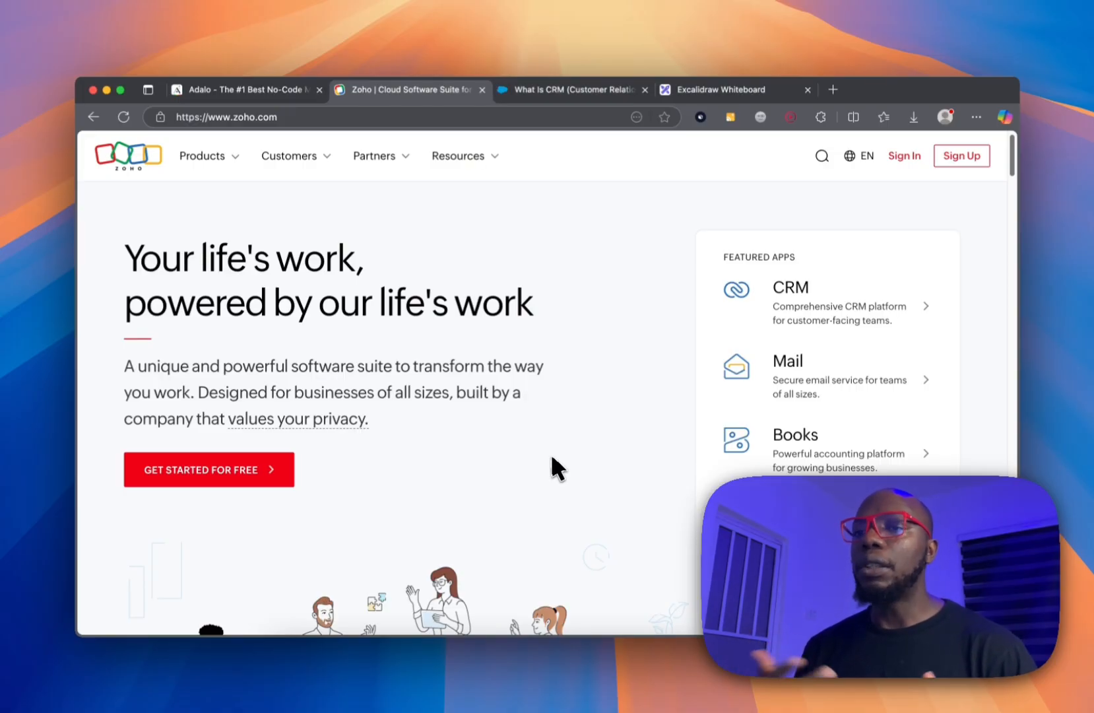
Browse the Salesforce CRM article, Adalo and Excalidraw tabs, finishing on the Adalo homepage.
{"action": "left_click", "coordinate": [561, 92]}
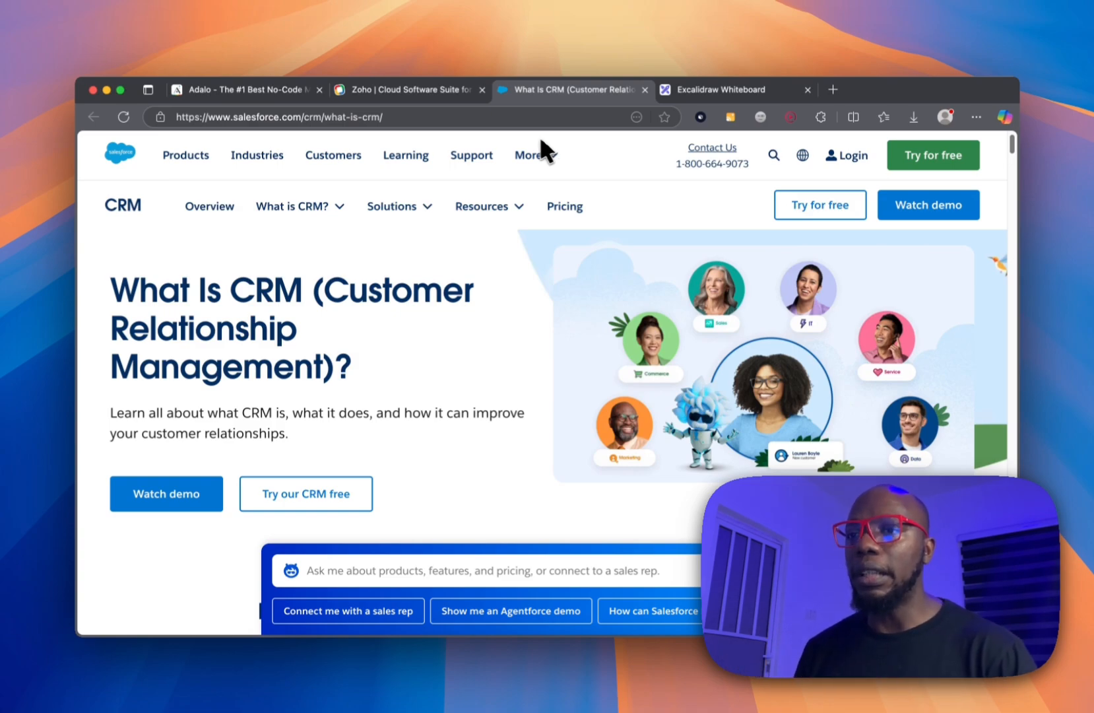
{"action": "left_click", "coordinate": [290, 90]}
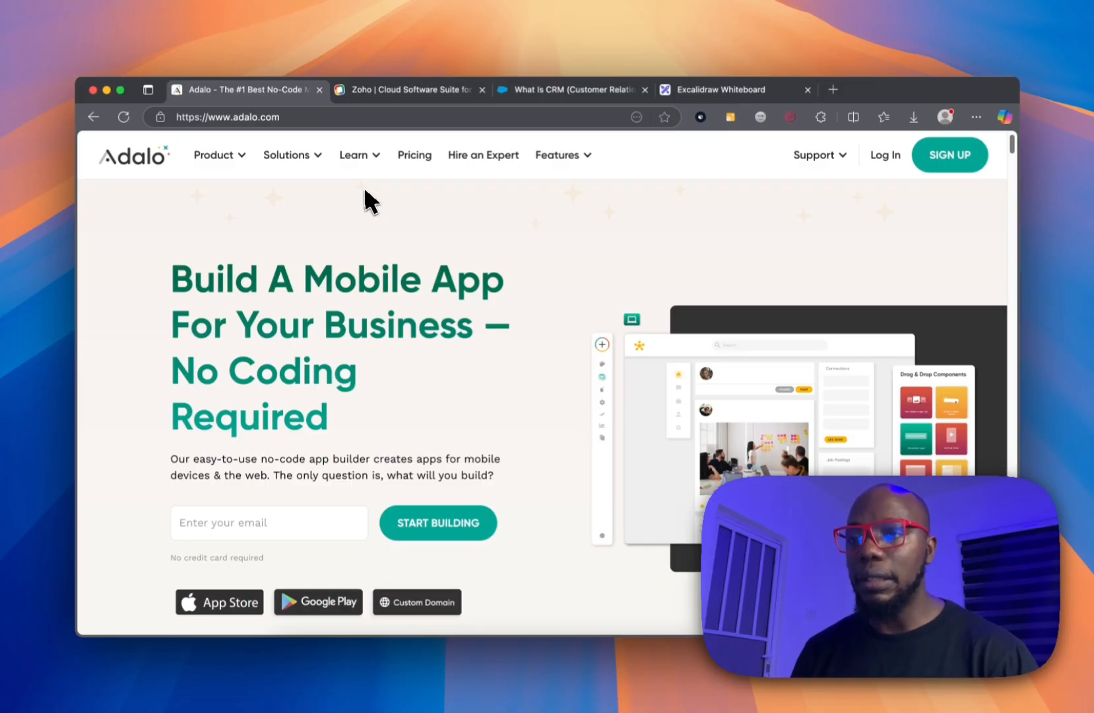
{"action": "left_click", "coordinate": [709, 92]}
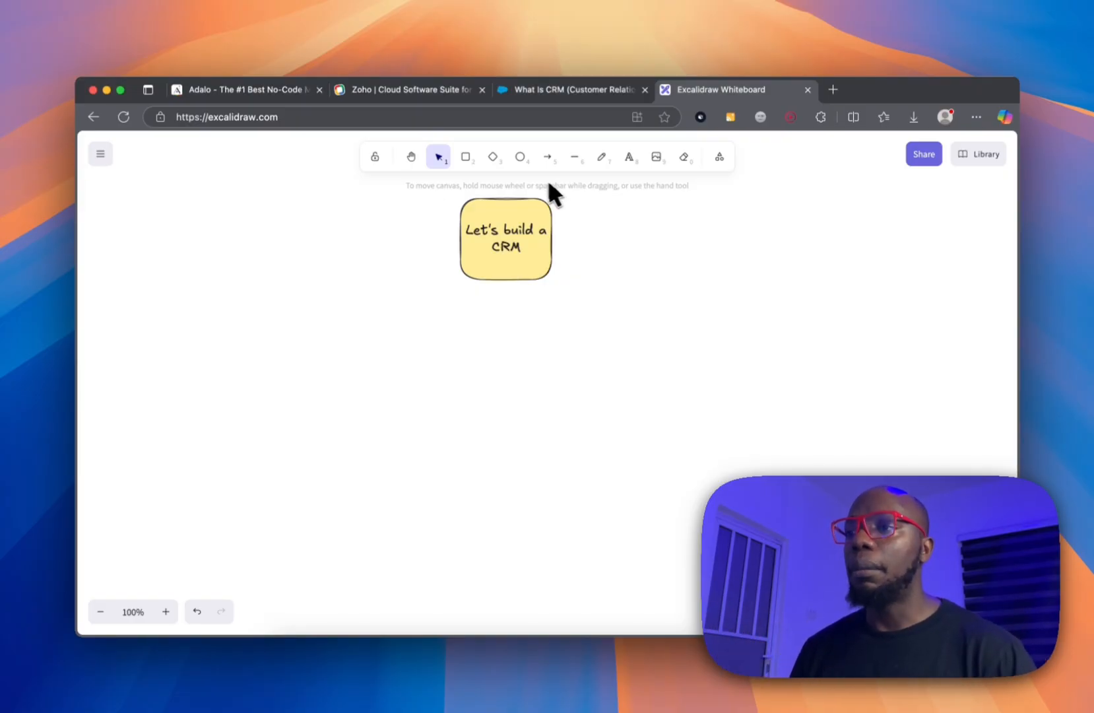
{"action": "left_click", "coordinate": [257, 94]}
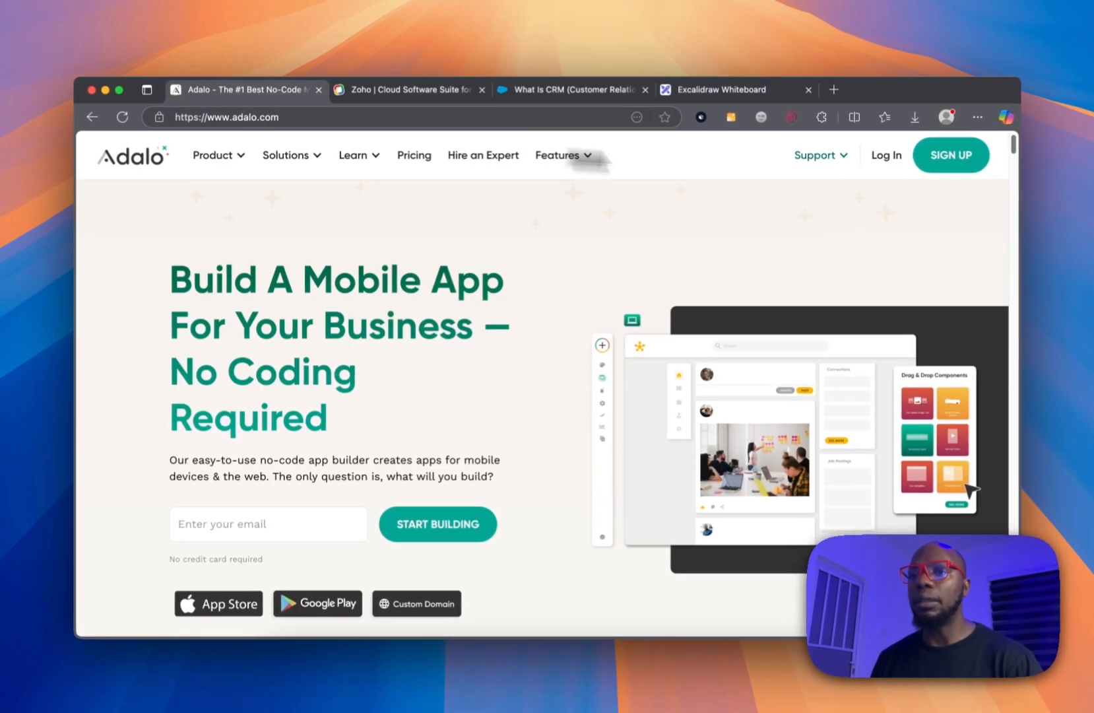
Log in to Adalo and begin a new app with Mobile Only as its platform.
{"action": "left_click", "coordinate": [890, 154]}
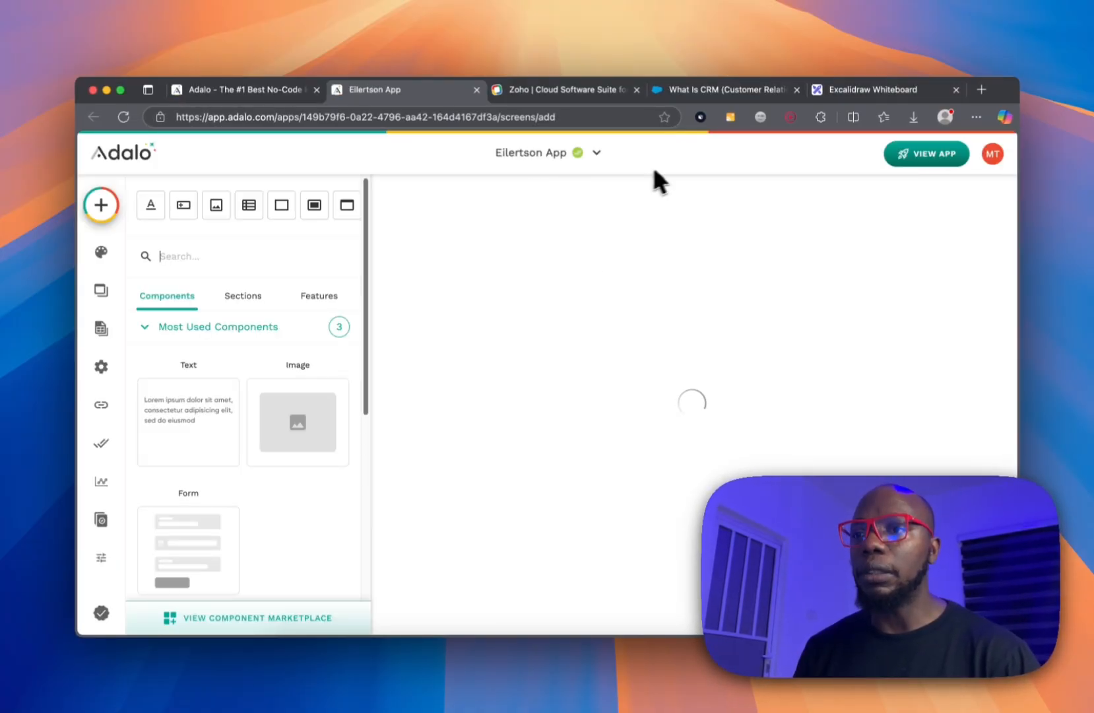
{"action": "left_click", "coordinate": [993, 154]}
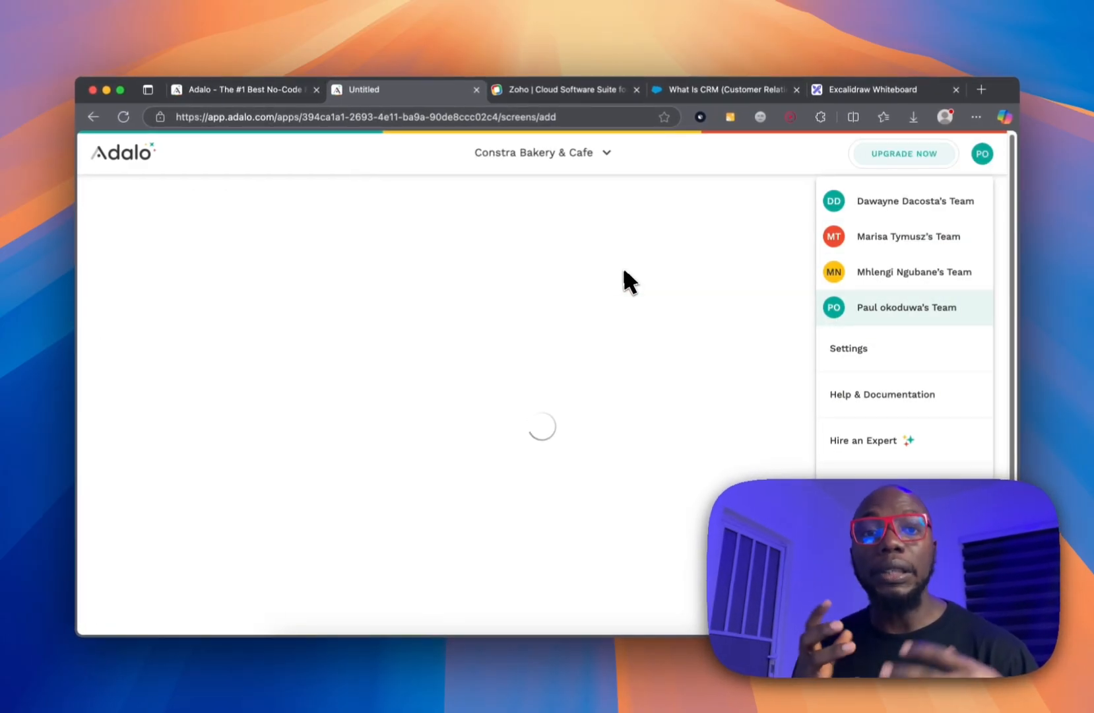
{"action": "left_click", "coordinate": [602, 155]}
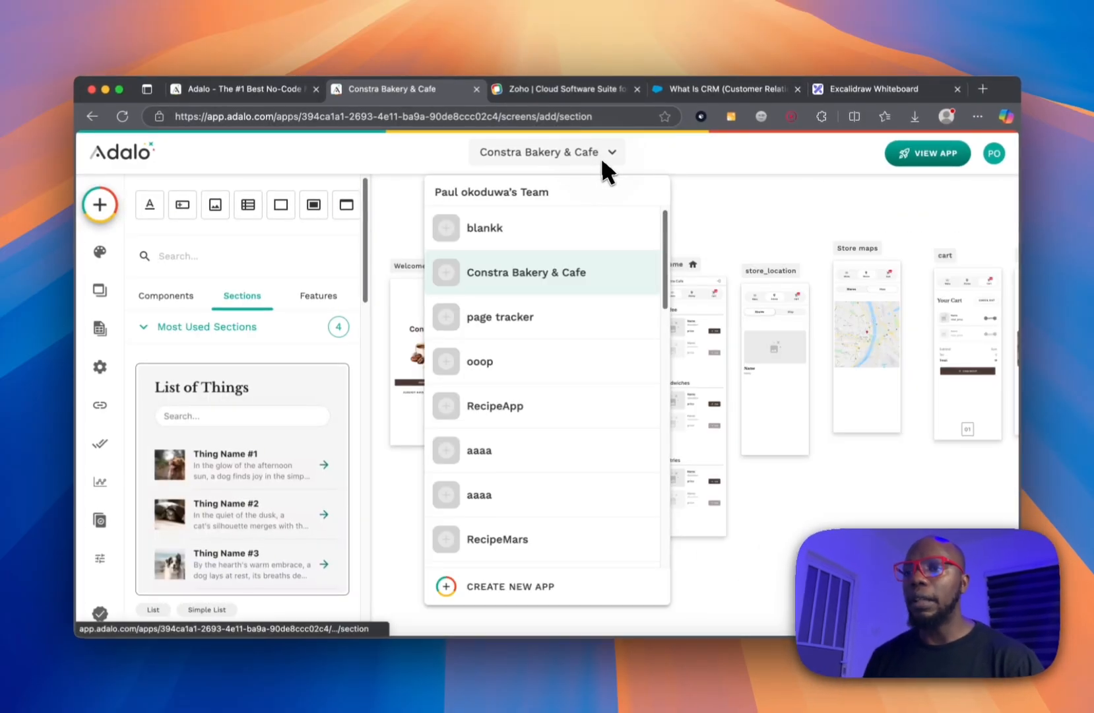
{"action": "left_click", "coordinate": [530, 581]}
{"action": "left_click", "coordinate": [607, 379]}
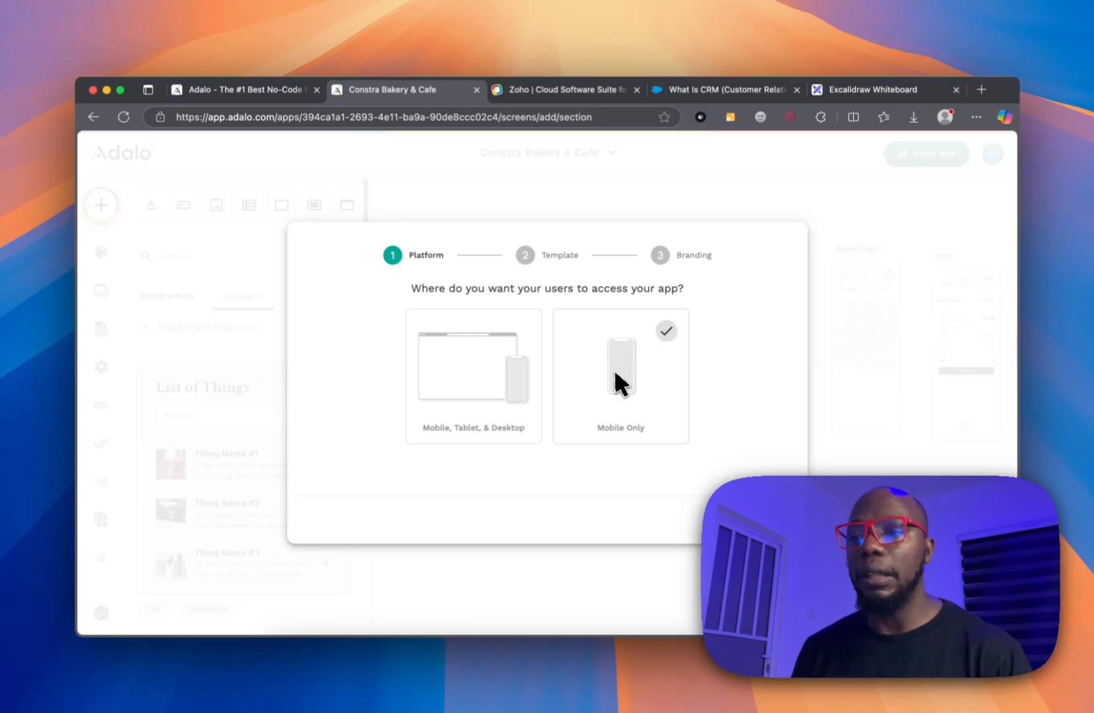
Create a Blank Mobile First app named 'MobileCRM' with default colours.
{"action": "left_click", "coordinate": [613, 368]}
{"action": "left_click", "coordinate": [746, 520]}
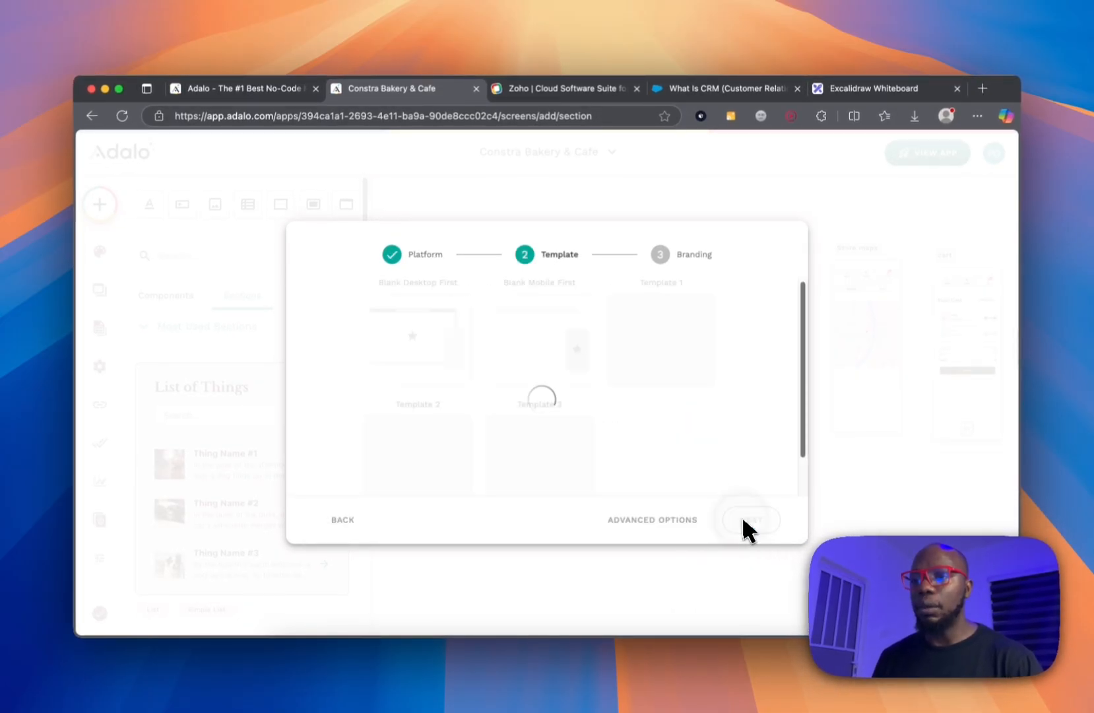
{"action": "left_click", "coordinate": [448, 340]}
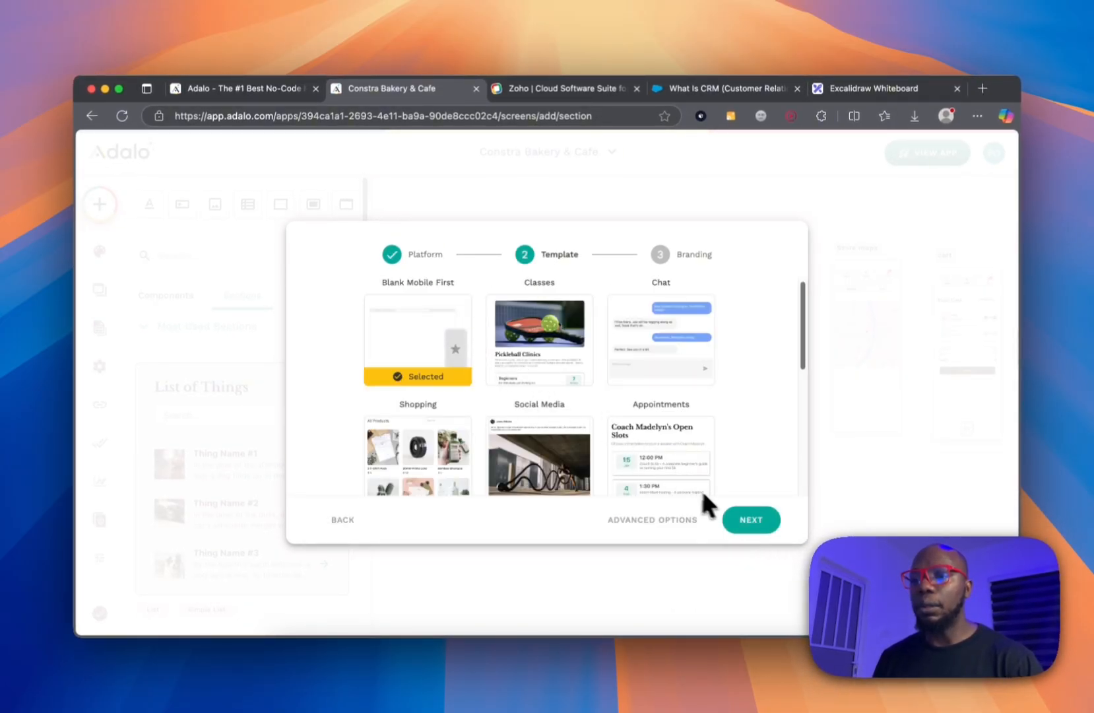
{"action": "left_click", "coordinate": [749, 520]}
{"action": "left_click", "coordinate": [569, 319]}
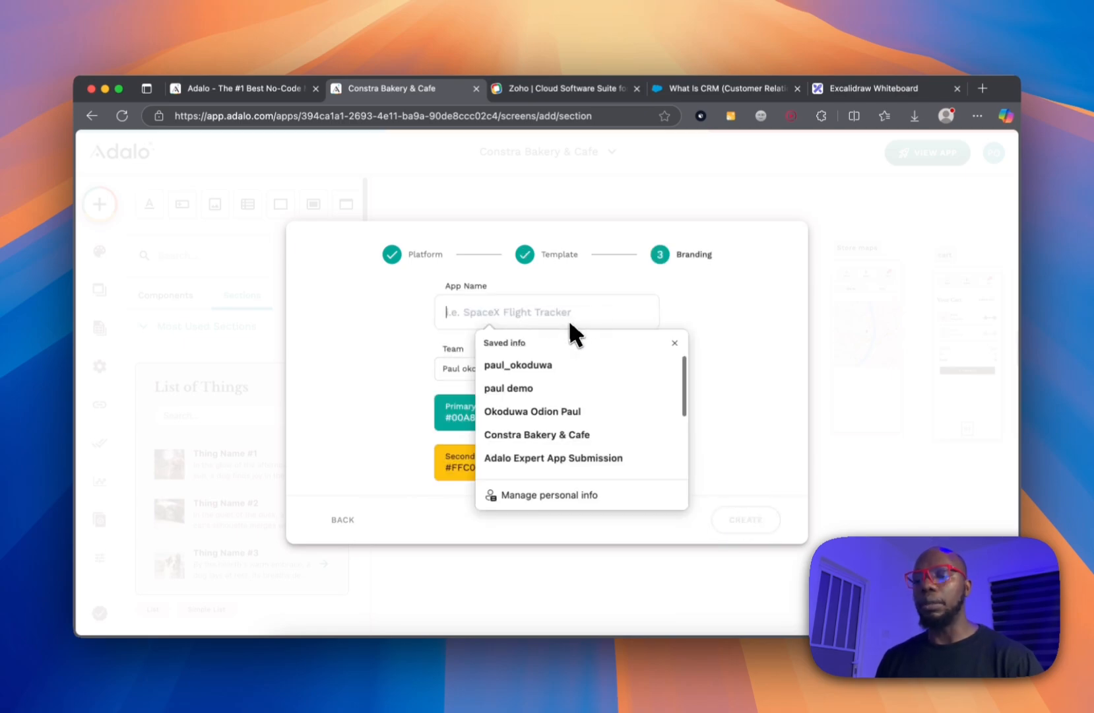
{"action": "type", "text": "Mobile"}
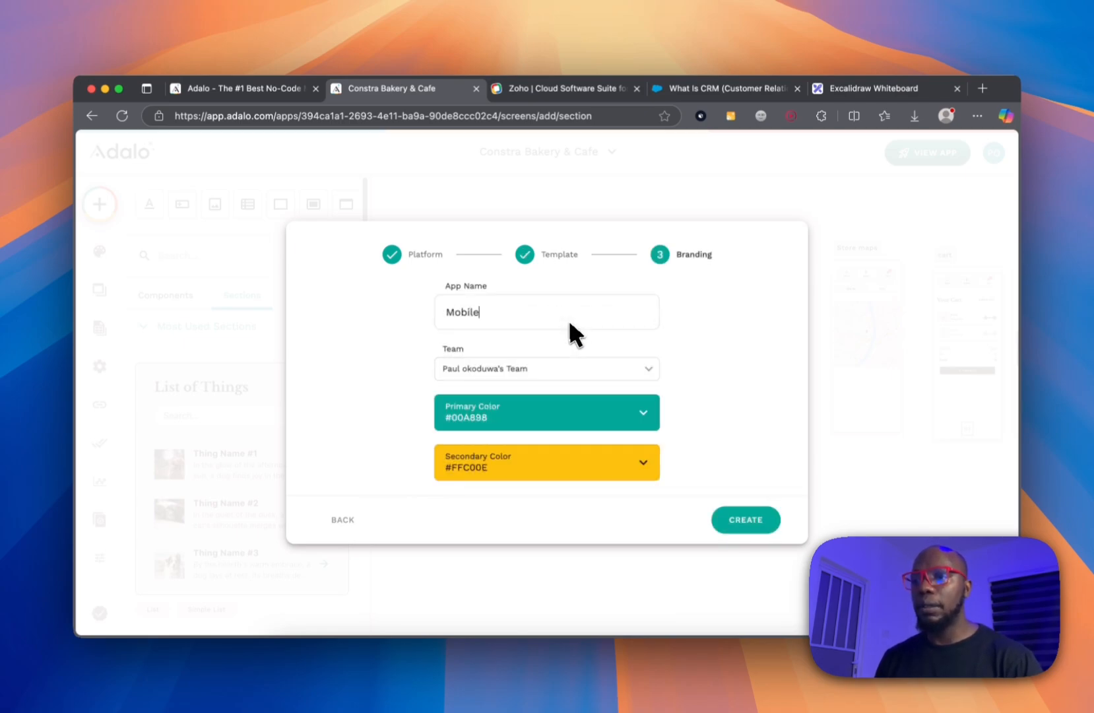
{"action": "type", "text": "CRM"}
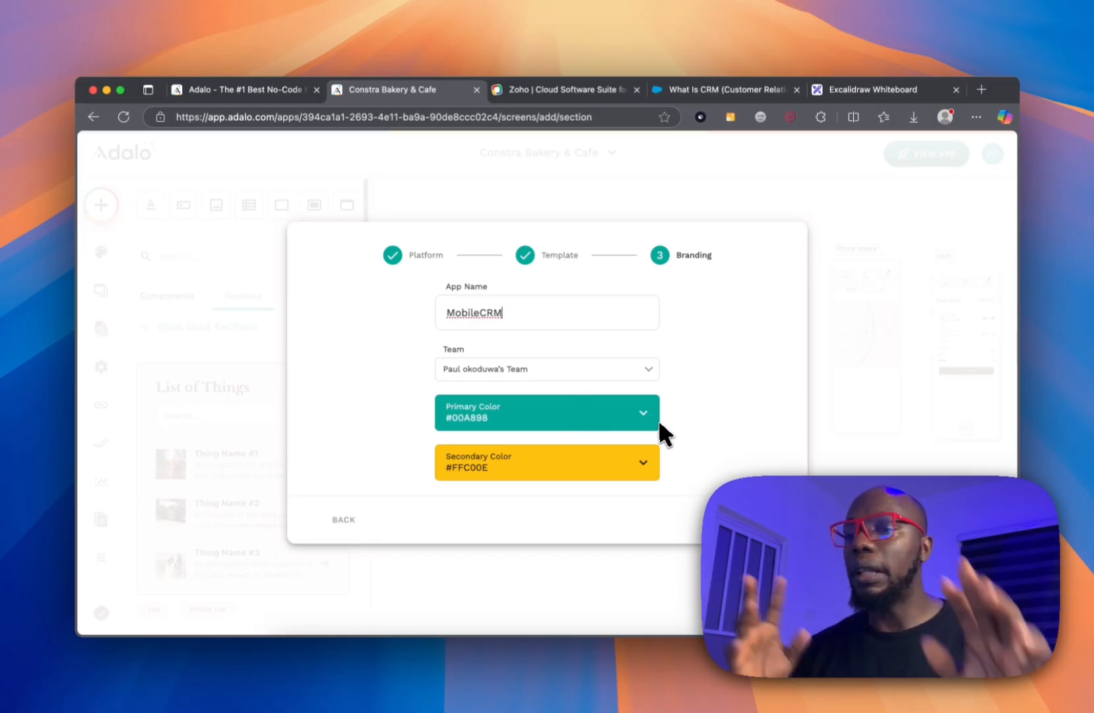
{"action": "left_click", "coordinate": [733, 520]}
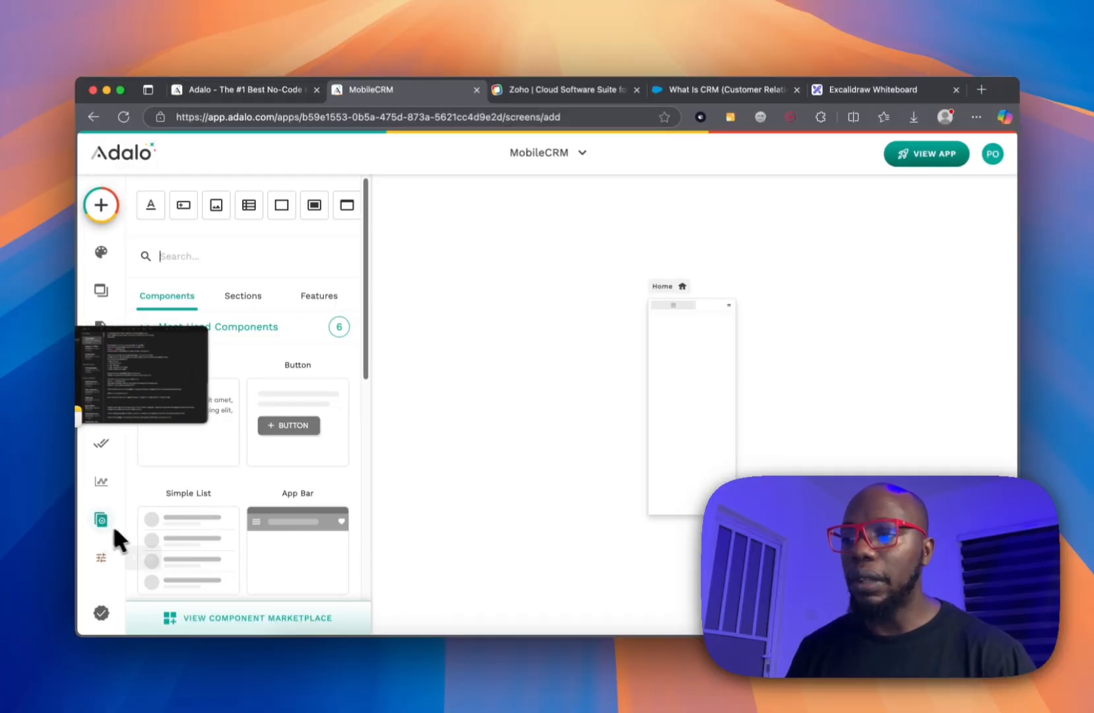
Inspect X-Ray and the Database panel showing only Users, then switch to Excalidraw.
{"action": "left_click", "coordinate": [100, 555]}
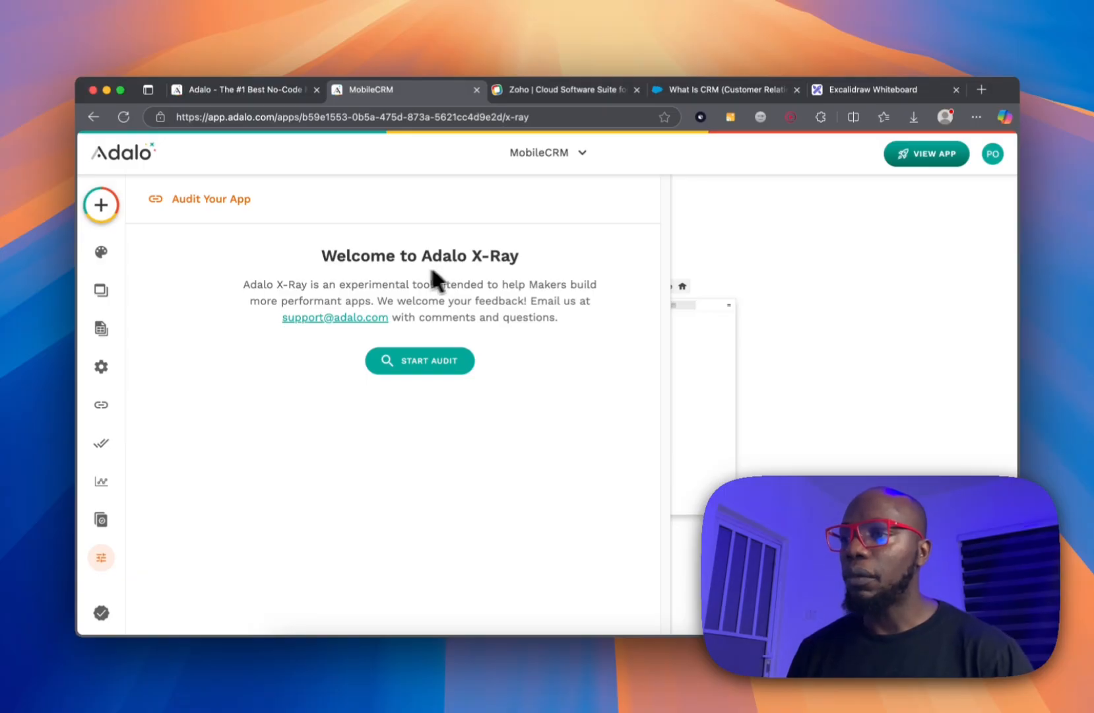
{"action": "left_click", "coordinate": [101, 328]}
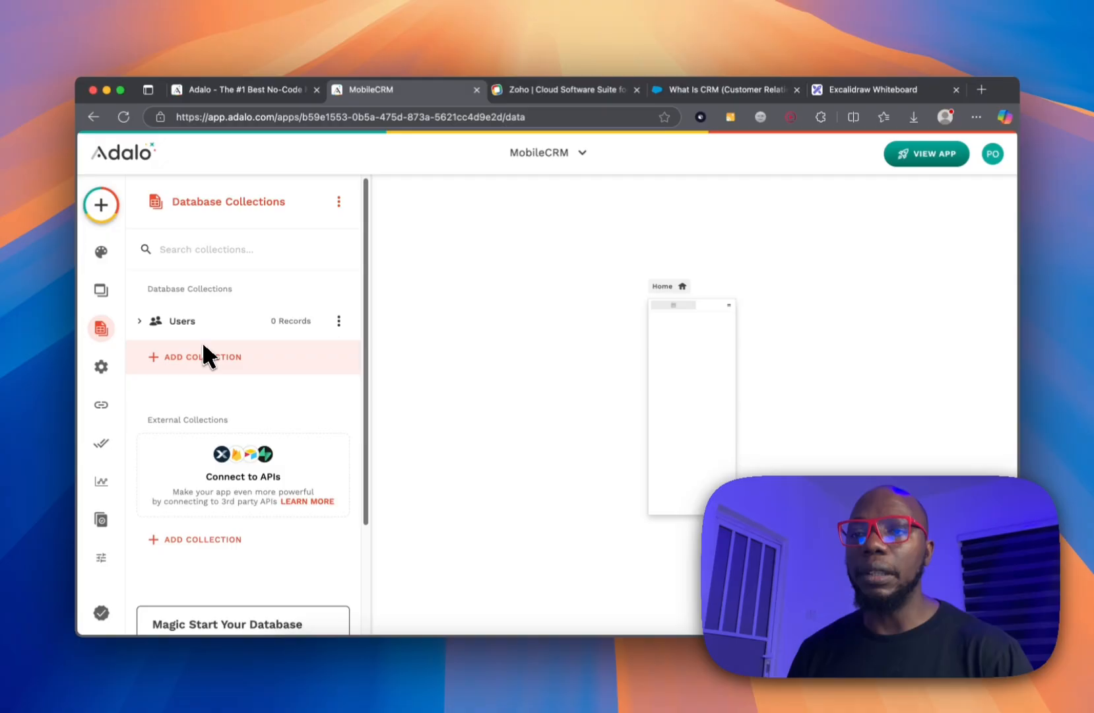
{"action": "left_click", "coordinate": [822, 97]}
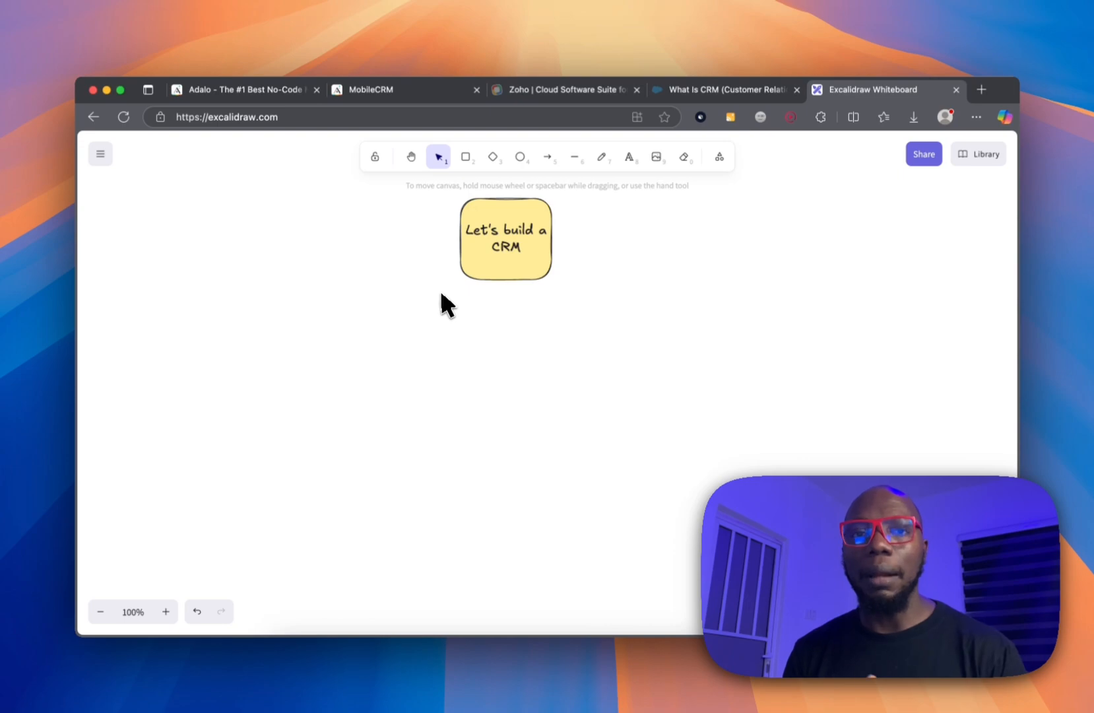
Draw a rounded rectangle with a blue outline and light-blue fill left of the CRM note.
{"action": "key", "text": "r"}
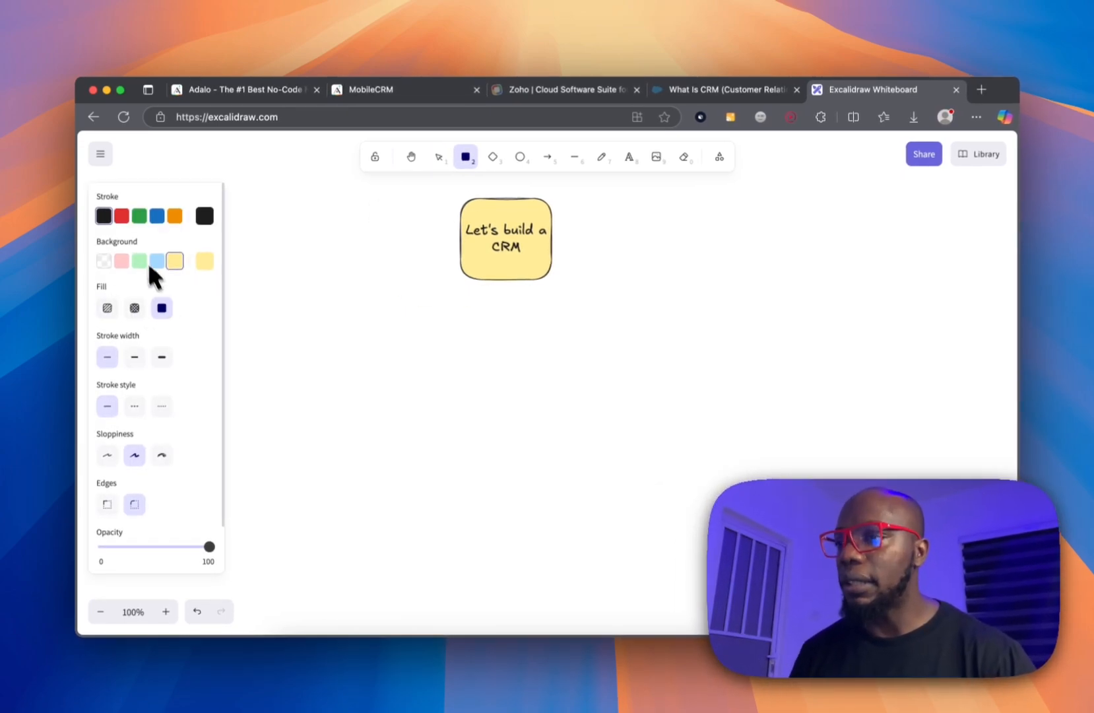
{"action": "scroll", "coordinate": [131, 353], "scroll_direction": "down", "scroll_amount": 2}
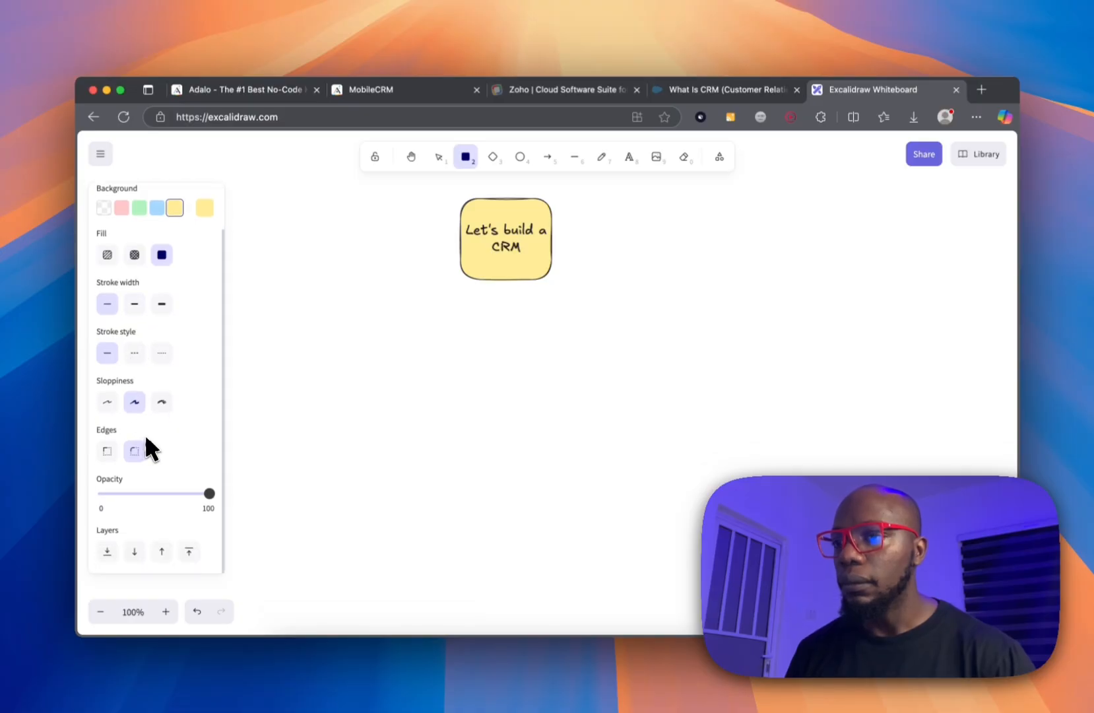
{"action": "scroll", "coordinate": [145, 433], "scroll_direction": "up", "scroll_amount": 2}
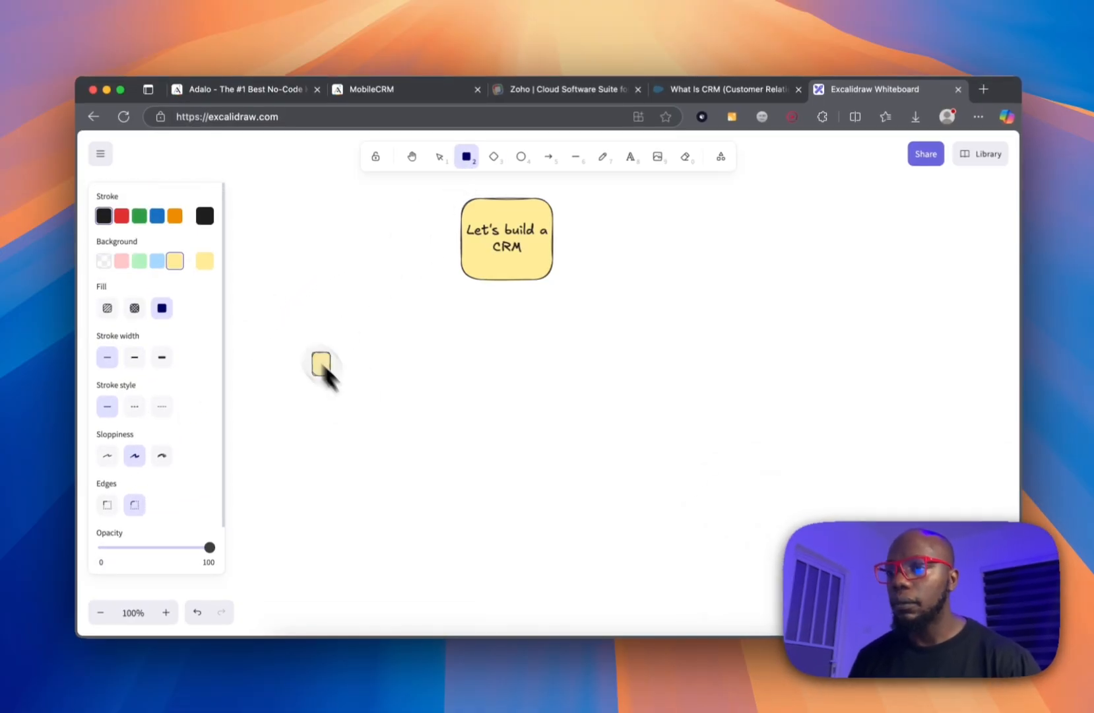
{"action": "left_click_drag", "start_coordinate": [313, 354], "coordinate": [414, 455]}
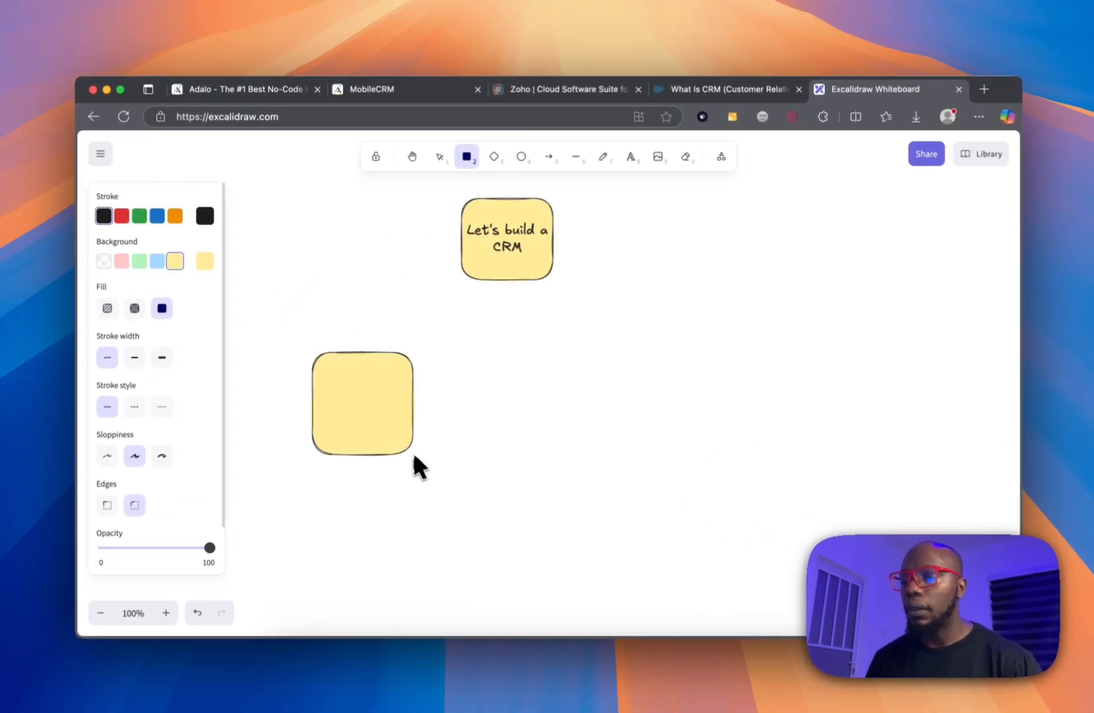
{"action": "left_click", "coordinate": [158, 215]}
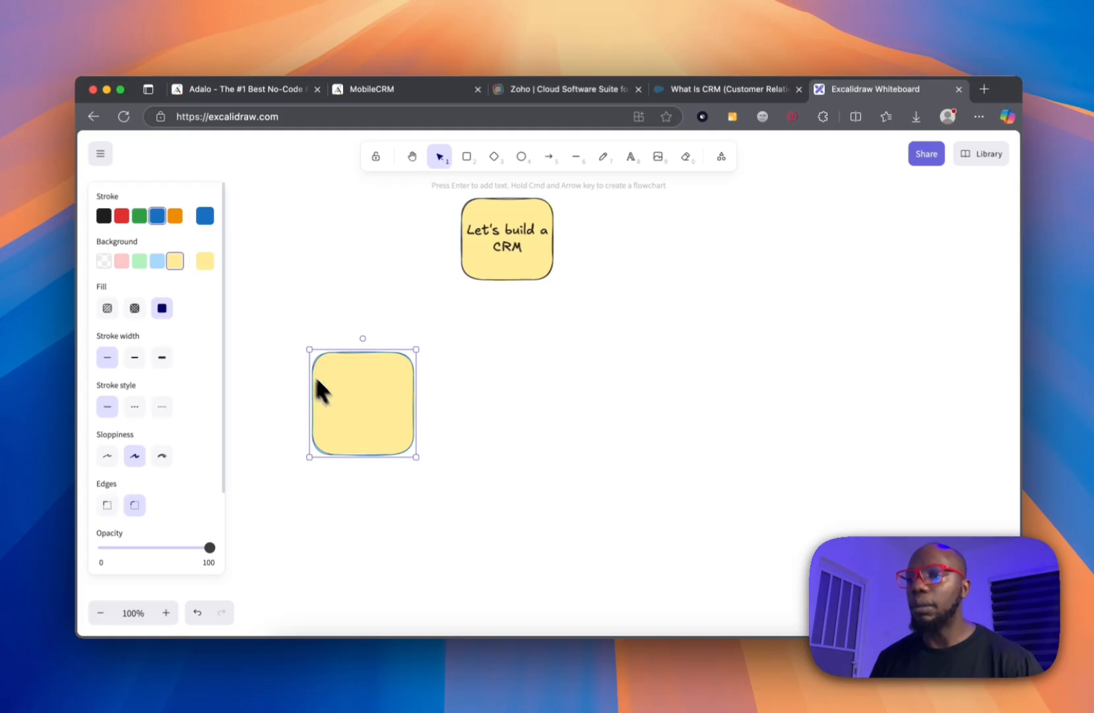
{"action": "left_click", "coordinate": [159, 260]}
{"action": "left_click_drag", "start_coordinate": [362, 391], "coordinate": [357, 377]}
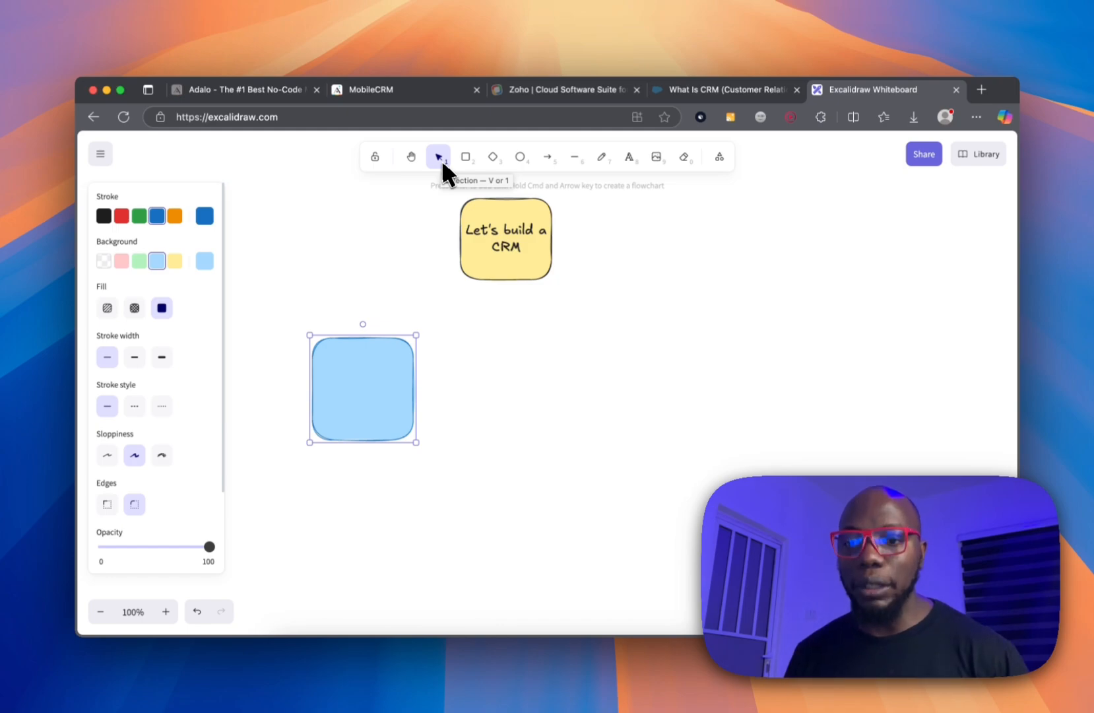
Label the box 'Users', enlarge and reposition it, and set the Normal font family.
{"action": "double_click", "coordinate": [379, 383]}
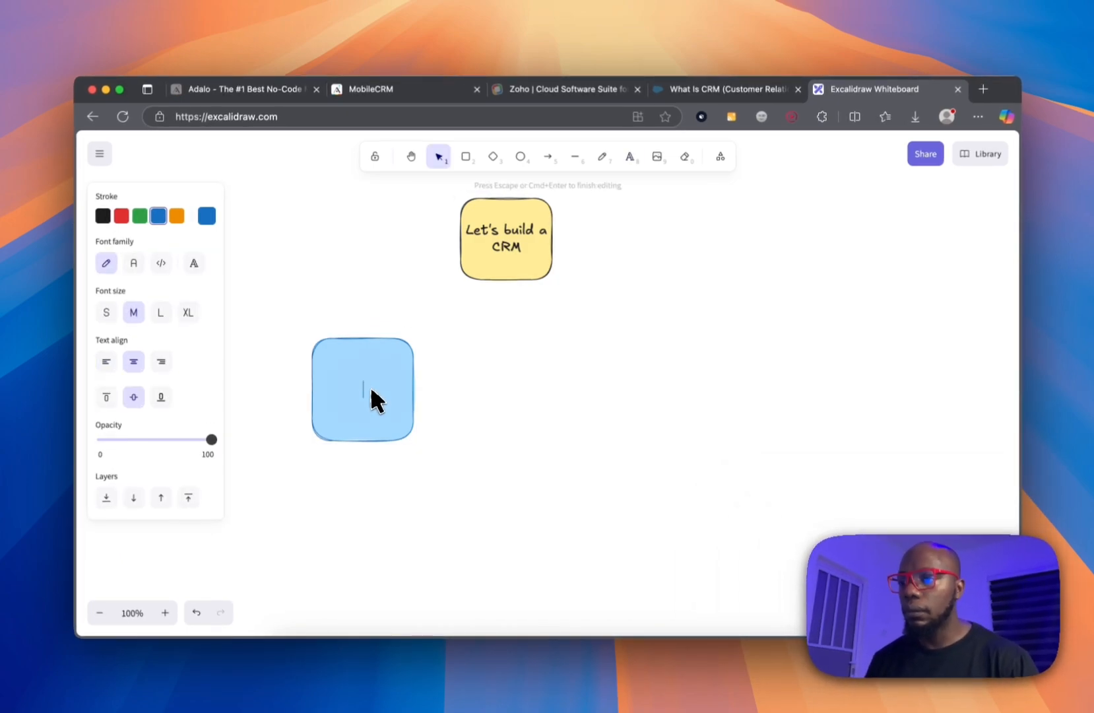
{"action": "type", "text": "Users"}
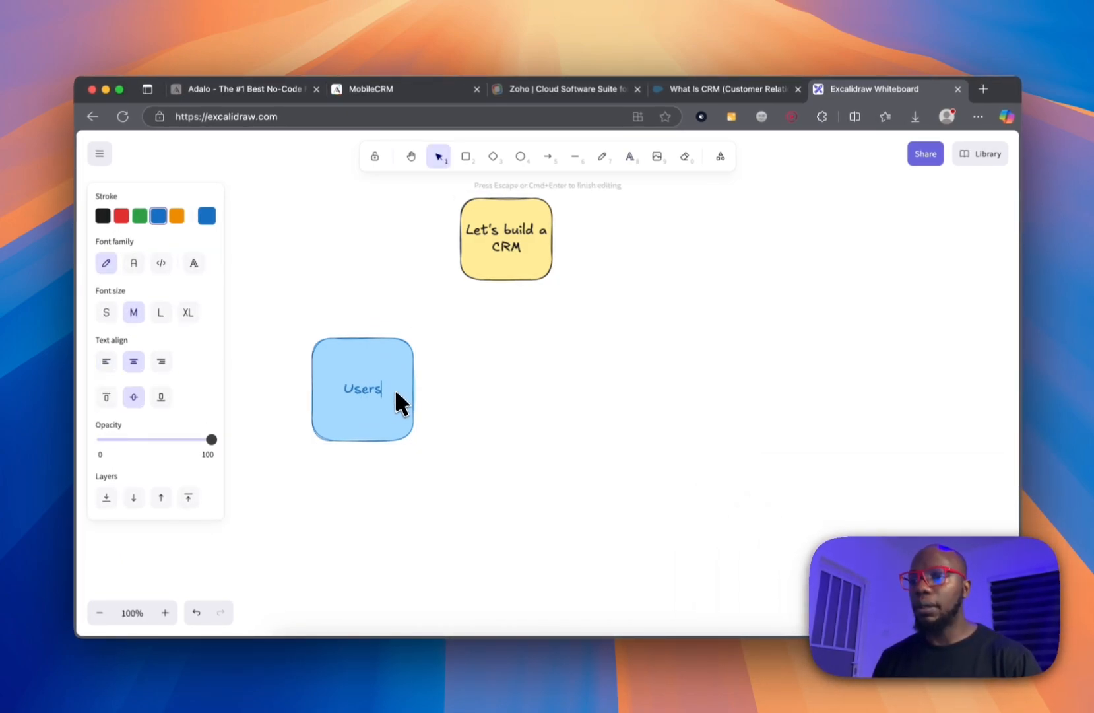
{"action": "left_click_drag", "start_coordinate": [389, 366], "coordinate": [355, 350]}
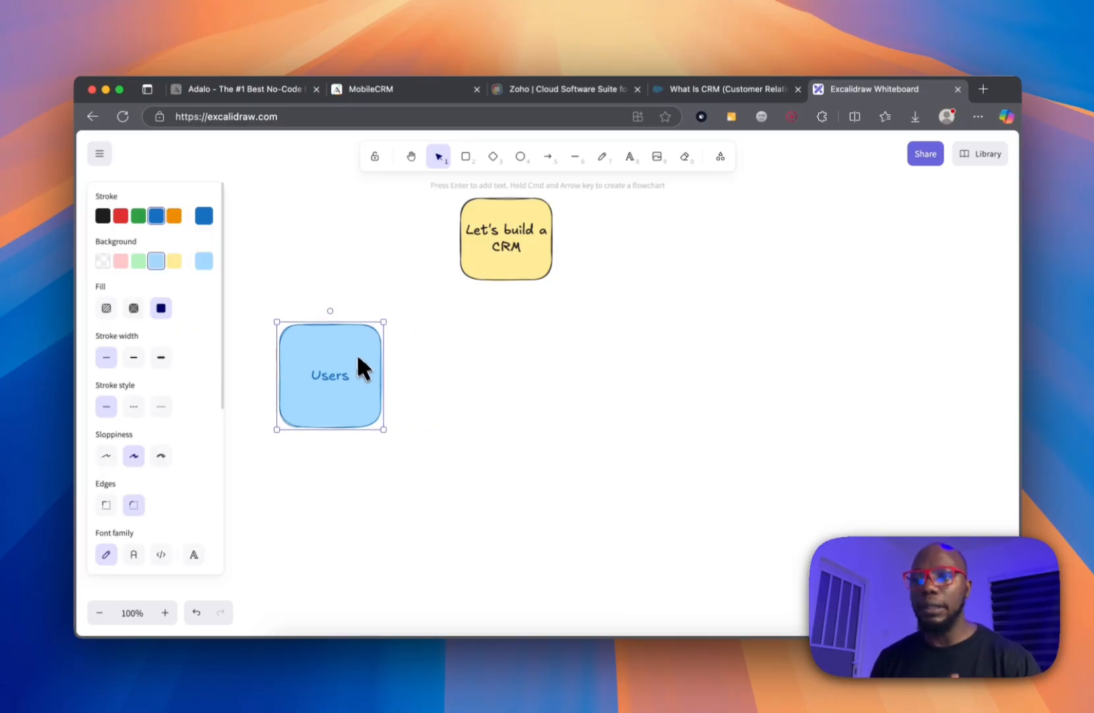
{"action": "left_click_drag", "start_coordinate": [383, 430], "coordinate": [409, 457]}
{"action": "left_click_drag", "start_coordinate": [345, 392], "coordinate": [341, 379]}
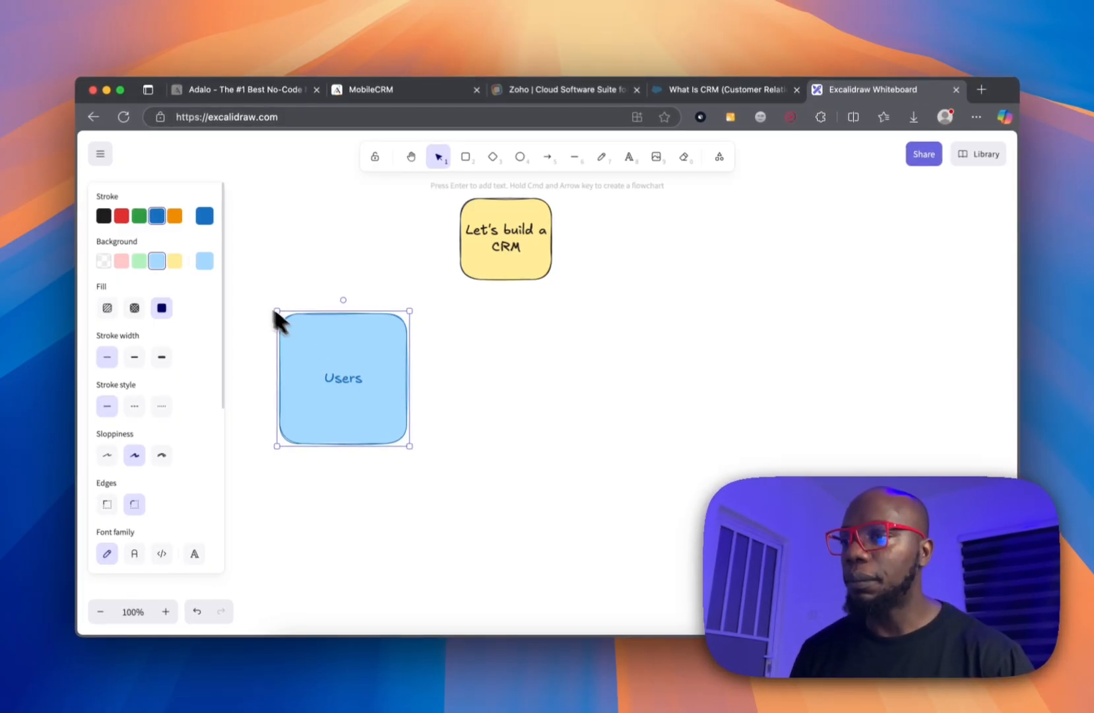
{"action": "scroll", "coordinate": [119, 462], "scroll_direction": "down", "scroll_amount": 3}
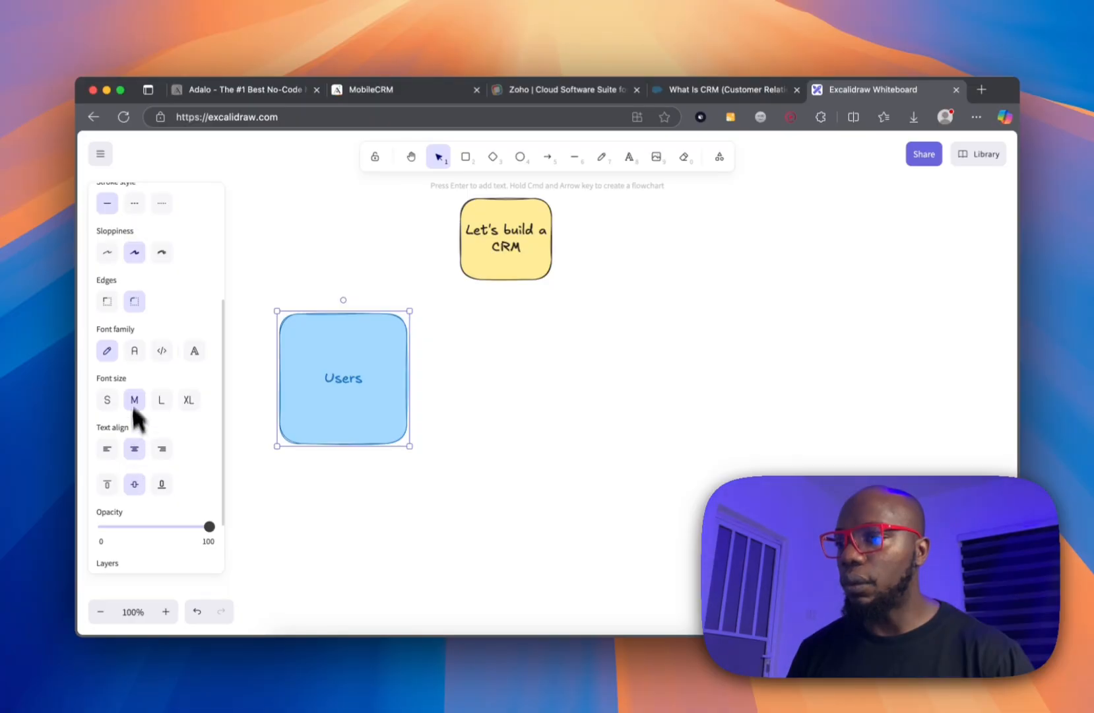
{"action": "left_click", "coordinate": [134, 351]}
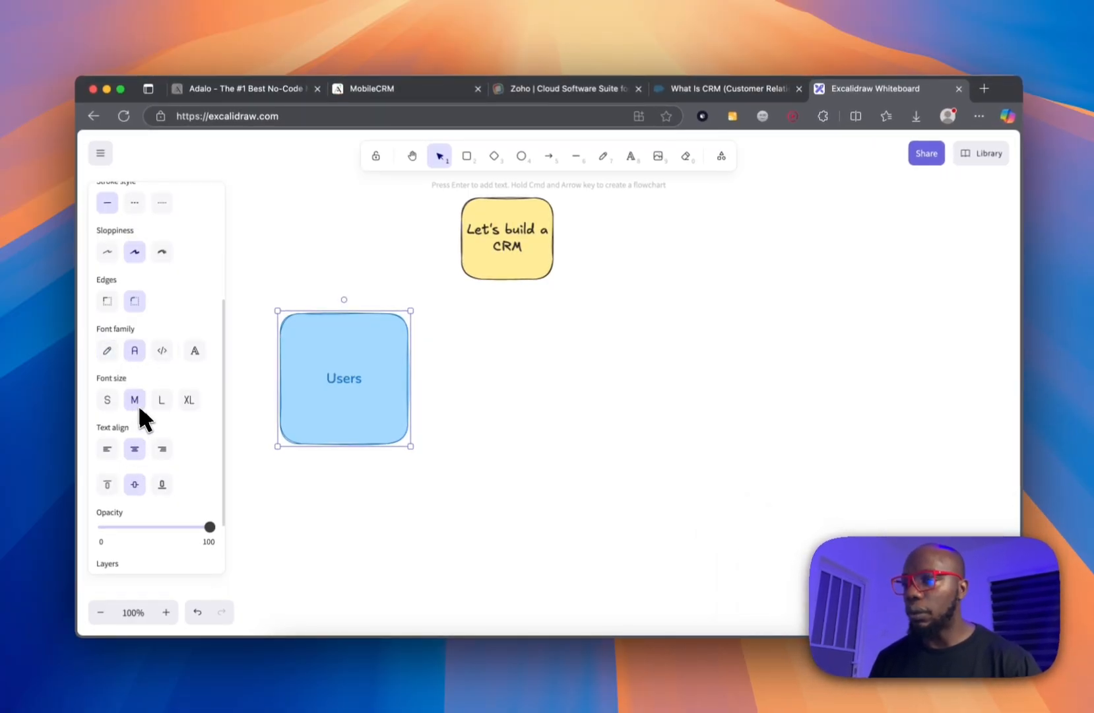
{"action": "scroll", "coordinate": [134, 408], "scroll_direction": "down", "scroll_amount": 2}
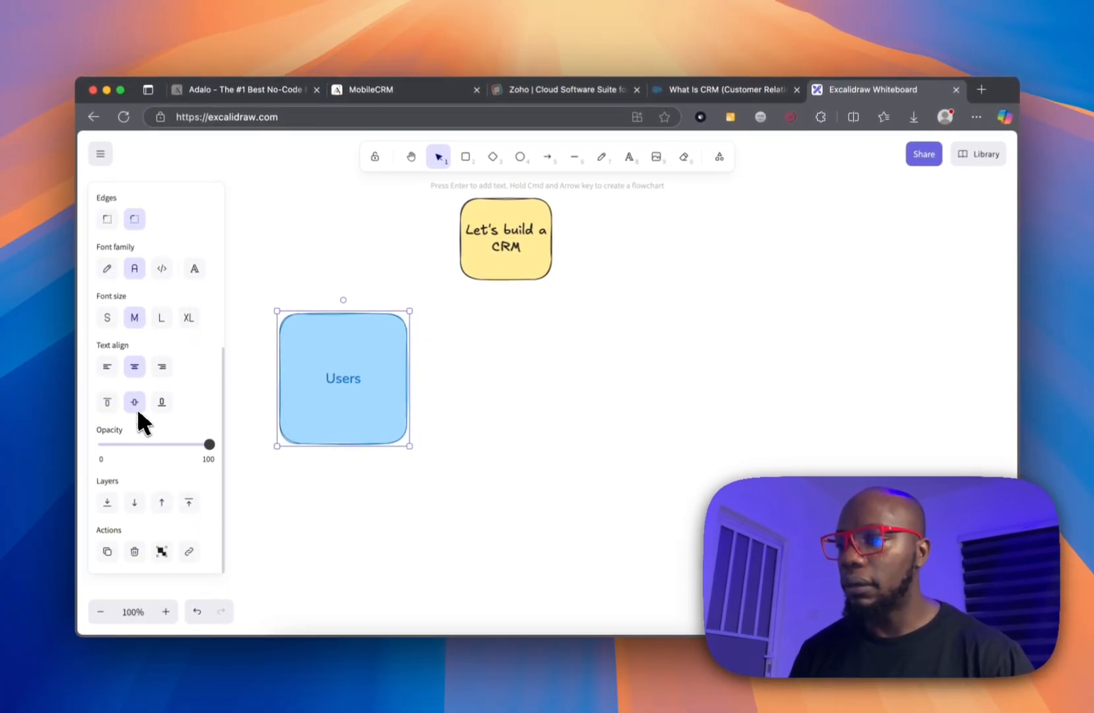
{"action": "scroll", "coordinate": [136, 408], "scroll_direction": "up", "scroll_amount": 5}
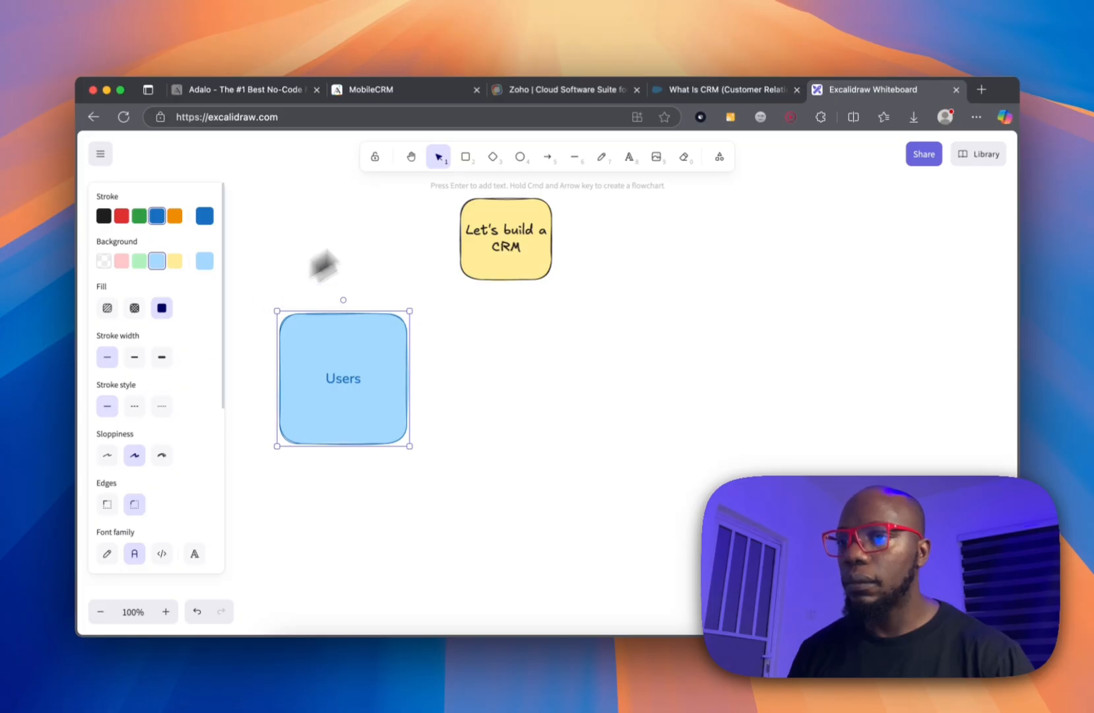
{"action": "left_click", "coordinate": [629, 156]}
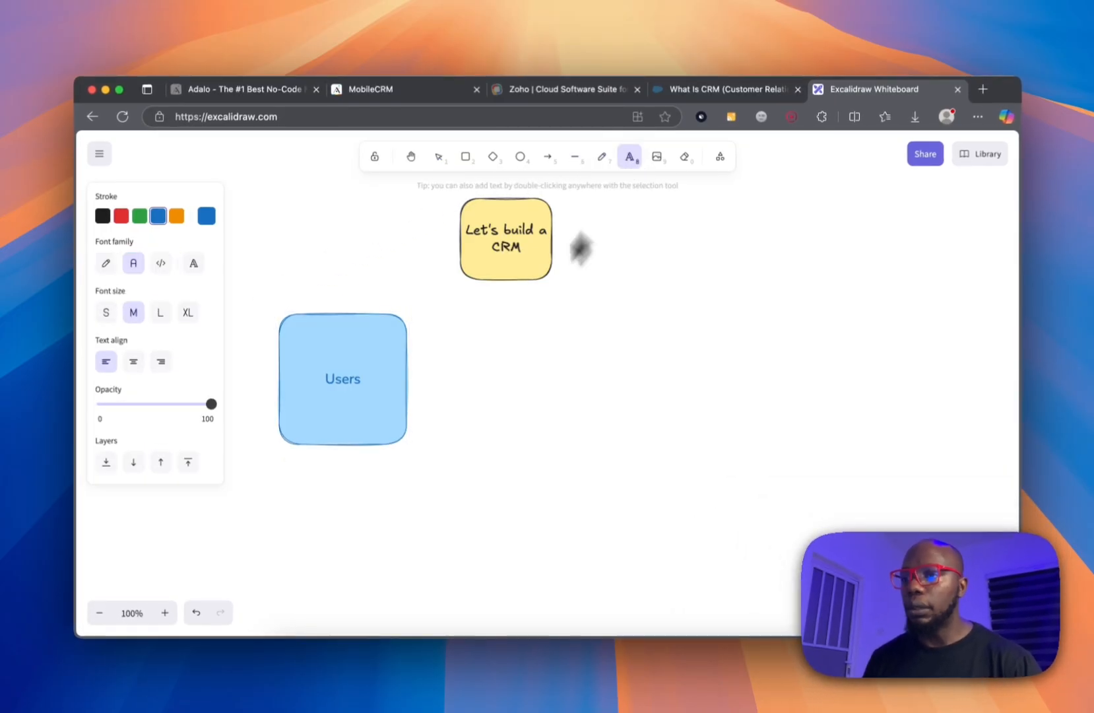
Type a text list: Name, Email Phone, Role: Admin, sales, support.
{"action": "left_click", "coordinate": [437, 350]}
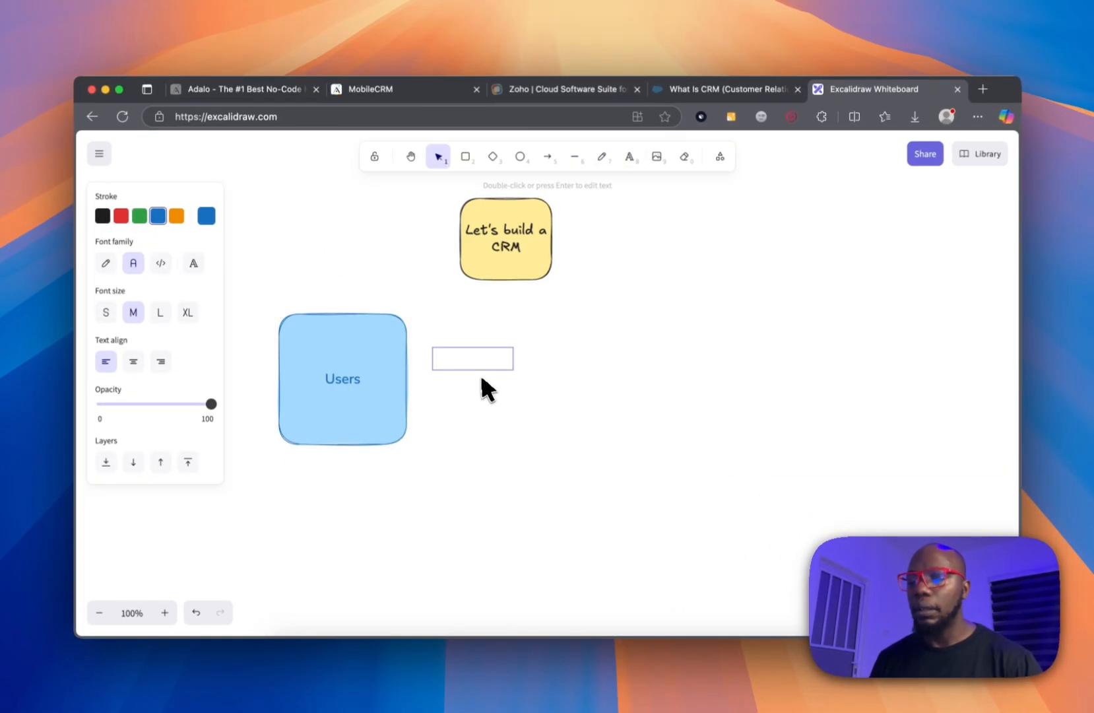
{"action": "type", "text": "Name"}
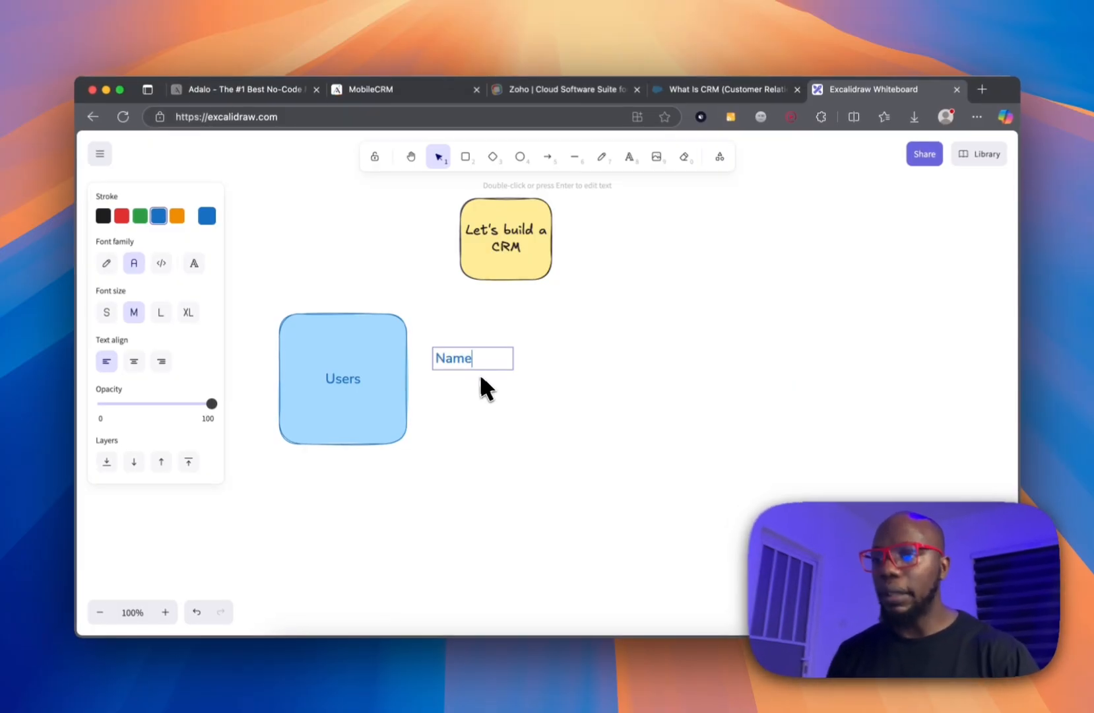
{"action": "key", "text": "Return"}
{"action": "type", "text": "Em"}
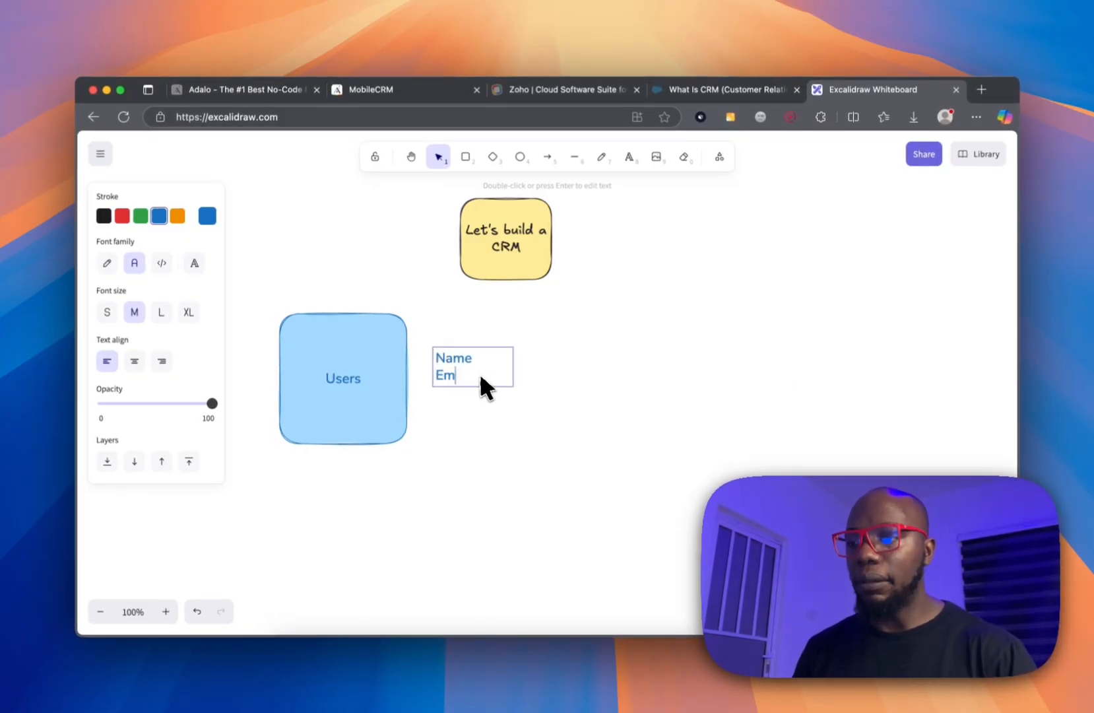
{"action": "type", "text": "ail Phone"}
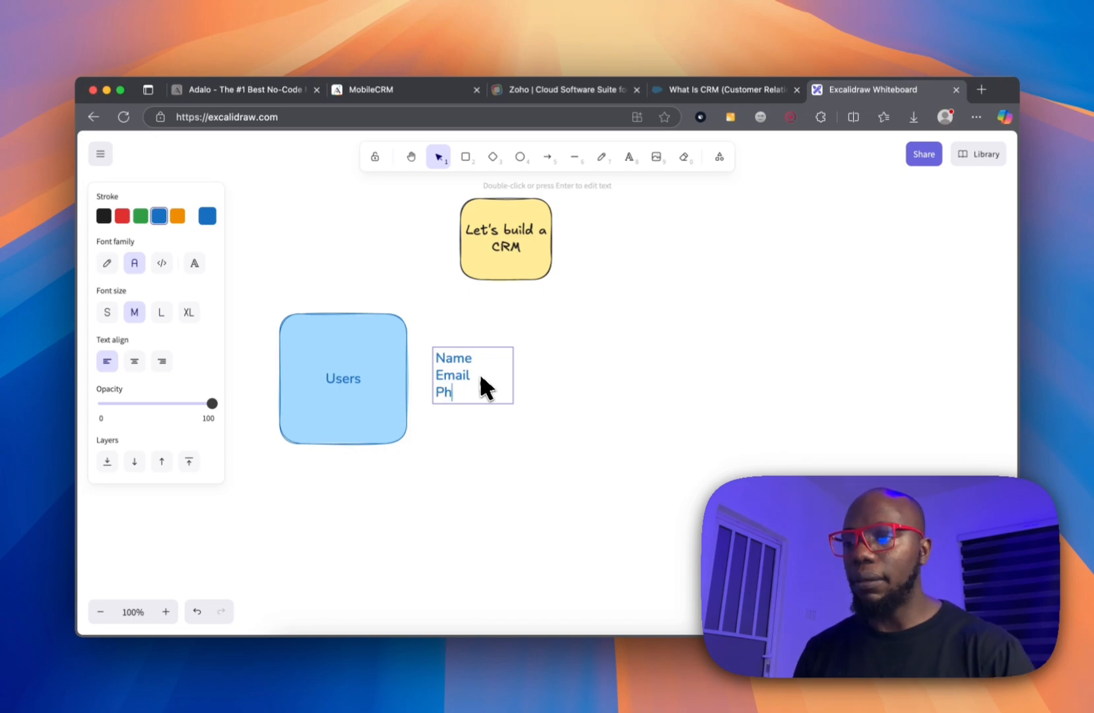
{"action": "key", "text": "Return"}
{"action": "type", "text": "Role"}
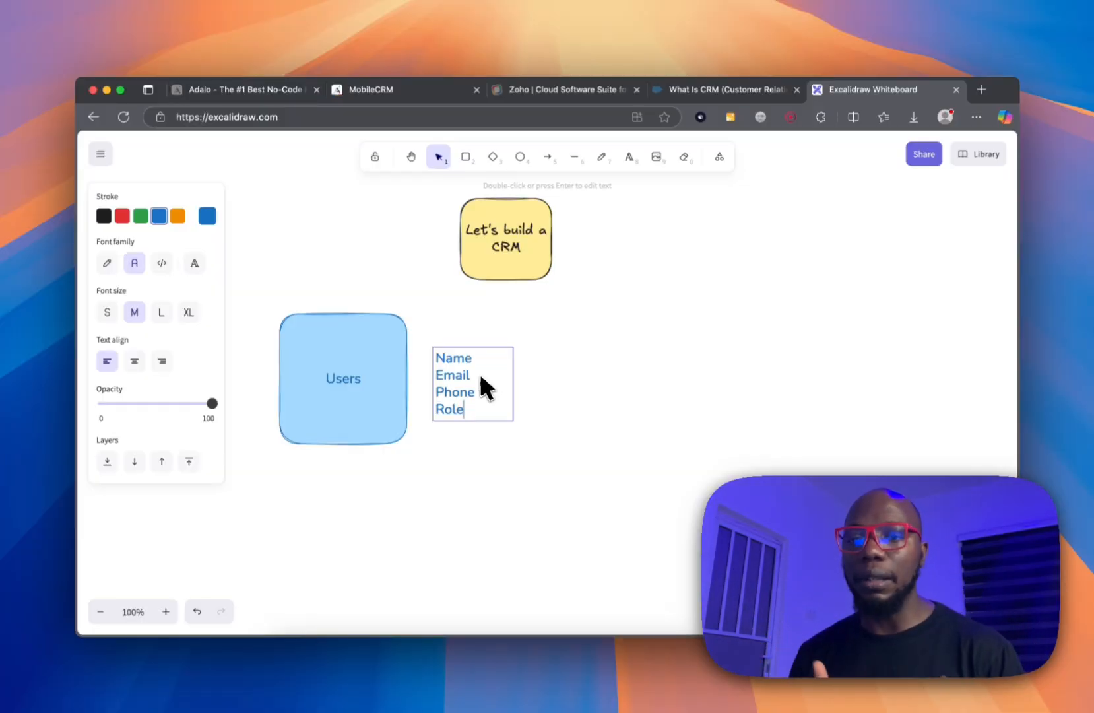
{"action": "type", "text": ": "}
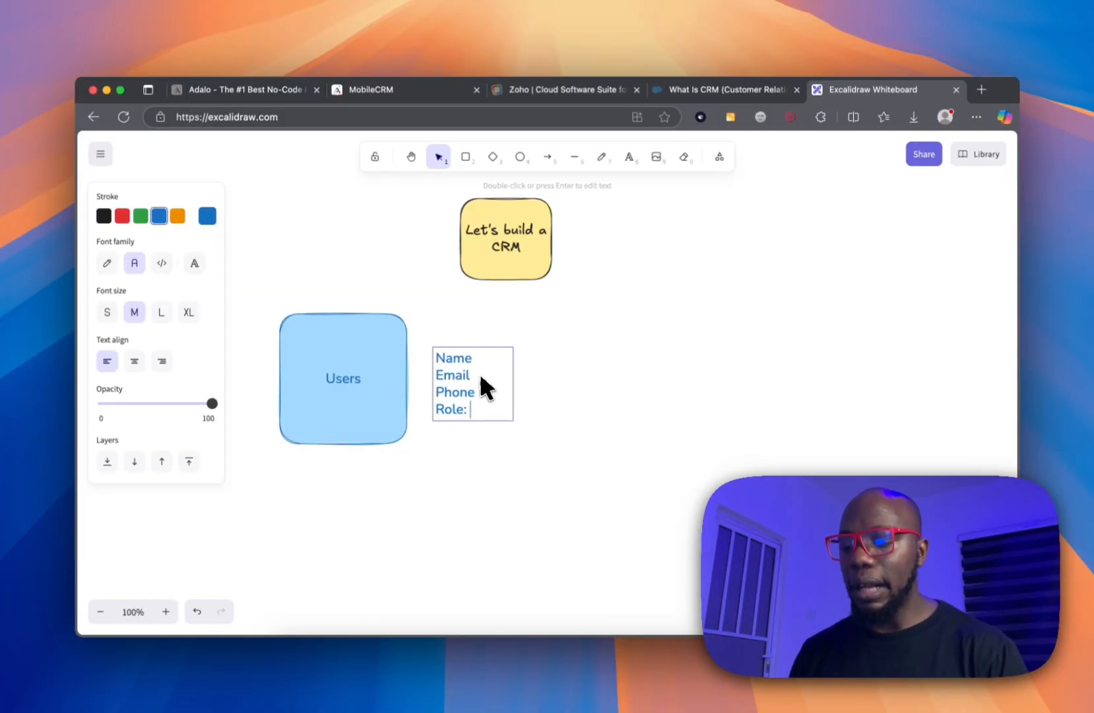
{"action": "type", "text": "Admin, "}
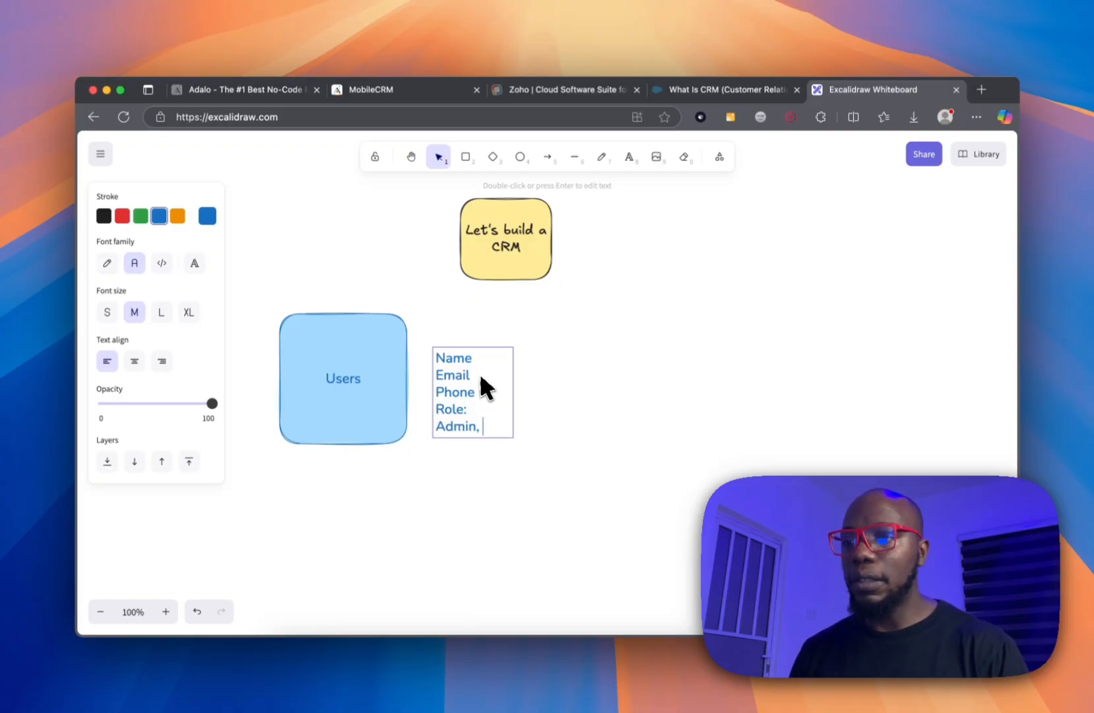
{"action": "type", "text": "sales"}
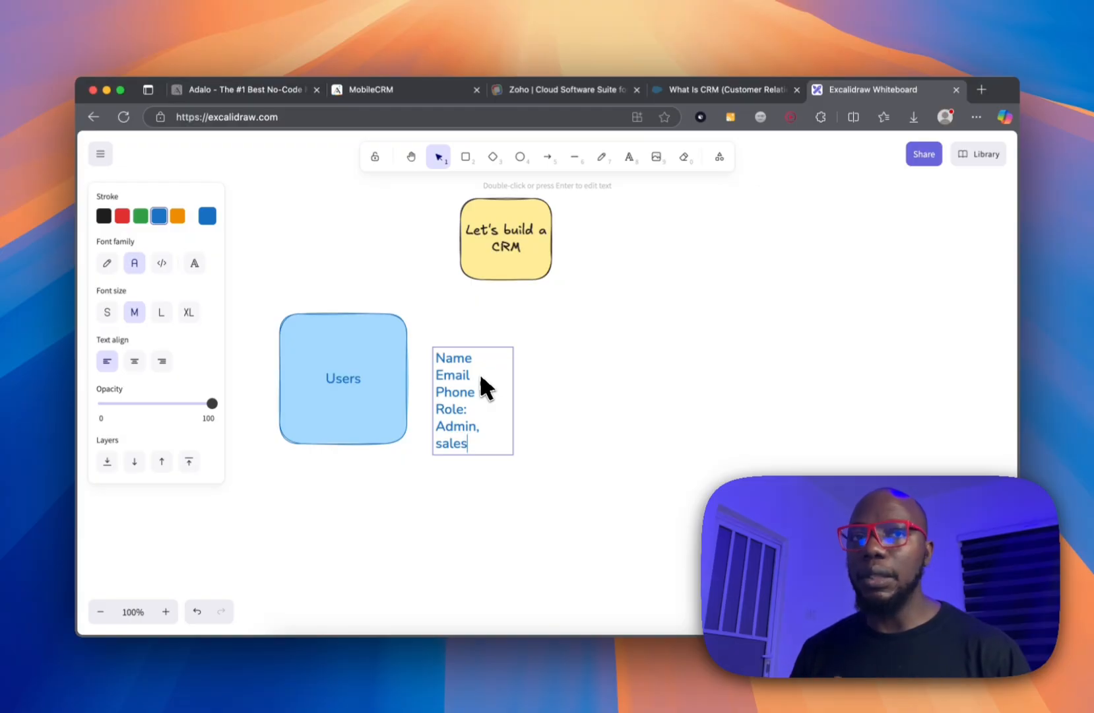
{"action": "type", "text": ", support"}
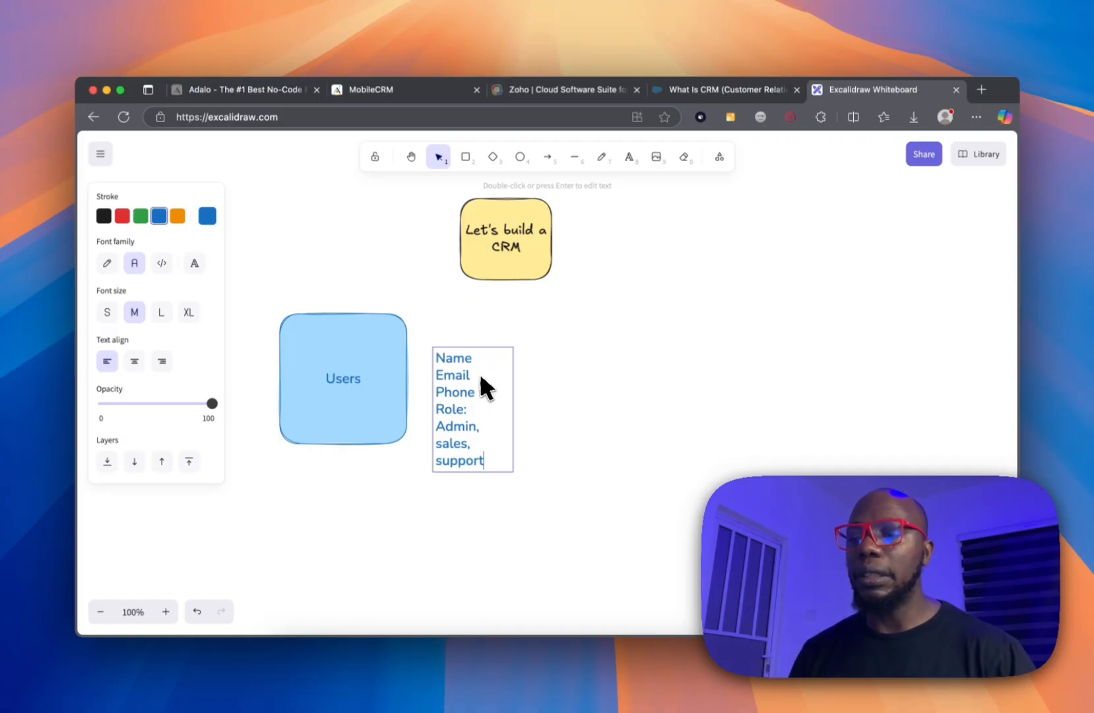
Make the field list small and orange, then move it beneath the Users box.
{"action": "left_click_drag", "start_coordinate": [481, 459], "coordinate": [436, 426]}
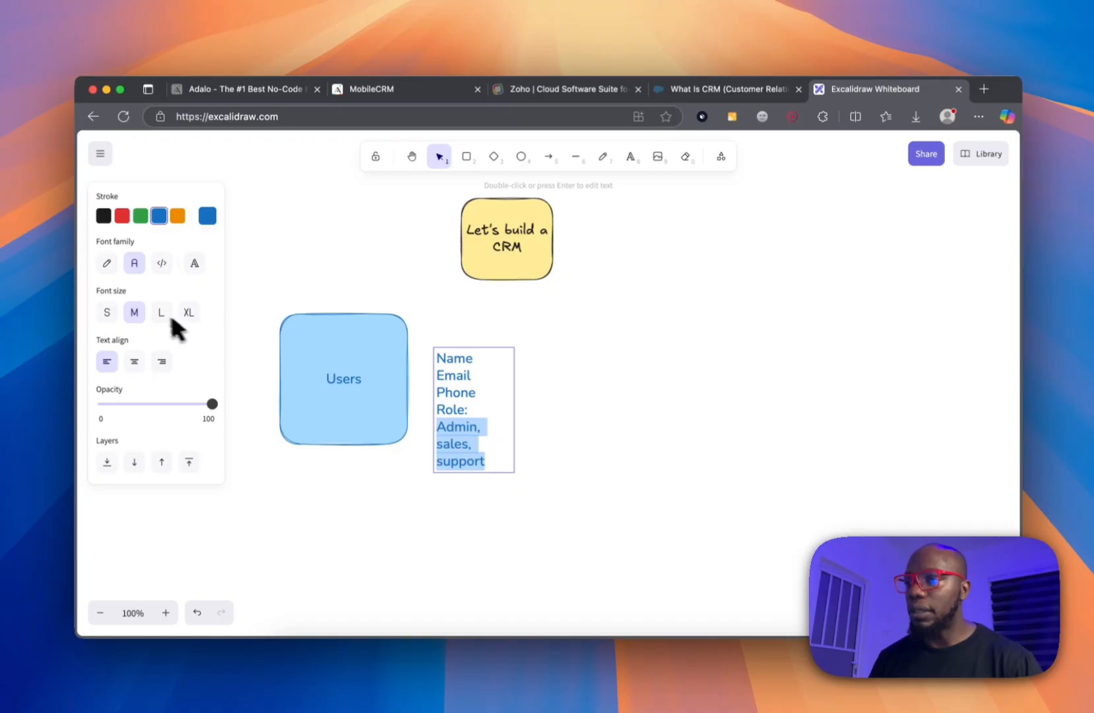
{"action": "left_click", "coordinate": [108, 310]}
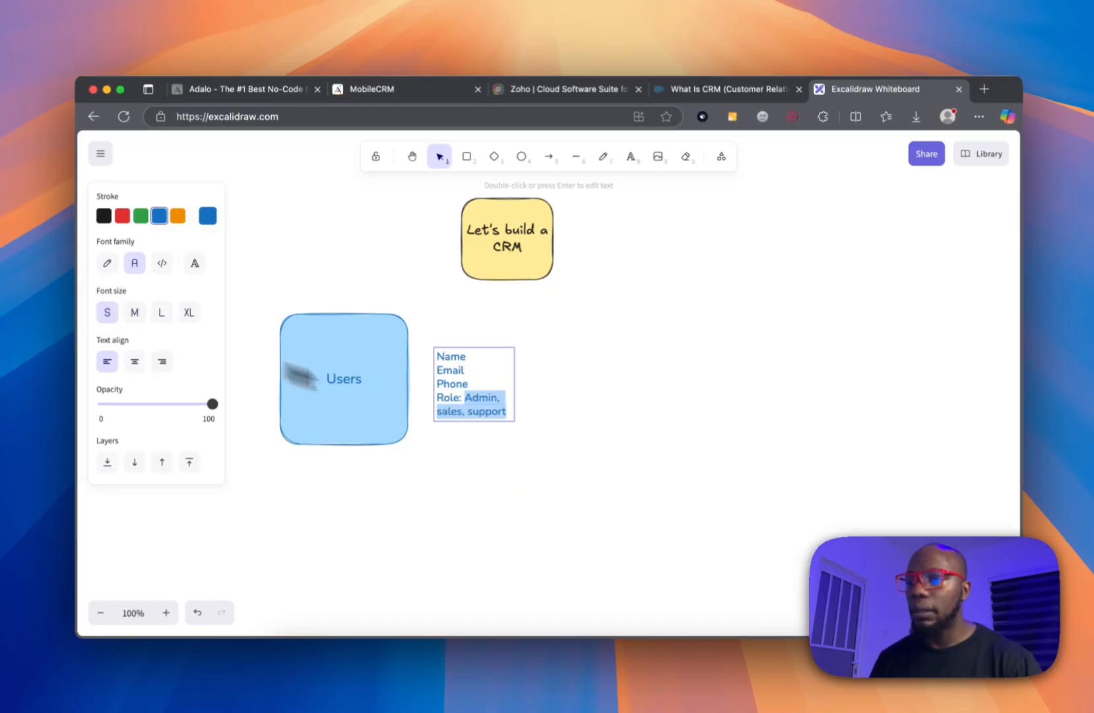
{"action": "left_click", "coordinate": [486, 416]}
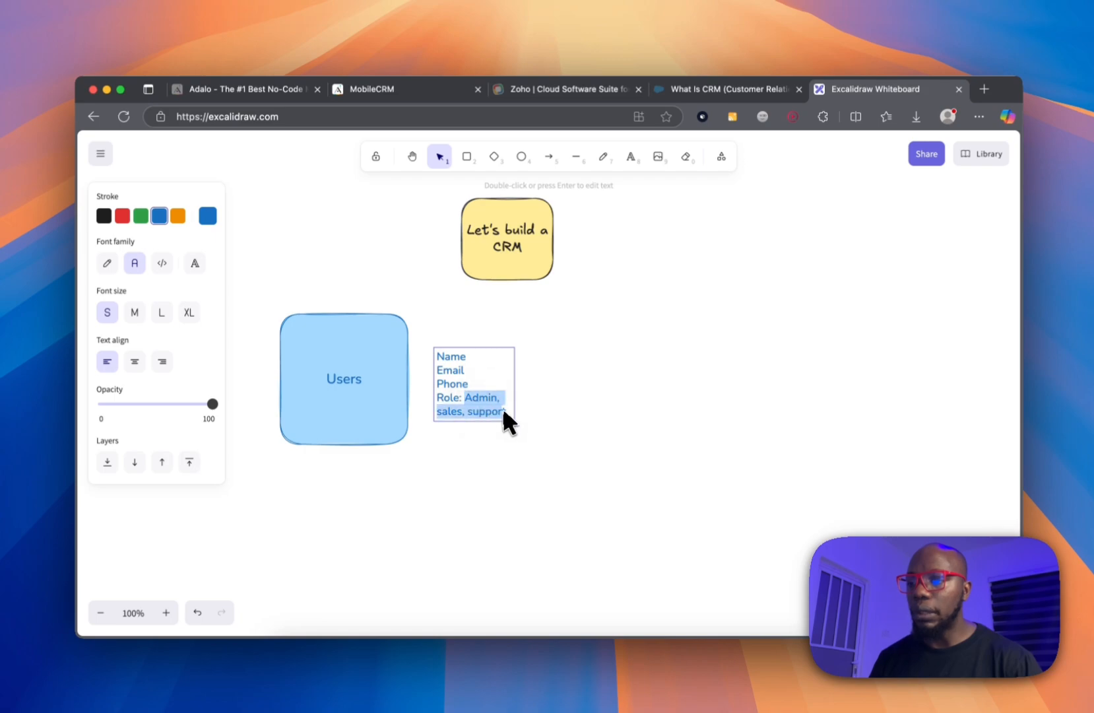
{"action": "left_click", "coordinate": [178, 217]}
{"action": "key", "text": "super+z"}
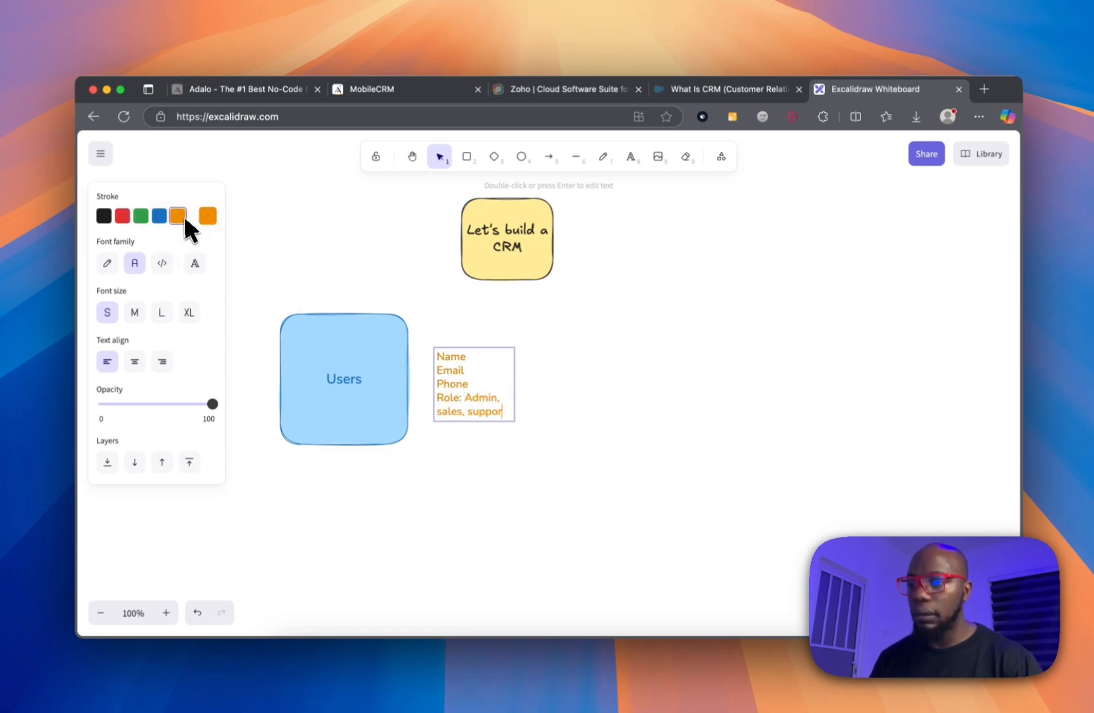
{"action": "type", "text": "rt"}
{"action": "key", "text": "Return"}
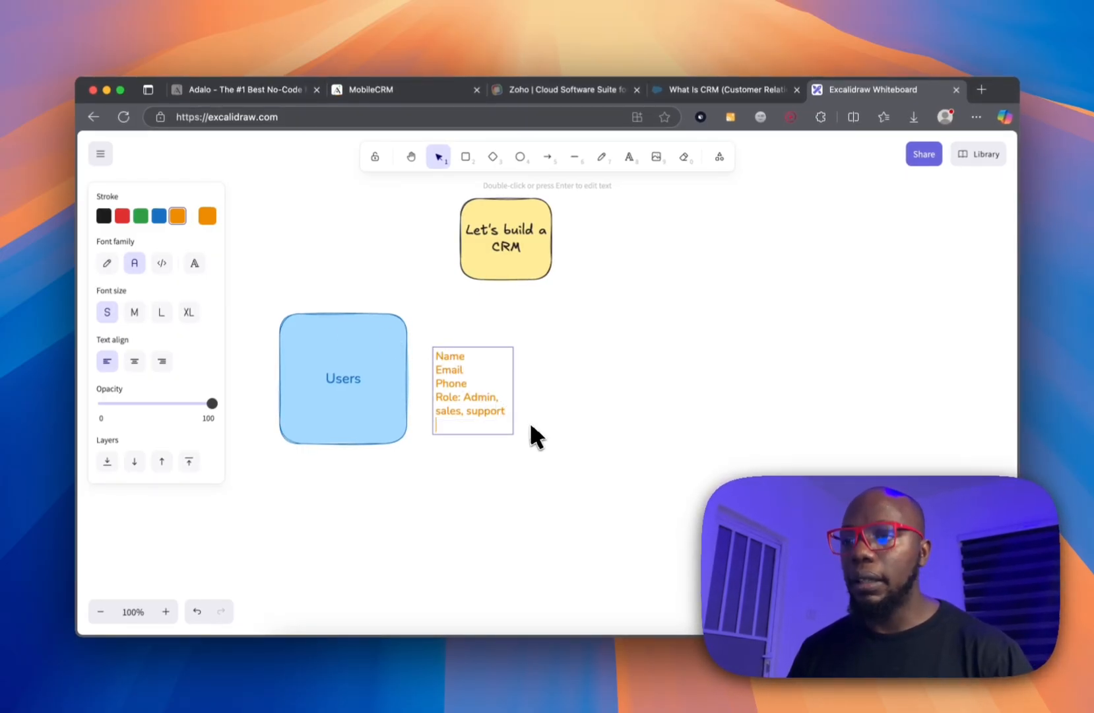
{"action": "type", "text": "Pa"}
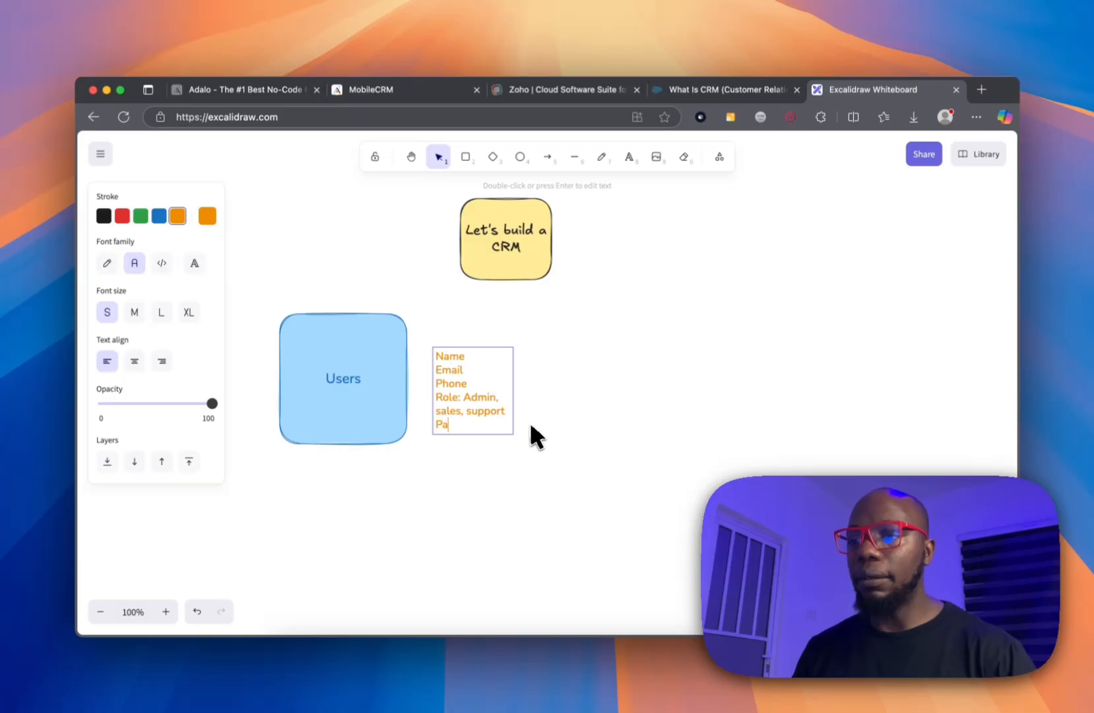
{"action": "type", "text": "ssword:"}
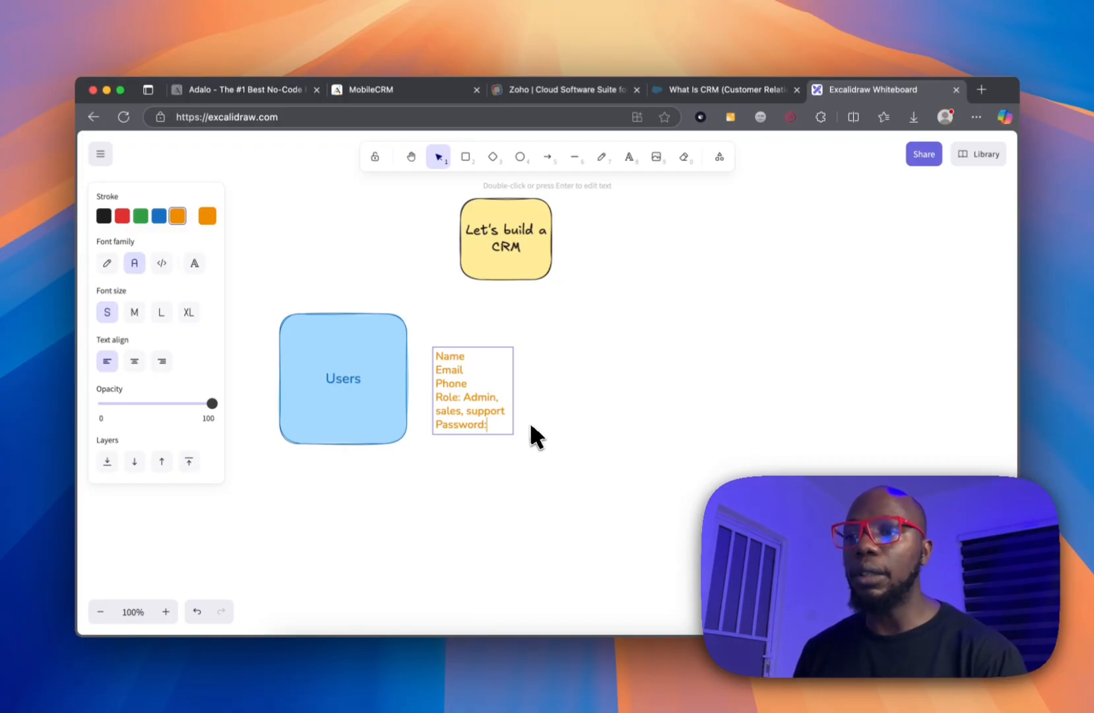
{"action": "key", "text": "BackSpace"}
{"action": "key", "text": "BackSpace"}
{"action": "key", "text": "BackSpace"}
{"action": "key", "text": "BackSpace"}
{"action": "key", "text": "BackSpace"}
{"action": "key", "text": "BackSpace"}
{"action": "key", "text": "BackSpace"}
{"action": "key", "text": "BackSpace"}
{"action": "key", "text": "BackSpace"}
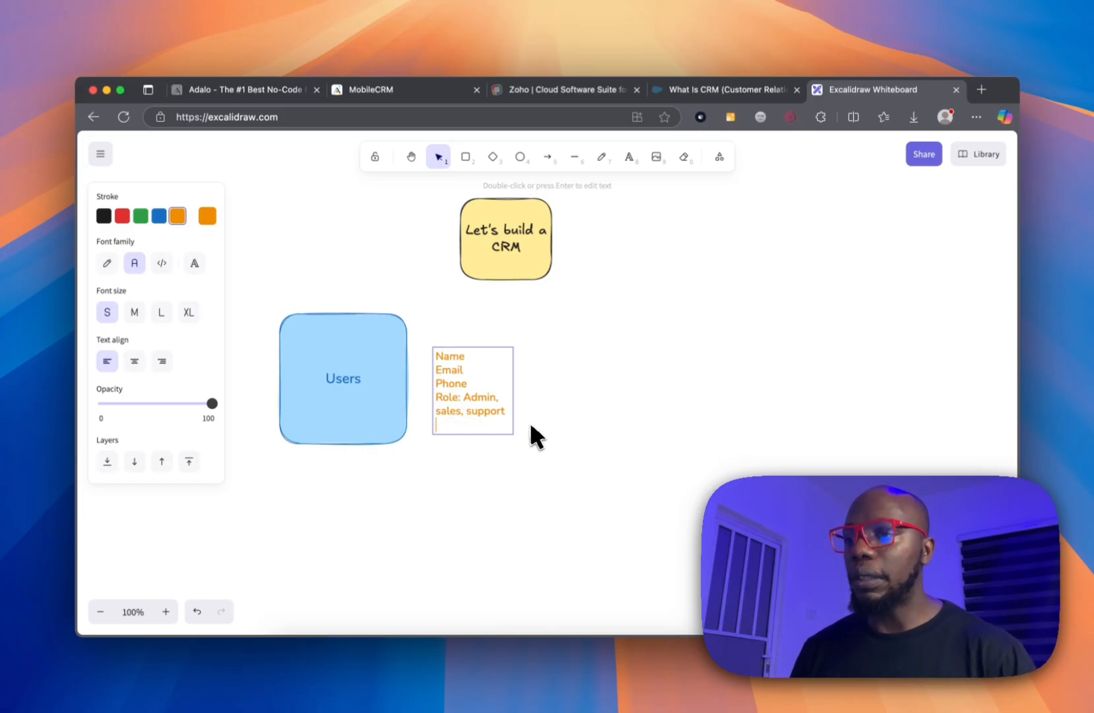
{"action": "left_click", "coordinate": [540, 348]}
{"action": "left_click_drag", "start_coordinate": [475, 359], "coordinate": [344, 458]}
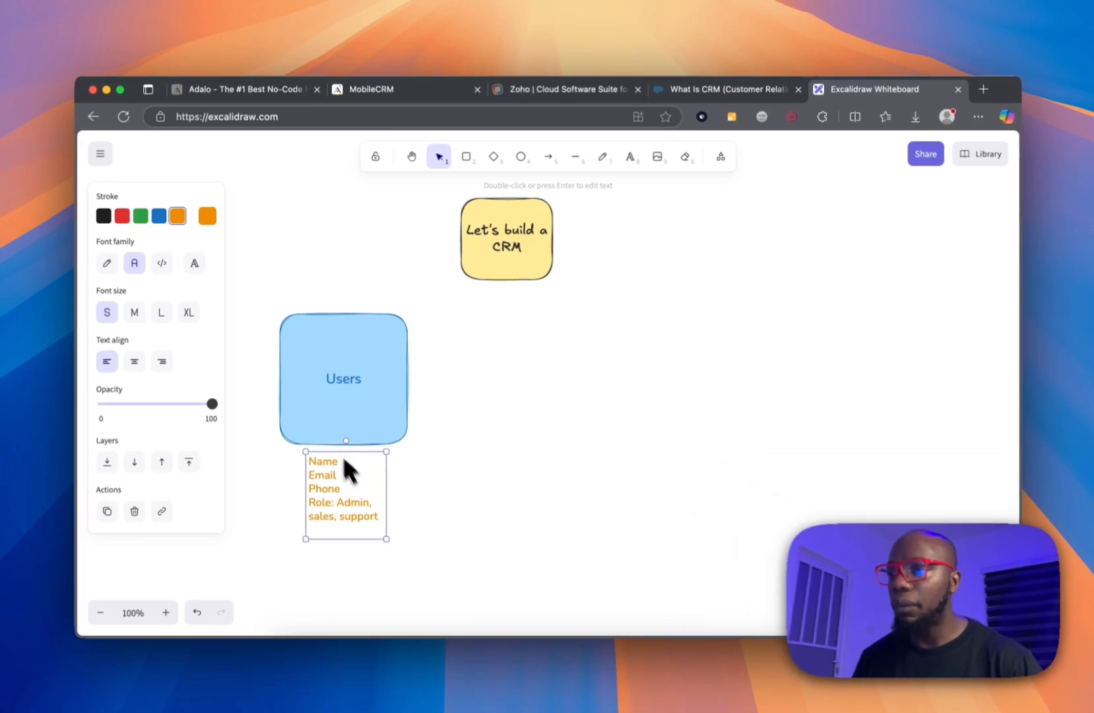
Draw a green-filled rectangle to the right of the Users box.
{"action": "left_click", "coordinate": [461, 158]}
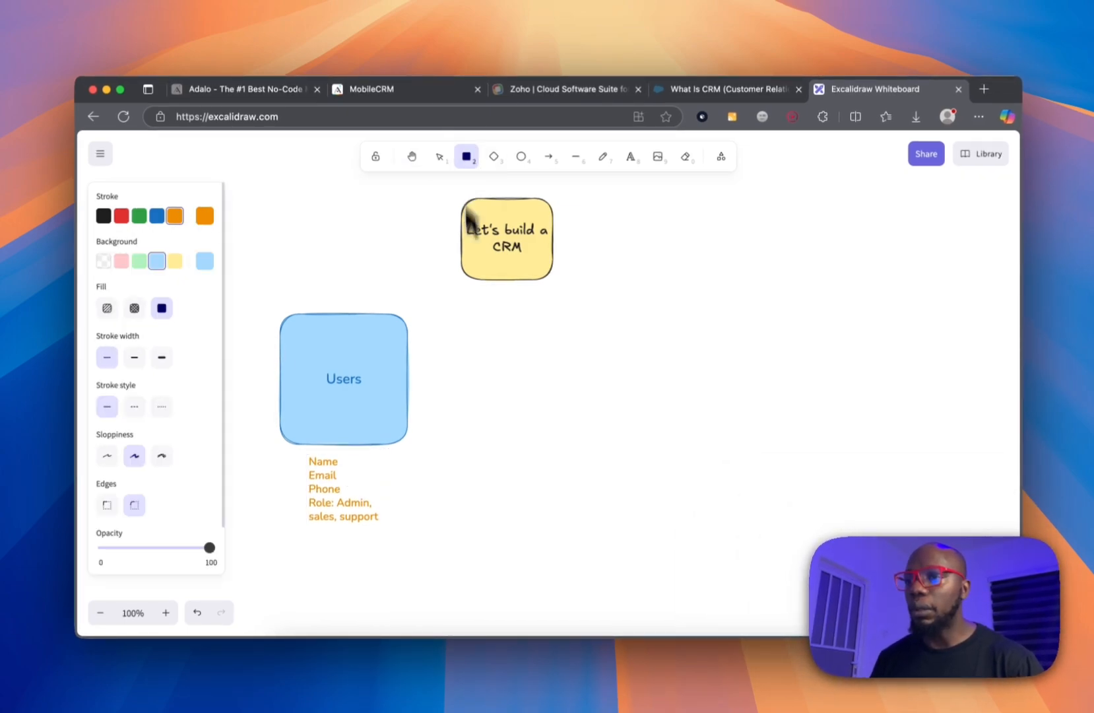
{"action": "left_click_drag", "start_coordinate": [469, 328], "coordinate": [587, 448]}
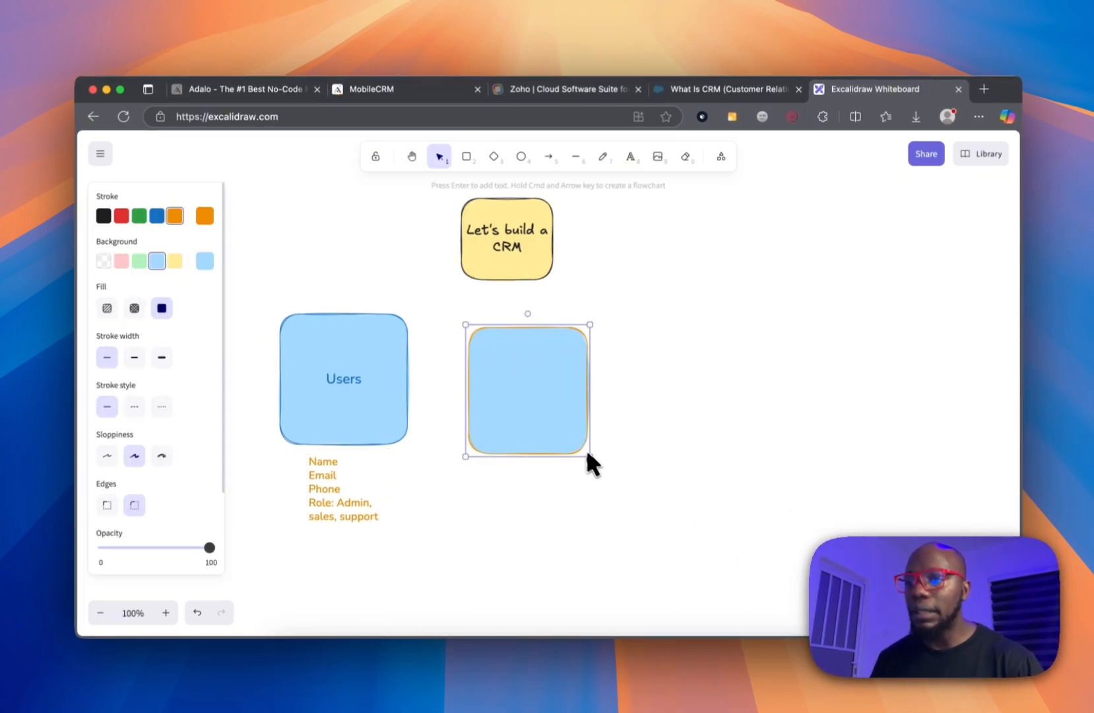
{"action": "left_click", "coordinate": [140, 261]}
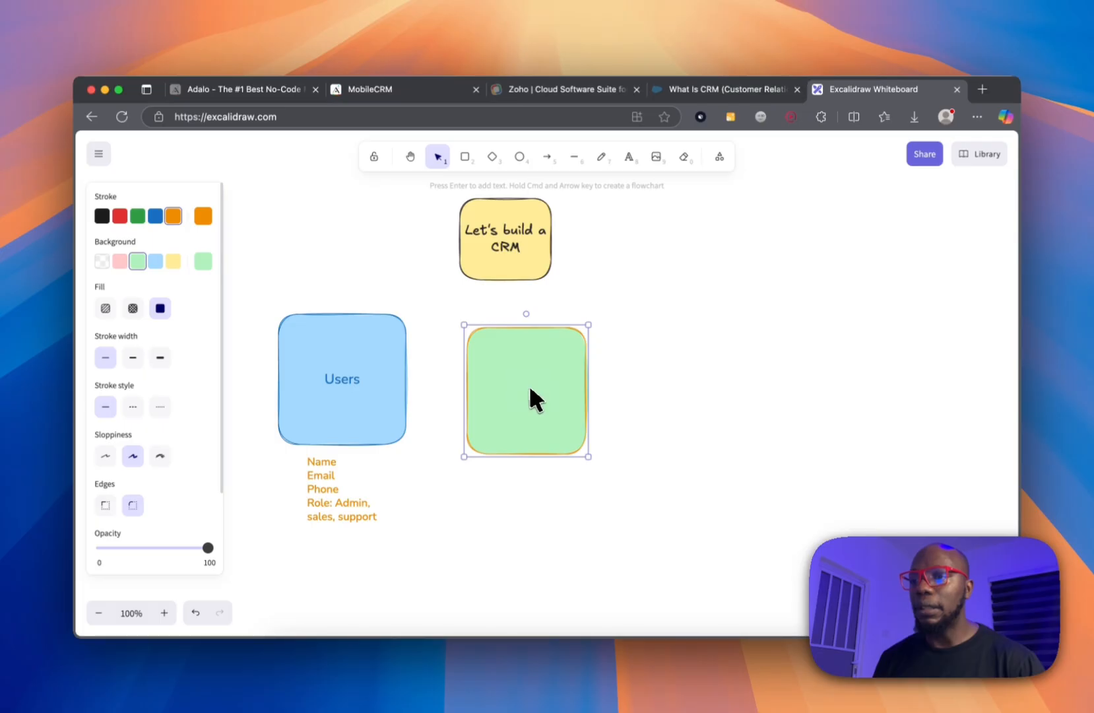
Add the label 'contact' inside the green box.
{"action": "left_click", "coordinate": [629, 158]}
{"action": "left_click", "coordinate": [507, 364]}
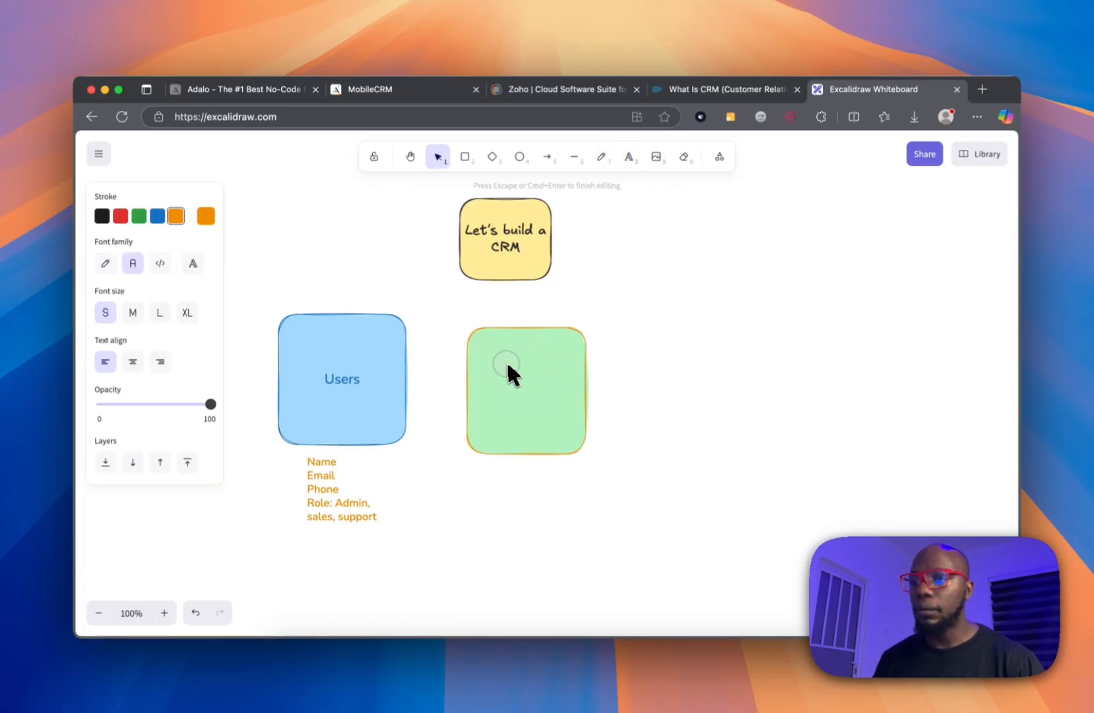
{"action": "type", "text": "cont"}
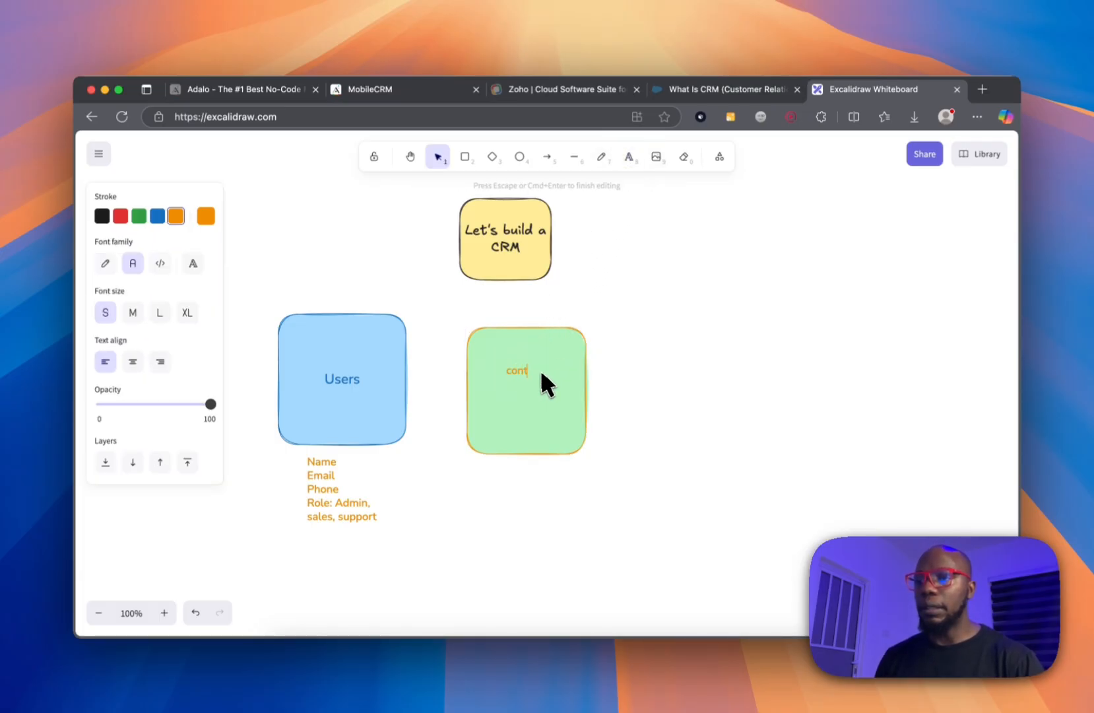
{"action": "type", "text": "ac"}
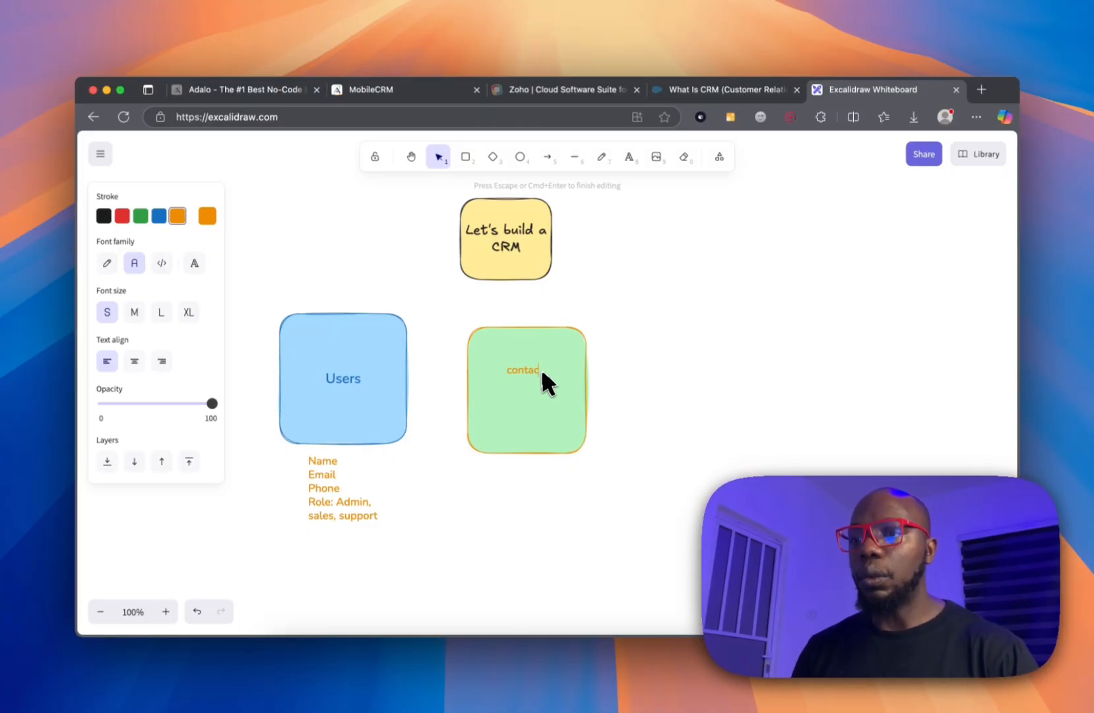
{"action": "type", "text": "t"}
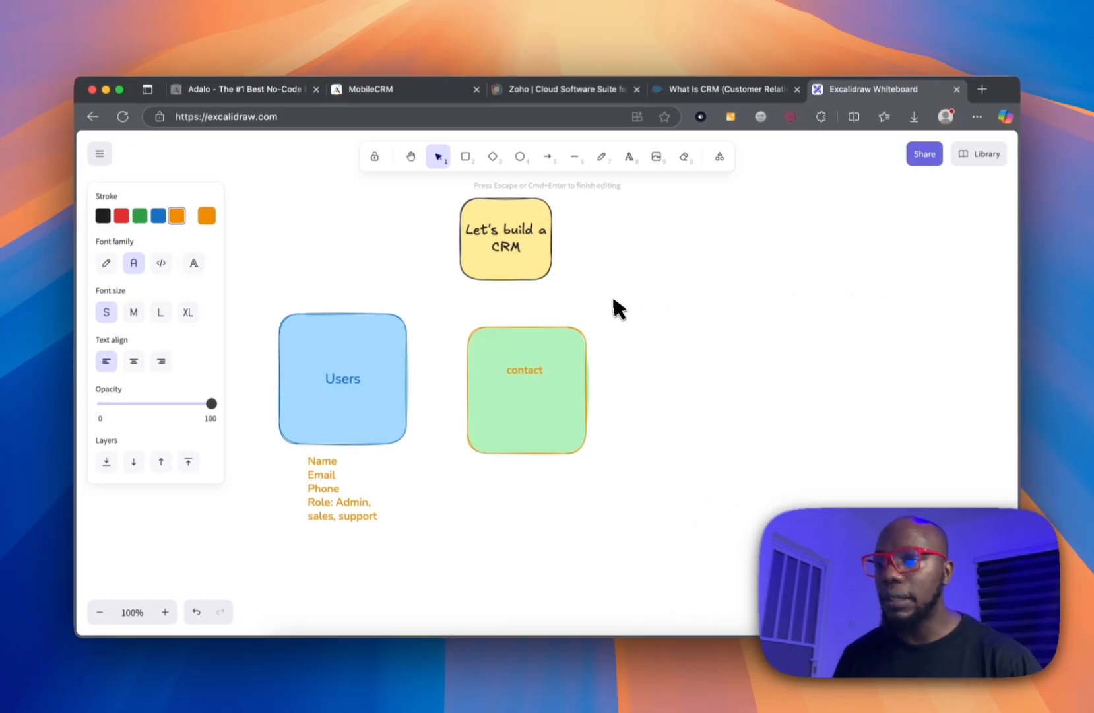
{"action": "left_click", "coordinate": [613, 295]}
{"action": "left_click", "coordinate": [536, 377]}
{"action": "left_click", "coordinate": [538, 365]}
{"action": "left_click", "coordinate": [543, 356]}
{"action": "left_click", "coordinate": [534, 366]}
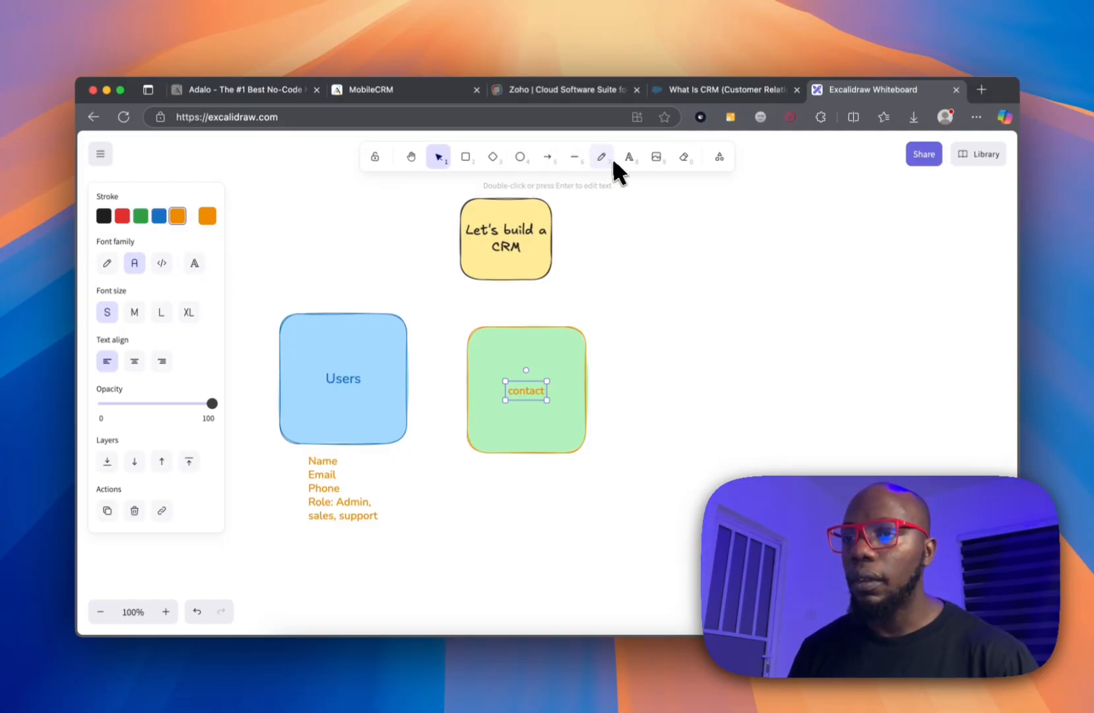
{"action": "left_click", "coordinate": [610, 157]}
{"action": "left_click", "coordinate": [633, 160]}
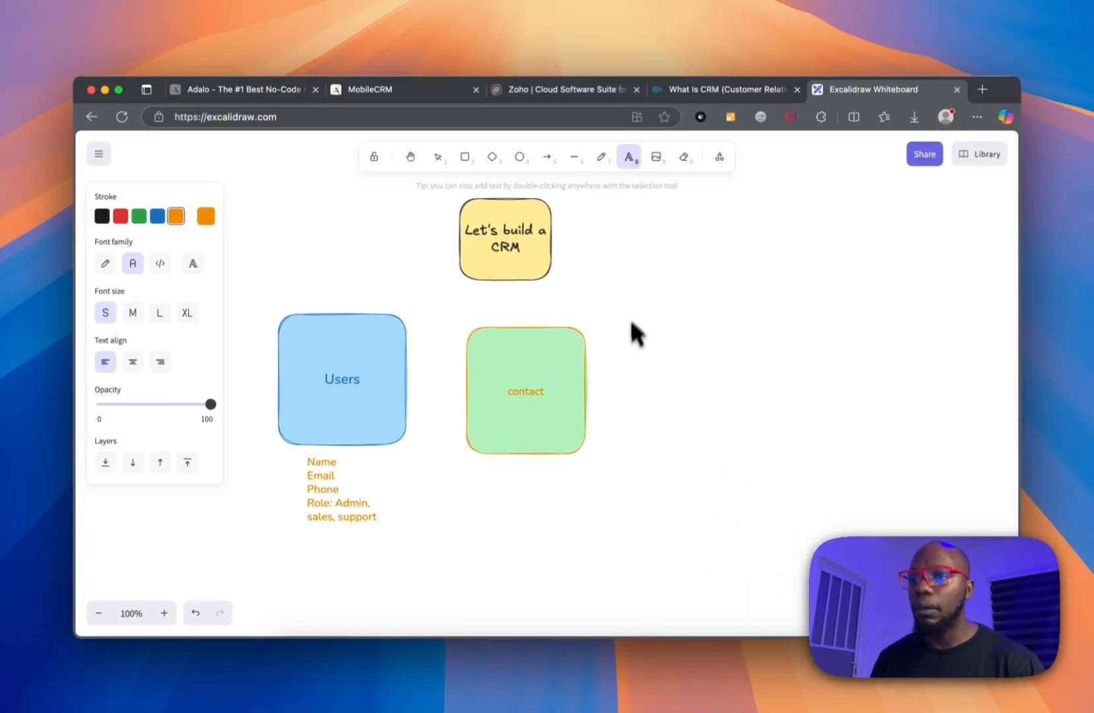
Type the contact fields: FirstName, LastName, Company - relationships with Company, Phone, Email, Status.
{"action": "left_click", "coordinate": [611, 361]}
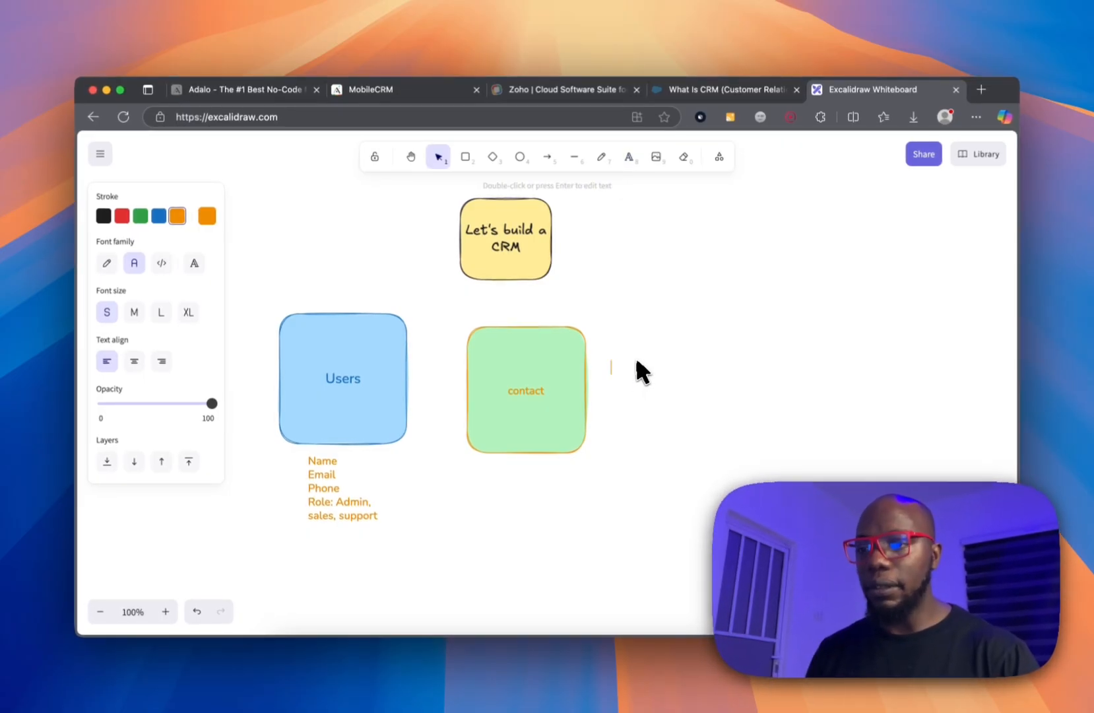
{"action": "type", "text": "First name"}
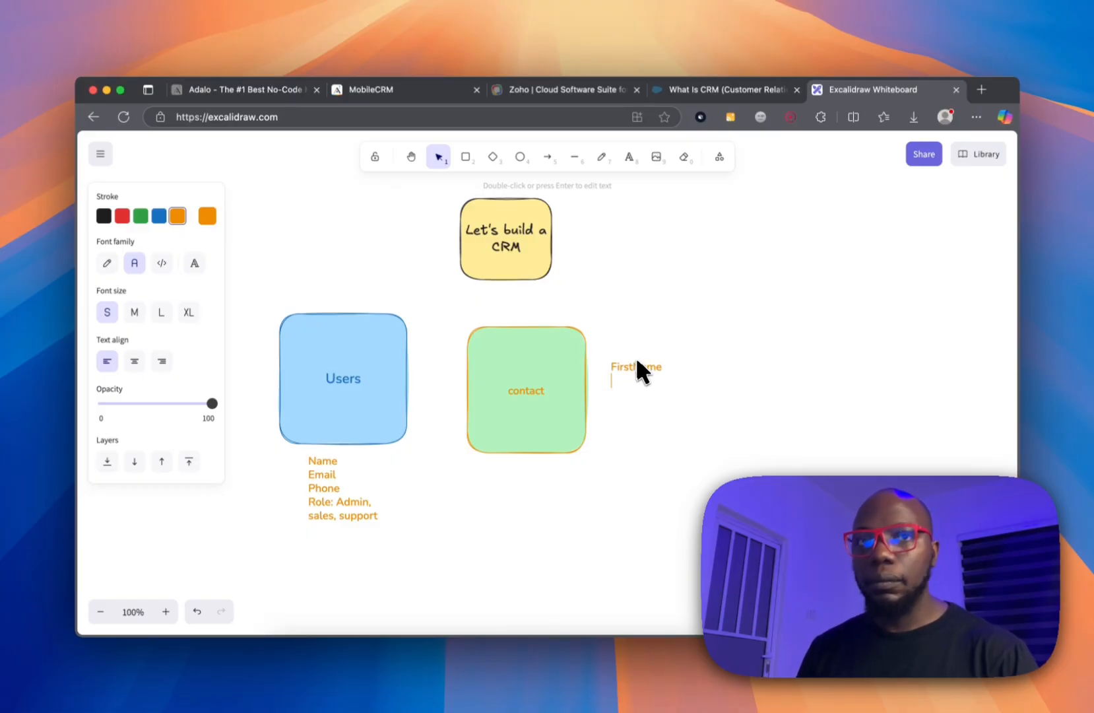
{"action": "key", "text": "Return"}
{"action": "type", "text": "Last"}
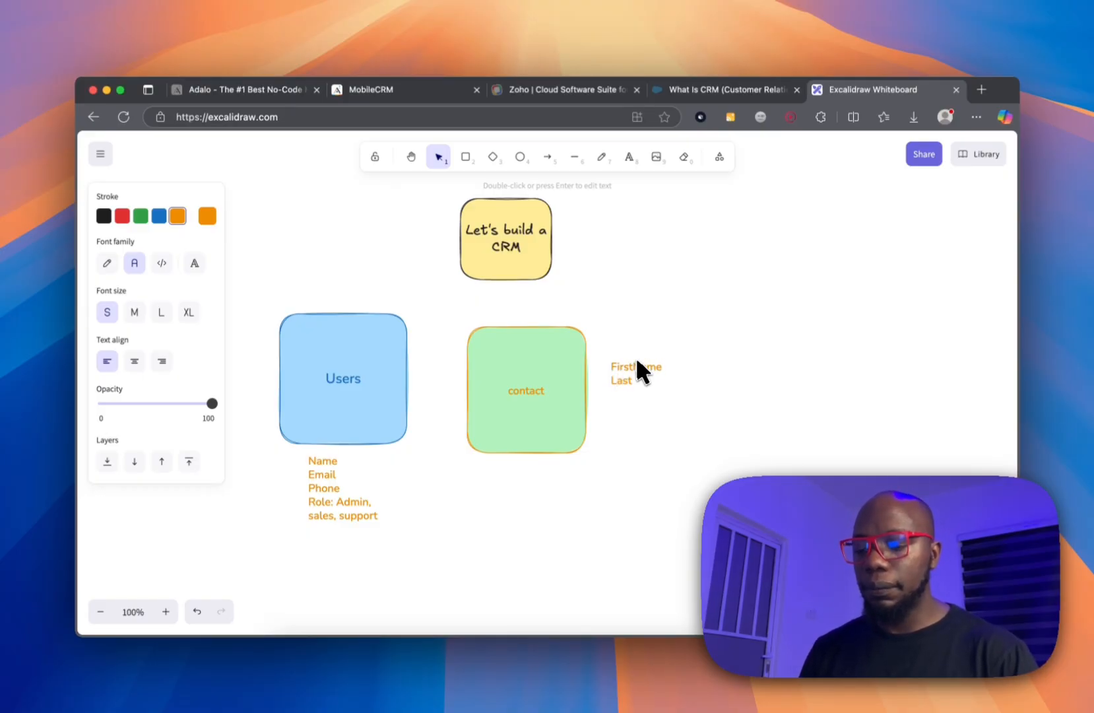
{"action": "type", "text": "Name"}
{"action": "key", "text": "Return"}
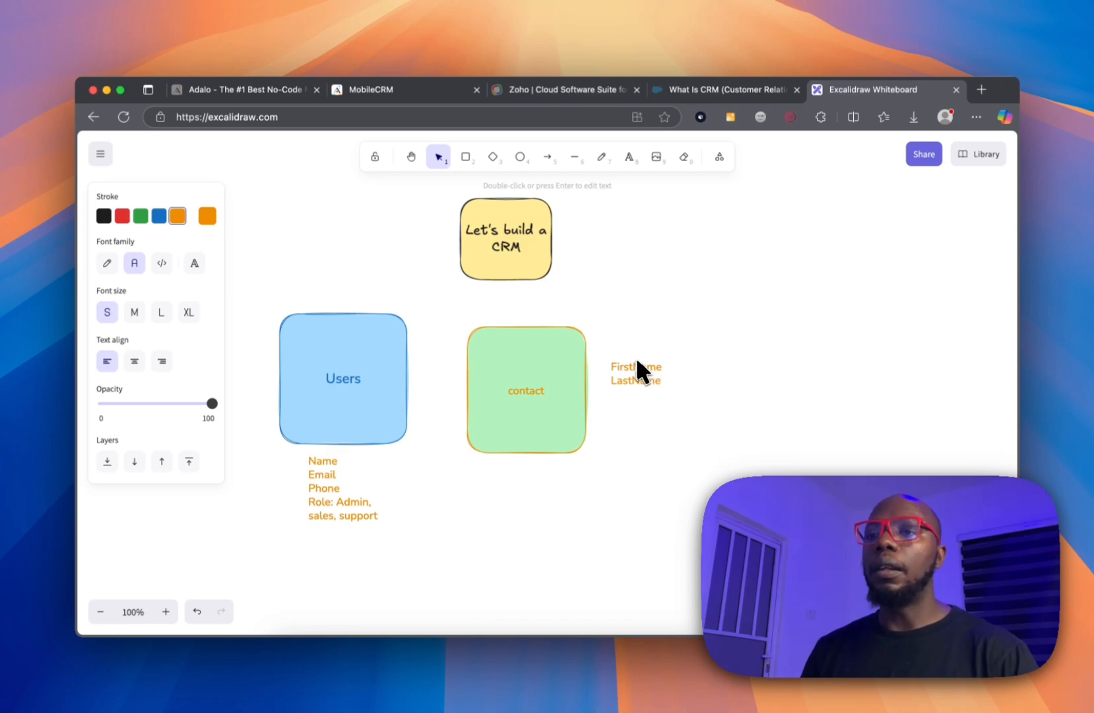
{"action": "type", "text": "Comp"}
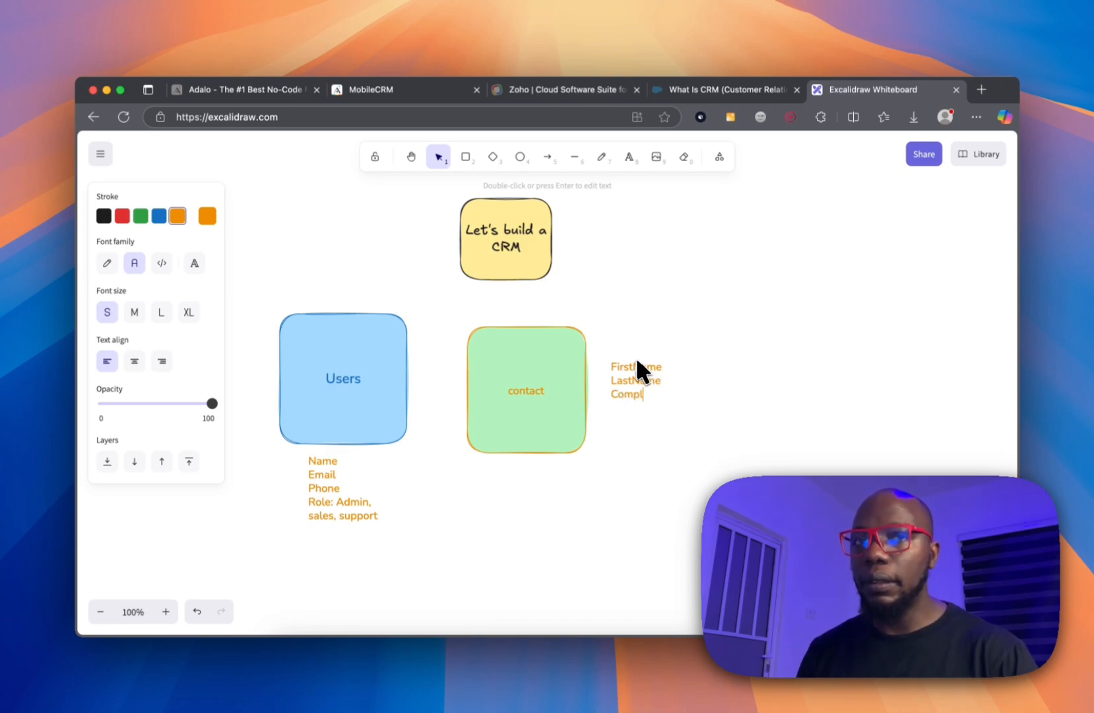
{"action": "type", "text": "any"}
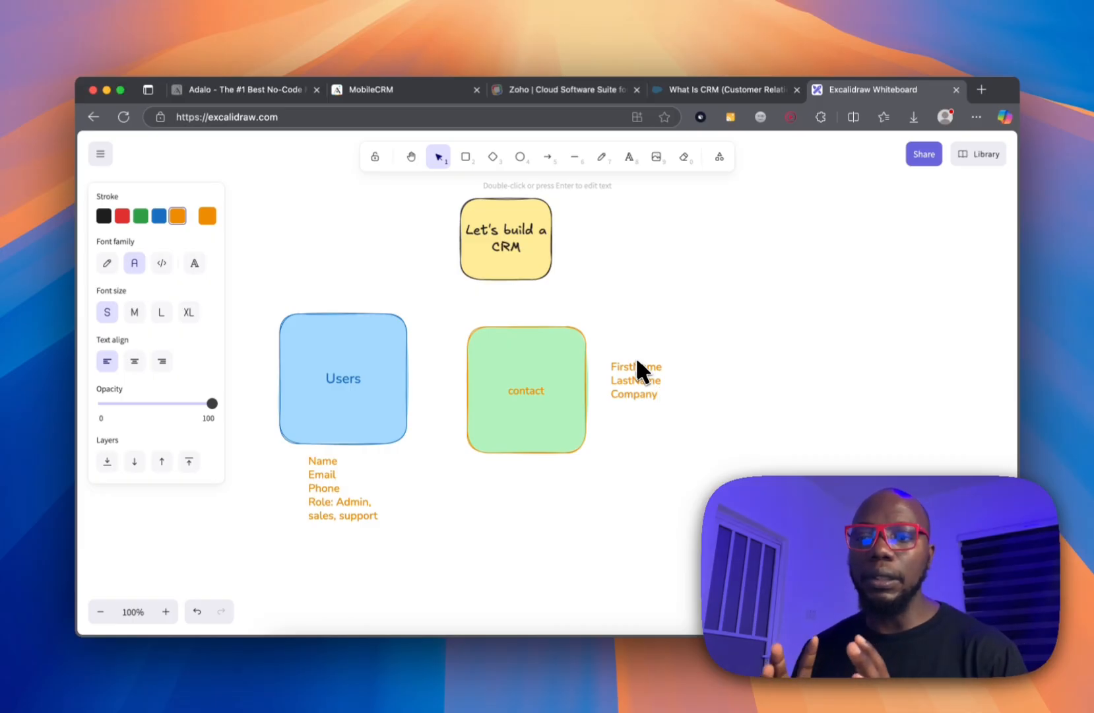
{"action": "type", "text": " - relat"}
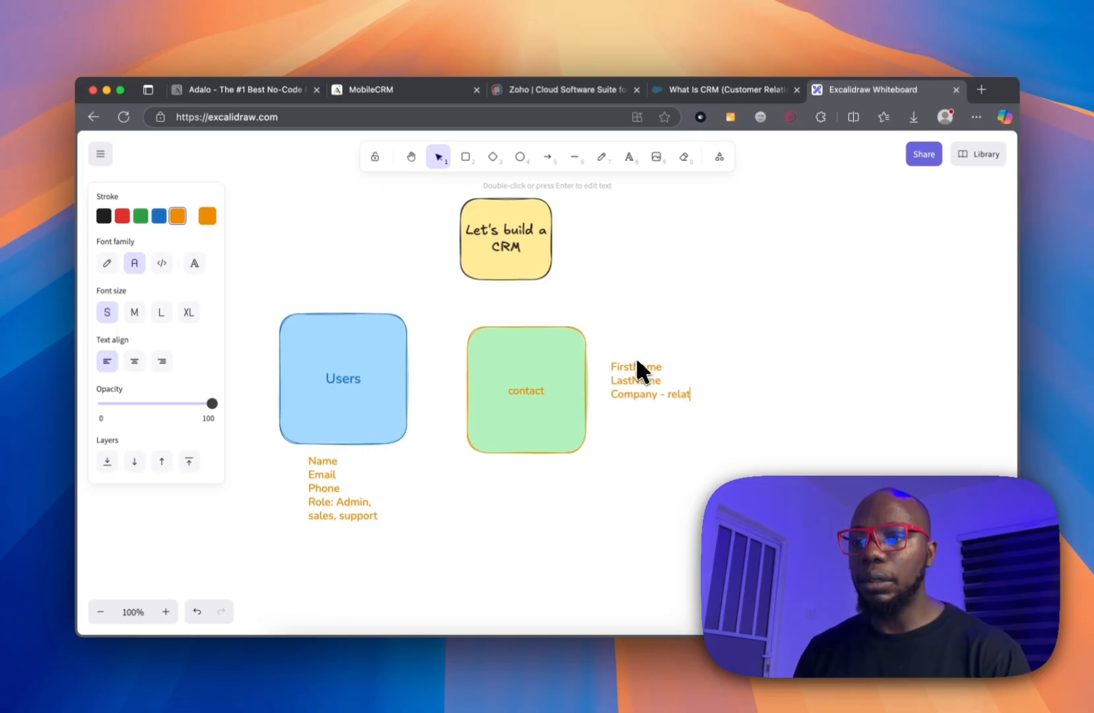
{"action": "type", "text": "ionship"}
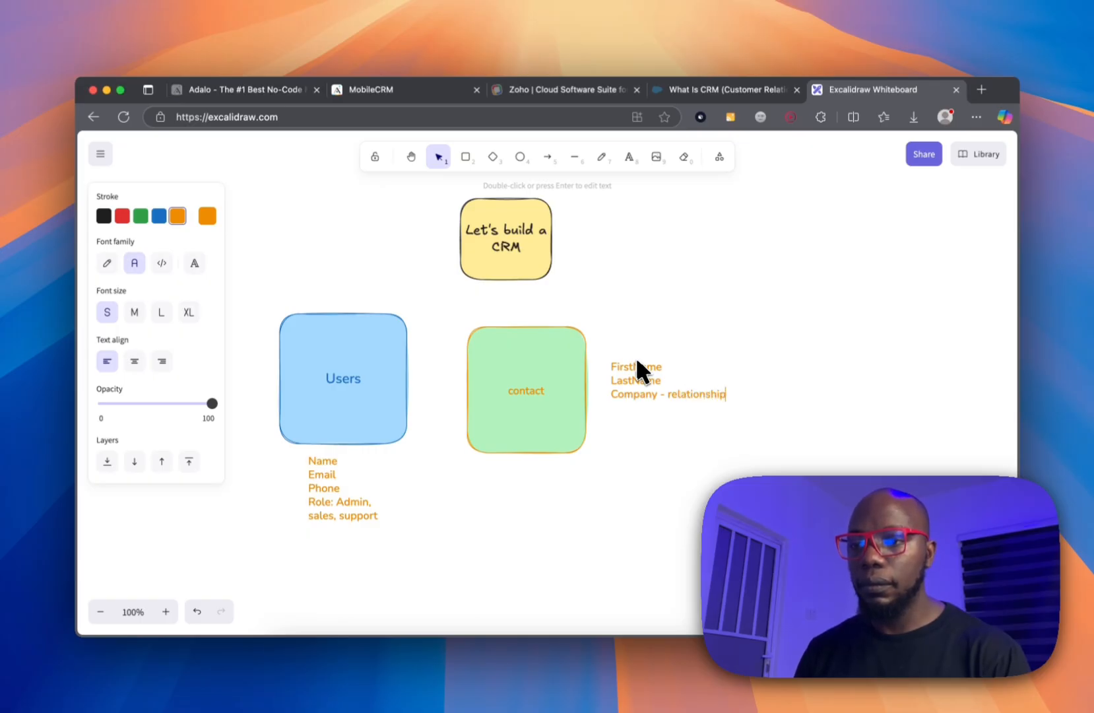
{"action": "type", "text": "s with Company"}
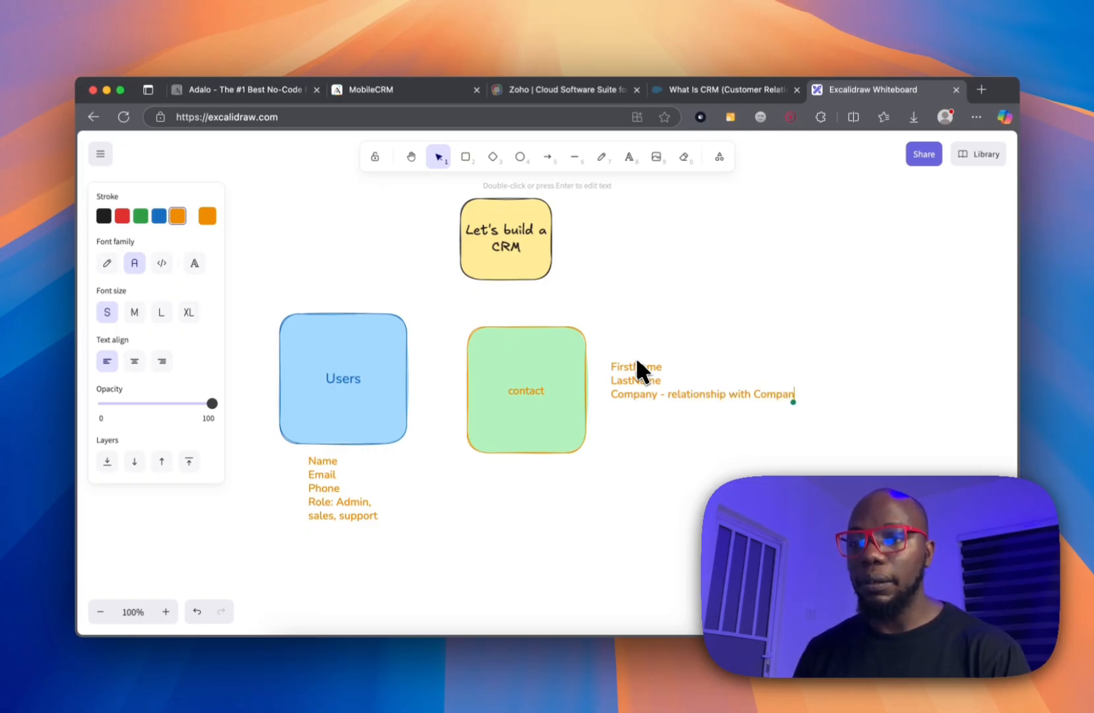
{"action": "key", "text": "Return"}
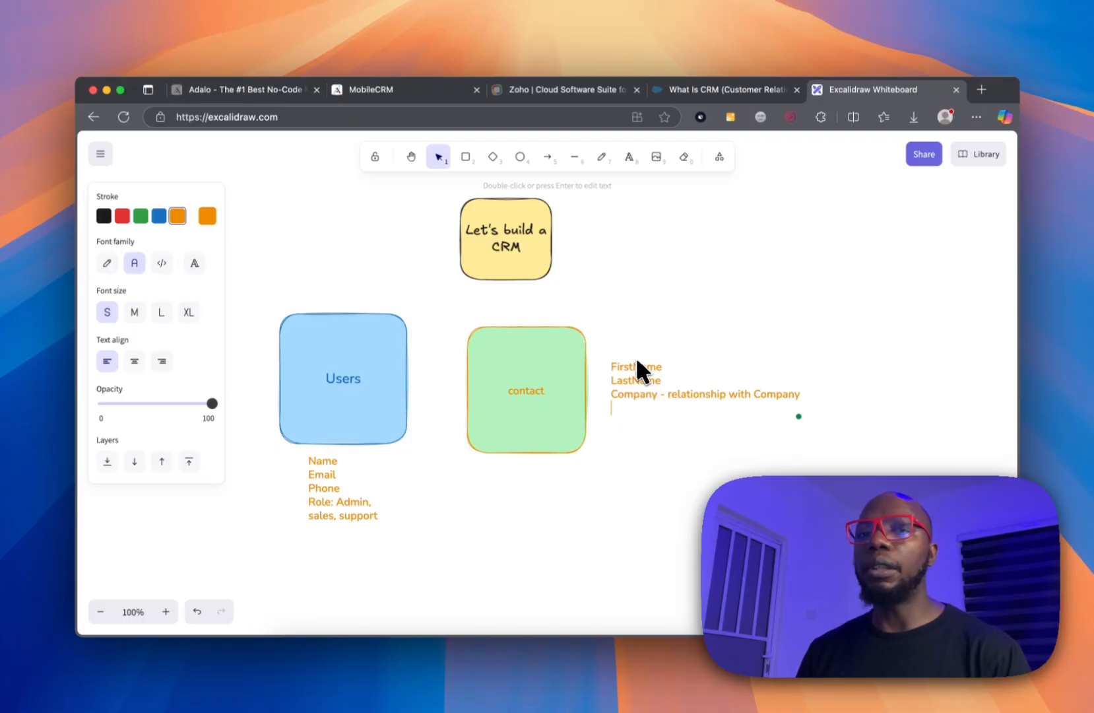
{"action": "type", "text": "Phone"}
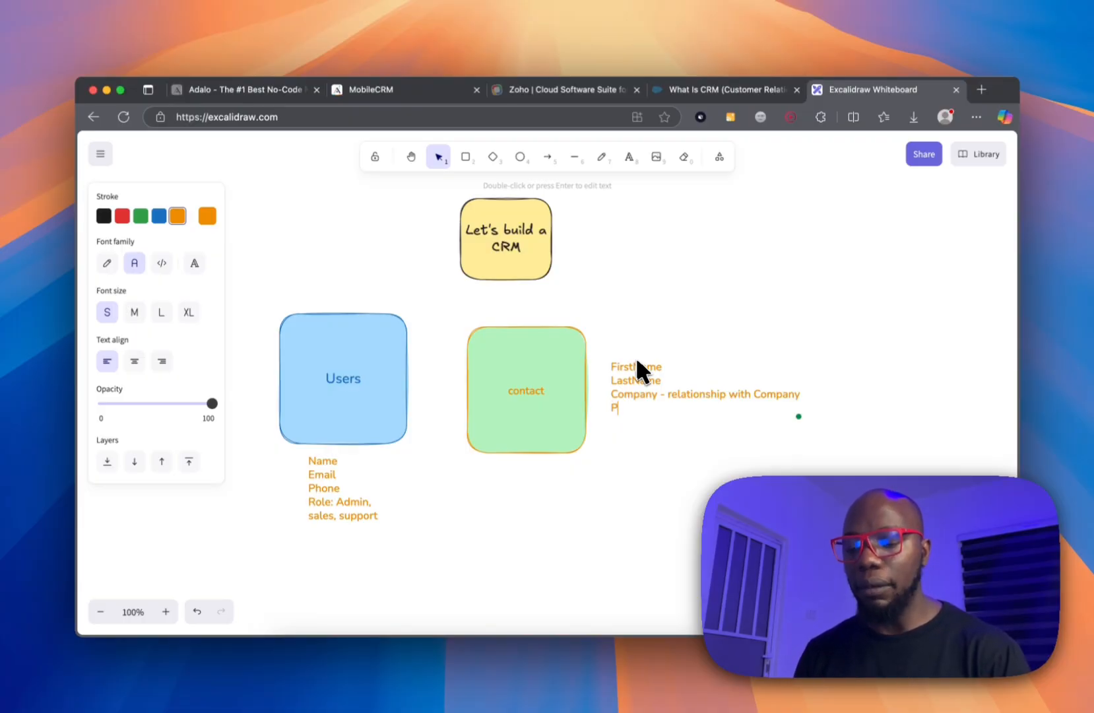
{"action": "key", "text": "Return"}
{"action": "type", "text": "Email"}
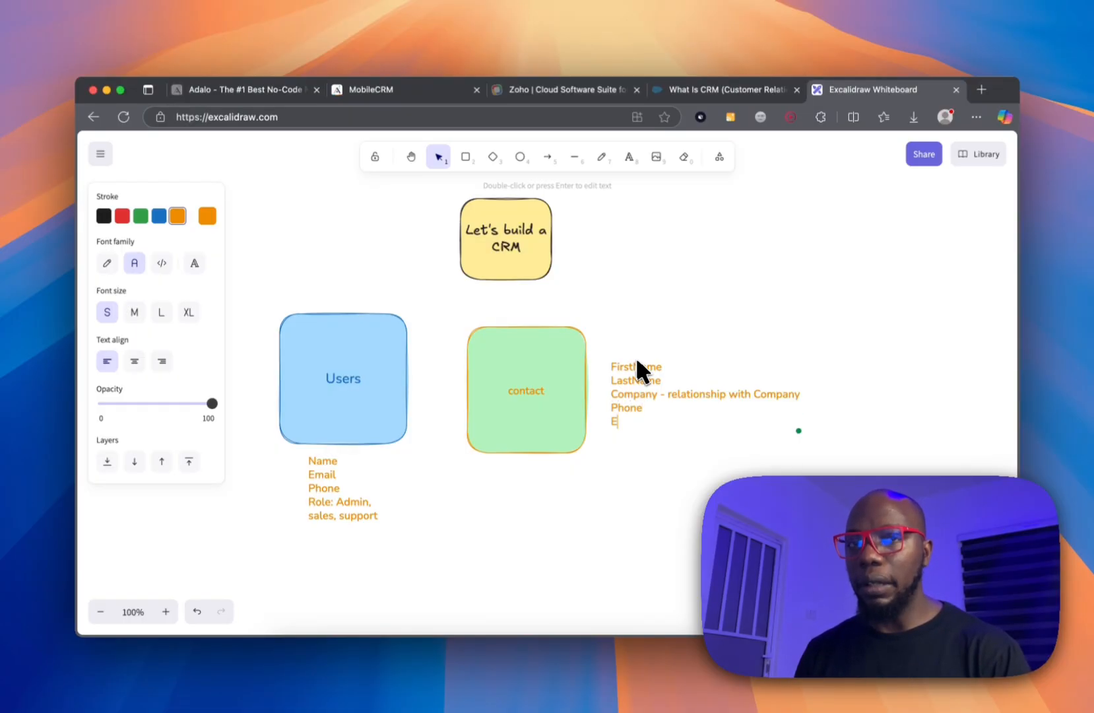
{"action": "key", "text": "Return"}
{"action": "type", "text": "Status"}
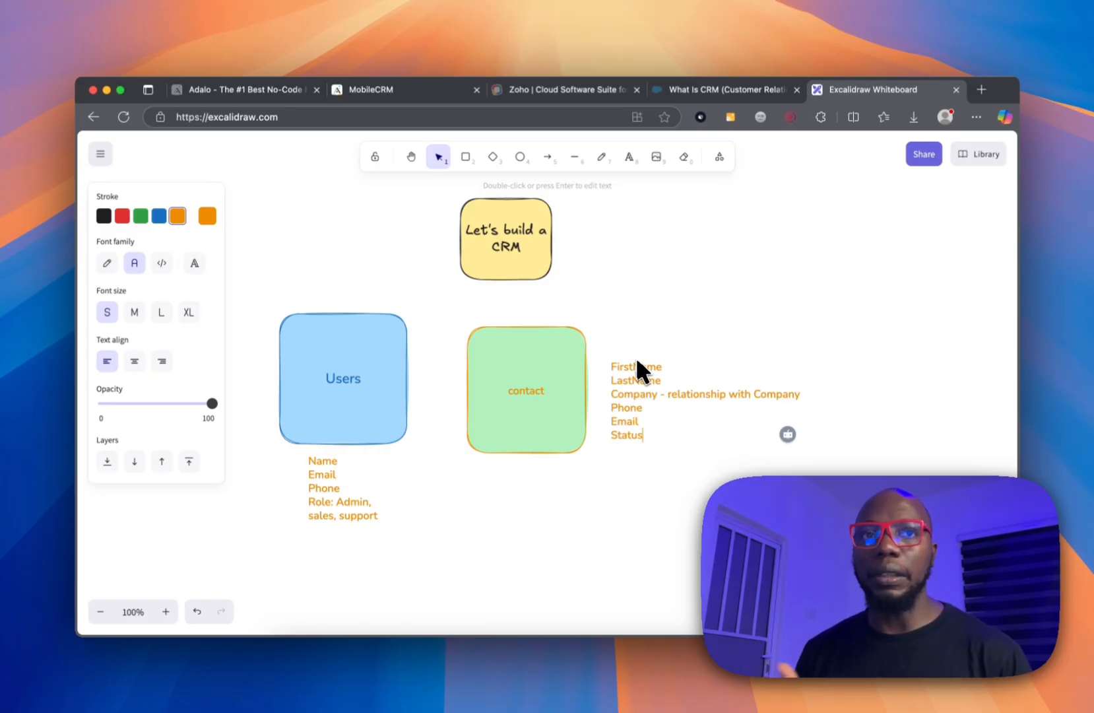
Append '- Lead, propect, customer' to Status, plus 'Assigned to - relationship wiith the user' and 'Notes-' lines.
{"action": "type", "text": "- "}
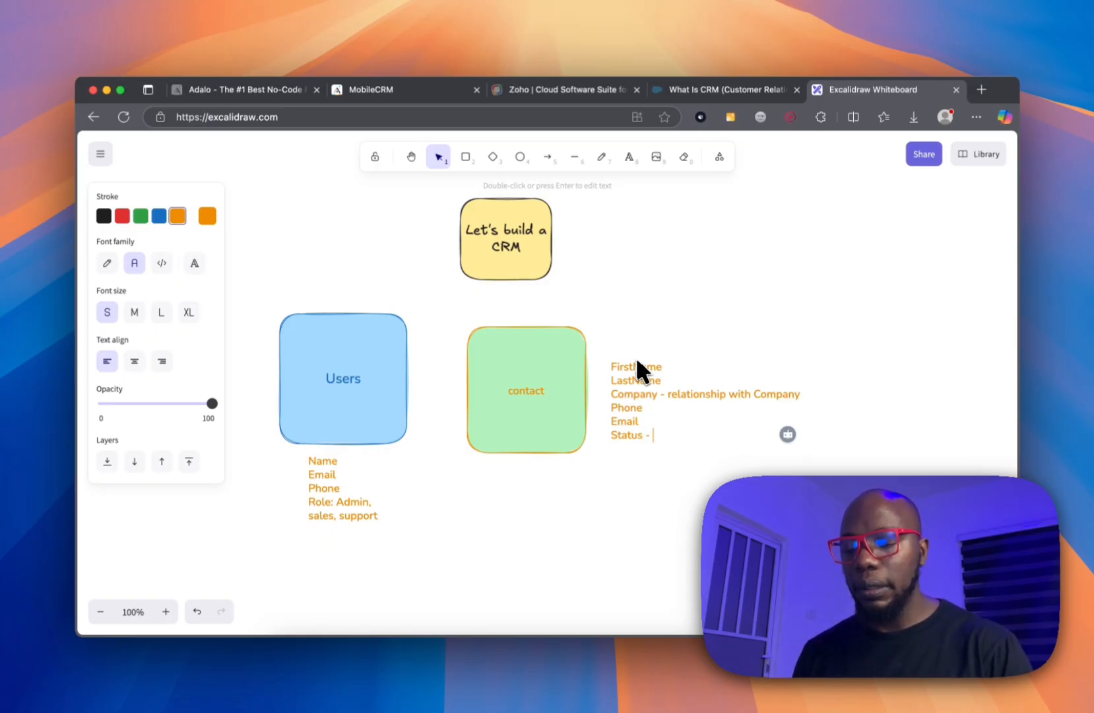
{"action": "type", "text": "Lead, prop"}
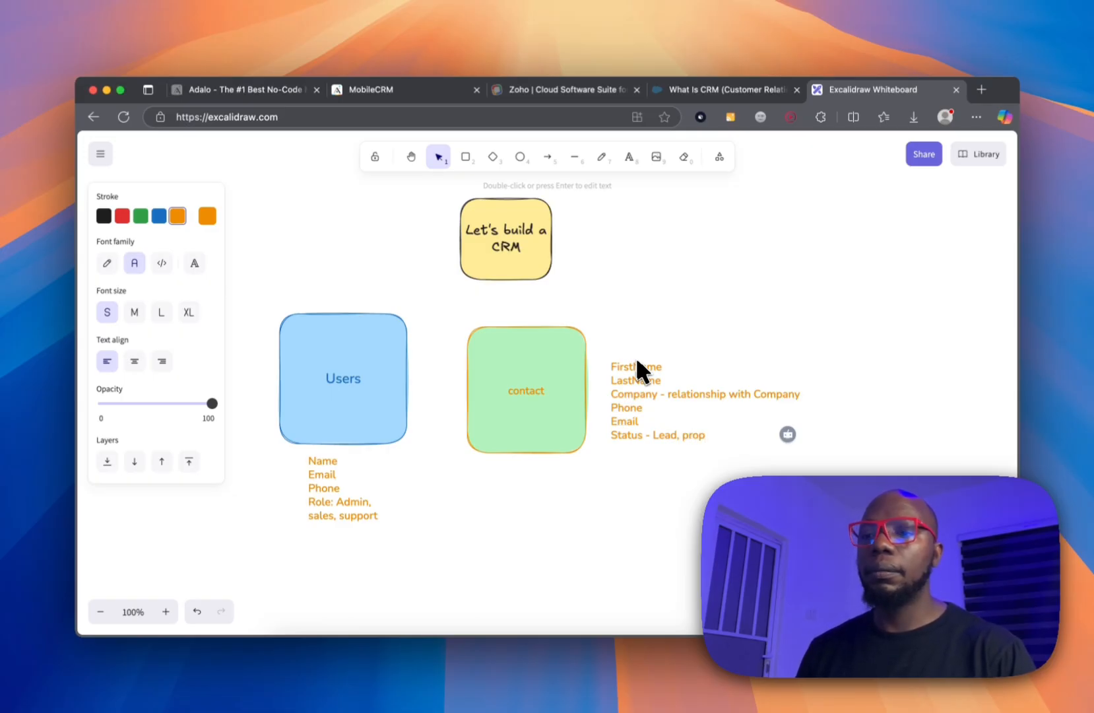
{"action": "type", "text": "ect, "}
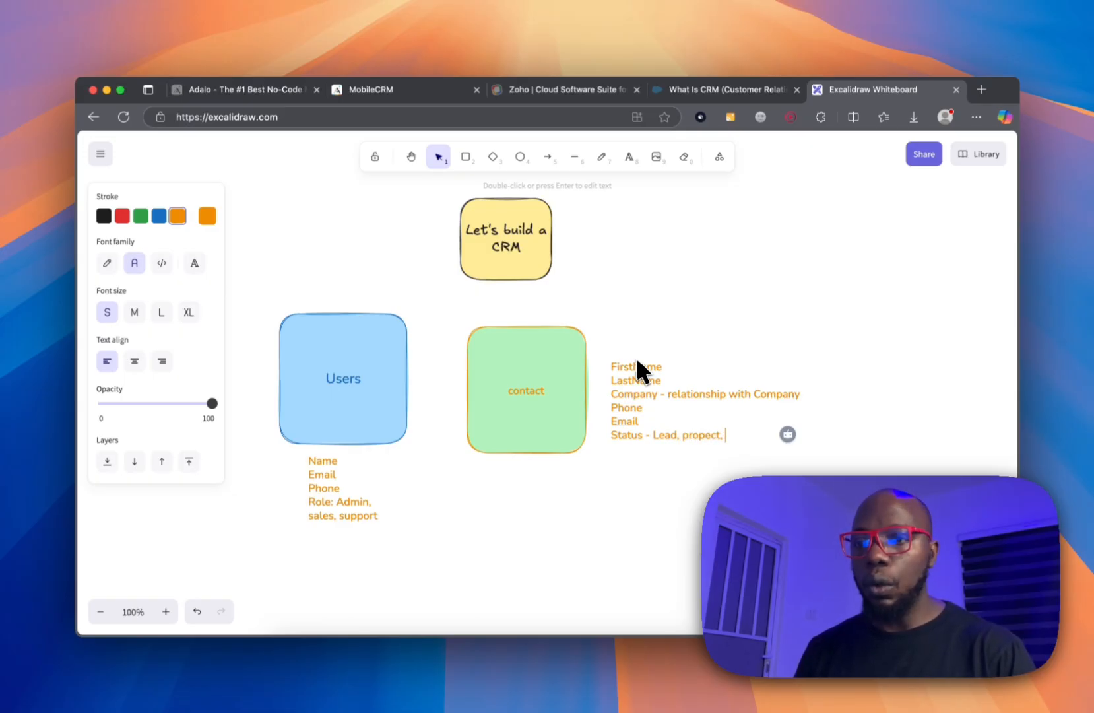
{"action": "type", "text": "cutomer"}
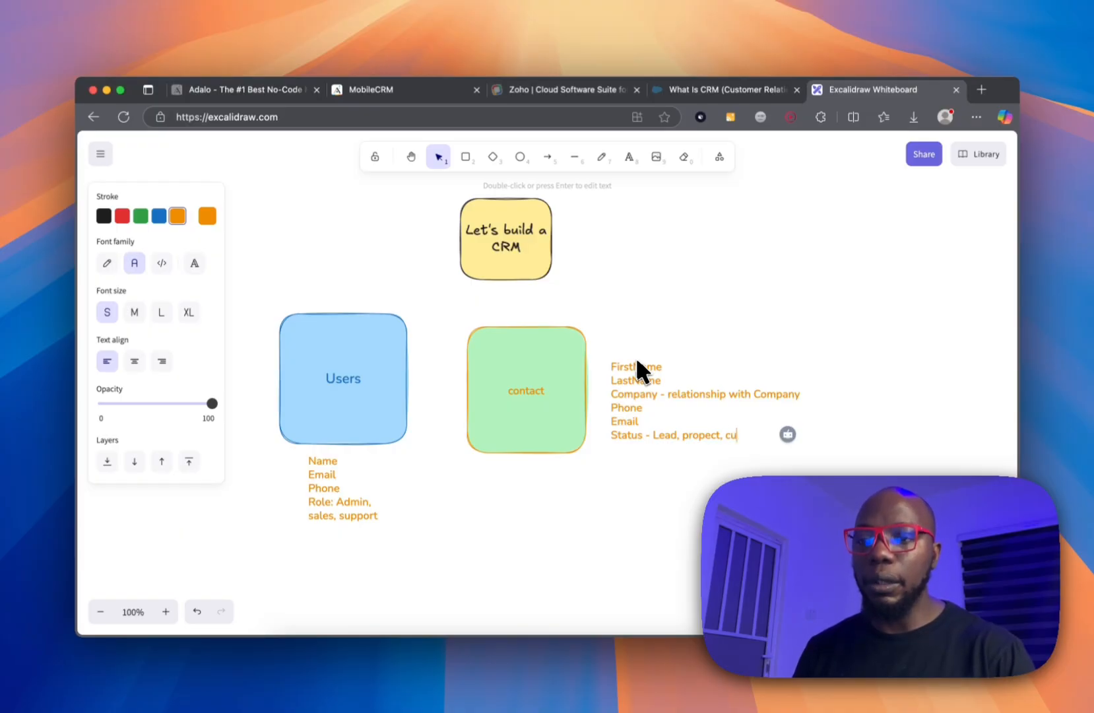
{"action": "key", "text": "BackSpace"}
{"action": "key", "text": "BackSpace"}
{"action": "key", "text": "BackSpace"}
{"action": "key", "text": "BackSpace"}
{"action": "key", "text": "BackSpace"}
{"action": "type", "text": "stomer"}
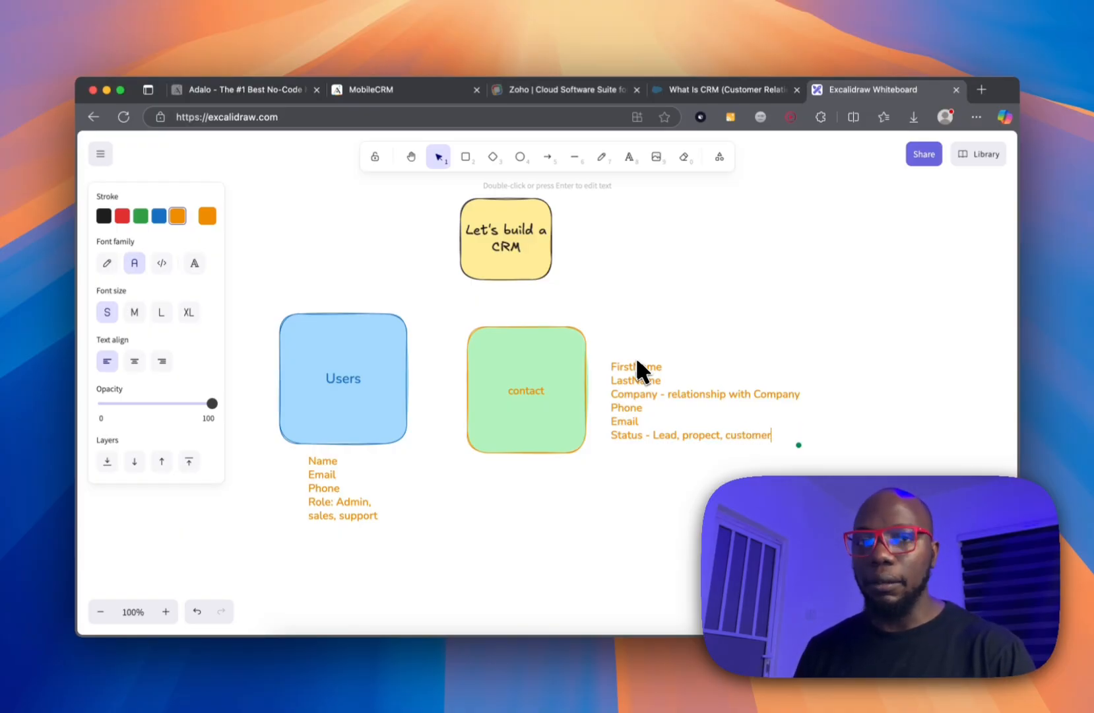
{"action": "key", "text": "Return"}
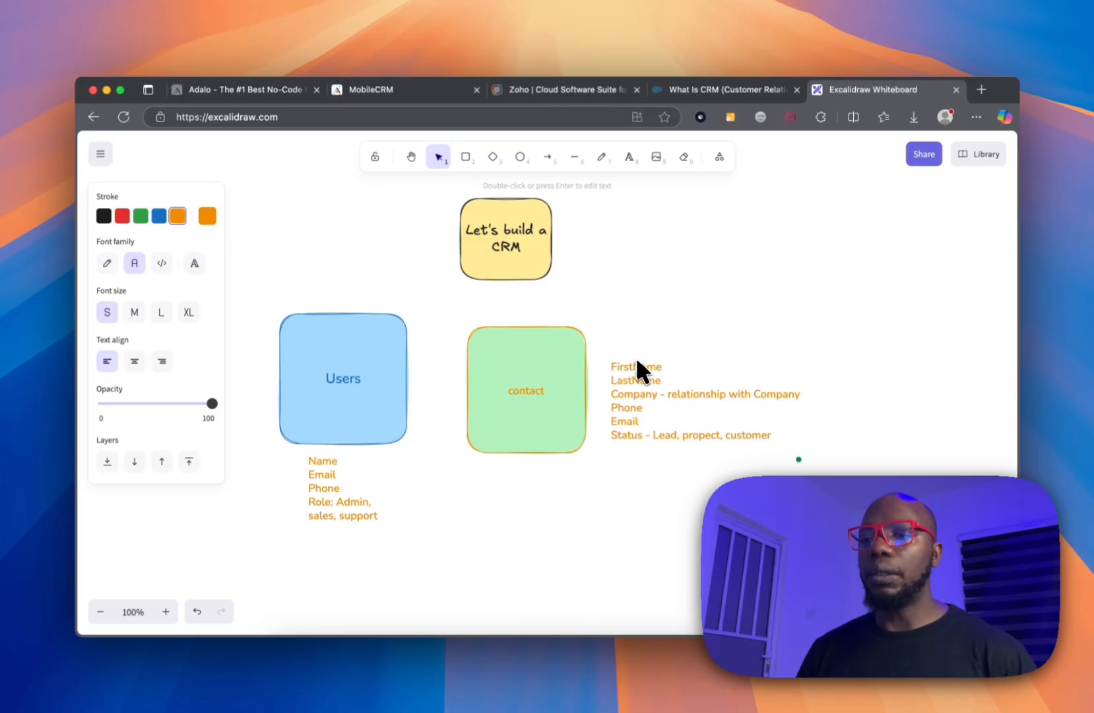
{"action": "type", "text": "Assigned to -"}
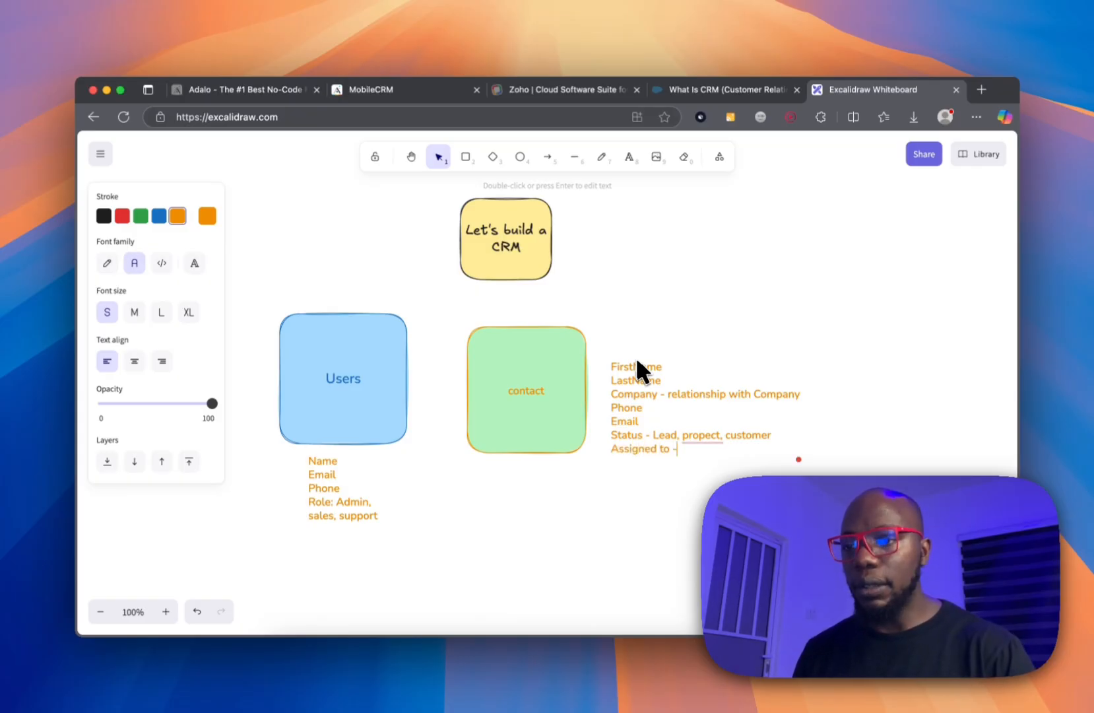
{"action": "type", "text": " relationsh"}
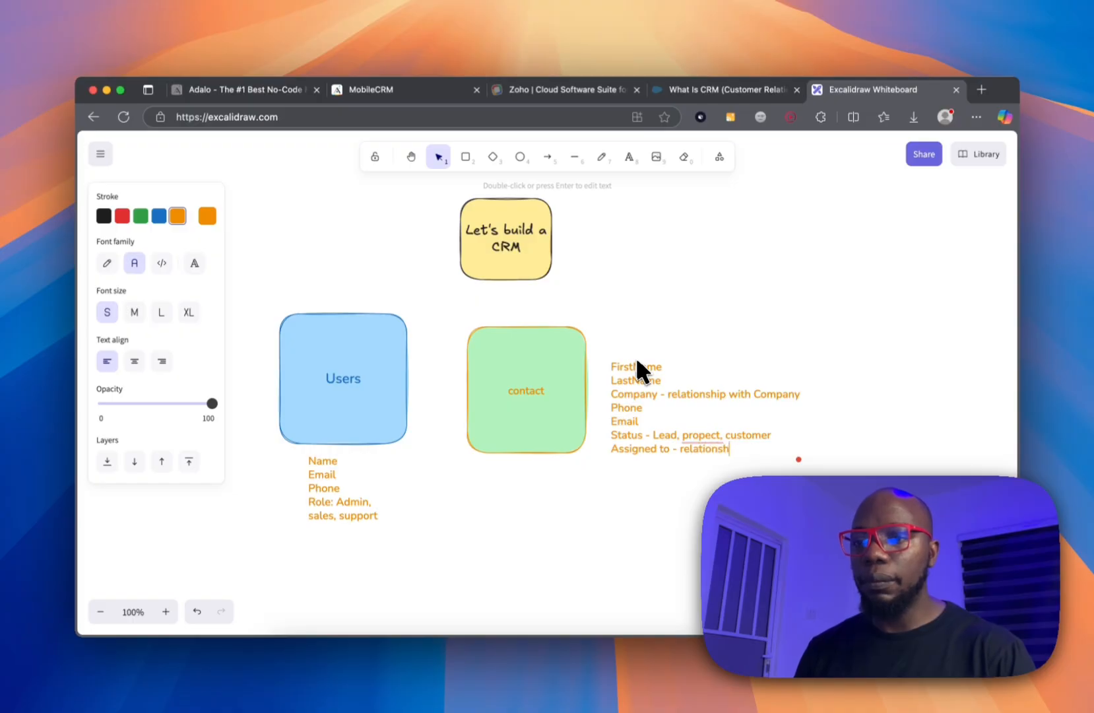
{"action": "type", "text": "ip wiith the user"}
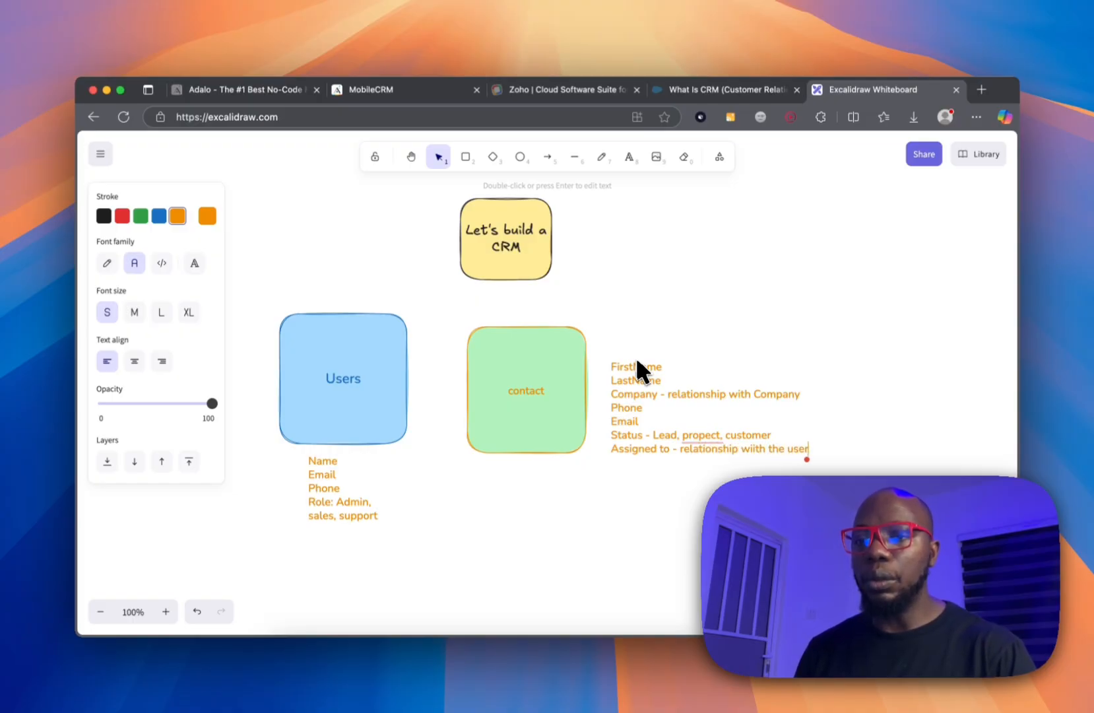
{"action": "key", "text": "Return"}
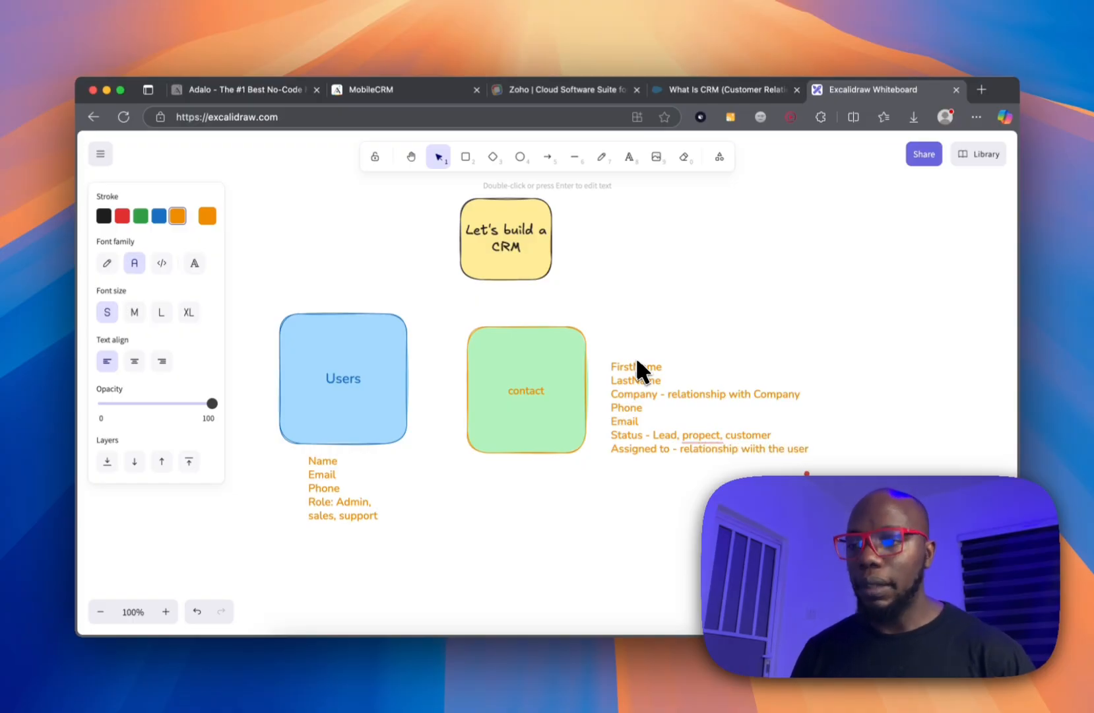
{"action": "type", "text": "Notes-"}
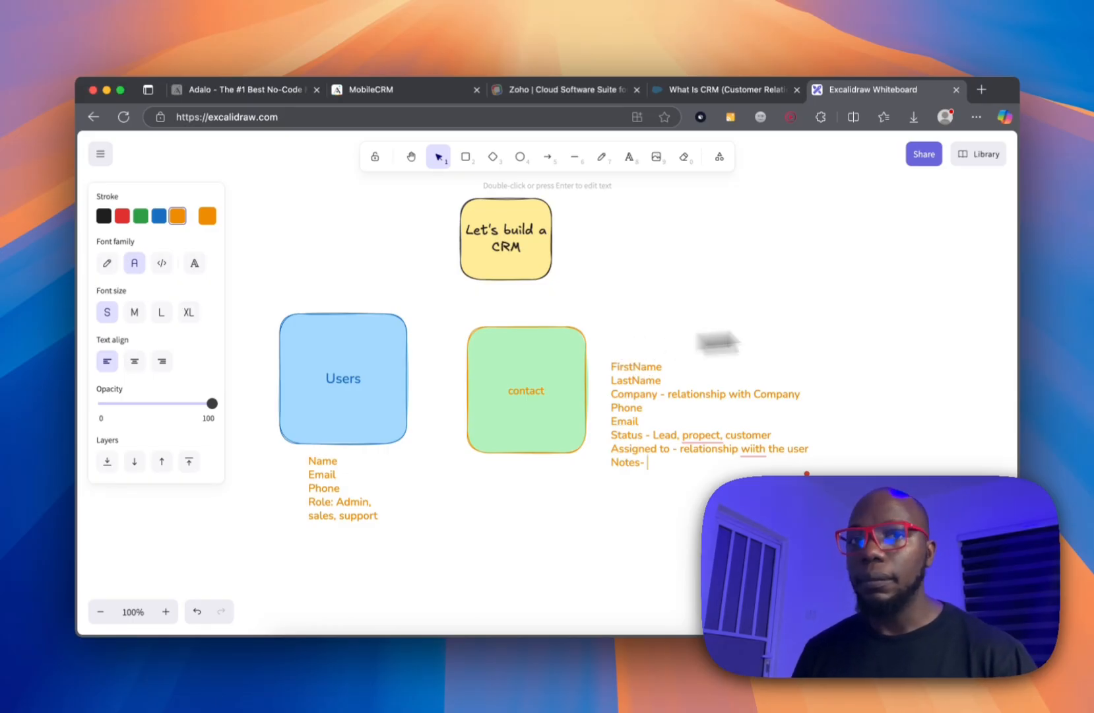
Nudge the contact field list and place the Users field list right of the Users box.
{"action": "scroll", "coordinate": [554, 455], "scroll_direction": "down", "scroll_amount": 1}
{"action": "left_click", "coordinate": [604, 345]}
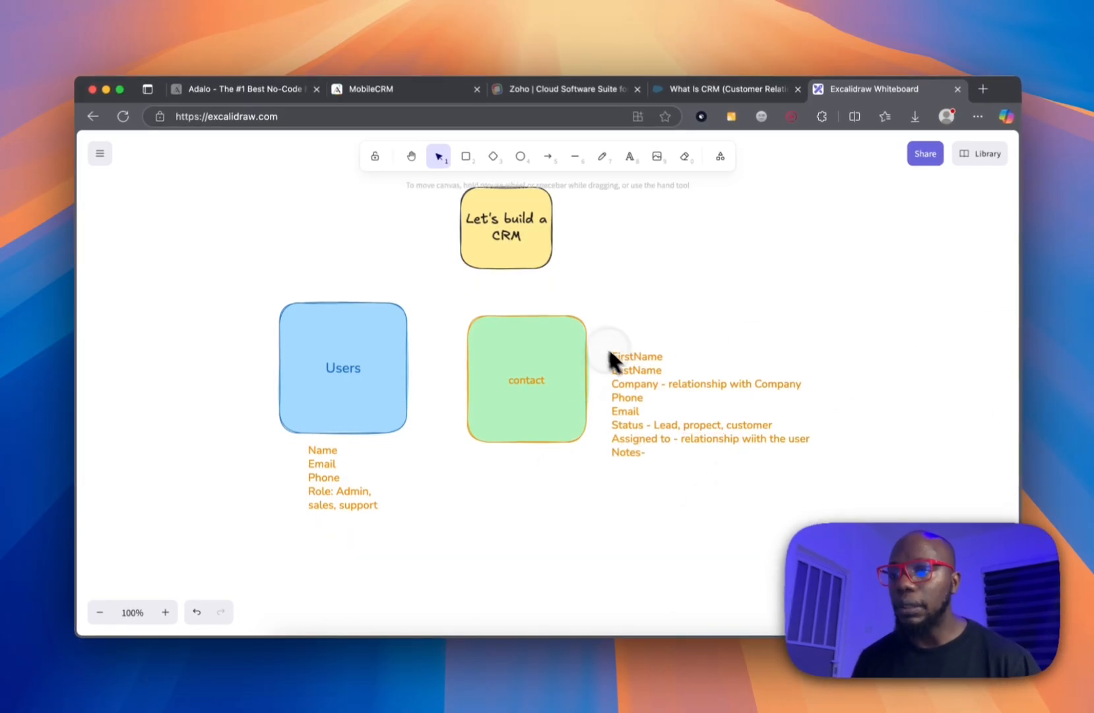
{"action": "left_click_drag", "start_coordinate": [640, 368], "coordinate": [631, 347]}
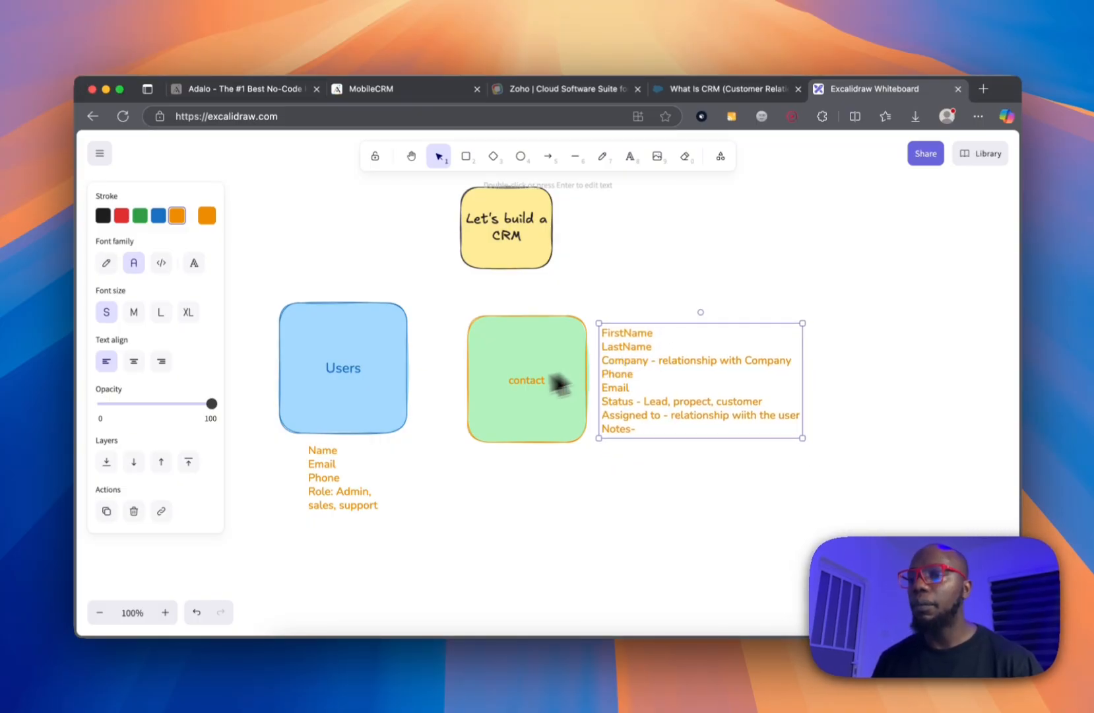
{"action": "scroll", "coordinate": [396, 439], "scroll_direction": "down", "scroll_amount": 3}
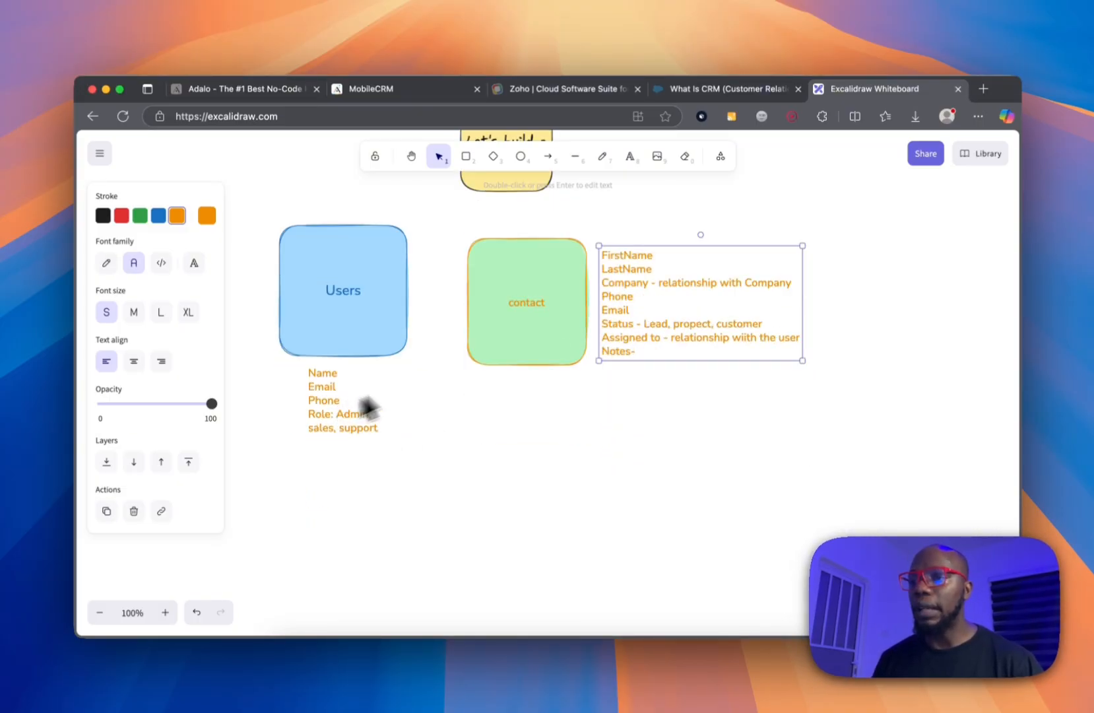
{"action": "left_click_drag", "start_coordinate": [335, 381], "coordinate": [238, 267]}
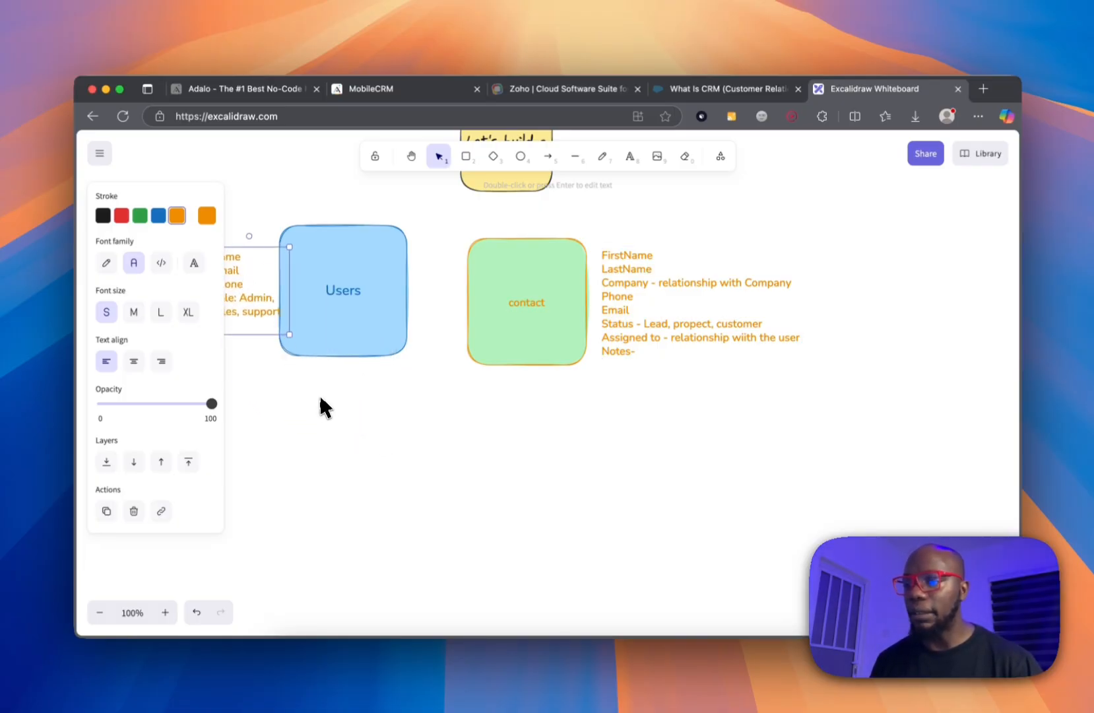
{"action": "left_click", "coordinate": [321, 399]}
{"action": "left_click", "coordinate": [251, 282]}
{"action": "left_click_drag", "start_coordinate": [249, 280], "coordinate": [432, 291]}
Shift the green contact box and its label right, with the contact field list beside it.
{"action": "mouse_move", "coordinate": [563, 316]}
{"action": "left_mouse_down"}
{"action": "mouse_move", "coordinate": [614, 316]}
{"action": "mouse_move", "coordinate": [484, 304]}
{"action": "mouse_move", "coordinate": [516, 371]}
{"action": "mouse_move", "coordinate": [547, 318]}
{"action": "left_mouse_up"}
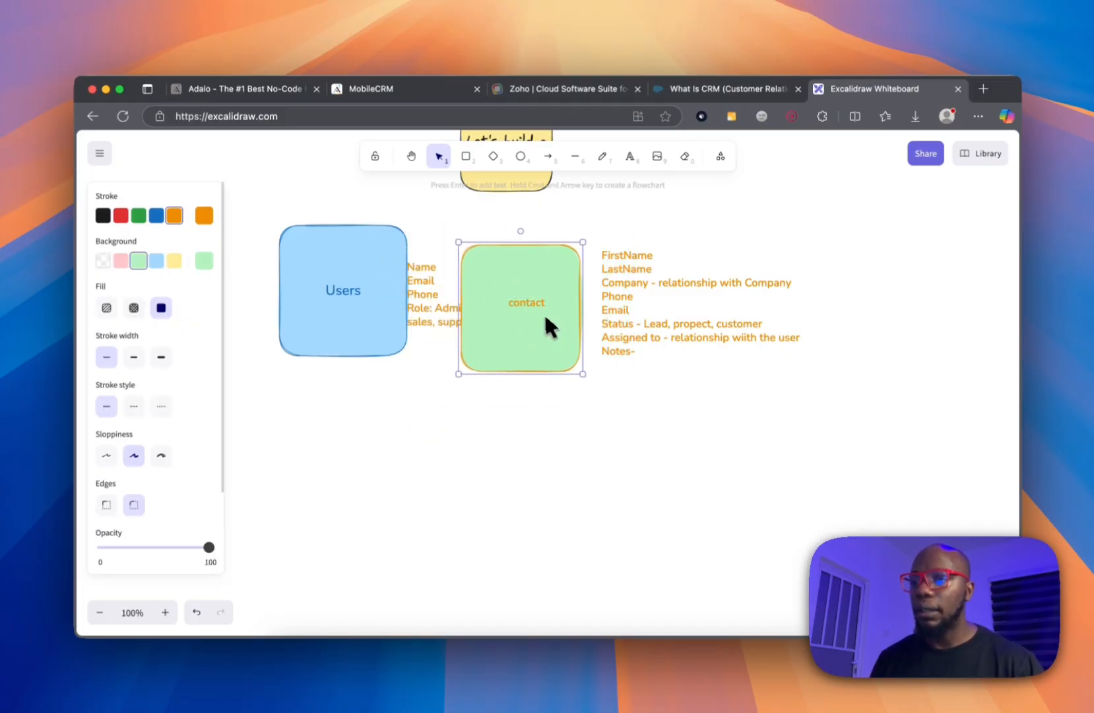
{"action": "double_click", "coordinate": [538, 308]}
{"action": "left_click_drag", "start_coordinate": [568, 260], "coordinate": [574, 257]}
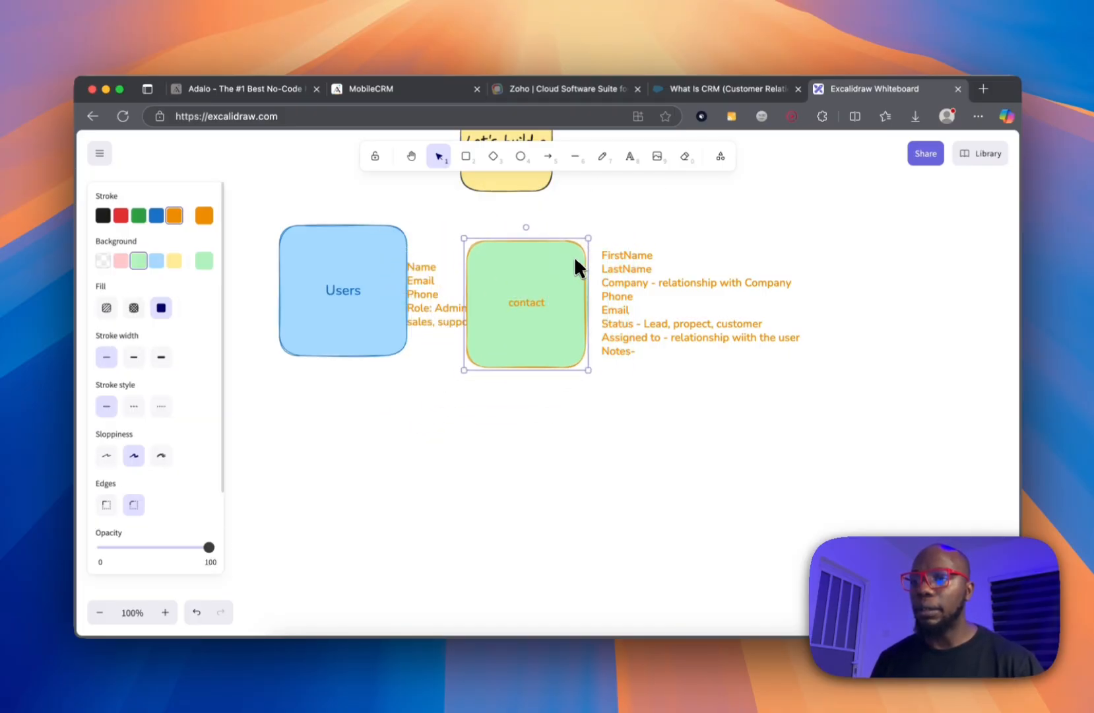
{"action": "double_click", "coordinate": [528, 300]}
{"action": "left_click_drag", "start_coordinate": [636, 277], "coordinate": [792, 283]}
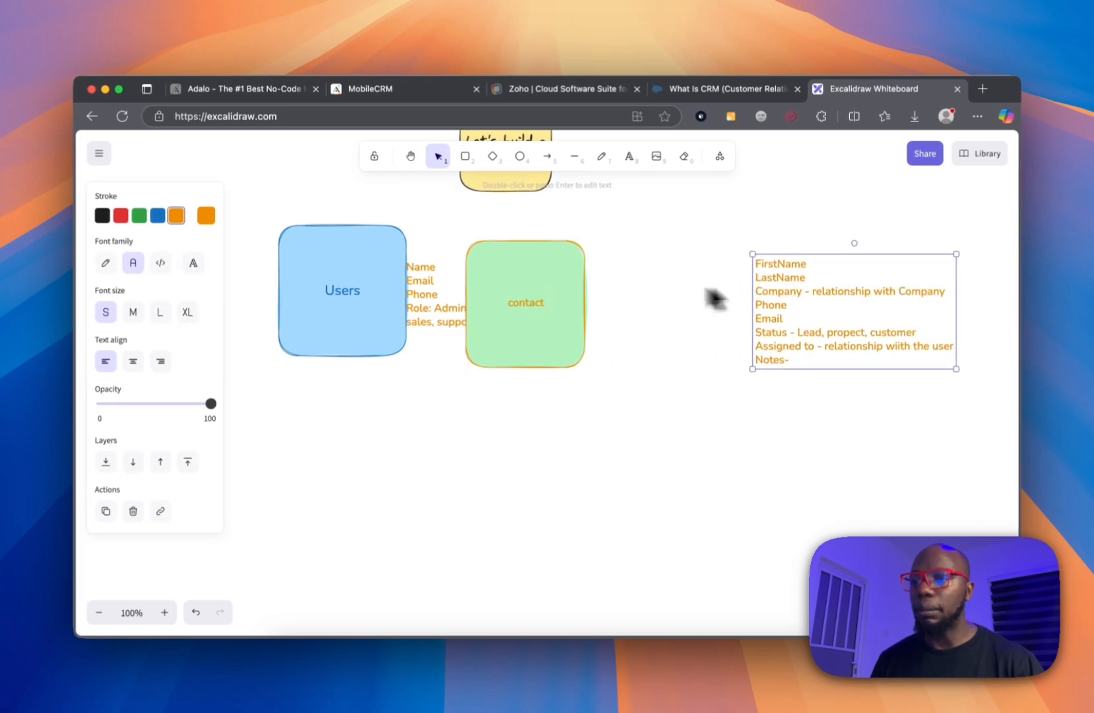
{"action": "left_click_drag", "start_coordinate": [536, 309], "coordinate": [635, 440]}
{"action": "left_click", "coordinate": [546, 305]}
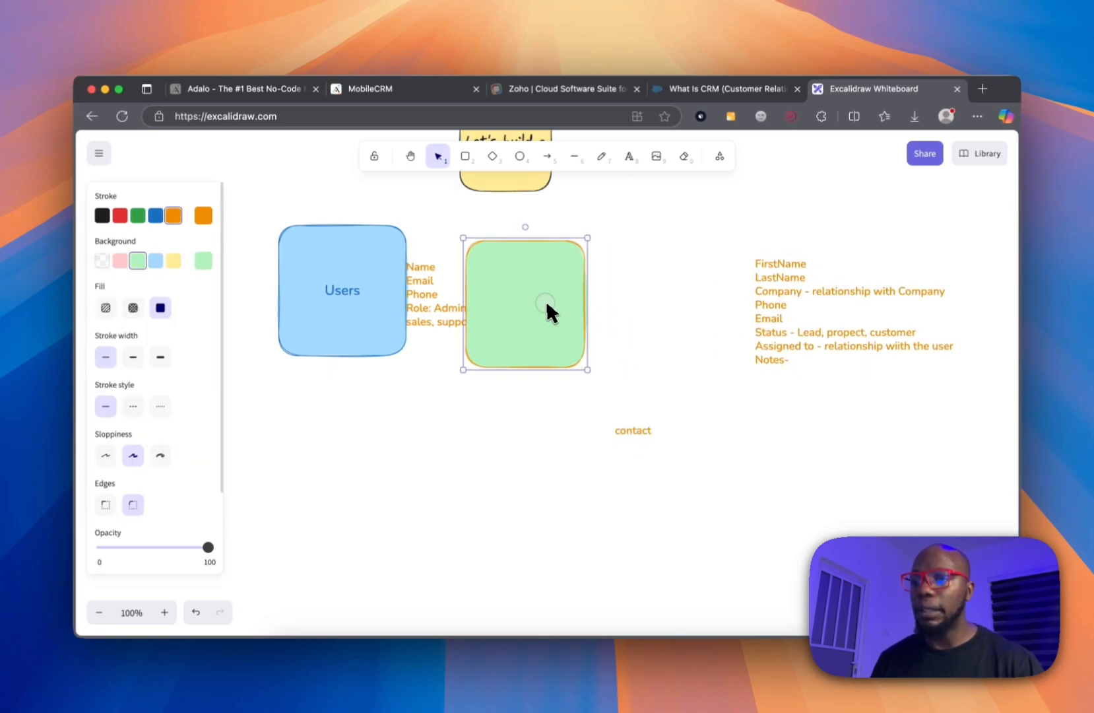
{"action": "left_click_drag", "start_coordinate": [545, 300], "coordinate": [635, 290]}
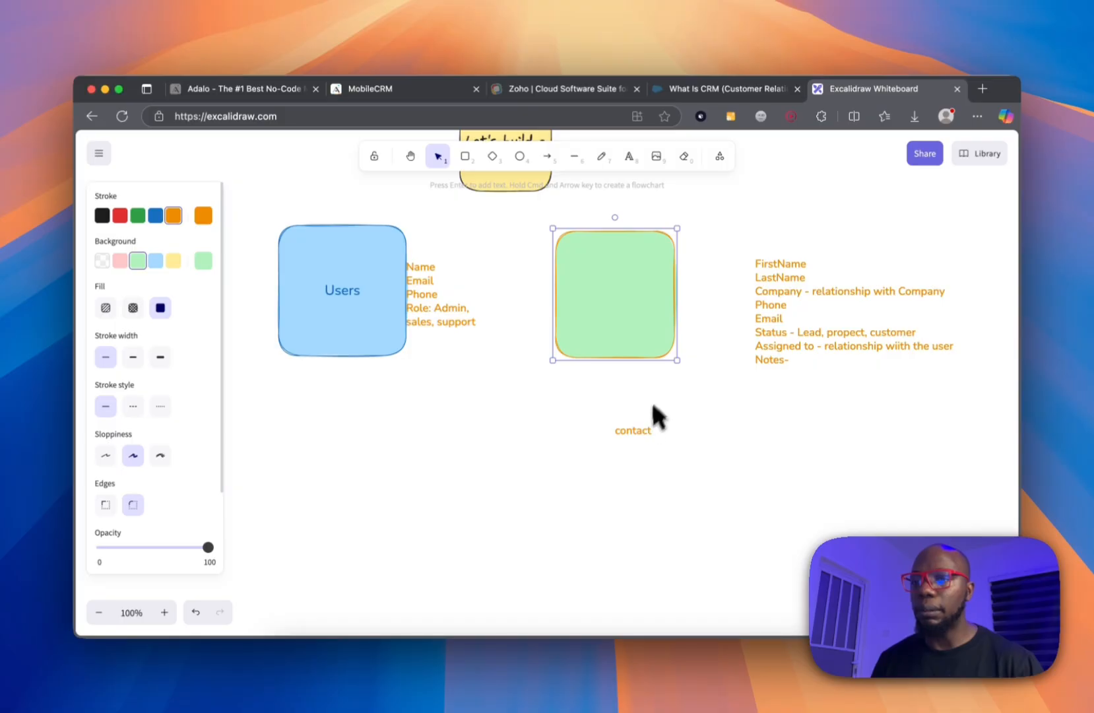
{"action": "left_click", "coordinate": [637, 432]}
{"action": "left_click_drag", "start_coordinate": [643, 323], "coordinate": [618, 299]}
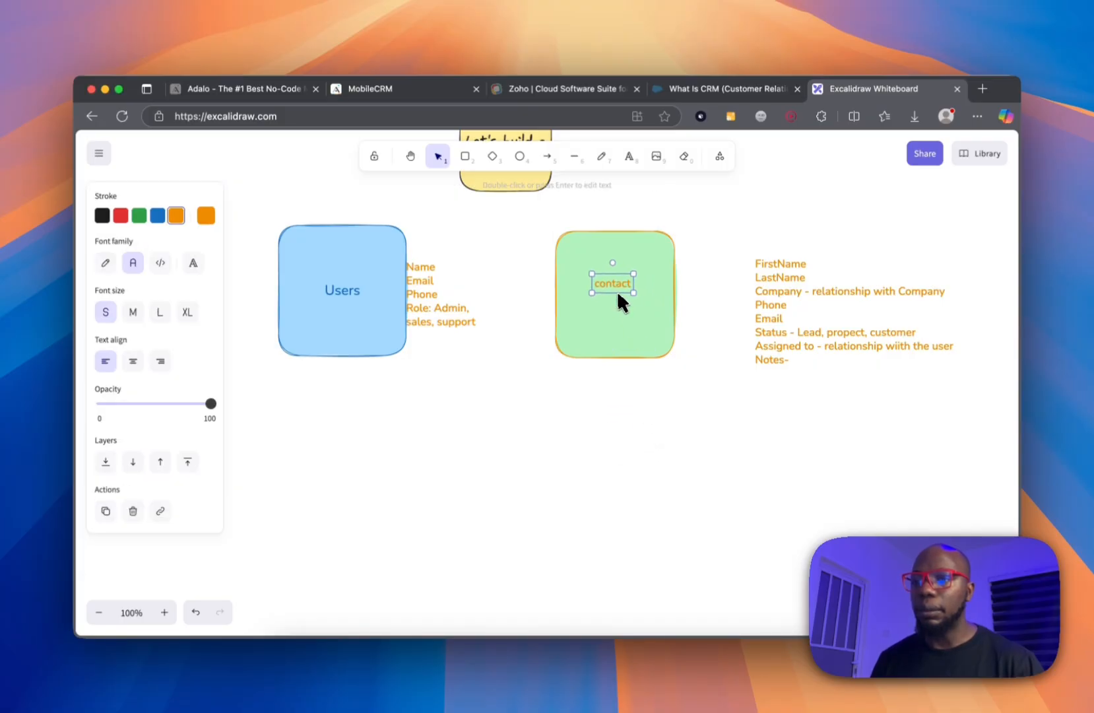
{"action": "left_click_drag", "start_coordinate": [808, 299], "coordinate": [735, 284]}
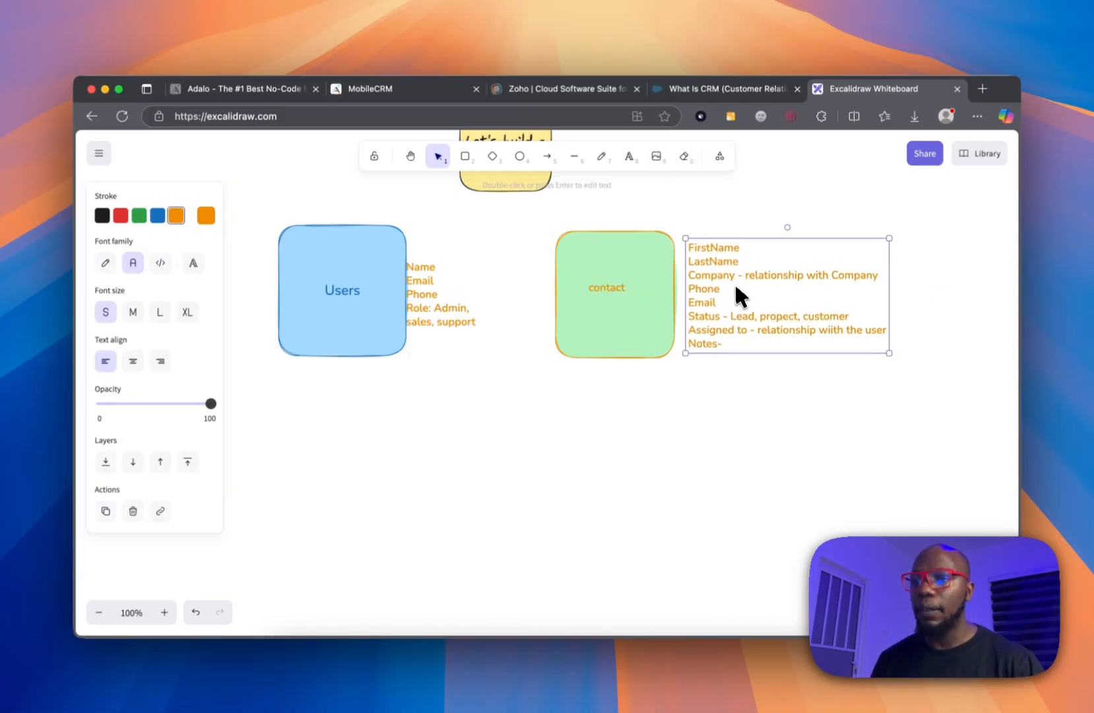
{"action": "left_click_drag", "start_coordinate": [443, 288], "coordinate": [457, 287]}
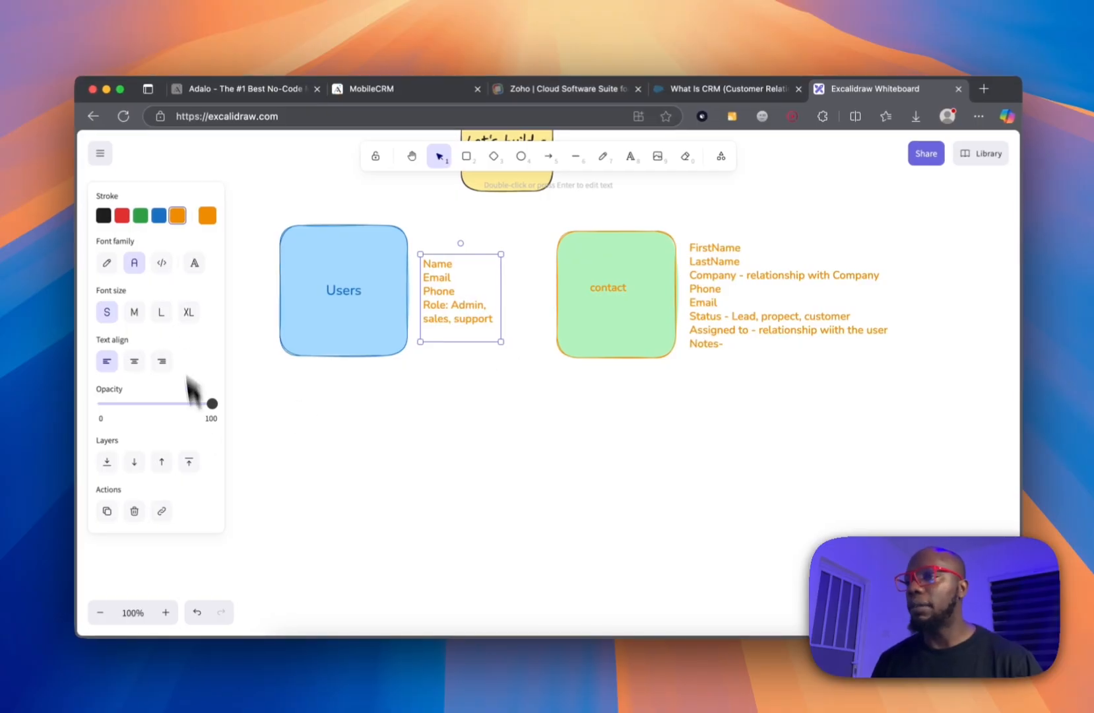
{"action": "left_click", "coordinate": [464, 159]}
Draw a rectangle just below Users, fill it pink and label it 'Companies'.
{"action": "mouse_move", "coordinate": [305, 386]}
{"action": "left_mouse_down"}
{"action": "mouse_move", "coordinate": [379, 439]}
{"action": "mouse_move", "coordinate": [447, 537]}
{"action": "left_mouse_up"}
{"action": "left_click_drag", "start_coordinate": [384, 455], "coordinate": [352, 437]}
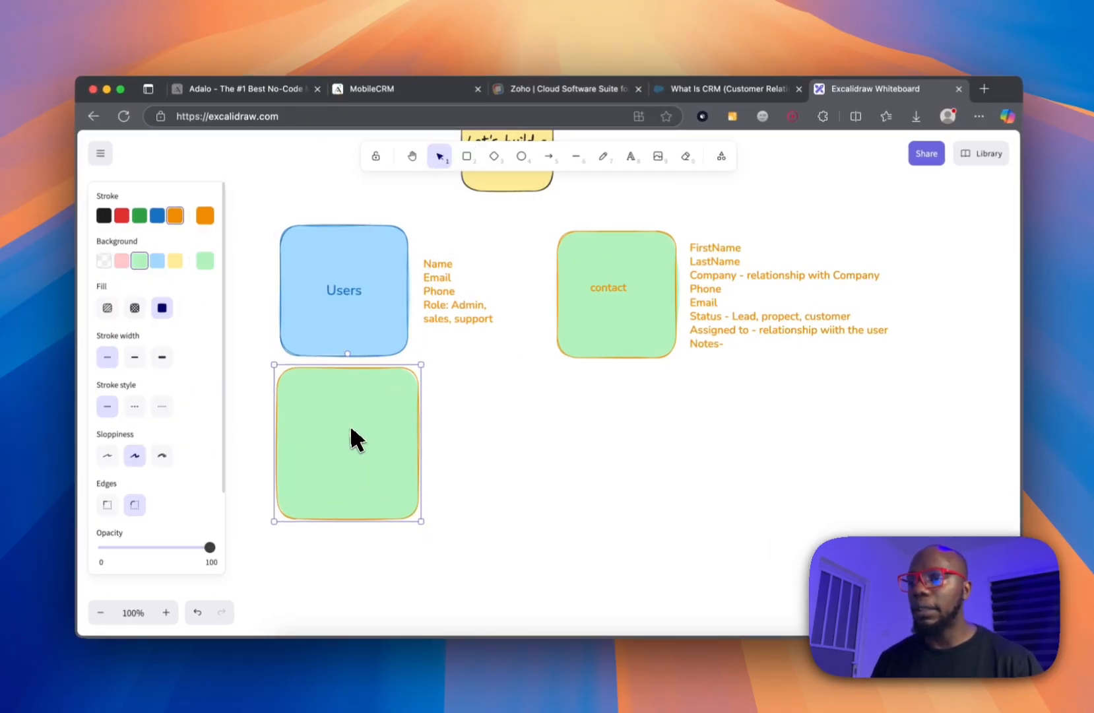
{"action": "left_click", "coordinate": [122, 260]}
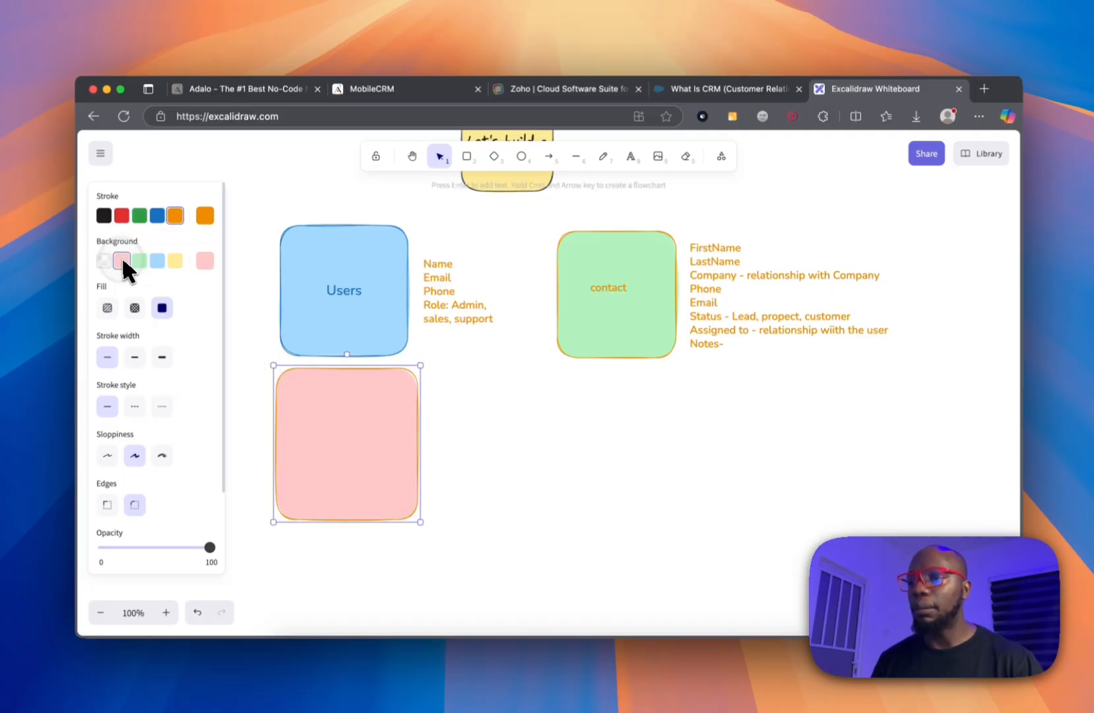
{"action": "double_click", "coordinate": [351, 399]}
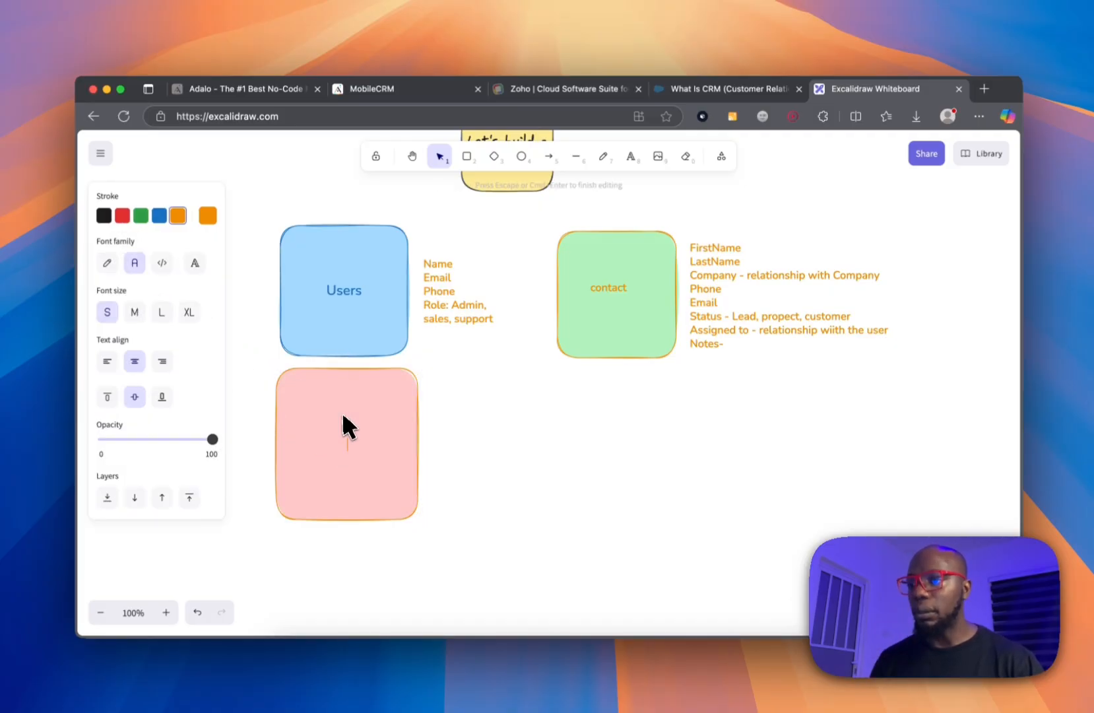
{"action": "type", "text": "Compan"}
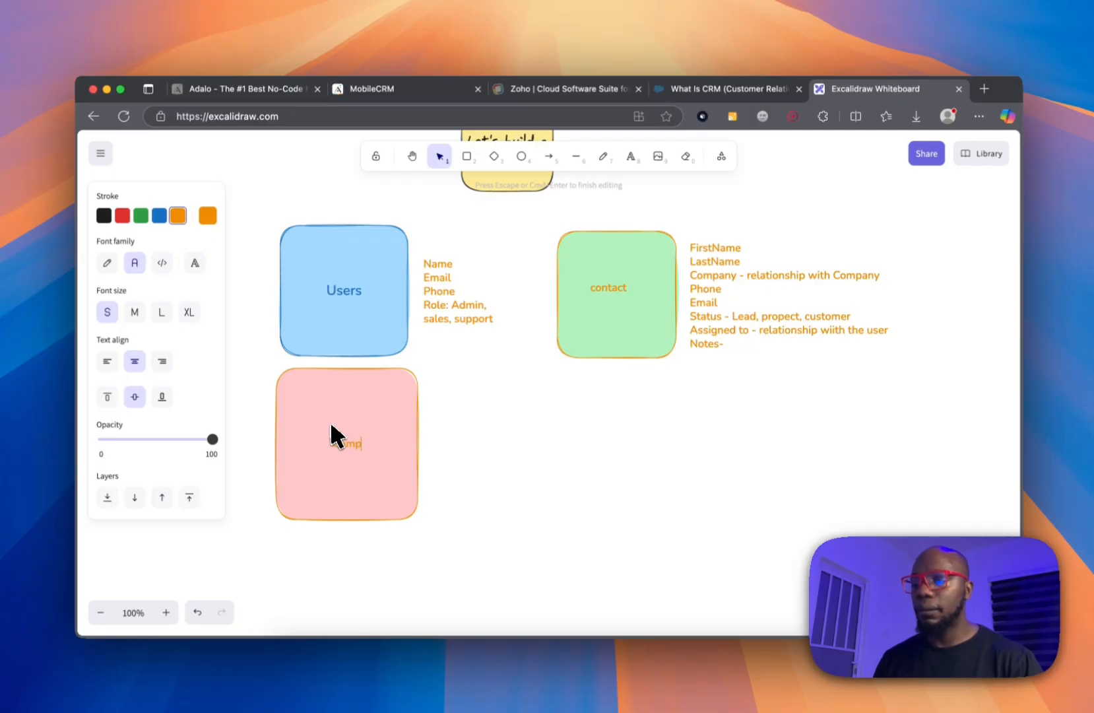
{"action": "type", "text": "ies"}
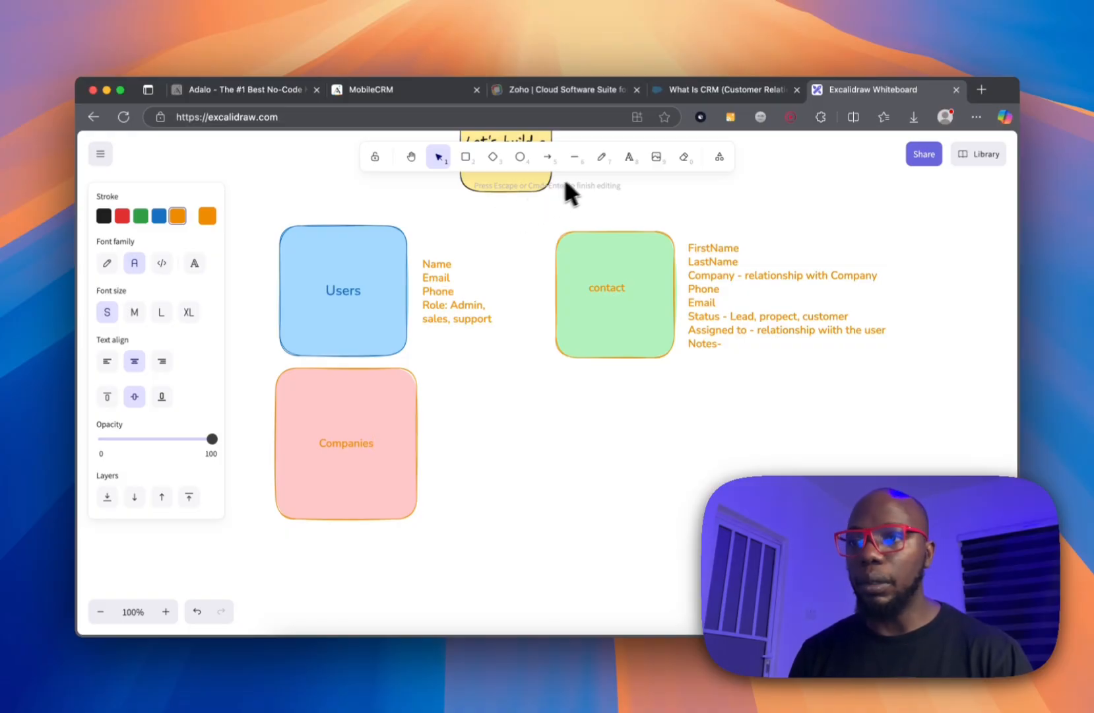
{"action": "left_click", "coordinate": [626, 157]}
Write the Companies field list beside the box: Name, Industry, Website, Contact.
{"action": "left_click", "coordinate": [436, 422]}
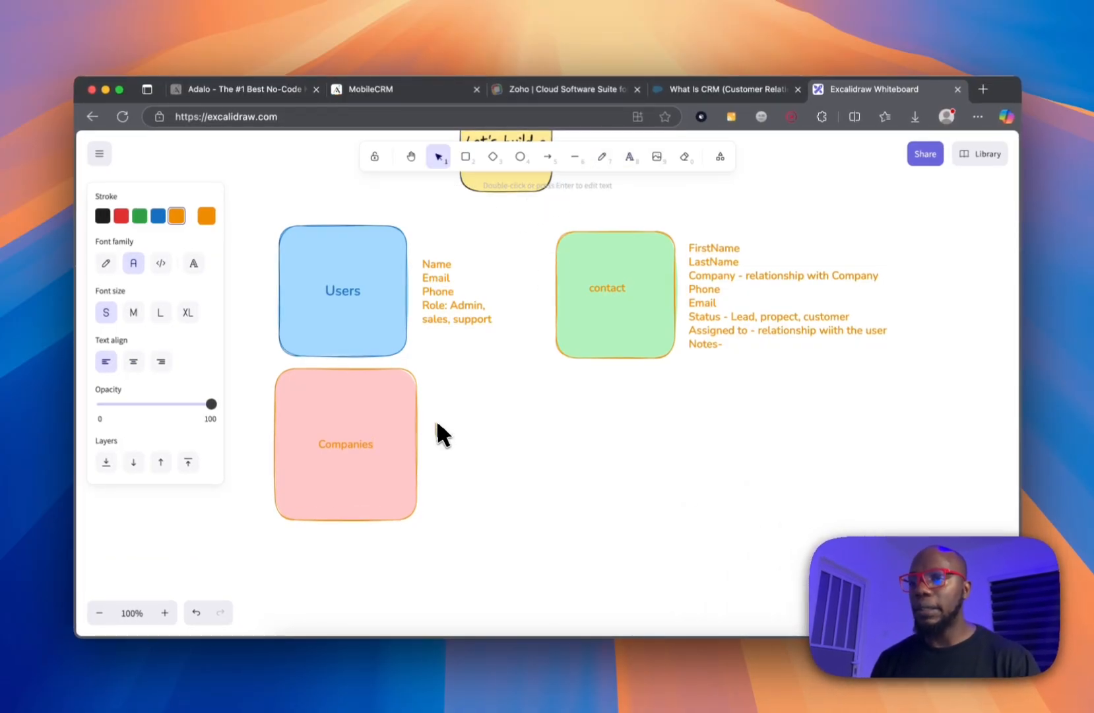
{"action": "type", "text": "Name"}
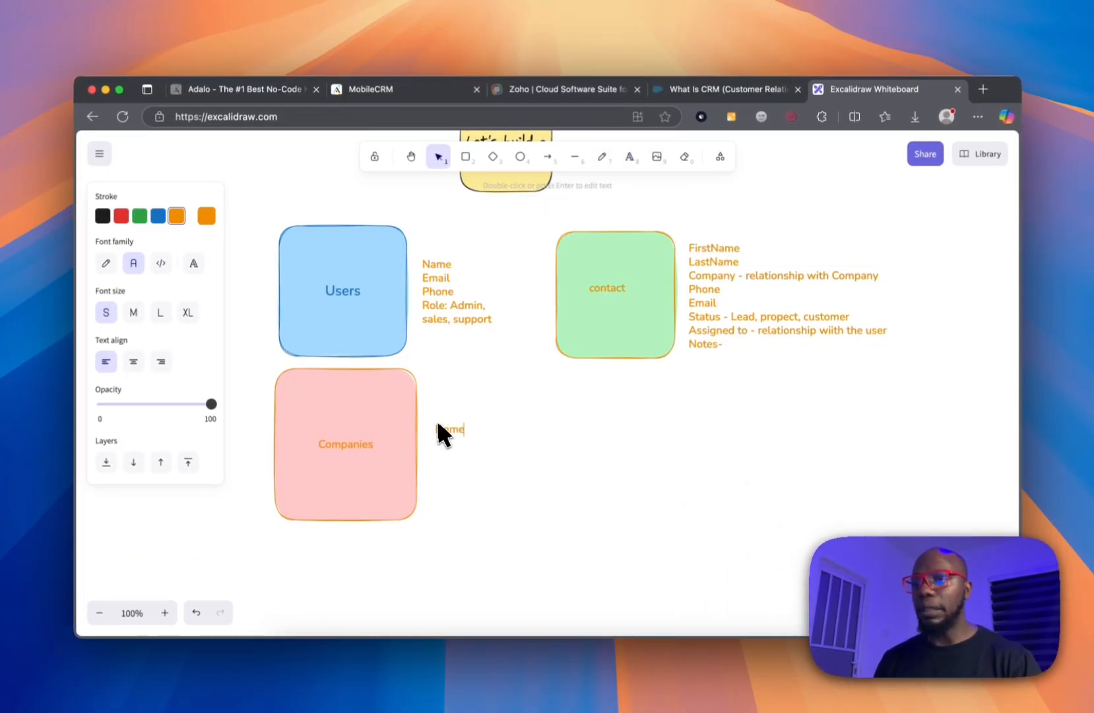
{"action": "key", "text": "Return"}
{"action": "type", "text": "Indu"}
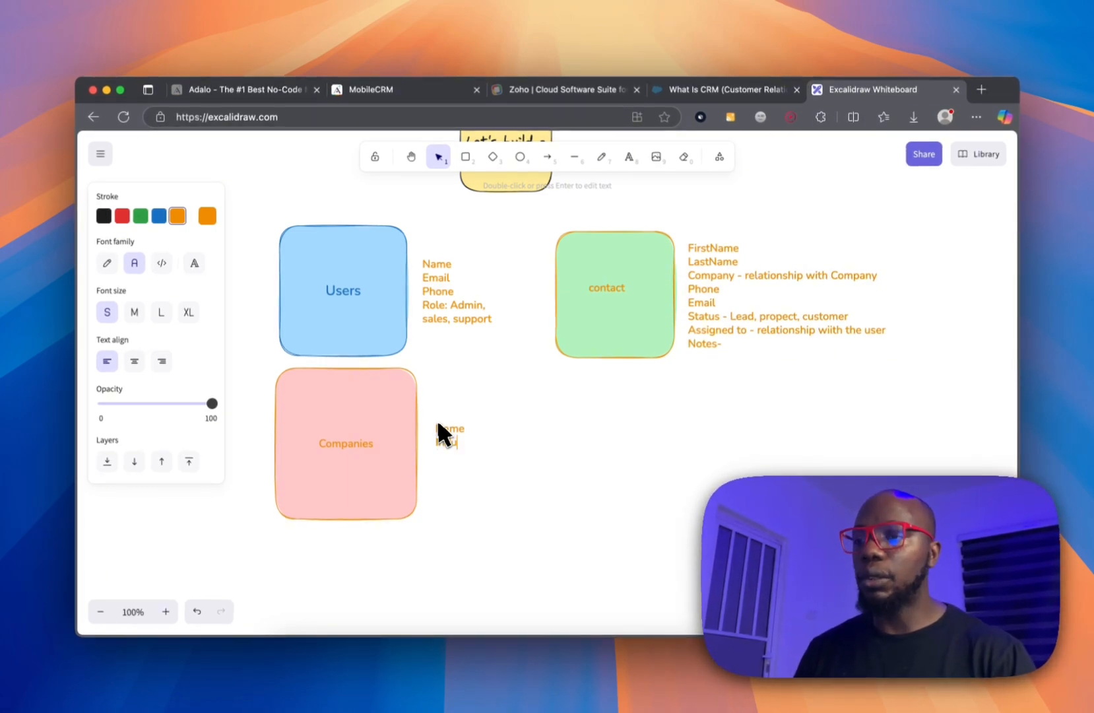
{"action": "type", "text": "stry"}
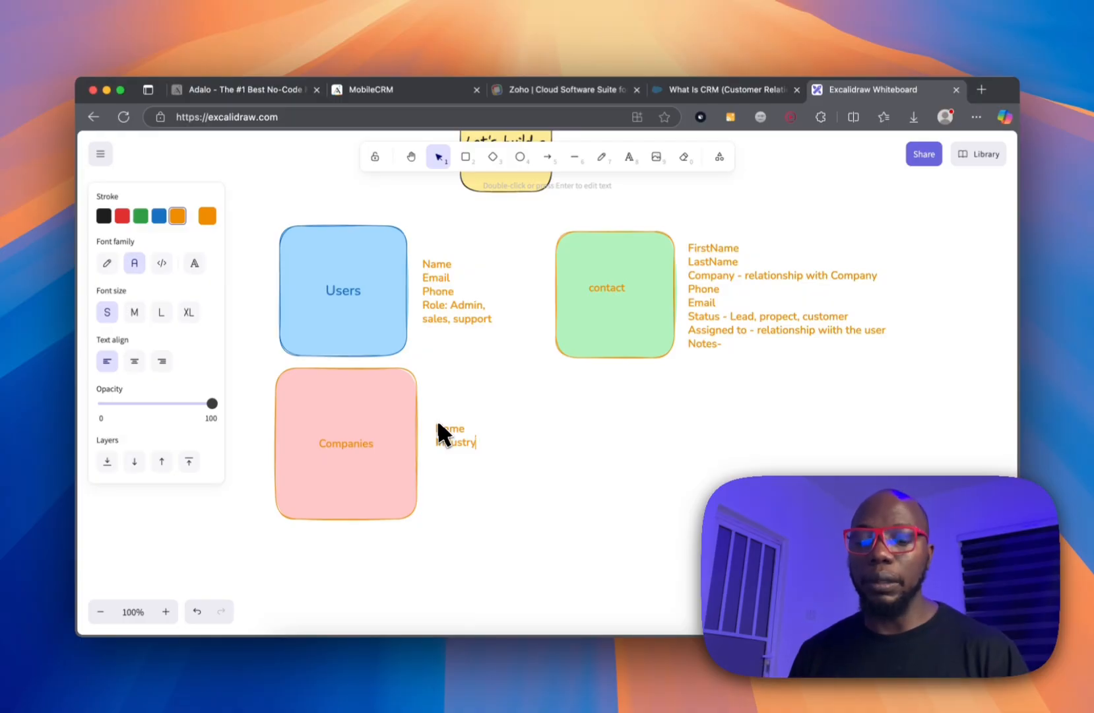
{"action": "key", "text": "Return"}
{"action": "type", "text": "We"}
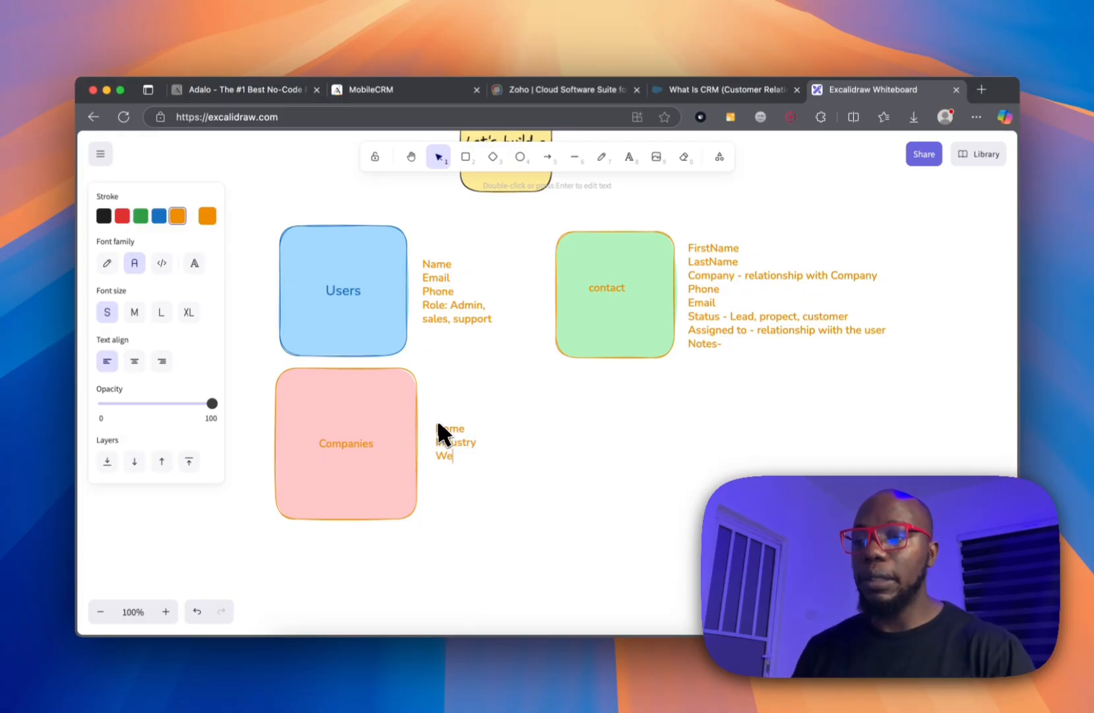
{"action": "type", "text": "bste"}
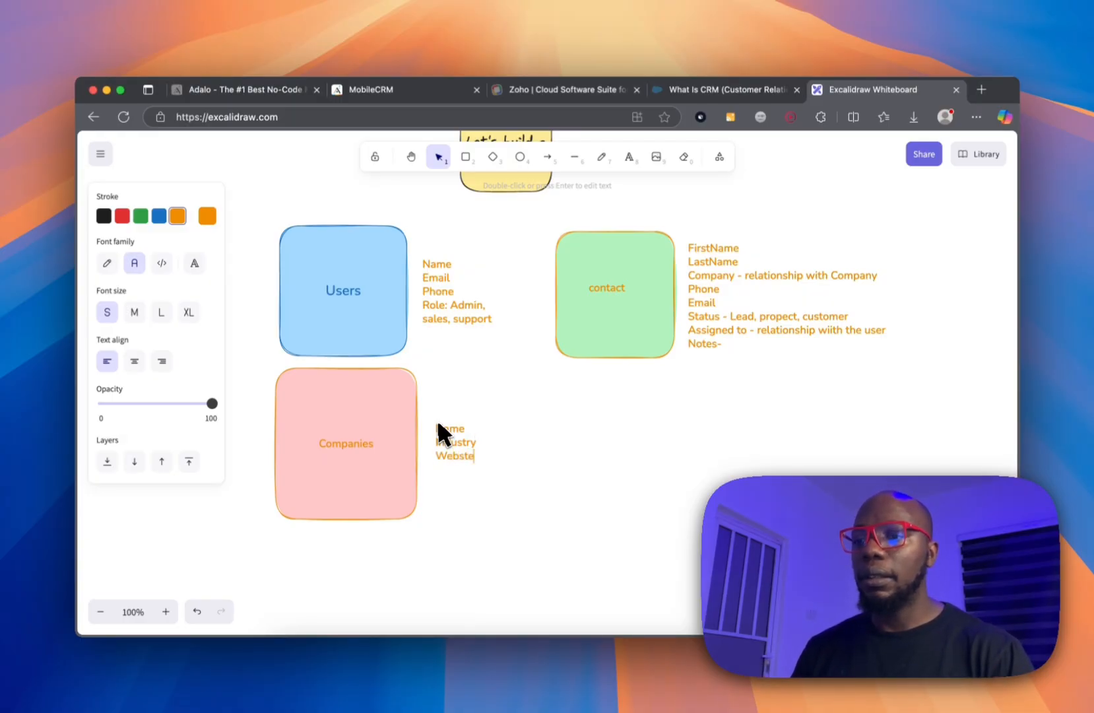
{"action": "key", "text": "BackSpace"}
{"action": "key", "text": "BackSpace"}
{"action": "type", "text": "ite"}
{"action": "key", "text": "Return"}
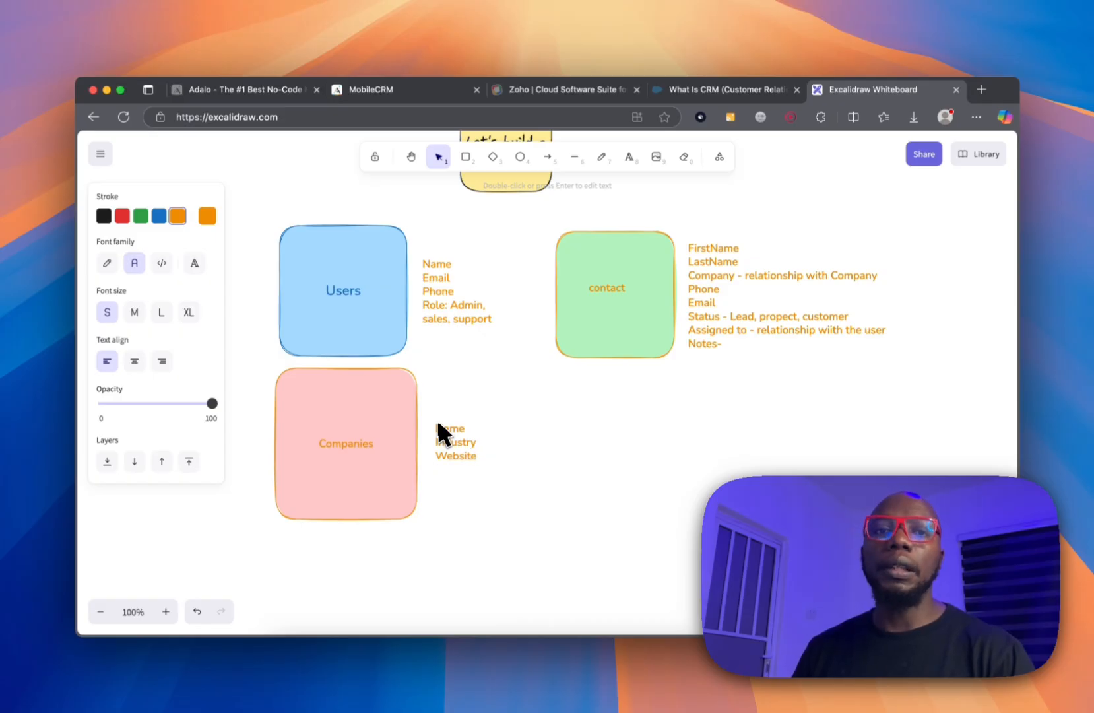
{"action": "type", "text": "Content"}
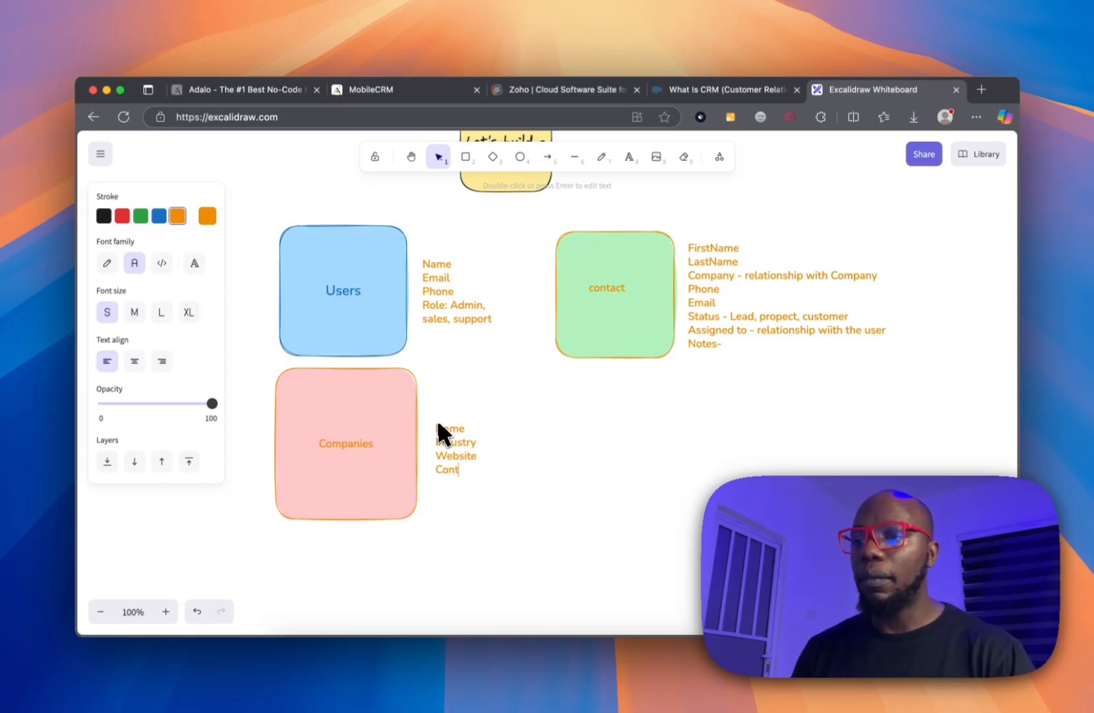
{"action": "key", "text": "BackSpace"}
{"action": "key", "text": "BackSpace"}
{"action": "key", "text": "BackSpace"}
{"action": "type", "text": "act"}
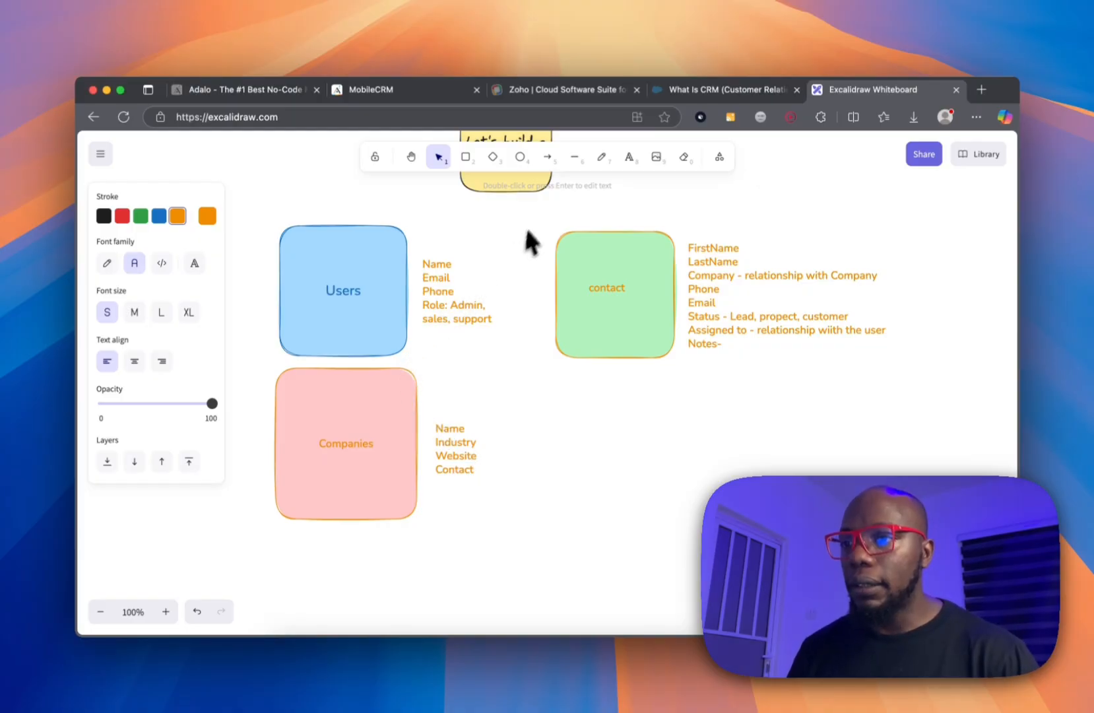
Draw a yellow box labelled 'Notes' below the contact box and start a text list beside it.
{"action": "left_click", "coordinate": [466, 156]}
{"action": "left_click_drag", "start_coordinate": [550, 383], "coordinate": [685, 520]}
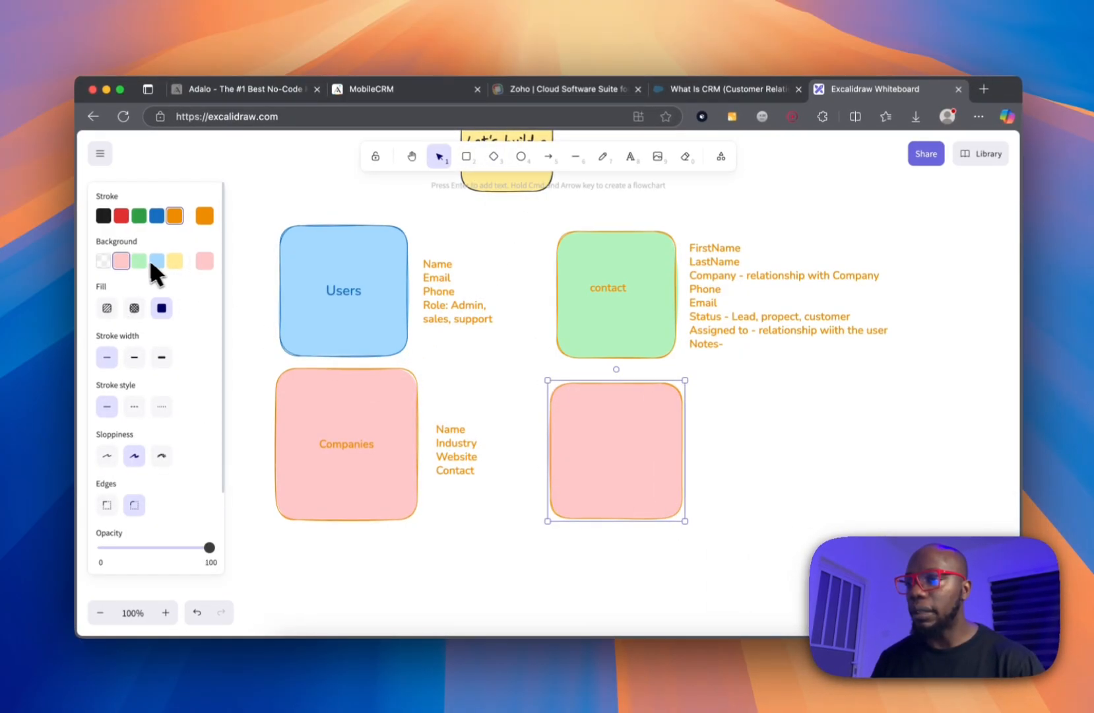
{"action": "left_click", "coordinate": [176, 260]}
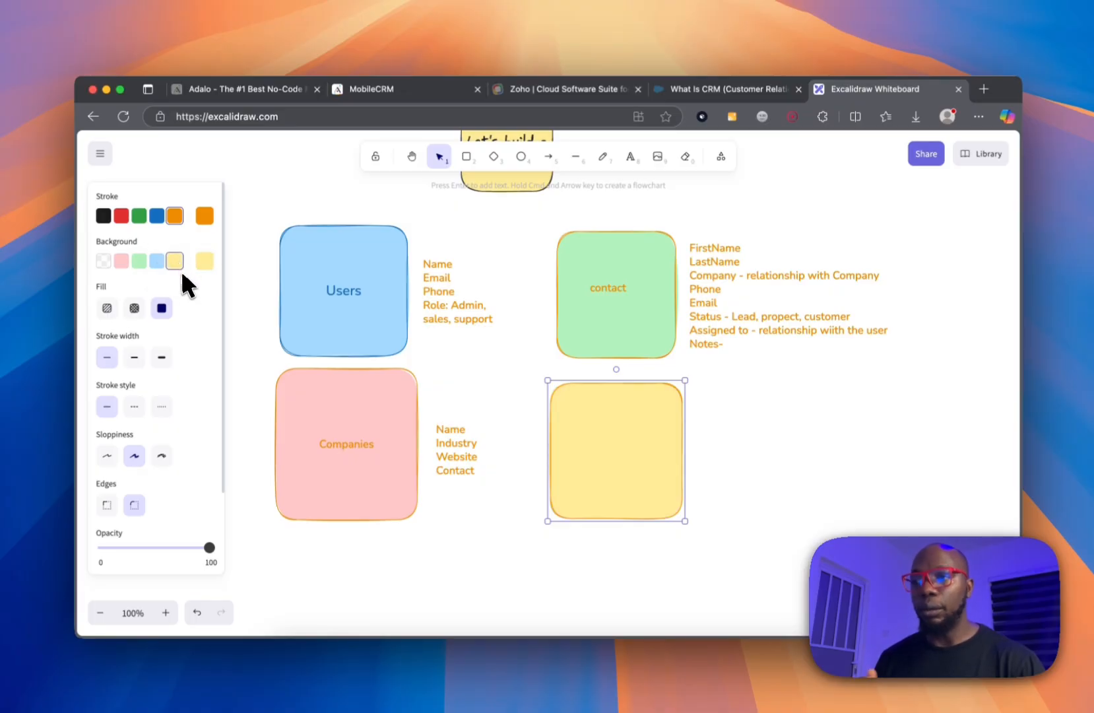
{"action": "double_click", "coordinate": [614, 443]}
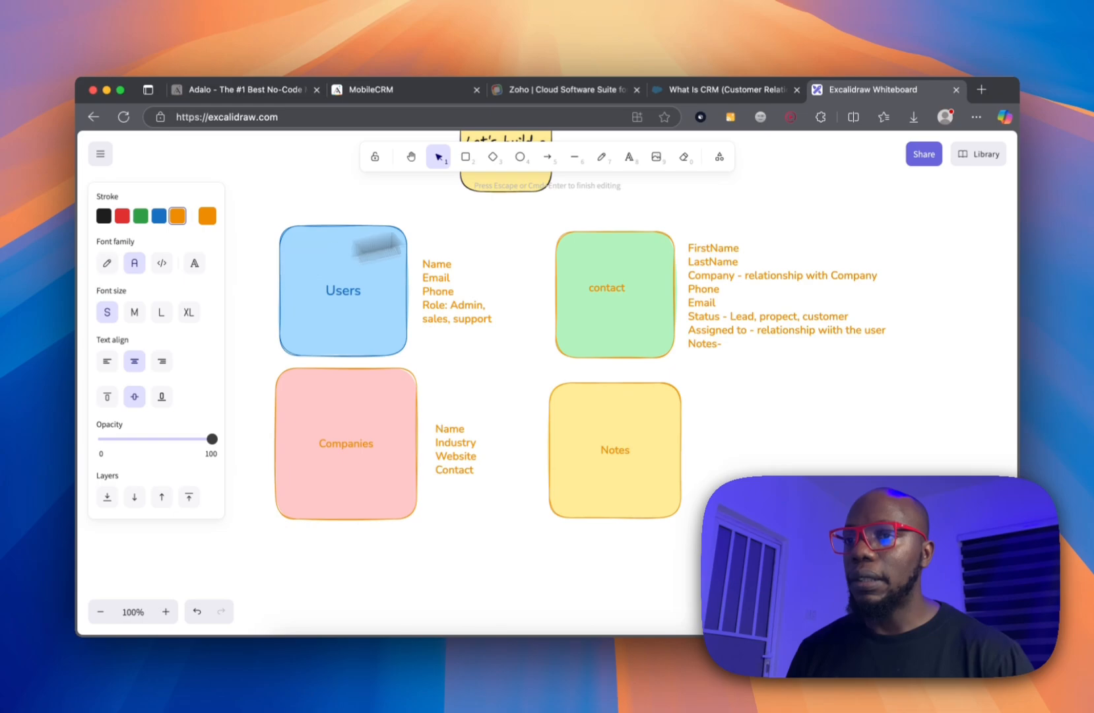
{"action": "left_click", "coordinate": [629, 156]}
{"action": "left_click", "coordinate": [716, 416]}
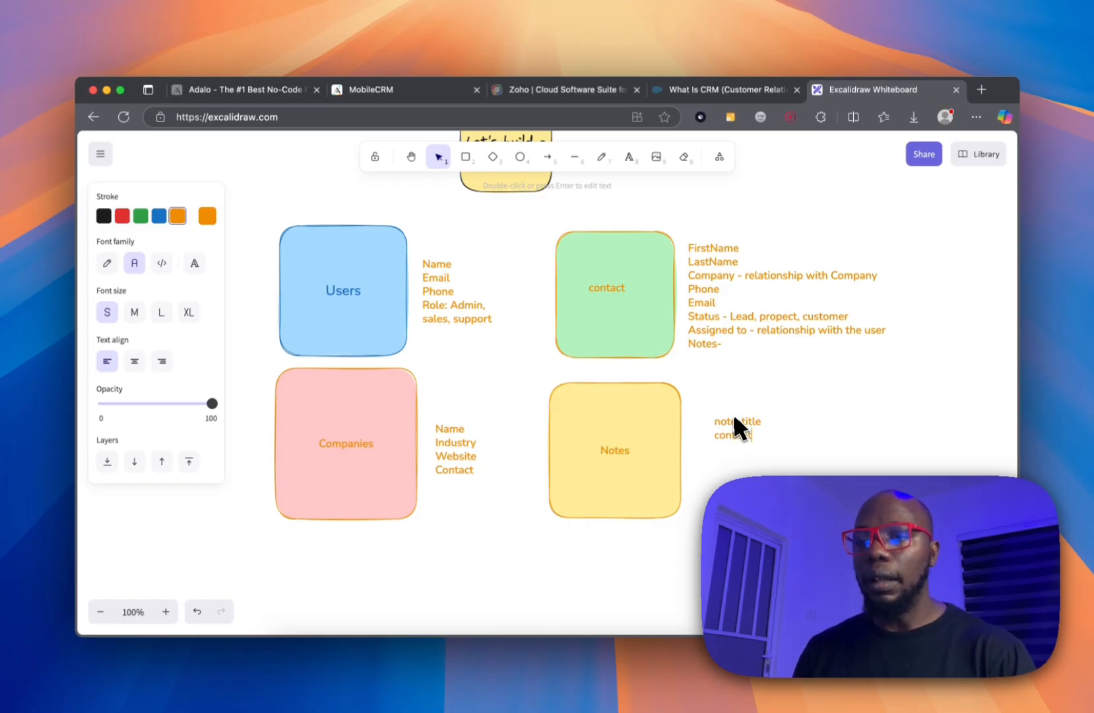
Add 'Created by' and 'Contact' lines below content in the Notes field list.
{"action": "key", "text": "Return"}
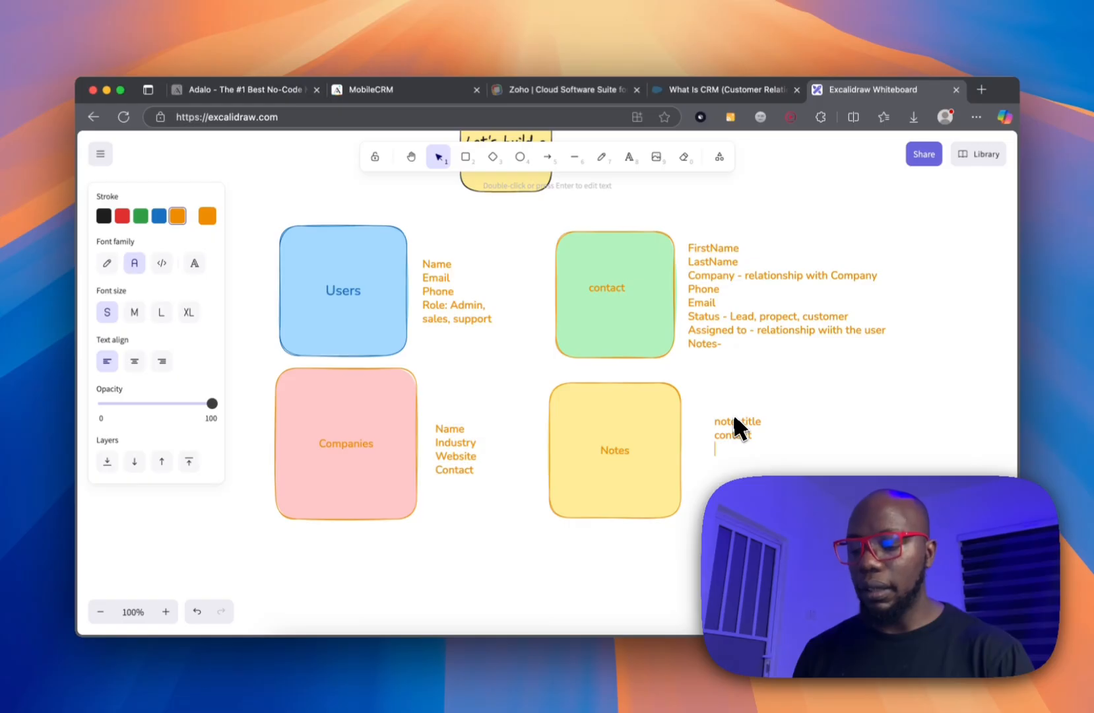
{"action": "type", "text": "Created by"}
{"action": "key", "text": "Return"}
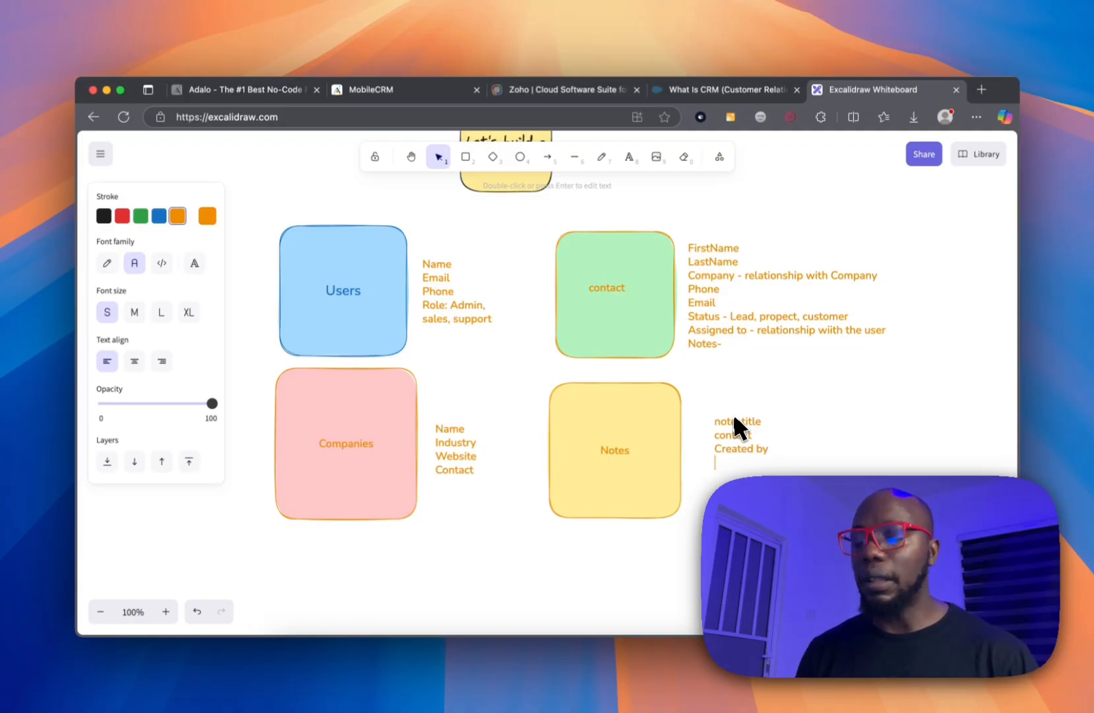
{"action": "type", "text": "Contact"}
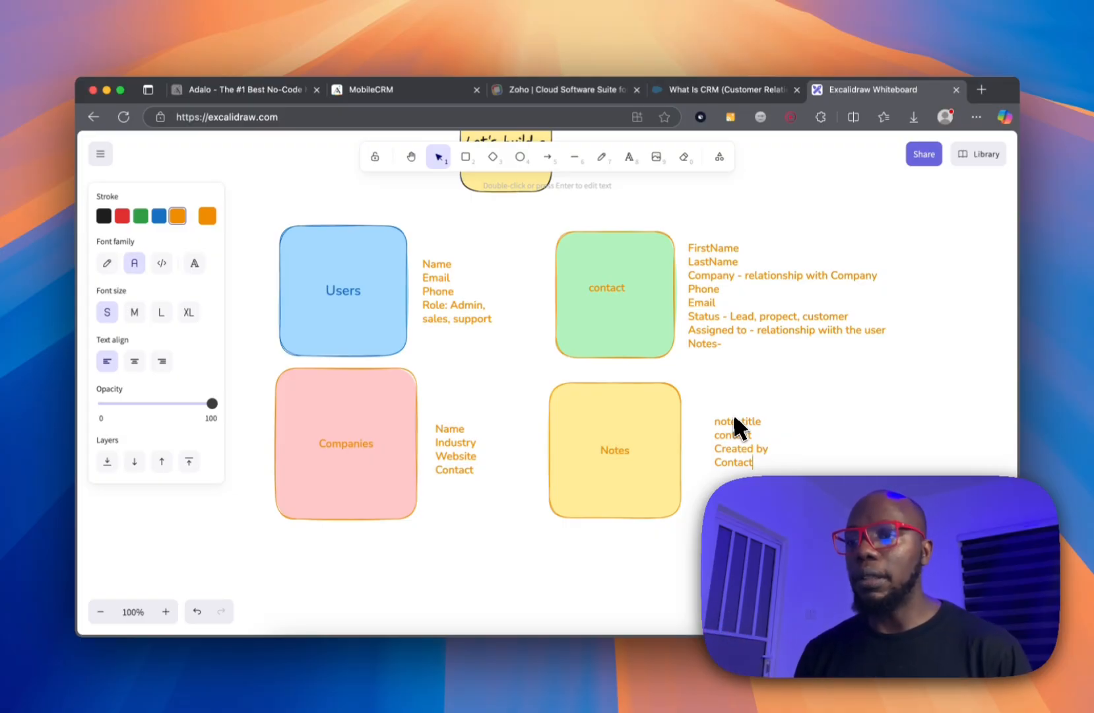
Draw a rectangle below Companies, give it a light blue fill and label it 'Deals'.
{"action": "scroll", "coordinate": [643, 396], "scroll_direction": "down", "scroll_amount": 3}
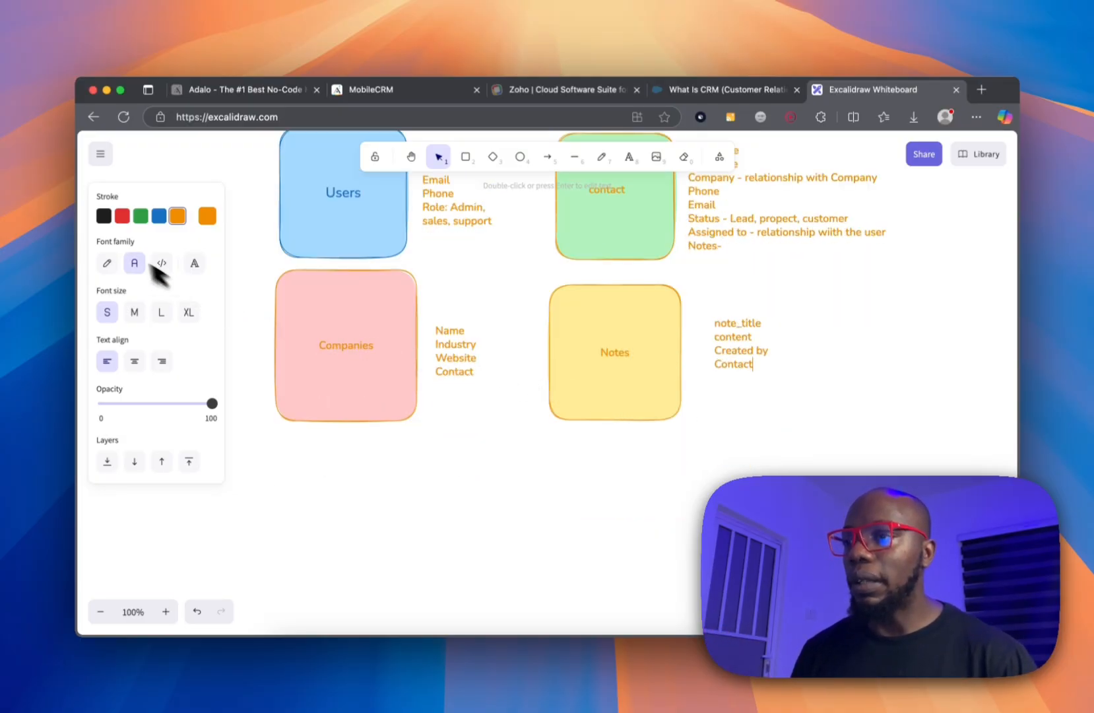
{"action": "left_click", "coordinate": [465, 157]}
{"action": "mouse_move", "coordinate": [303, 455]}
{"action": "left_mouse_down"}
{"action": "mouse_move", "coordinate": [477, 581]}
{"action": "mouse_move", "coordinate": [459, 609]}
{"action": "left_mouse_up"}
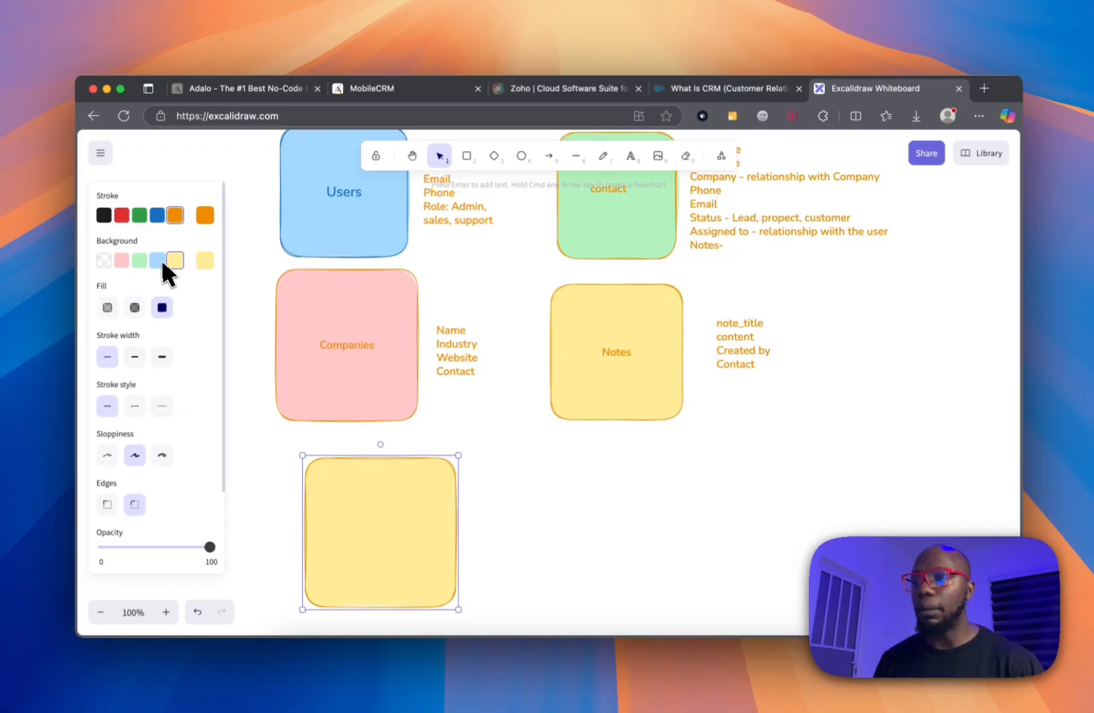
{"action": "left_click", "coordinate": [105, 258]}
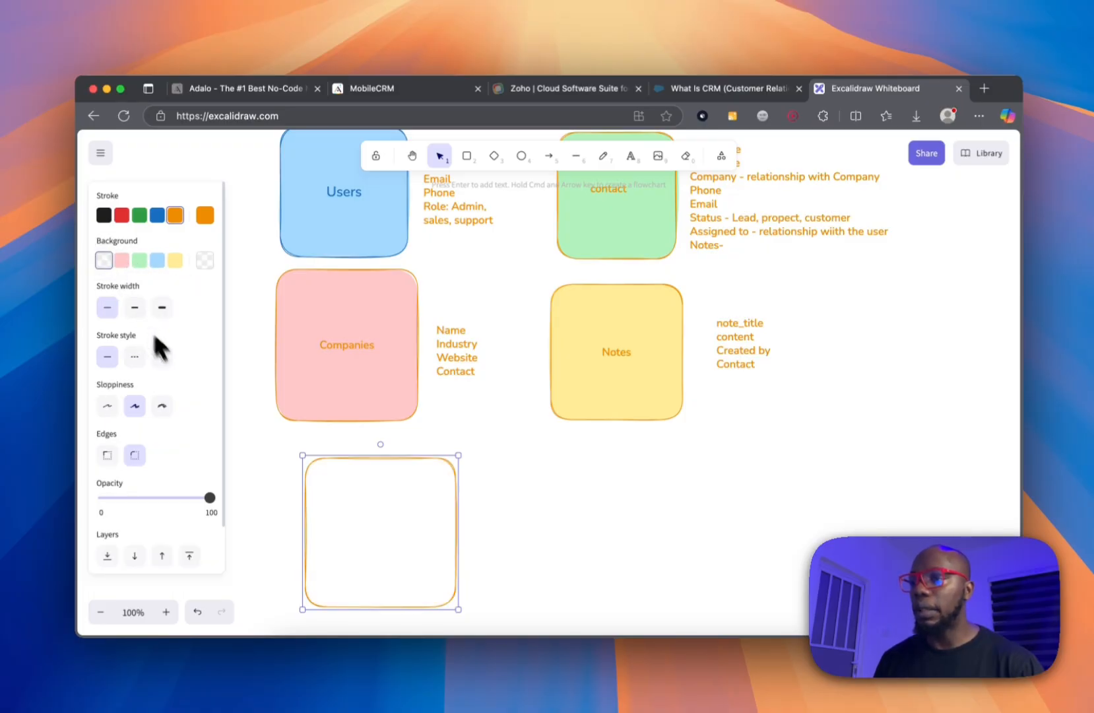
{"action": "left_click", "coordinate": [123, 260]}
{"action": "left_click_drag", "start_coordinate": [361, 486], "coordinate": [329, 478]}
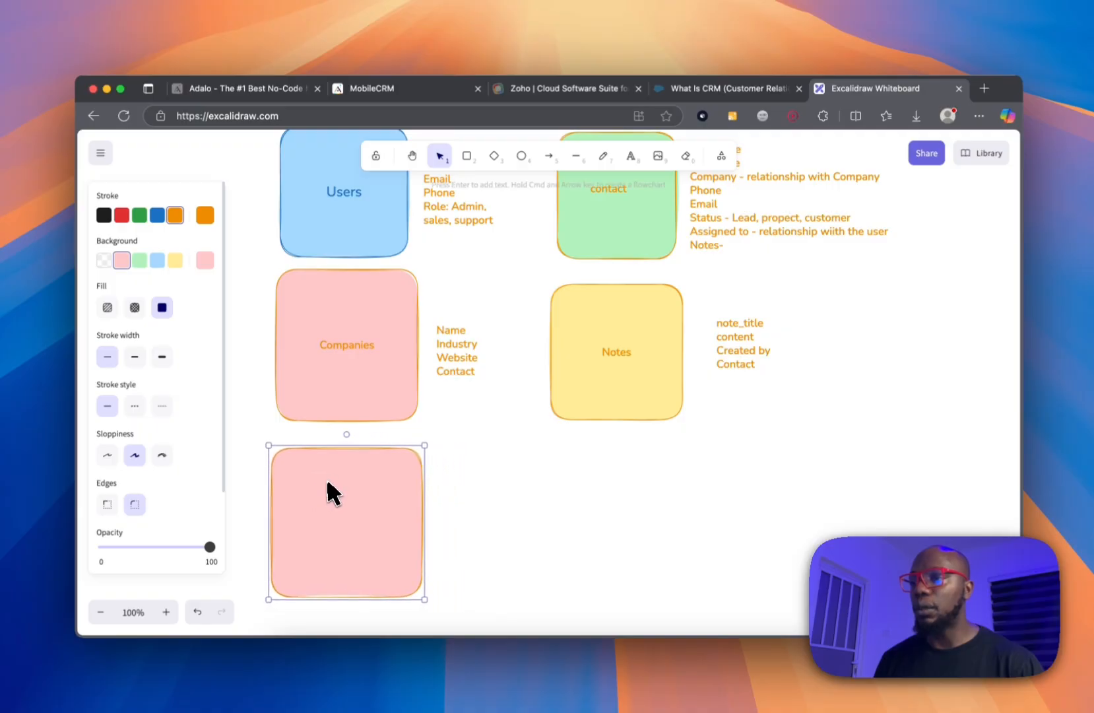
{"action": "left_click", "coordinate": [159, 260]}
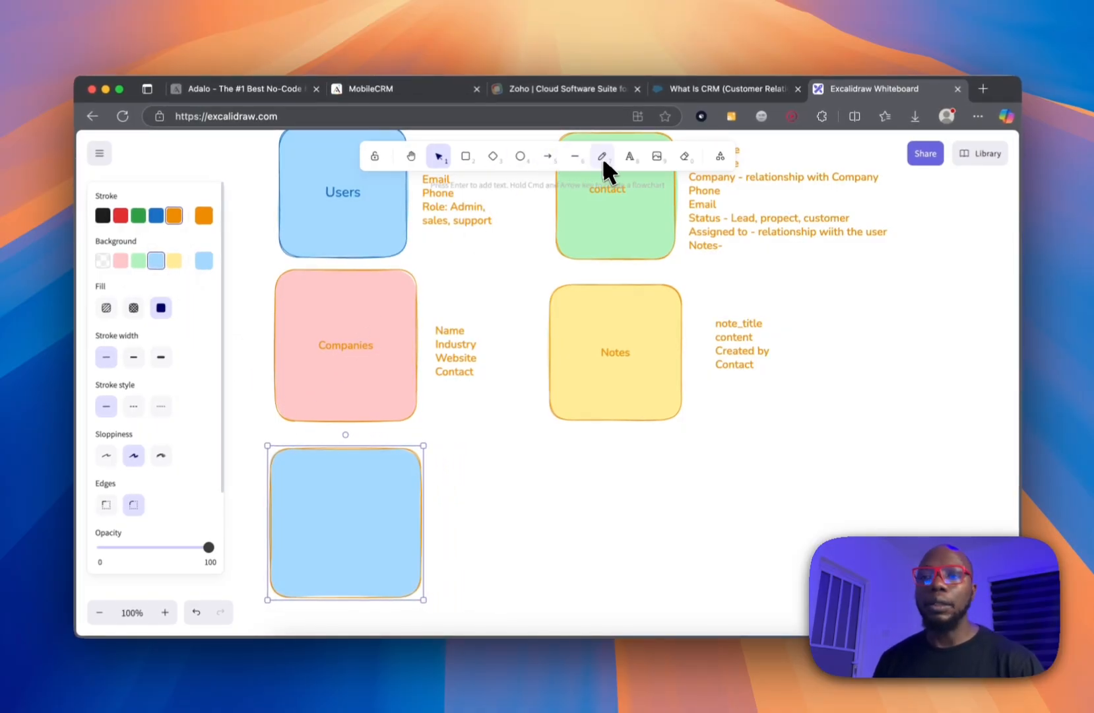
{"action": "double_click", "coordinate": [351, 530]}
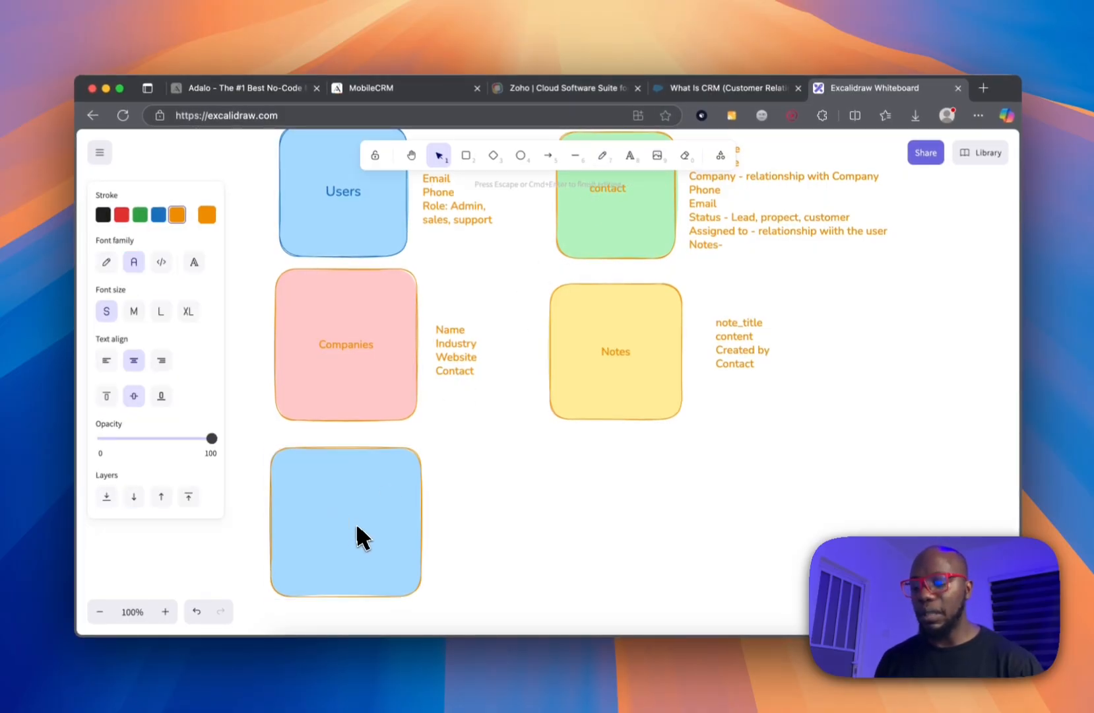
{"action": "type", "text": "Deals"}
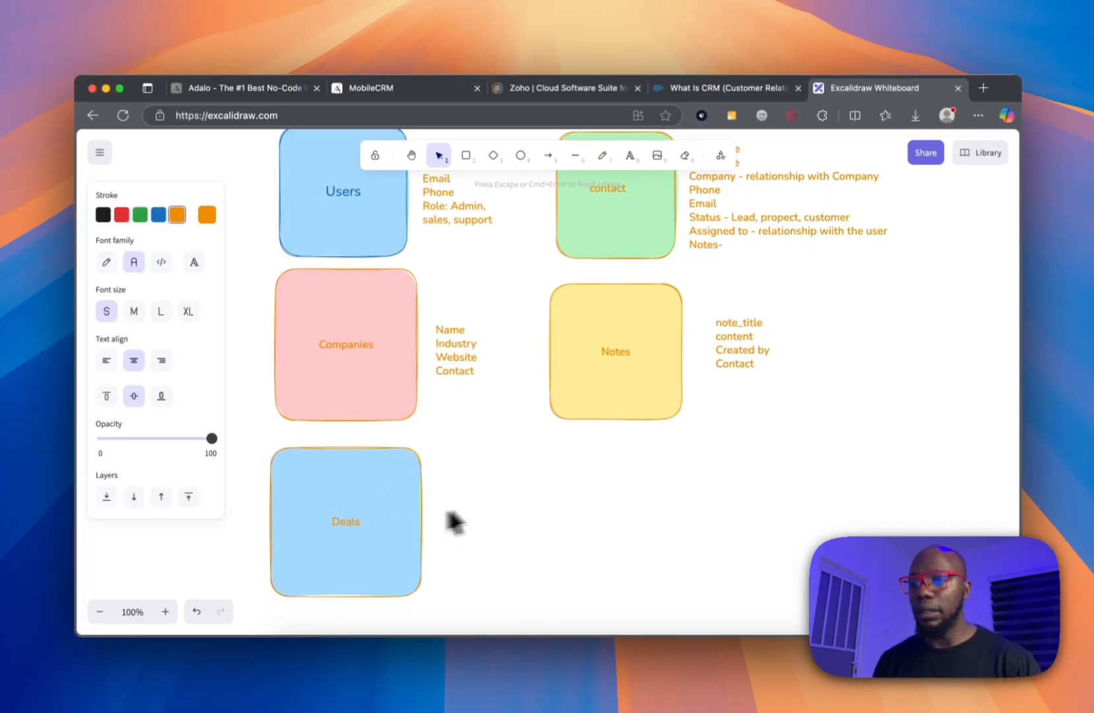
{"action": "left_click", "coordinate": [509, 500]}
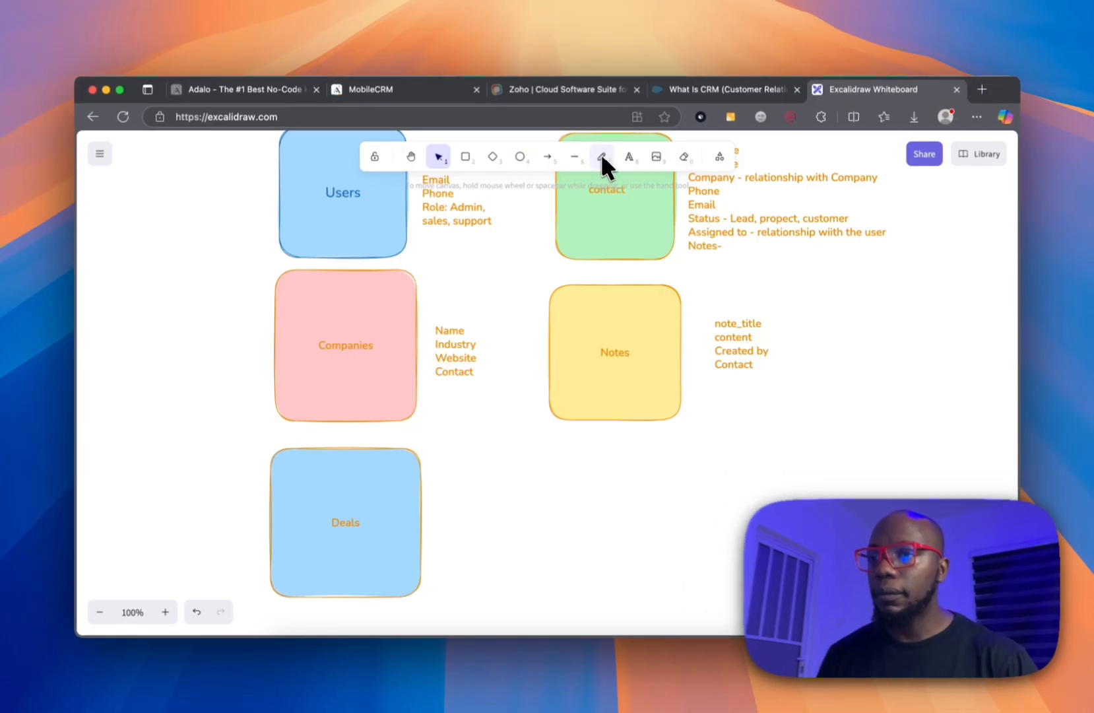
Start the Deals field list with Title, Amount and 'Stage - NEw, in progress, won, lost'.
{"action": "left_click", "coordinate": [602, 157]}
{"action": "left_click", "coordinate": [452, 489]}
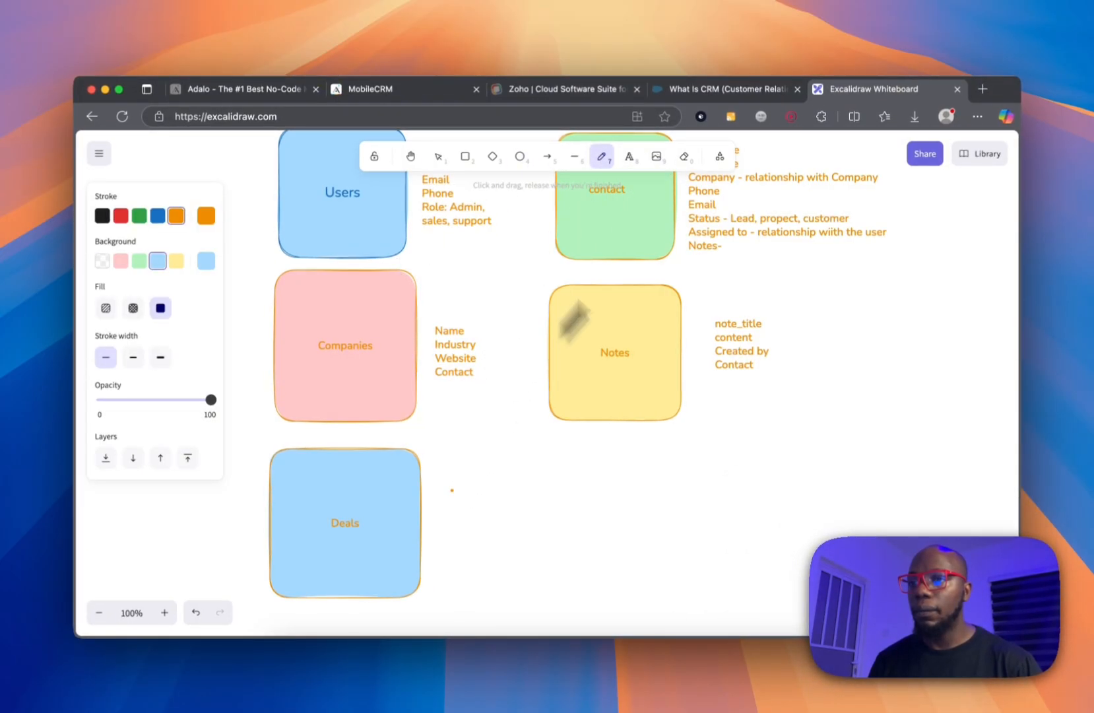
{"action": "left_click", "coordinate": [629, 157]}
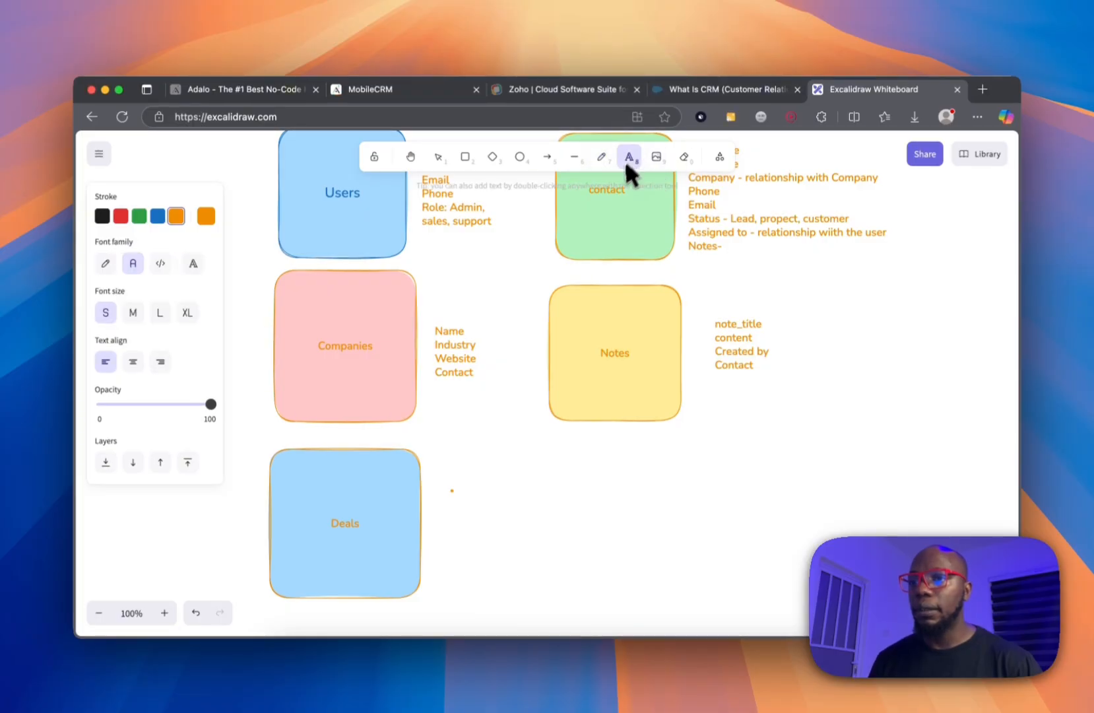
{"action": "left_click", "coordinate": [462, 487]}
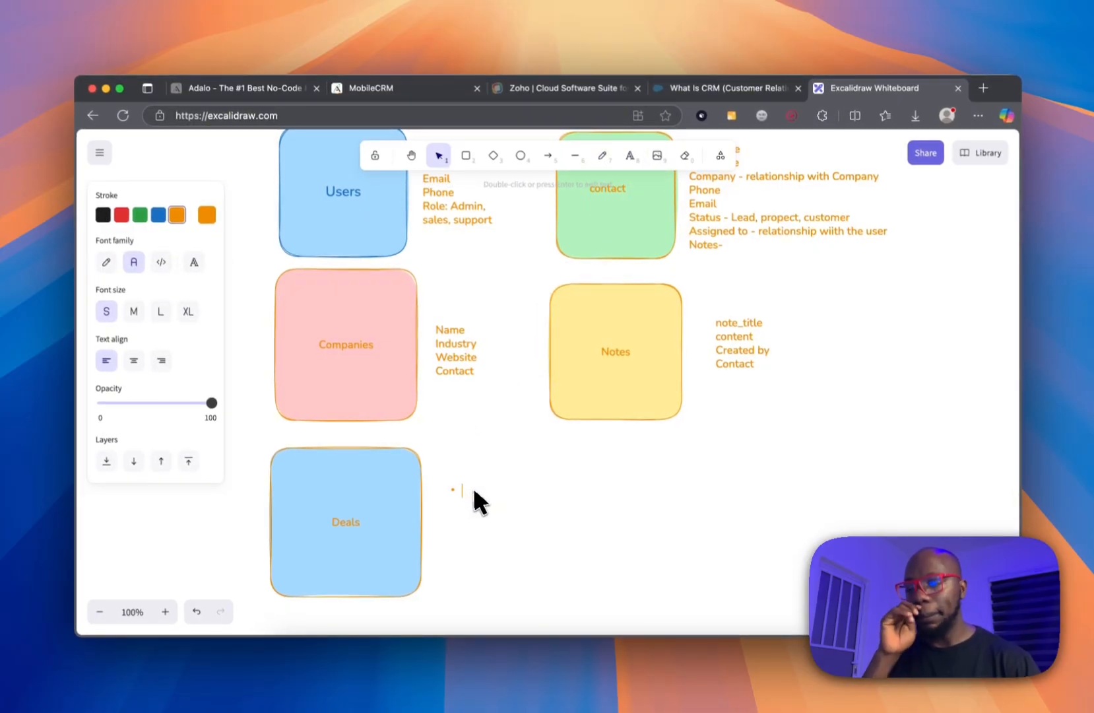
{"action": "type", "text": "Title"}
{"action": "key", "text": "Return"}
{"action": "type", "text": "Amou"}
{"action": "type", "text": "nt"}
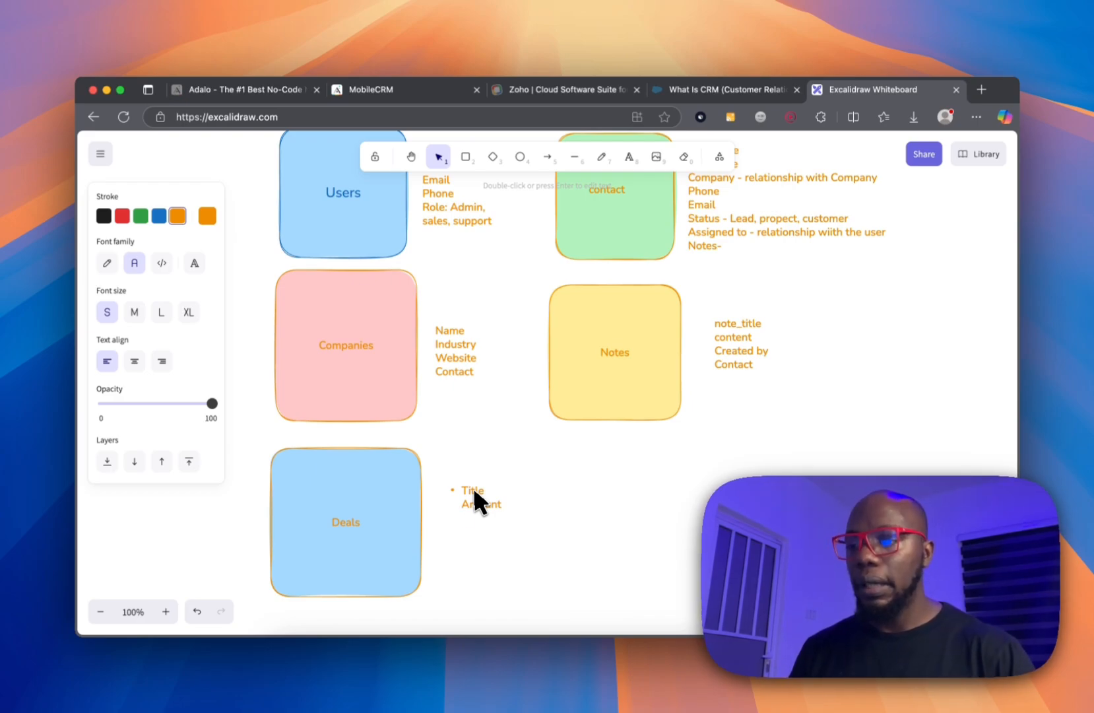
{"action": "key", "text": "Return"}
{"action": "type", "text": "Stage -"}
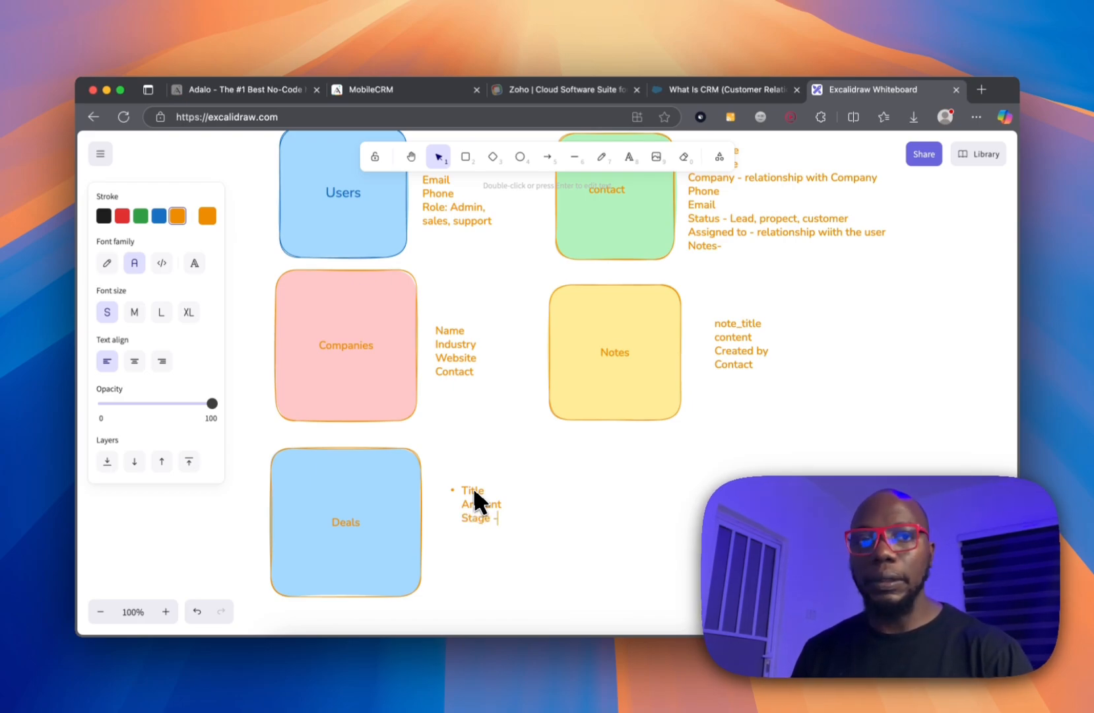
{"action": "type", "text": " NEw,"}
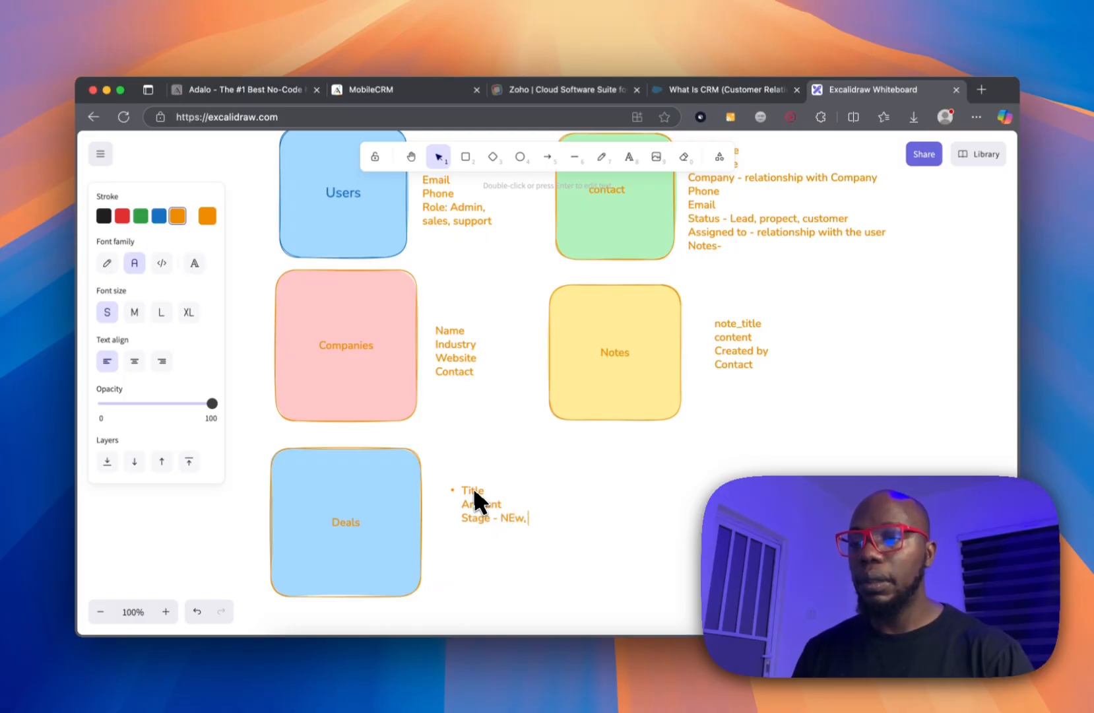
{"action": "type", "text": " in p"}
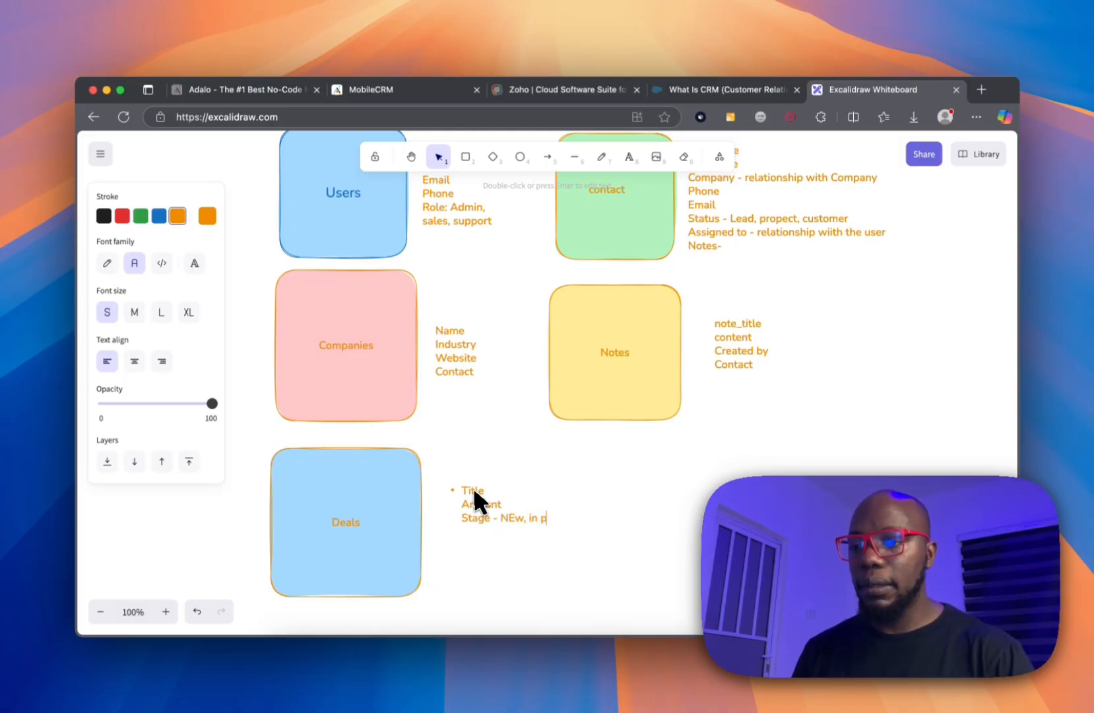
{"action": "type", "text": "rogress"}
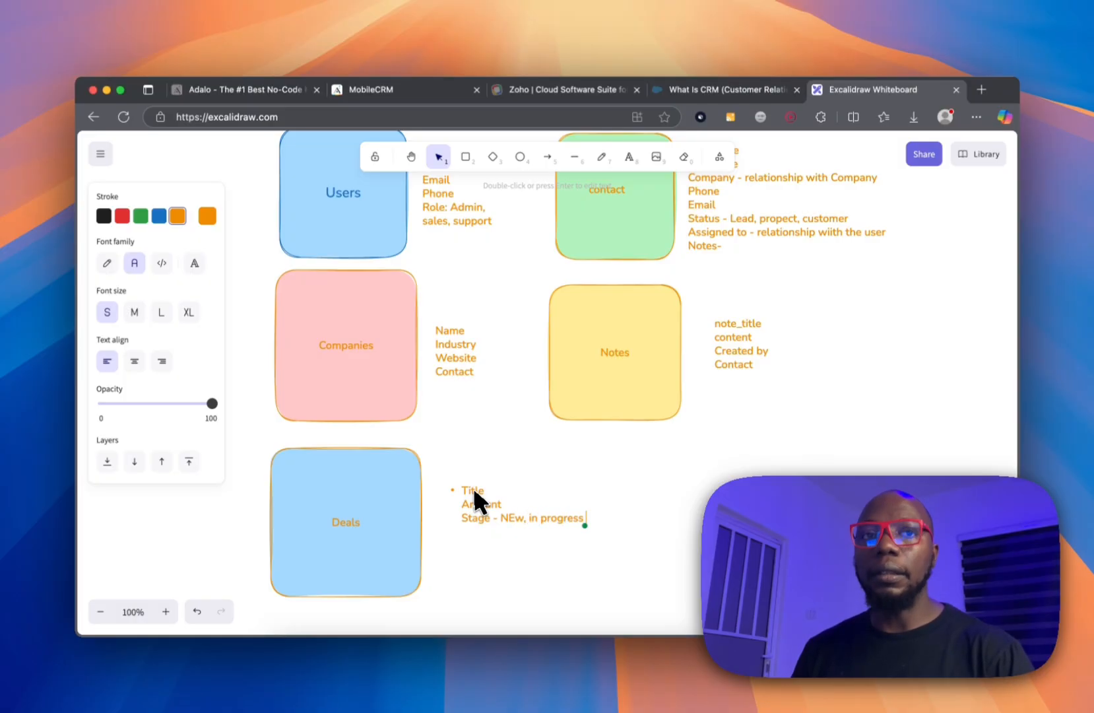
{"action": "type", "text": ", wo"}
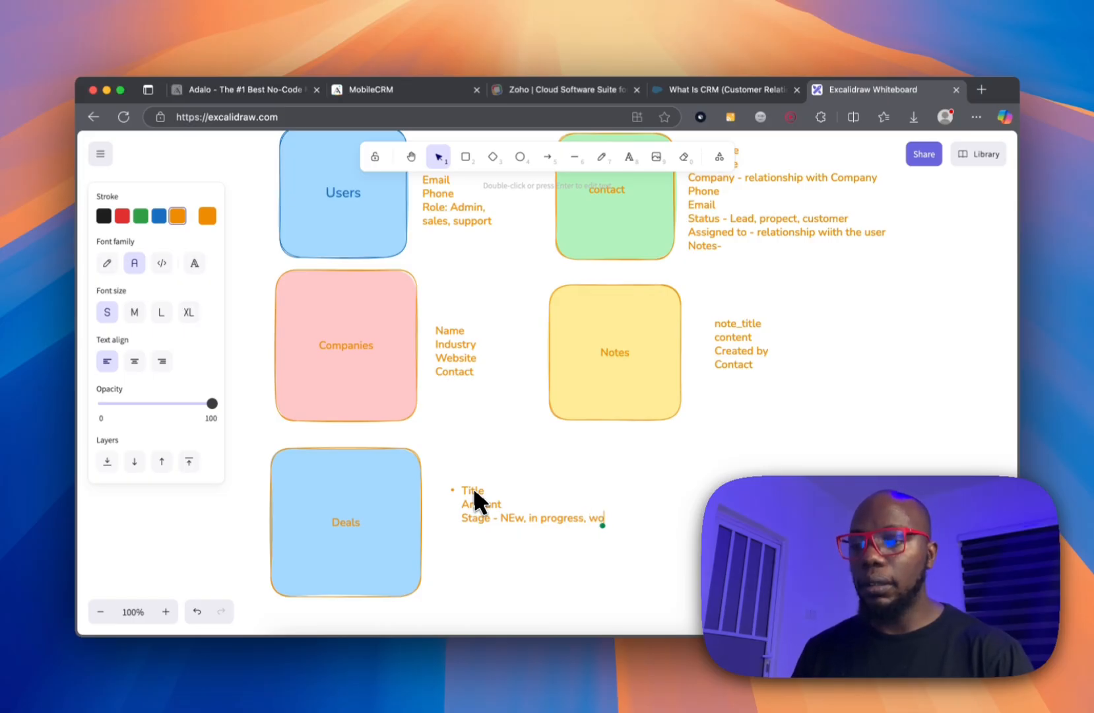
{"action": "type", "text": "n, lost"}
Add close date, 'Contact - relationship wth contact' and 'Assigned to - relationship with user' lines.
{"action": "key", "text": "Return"}
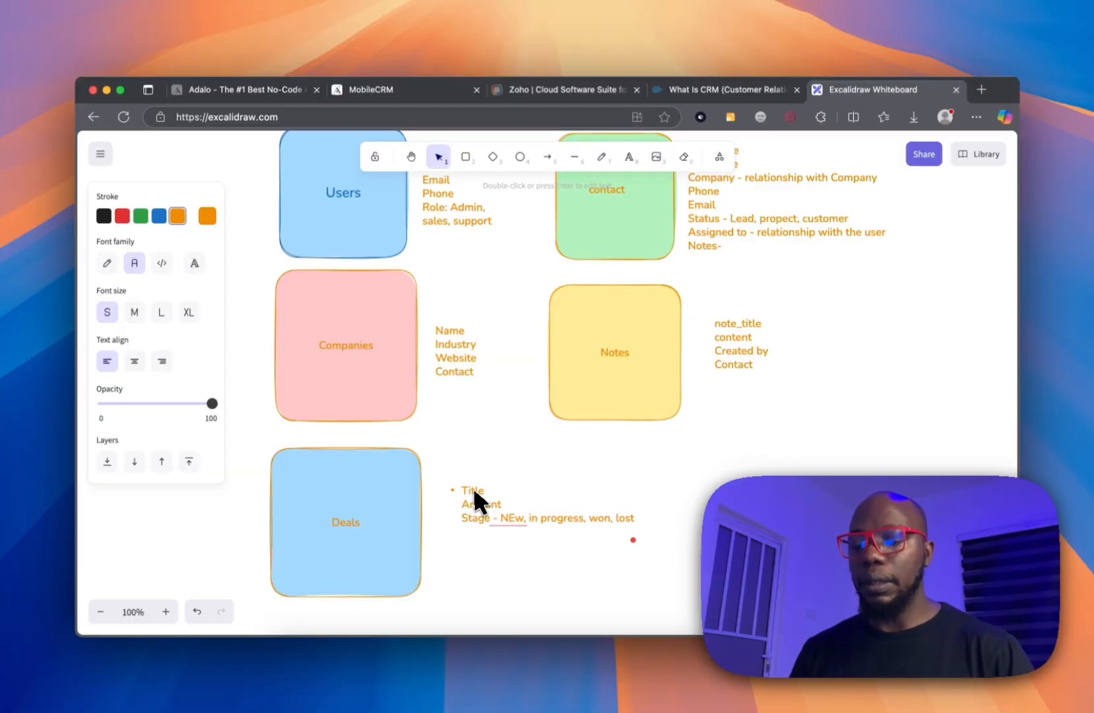
{"action": "type", "text": "clos"}
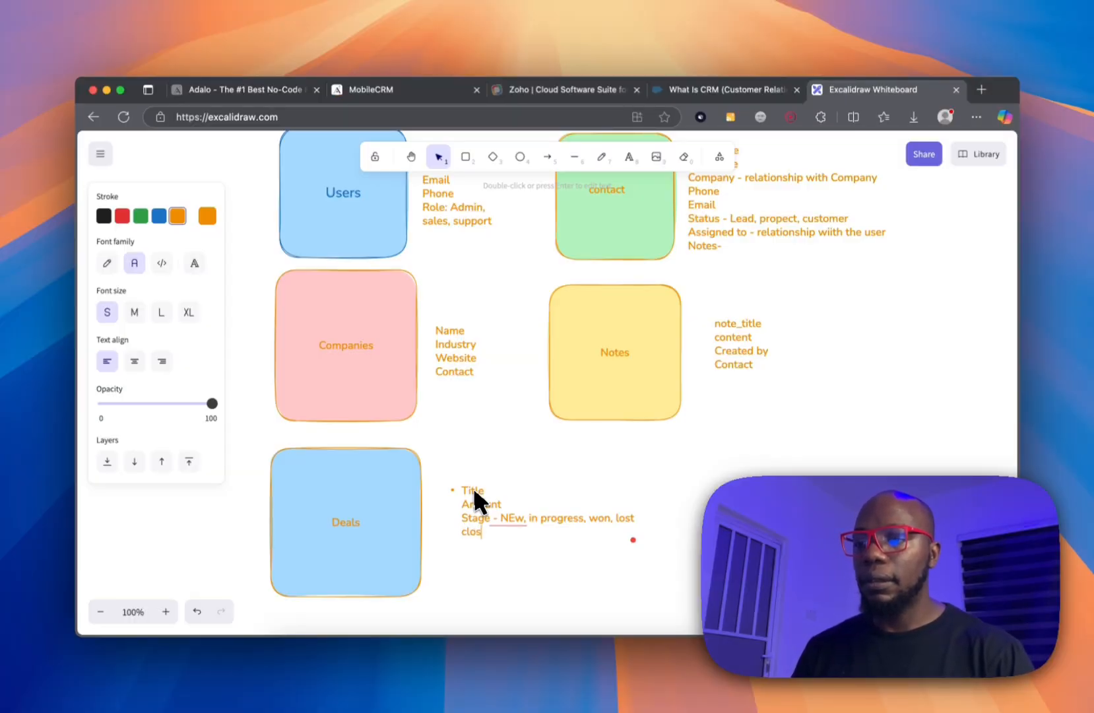
{"action": "type", "text": "e date"}
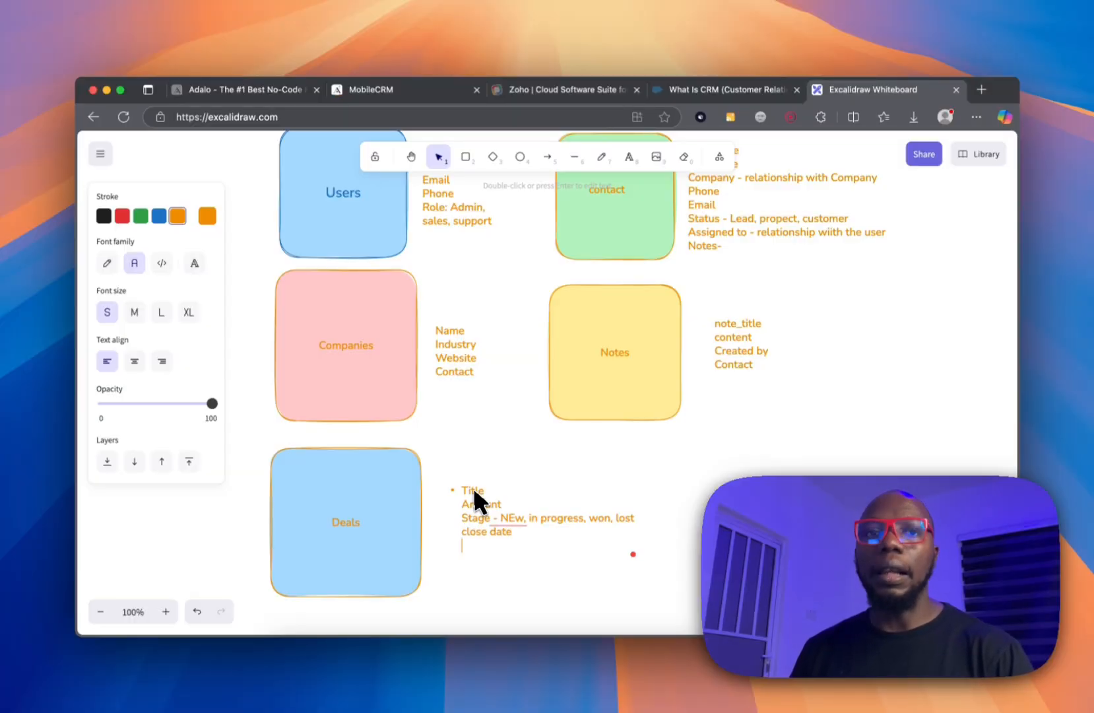
{"action": "key", "text": "Return"}
{"action": "type", "text": "Content"}
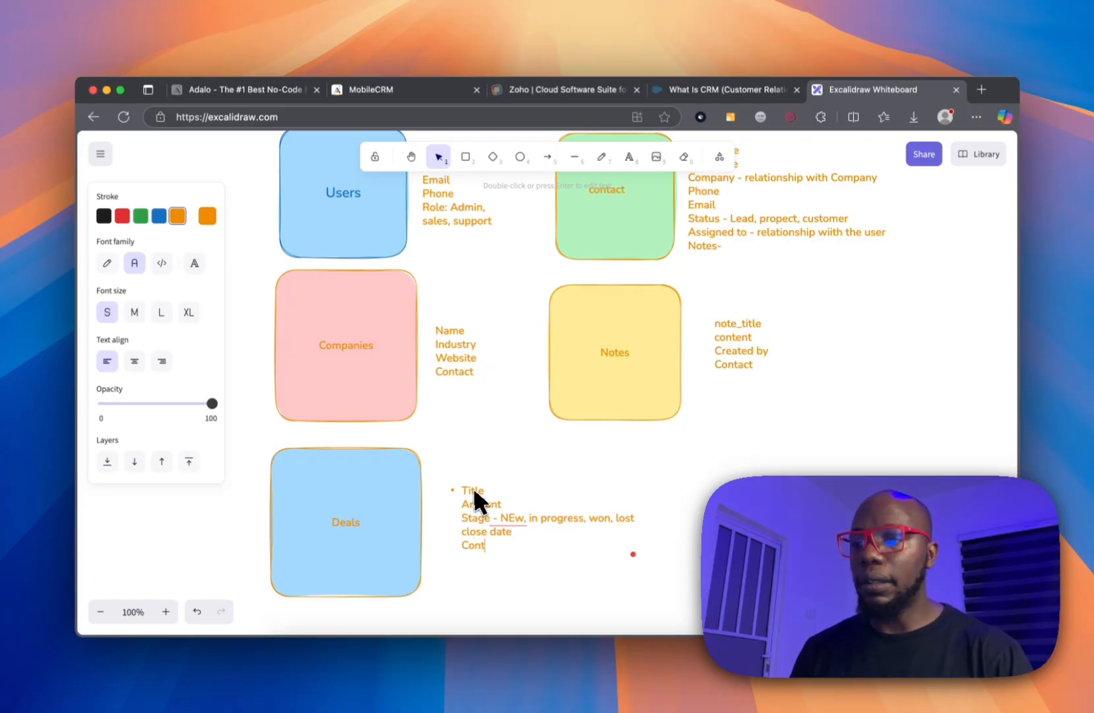
{"action": "key", "text": "BackSpace"}
{"action": "key", "text": "BackSpace"}
{"action": "key", "text": "BackSpace"}
{"action": "type", "text": "act"}
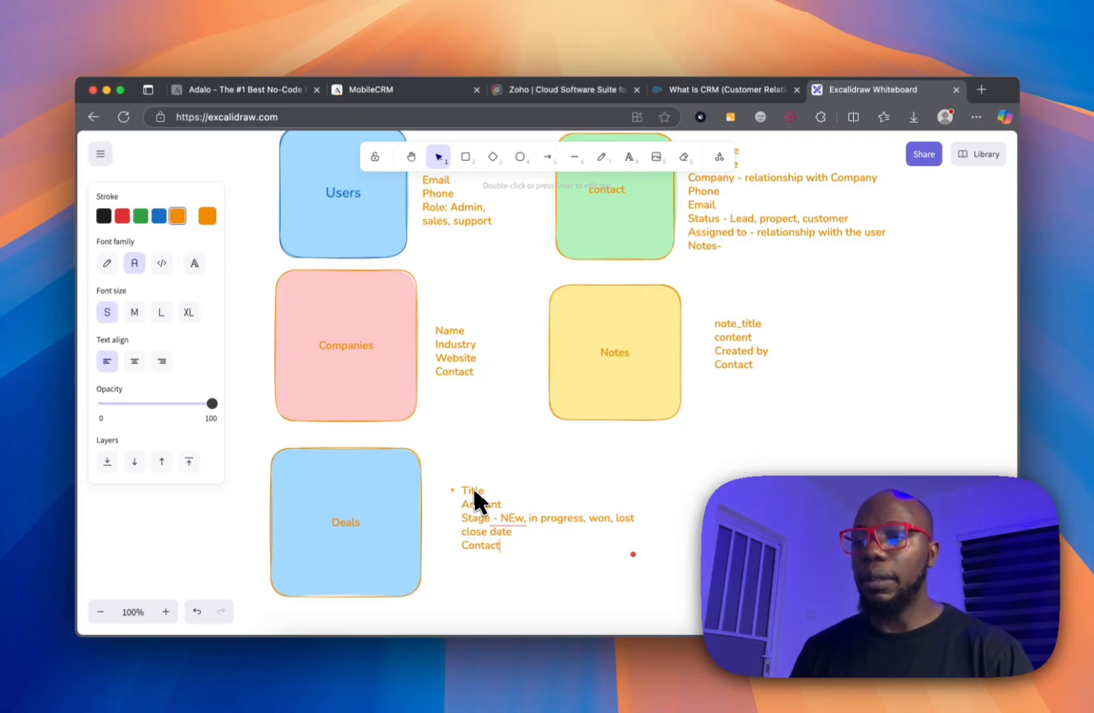
{"action": "key", "text": "Return"}
{"action": "type", "text": "A"}
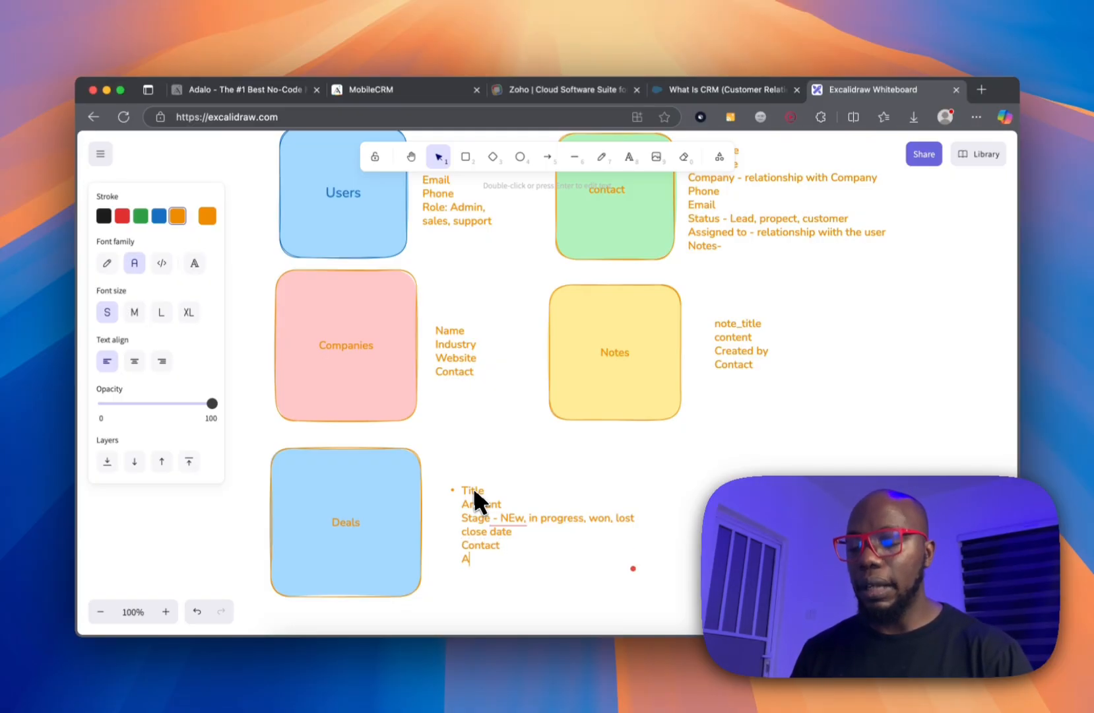
{"action": "type", "text": "ssigned to "}
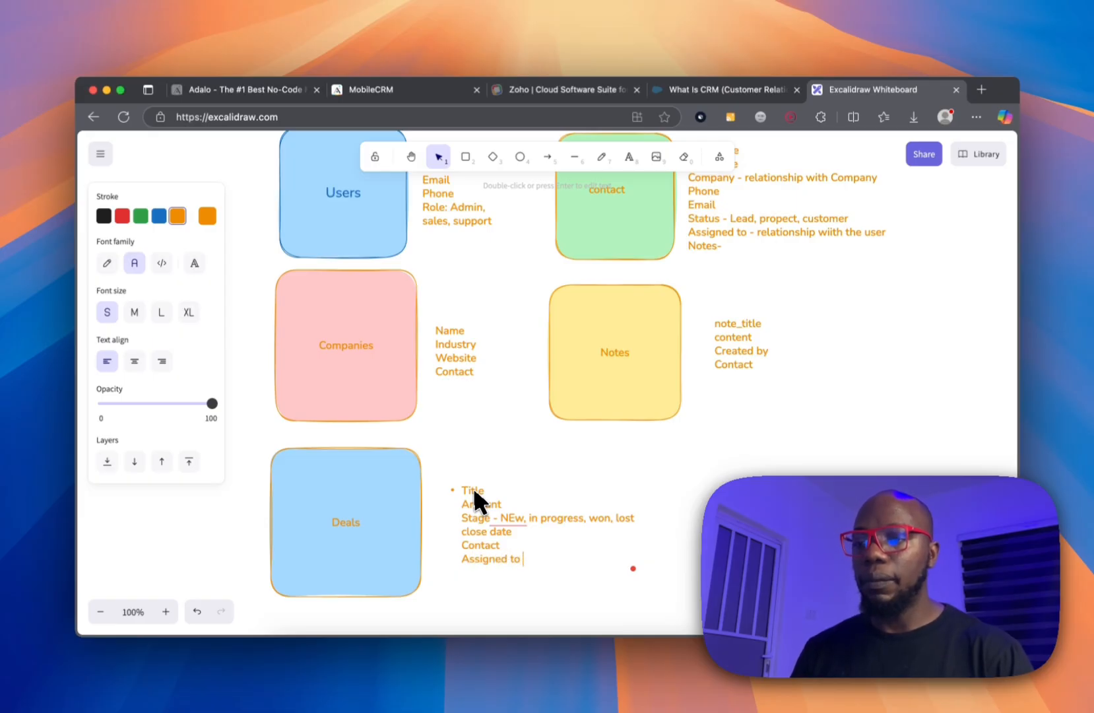
{"action": "type", "text": "- r"}
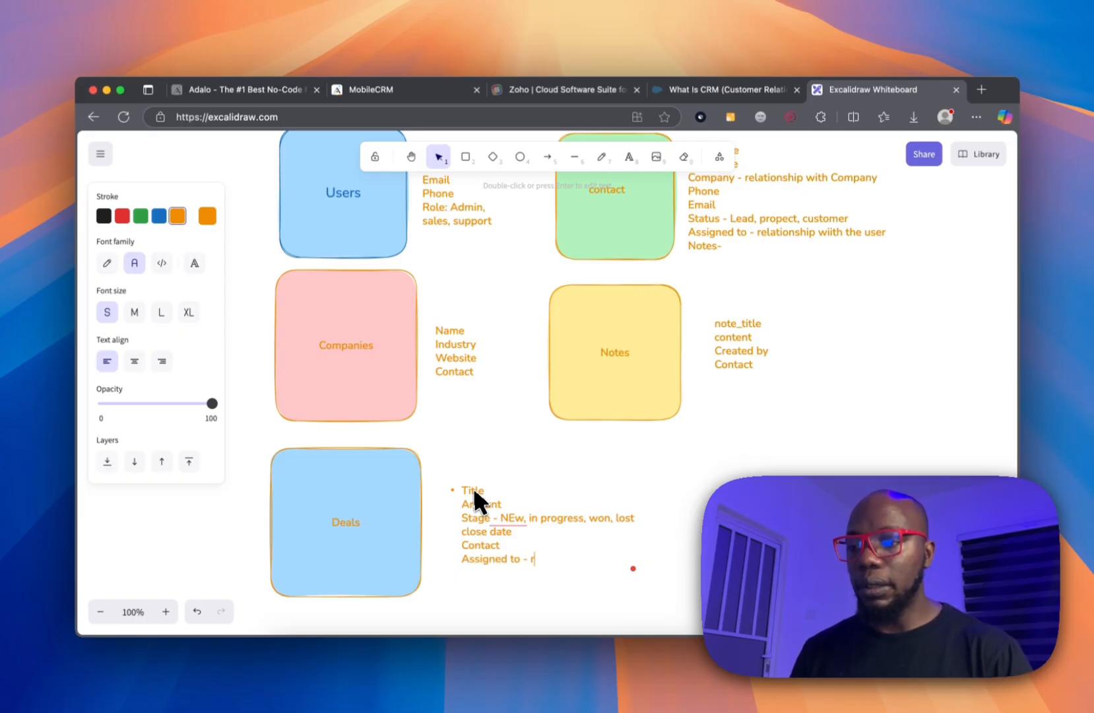
{"action": "type", "text": "elationship"}
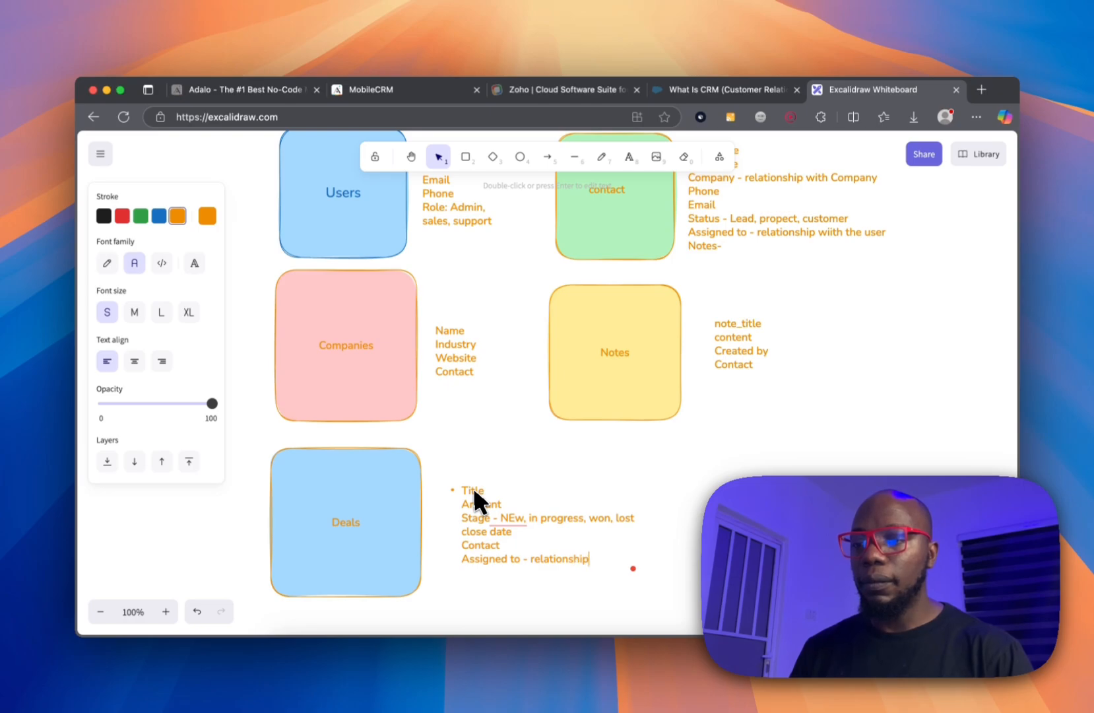
{"action": "type", "text": " with user"}
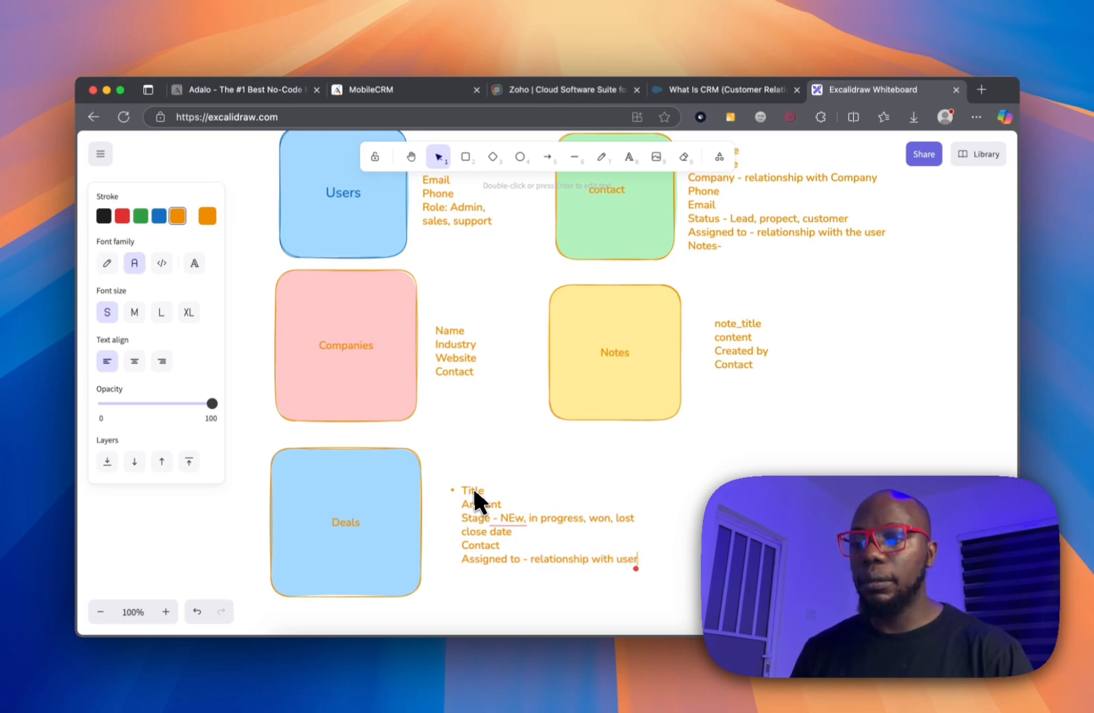
{"action": "left_click", "coordinate": [530, 544]}
{"action": "type", "text": "-"}
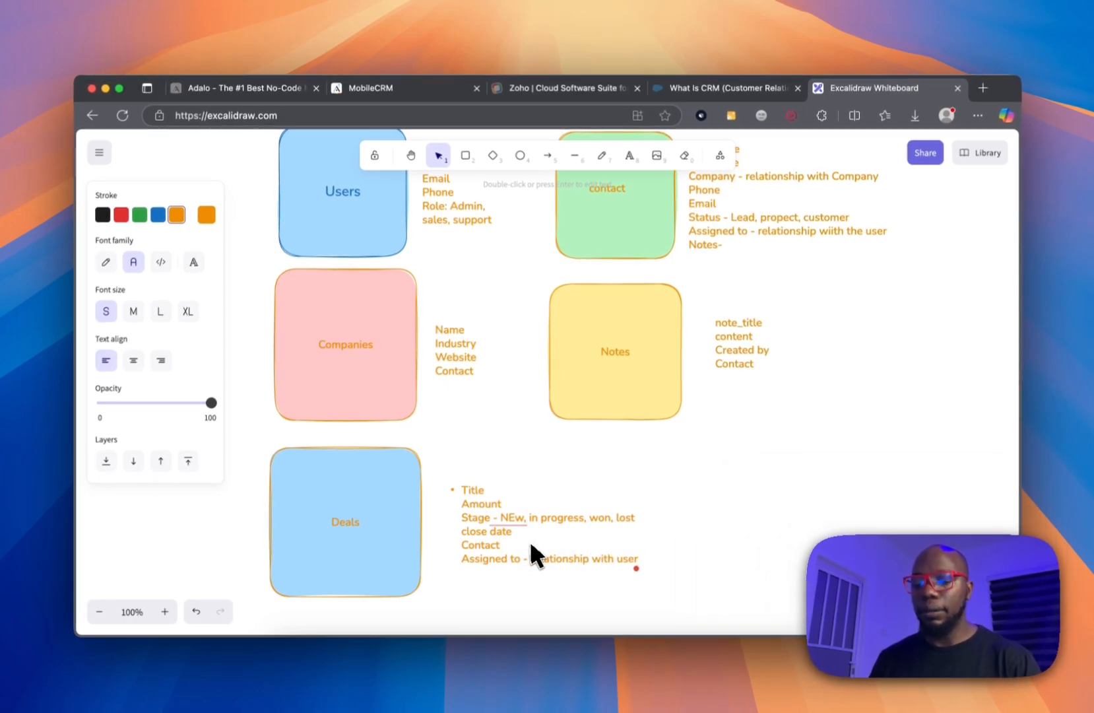
{"action": "type", "text": " relation"}
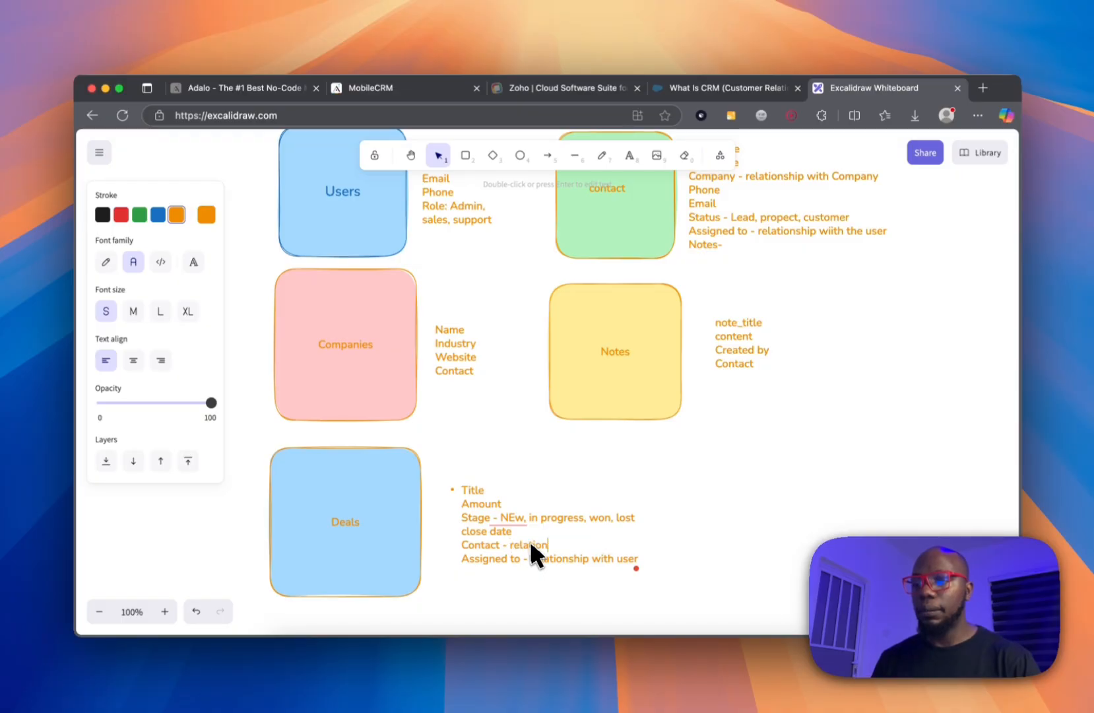
{"action": "type", "text": "ship wth contact"}
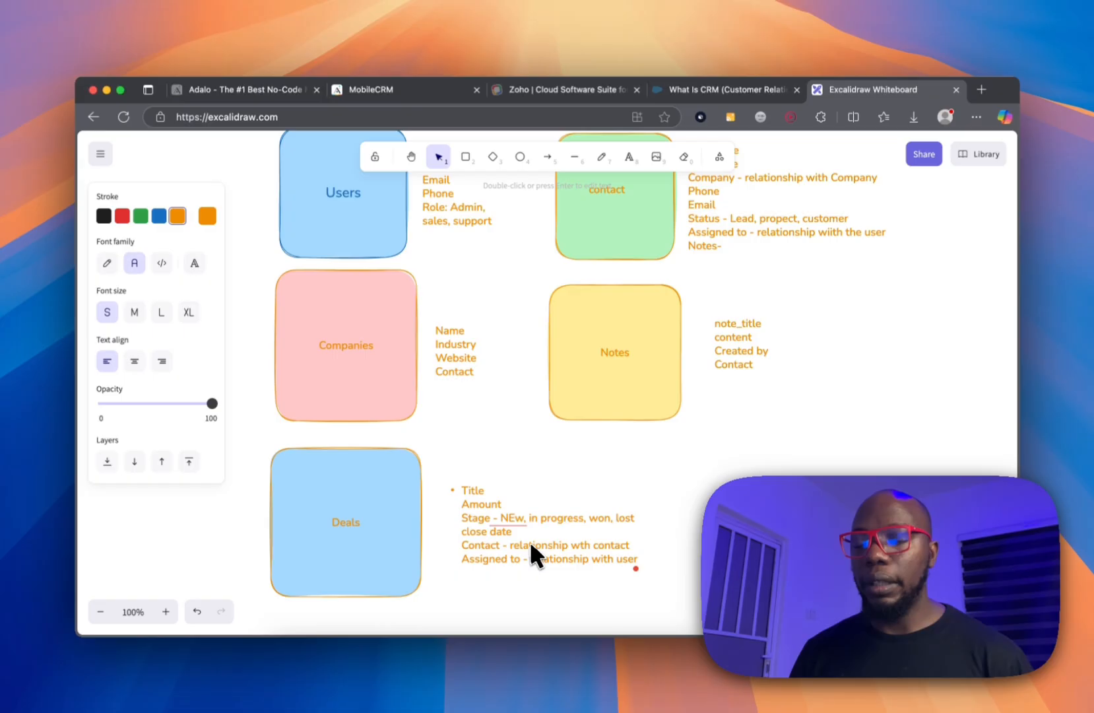
{"action": "scroll", "coordinate": [530, 541], "scroll_direction": "up", "scroll_amount": 3}
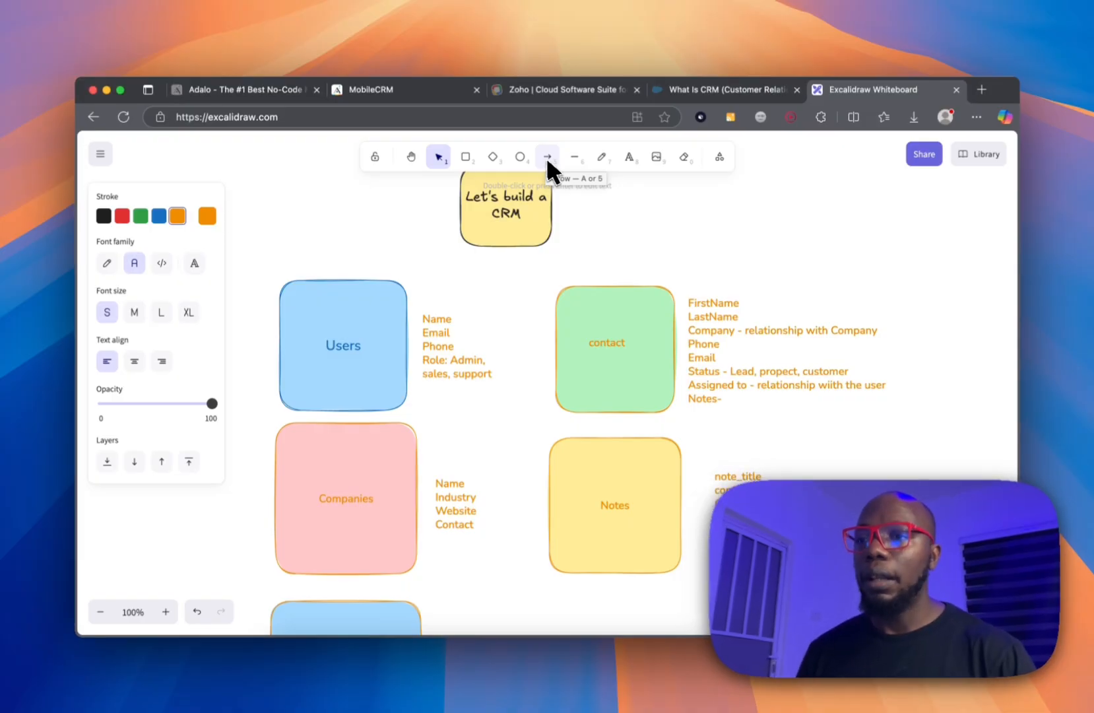
Draw three arrows: Users to contact, Companies to contact, and contact down to Notes.
{"action": "left_click", "coordinate": [547, 157]}
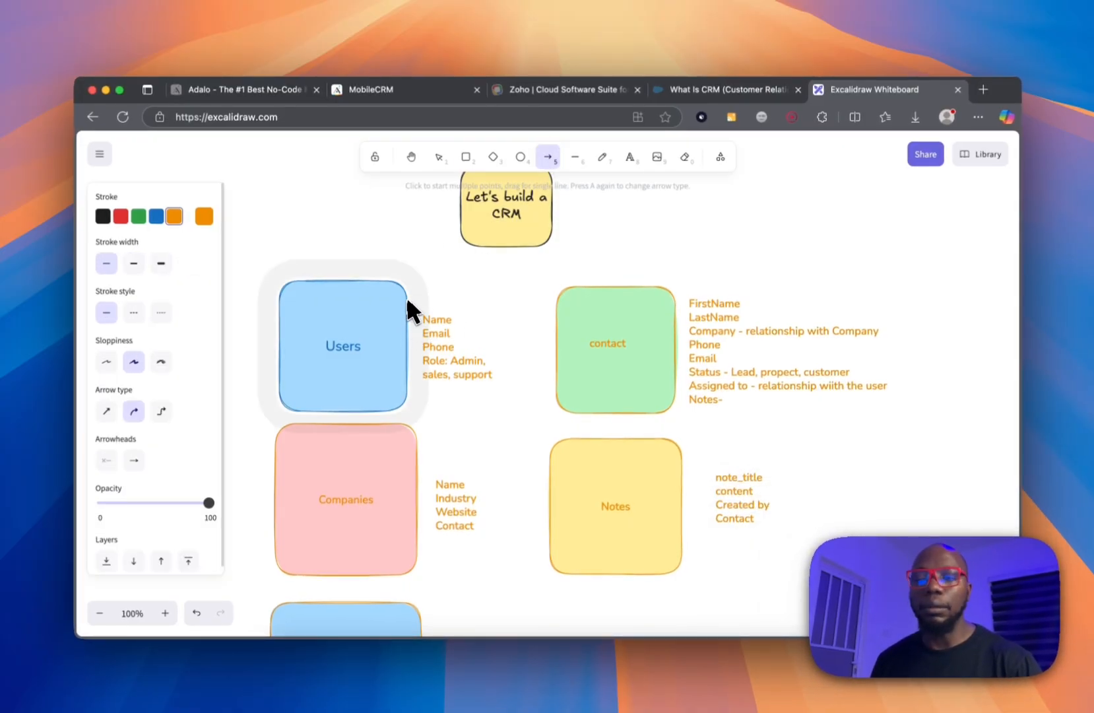
{"action": "mouse_move", "coordinate": [407, 299]}
{"action": "left_mouse_down"}
{"action": "mouse_move", "coordinate": [574, 299]}
{"action": "mouse_move", "coordinate": [560, 301]}
{"action": "left_mouse_up"}
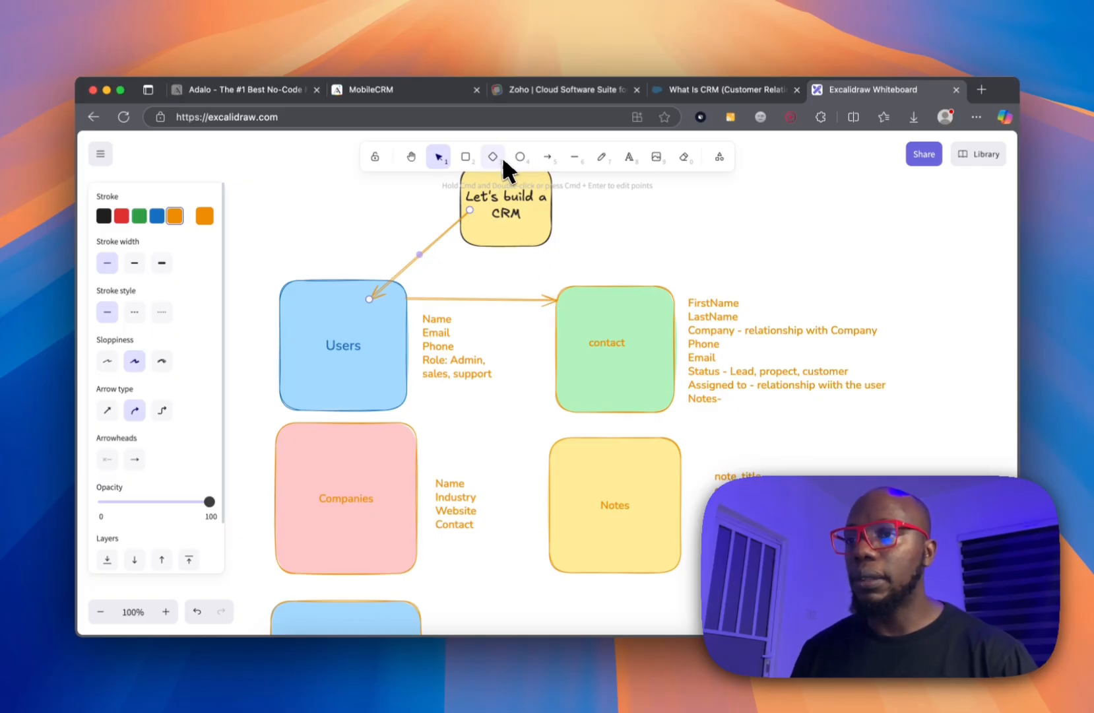
{"action": "left_click", "coordinate": [547, 157]}
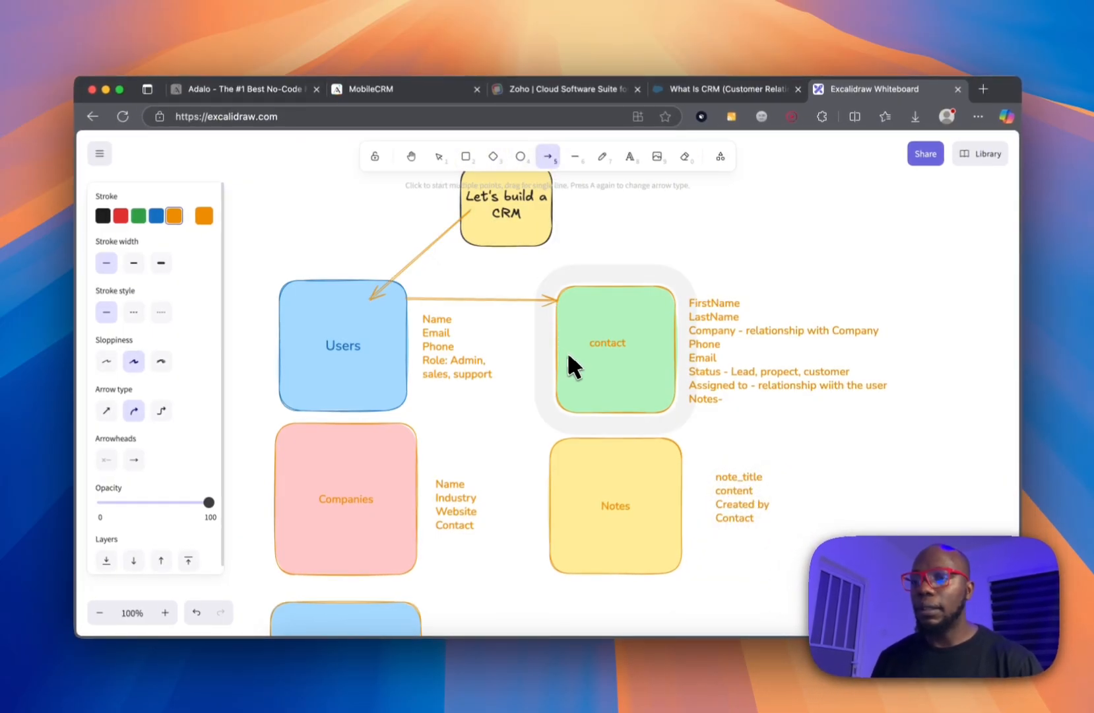
{"action": "left_click_drag", "start_coordinate": [391, 477], "coordinate": [562, 390]}
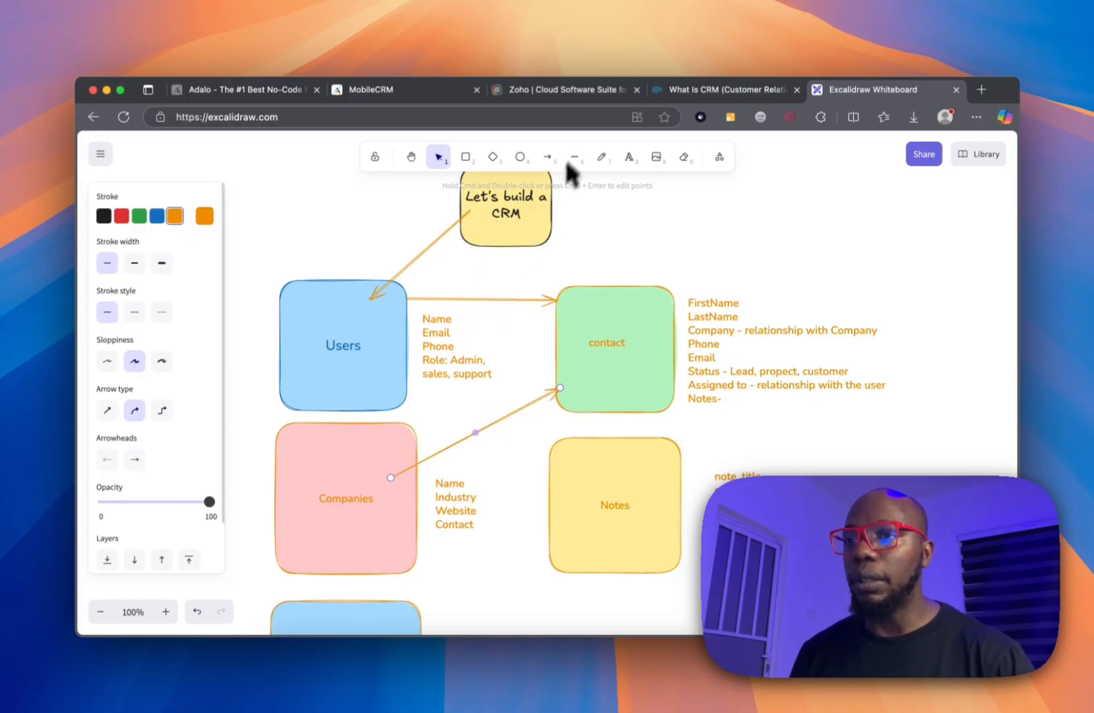
{"action": "left_click", "coordinate": [547, 156]}
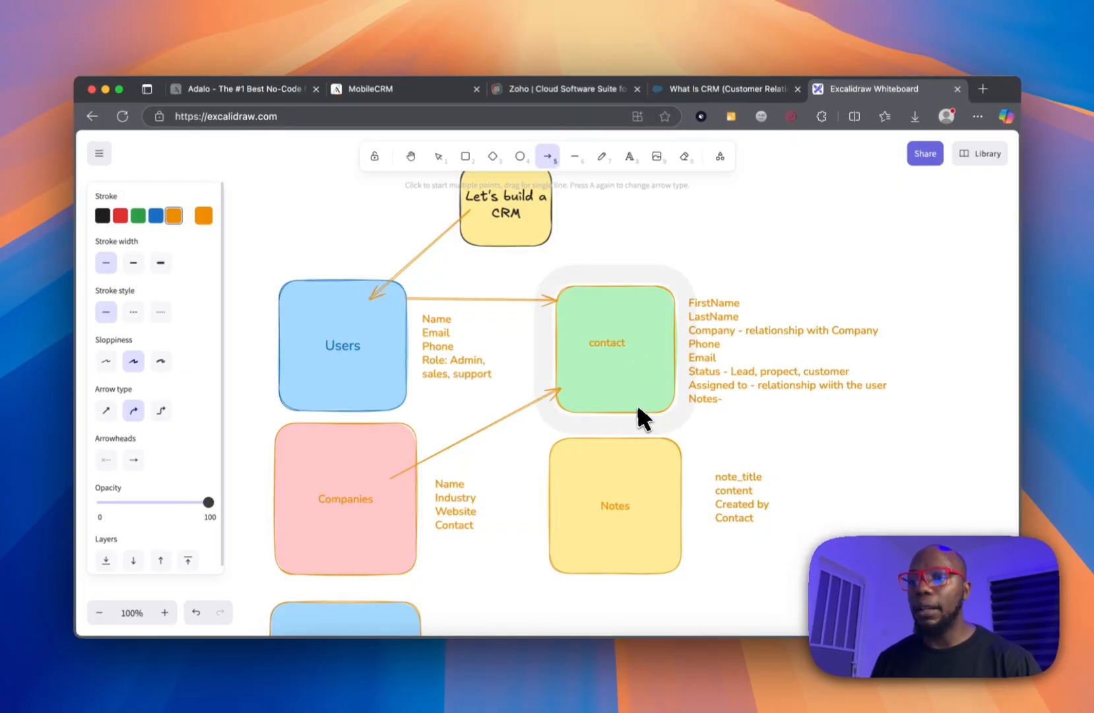
{"action": "left_click_drag", "start_coordinate": [637, 404], "coordinate": [636, 441]}
{"action": "left_click_drag", "start_coordinate": [635, 484], "coordinate": [636, 484]}
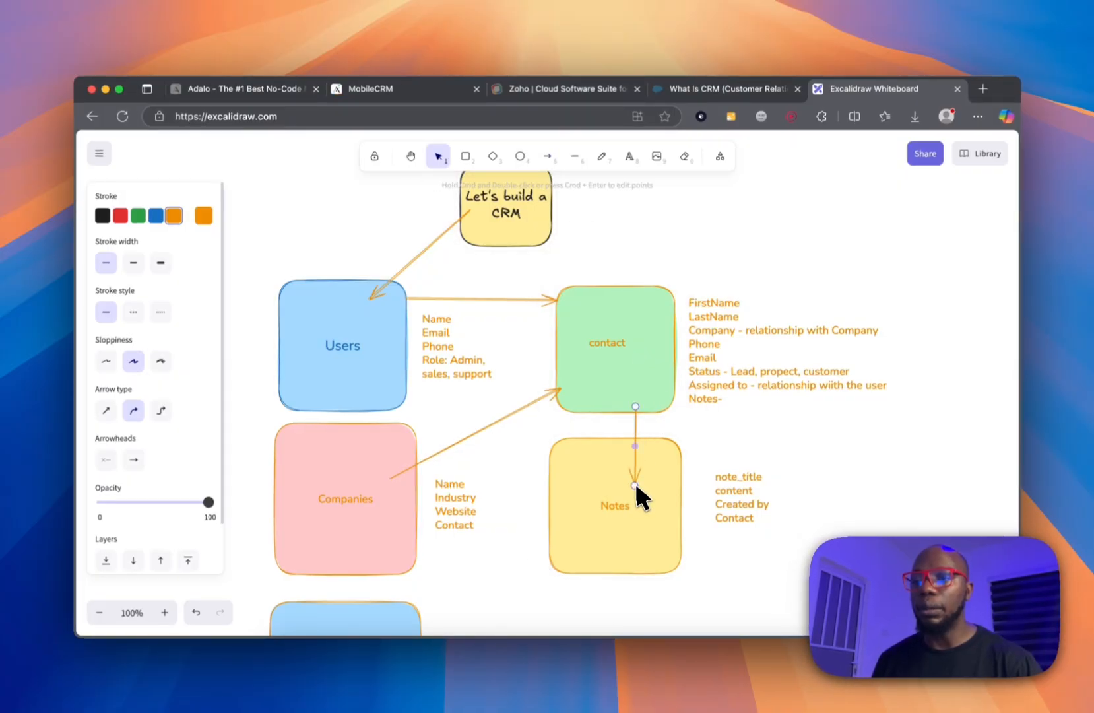
{"action": "scroll", "coordinate": [636, 488], "scroll_direction": "down", "scroll_amount": 5}
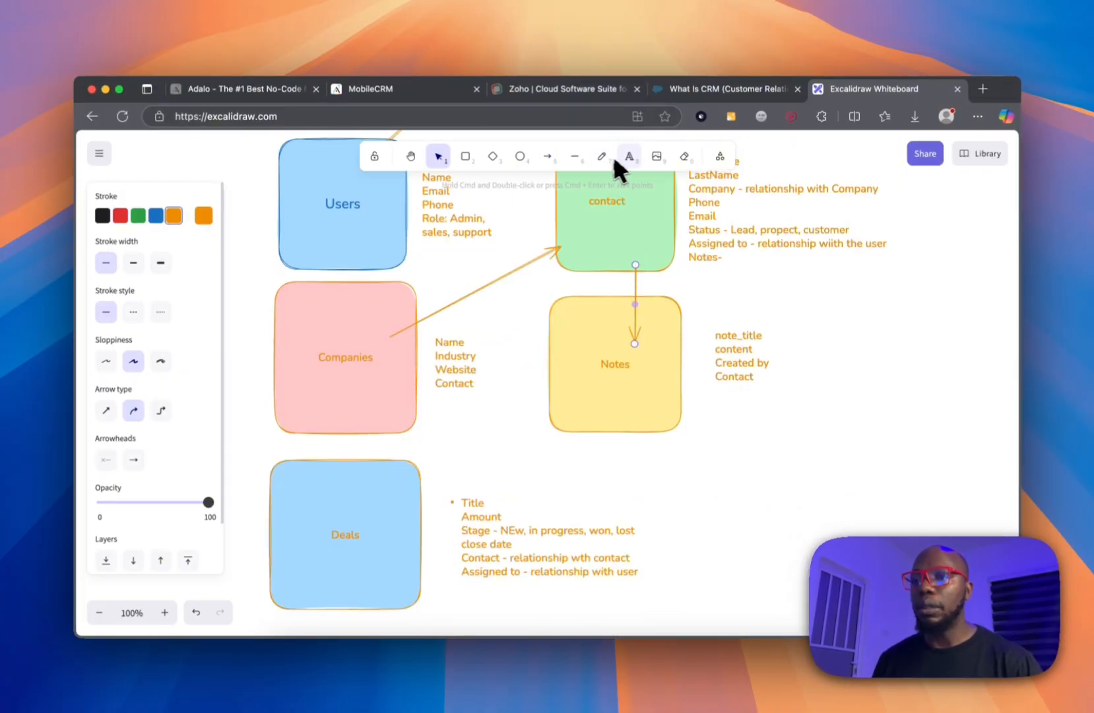
Draw an arrow from contact to Deals, then return to the MobileCRM app in Adalo.
{"action": "left_click", "coordinate": [547, 156]}
{"action": "left_click_drag", "start_coordinate": [617, 253], "coordinate": [372, 526]}
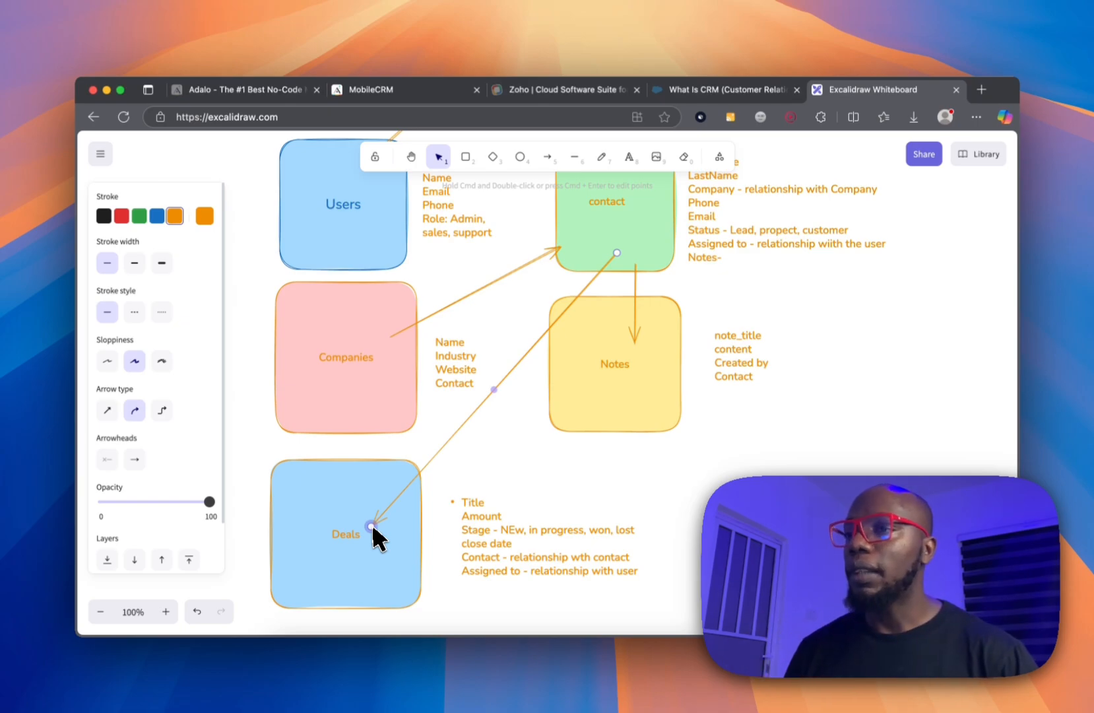
{"action": "left_click", "coordinate": [376, 93]}
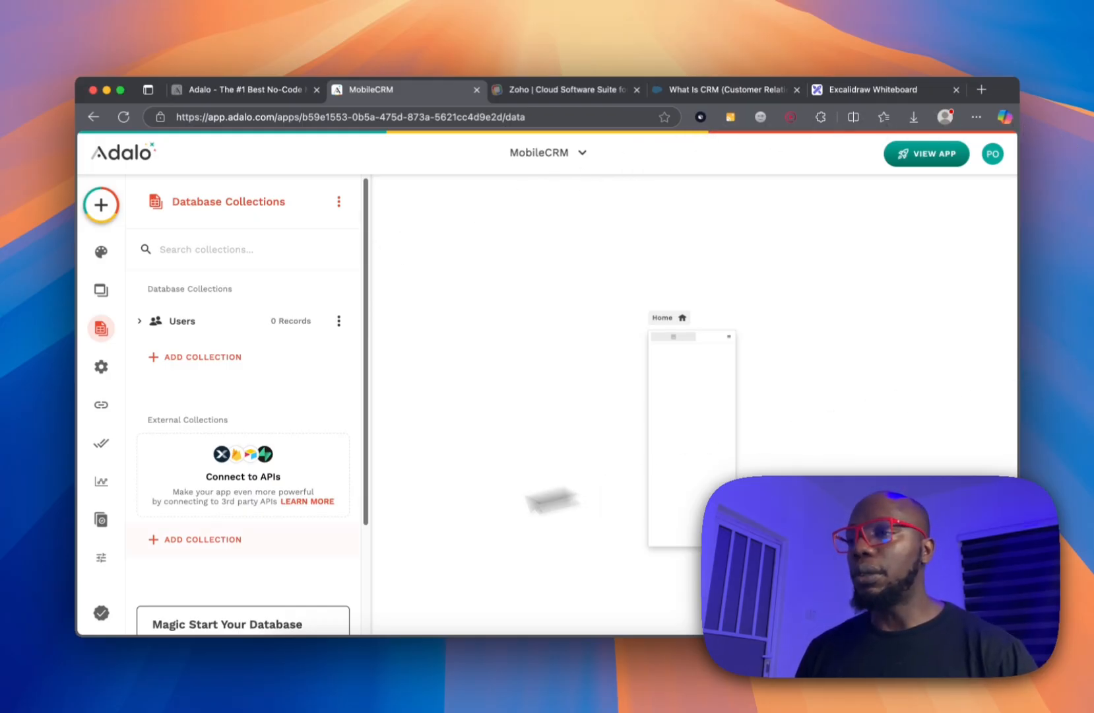
Rename the Users collection's Full Name property to first_name.
{"action": "left_click", "coordinate": [191, 321]}
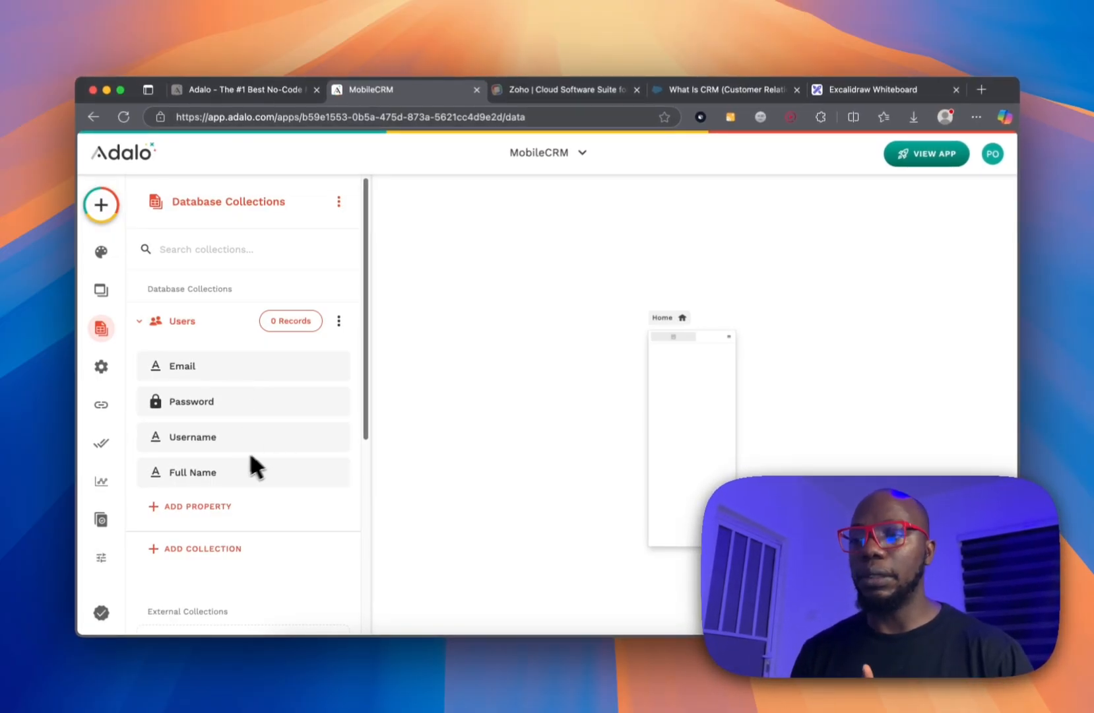
{"action": "left_click", "coordinate": [241, 473]}
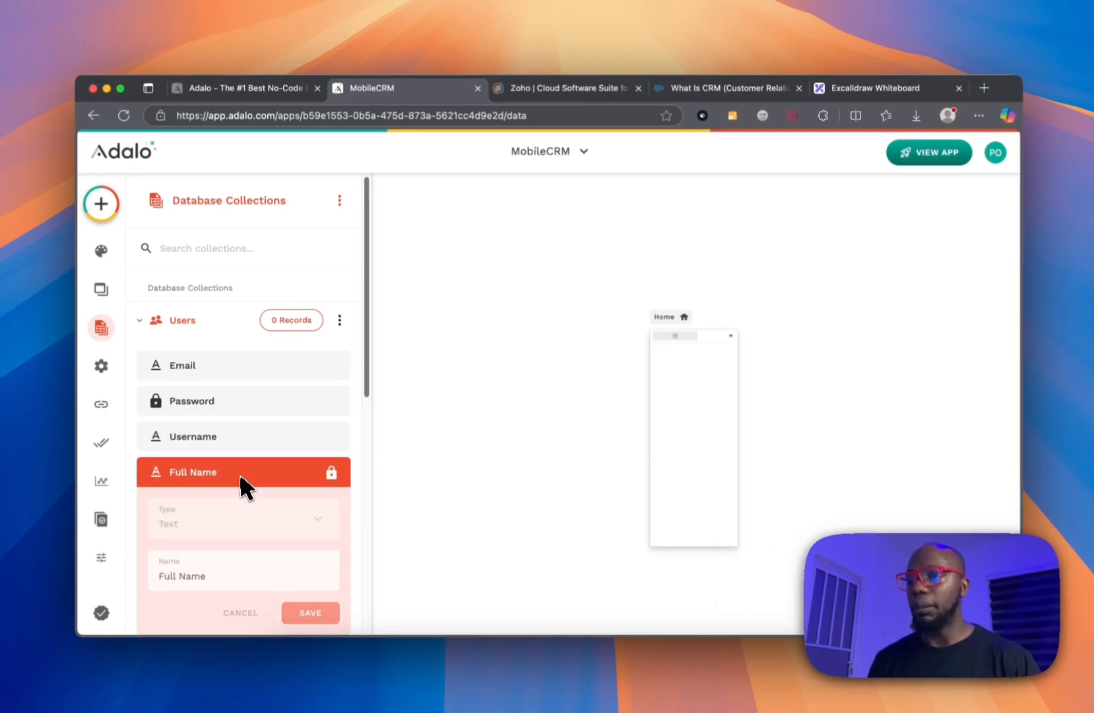
{"action": "scroll", "coordinate": [220, 521], "scroll_direction": "down", "scroll_amount": 1}
{"action": "triple_click", "coordinate": [222, 538]}
{"action": "type", "text": "fir"}
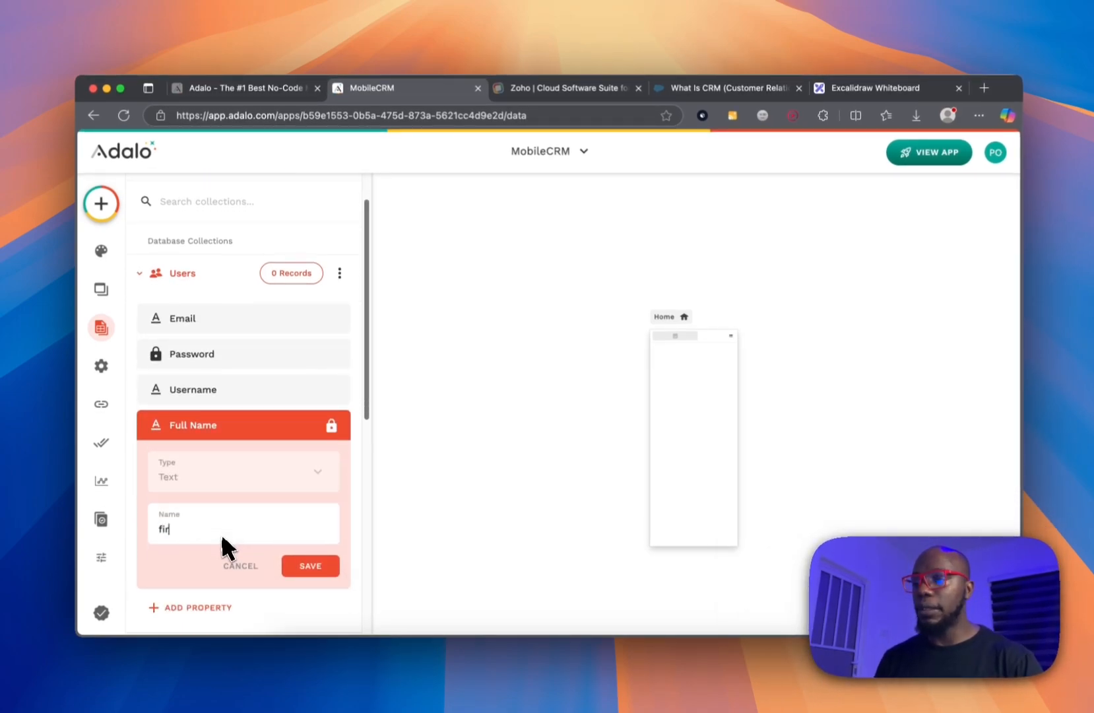
{"action": "type", "text": "st_name"}
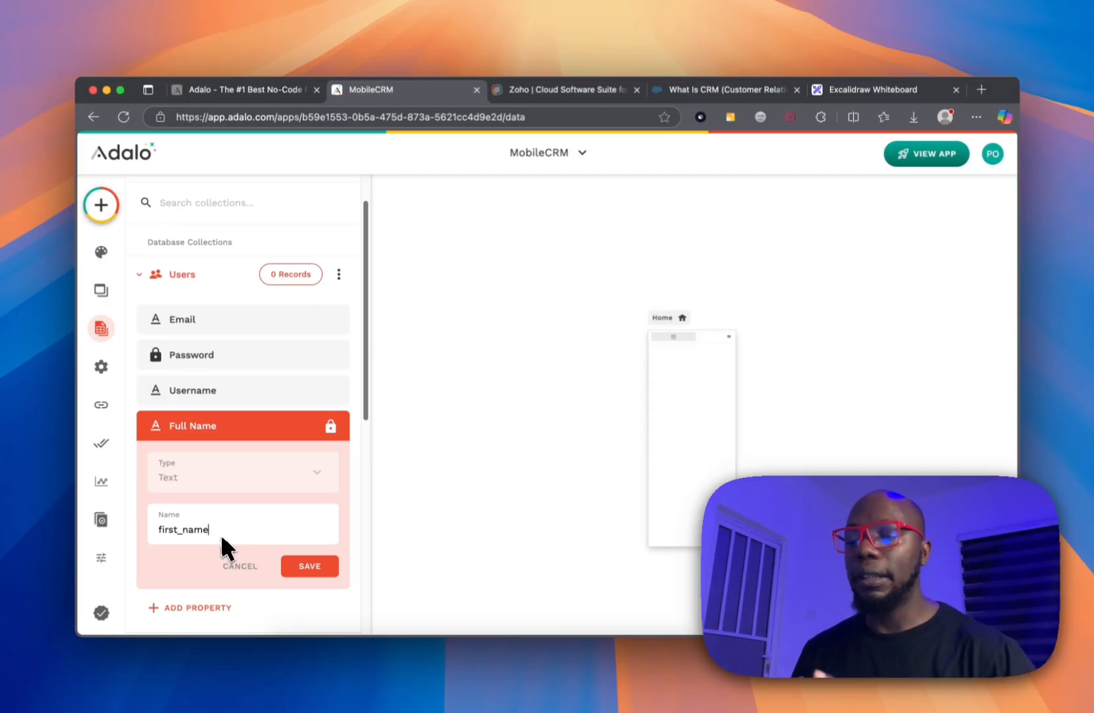
{"action": "key", "text": "Return"}
Add a text property named last_name to Users and save it.
{"action": "left_click", "coordinate": [211, 464]}
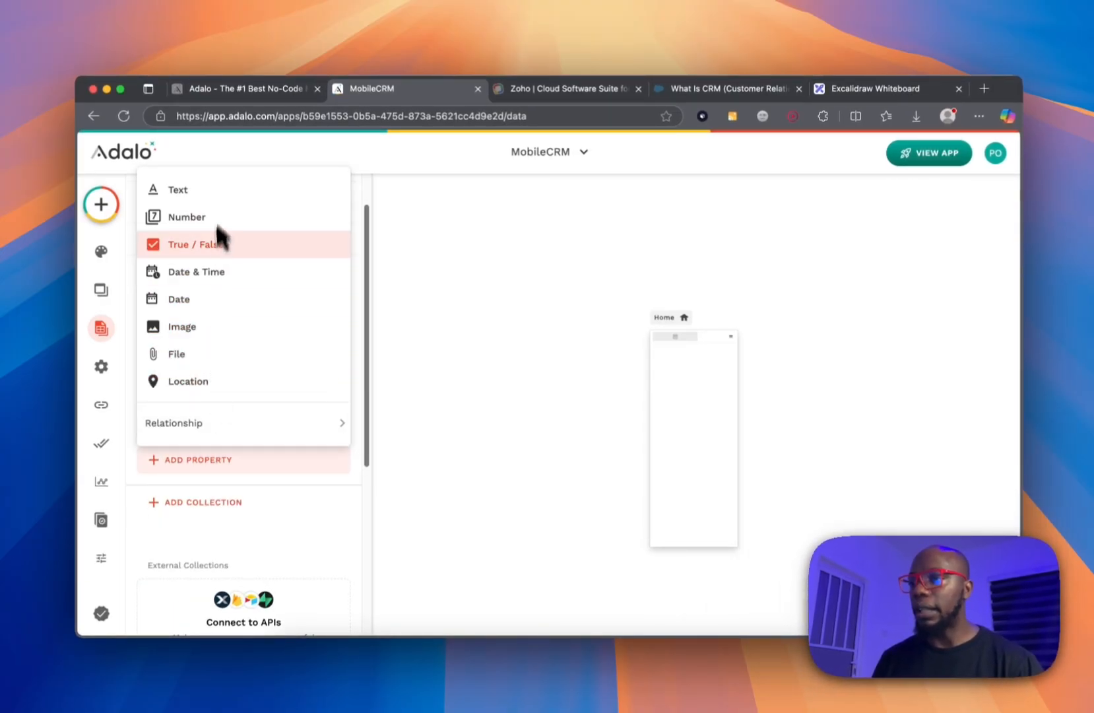
{"action": "left_click", "coordinate": [219, 189]}
{"action": "triple_click", "coordinate": [230, 558]}
{"action": "key", "text": "BackSpace"}
{"action": "type", "text": "last_name"}
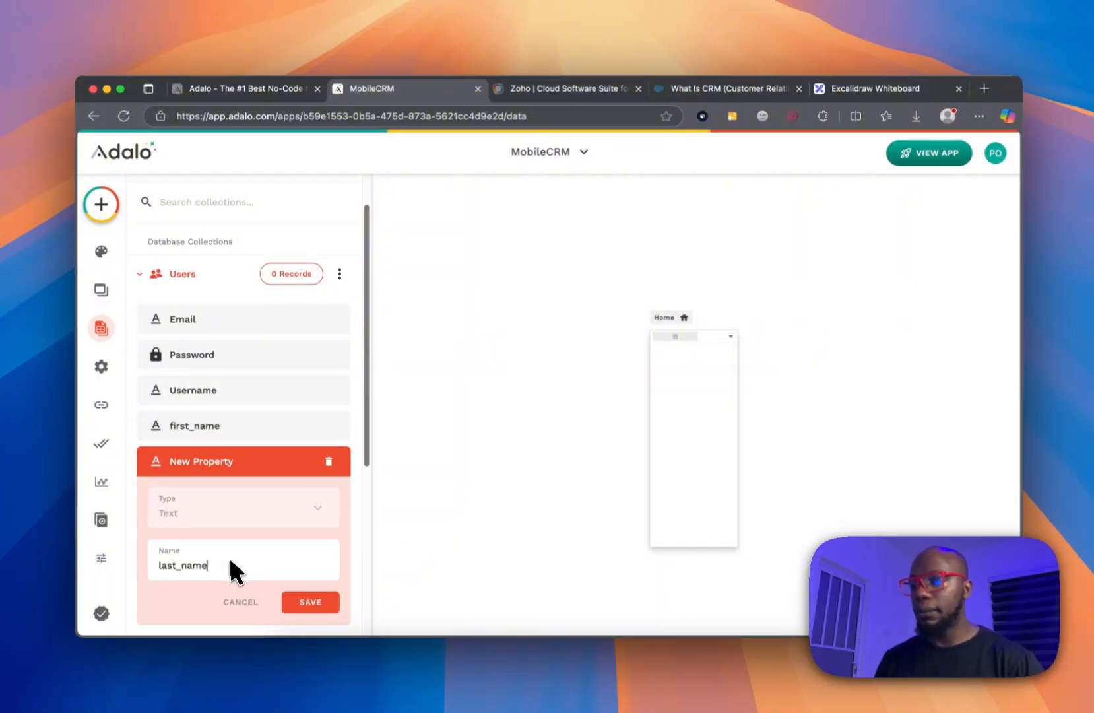
{"action": "left_click", "coordinate": [330, 602]}
Draft a Number property named phone, then choose to delete it.
{"action": "left_click", "coordinate": [227, 495]}
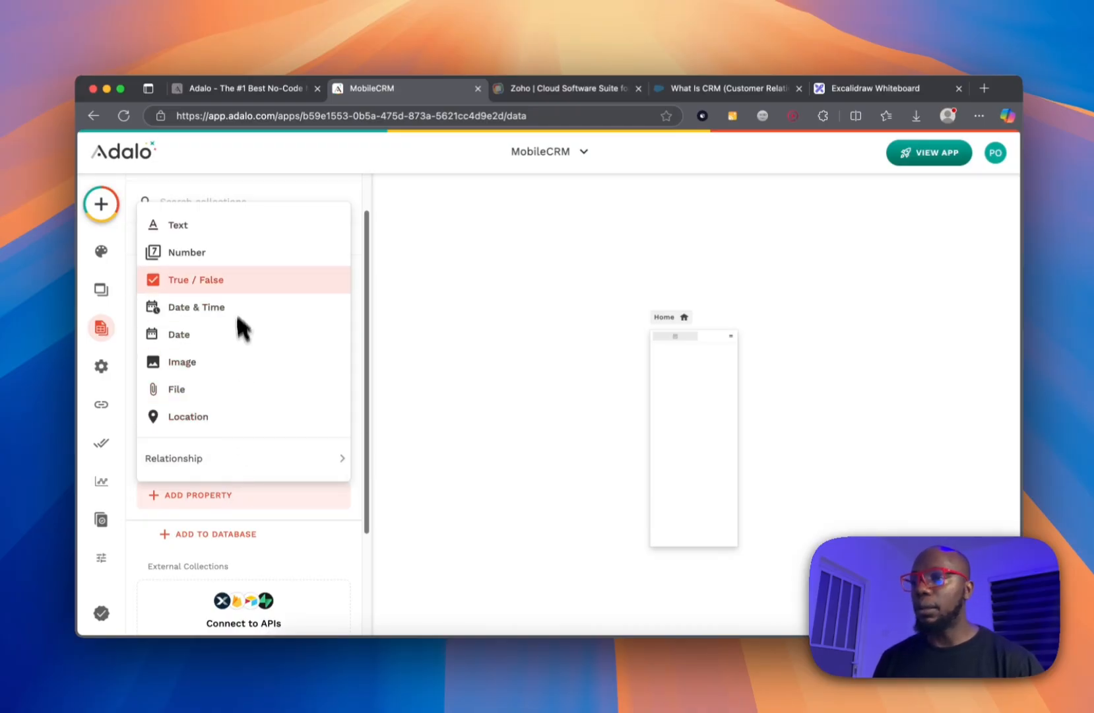
{"action": "left_click", "coordinate": [222, 257]}
{"action": "triple_click", "coordinate": [229, 597]}
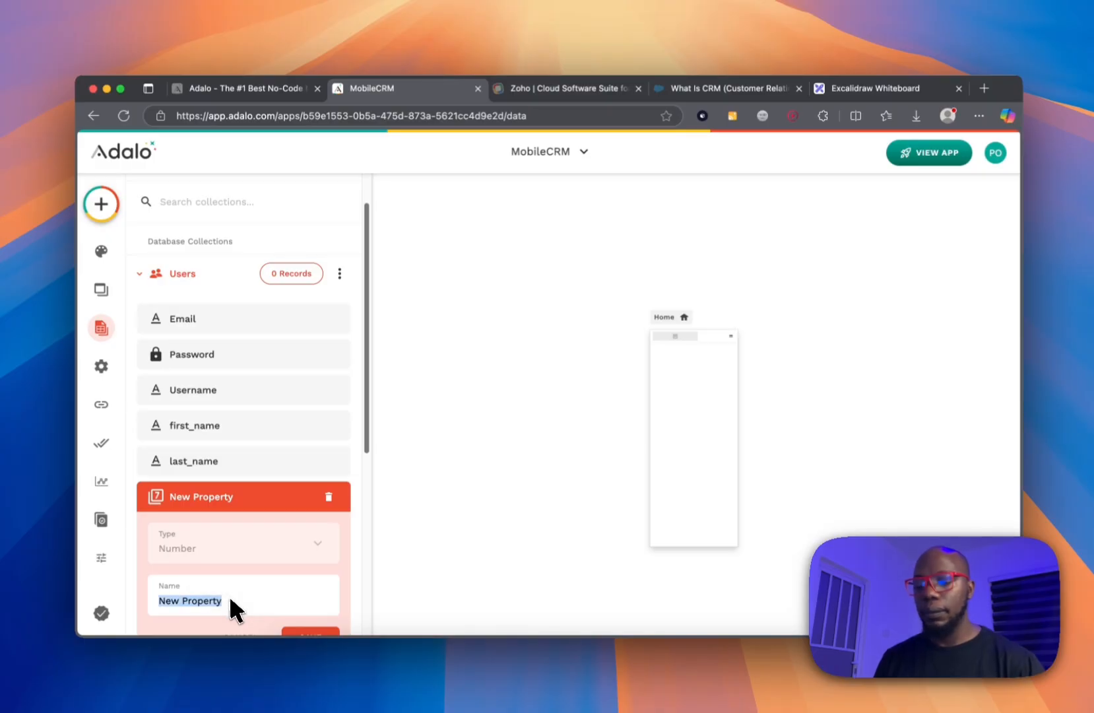
{"action": "type", "text": "phone"}
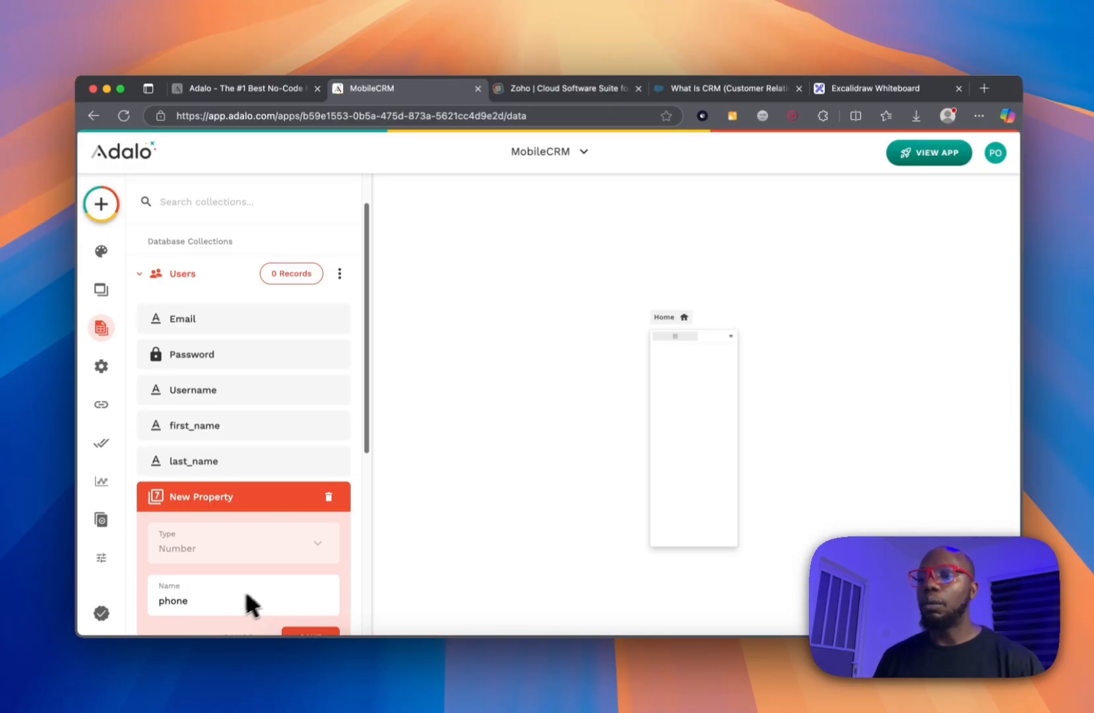
{"action": "scroll", "coordinate": [268, 572], "scroll_direction": "down", "scroll_amount": 3}
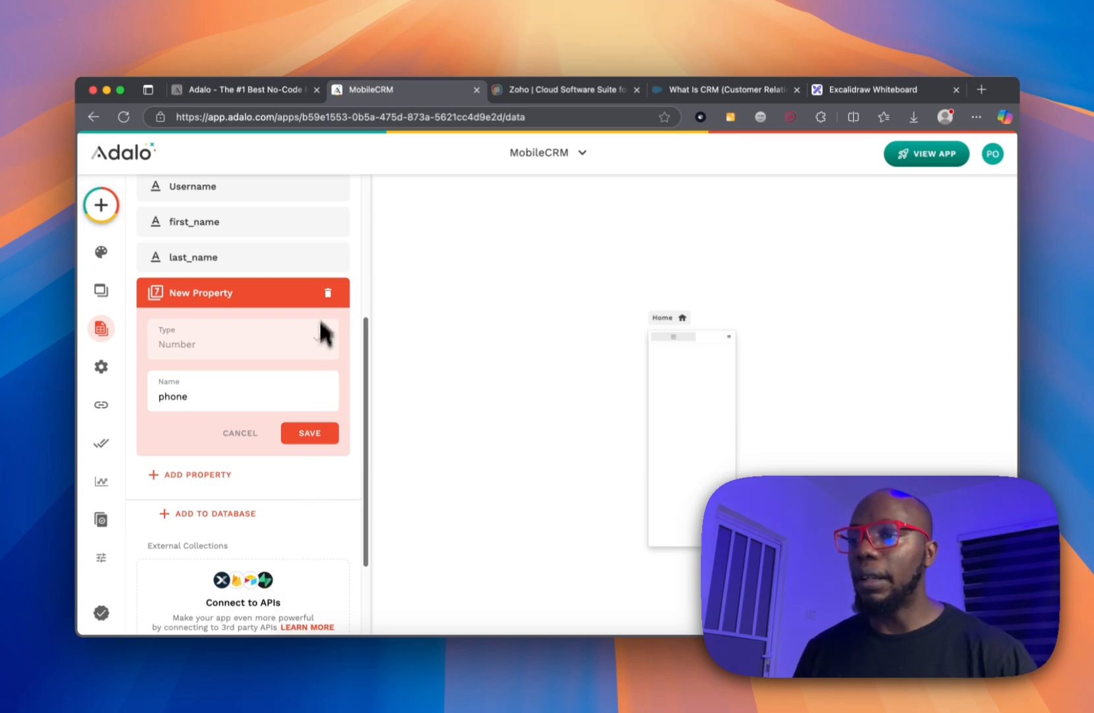
{"action": "left_click", "coordinate": [328, 292]}
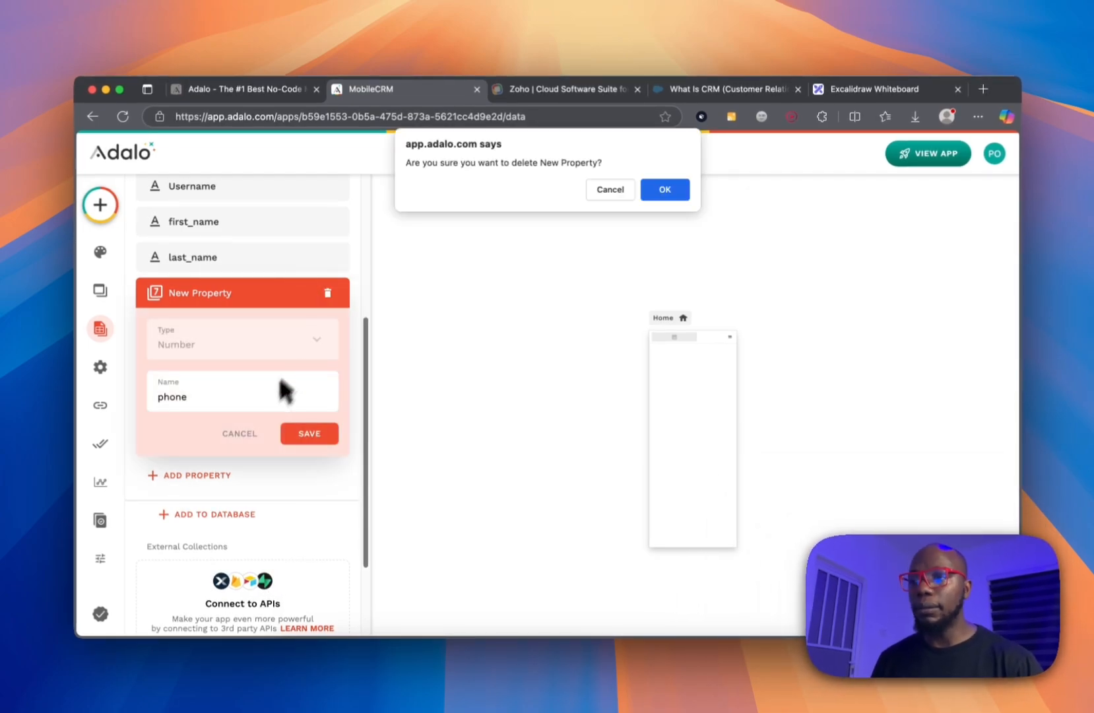
Confirm deleting the phone number property and add a text property named phone_number.
{"action": "left_click", "coordinate": [685, 202]}
{"action": "left_click", "coordinate": [210, 357]}
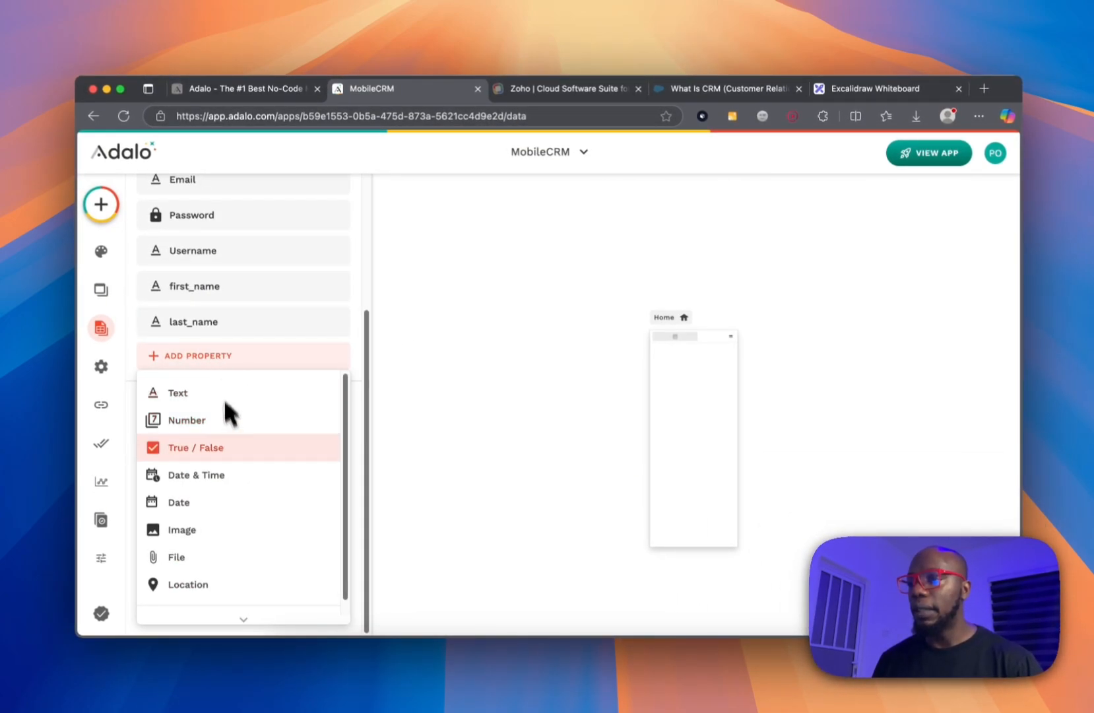
{"action": "left_click", "coordinate": [225, 395]}
{"action": "double_click", "coordinate": [239, 403]}
{"action": "key", "text": "super+a"}
{"action": "type", "text": "phone_number"}
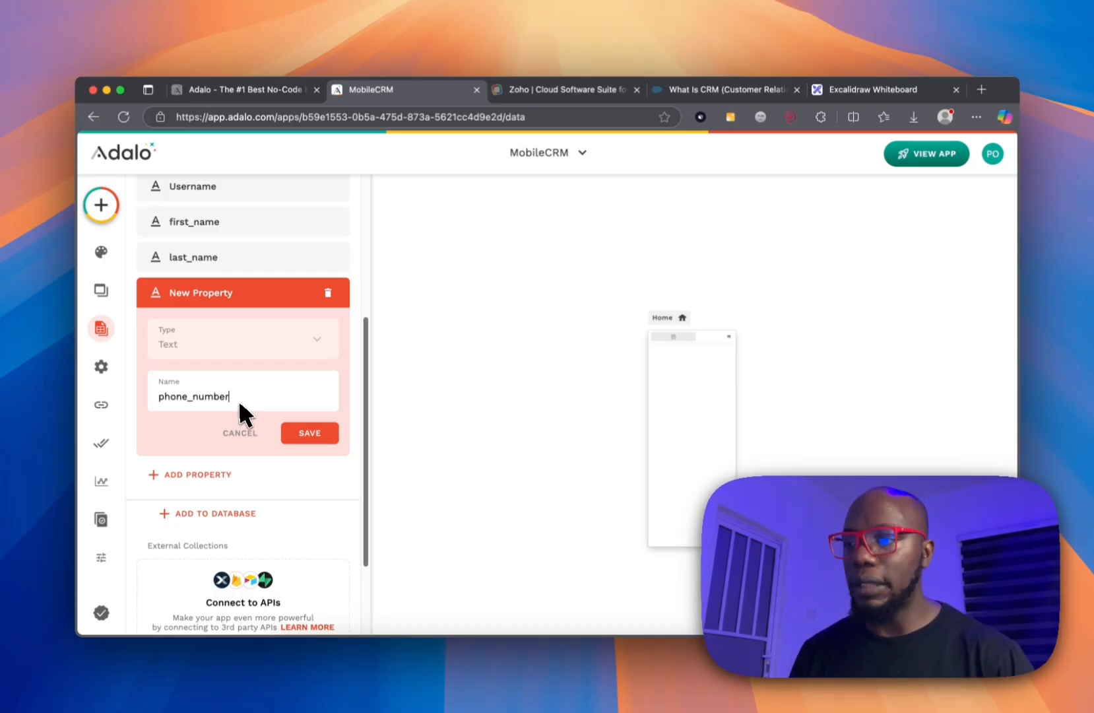
{"action": "left_click", "coordinate": [297, 435]}
Add a text property named role, then dismiss another property-type menu without adding anything.
{"action": "left_click", "coordinate": [208, 367]}
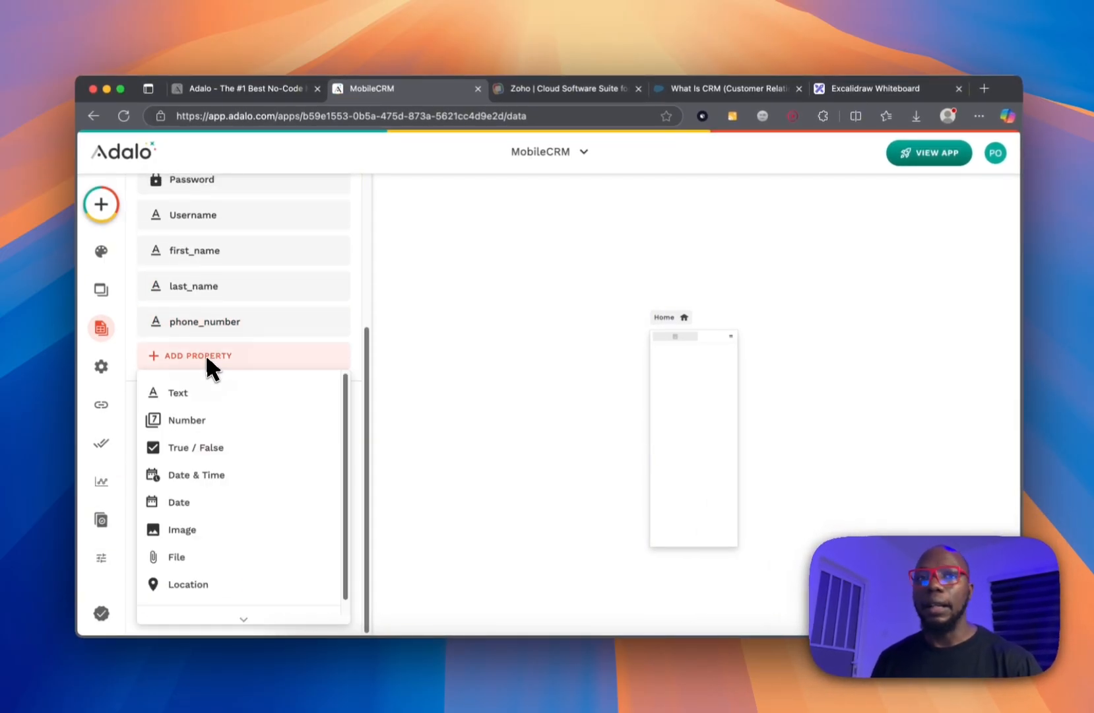
{"action": "left_click", "coordinate": [220, 393]}
{"action": "triple_click", "coordinate": [231, 460]}
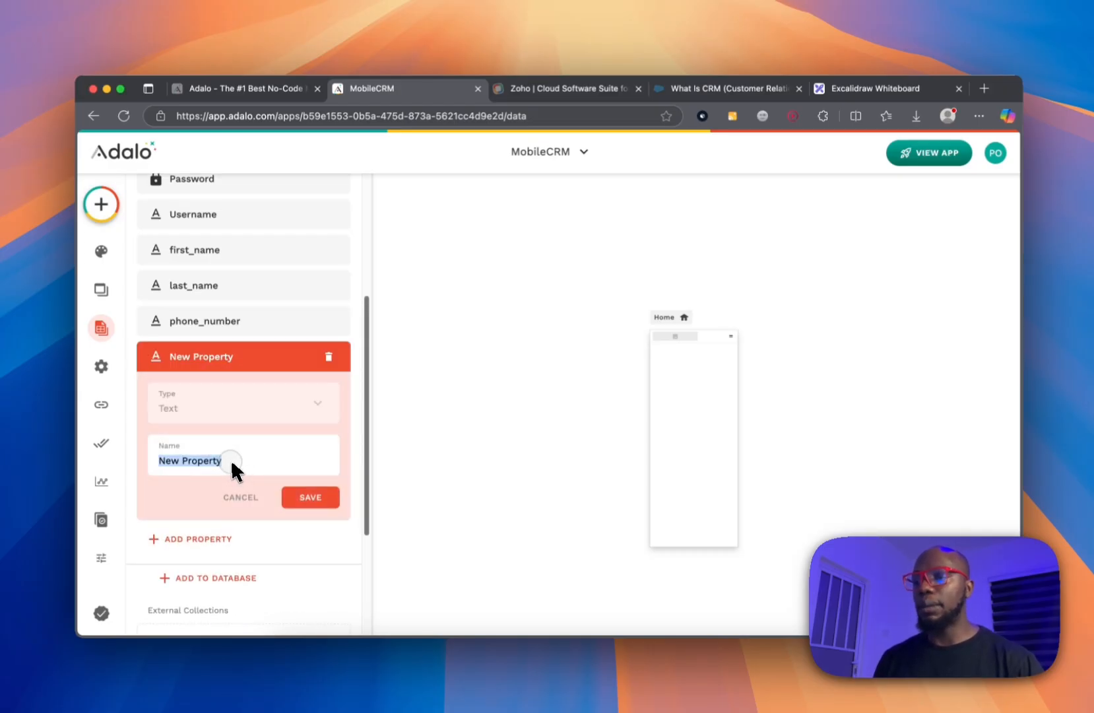
{"action": "type", "text": "tole"}
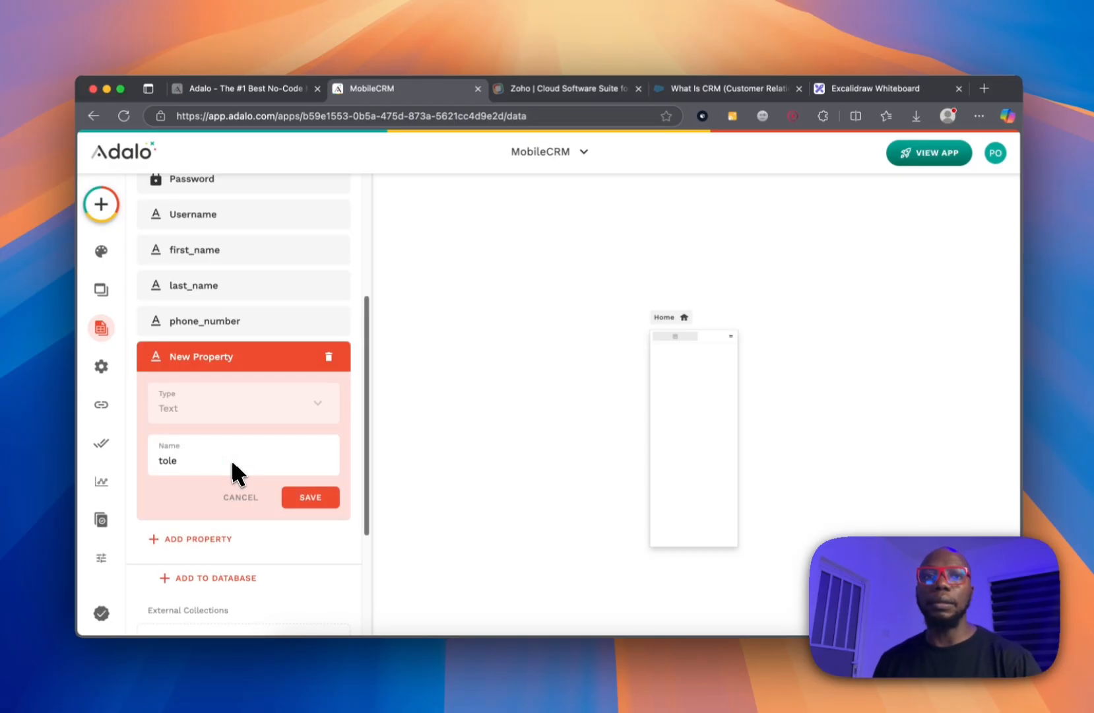
{"action": "key", "text": "BackSpace"}
{"action": "key", "text": "BackSpace"}
{"action": "key", "text": "BackSpace"}
{"action": "key", "text": "BackSpace"}
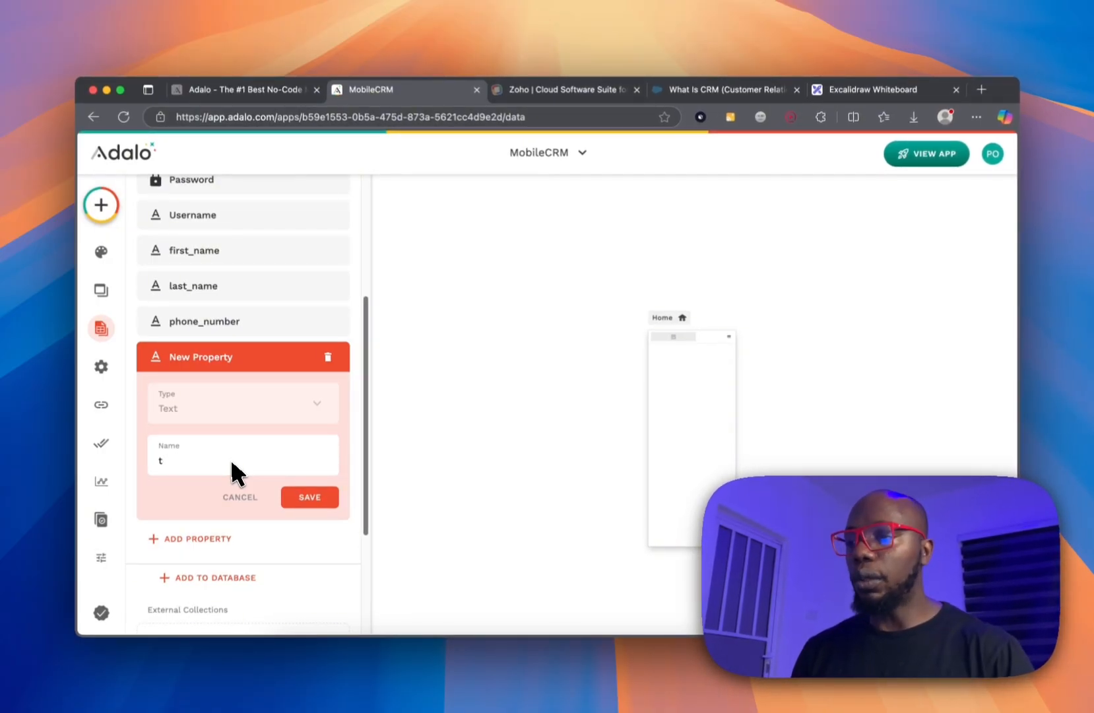
{"action": "type", "text": "role"}
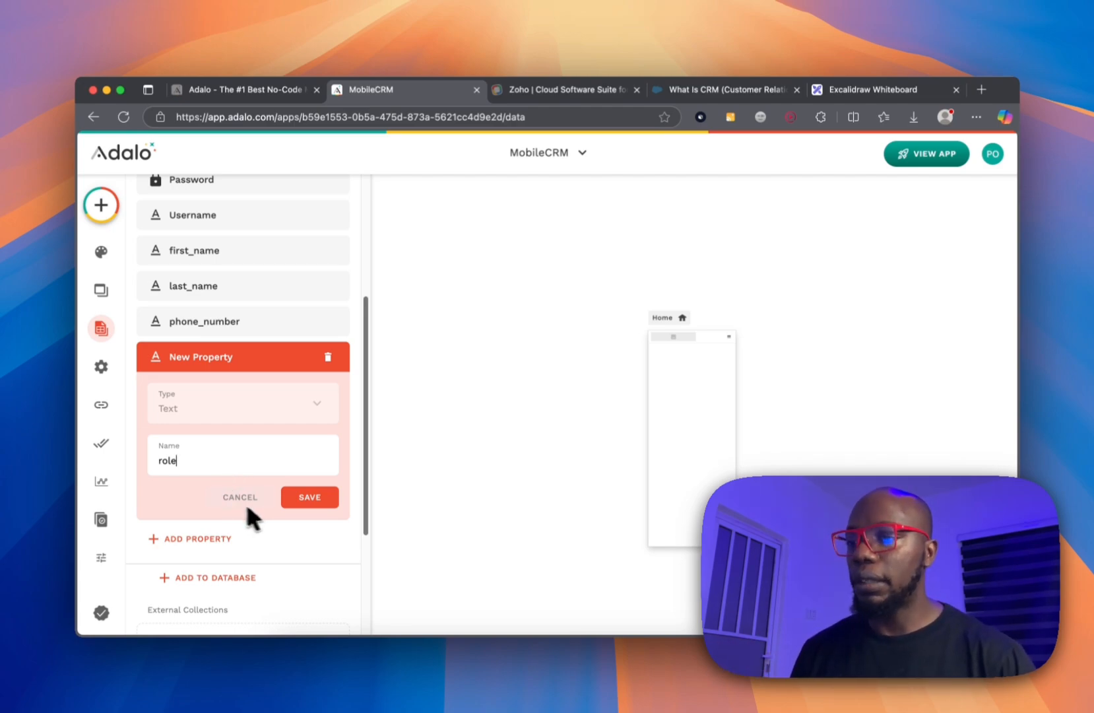
{"action": "left_click", "coordinate": [291, 499]}
{"action": "left_click", "coordinate": [210, 388]}
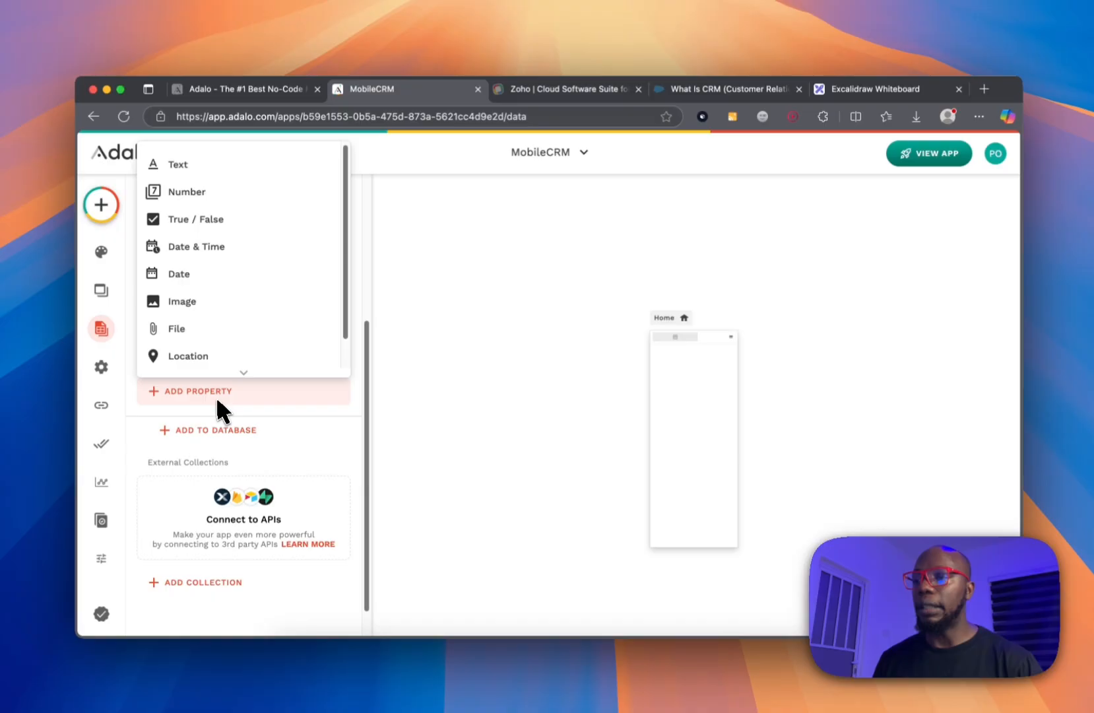
{"action": "scroll", "coordinate": [199, 198], "scroll_direction": "down", "scroll_amount": 2}
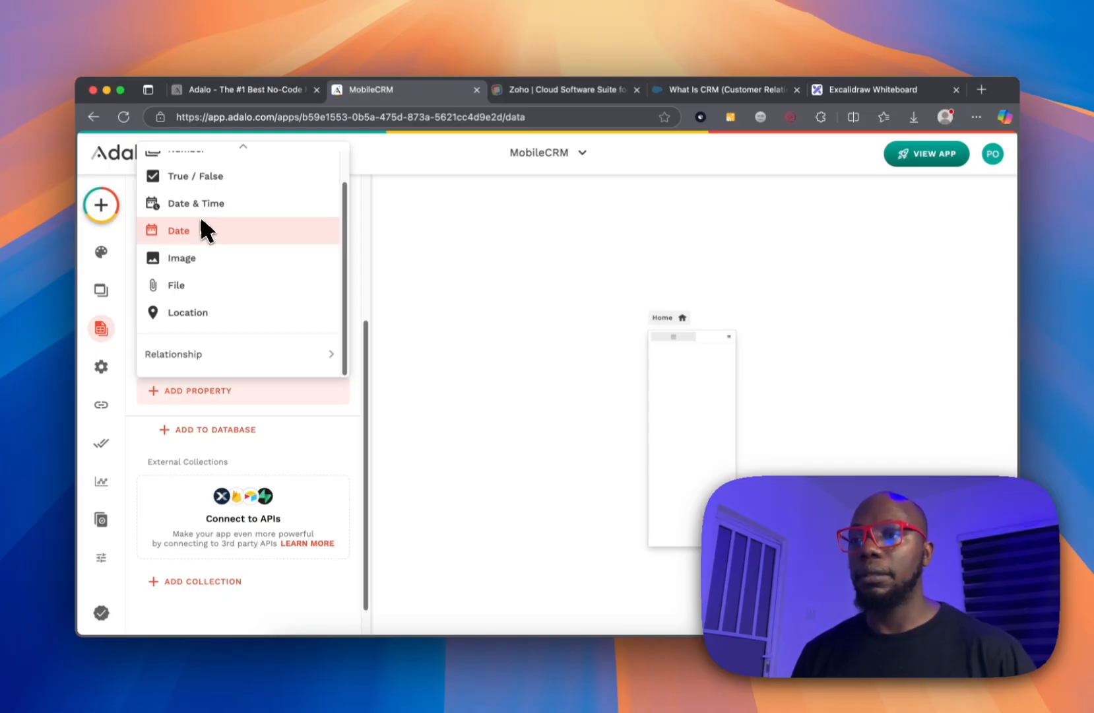
{"action": "left_click", "coordinate": [55, 323]}
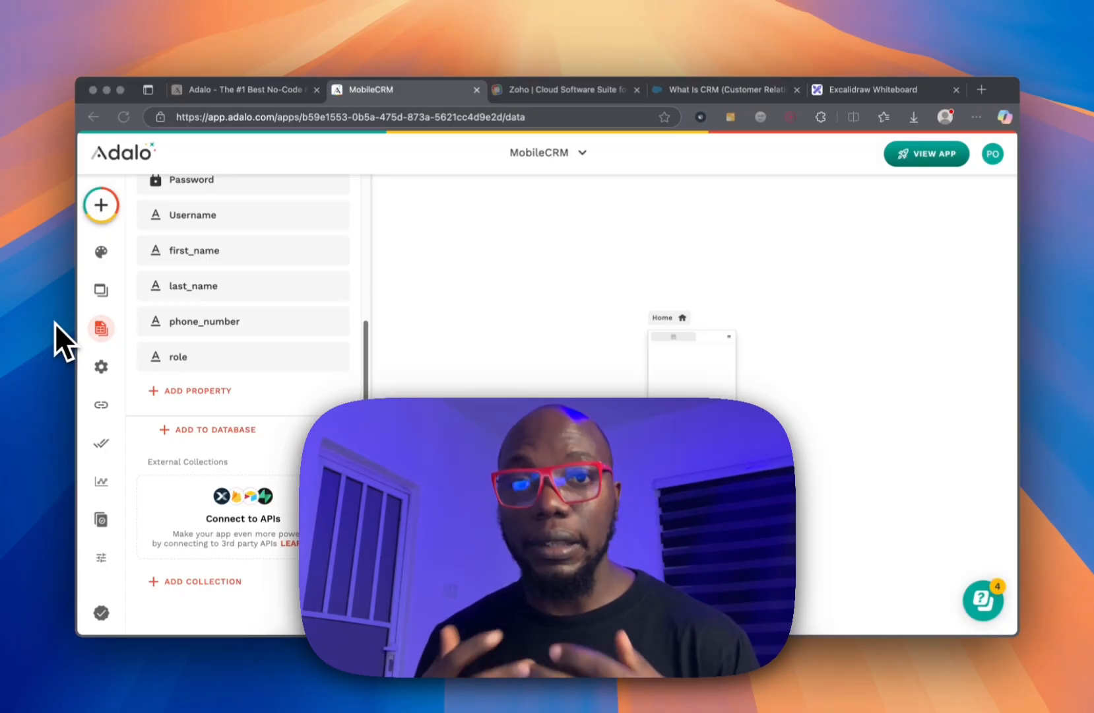
Create a new database collection named 'Contact' with a capital C.
{"action": "mouse_move", "coordinate": [55, 259]}
{"action": "scroll", "coordinate": [171, 262], "scroll_direction": "up", "scroll_amount": 5}
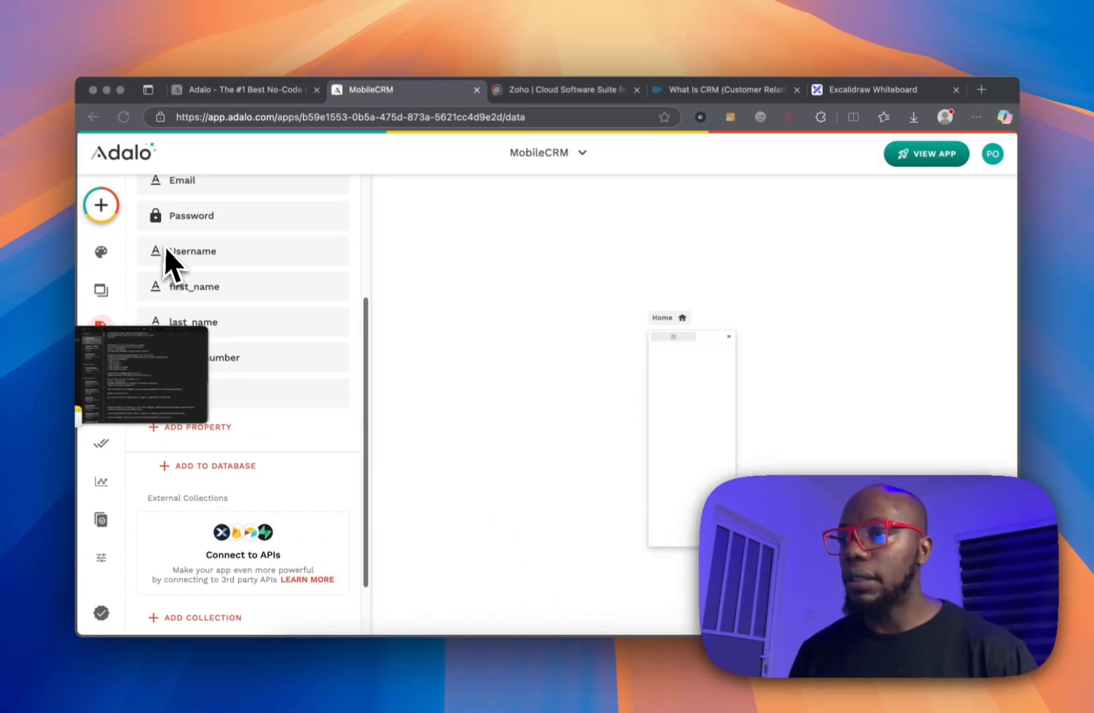
{"action": "scroll", "coordinate": [254, 343], "scroll_direction": "down", "scroll_amount": 6}
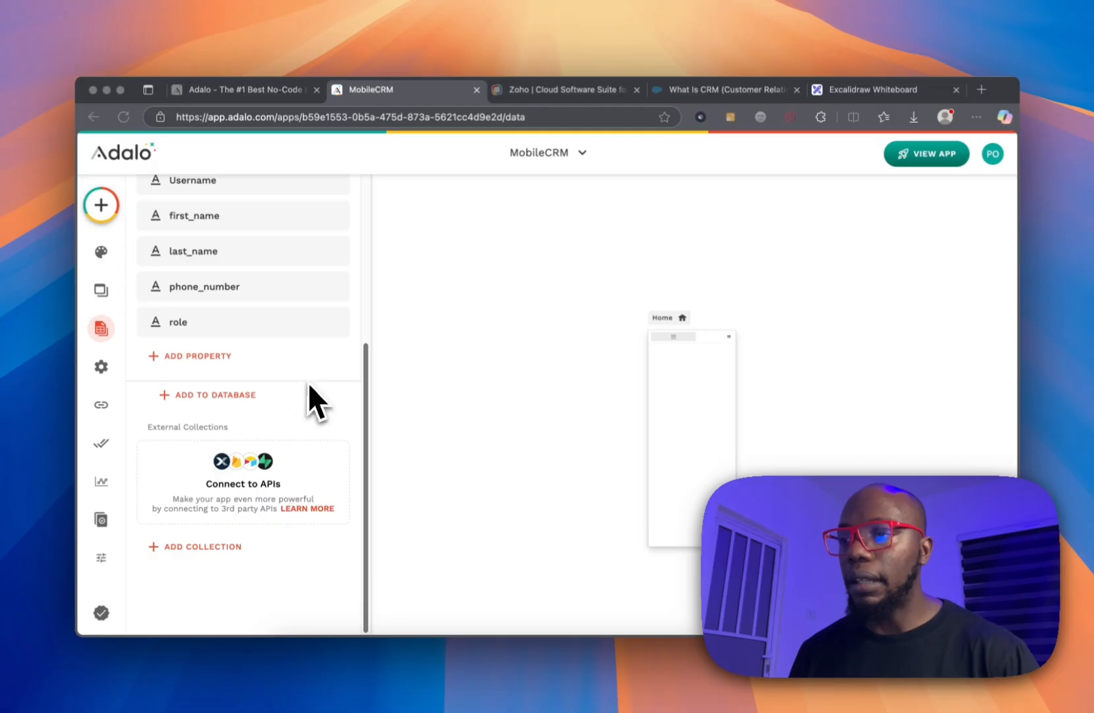
{"action": "left_click", "coordinate": [244, 399]}
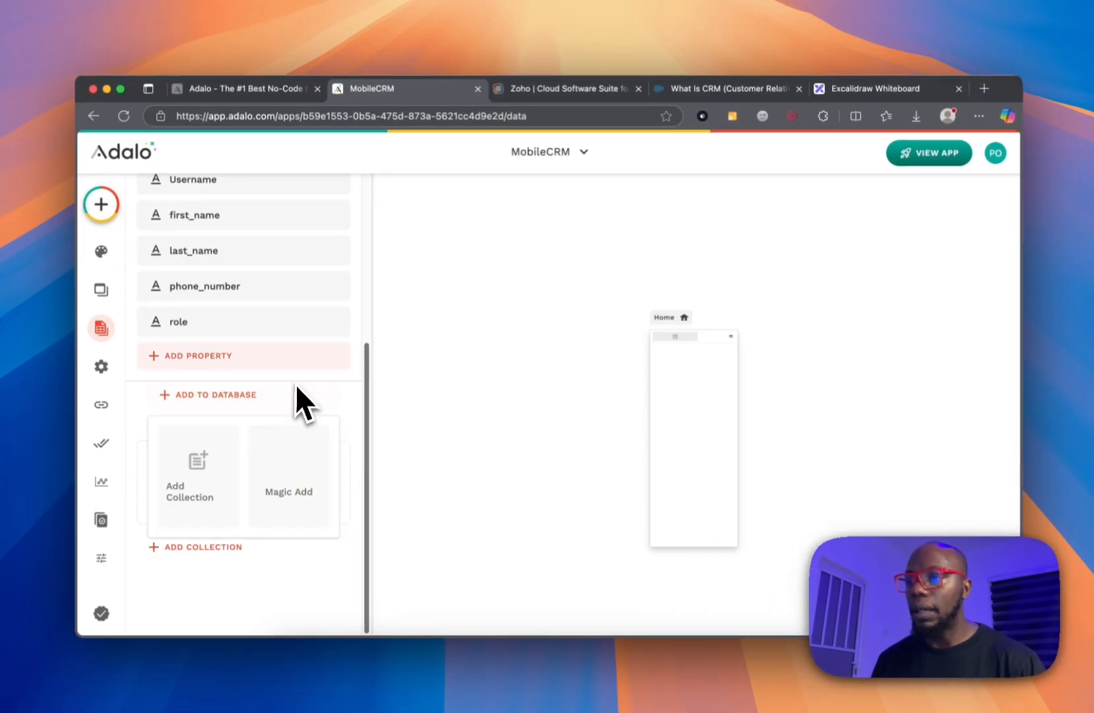
{"action": "left_click", "coordinate": [194, 492]}
{"action": "type", "text": "co"}
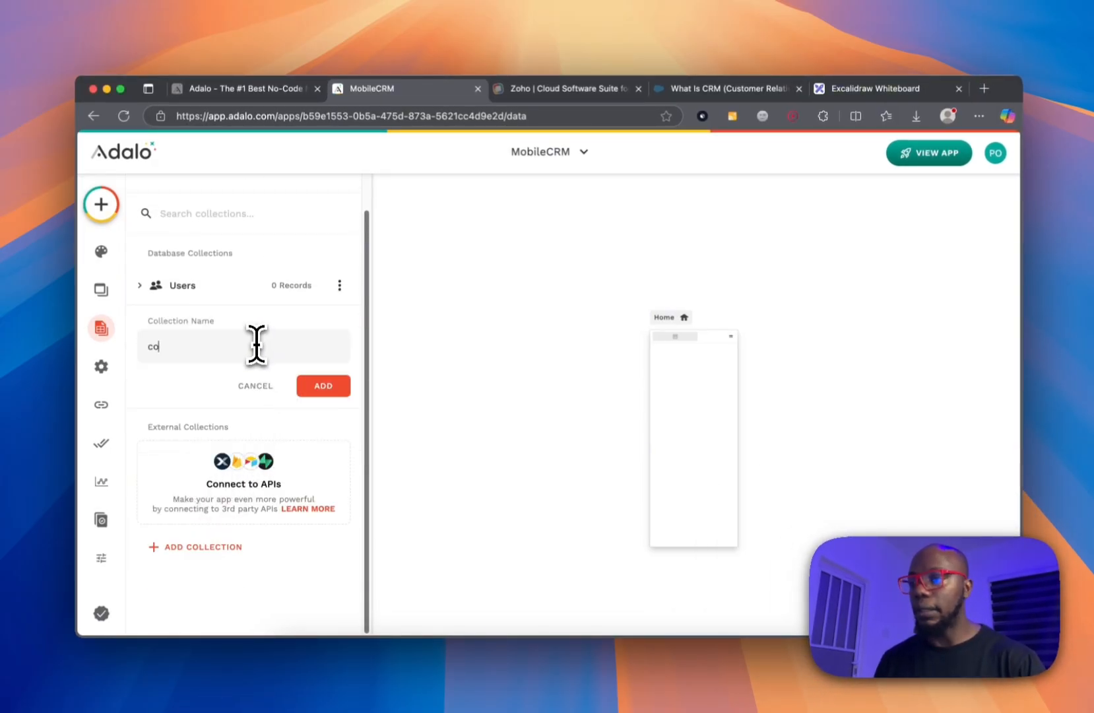
{"action": "type", "text": "ntact"}
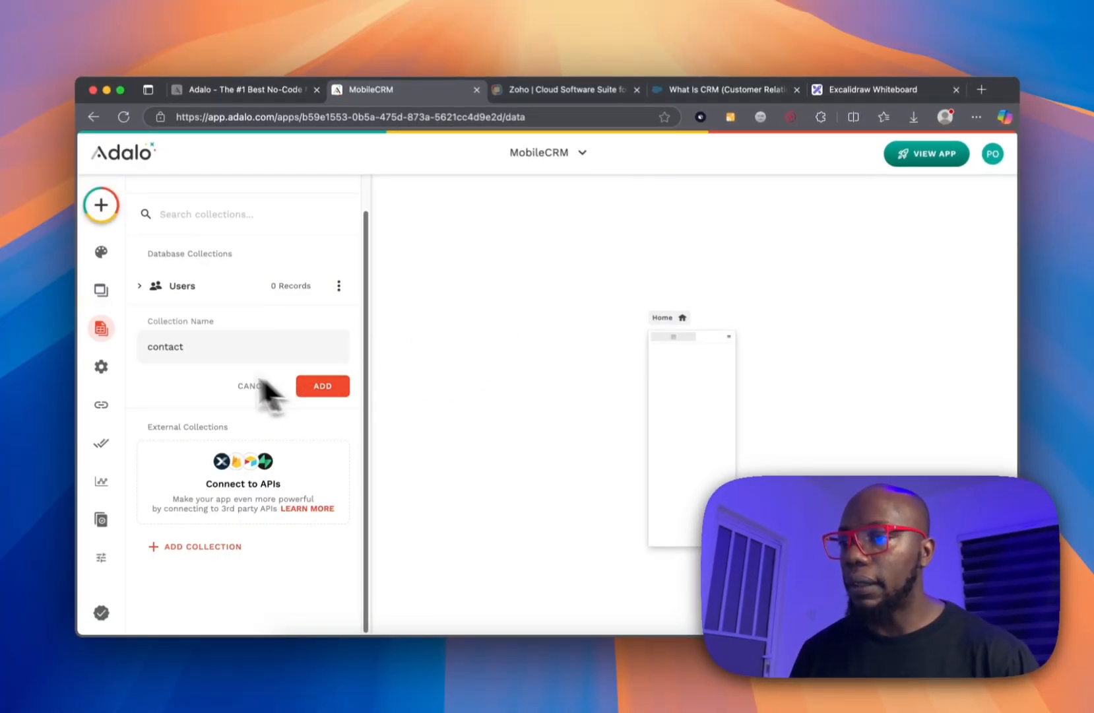
{"action": "left_click", "coordinate": [157, 347]}
{"action": "key", "text": "BackSpace"}
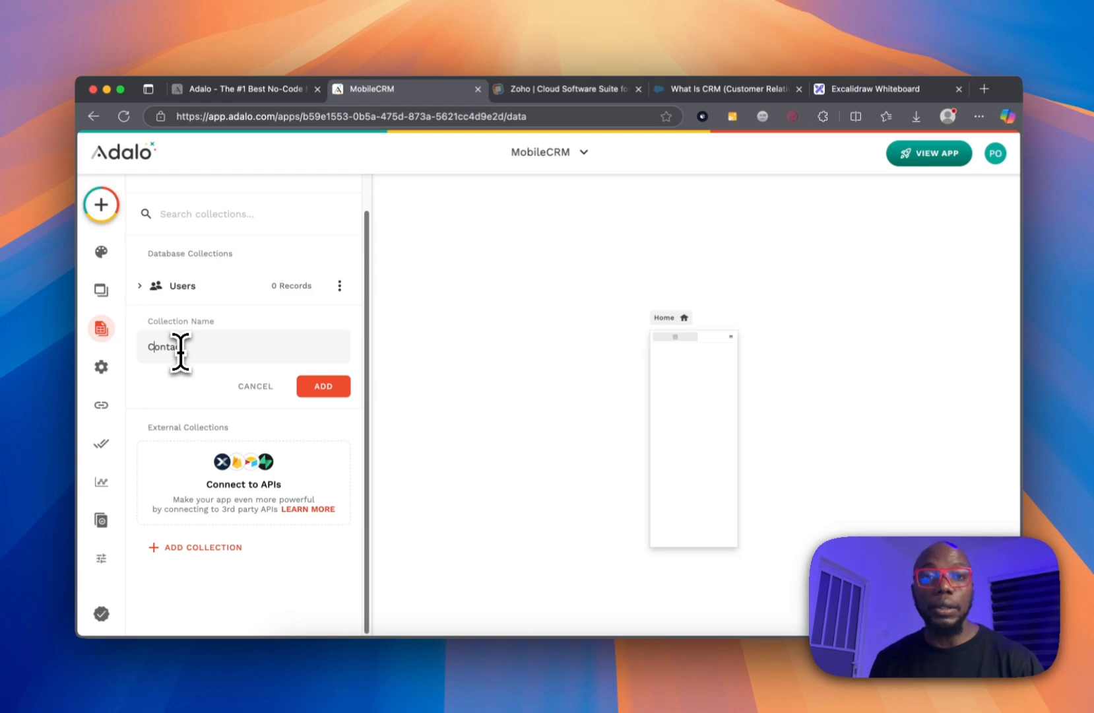
{"action": "left_click", "coordinate": [327, 388]}
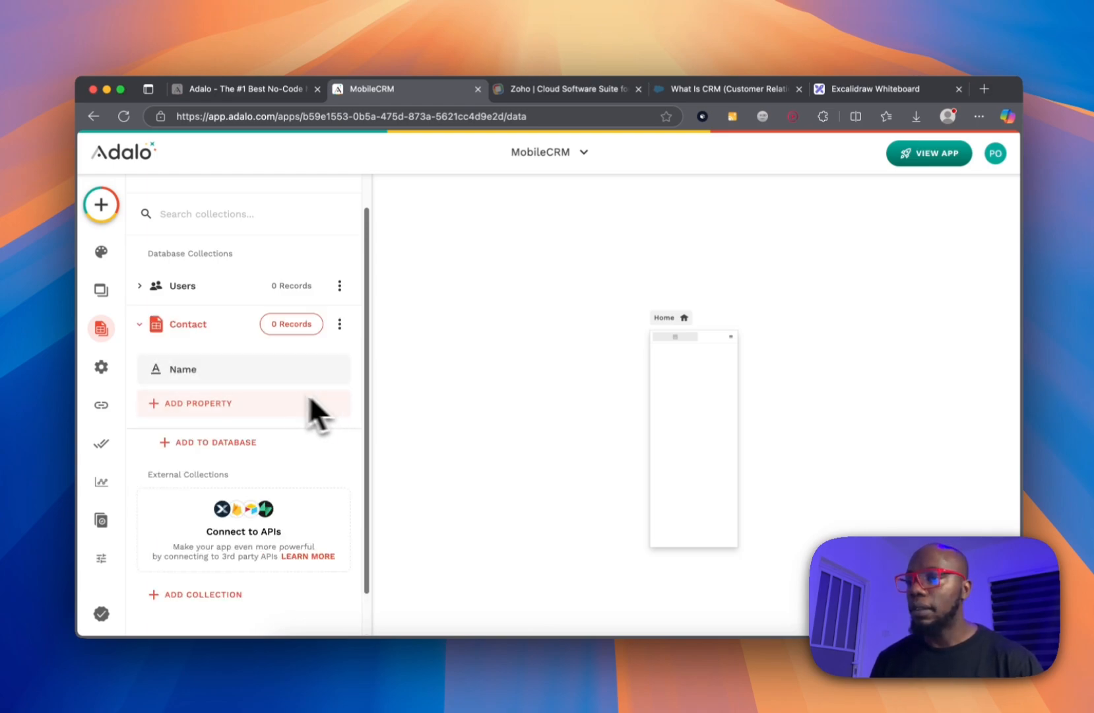
Rename Contact's Name property to first_name and add a last_name text property.
{"action": "left_click", "coordinate": [202, 374]}
{"action": "double_click", "coordinate": [189, 464]}
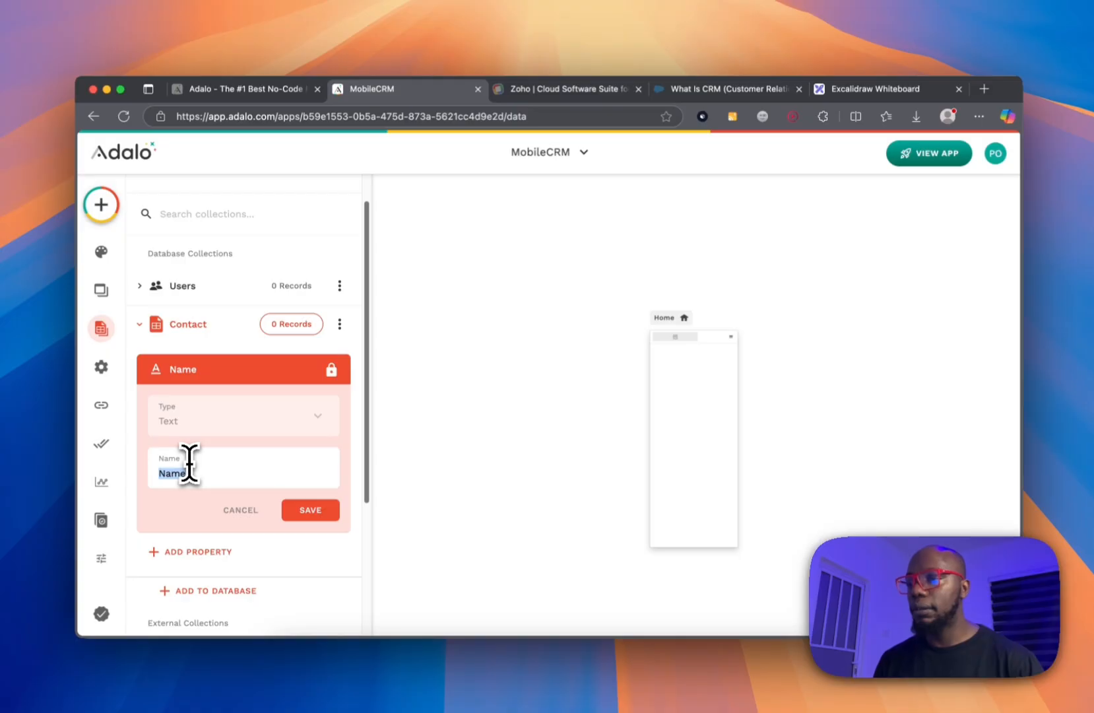
{"action": "type", "text": "first"}
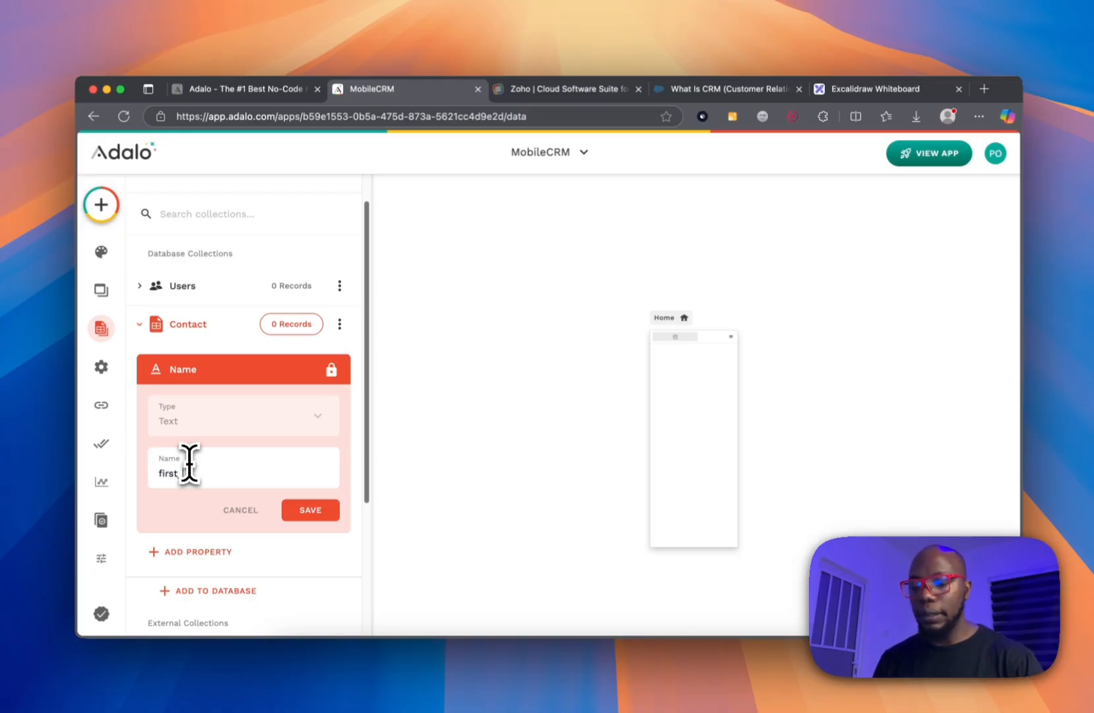
{"action": "type", "text": "_name"}
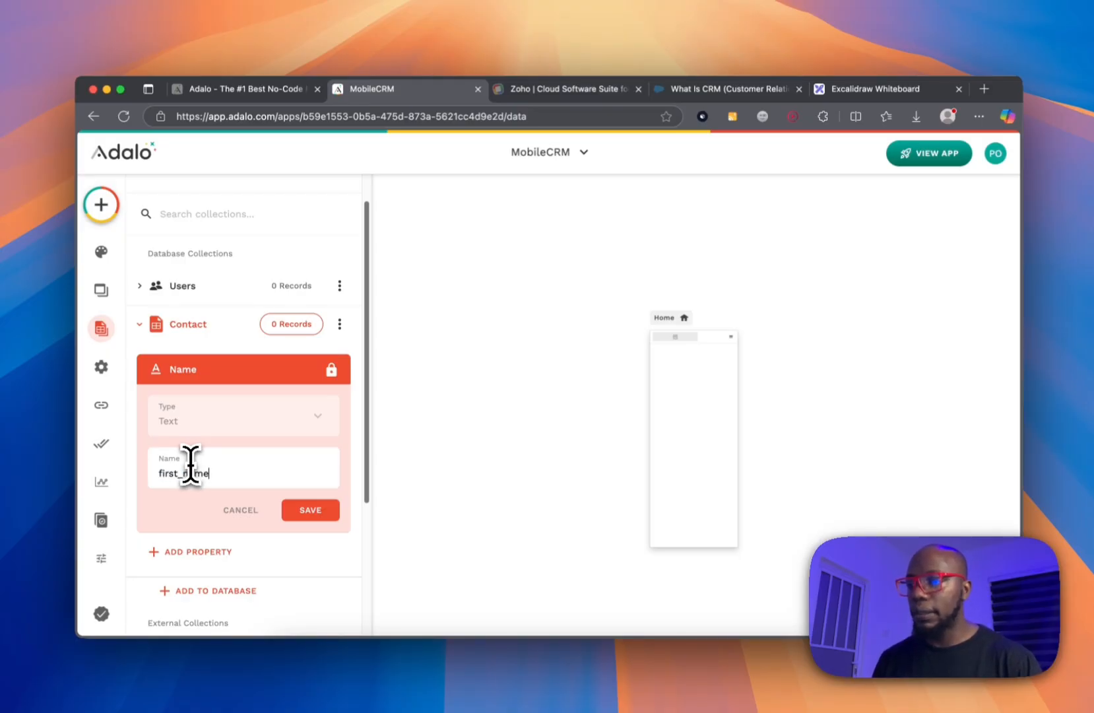
{"action": "left_click", "coordinate": [291, 509]}
{"action": "left_click", "coordinate": [209, 412]}
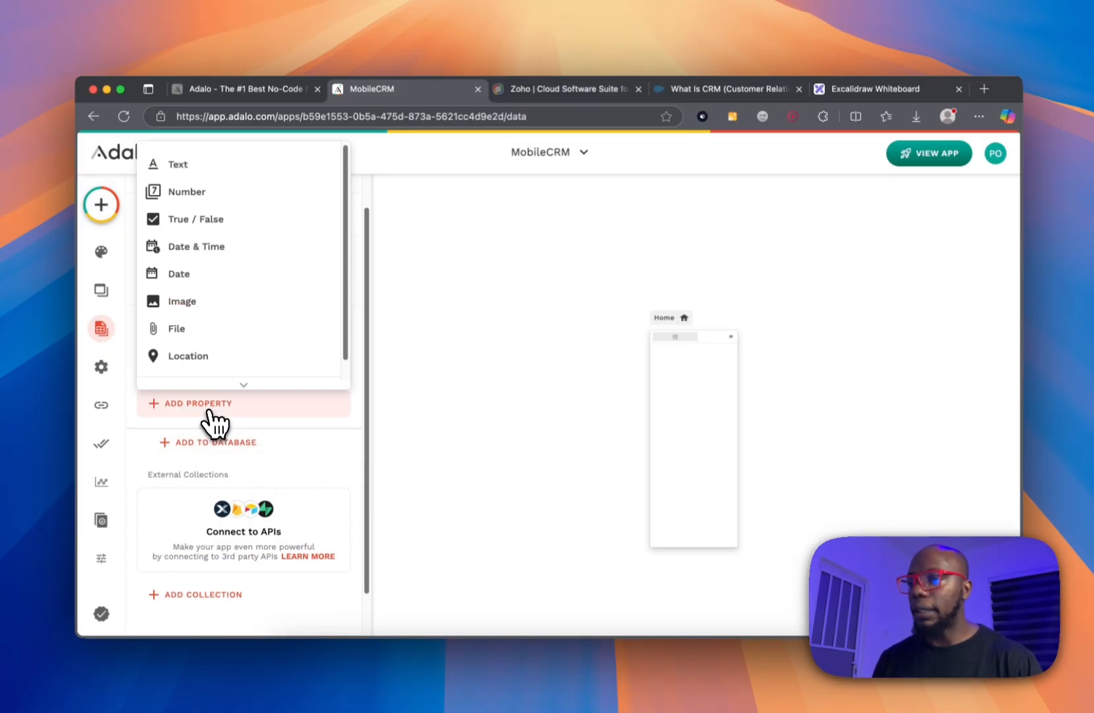
{"action": "left_click", "coordinate": [195, 169]}
{"action": "left_click", "coordinate": [210, 503]}
{"action": "type", "text": "last_nam"}
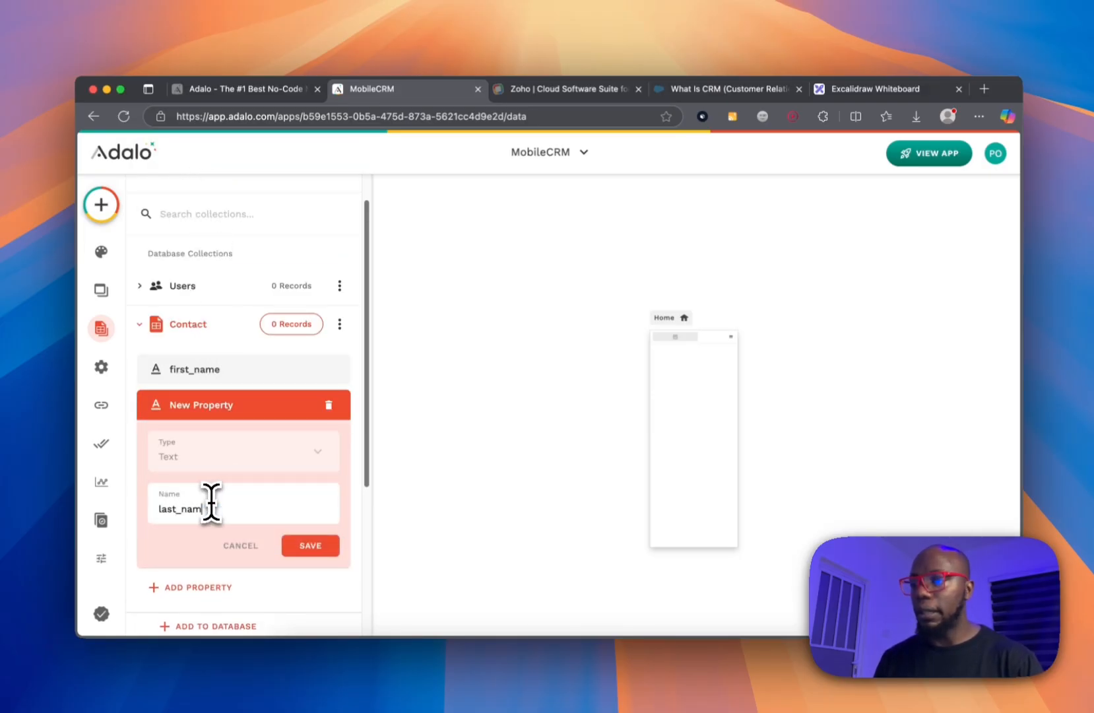
{"action": "type", "text": "e"}
{"action": "left_click", "coordinate": [302, 549]}
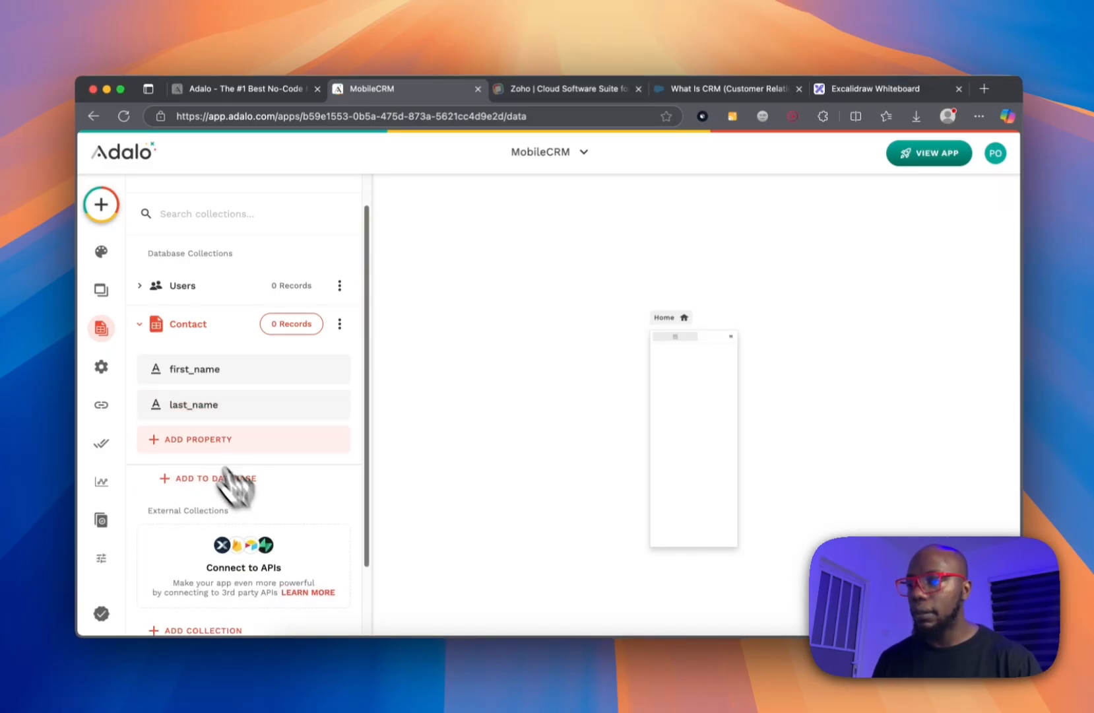
Add email and phone_number text properties to Contact.
{"action": "left_click", "coordinate": [191, 437]}
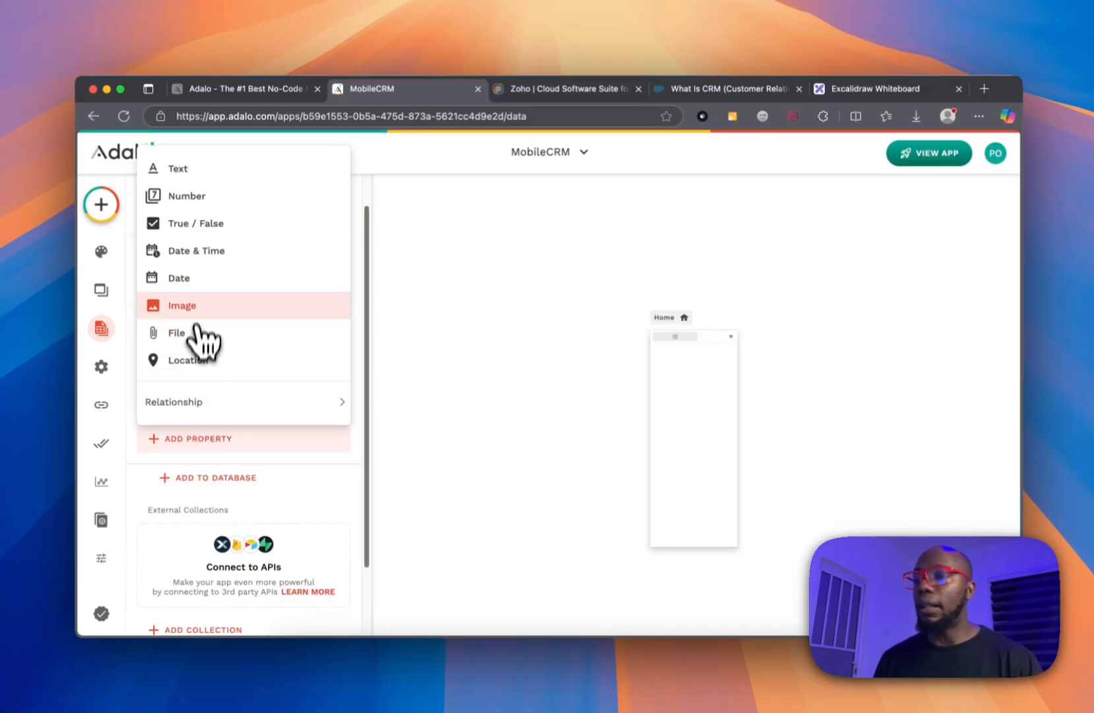
{"action": "left_click", "coordinate": [232, 170]}
{"action": "triple_click", "coordinate": [240, 545]}
{"action": "type", "text": "email"}
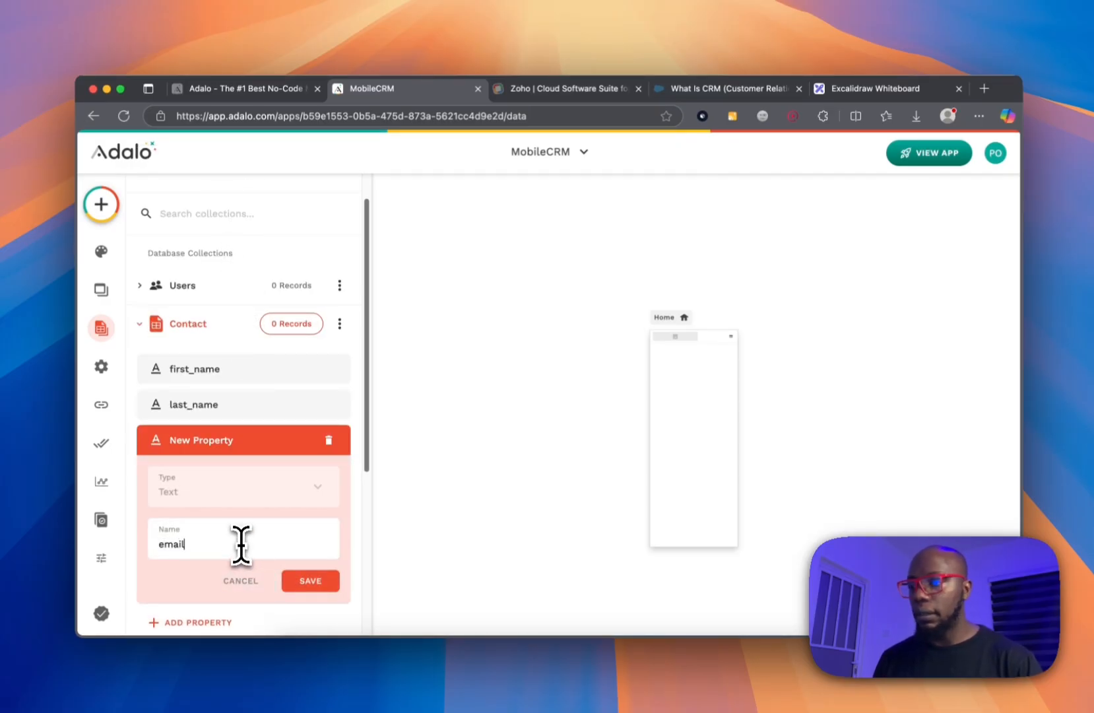
{"action": "left_click", "coordinate": [294, 580]}
{"action": "left_click", "coordinate": [206, 474]}
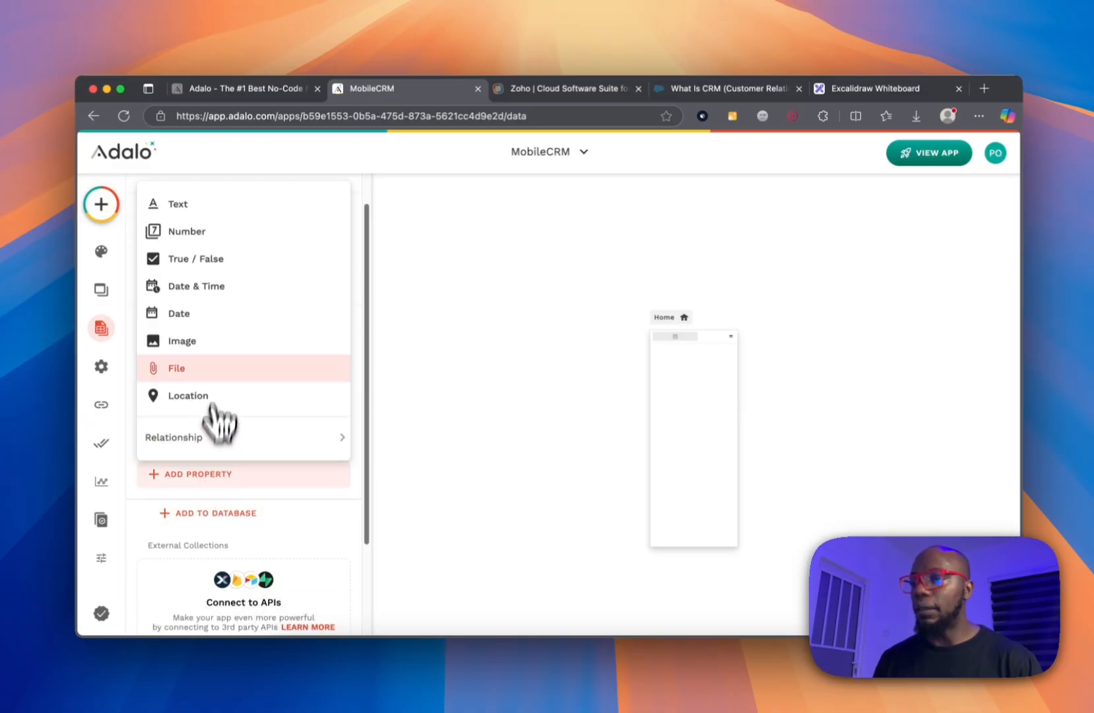
{"action": "left_click", "coordinate": [222, 207]}
{"action": "triple_click", "coordinate": [220, 579]}
{"action": "type", "text": "ph"}
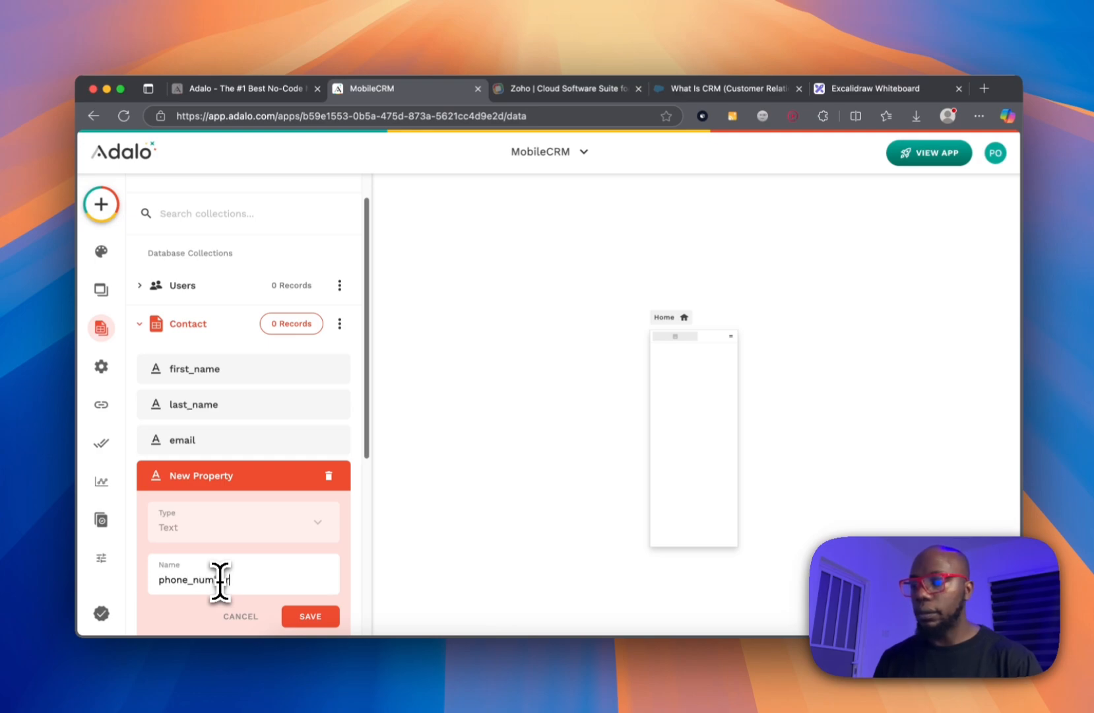
{"action": "type", "text": "one_number"}
{"action": "left_click", "coordinate": [304, 616]}
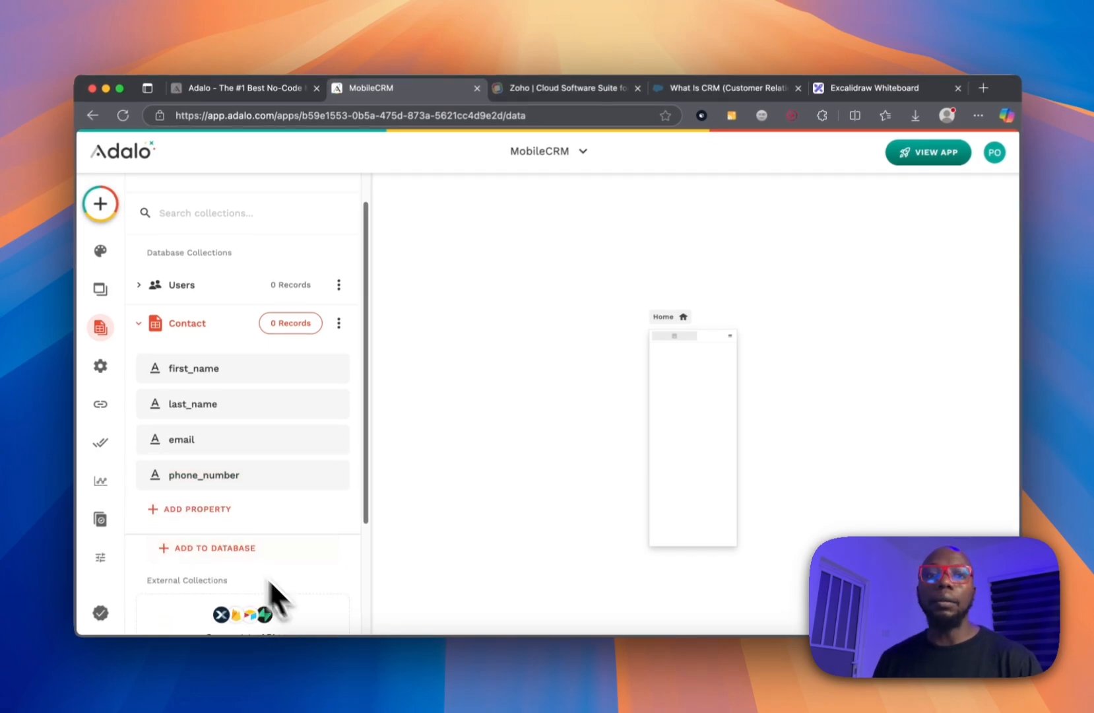
Add a status text property to Contact.
{"action": "left_click", "coordinate": [177, 508]}
{"action": "left_click", "coordinate": [212, 251]}
{"action": "triple_click", "coordinate": [243, 610]}
{"action": "type", "text": "stu"}
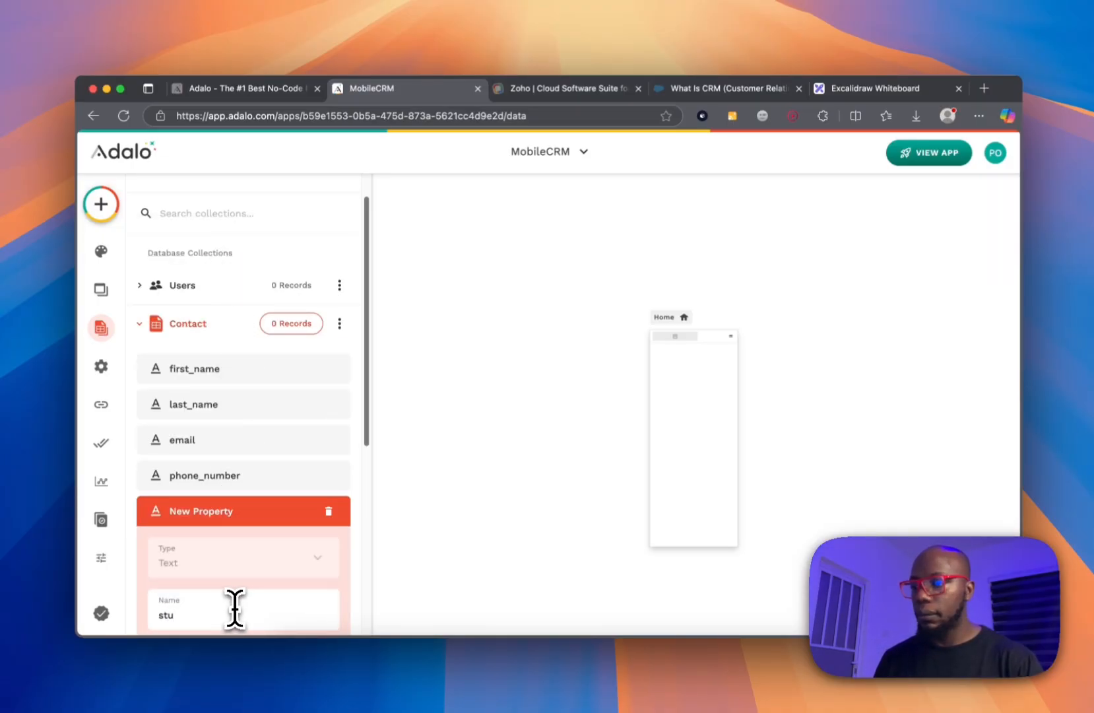
{"action": "key", "text": "BackSpace"}
{"action": "key", "text": "BackSpace"}
{"action": "key", "text": "BackSpace"}
{"action": "key", "text": "BackSpace"}
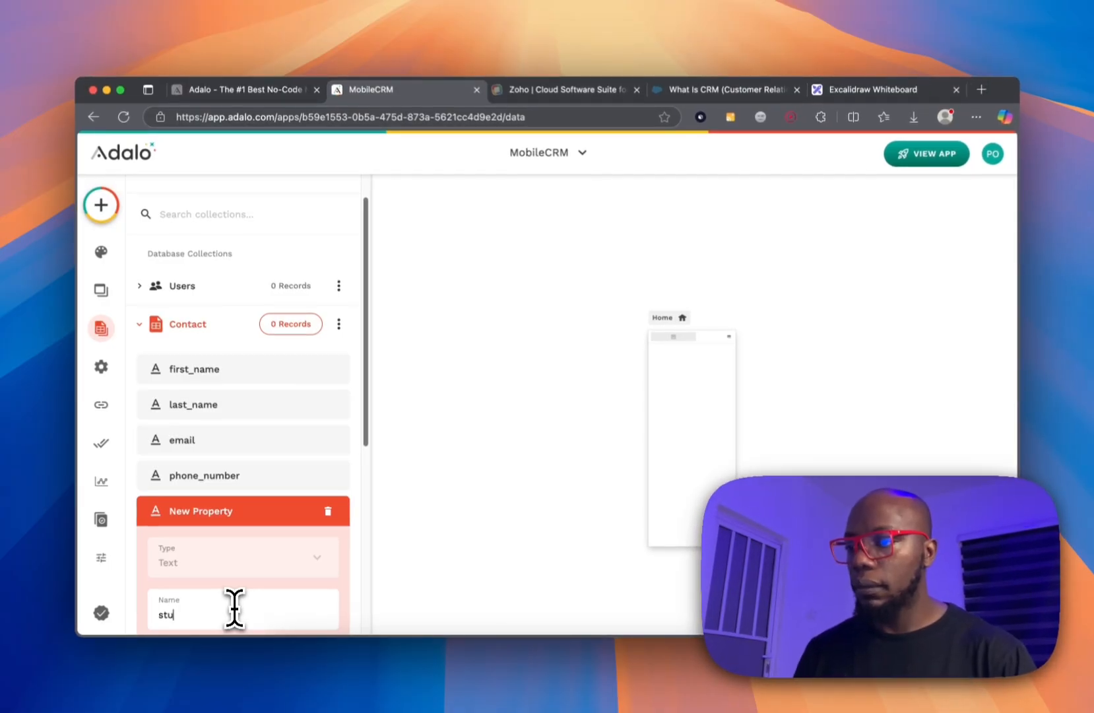
{"action": "type", "text": "at"}
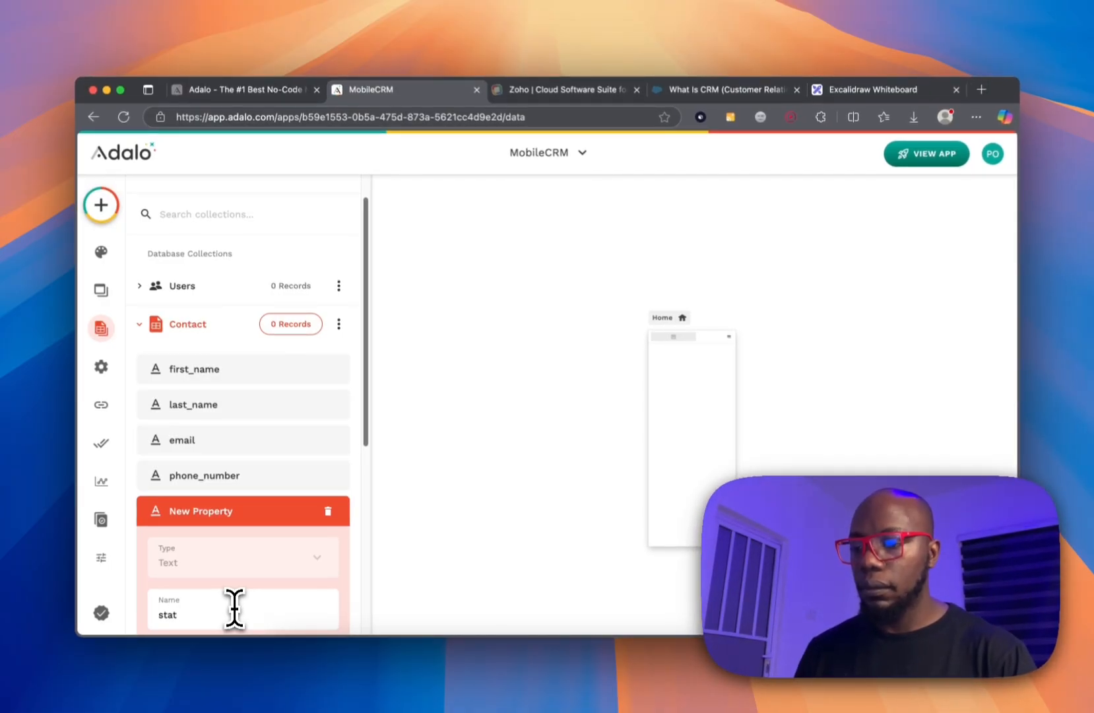
{"action": "type", "text": "us"}
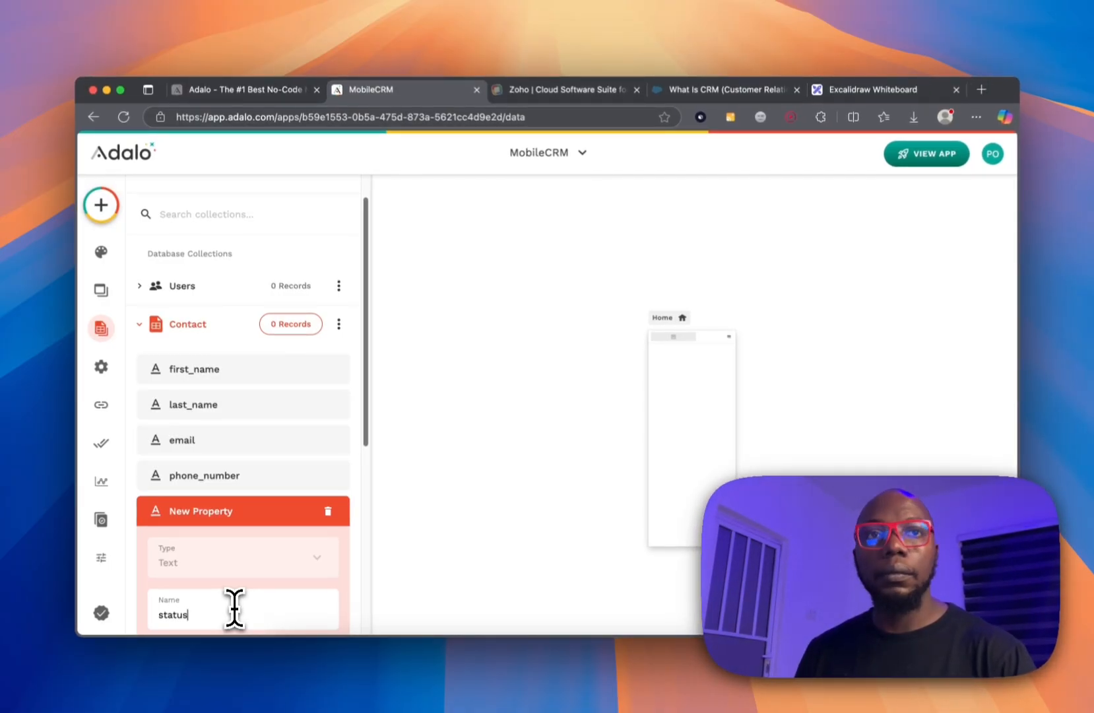
{"action": "scroll", "coordinate": [290, 560], "scroll_direction": "down", "scroll_amount": 3}
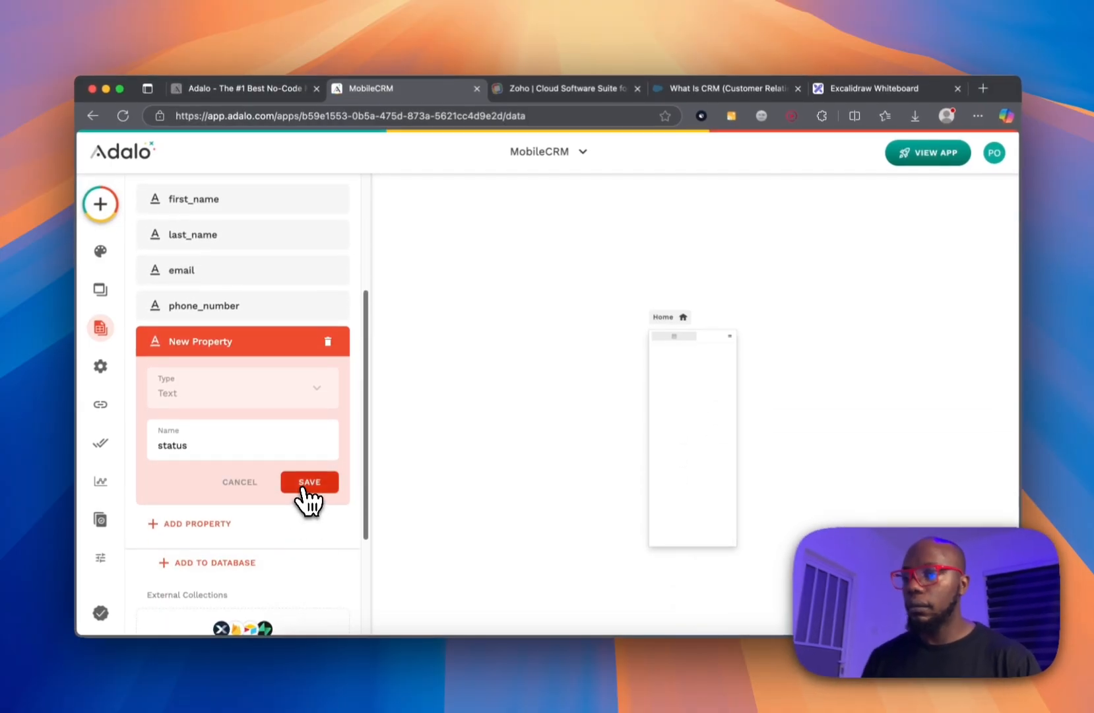
{"action": "left_click", "coordinate": [307, 483]}
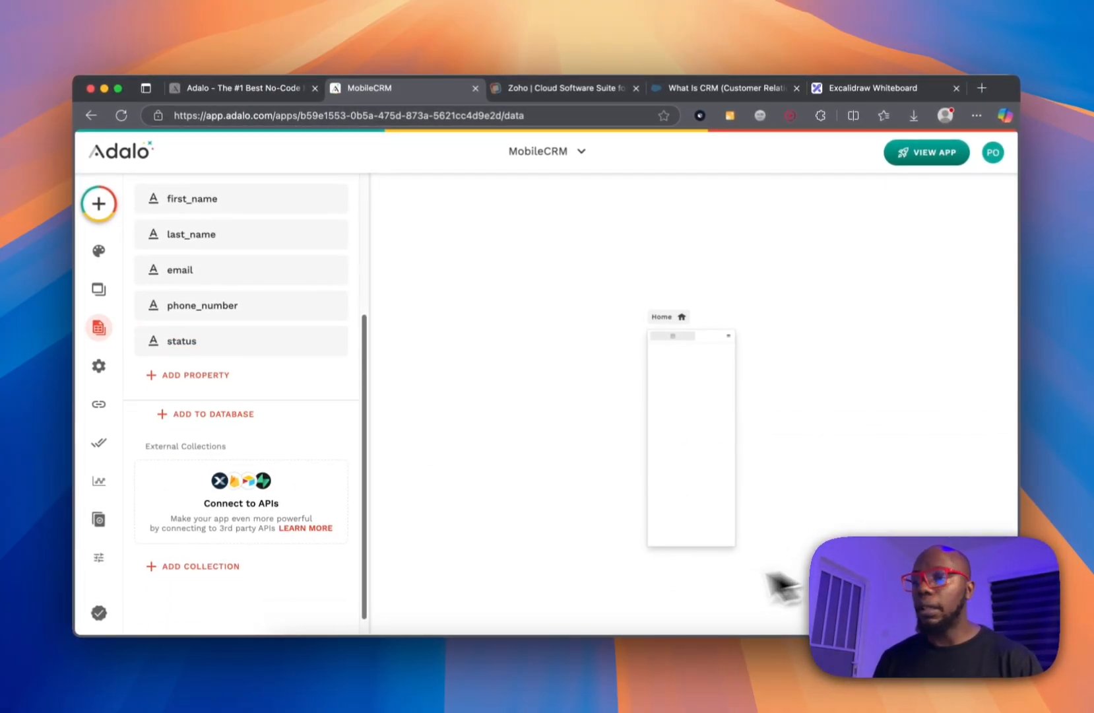
{"action": "left_click", "coordinate": [208, 380]}
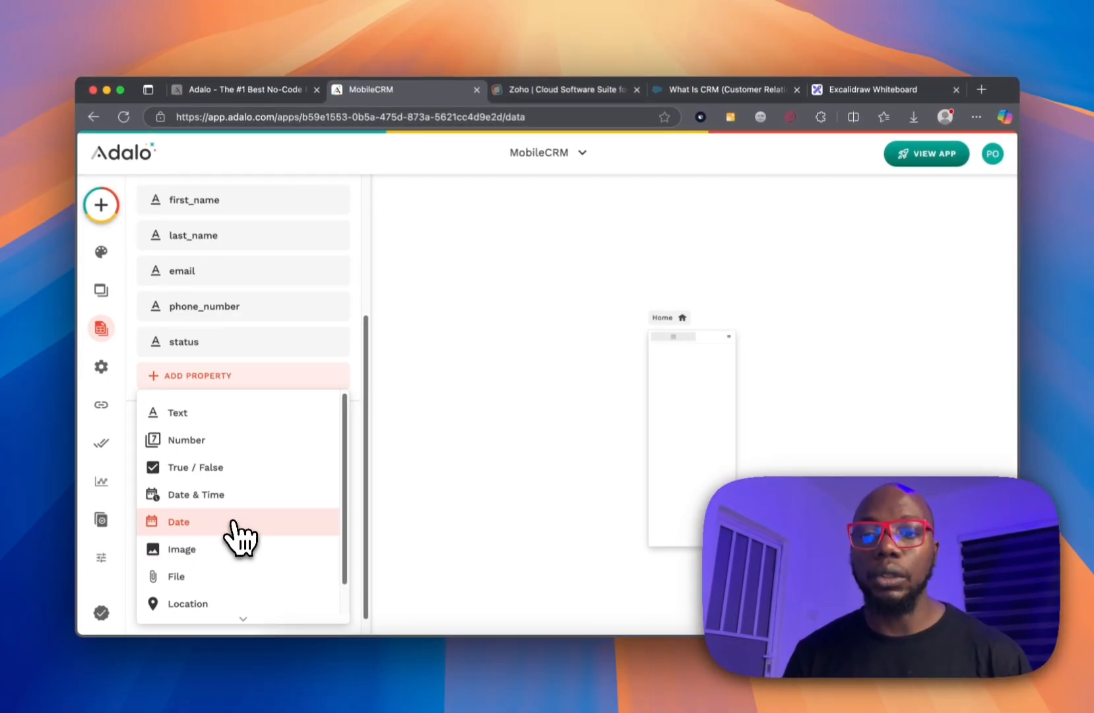
Add a Users relationship to Contact where one user can have multiple contacts.
{"action": "scroll", "coordinate": [238, 534], "scroll_direction": "down", "scroll_amount": 2}
{"action": "mouse_move", "coordinate": [246, 596]}
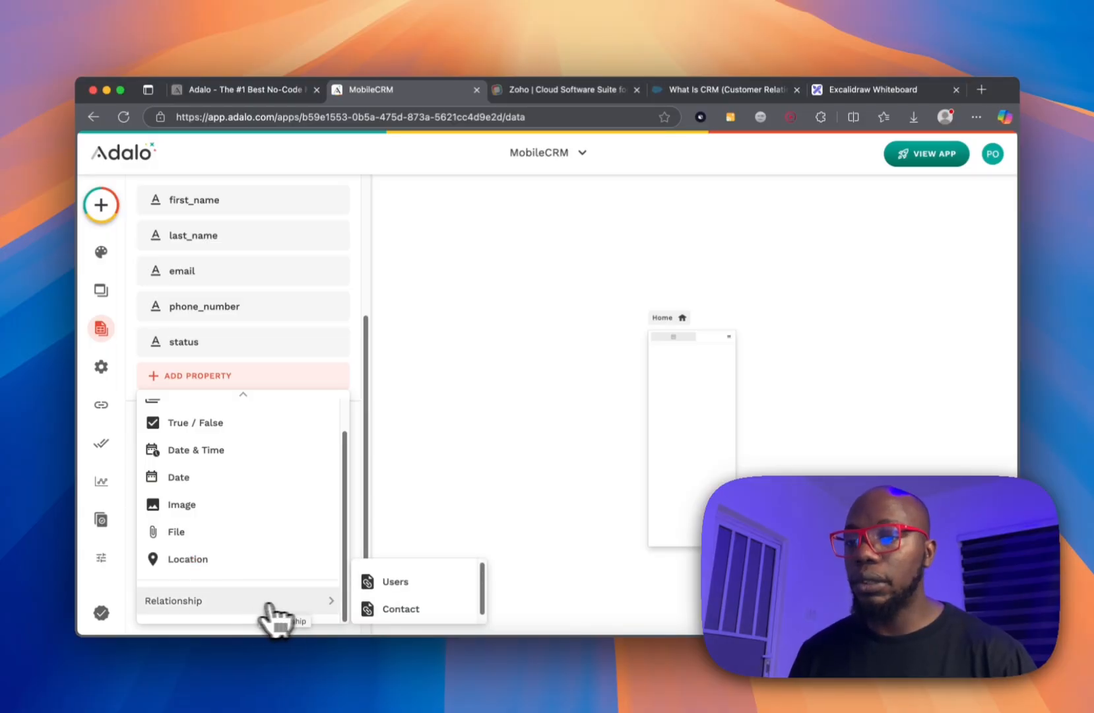
{"action": "left_click", "coordinate": [390, 582]}
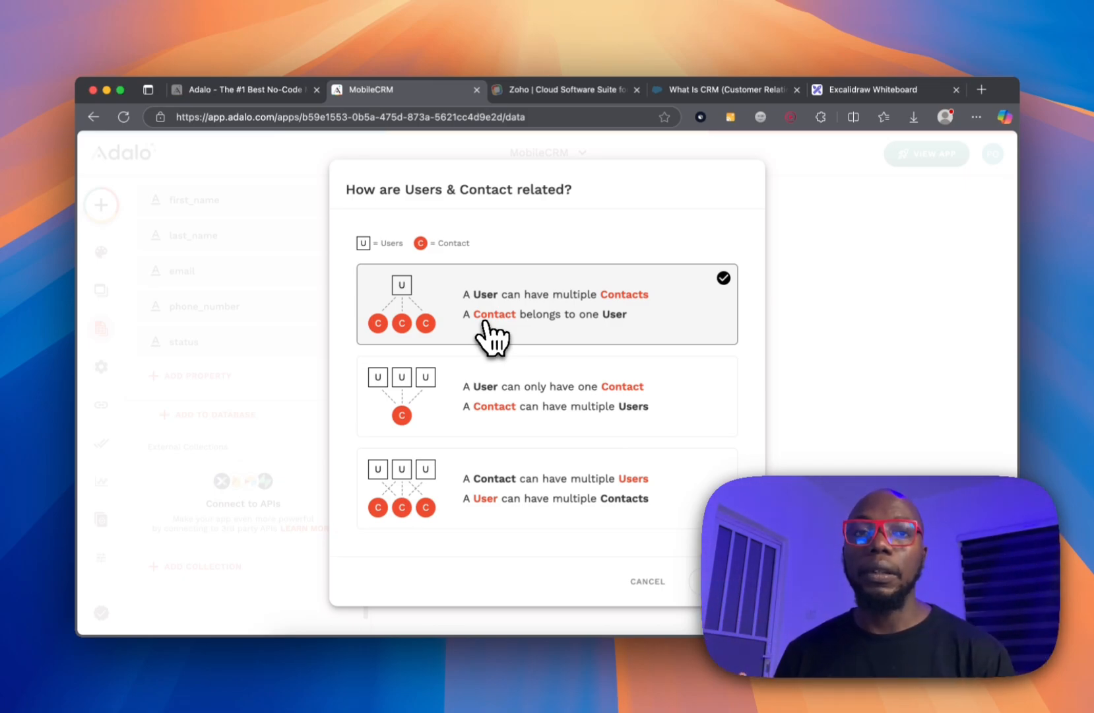
{"action": "left_click", "coordinate": [597, 477]}
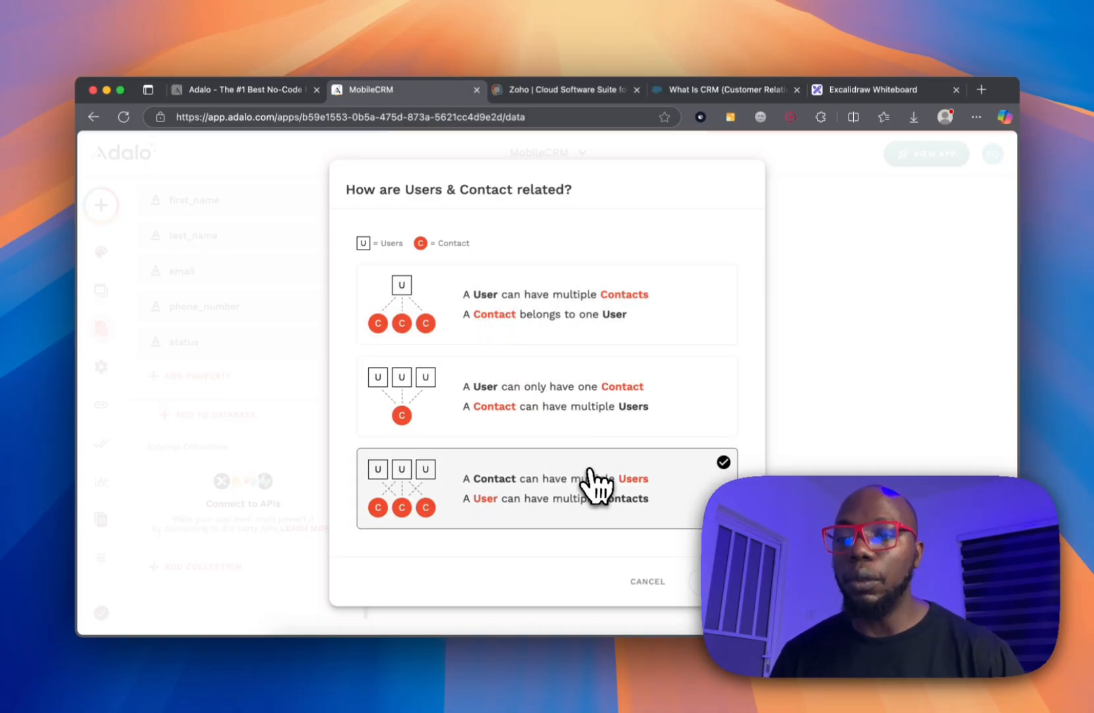
{"action": "left_click", "coordinate": [608, 428]}
{"action": "left_click", "coordinate": [609, 327]}
{"action": "left_click", "coordinate": [615, 311]}
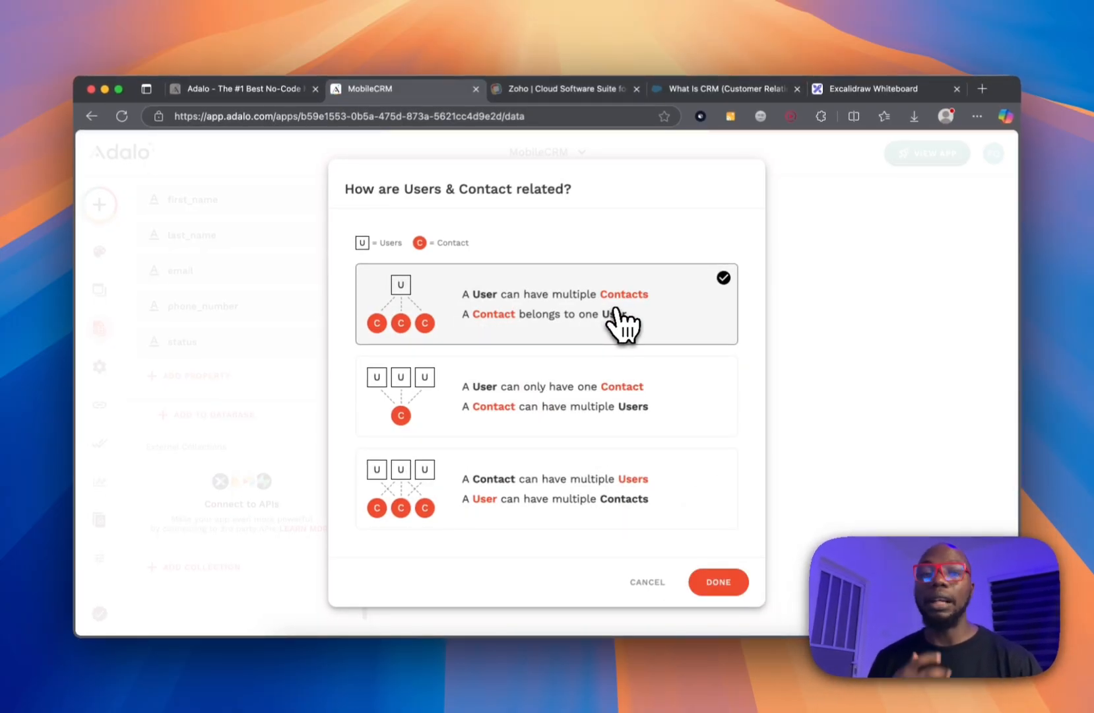
{"action": "left_click", "coordinate": [670, 427]}
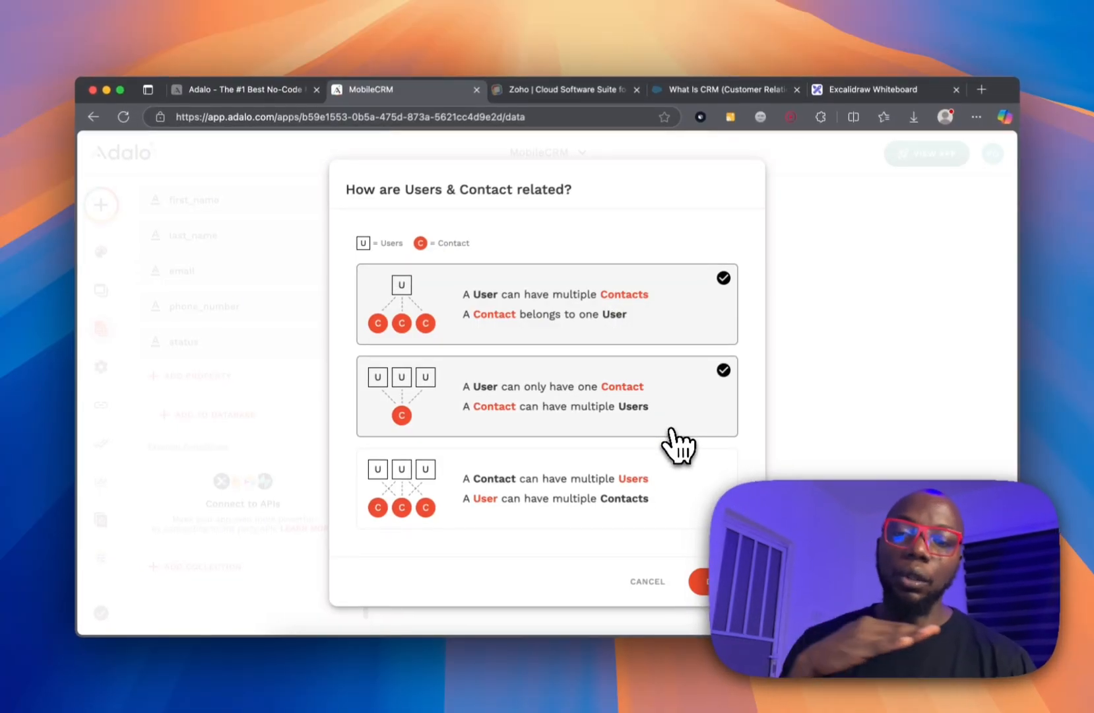
{"action": "left_click", "coordinate": [687, 454]}
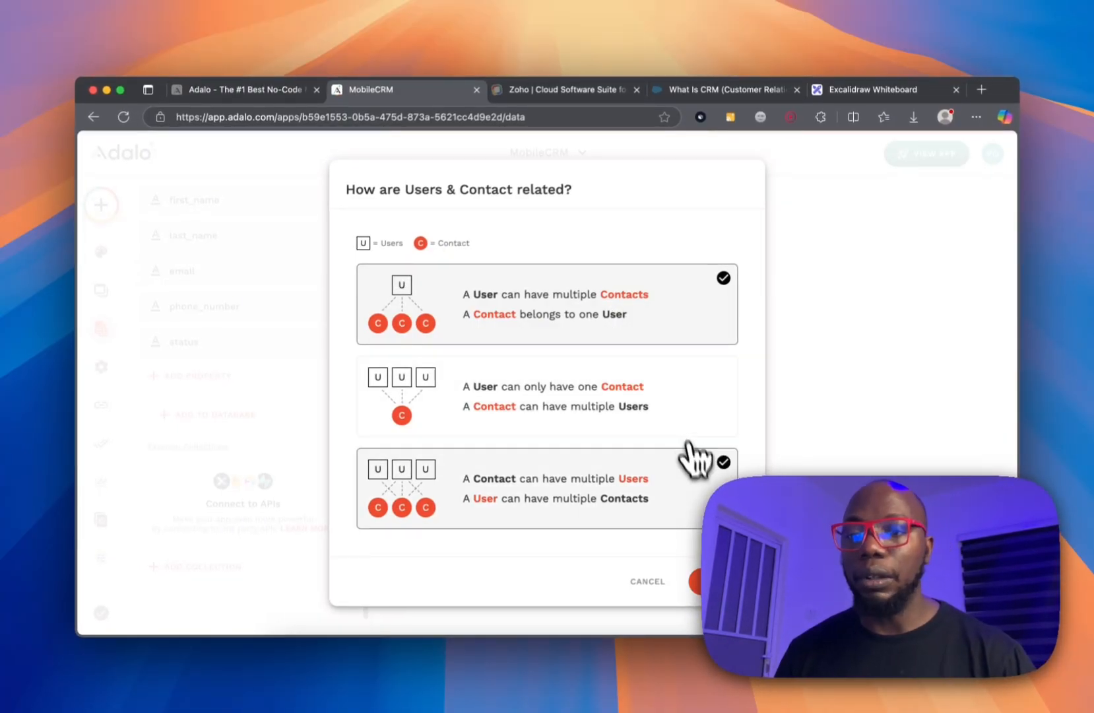
{"action": "left_click", "coordinate": [706, 581]}
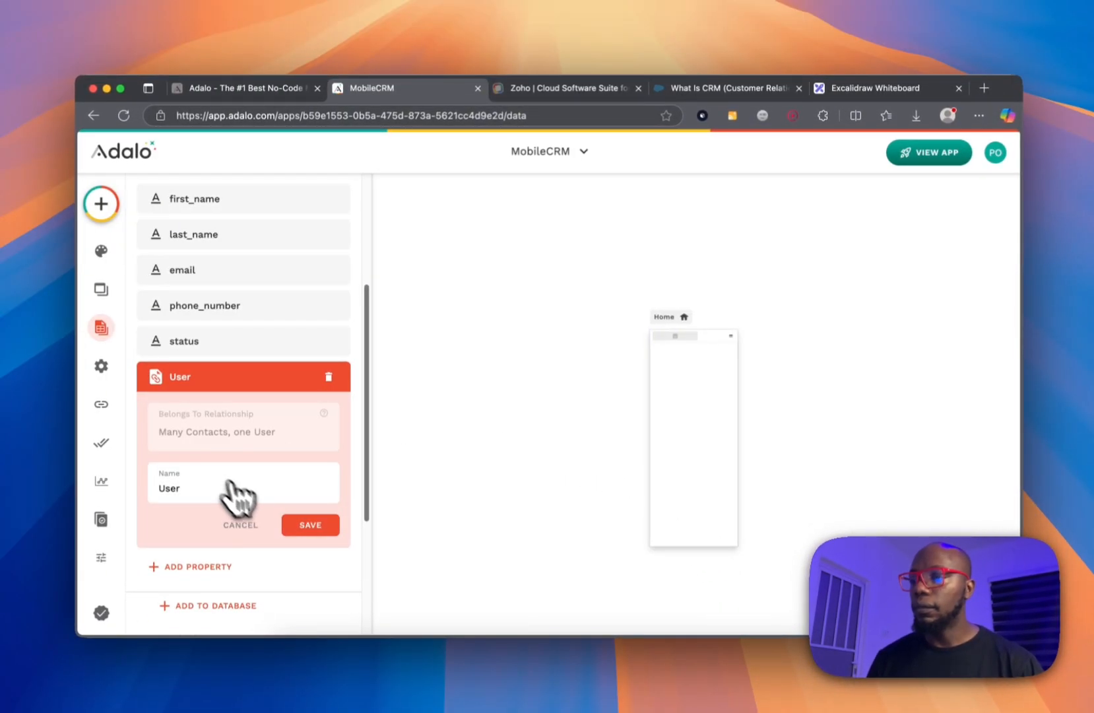
Rename Contact's User relationship property to 'assigned_to' and save it.
{"action": "double_click", "coordinate": [228, 486]}
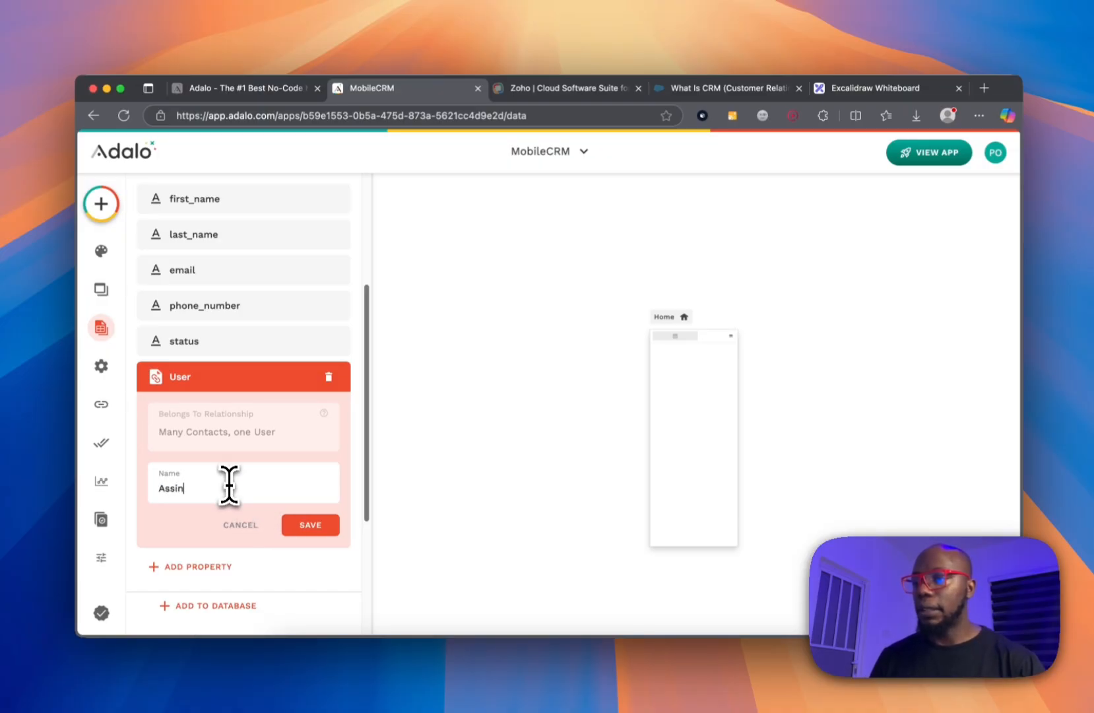
{"action": "type", "text": "Assin"}
{"action": "key", "text": "BackSpace"}
{"action": "key", "text": "BackSpace"}
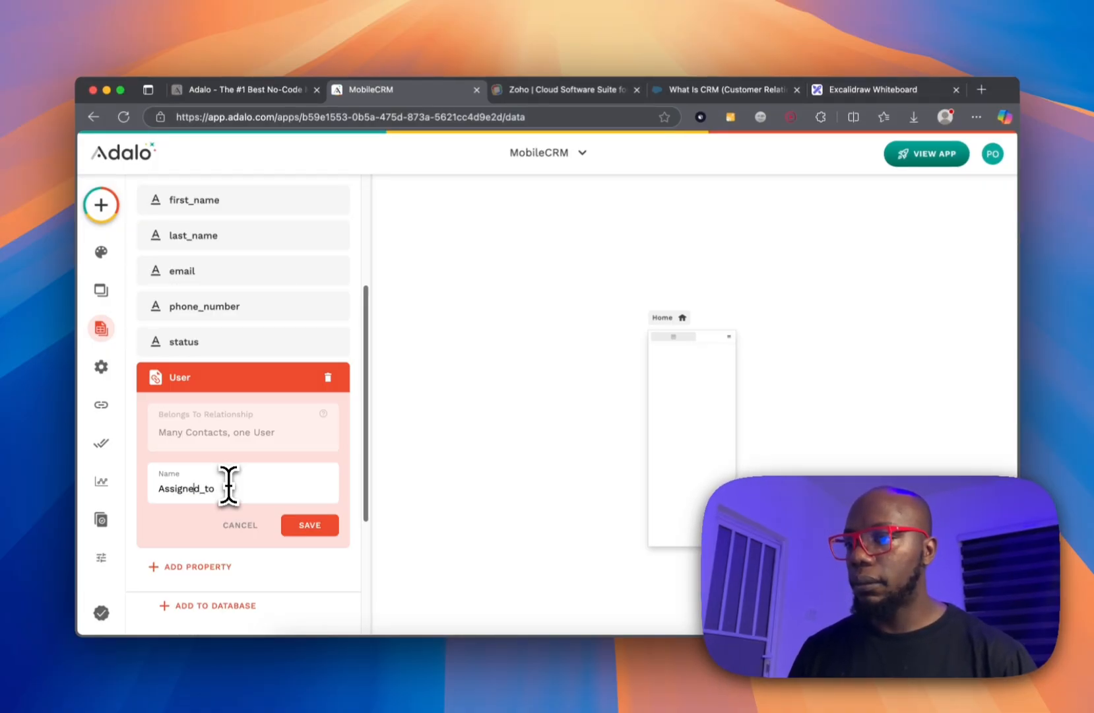
{"action": "key", "text": "BackSpace"}
{"action": "type", "text": "a"}
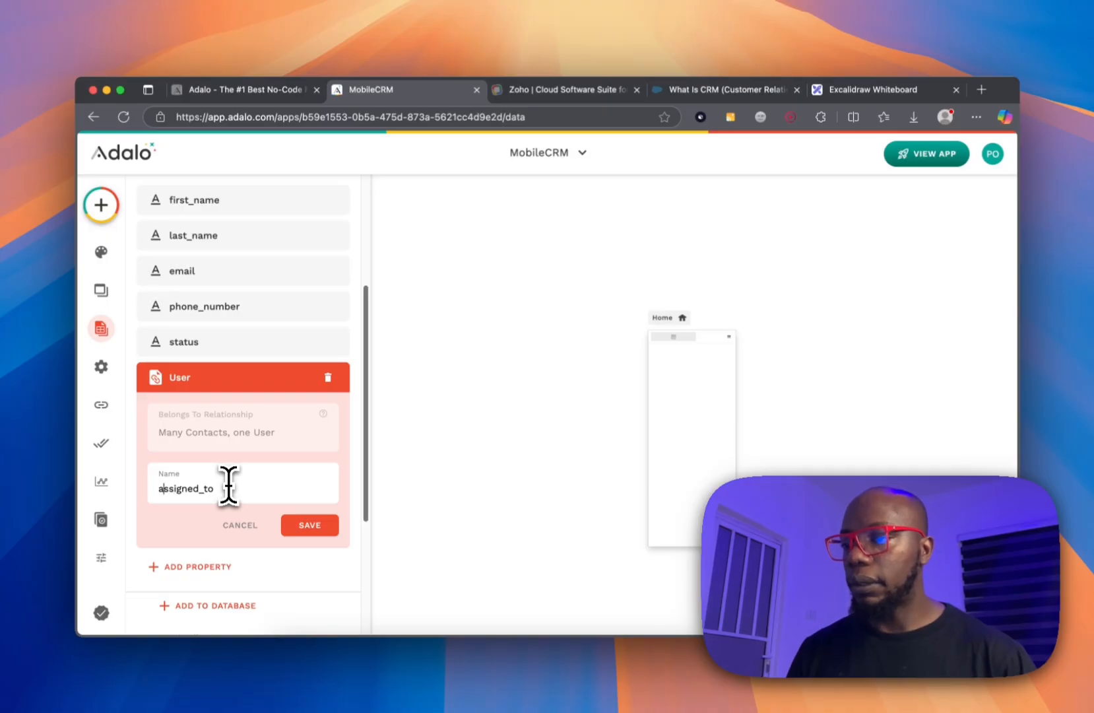
{"action": "left_click", "coordinate": [310, 525]}
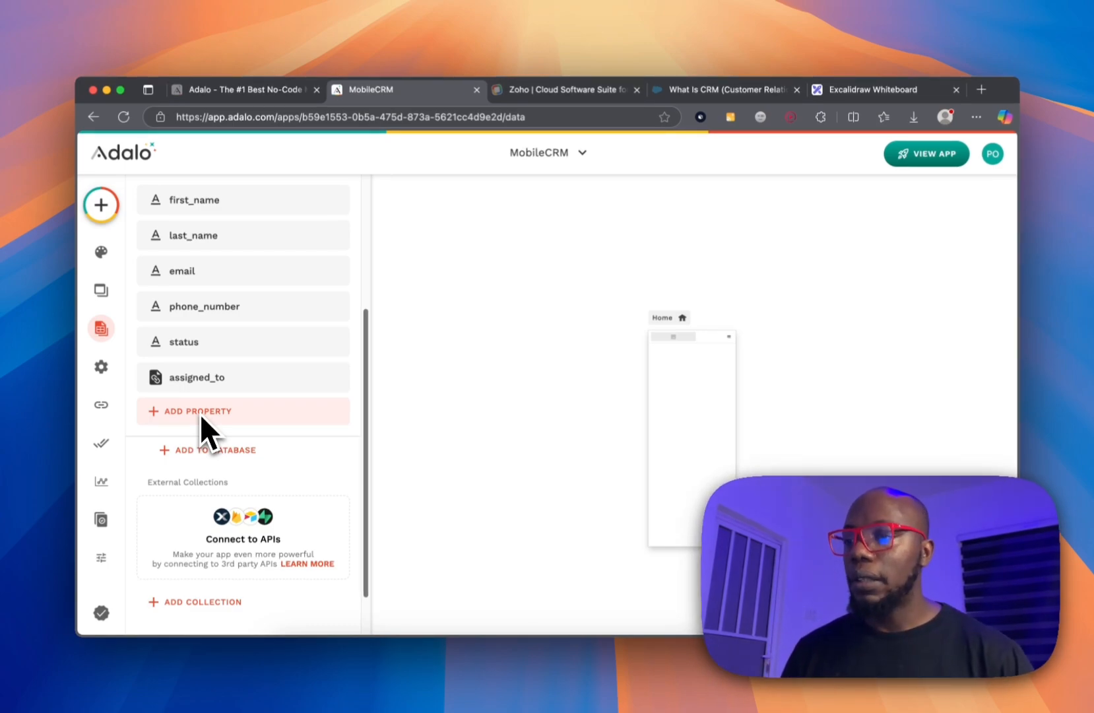
{"action": "left_click", "coordinate": [219, 450]}
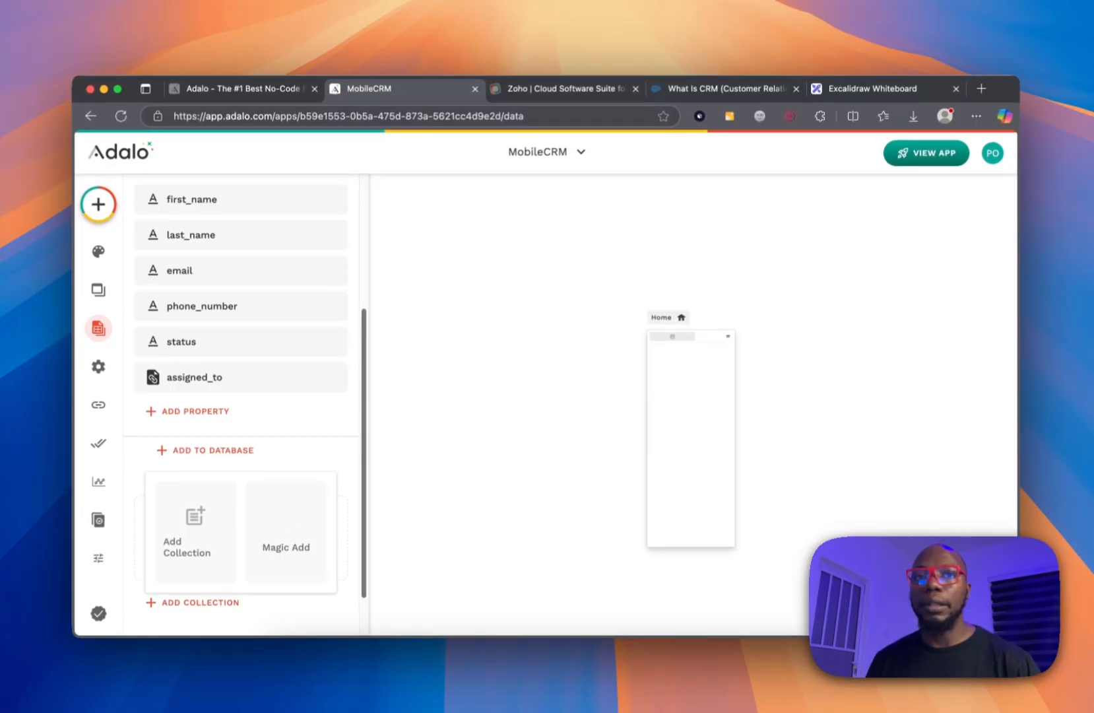
Create a new collection named 'Companies'.
{"action": "left_click", "coordinate": [228, 528]}
{"action": "left_click", "coordinate": [236, 335]}
{"action": "type", "text": "Companies"}
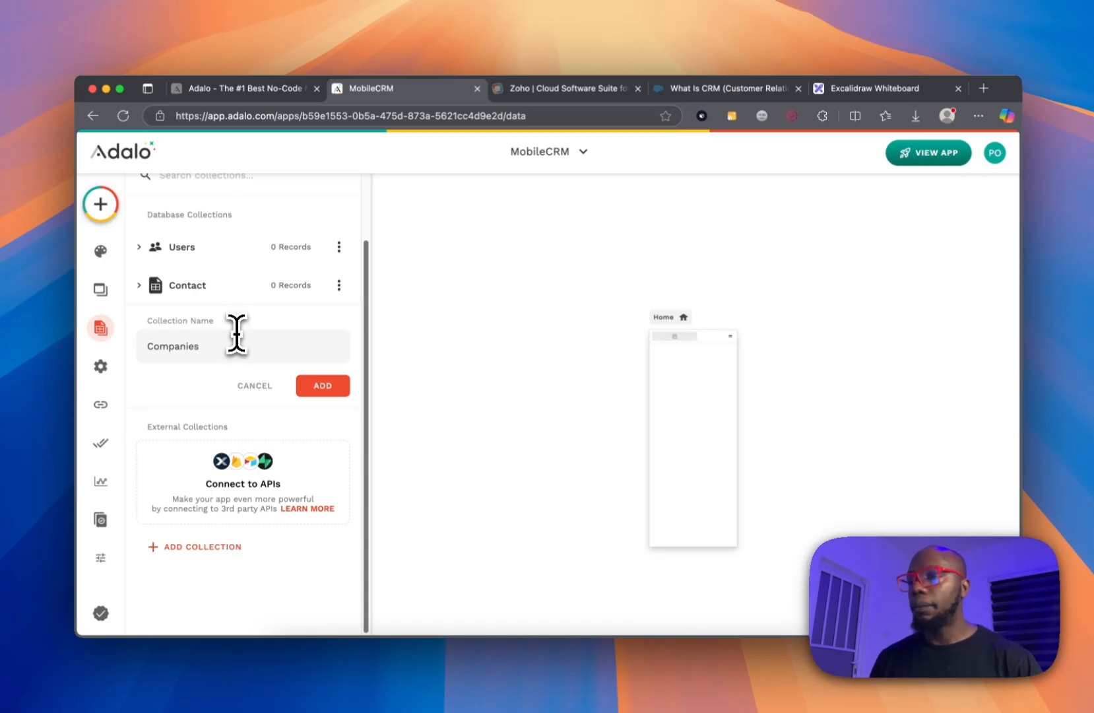
{"action": "left_click", "coordinate": [318, 386]}
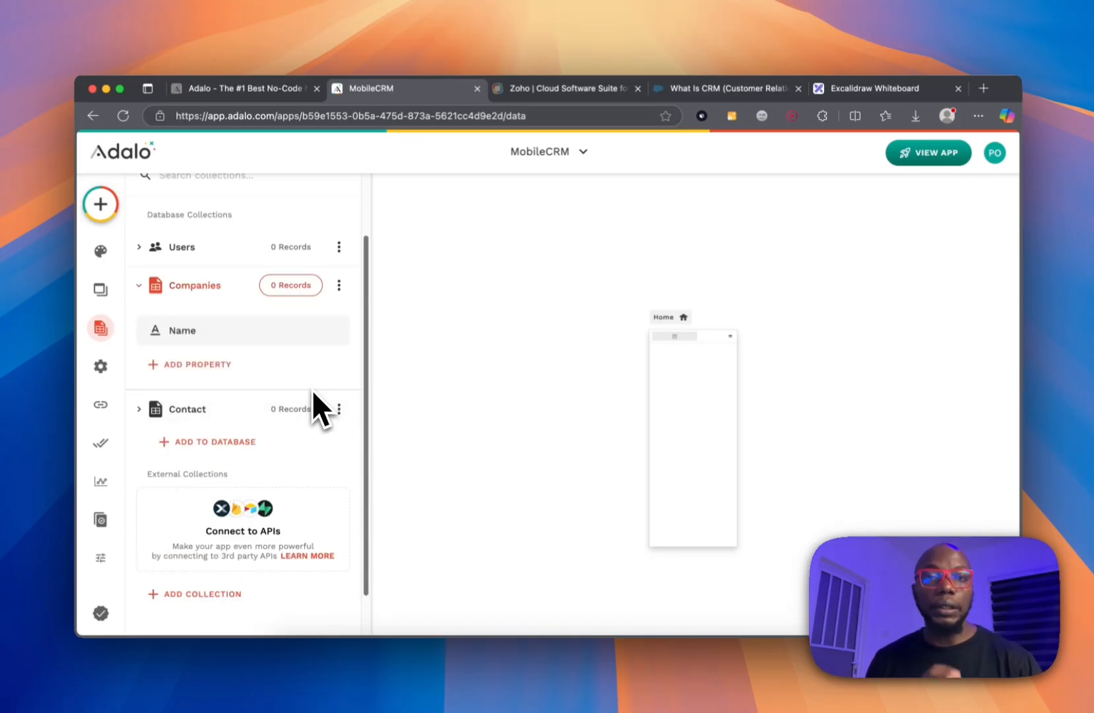
Create a new collection named 'Notes'.
{"action": "left_click", "coordinate": [214, 441]}
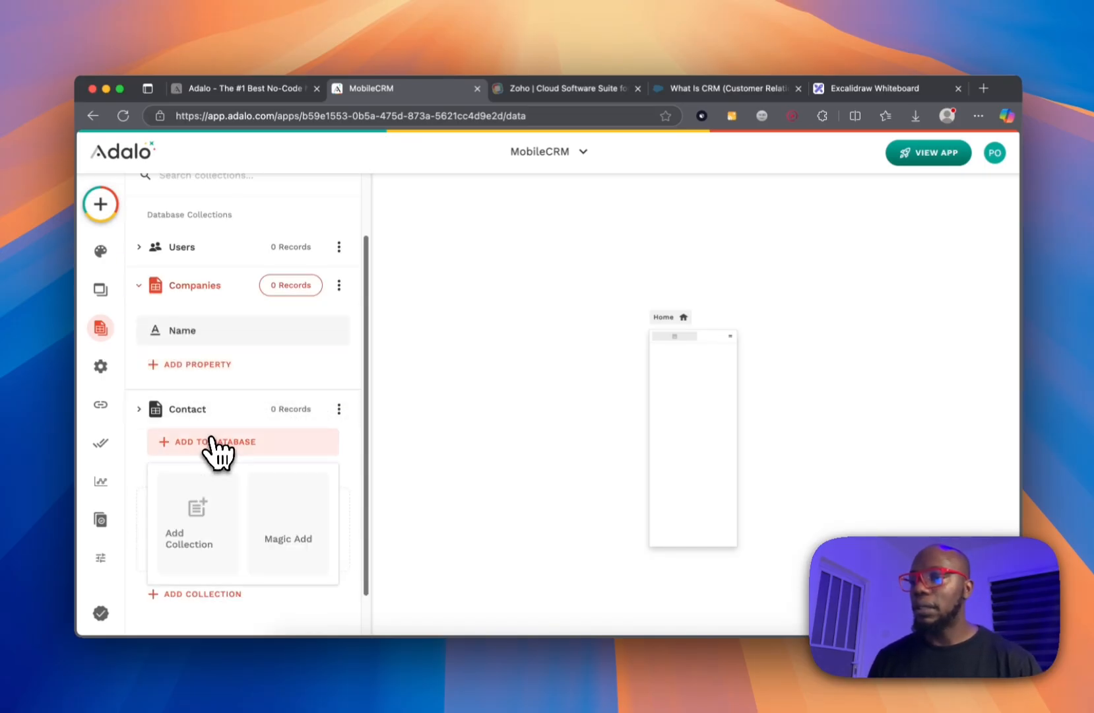
{"action": "left_click", "coordinate": [198, 528]}
{"action": "left_click", "coordinate": [256, 384]}
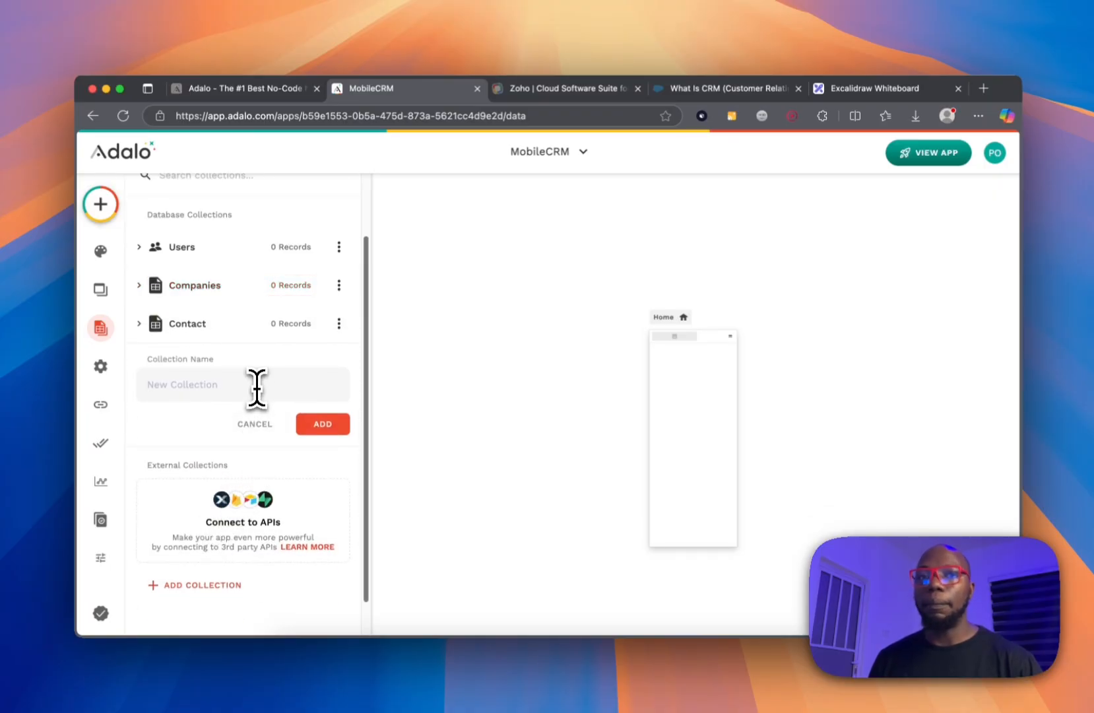
{"action": "type", "text": "Notes"}
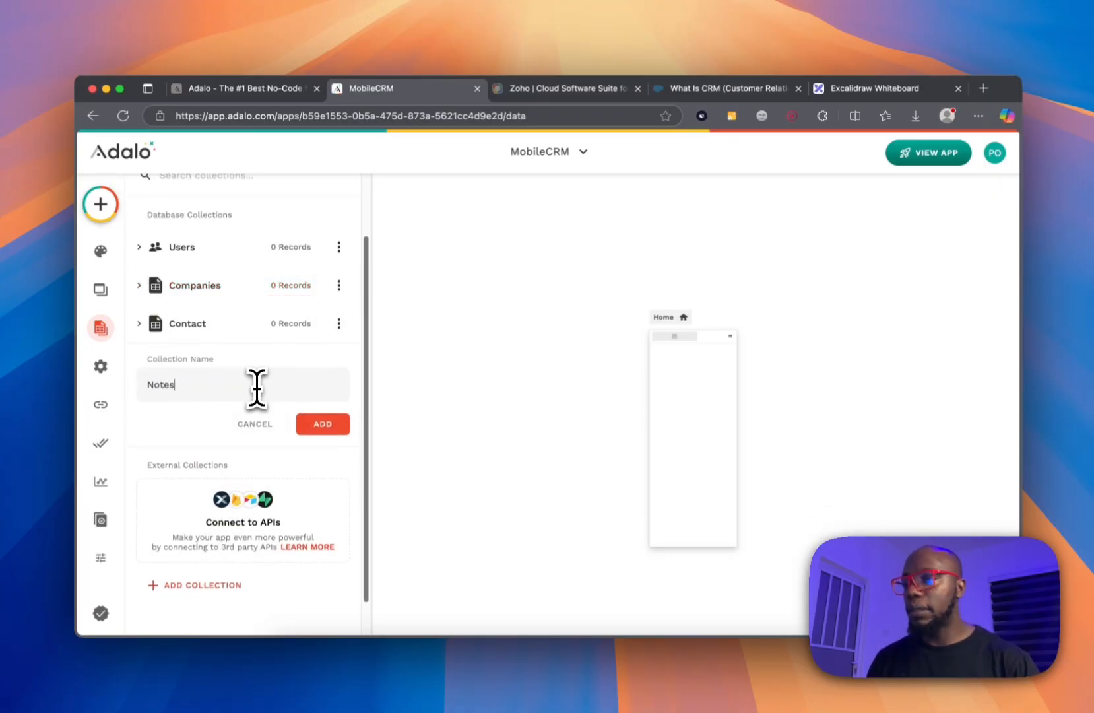
{"action": "left_click", "coordinate": [315, 425]}
Create a new collection named 'Deals'.
{"action": "left_click", "coordinate": [200, 480]}
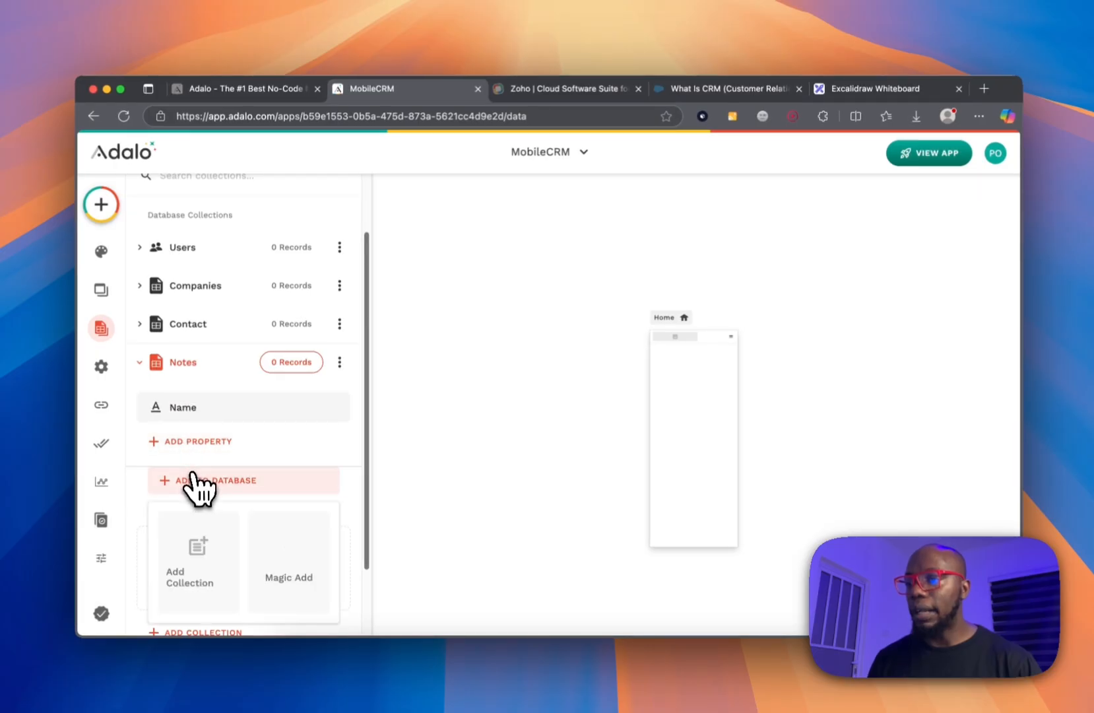
{"action": "left_click", "coordinate": [220, 580]}
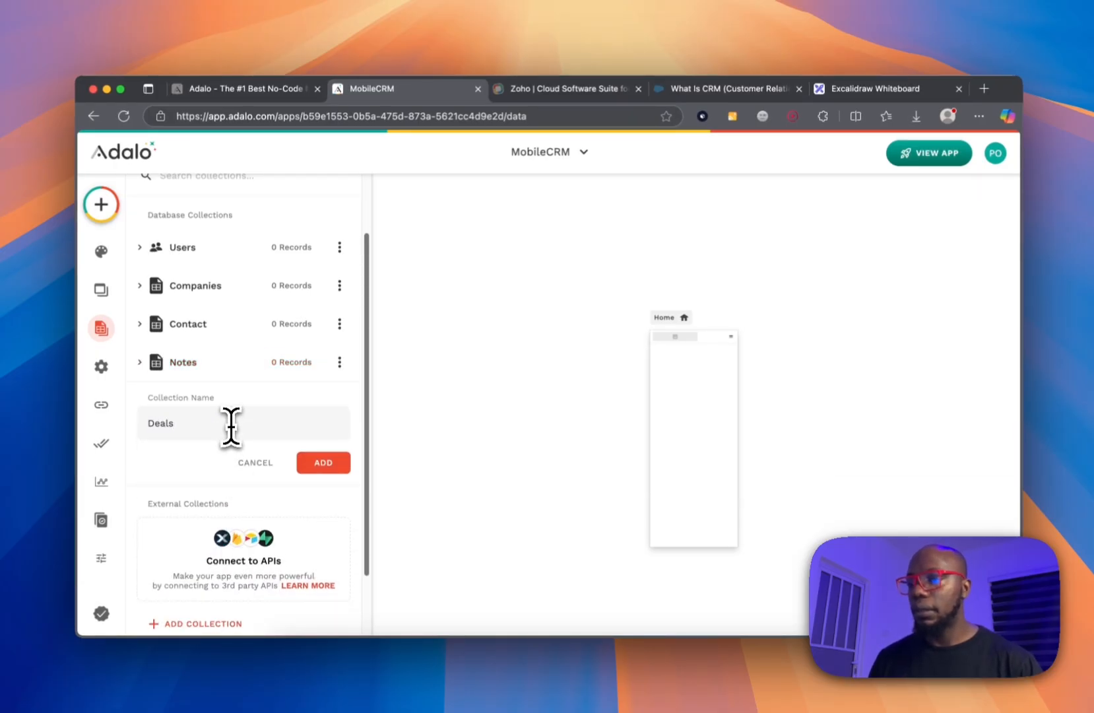
{"action": "left_click", "coordinate": [325, 463]}
{"action": "left_click", "coordinate": [213, 288]}
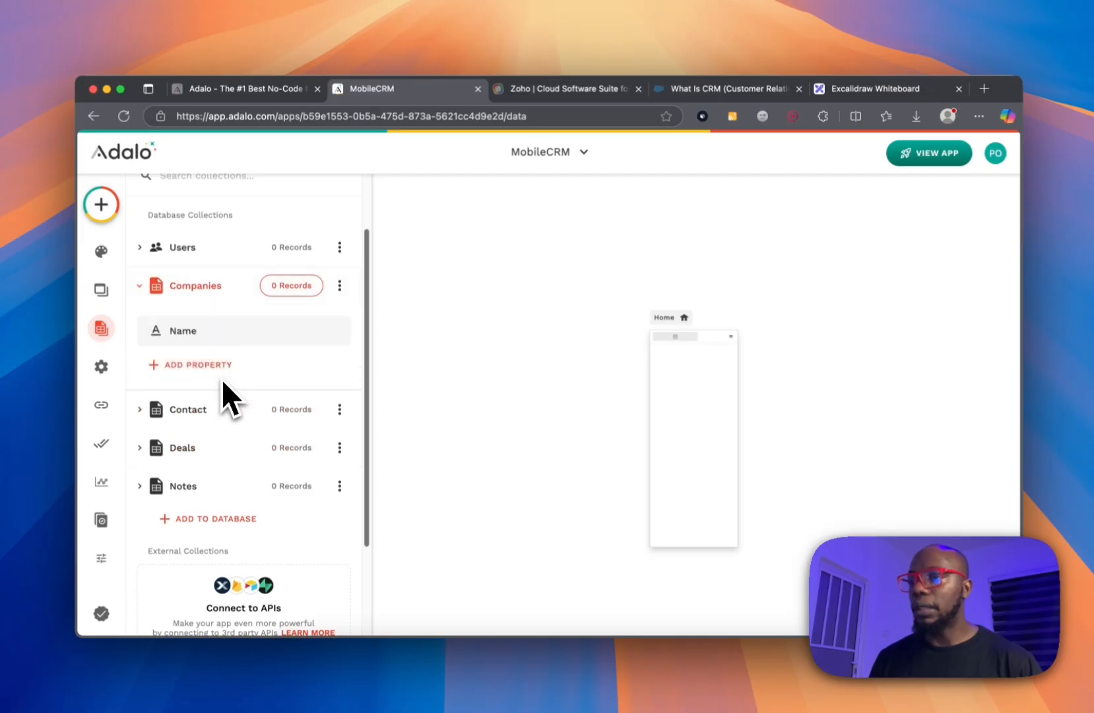
Add an Industry text property to the Companies collection.
{"action": "left_click", "coordinate": [208, 336]}
{"action": "double_click", "coordinate": [220, 439]}
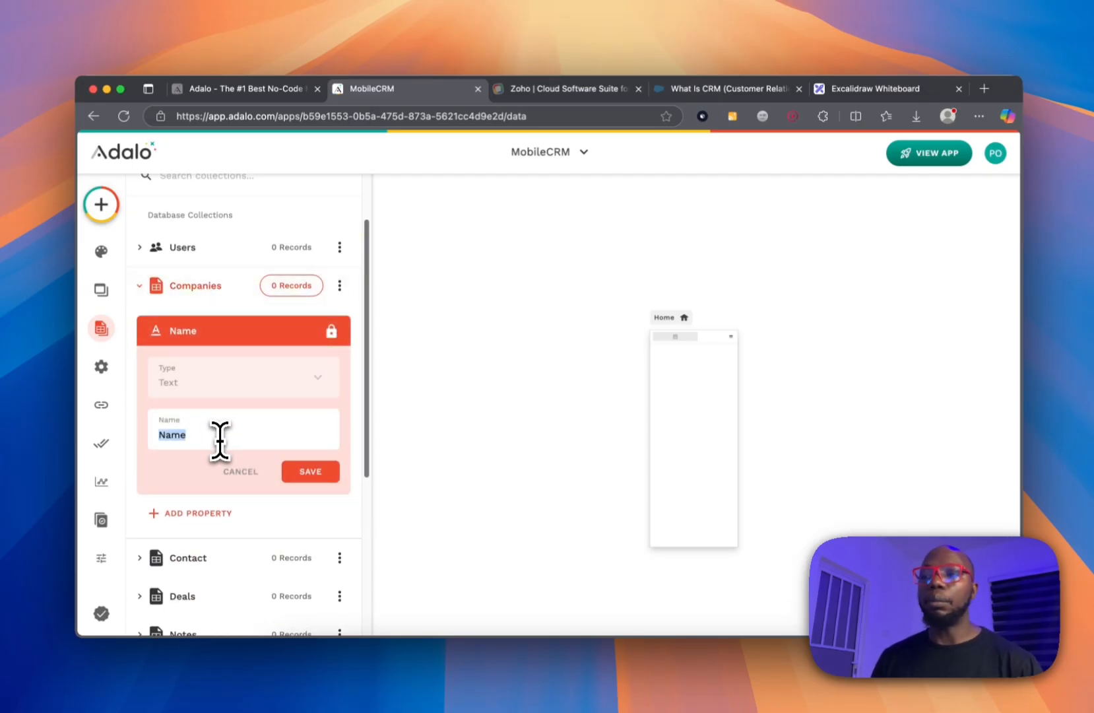
{"action": "left_click", "coordinate": [308, 472]}
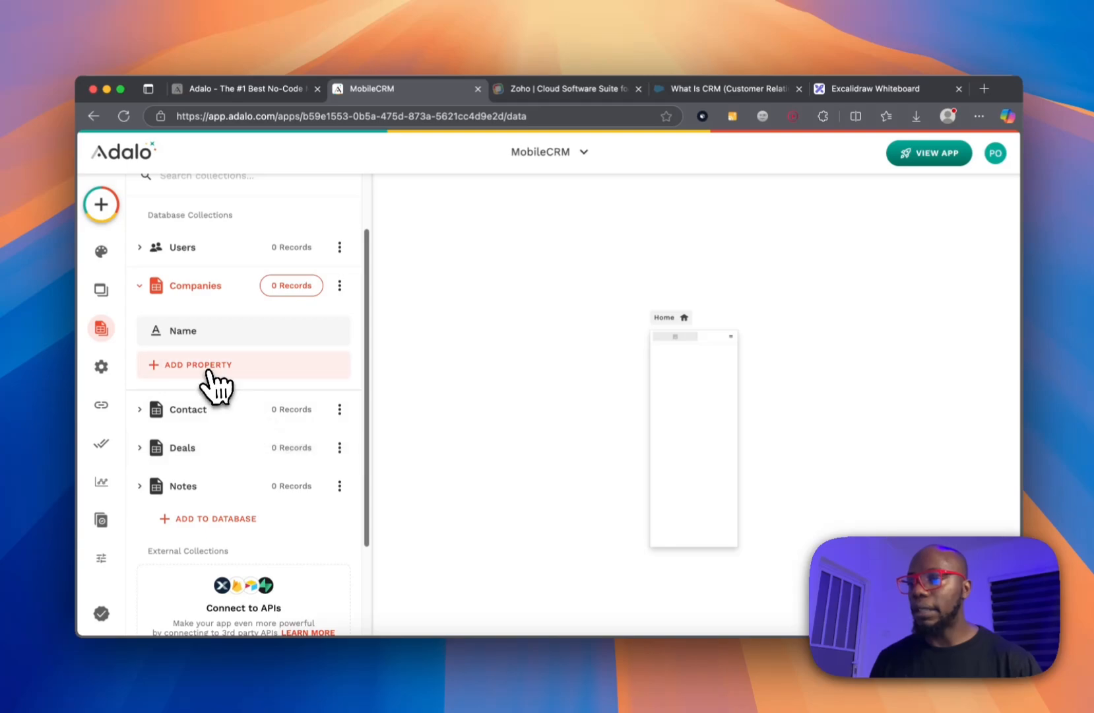
{"action": "left_click", "coordinate": [207, 371]}
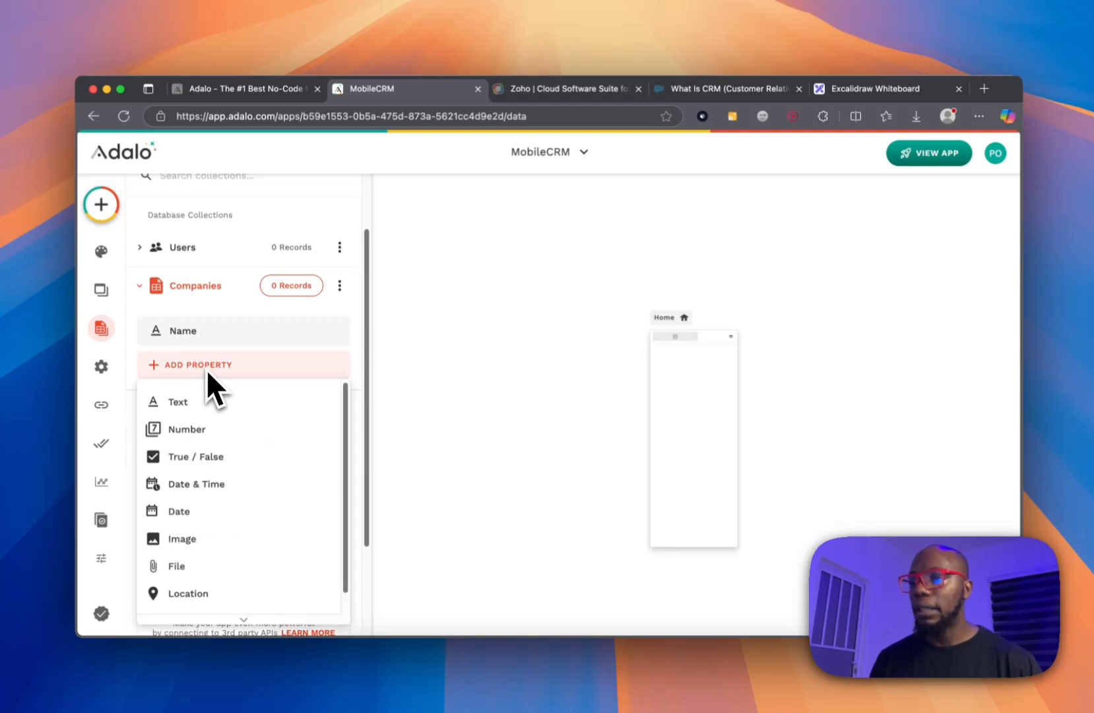
{"action": "left_click", "coordinate": [221, 404]}
{"action": "triple_click", "coordinate": [247, 474]}
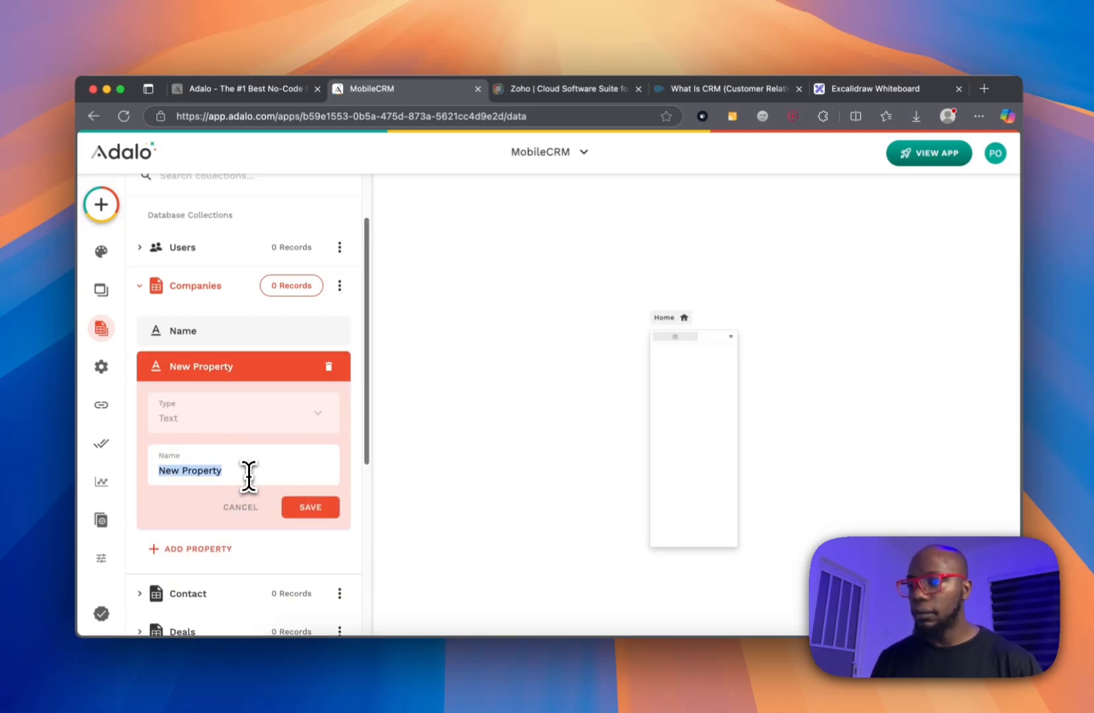
{"action": "type", "text": "Industry"}
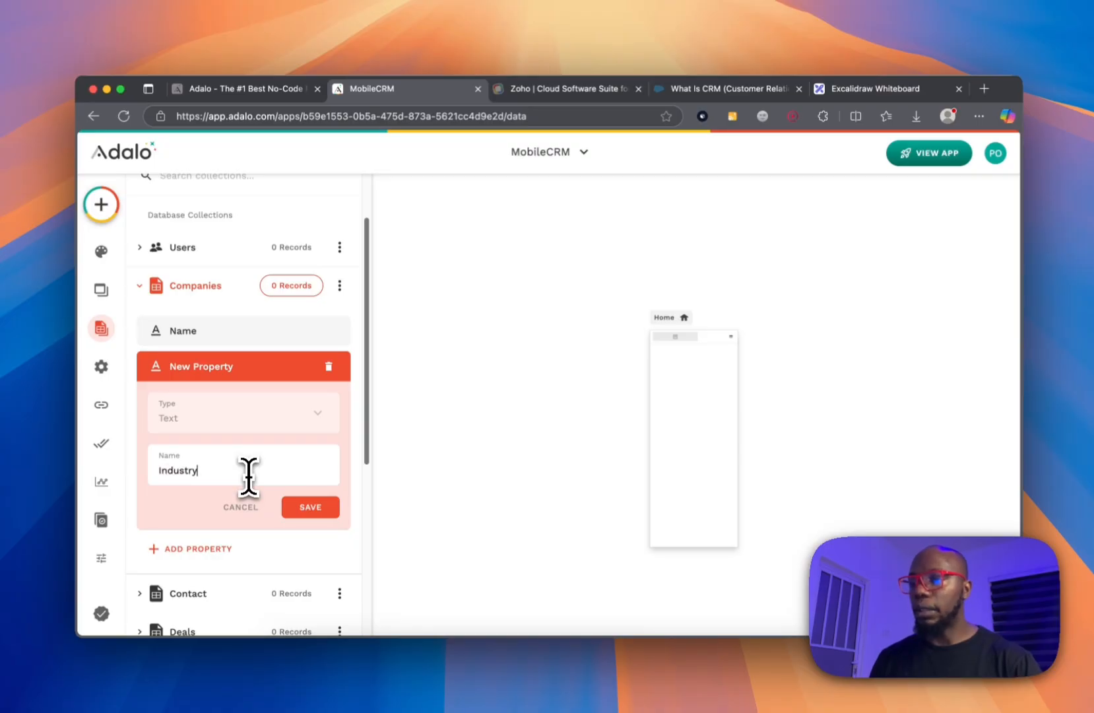
{"action": "left_click", "coordinate": [311, 507]}
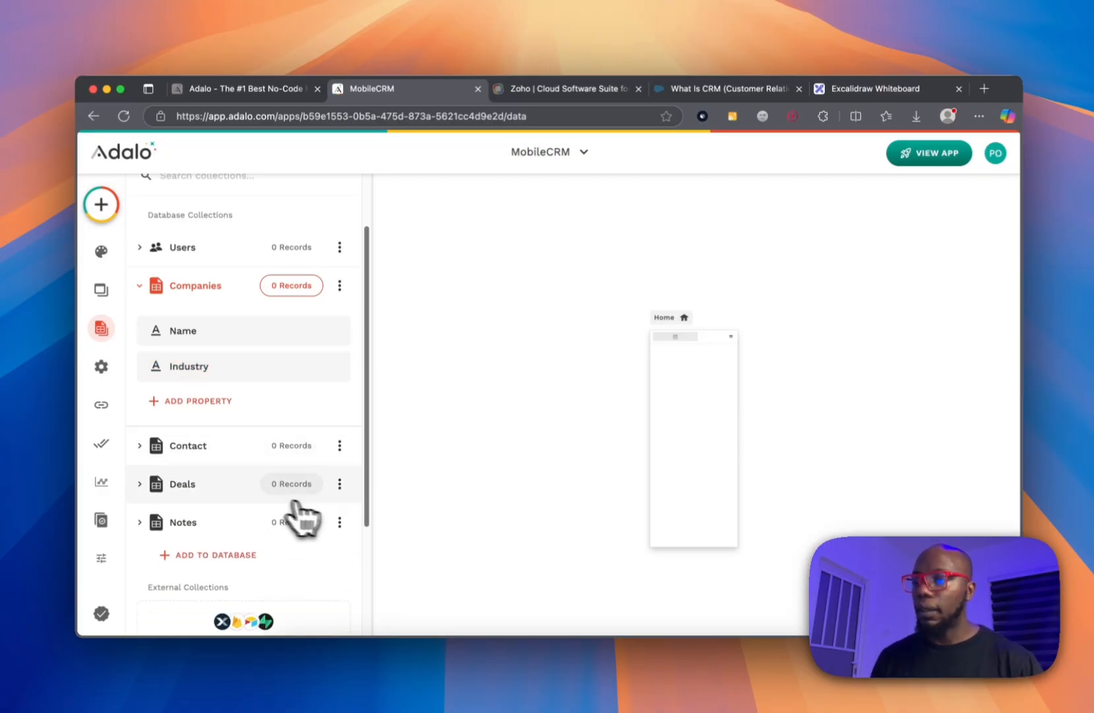
Add a website text property to the Companies collection.
{"action": "left_click", "coordinate": [221, 402]}
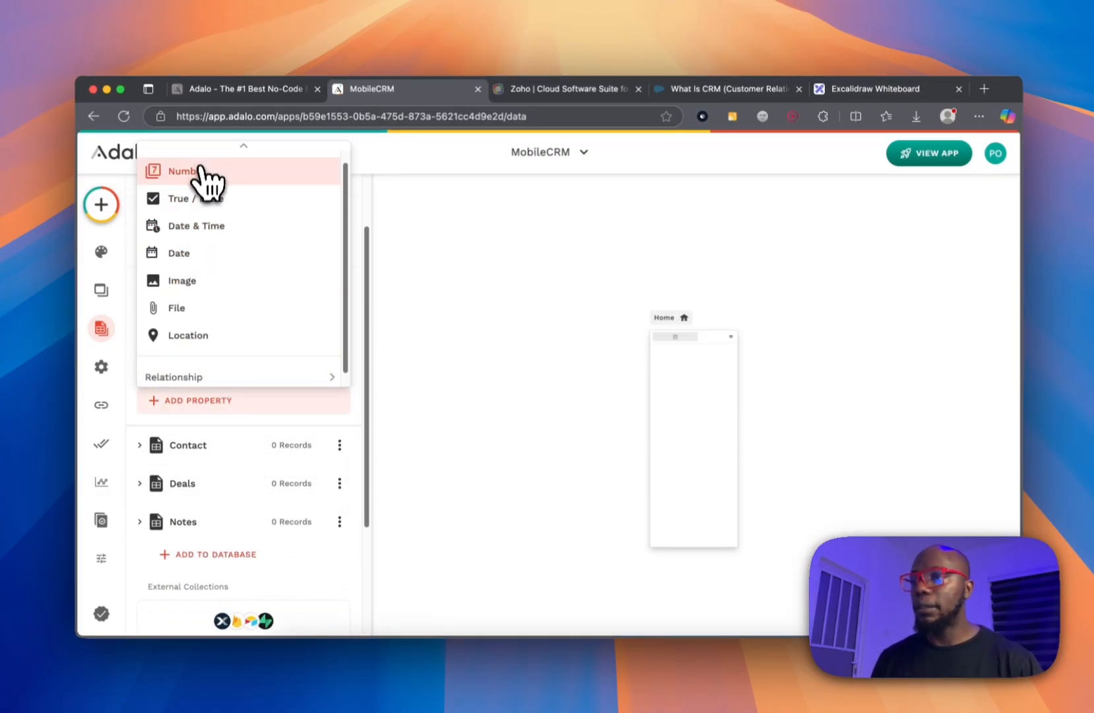
{"action": "left_click", "coordinate": [218, 165]}
{"action": "triple_click", "coordinate": [220, 500]}
{"action": "type", "text": "website"}
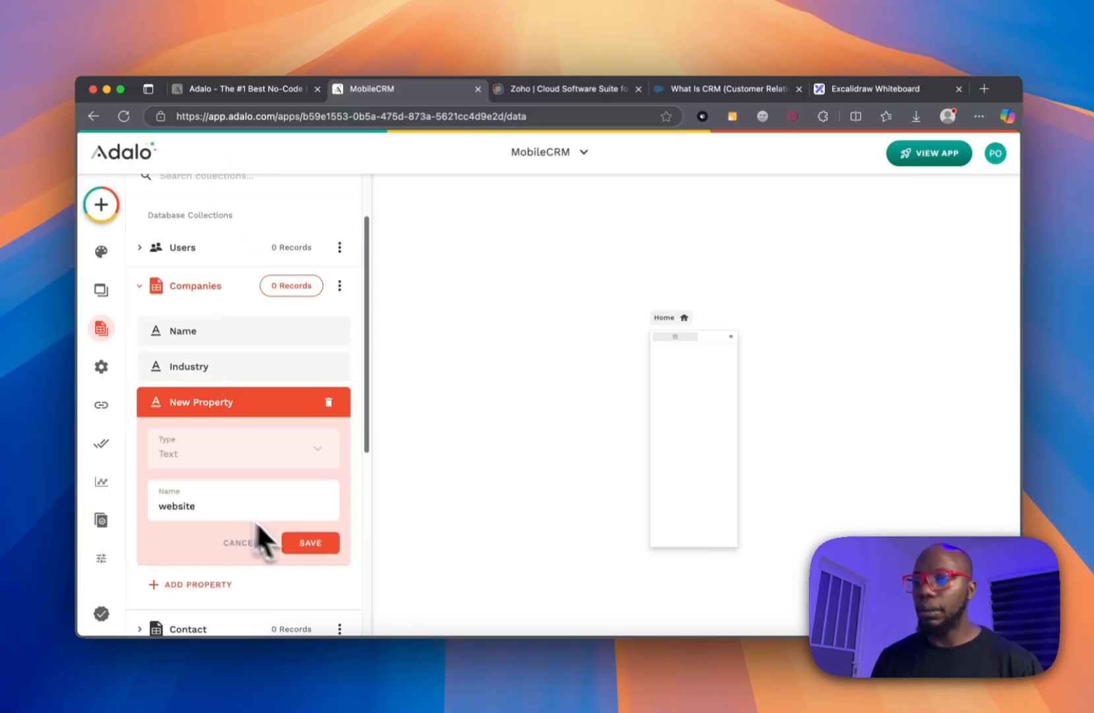
{"action": "left_click", "coordinate": [311, 542]}
{"action": "left_click", "coordinate": [217, 437]}
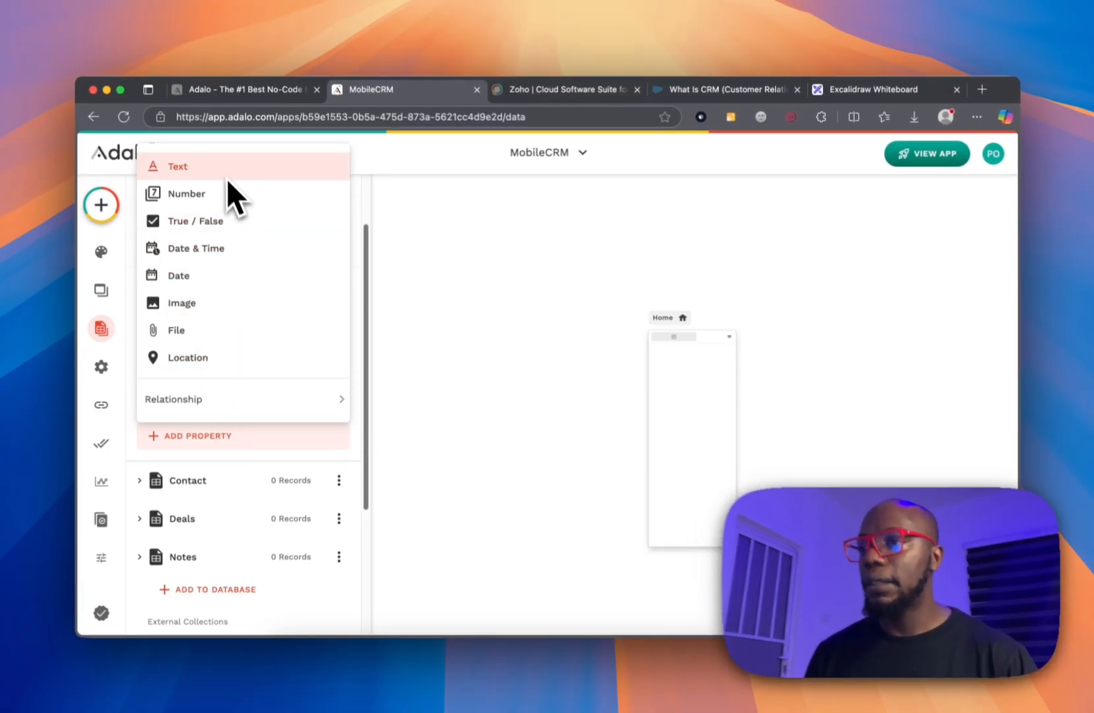
Relate Companies to Contact, one contact having many companies, and name the property 'Contacts'.
{"action": "mouse_move", "coordinate": [215, 400]}
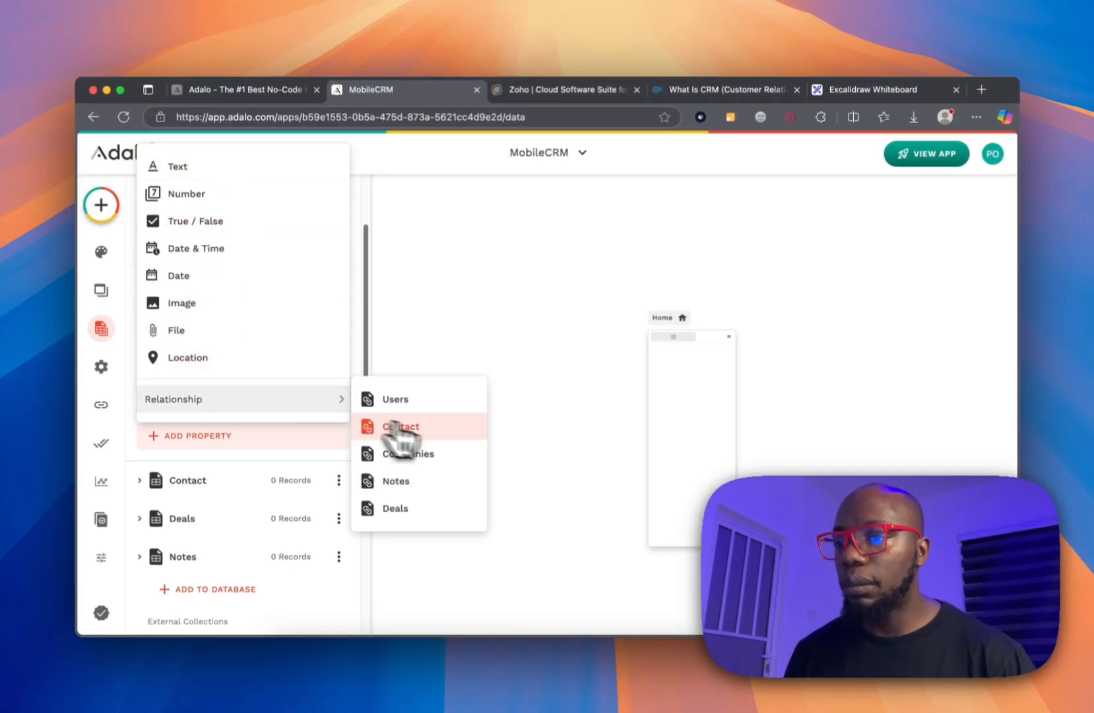
{"action": "left_click", "coordinate": [431, 427]}
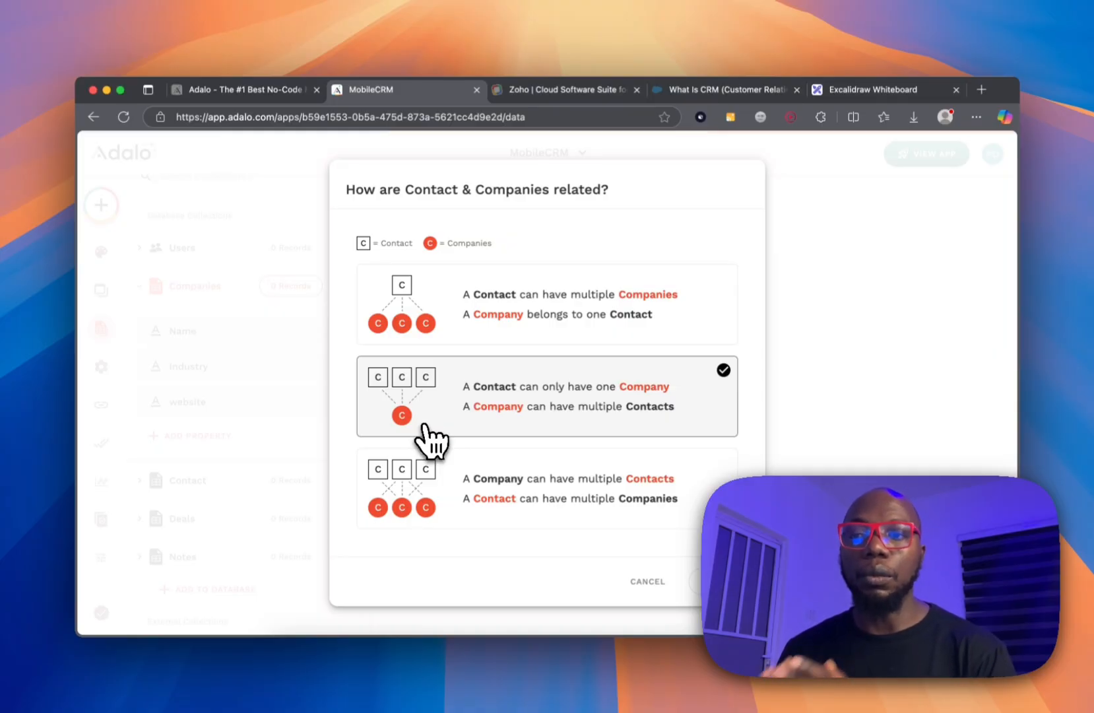
{"action": "left_click", "coordinate": [446, 322]}
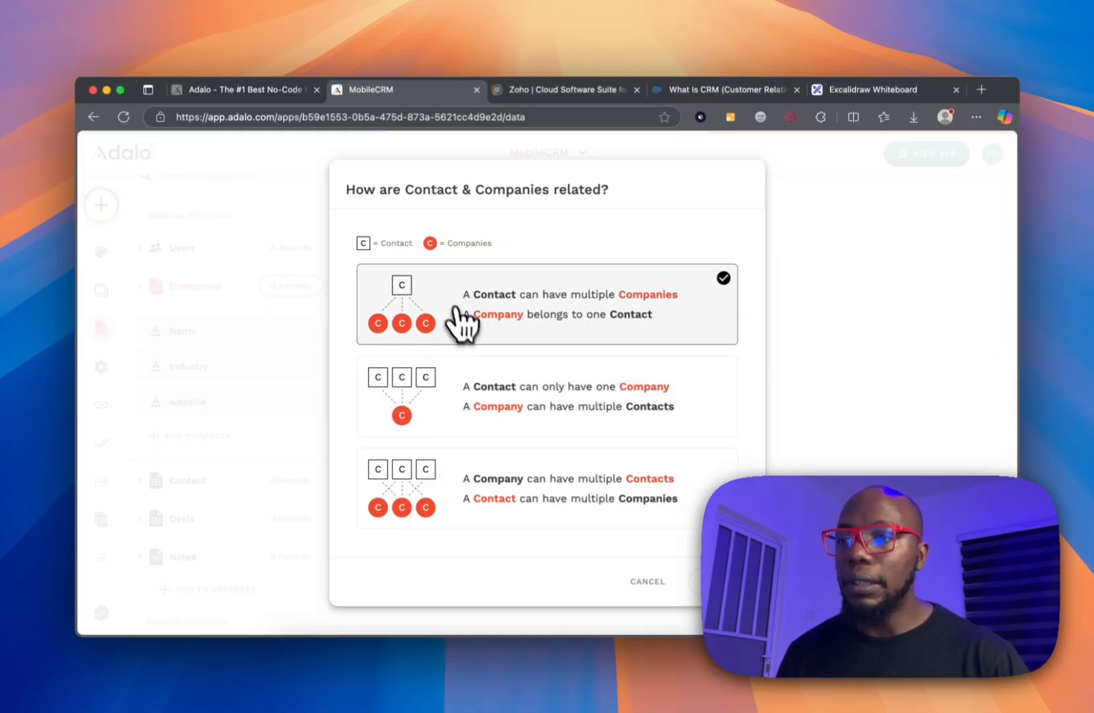
{"action": "left_click", "coordinate": [561, 320]}
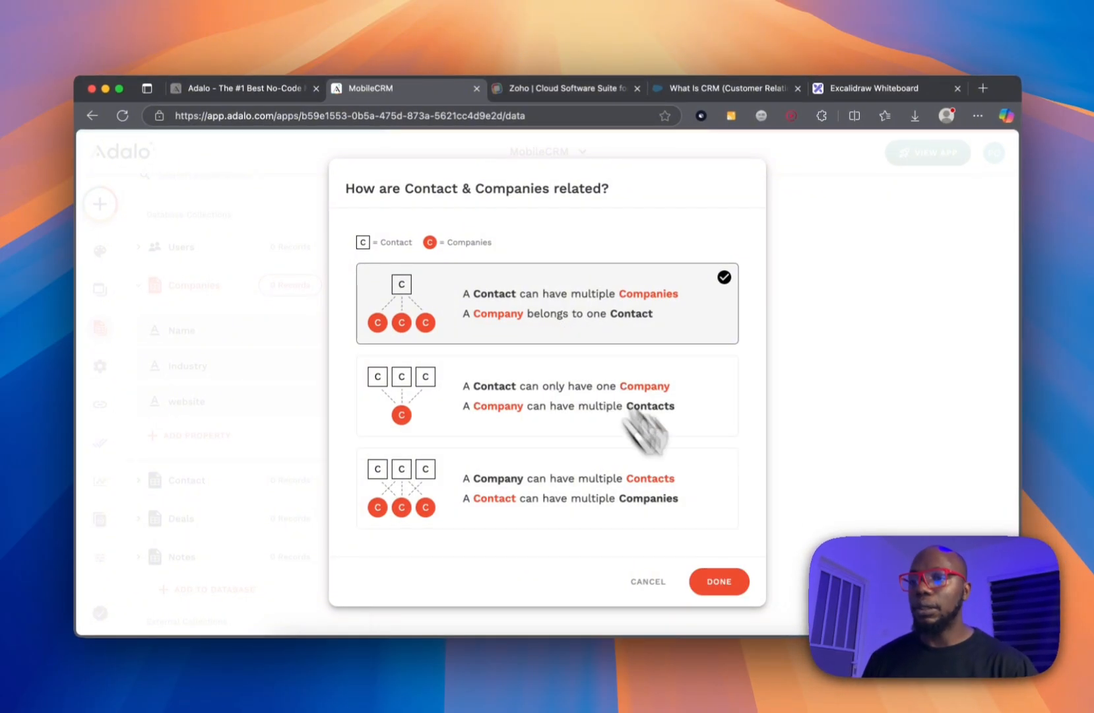
{"action": "left_click", "coordinate": [719, 581]}
{"action": "double_click", "coordinate": [254, 545]}
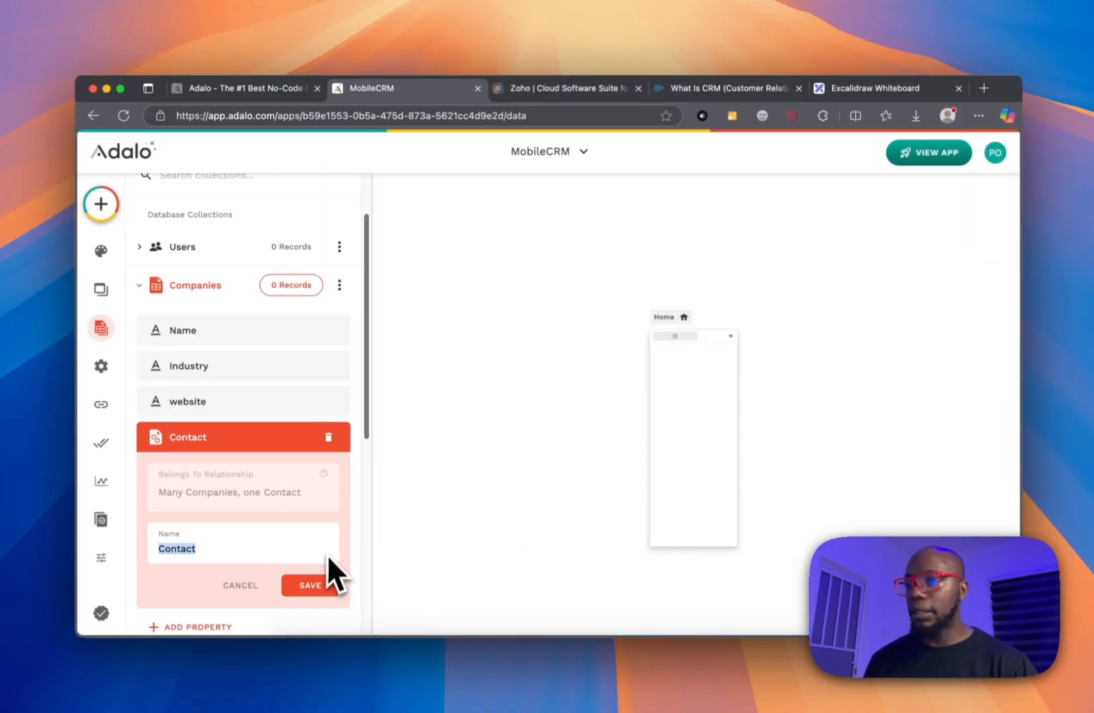
{"action": "left_click", "coordinate": [269, 553]}
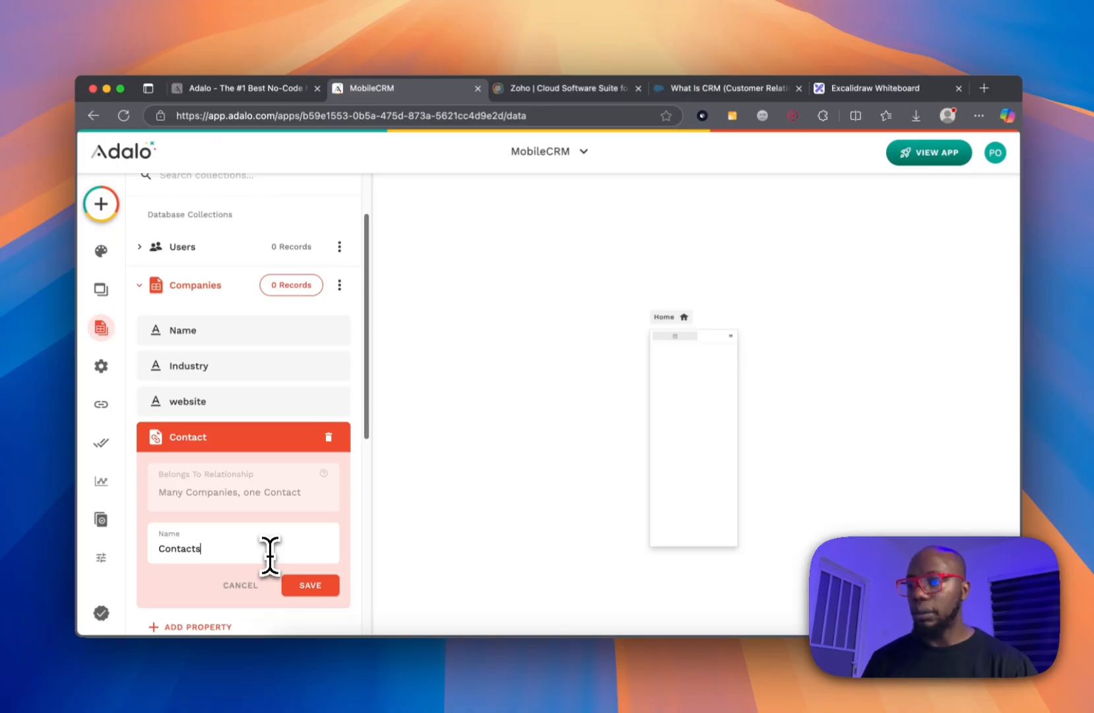
{"action": "type", "text": "s"}
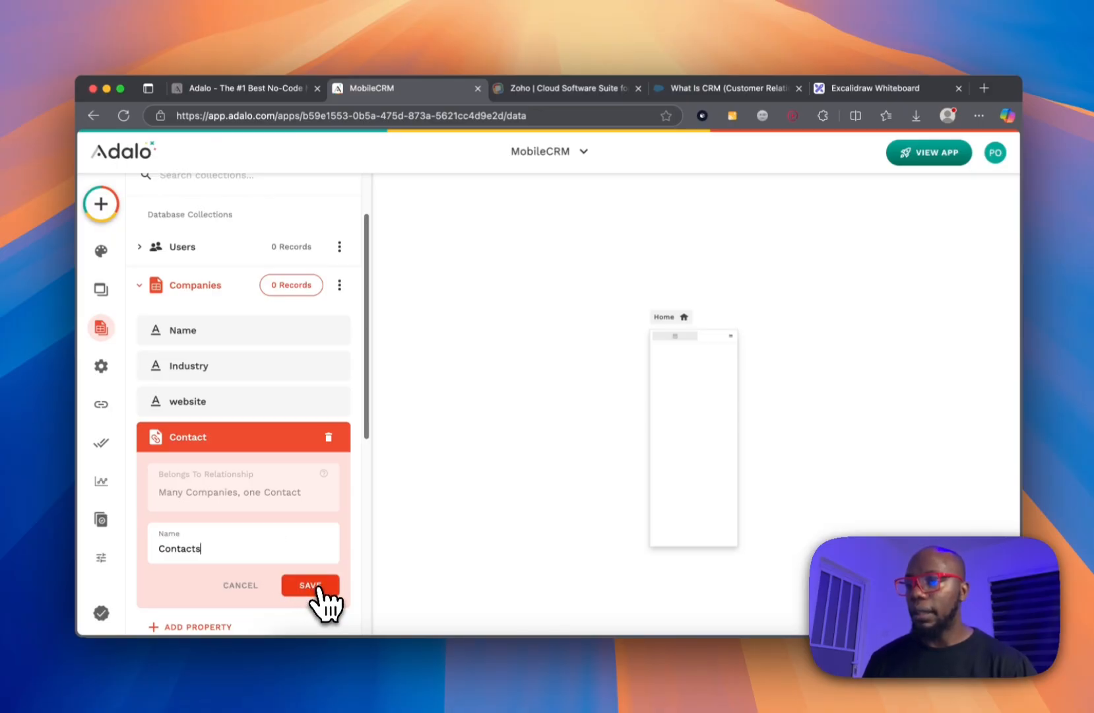
{"action": "left_click", "coordinate": [310, 585]}
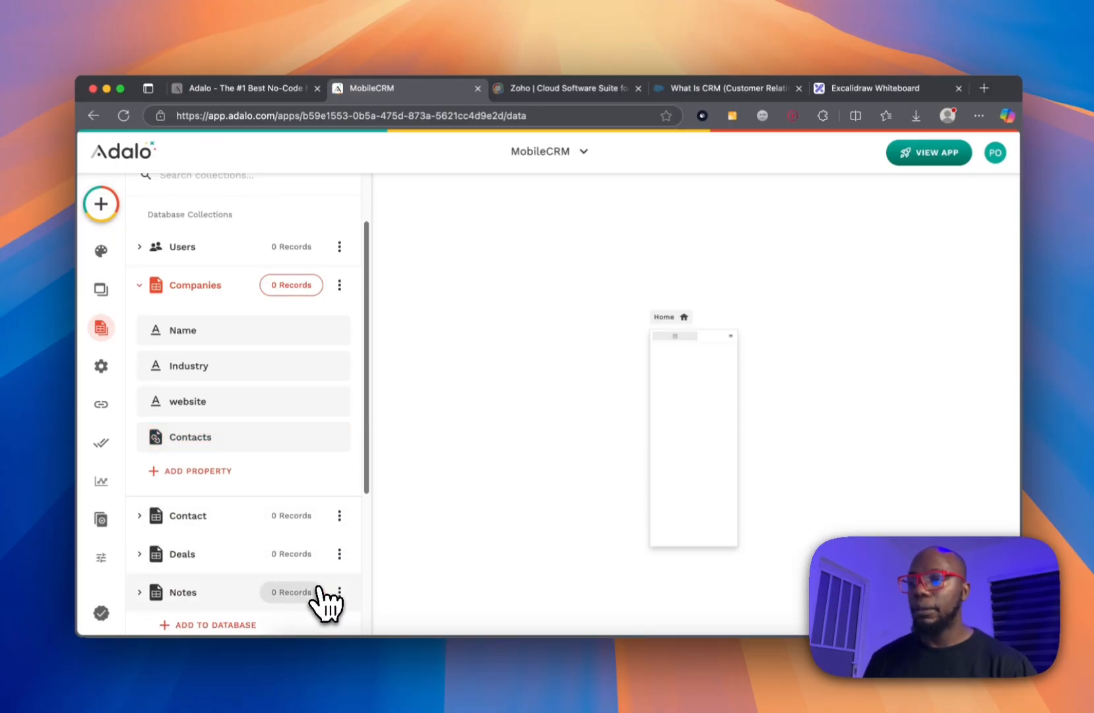
Rename the Notes collection's Name property to 'title'.
{"action": "left_click", "coordinate": [264, 518]}
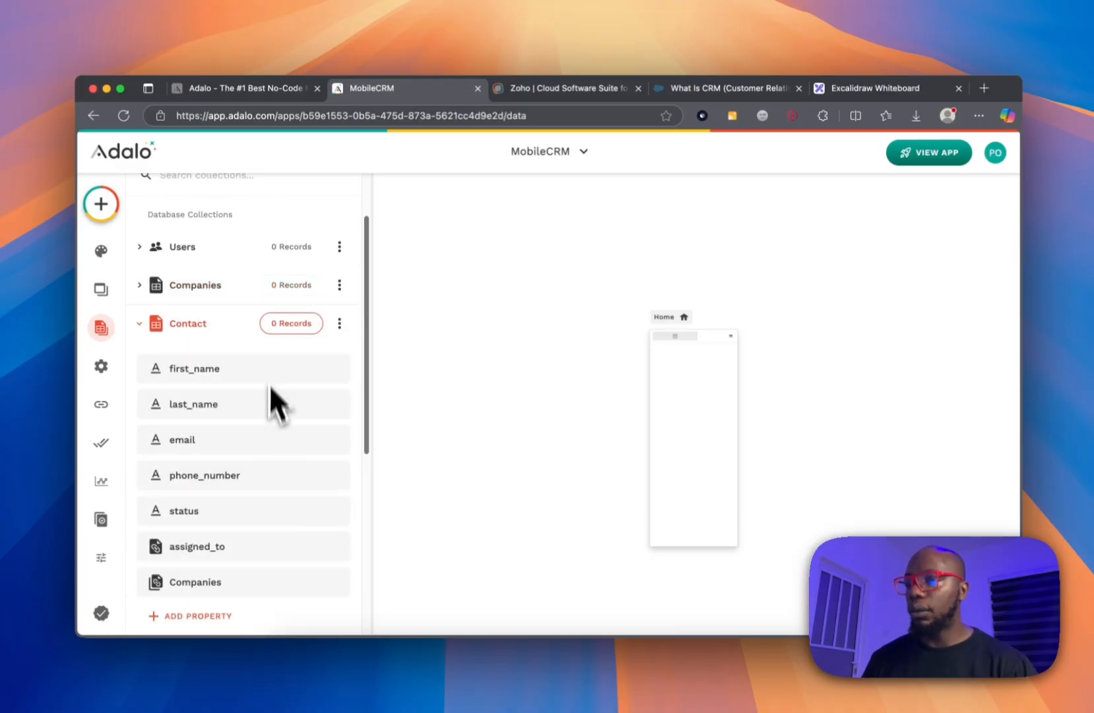
{"action": "left_click", "coordinate": [231, 327]}
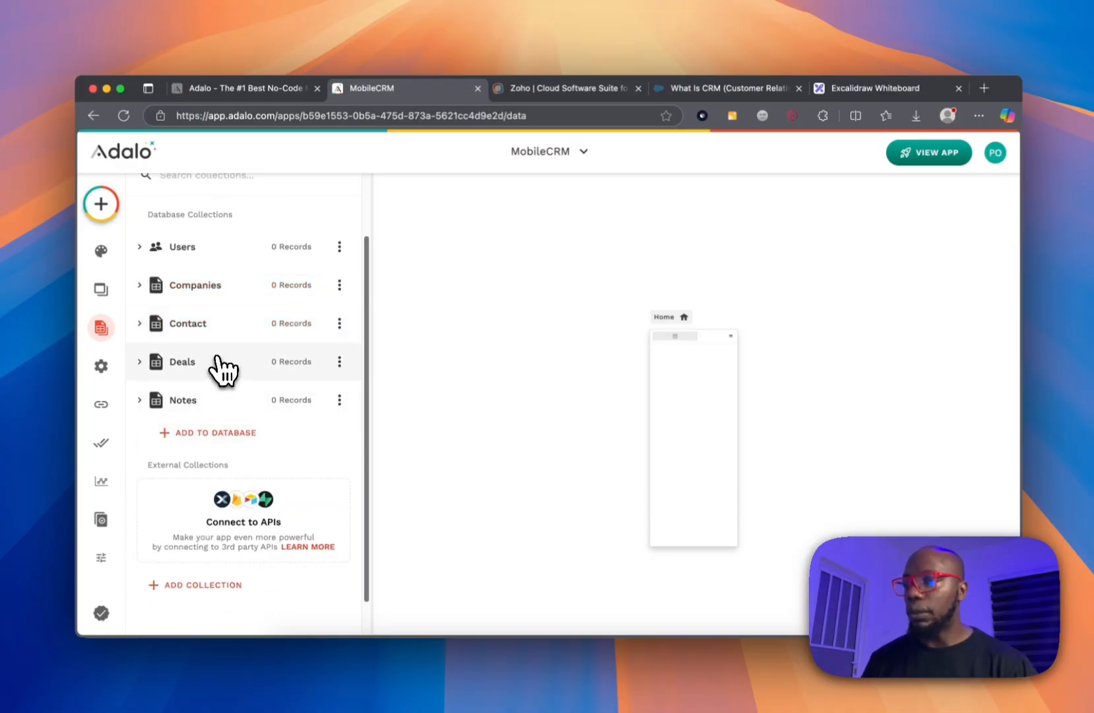
{"action": "left_click", "coordinate": [223, 367]}
{"action": "left_click", "coordinate": [225, 366]}
{"action": "left_click", "coordinate": [221, 399]}
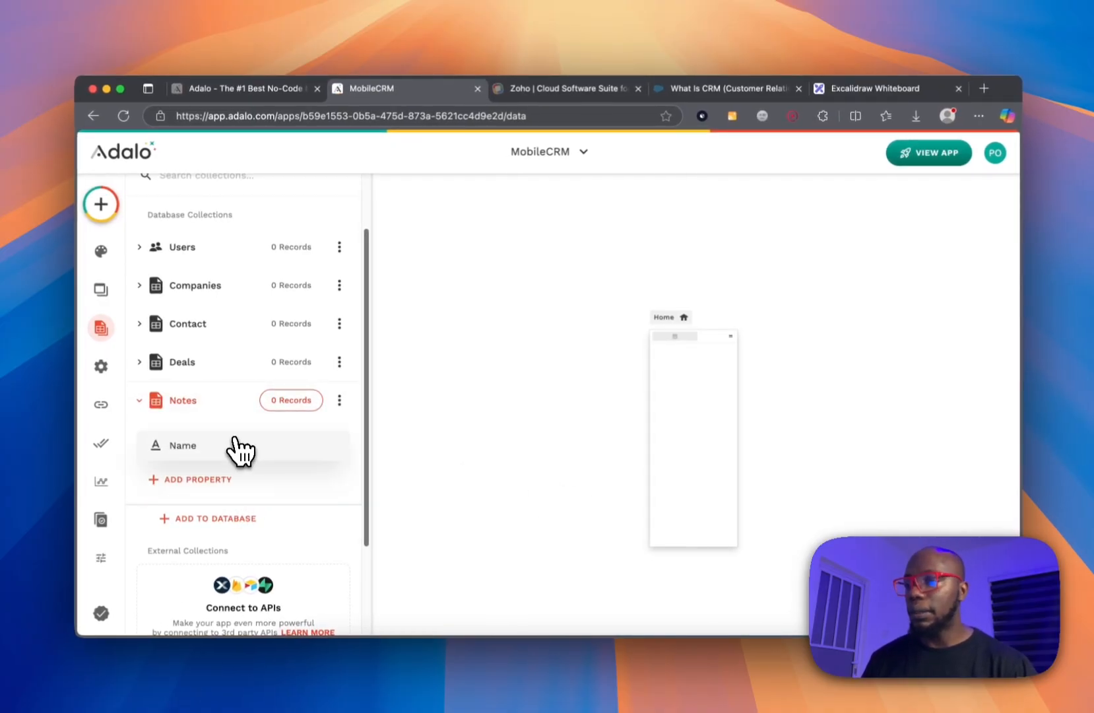
{"action": "left_click", "coordinate": [237, 449]}
{"action": "double_click", "coordinate": [205, 549]}
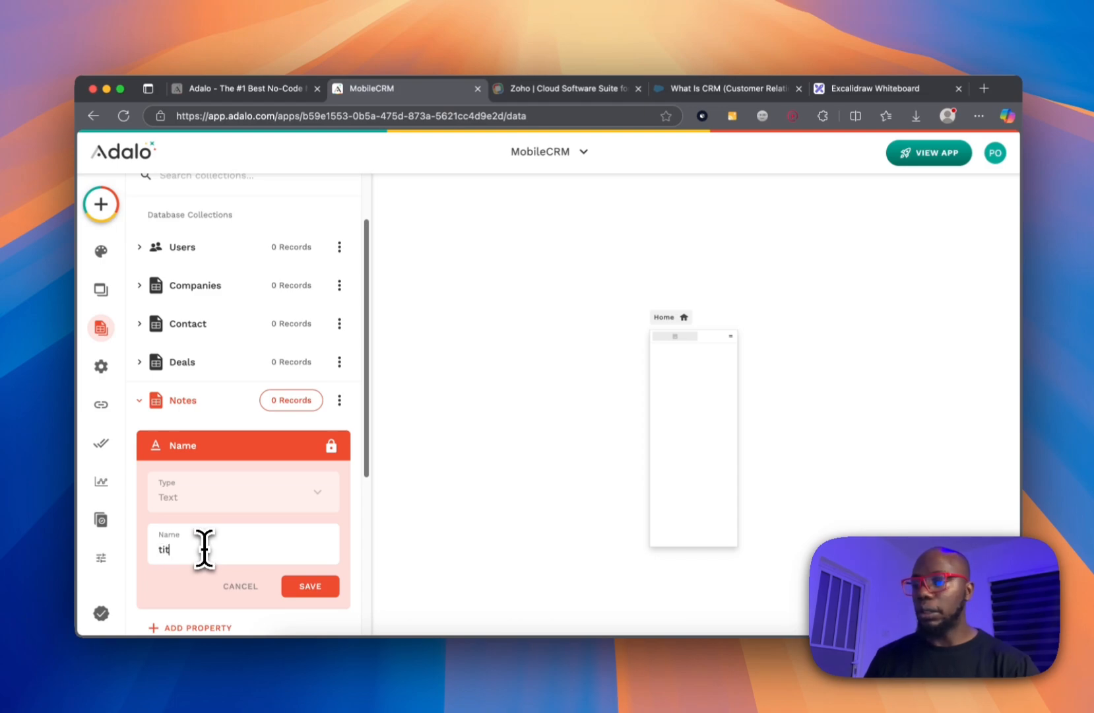
{"action": "type", "text": "title"}
{"action": "left_click", "coordinate": [308, 586]}
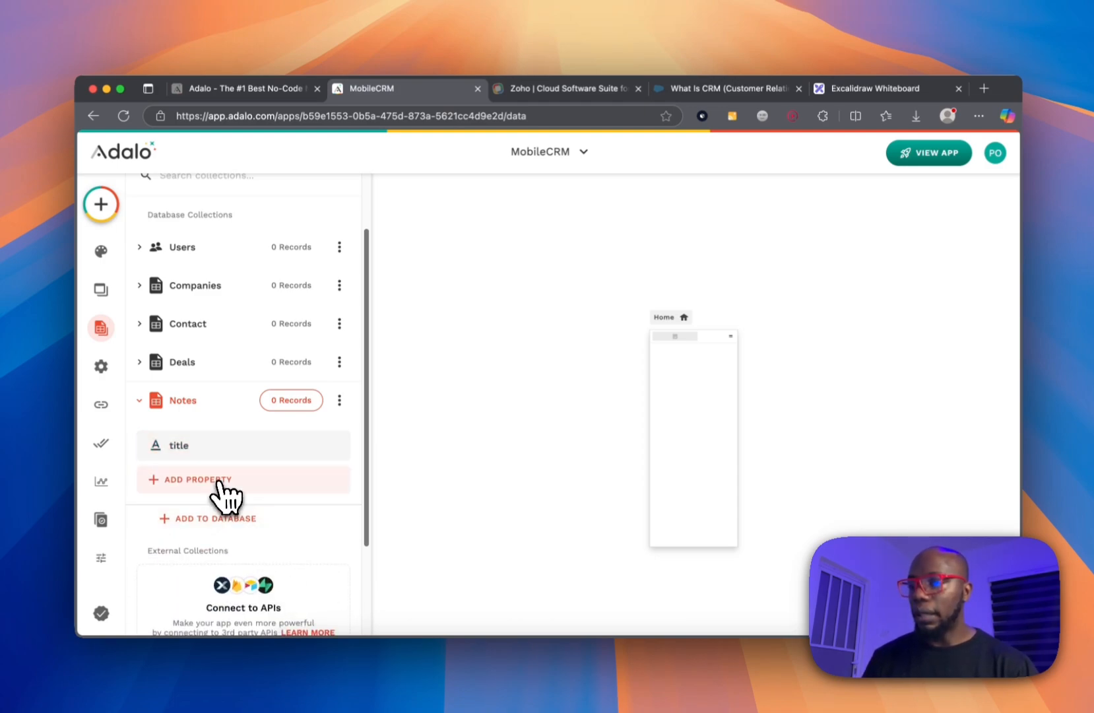
Add a content text property and a date_created date property to Notes.
{"action": "left_click", "coordinate": [219, 480]}
{"action": "left_click", "coordinate": [234, 209]}
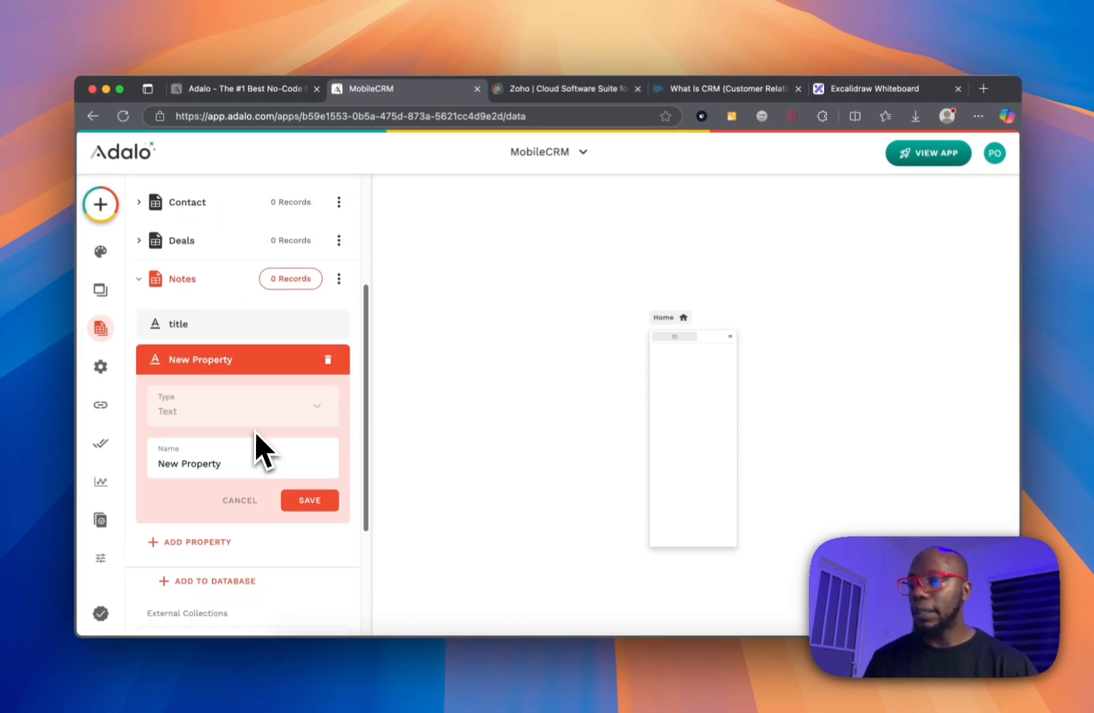
{"action": "triple_click", "coordinate": [245, 448]}
{"action": "type", "text": "content"}
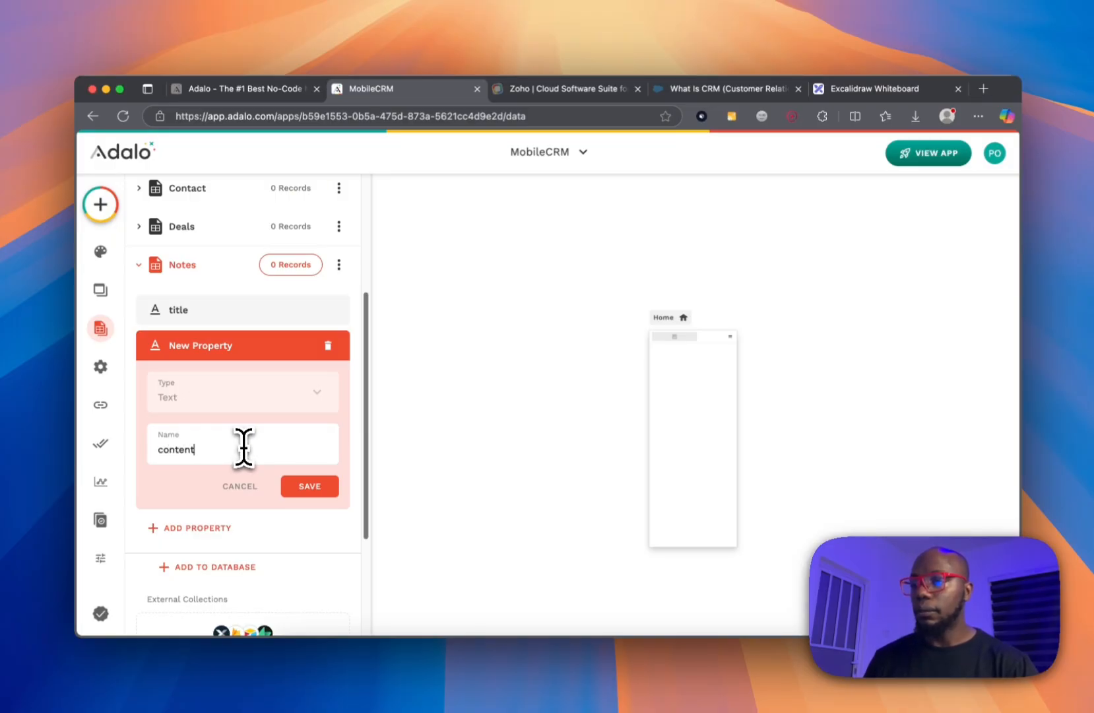
{"action": "left_click", "coordinate": [309, 487]}
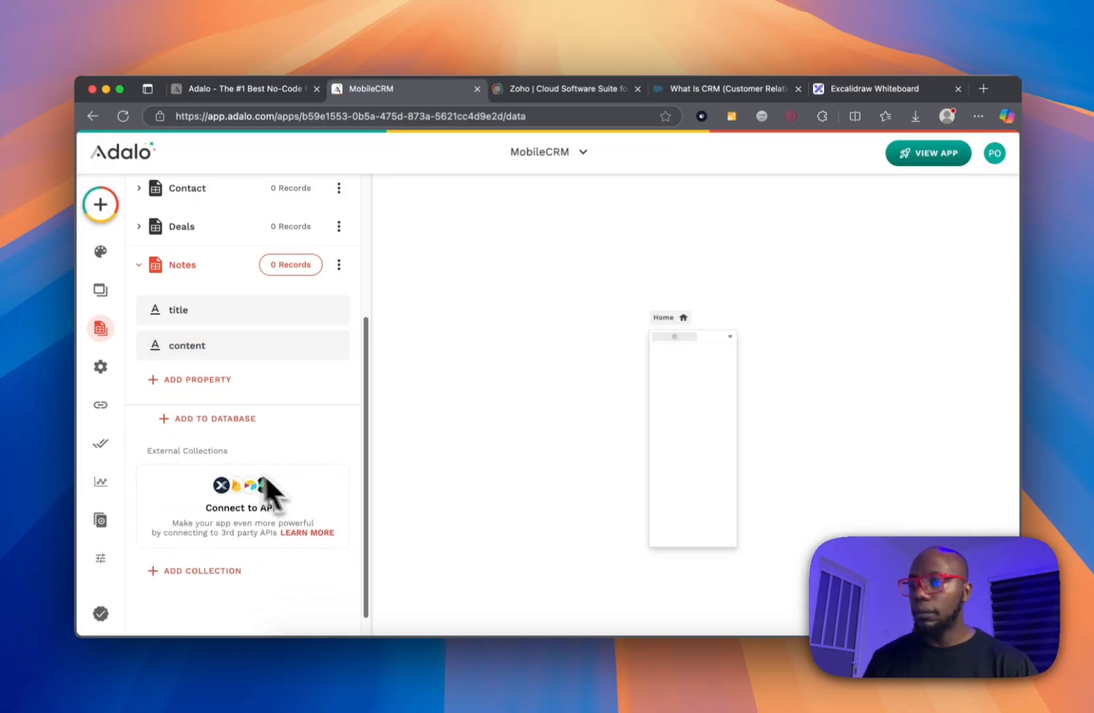
{"action": "left_click", "coordinate": [211, 383]}
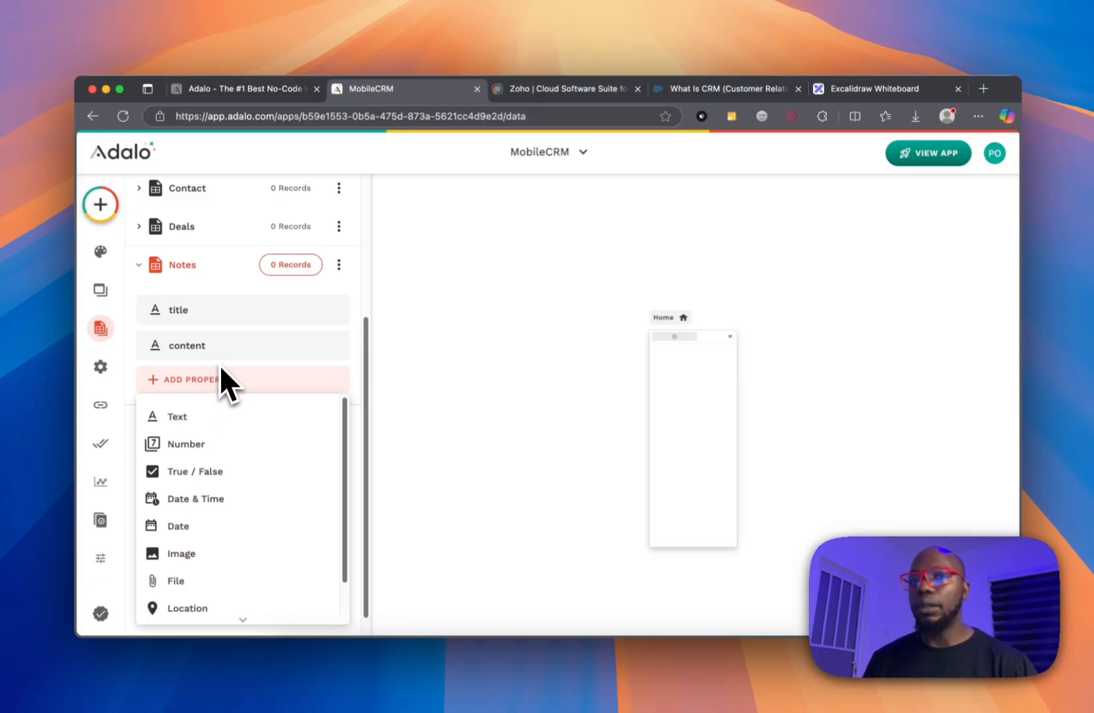
{"action": "left_click", "coordinate": [219, 503]}
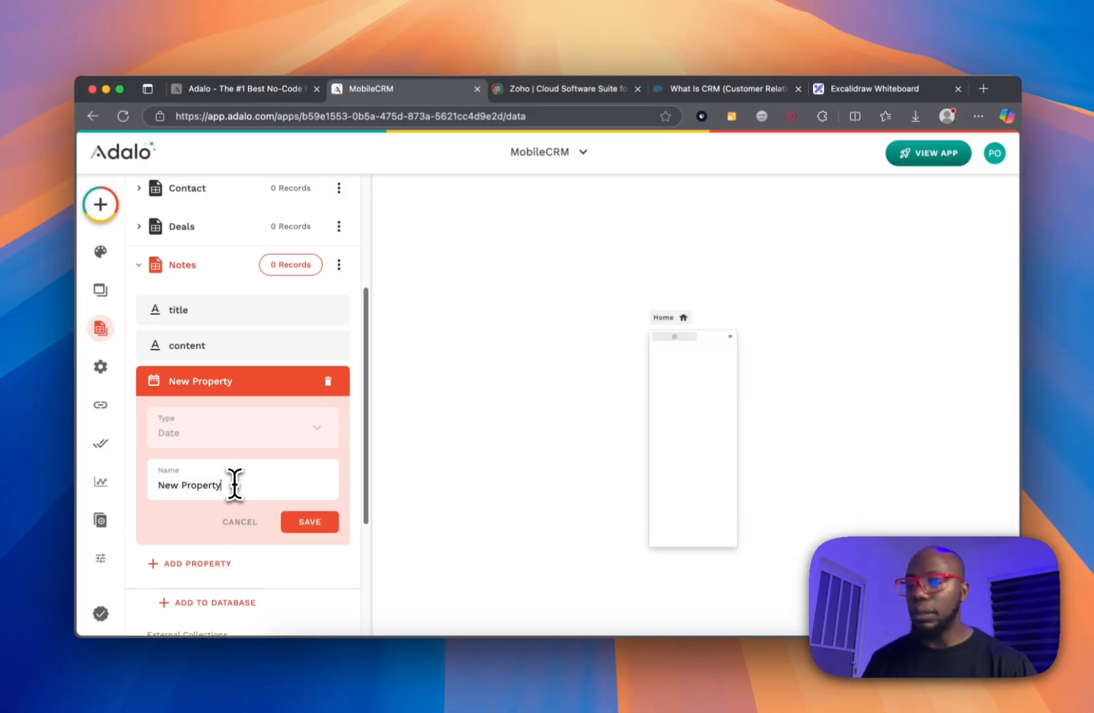
{"action": "triple_click", "coordinate": [235, 485]}
{"action": "type", "text": "date_created"}
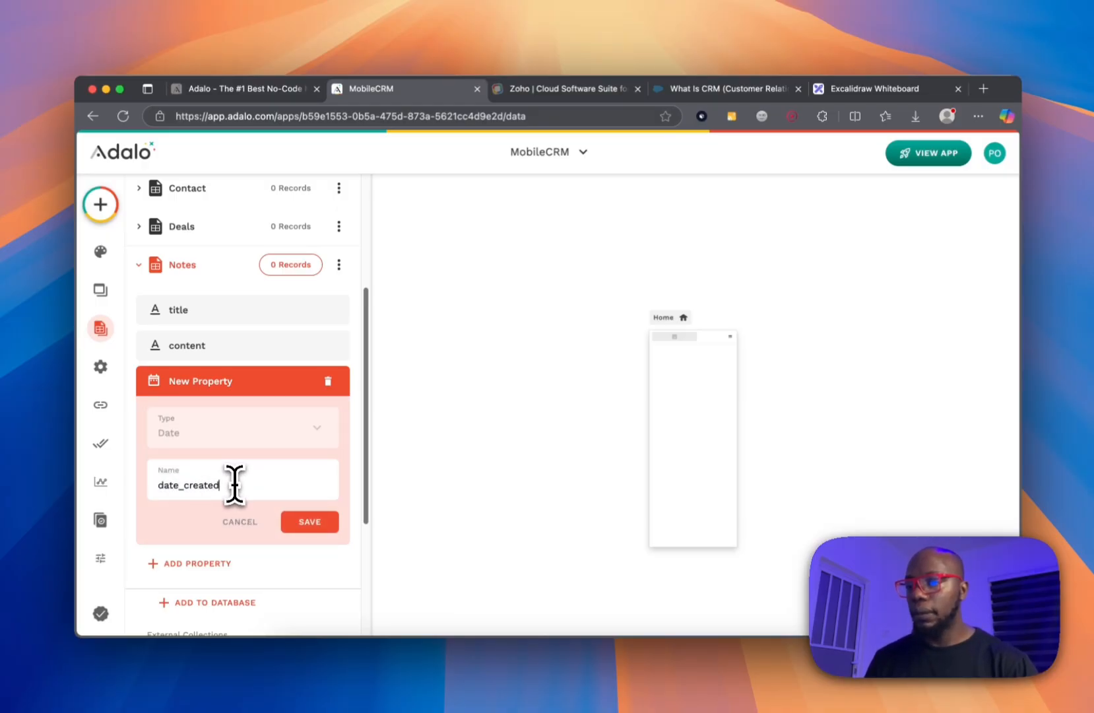
{"action": "left_click", "coordinate": [305, 525]}
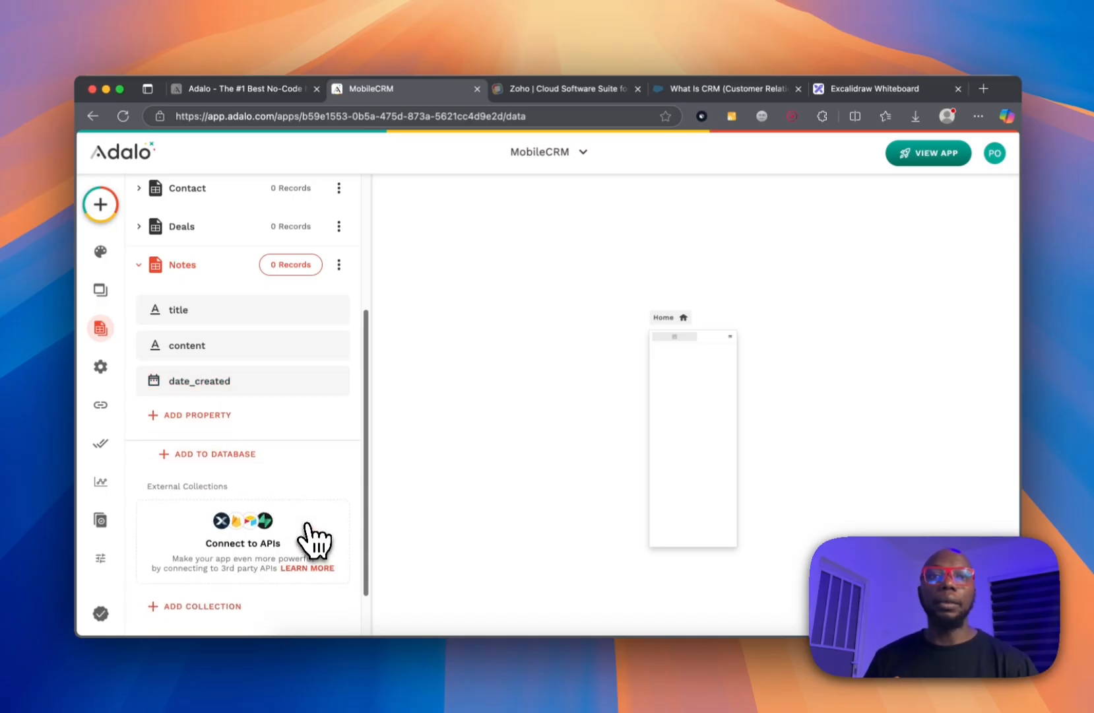
Link Notes to Users as created_by, with one user owning many notes.
{"action": "left_click", "coordinate": [234, 417]}
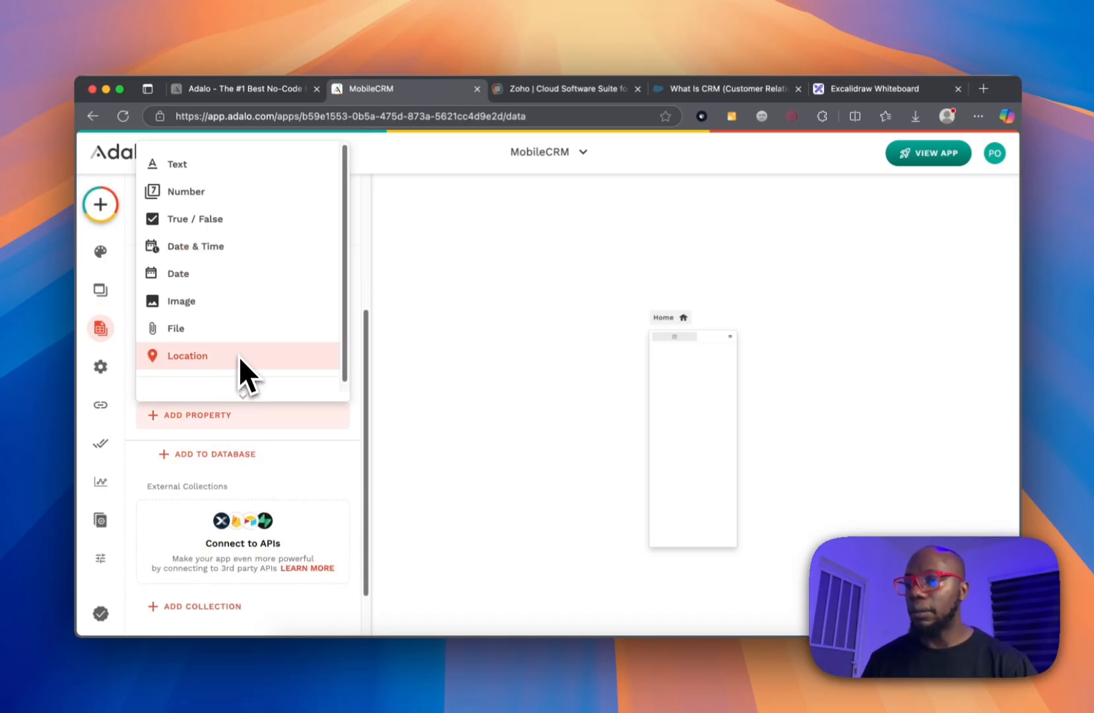
{"action": "scroll", "coordinate": [241, 359], "scroll_direction": "down", "scroll_amount": 1}
{"action": "mouse_move", "coordinate": [248, 363]}
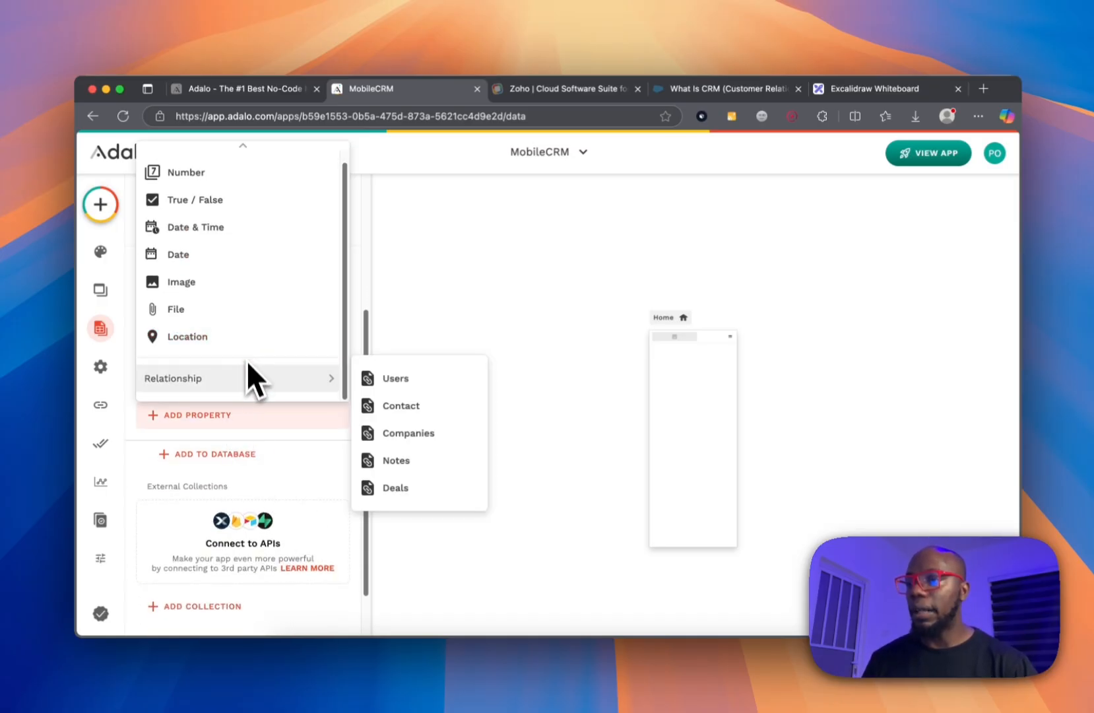
{"action": "left_click", "coordinate": [407, 380]}
{"action": "left_click", "coordinate": [470, 324]}
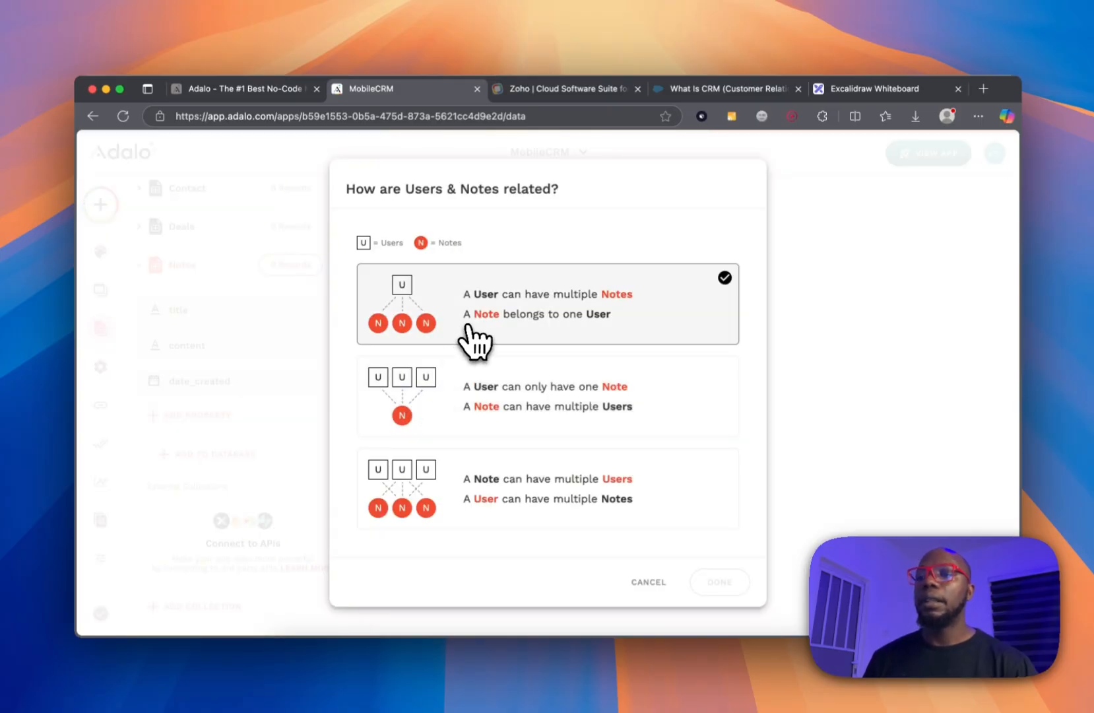
{"action": "left_click", "coordinate": [520, 331]}
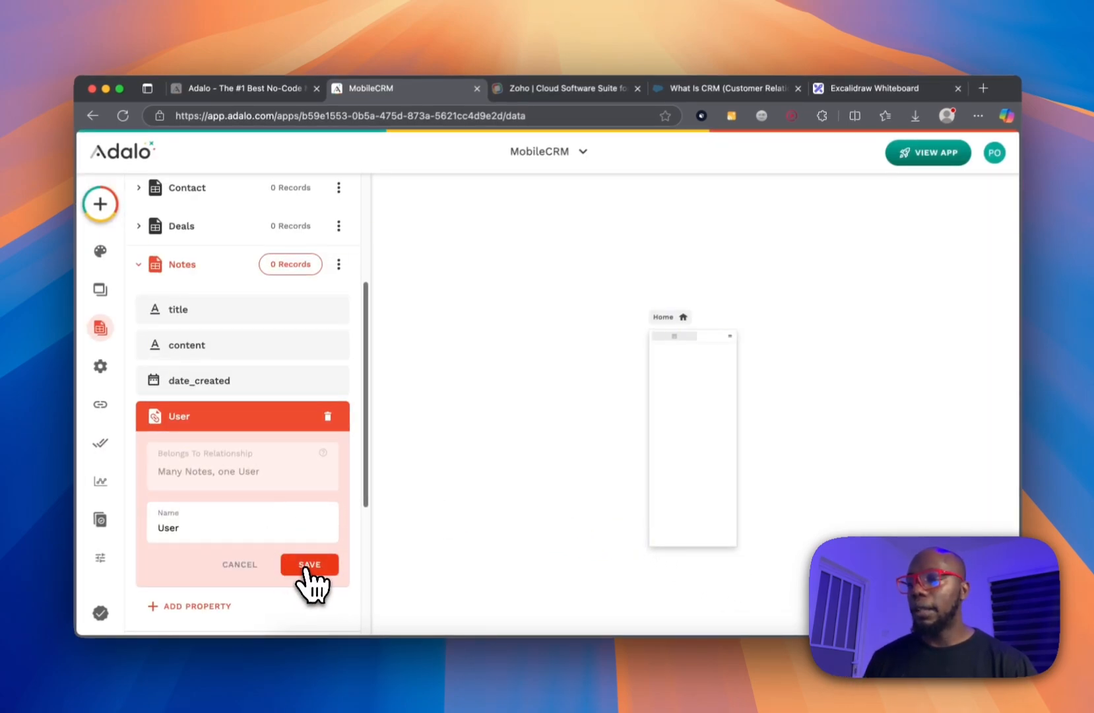
{"action": "left_click", "coordinate": [270, 535]}
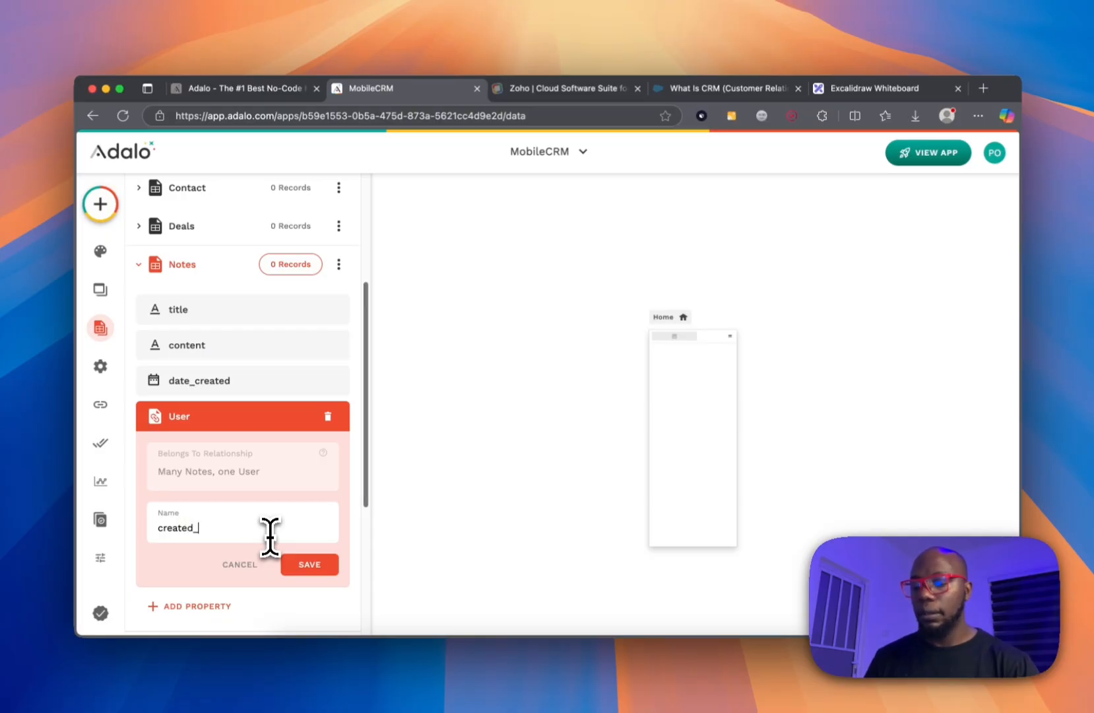
{"action": "left_click", "coordinate": [300, 562]}
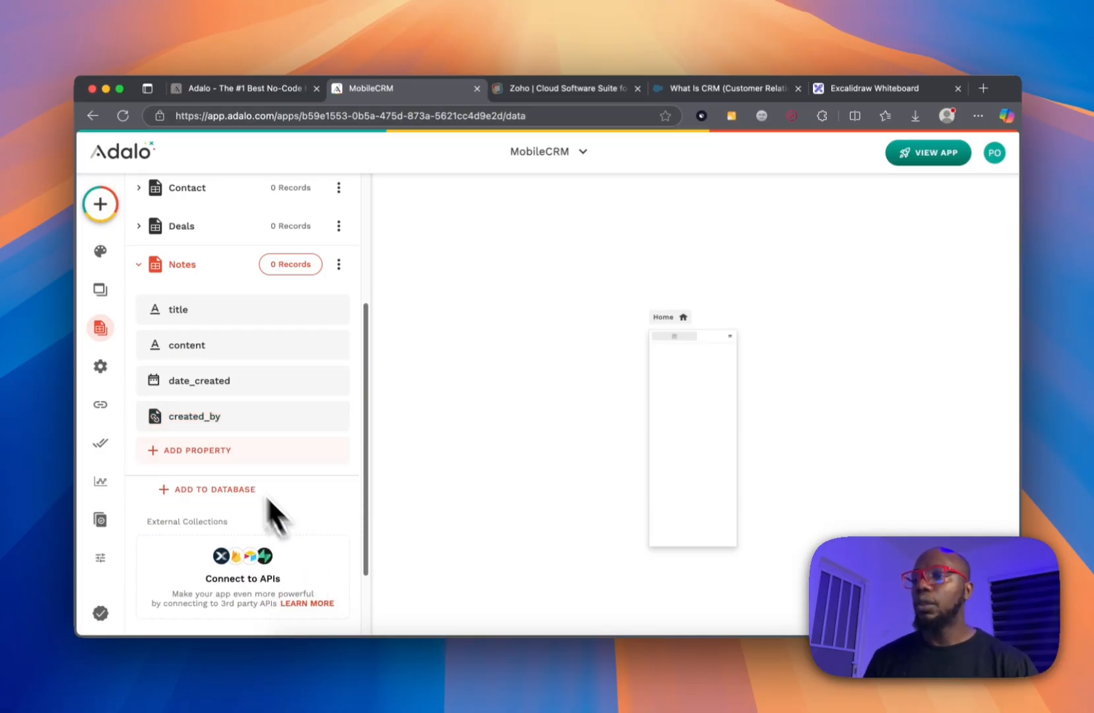
Add a Contact relationship to Notes where one contact has many notes.
{"action": "left_click", "coordinate": [226, 451]}
{"action": "mouse_move", "coordinate": [235, 410]}
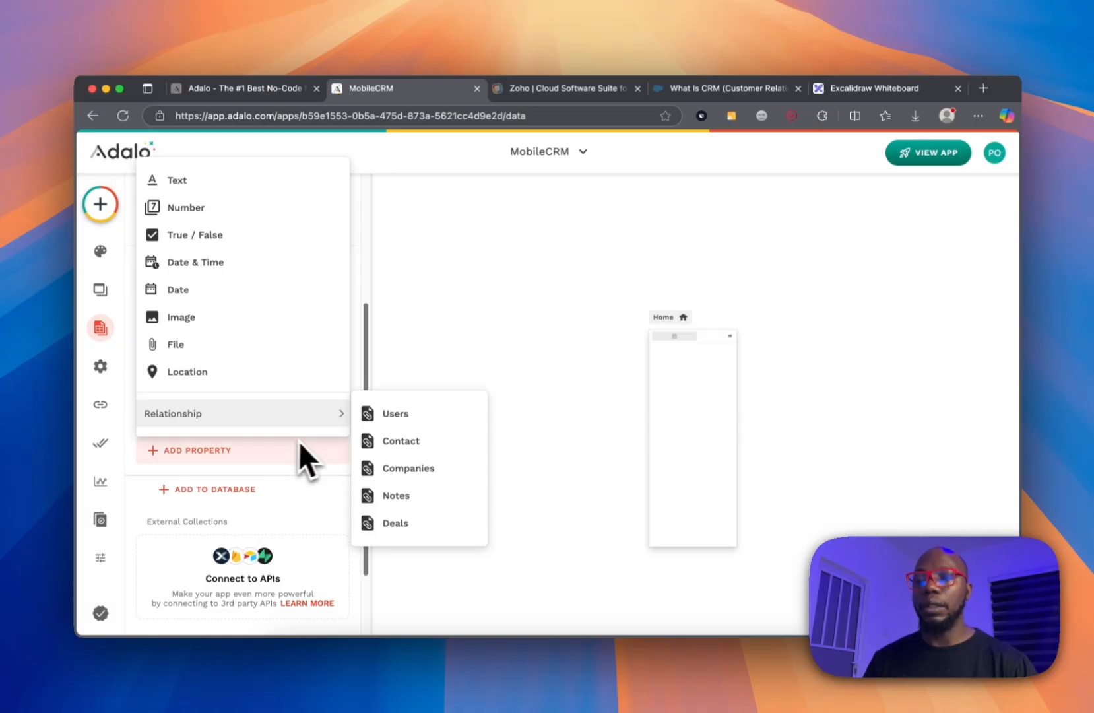
{"action": "left_click", "coordinate": [380, 441]}
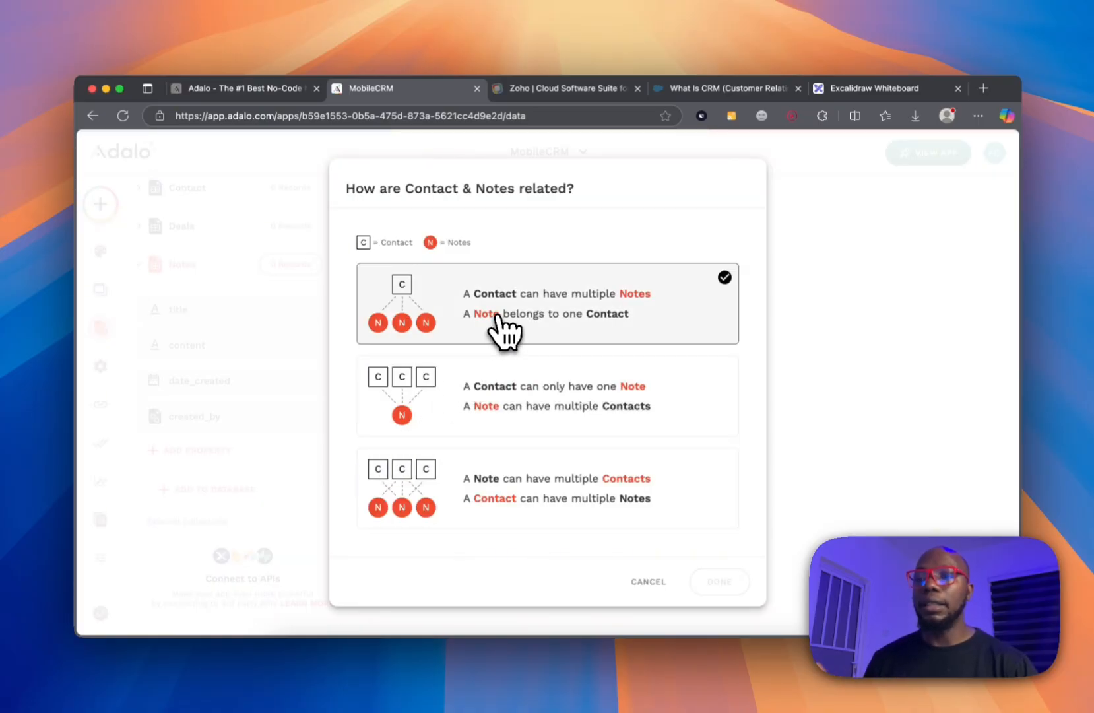
{"action": "left_click", "coordinate": [543, 317]}
{"action": "left_click", "coordinate": [718, 582]}
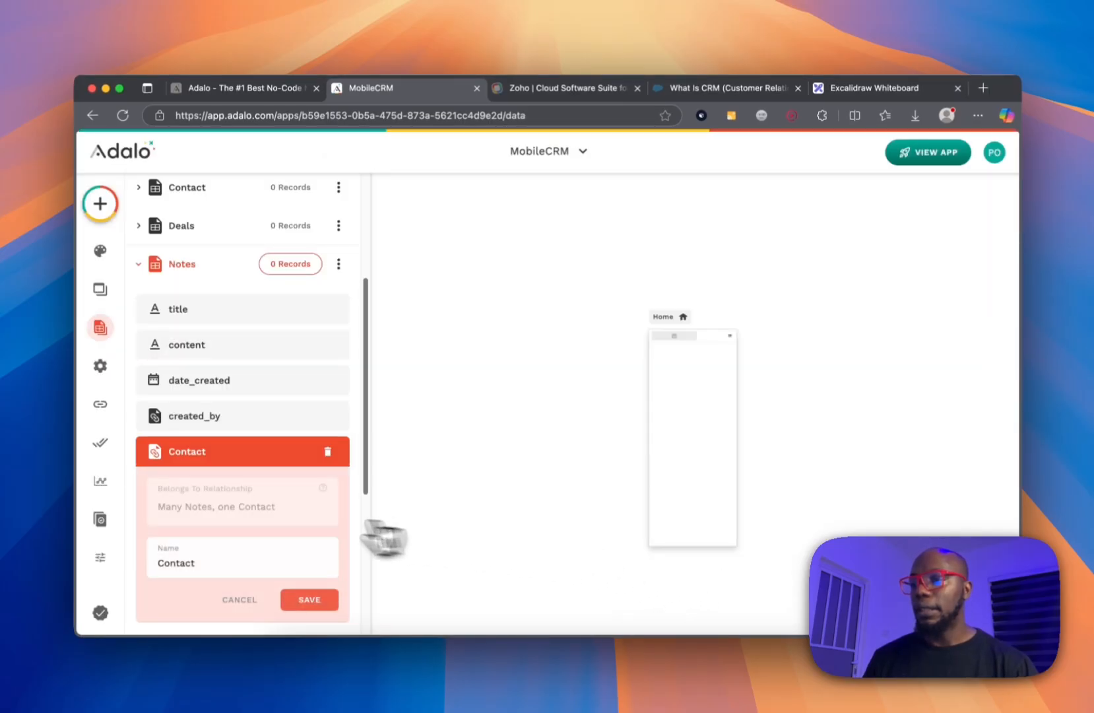
{"action": "left_click", "coordinate": [305, 601]}
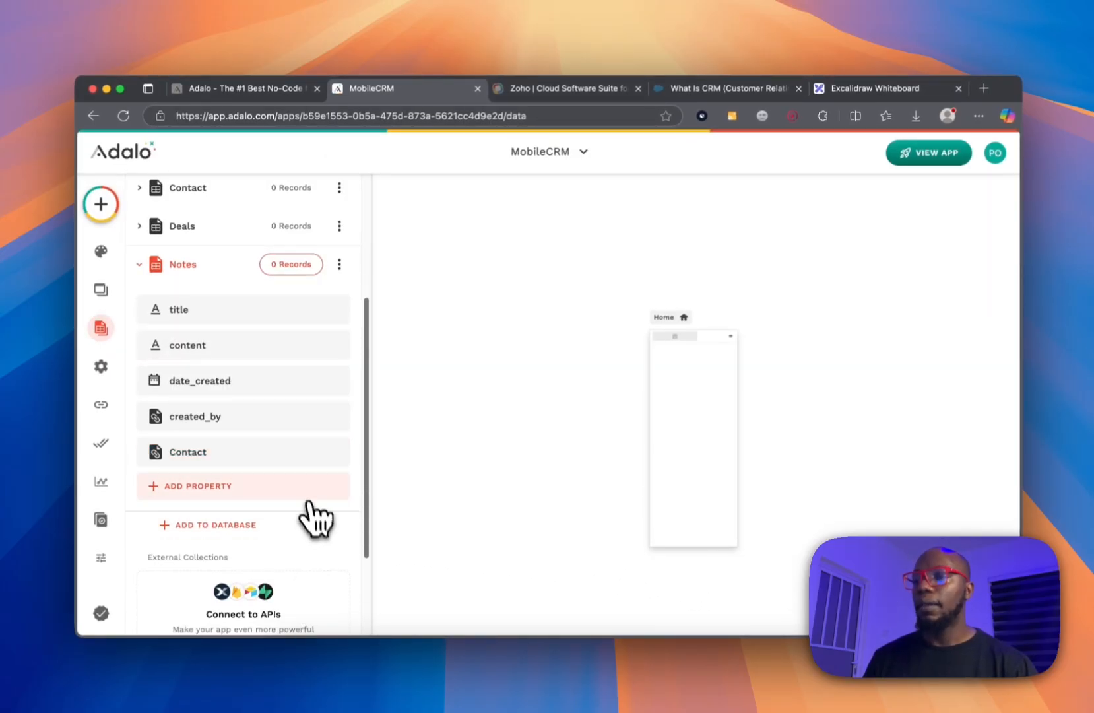
{"action": "left_click", "coordinate": [210, 268]}
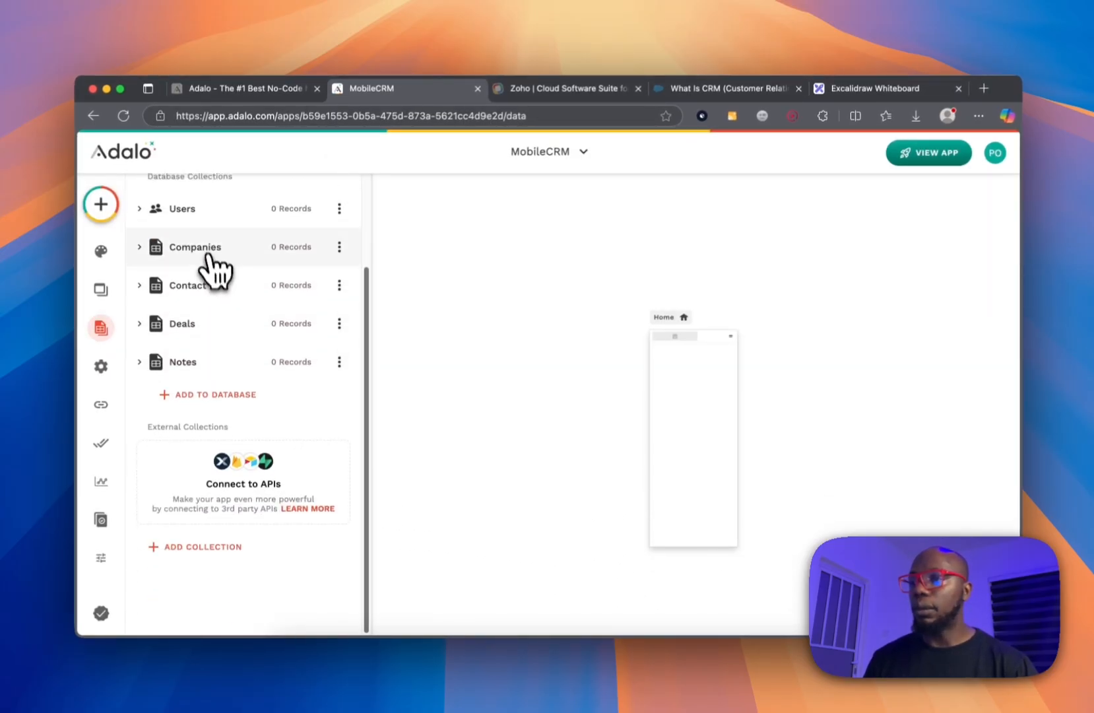
Rename the Deals collection's Name property to 'title'.
{"action": "left_click", "coordinate": [213, 323]}
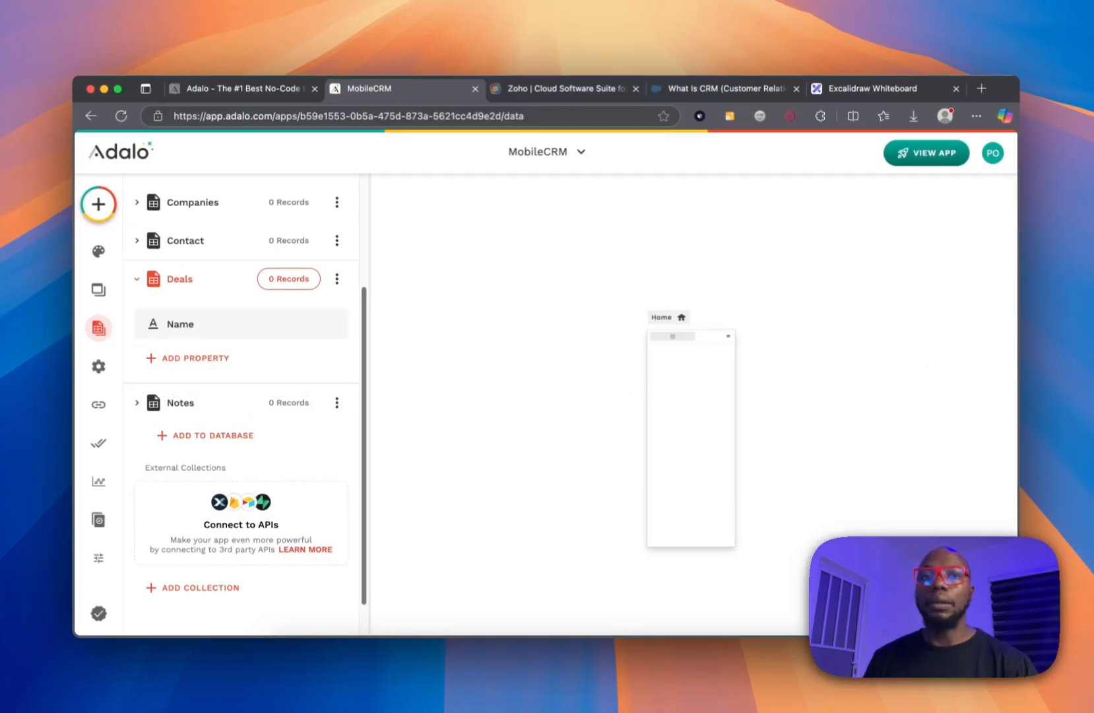
{"action": "left_click", "coordinate": [214, 326]}
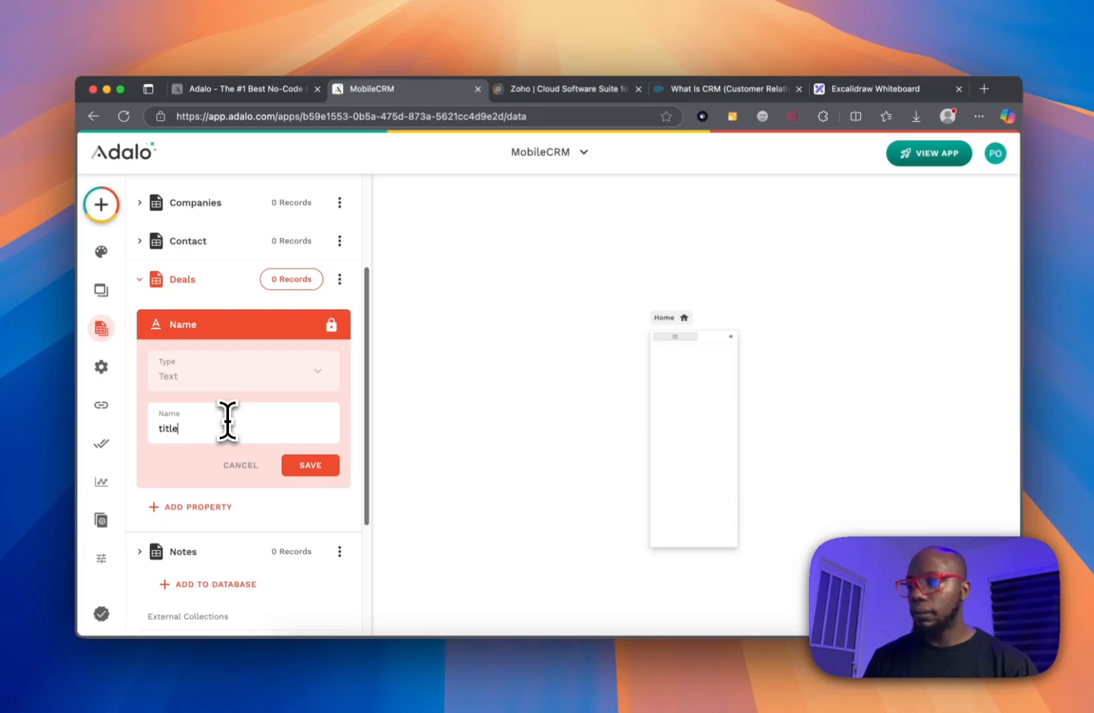
{"action": "type", "text": "title"}
{"action": "left_click", "coordinate": [310, 465]}
Add a Number property 'amount' and a Text property 'stage' to Deals.
{"action": "left_click", "coordinate": [235, 359]}
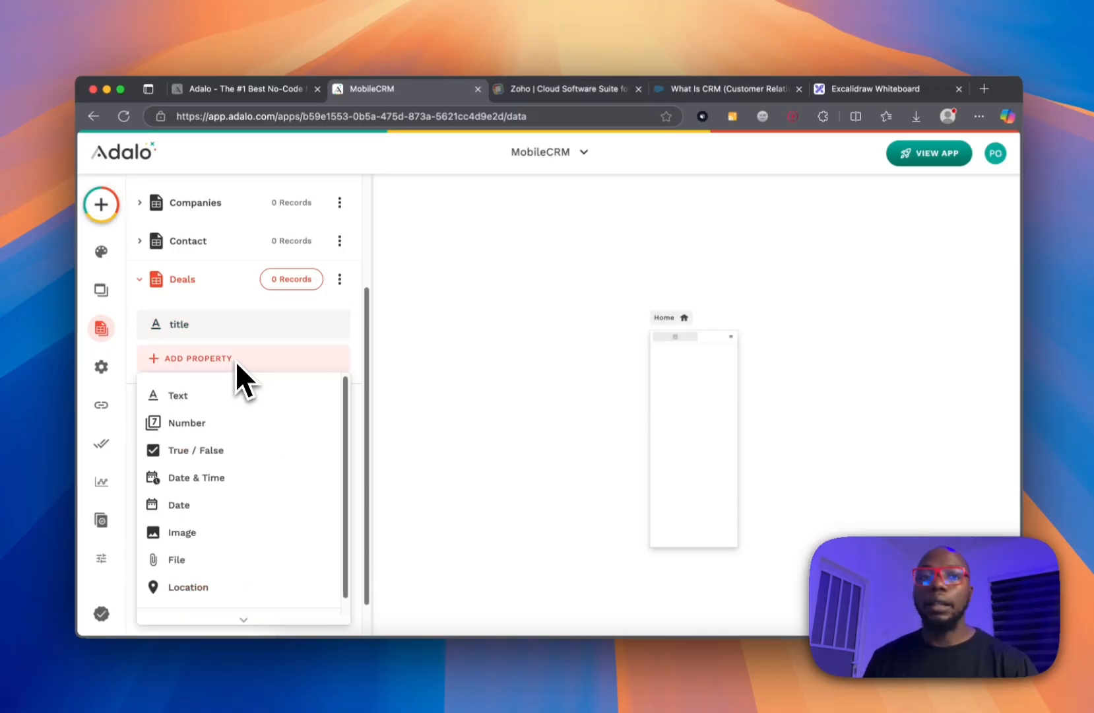
{"action": "left_click", "coordinate": [224, 422]}
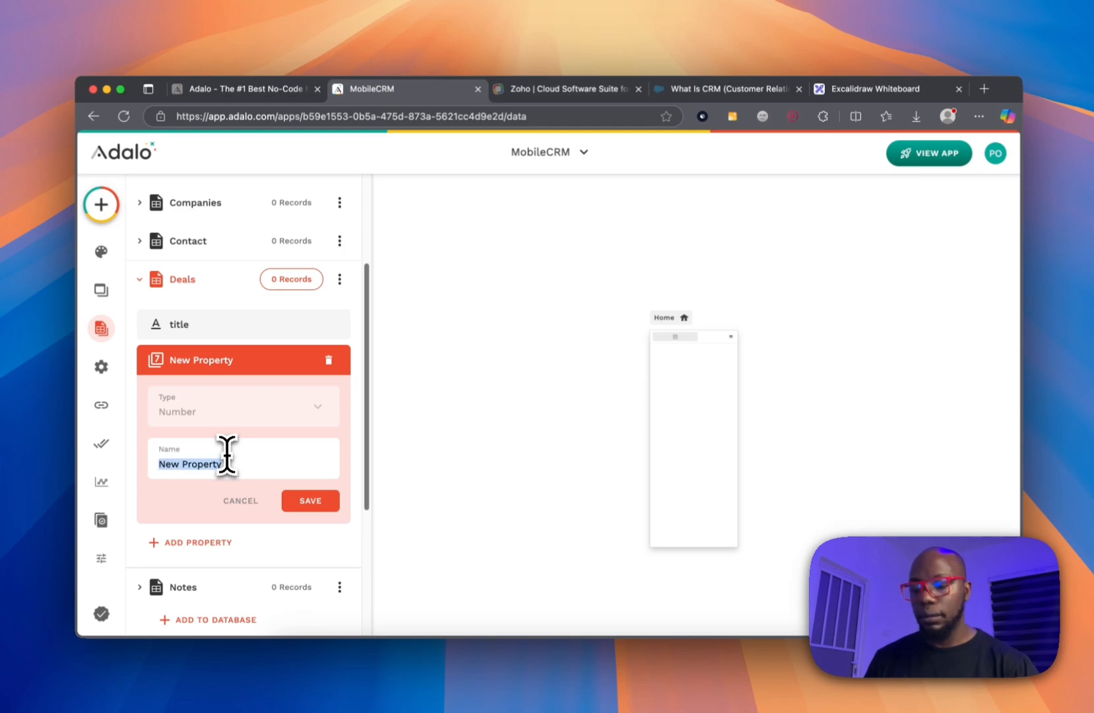
{"action": "left_click", "coordinate": [307, 501]}
{"action": "left_click", "coordinate": [216, 394]}
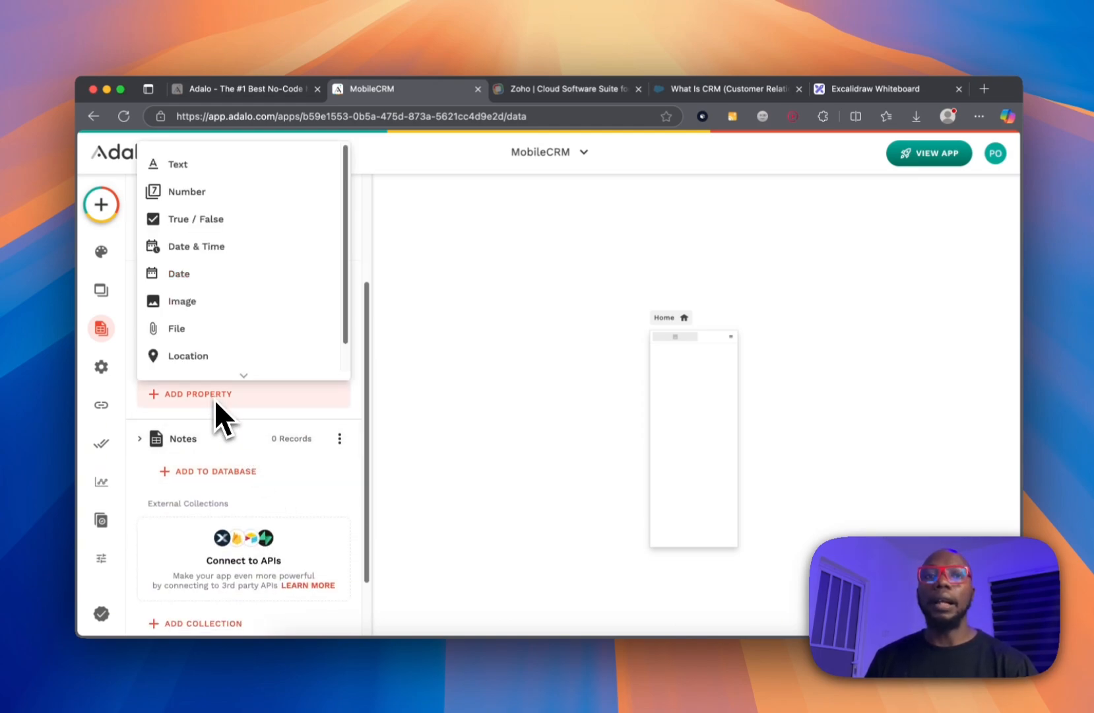
{"action": "left_click", "coordinate": [223, 176]}
{"action": "left_click", "coordinate": [231, 491]}
{"action": "type", "text": "st"}
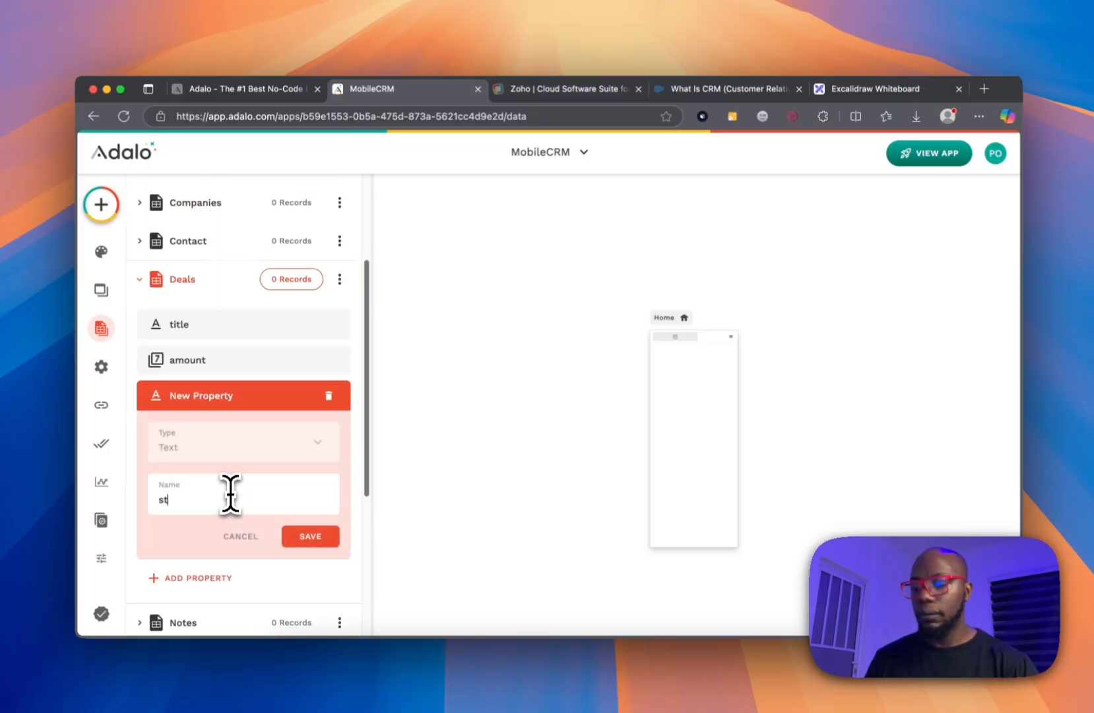
{"action": "left_click", "coordinate": [311, 535]}
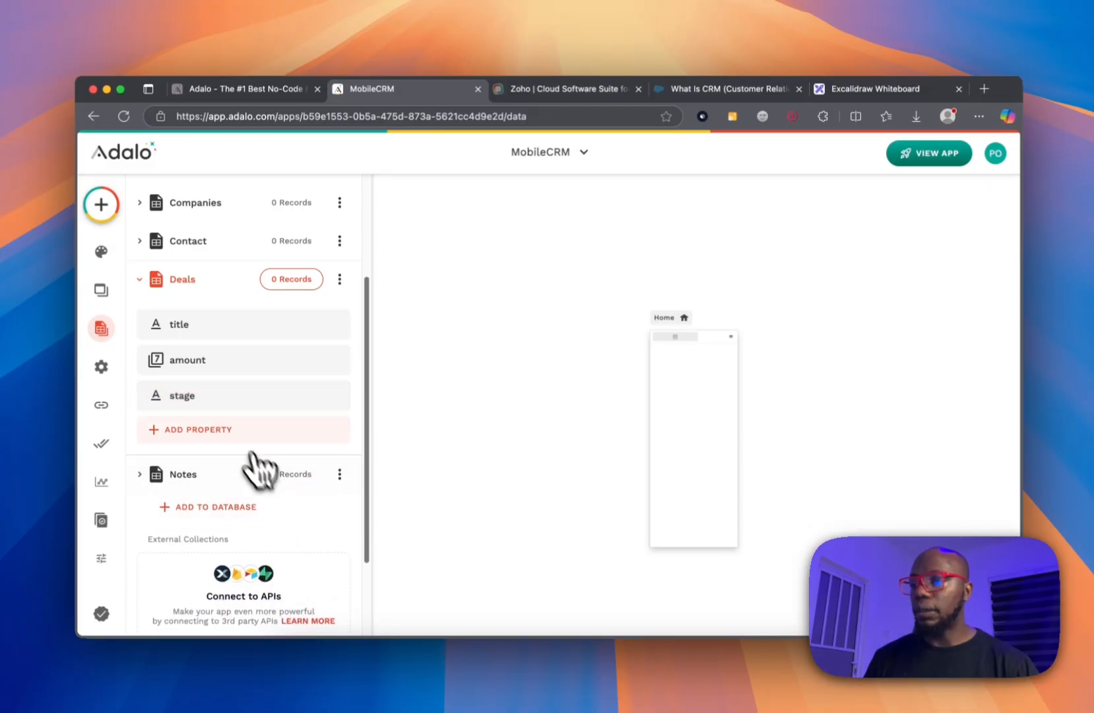
Add a Date property named 'close_date' to Deals.
{"action": "left_click", "coordinate": [235, 430]}
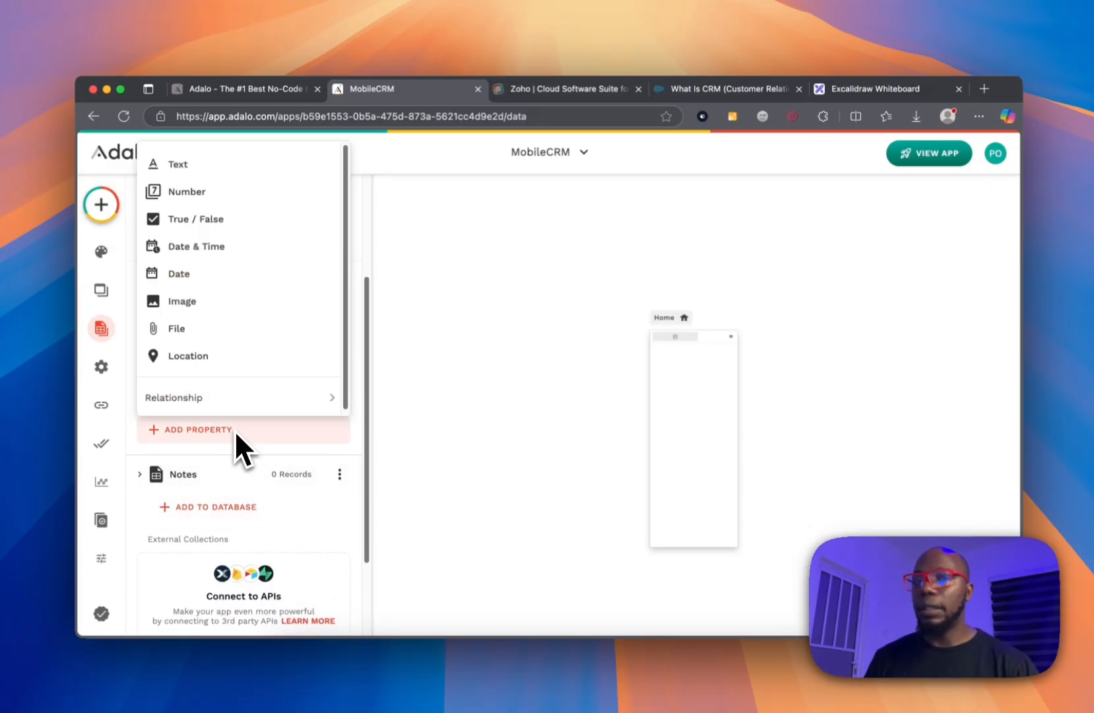
{"action": "left_click", "coordinate": [224, 276]}
{"action": "type", "text": "d"}
{"action": "type", "text": "loseDa"}
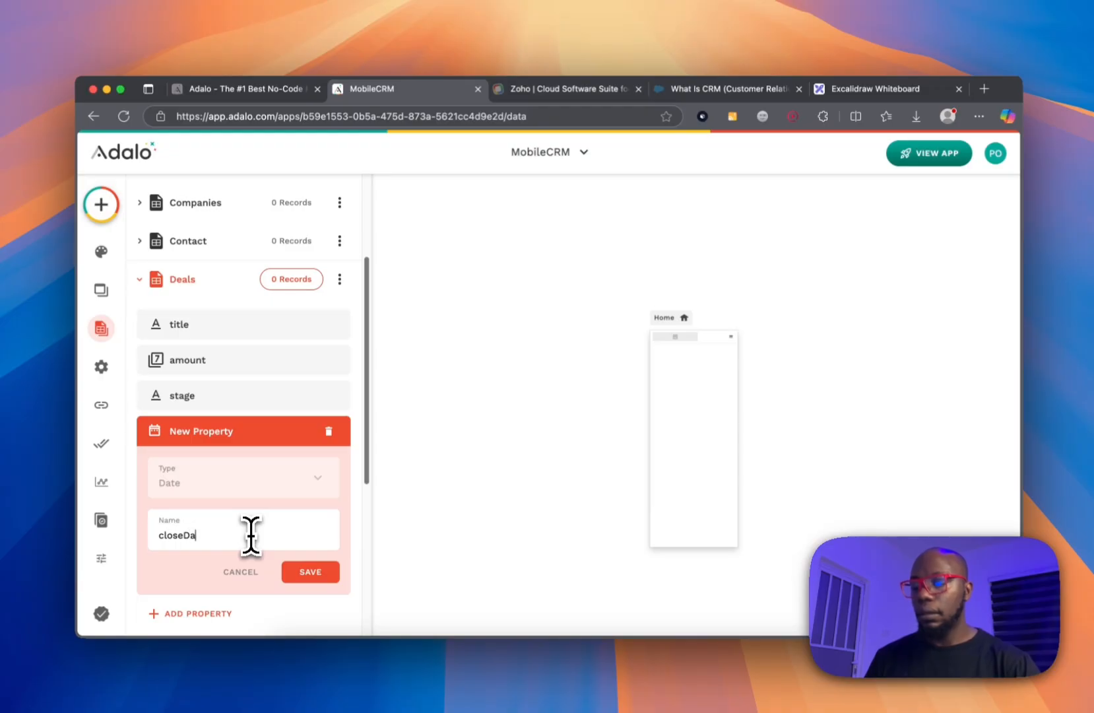
{"action": "type", "text": "ta"}
{"action": "key", "text": "BackSpace"}
{"action": "key", "text": "BackSpace"}
{"action": "key", "text": "BackSpace"}
{"action": "key", "text": "BackSpace"}
{"action": "type", "text": "_date"}
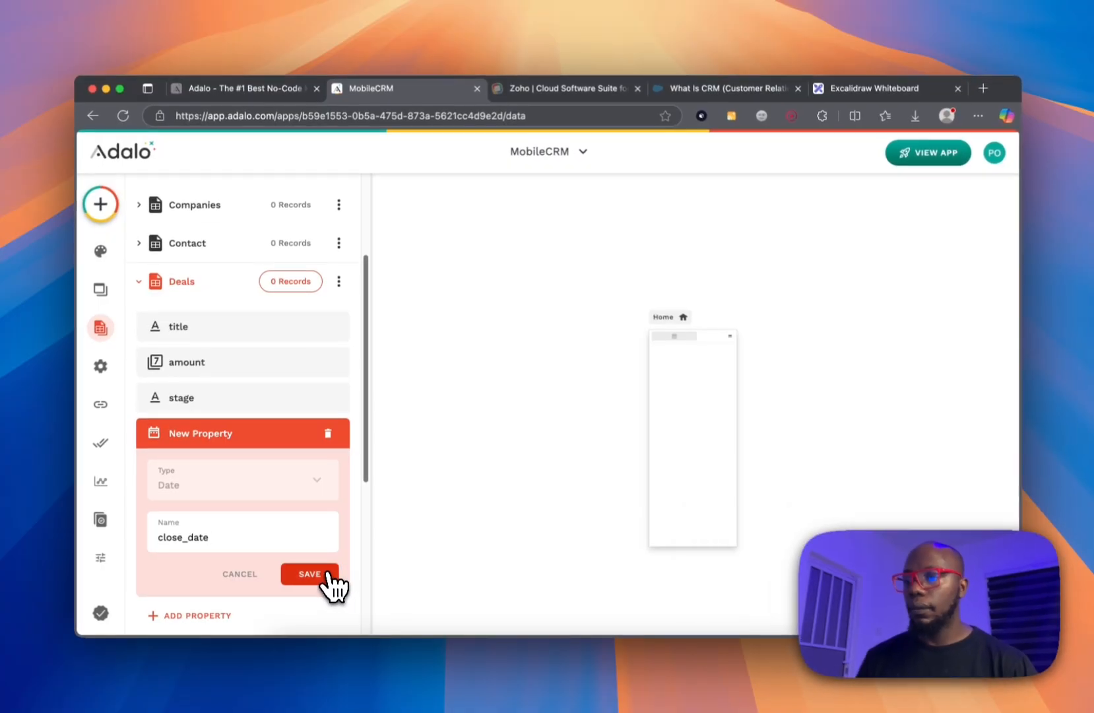
{"action": "left_click", "coordinate": [328, 574]}
Relate Deals to Users (one user, many deals), naming it 'assigned_to'.
{"action": "left_click", "coordinate": [217, 466]}
{"action": "mouse_move", "coordinate": [221, 443]}
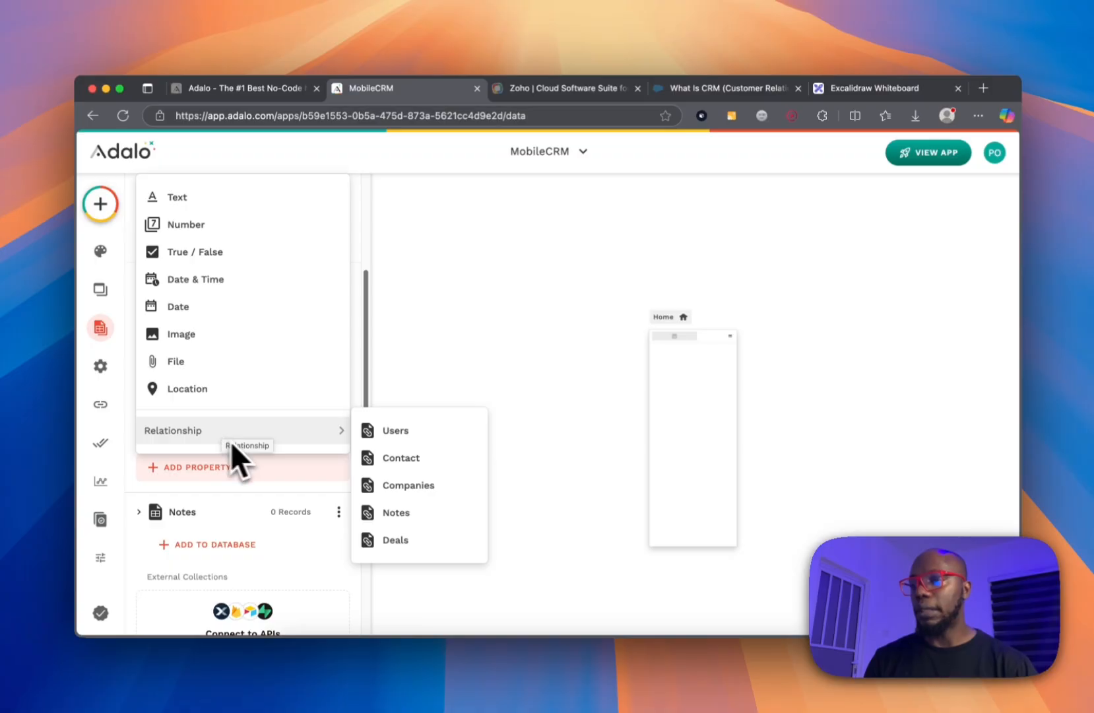
{"action": "left_click", "coordinate": [380, 430]}
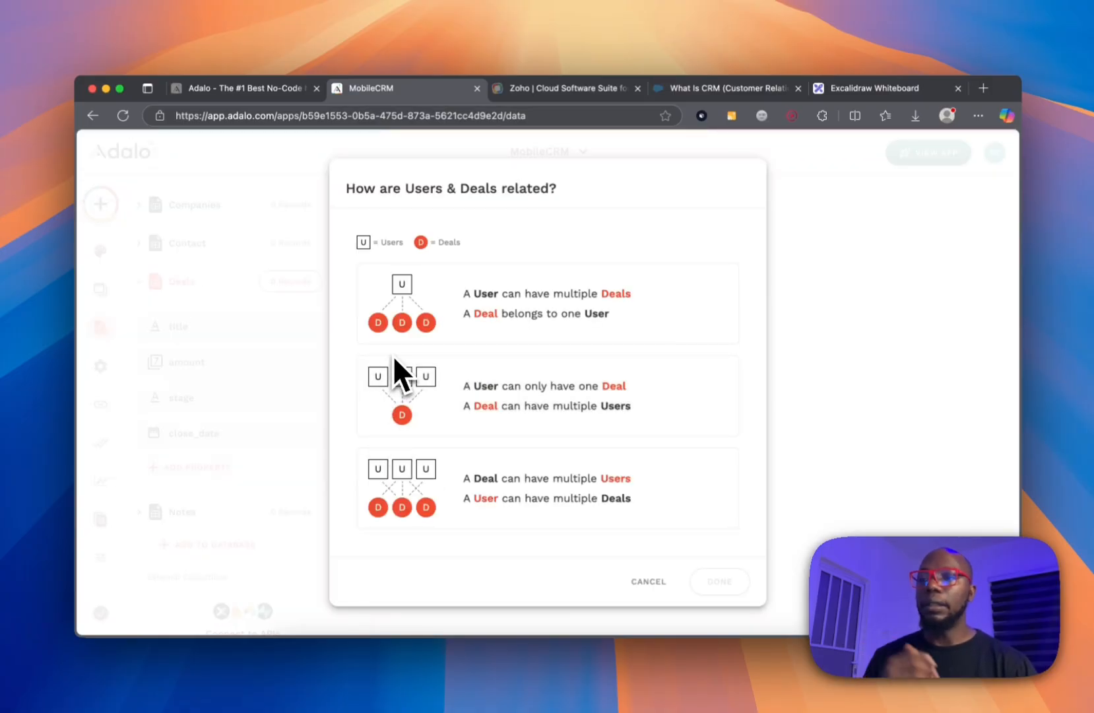
{"action": "left_click", "coordinate": [473, 315]}
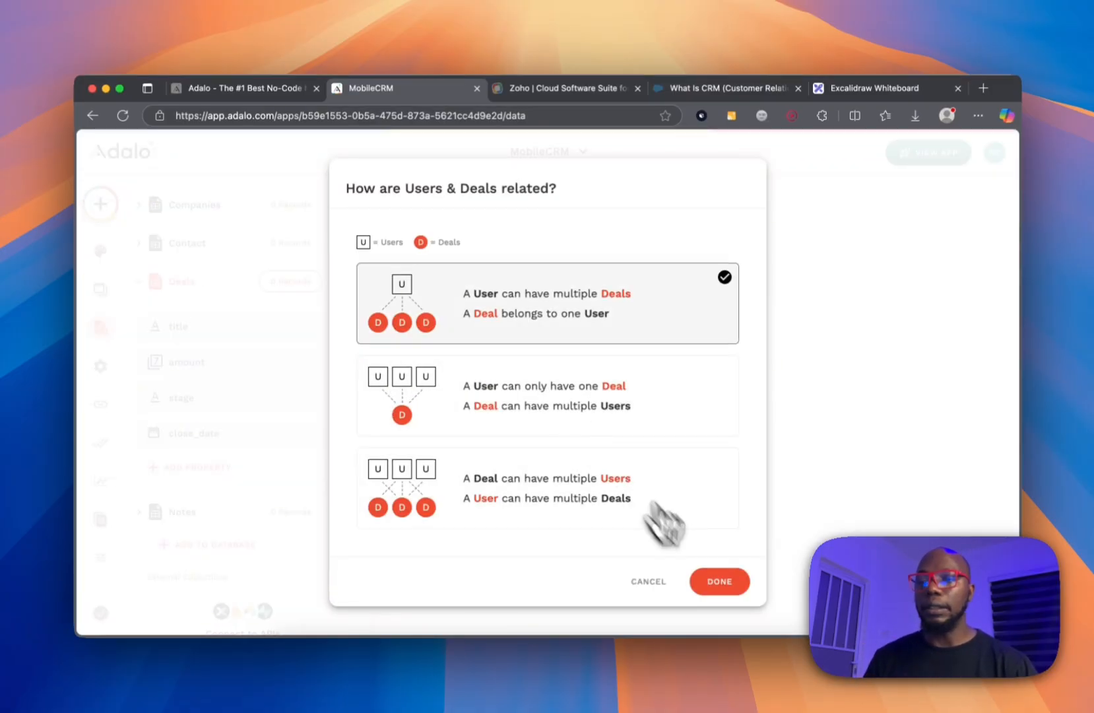
{"action": "left_click", "coordinate": [723, 582]}
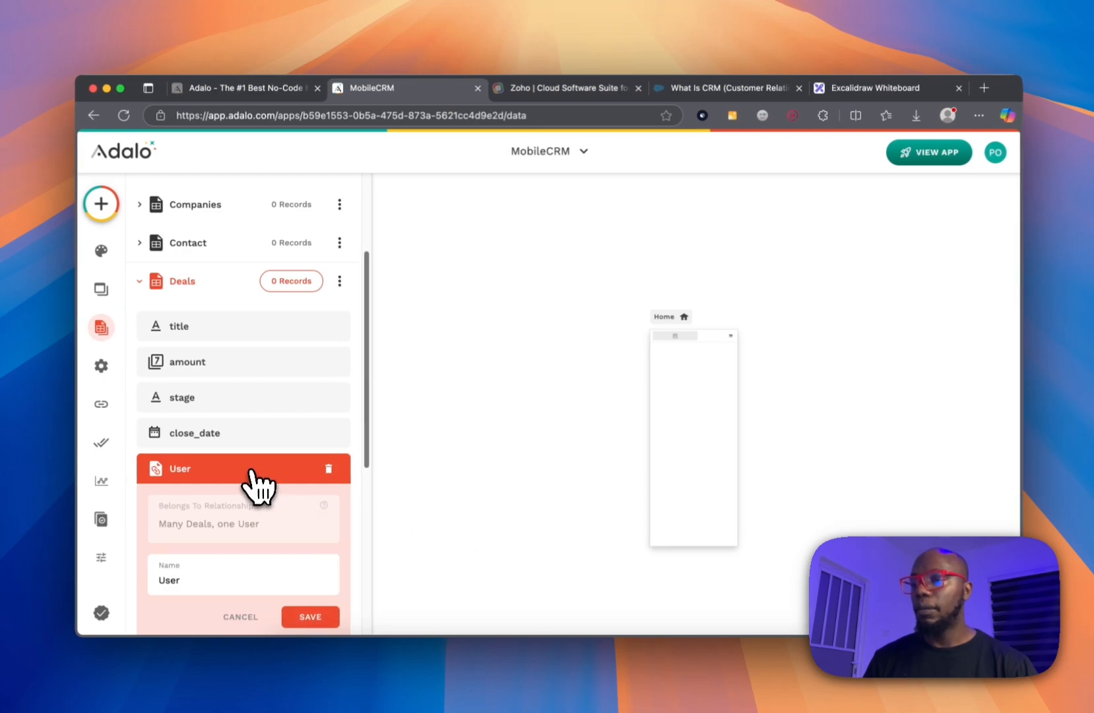
{"action": "double_click", "coordinate": [237, 584]}
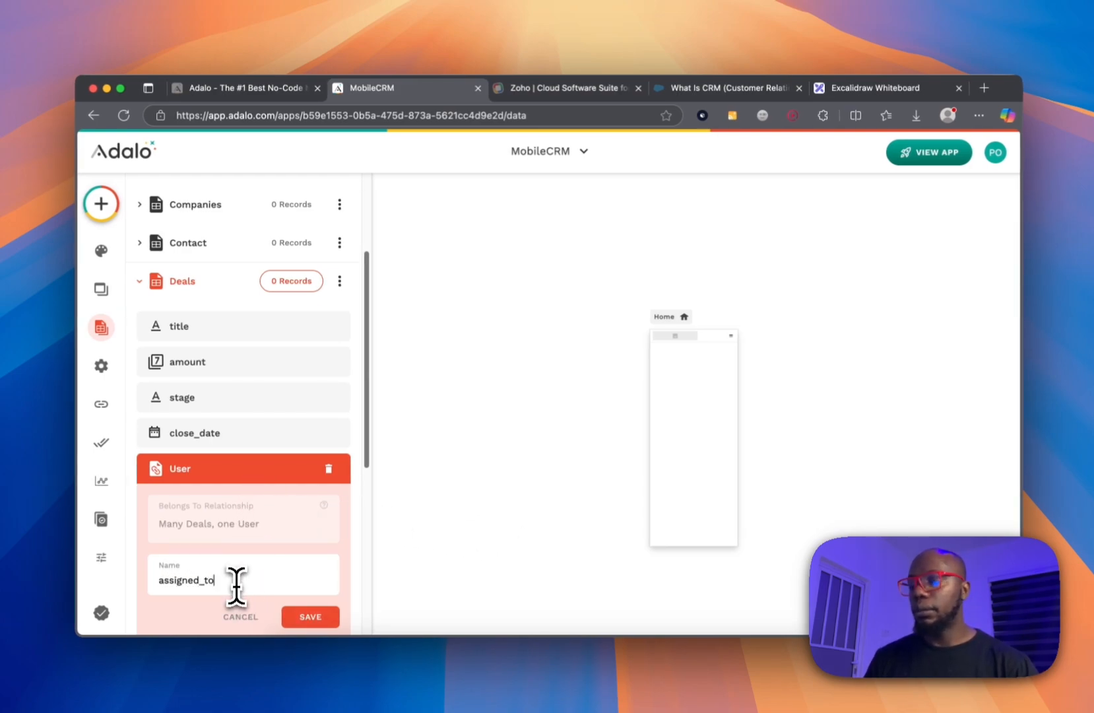
{"action": "left_click", "coordinate": [310, 619]}
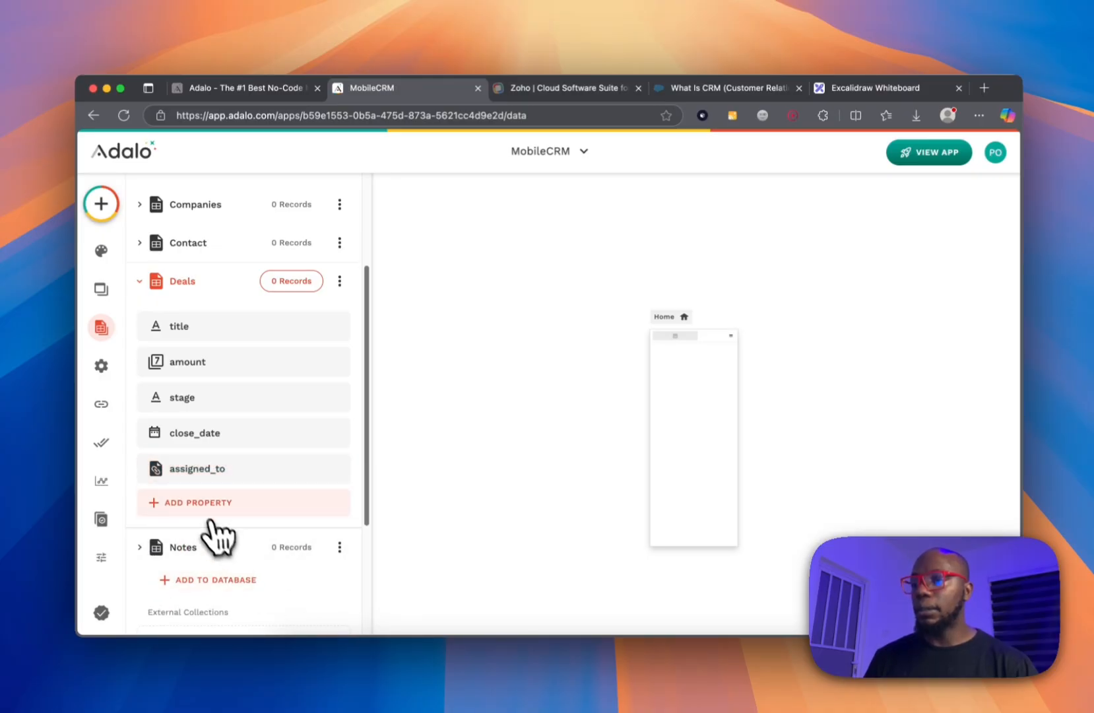
Relate Deals to Contact (one contact, many deals), then begin adding a new external collection.
{"action": "left_click", "coordinate": [204, 510]}
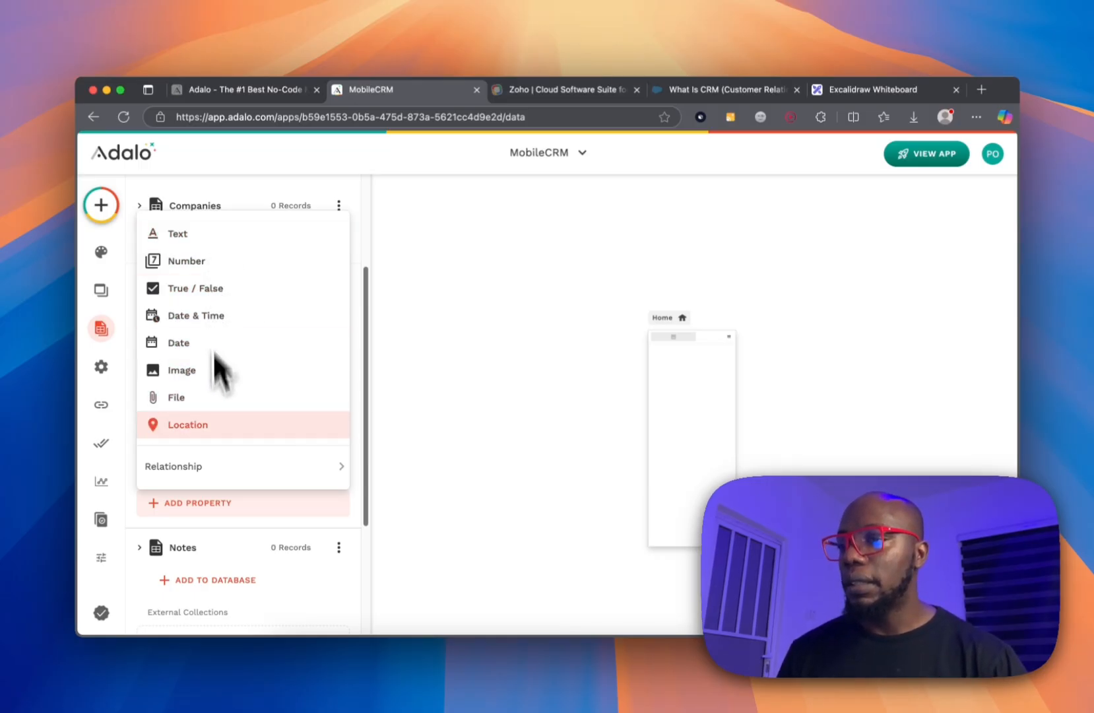
{"action": "mouse_move", "coordinate": [223, 462]}
{"action": "left_click", "coordinate": [379, 489]}
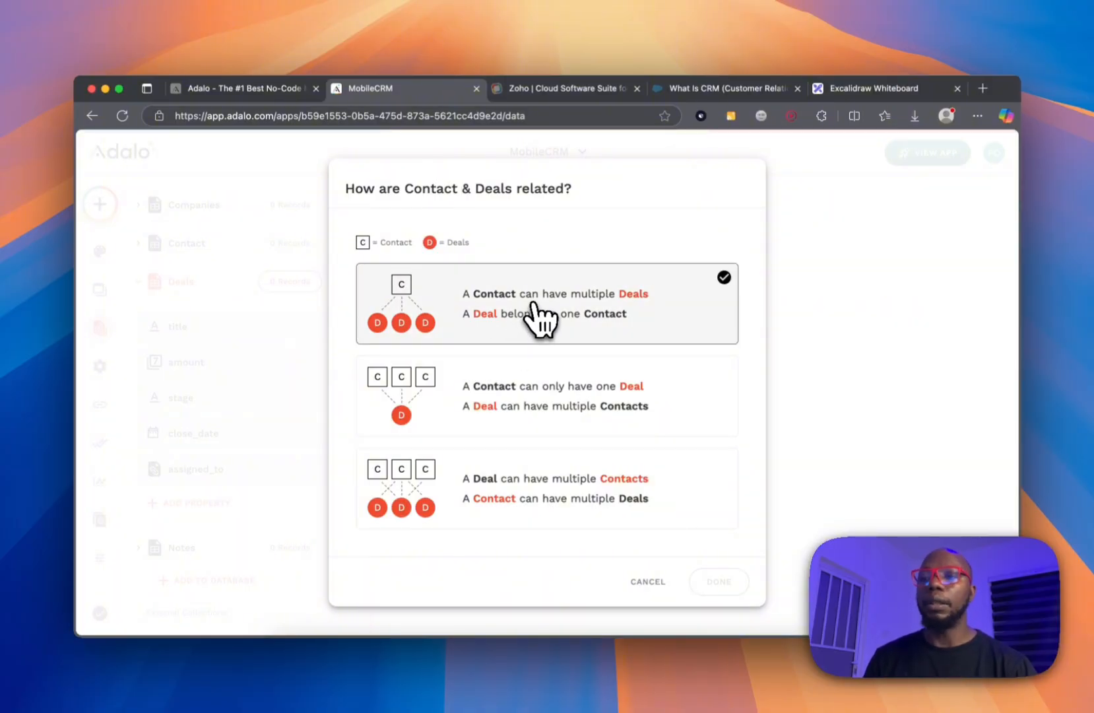
{"action": "left_click", "coordinate": [535, 301]}
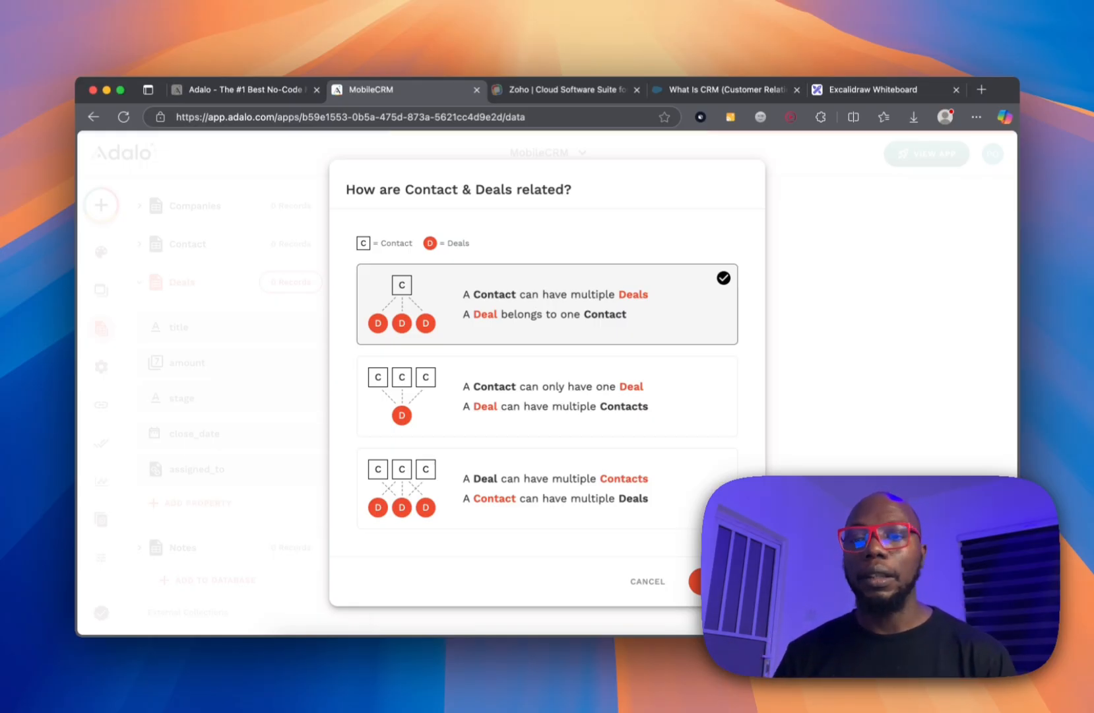
{"action": "left_click", "coordinate": [722, 581]}
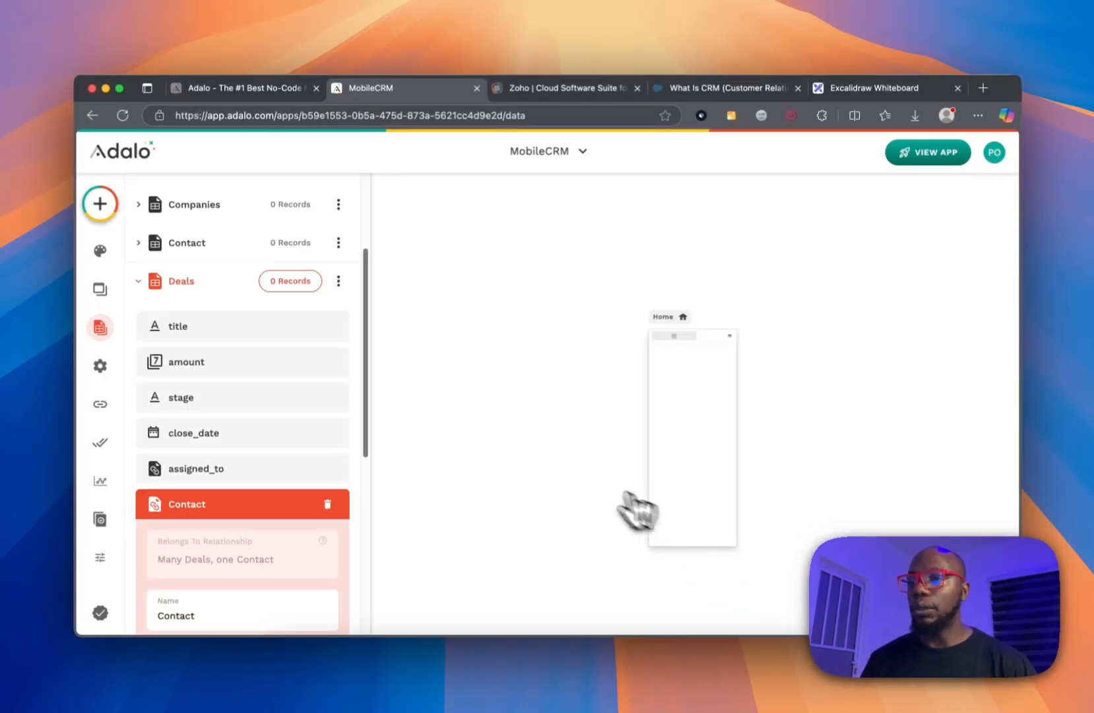
{"action": "scroll", "coordinate": [228, 509], "scroll_direction": "down", "scroll_amount": 5}
{"action": "scroll", "coordinate": [208, 343], "scroll_direction": "up", "scroll_amount": 5}
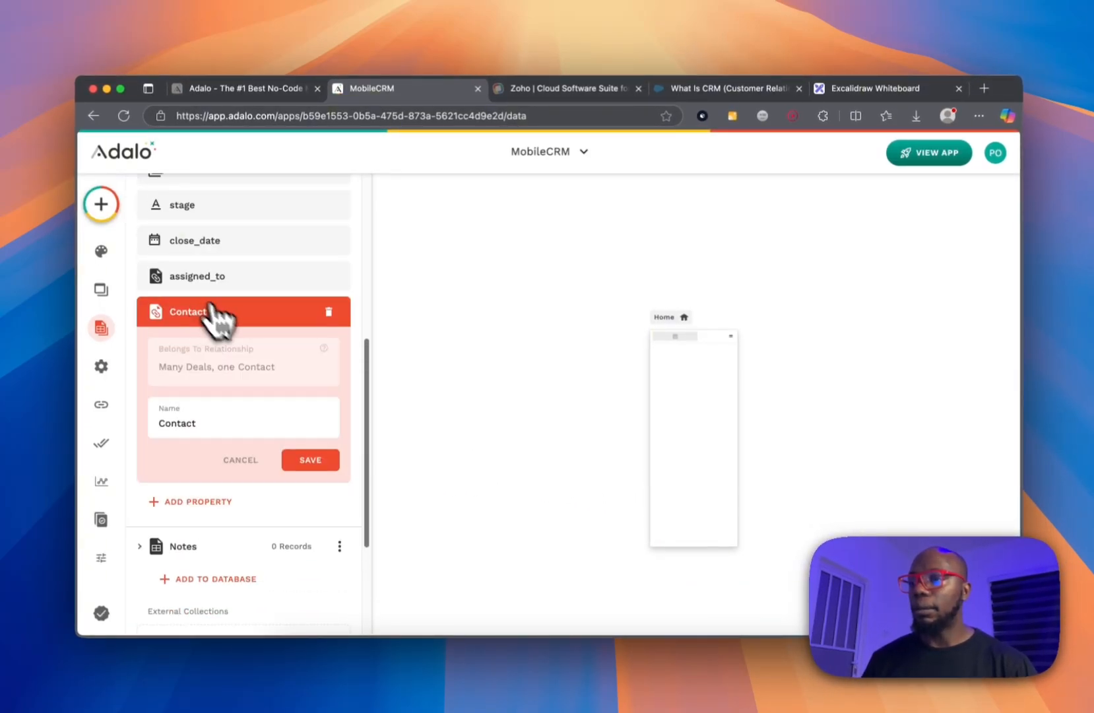
{"action": "left_click", "coordinate": [309, 460]}
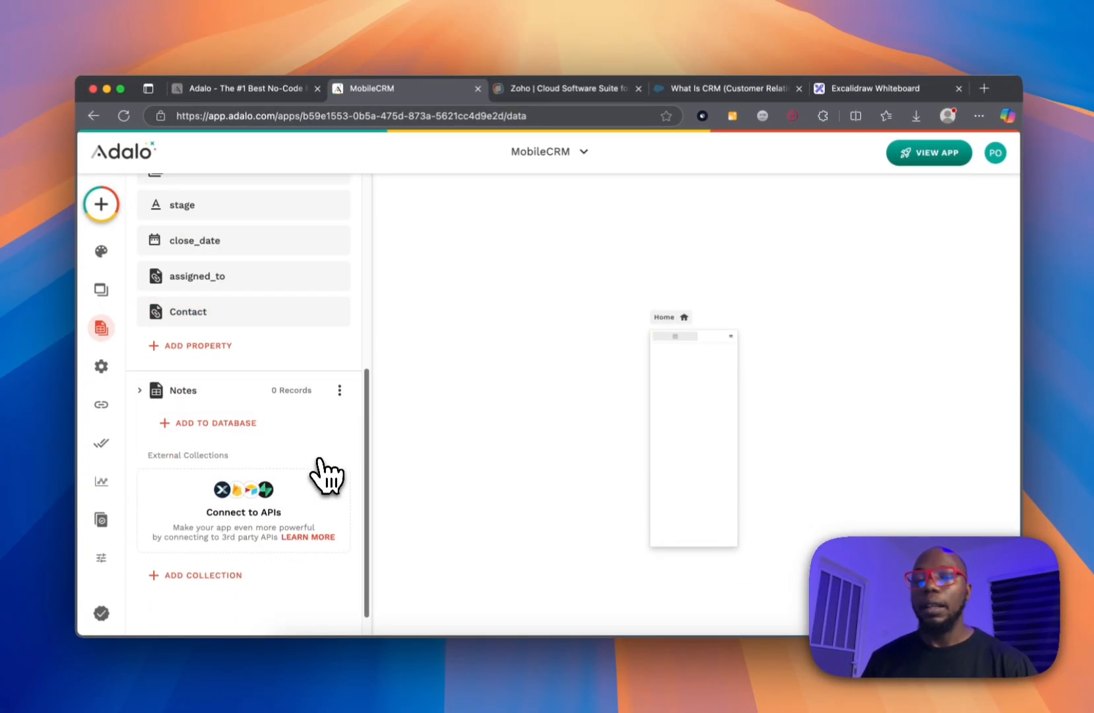
{"action": "scroll", "coordinate": [330, 460], "scroll_direction": "down", "scroll_amount": 1}
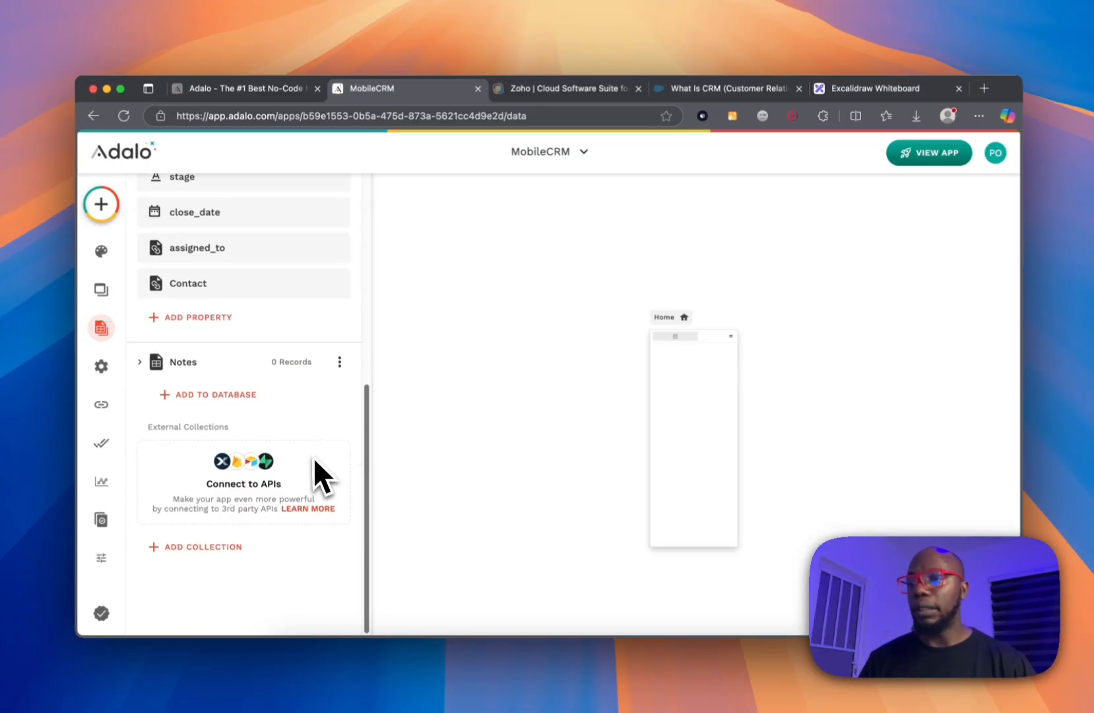
{"action": "left_click", "coordinate": [231, 549]}
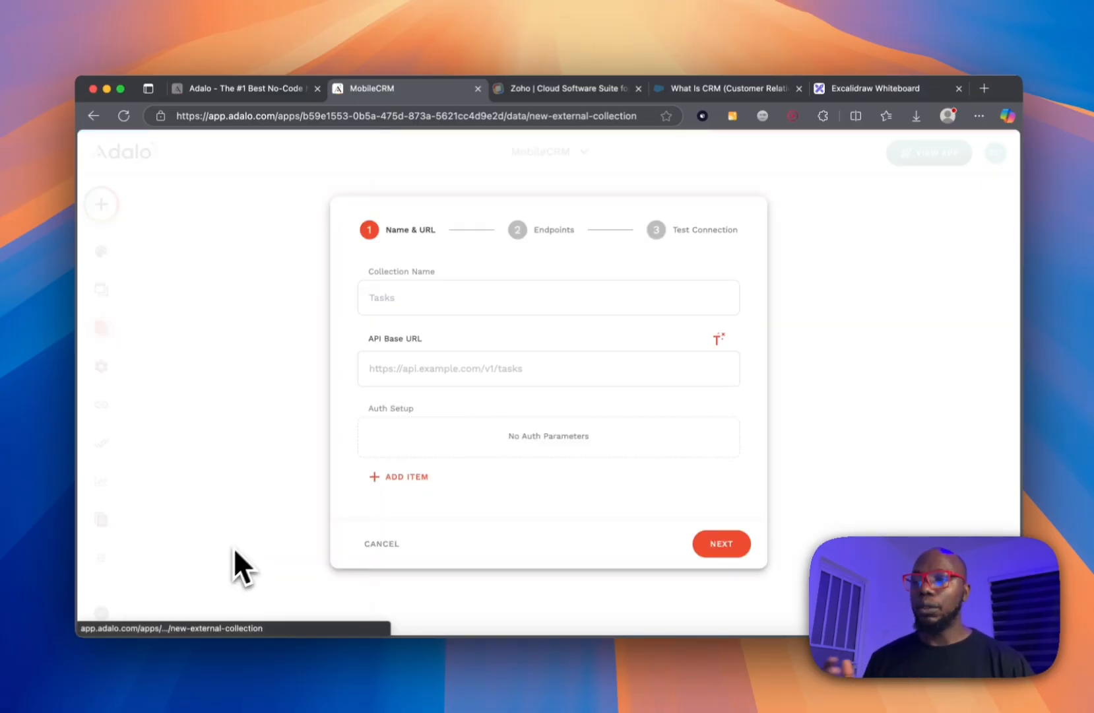
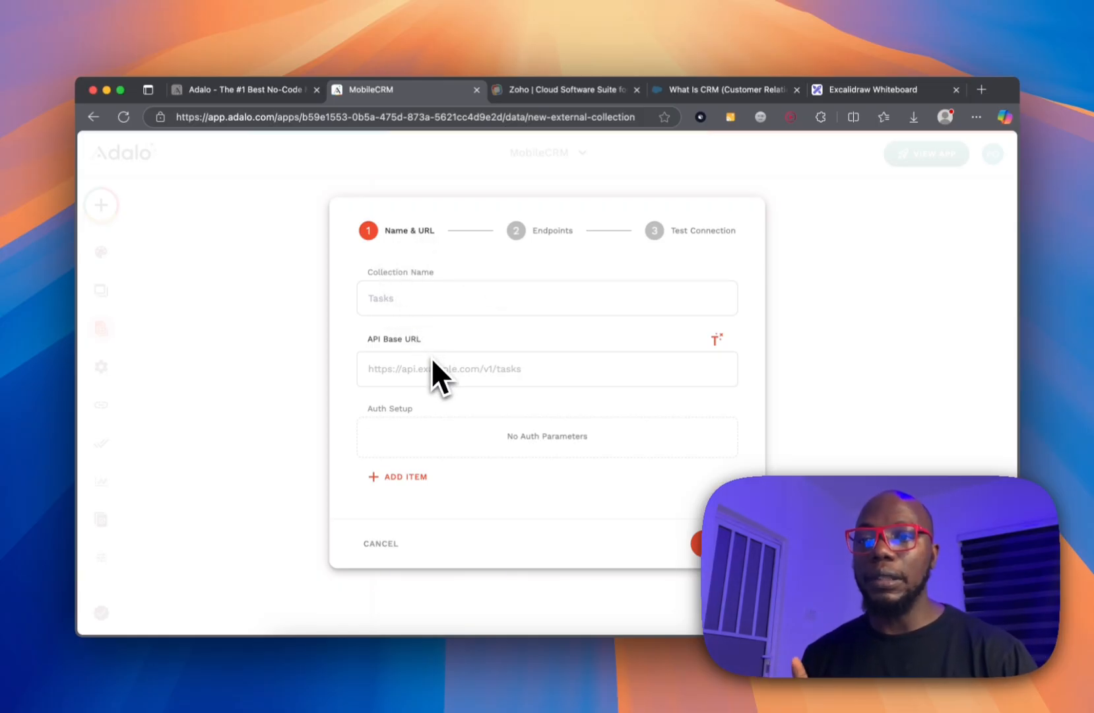
Cancel the external collection setup, collapse Deals, and go back to the screens canvas.
{"action": "left_click", "coordinate": [380, 545]}
{"action": "scroll", "coordinate": [318, 517], "scroll_direction": "down", "scroll_amount": 5}
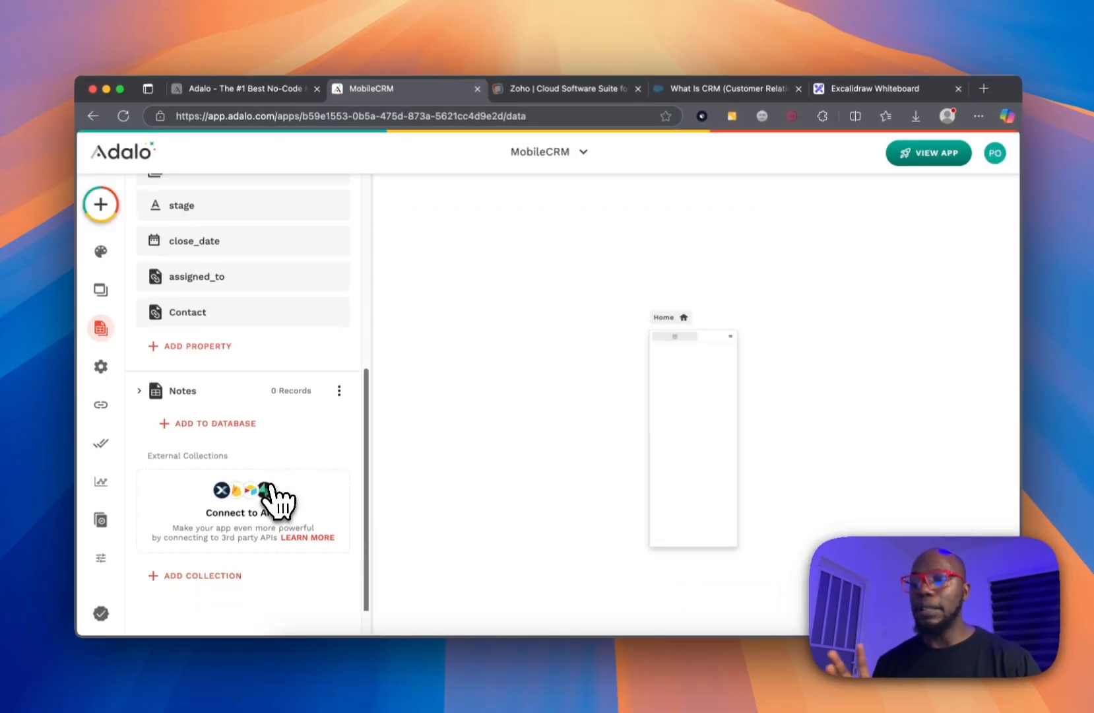
{"action": "scroll", "coordinate": [277, 502], "scroll_direction": "up", "scroll_amount": 3}
{"action": "left_click", "coordinate": [182, 253]}
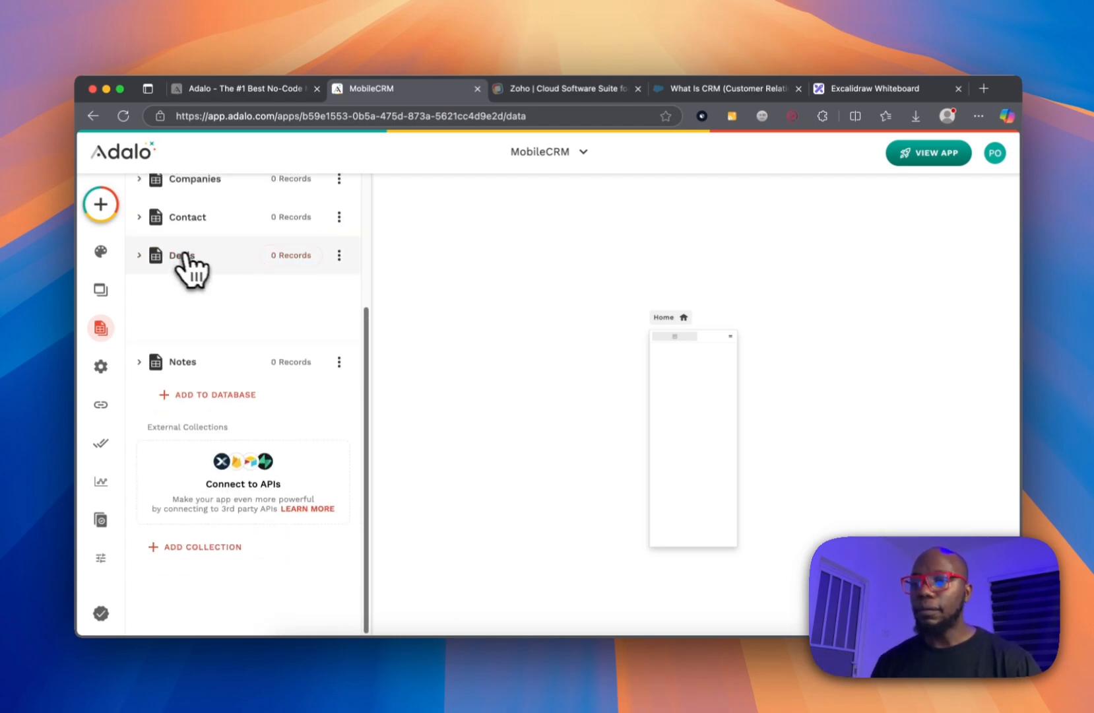
{"action": "left_click", "coordinate": [524, 331]}
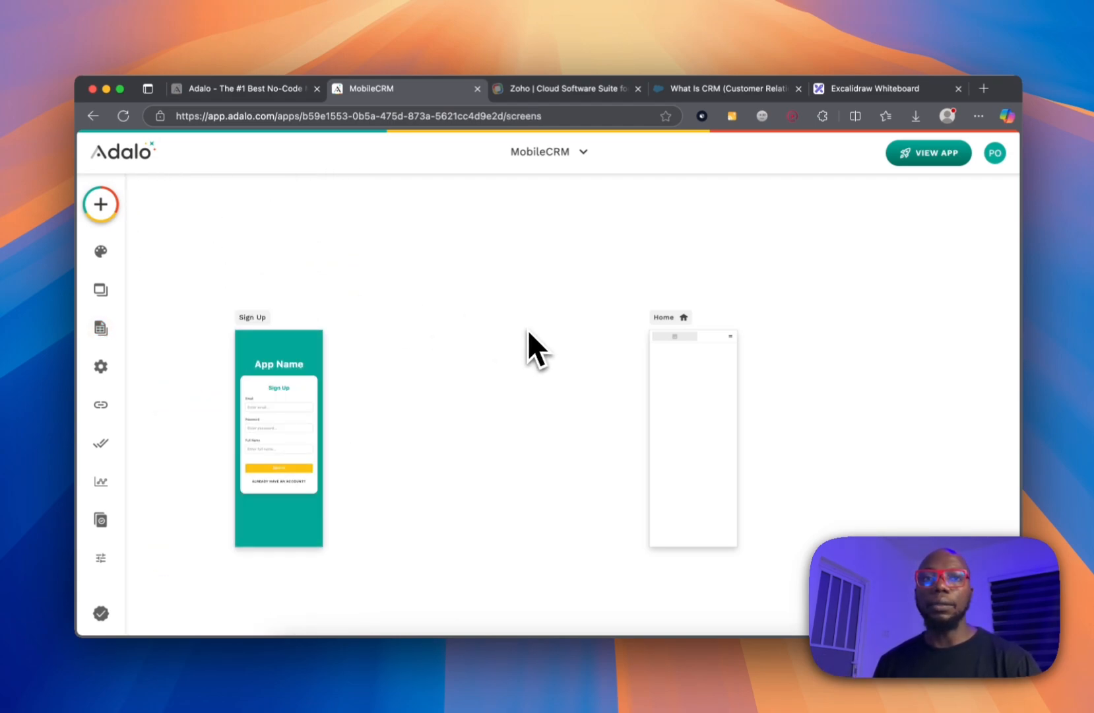
Move the Welcome, Log In, Sign Up and Home screens into a row on the canvas.
{"action": "scroll", "coordinate": [334, 323], "scroll_direction": "down", "scroll_amount": 5}
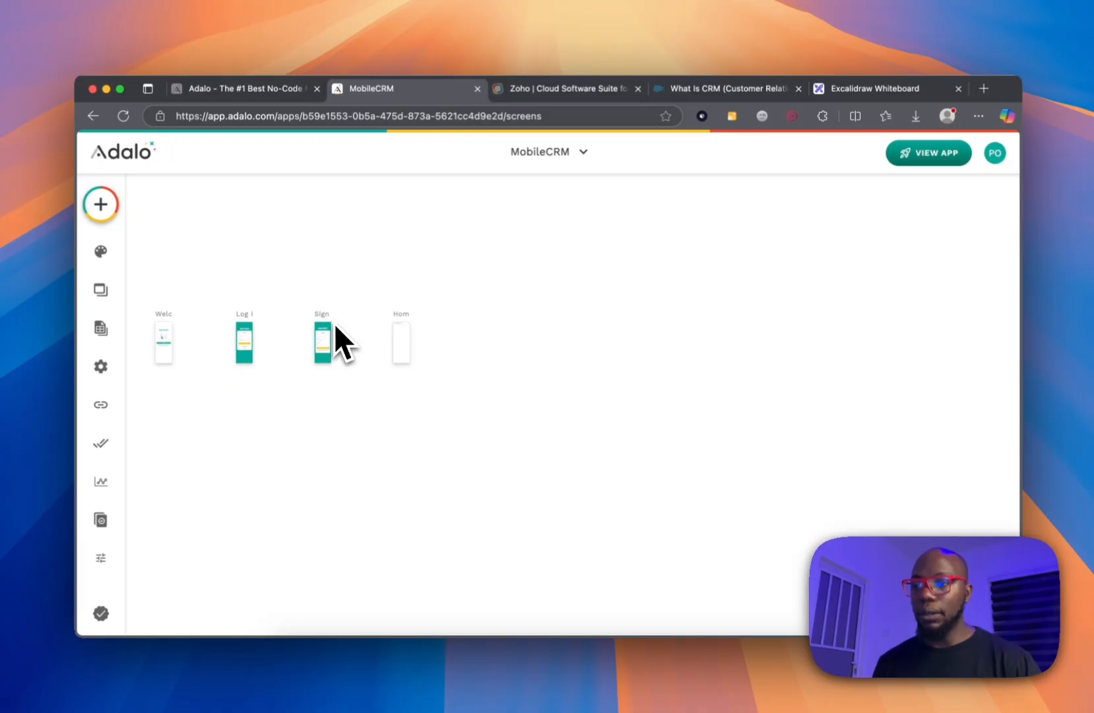
{"action": "left_click_drag", "start_coordinate": [162, 294], "coordinate": [485, 406]}
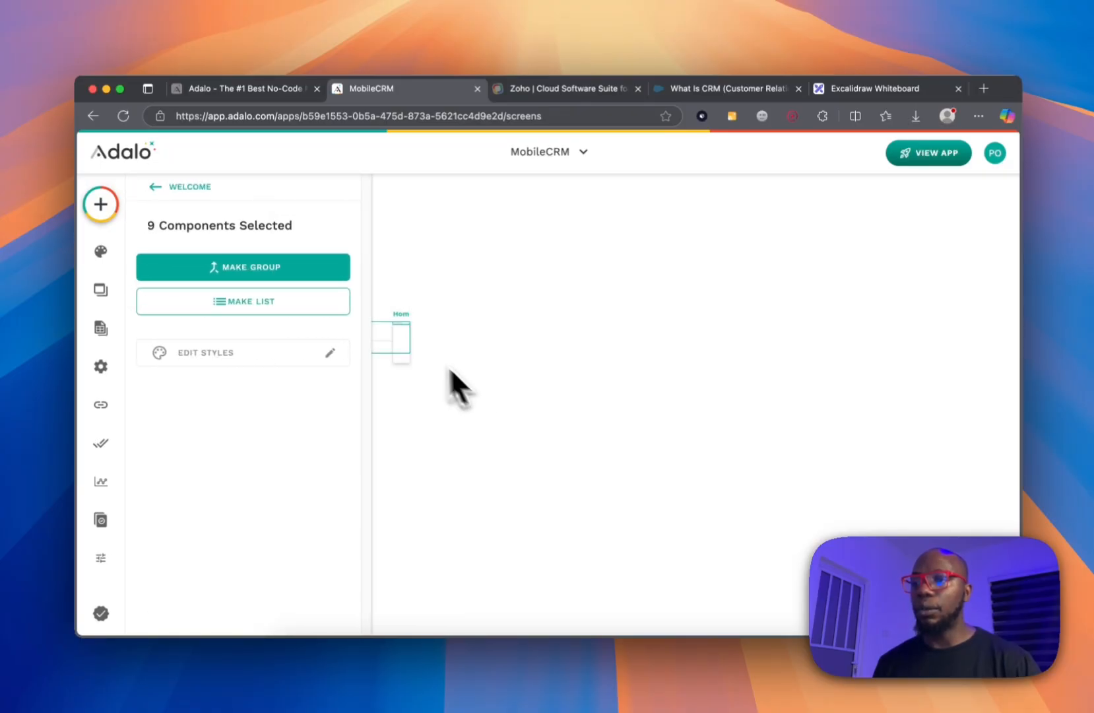
{"action": "left_click", "coordinate": [474, 330]}
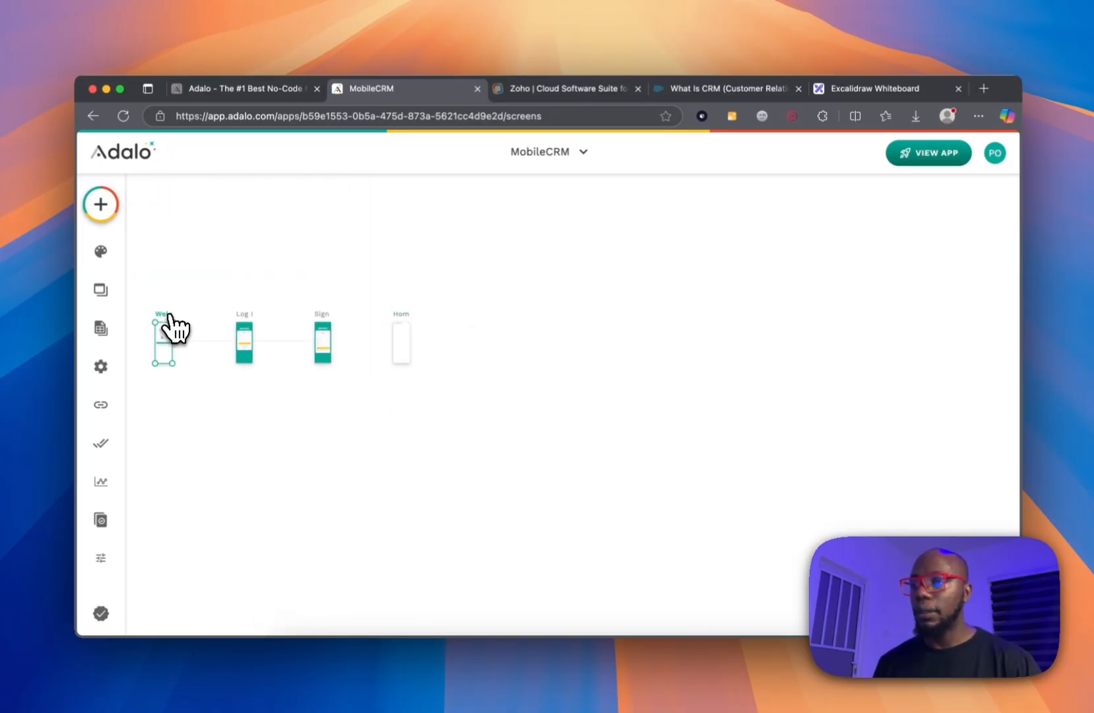
{"action": "left_click_drag", "start_coordinate": [169, 315], "coordinate": [577, 318]}
{"action": "left_click", "coordinate": [429, 396]}
{"action": "left_click", "coordinate": [251, 321]}
{"action": "left_click_drag", "start_coordinate": [253, 323], "coordinate": [627, 314]}
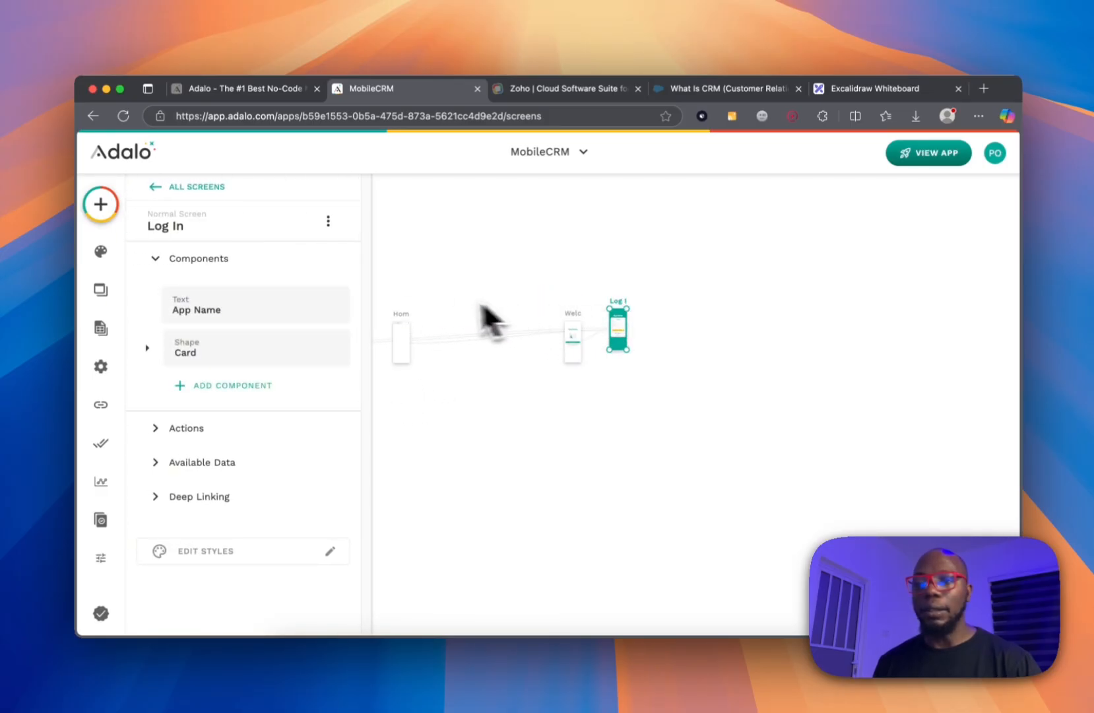
{"action": "left_click", "coordinate": [413, 273]}
{"action": "left_click_drag", "start_coordinate": [338, 310], "coordinate": [680, 316]}
{"action": "left_click", "coordinate": [404, 326]}
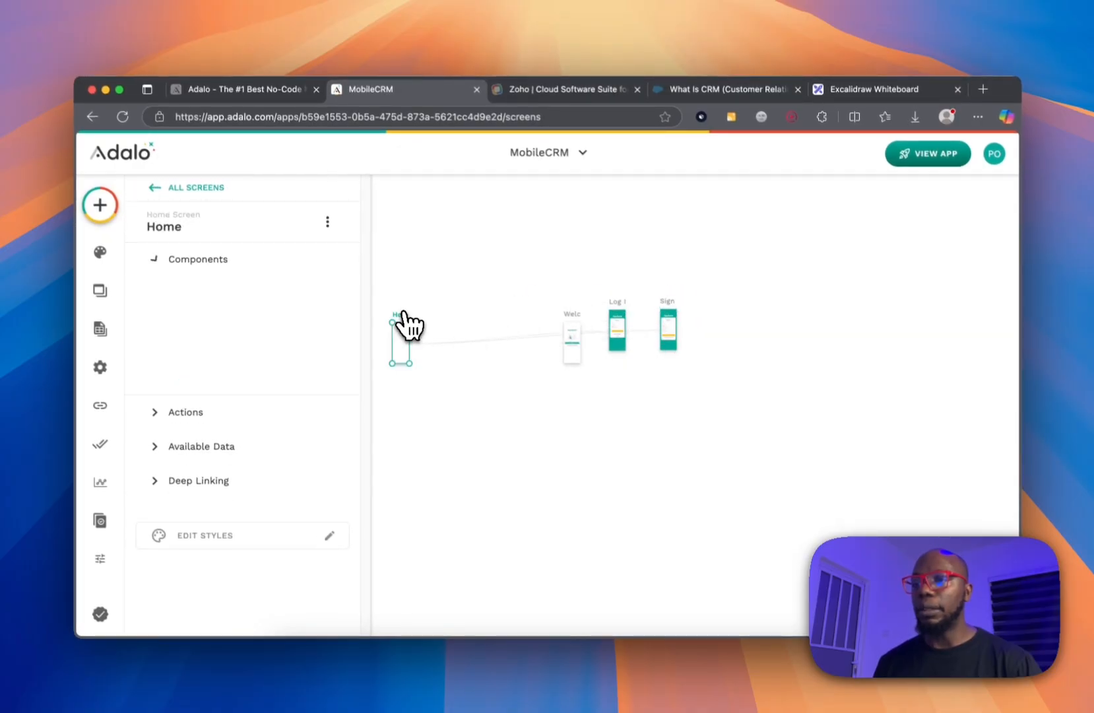
{"action": "left_click_drag", "start_coordinate": [404, 326], "coordinate": [704, 314]}
{"action": "scroll", "coordinate": [731, 296], "scroll_direction": "up", "scroll_amount": 5}
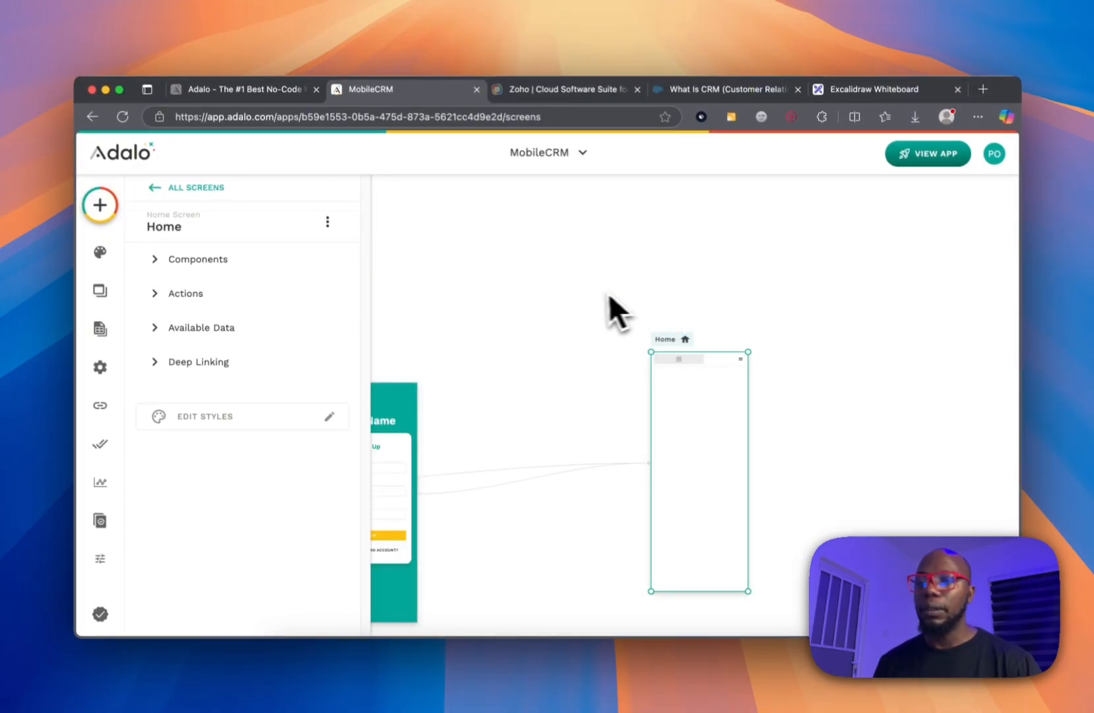
{"action": "left_click", "coordinate": [590, 291]}
Fine-tune the Welcome and Log In screen positions so they line up.
{"action": "scroll", "coordinate": [590, 290], "scroll_direction": "left", "scroll_amount": 10}
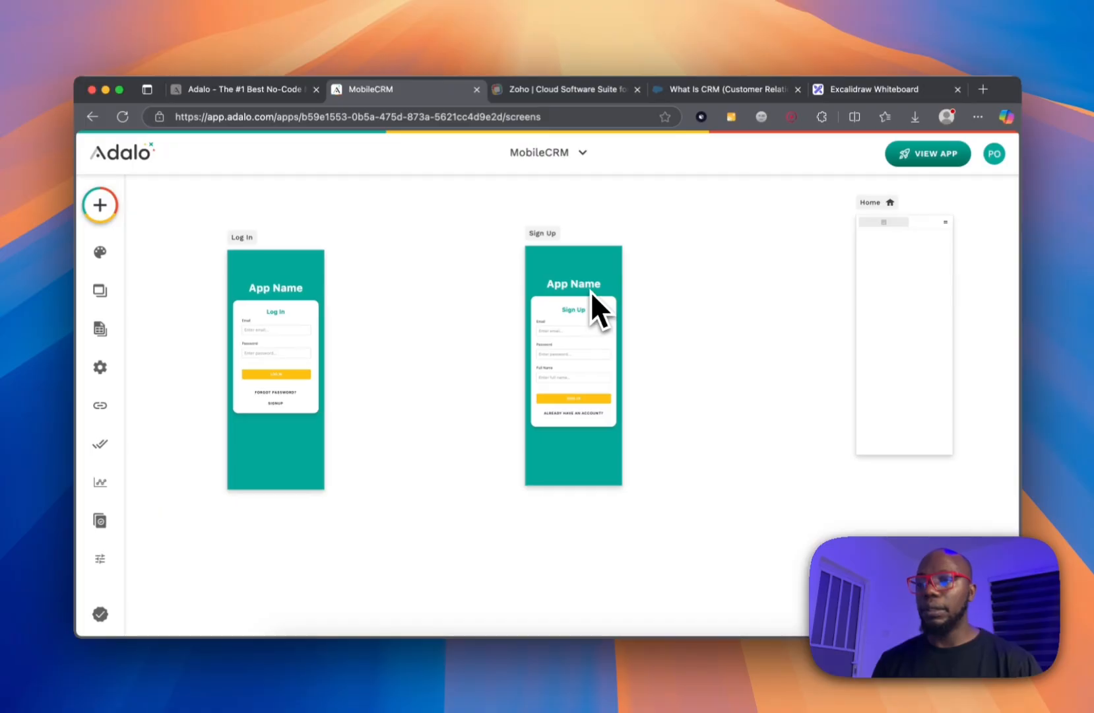
{"action": "left_click_drag", "start_coordinate": [288, 324], "coordinate": [449, 256]}
{"action": "left_click_drag", "start_coordinate": [517, 239], "coordinate": [561, 246]}
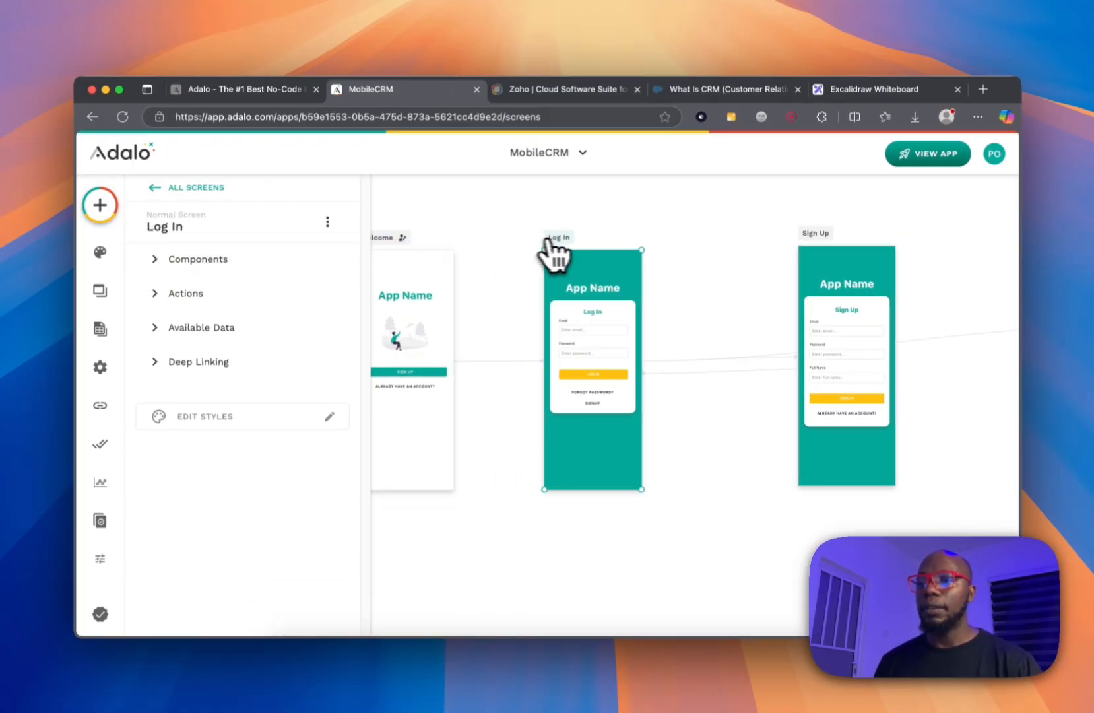
{"action": "left_click_drag", "start_coordinate": [408, 249], "coordinate": [449, 236]}
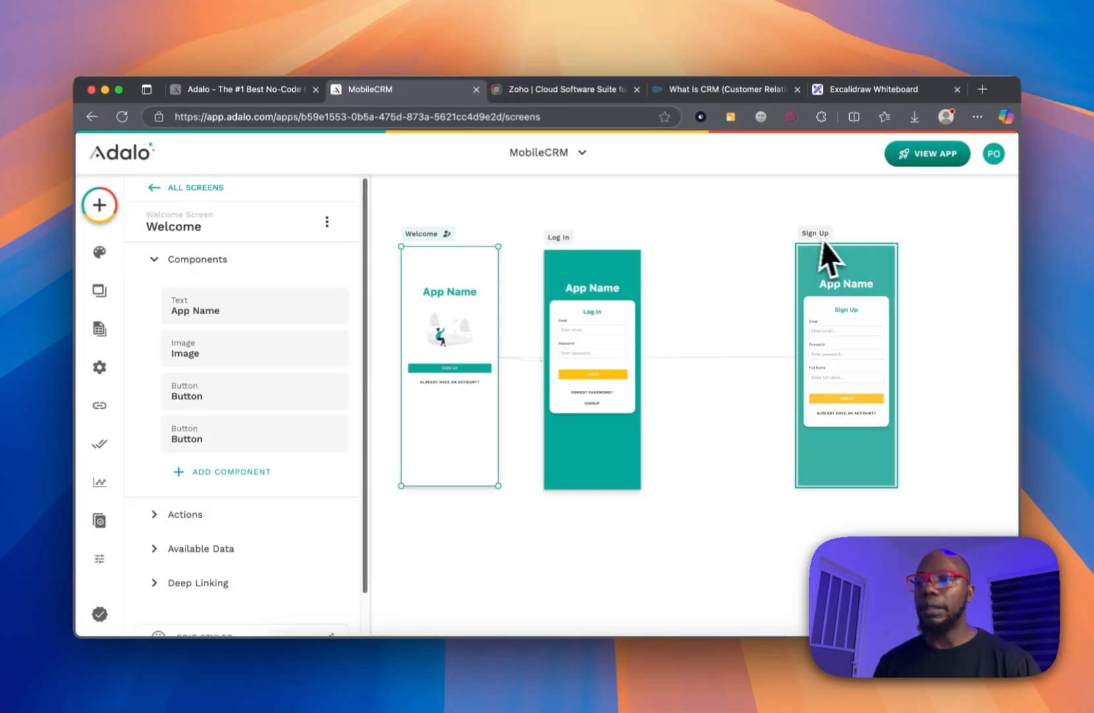
{"action": "left_click", "coordinate": [435, 291]}
Change the Welcome screen's App Name title to 'MobileCRM'.
{"action": "left_click", "coordinate": [437, 292]}
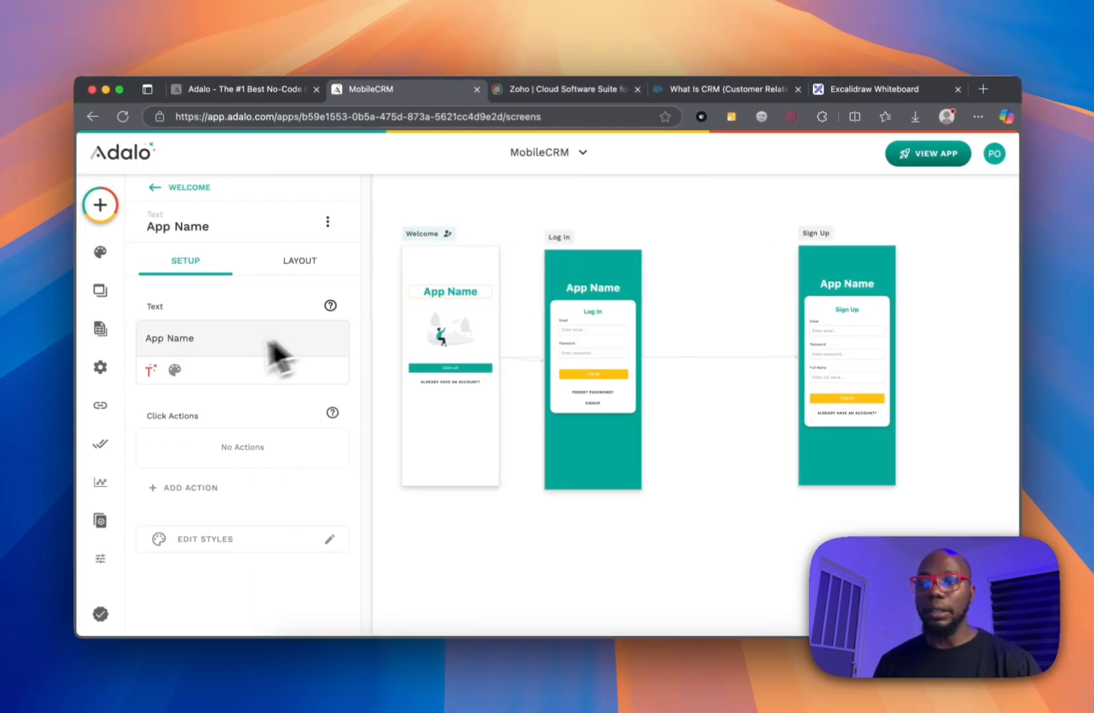
{"action": "triple_click", "coordinate": [217, 339]}
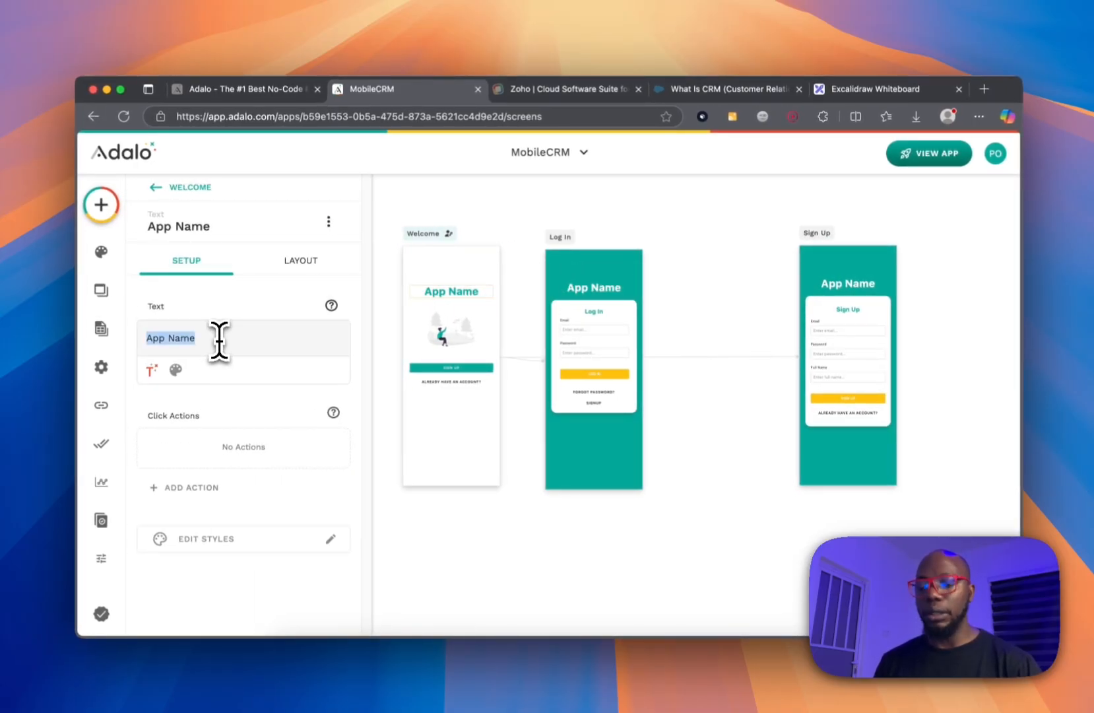
{"action": "type", "text": "Mobiel"}
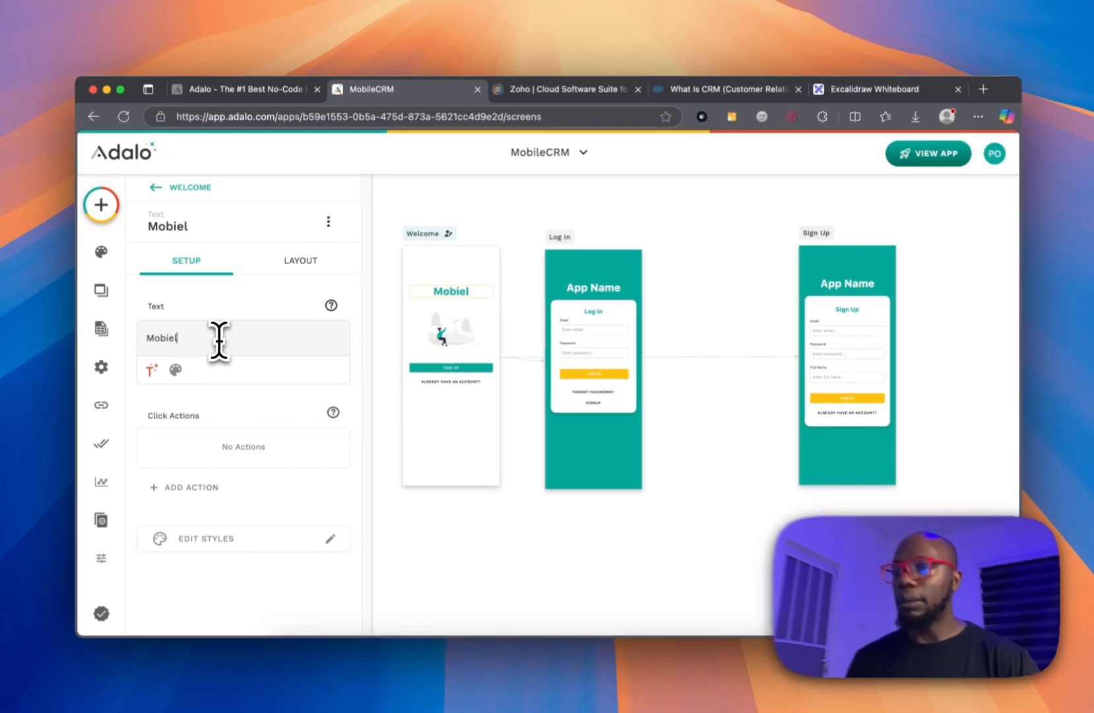
{"action": "key", "text": "BackSpace"}
{"action": "key", "text": "BackSpace"}
{"action": "type", "text": "leCRM"}
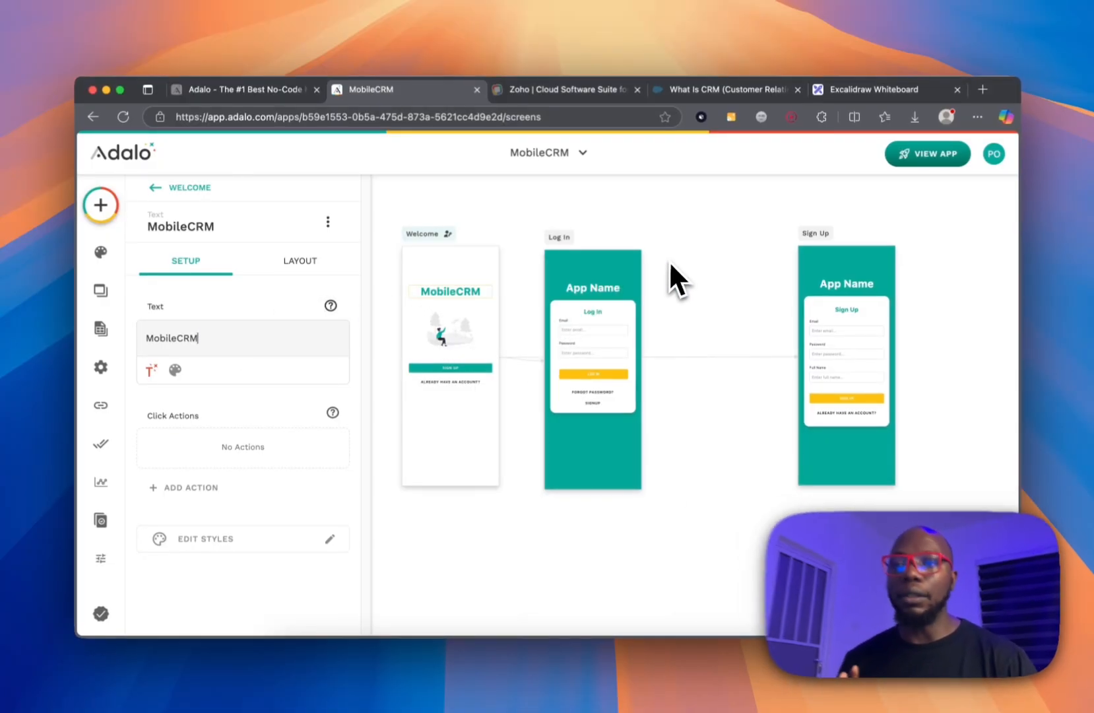
{"action": "left_click", "coordinate": [670, 259]}
{"action": "left_click", "coordinate": [451, 238]}
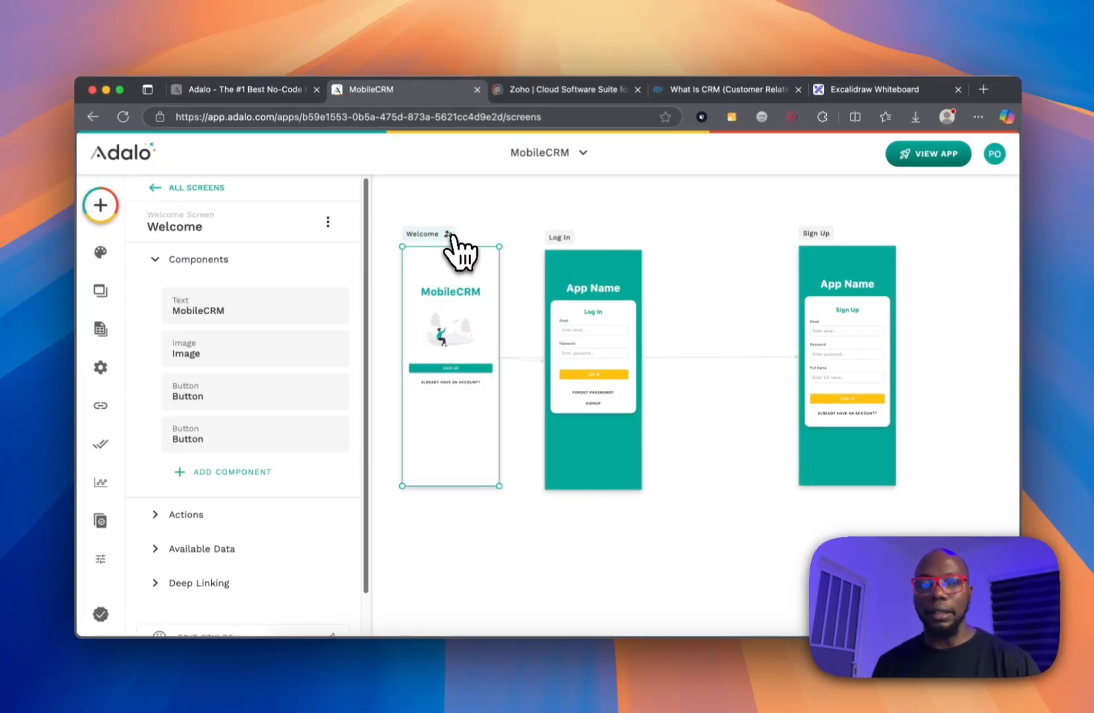
Start replacing the Log In screen's App Name title with 'MobileCRM'.
{"action": "left_click", "coordinate": [606, 289]}
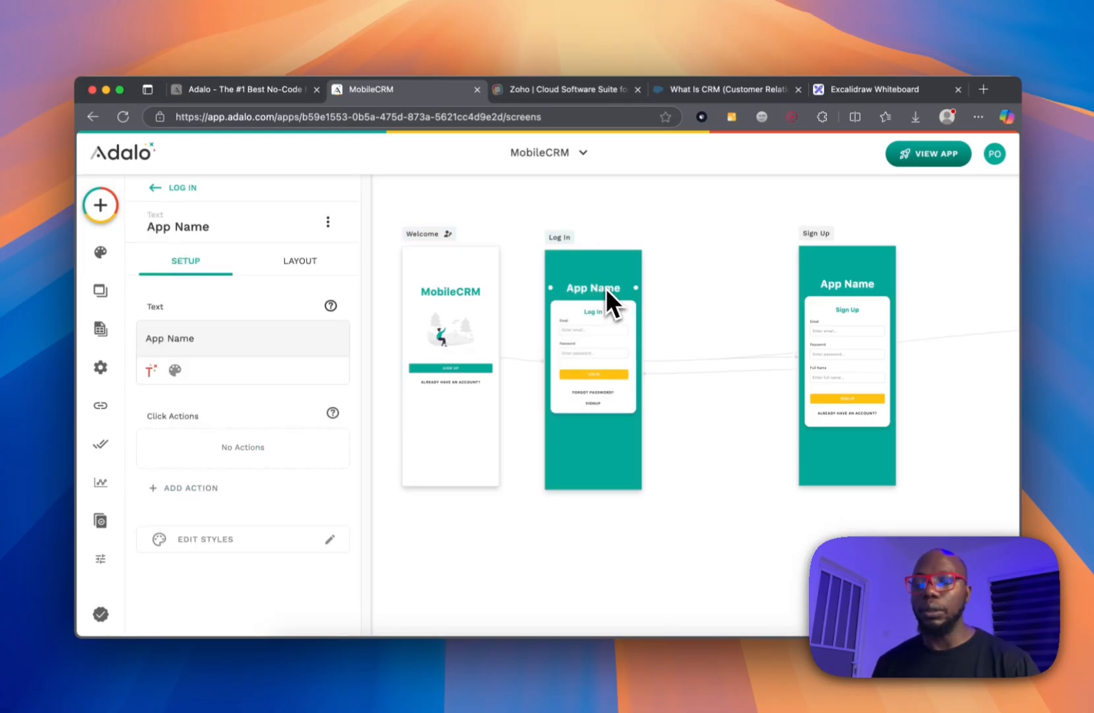
{"action": "triple_click", "coordinate": [206, 335]}
{"action": "type", "text": "Mob"}
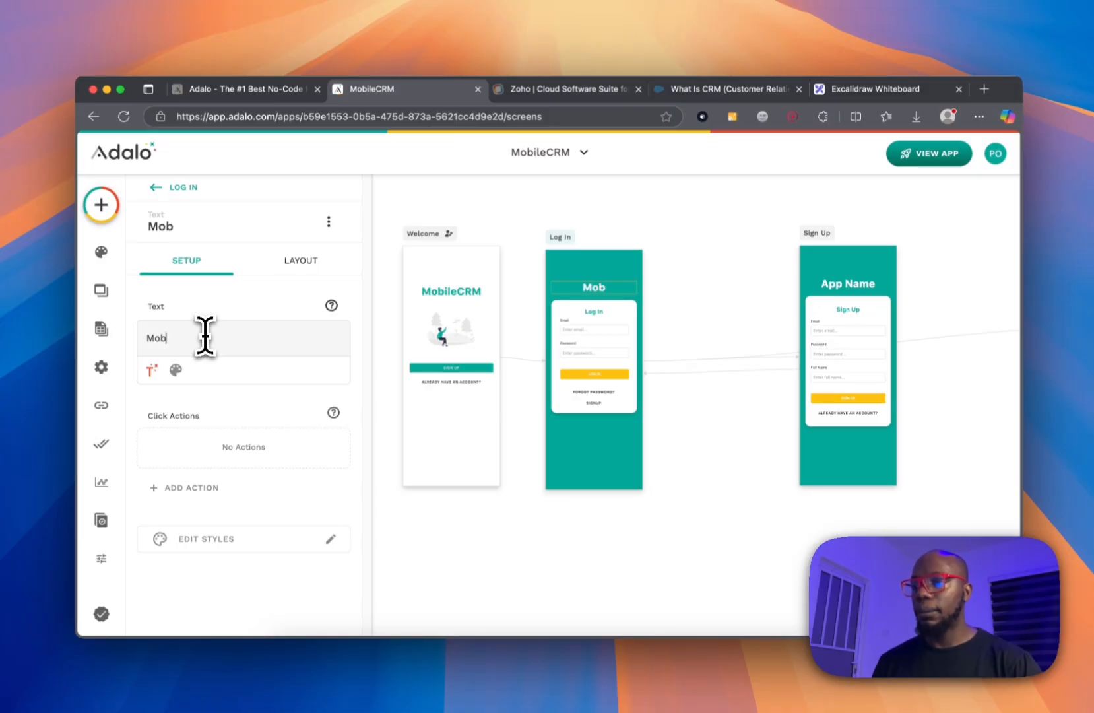
Place Sign Up beside Log In and Home next to Sign Up.
{"action": "left_click_drag", "start_coordinate": [824, 234], "coordinate": [713, 236]}
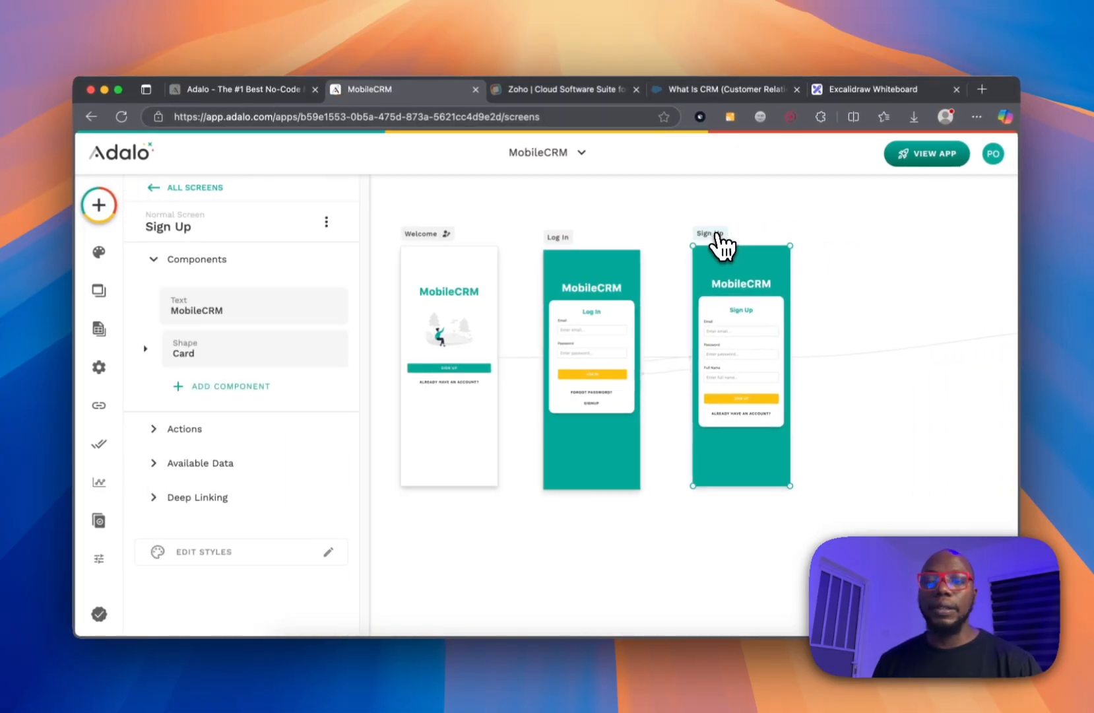
{"action": "left_click", "coordinate": [840, 216]}
{"action": "scroll", "coordinate": [843, 218], "scroll_direction": "right", "scroll_amount": 5}
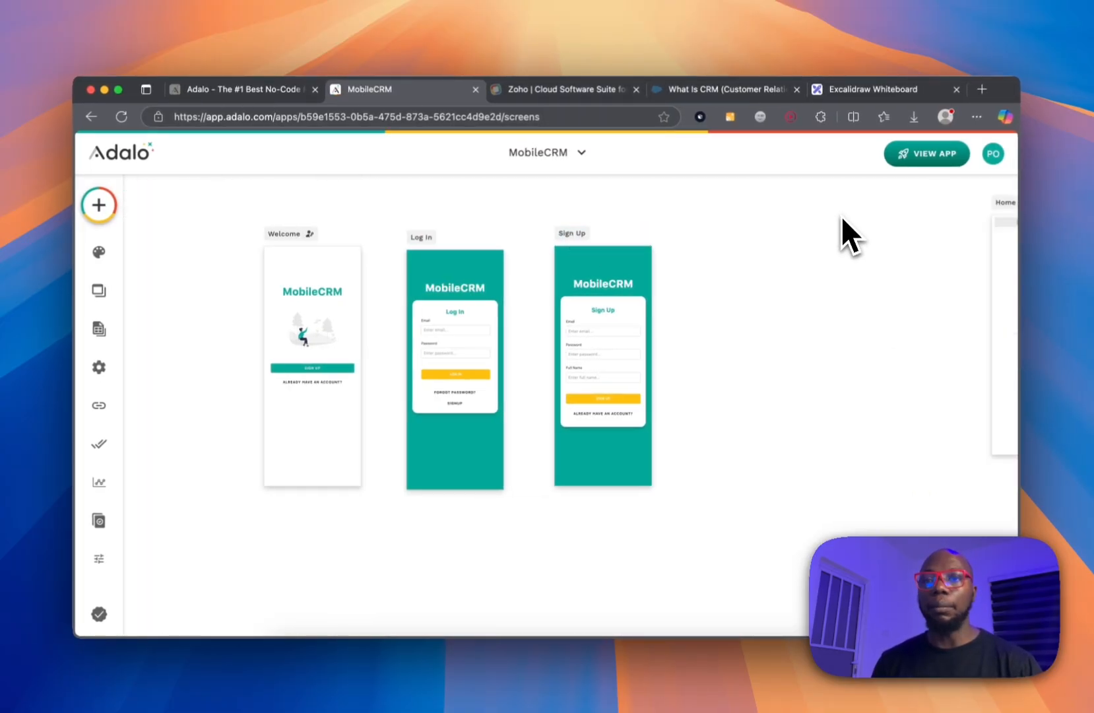
{"action": "left_click_drag", "start_coordinate": [818, 214], "coordinate": [581, 257]}
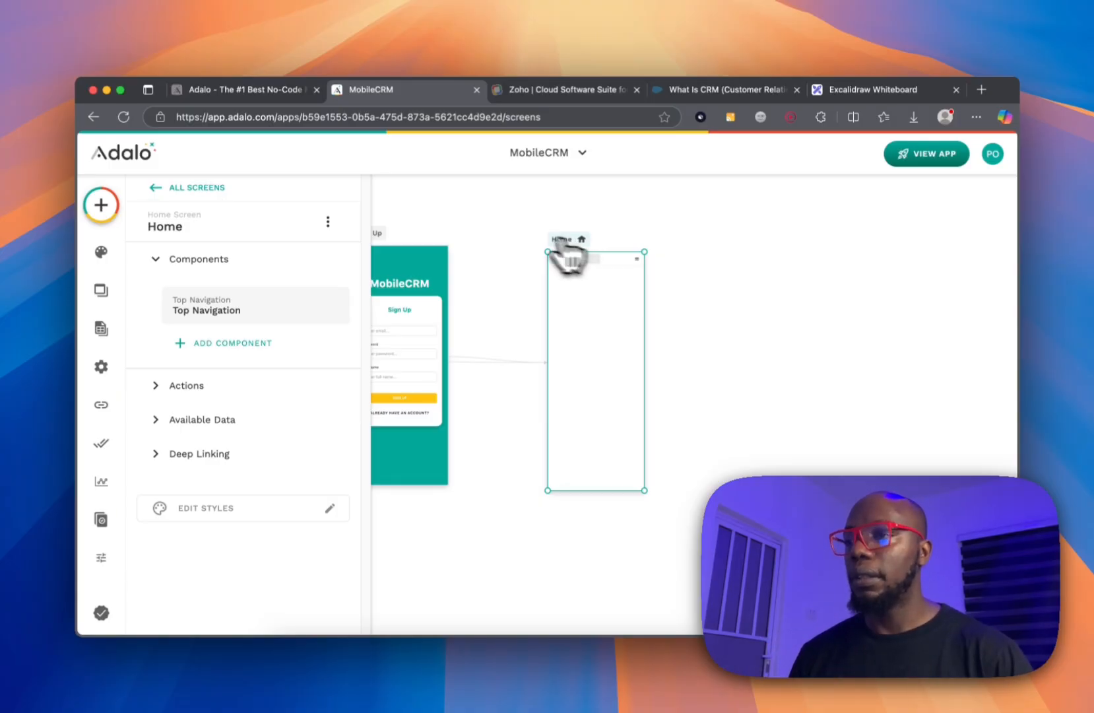
Drop a Button onto the Home screen and label it 'Add contact'.
{"action": "mouse_move", "coordinate": [78, 189]}
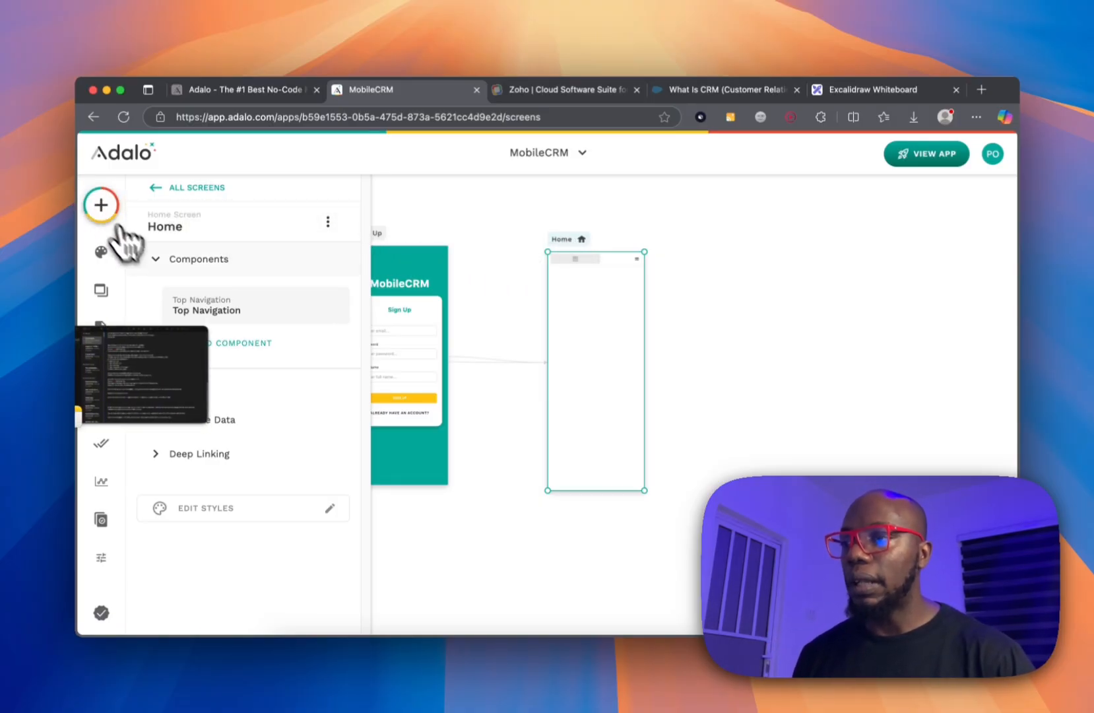
{"action": "left_click", "coordinate": [104, 206]}
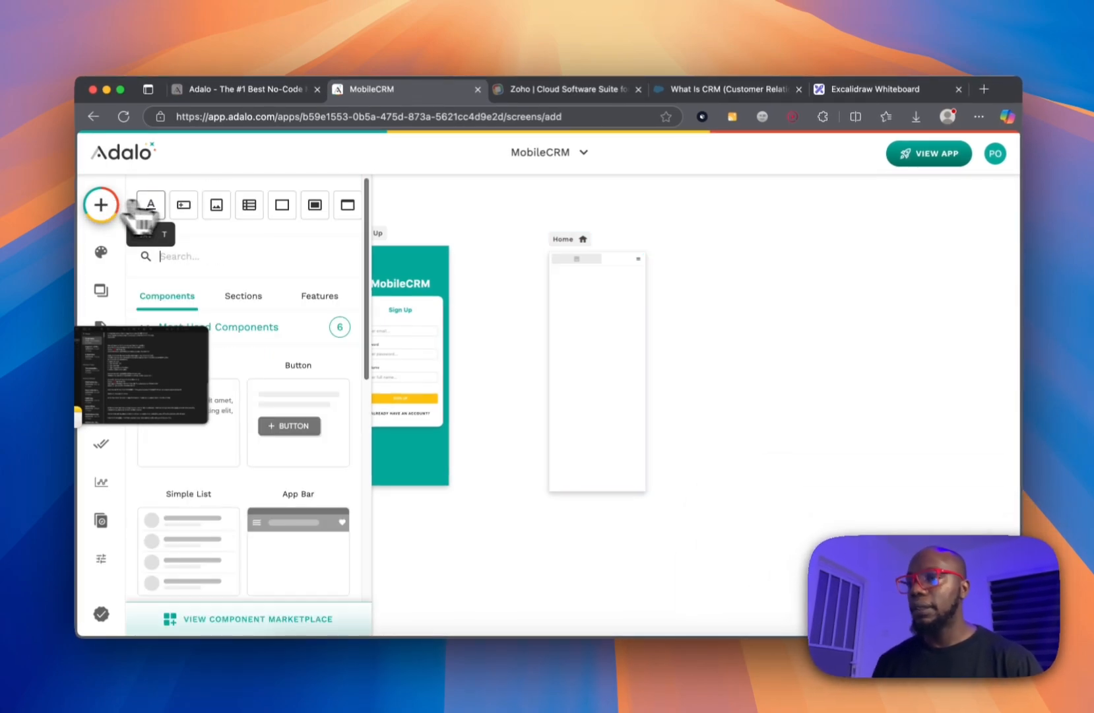
{"action": "left_click_drag", "start_coordinate": [290, 425], "coordinate": [584, 320]}
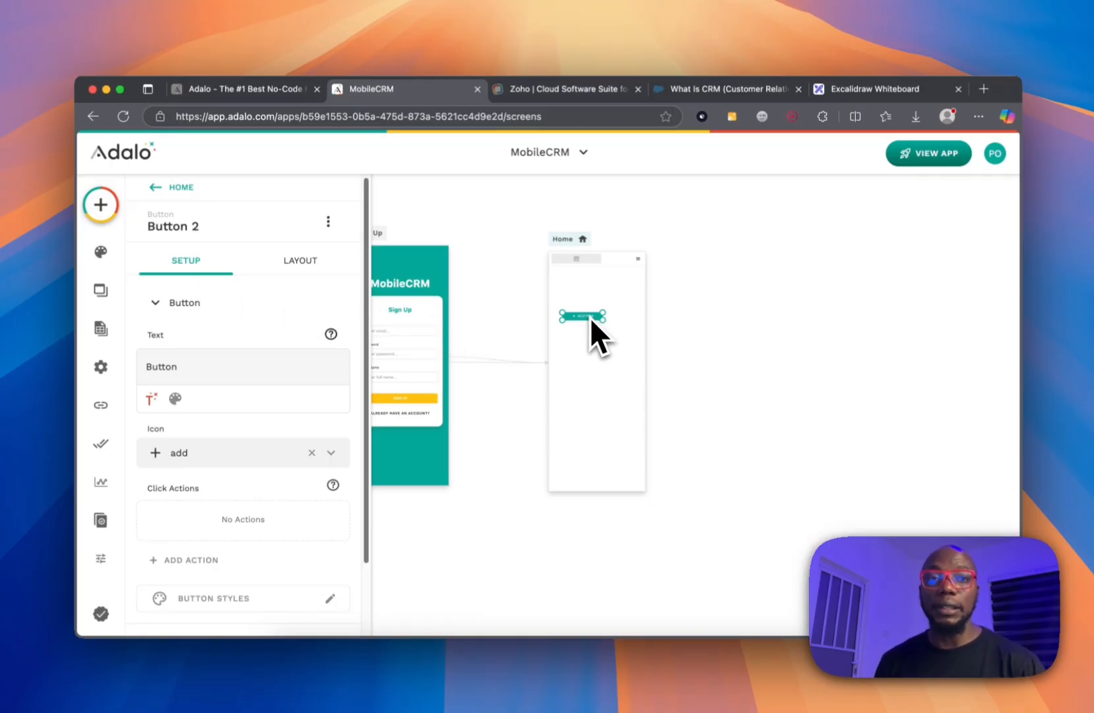
{"action": "left_click", "coordinate": [587, 295]}
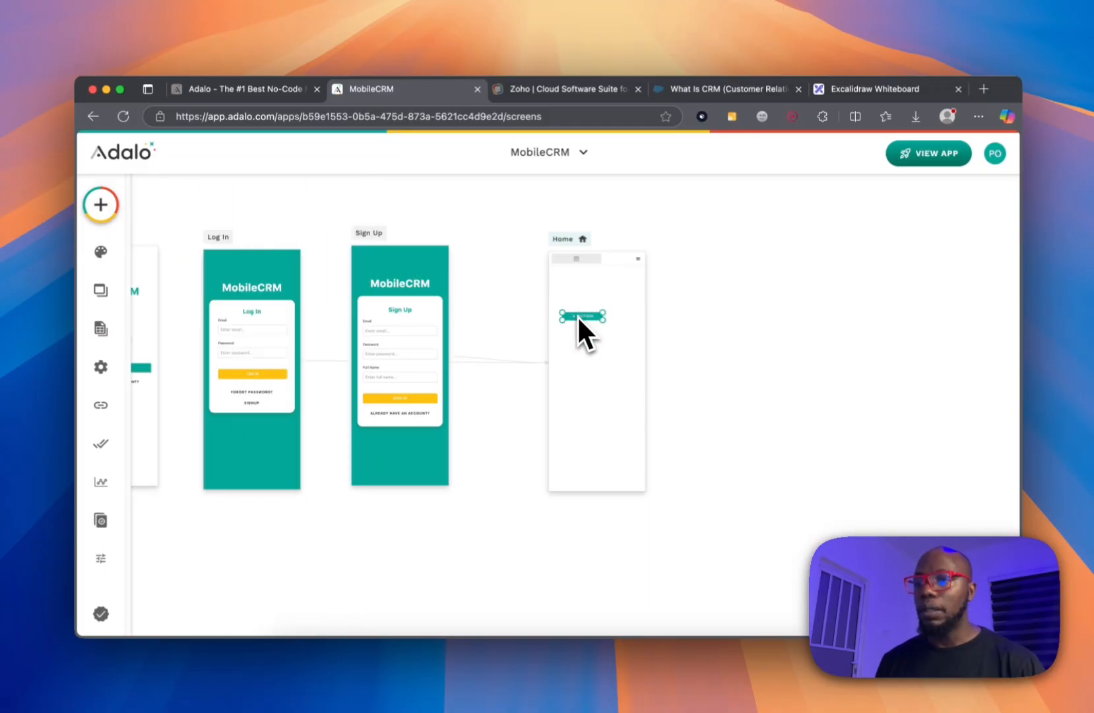
{"action": "left_click", "coordinate": [598, 316]}
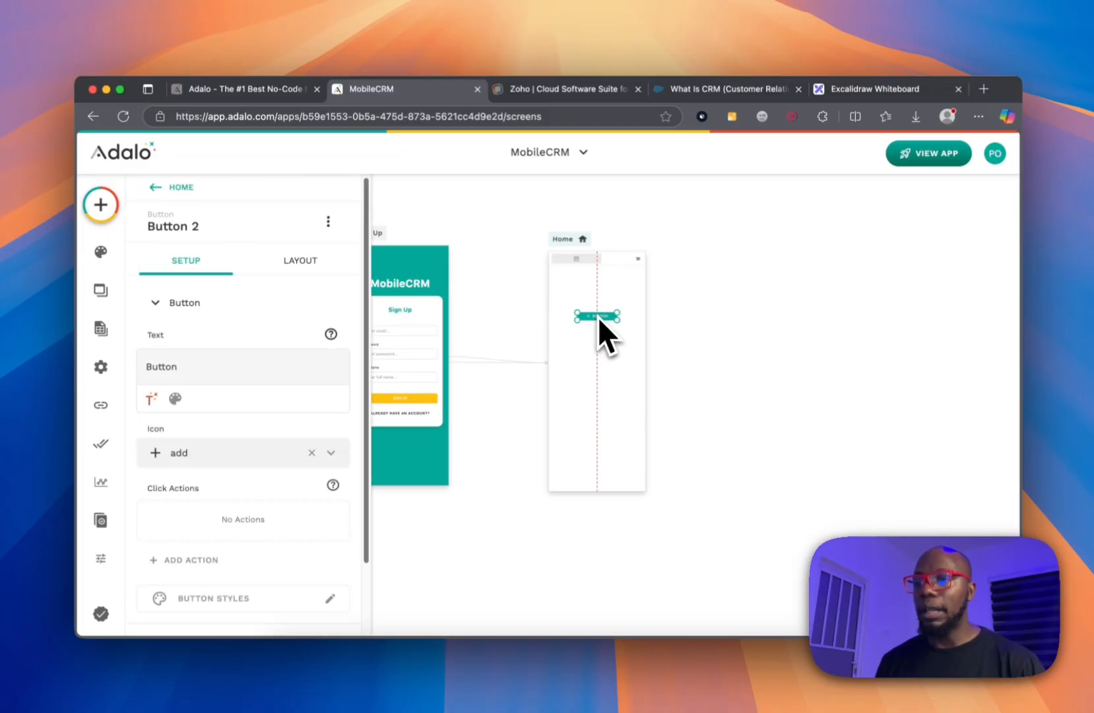
{"action": "left_click", "coordinate": [184, 370]}
{"action": "type", "text": "Add contac"}
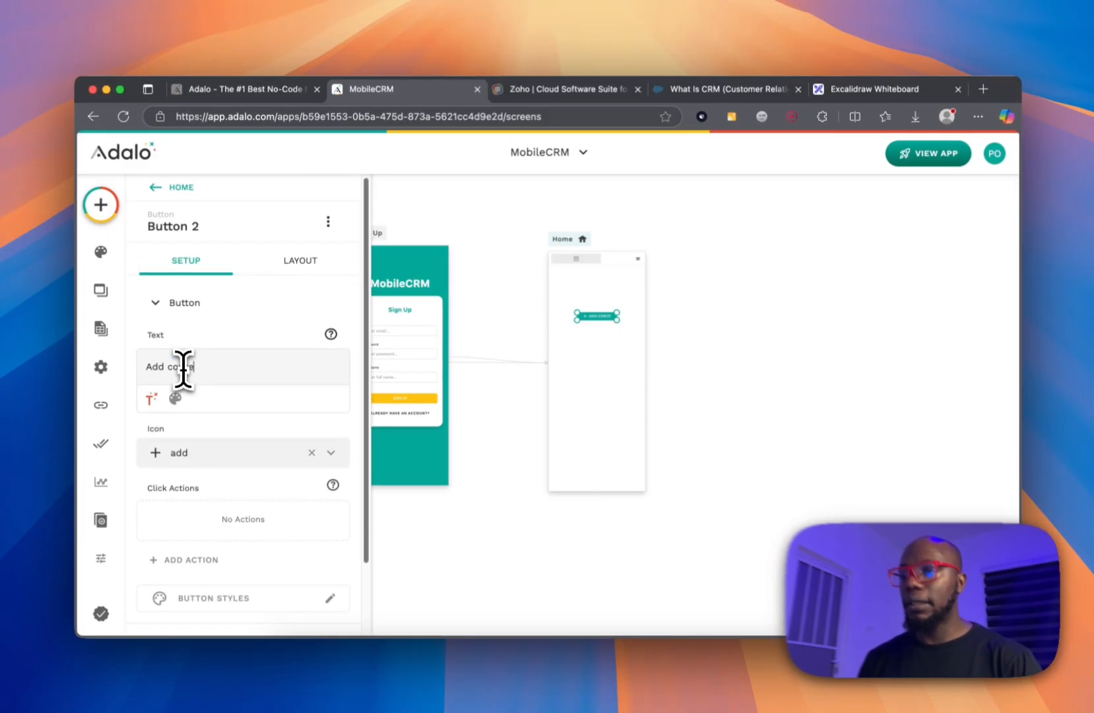
{"action": "type", "text": "t"}
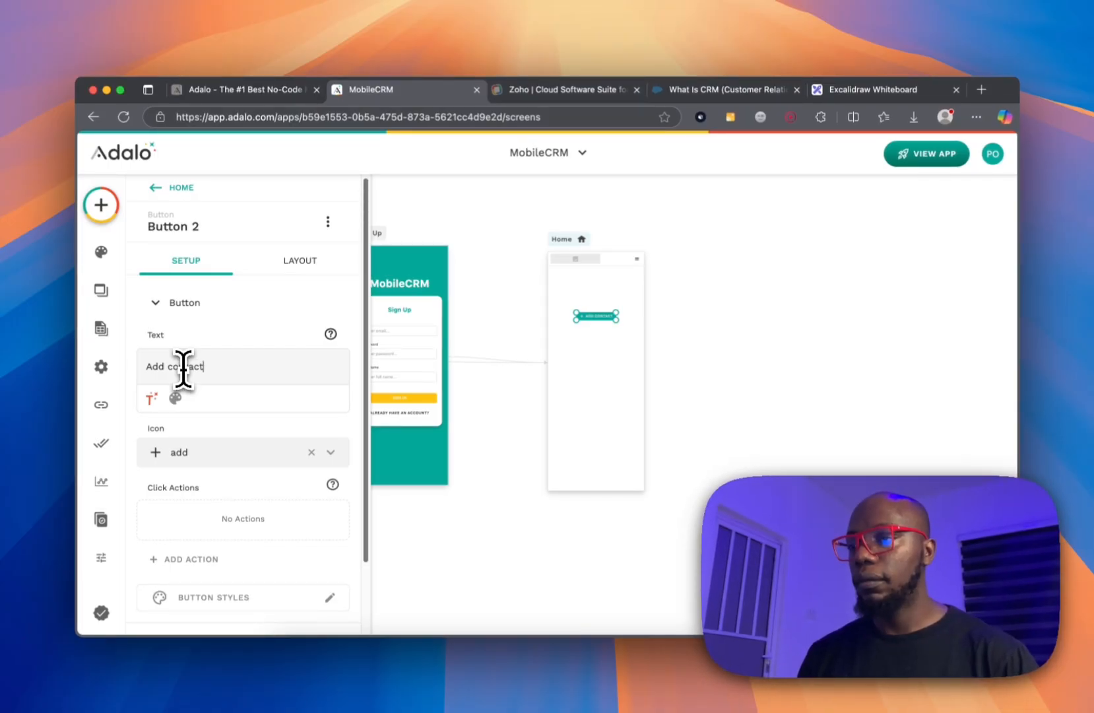
Add a second button to Home labelled 'Add Companies'.
{"action": "left_click", "coordinate": [100, 206]}
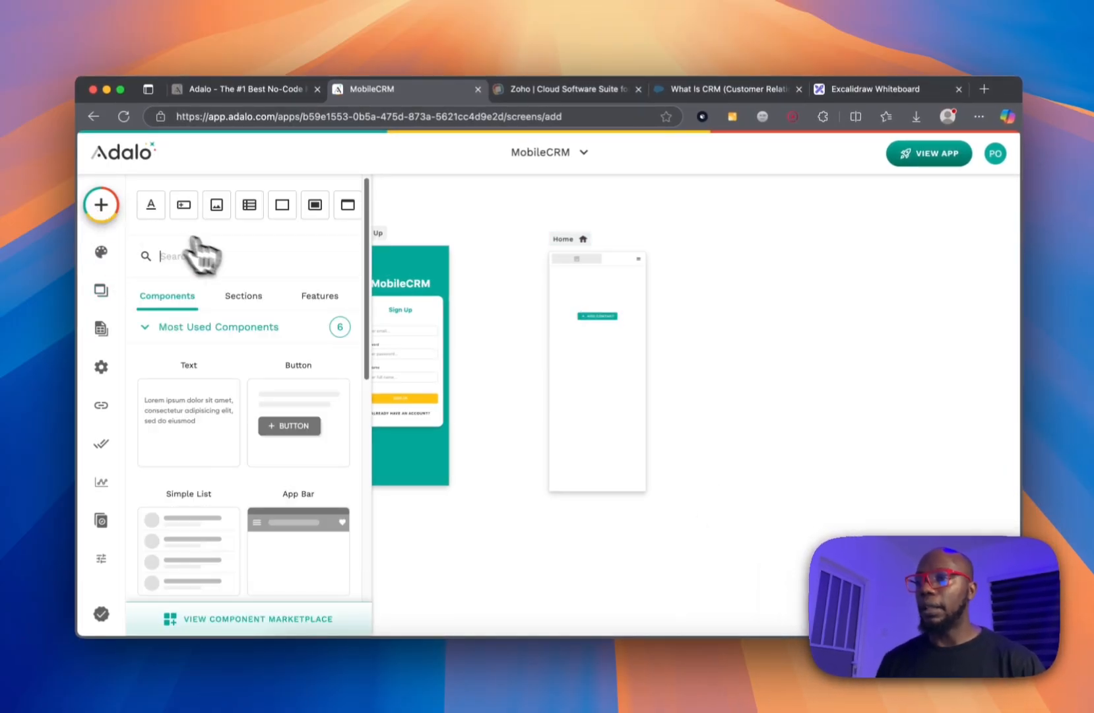
{"action": "left_click_drag", "start_coordinate": [286, 425], "coordinate": [597, 343]}
{"action": "left_click", "coordinate": [213, 365]}
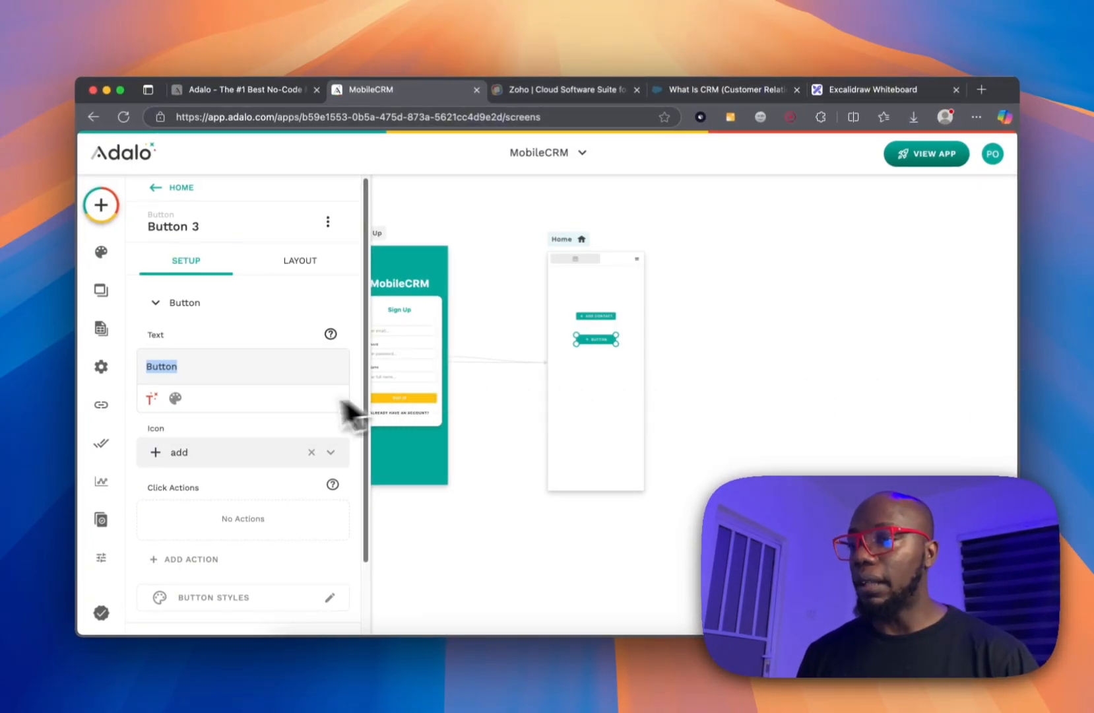
{"action": "type", "text": "Add"}
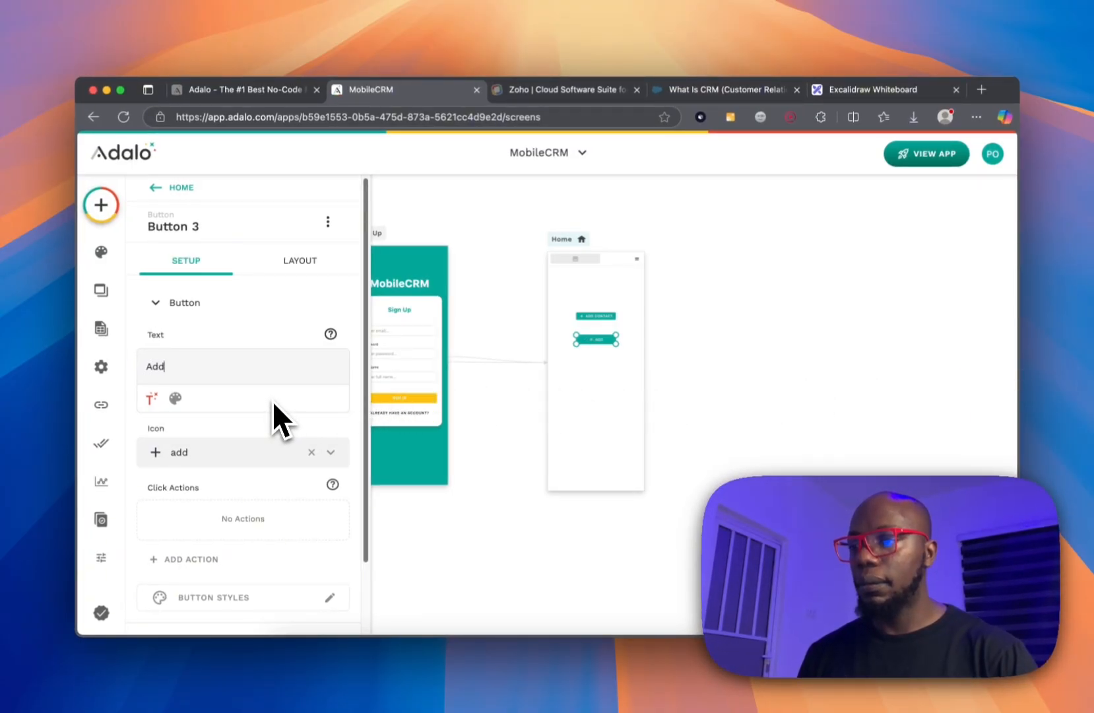
{"action": "type", "text": " Companies"}
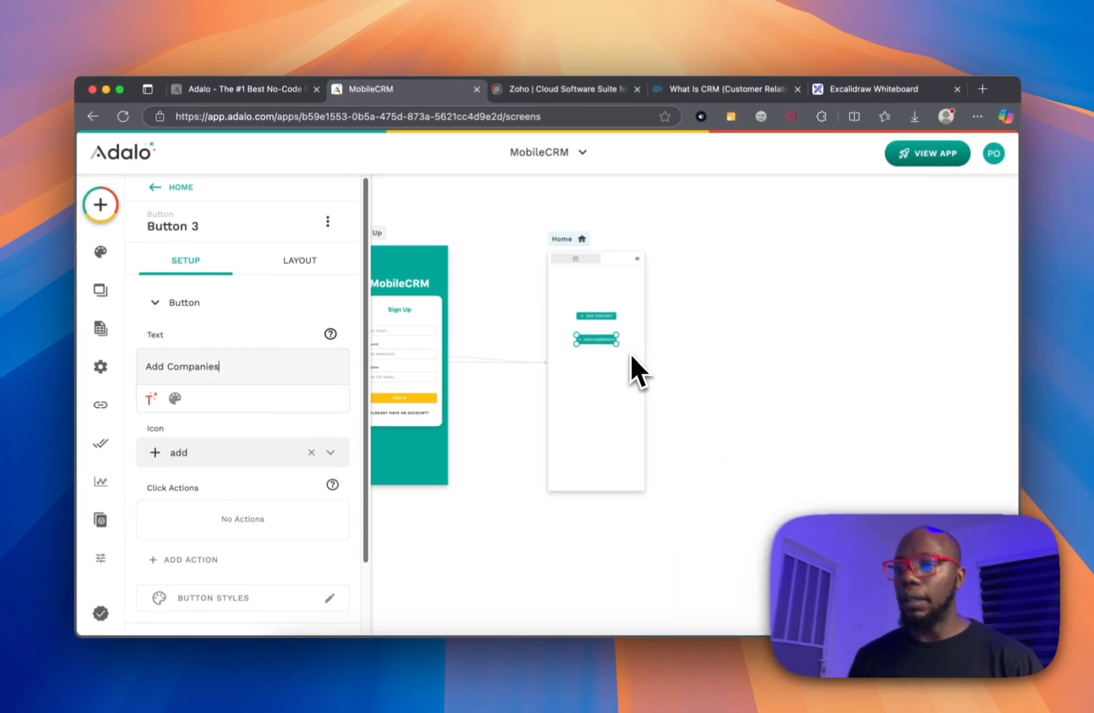
{"action": "left_click", "coordinate": [630, 353]}
{"action": "left_click", "coordinate": [594, 341]}
Duplicate Add Companies, place the copy below it, and relabel it 'Add Notes'.
{"action": "key", "text": "super+d"}
{"action": "key", "text": "Escape"}
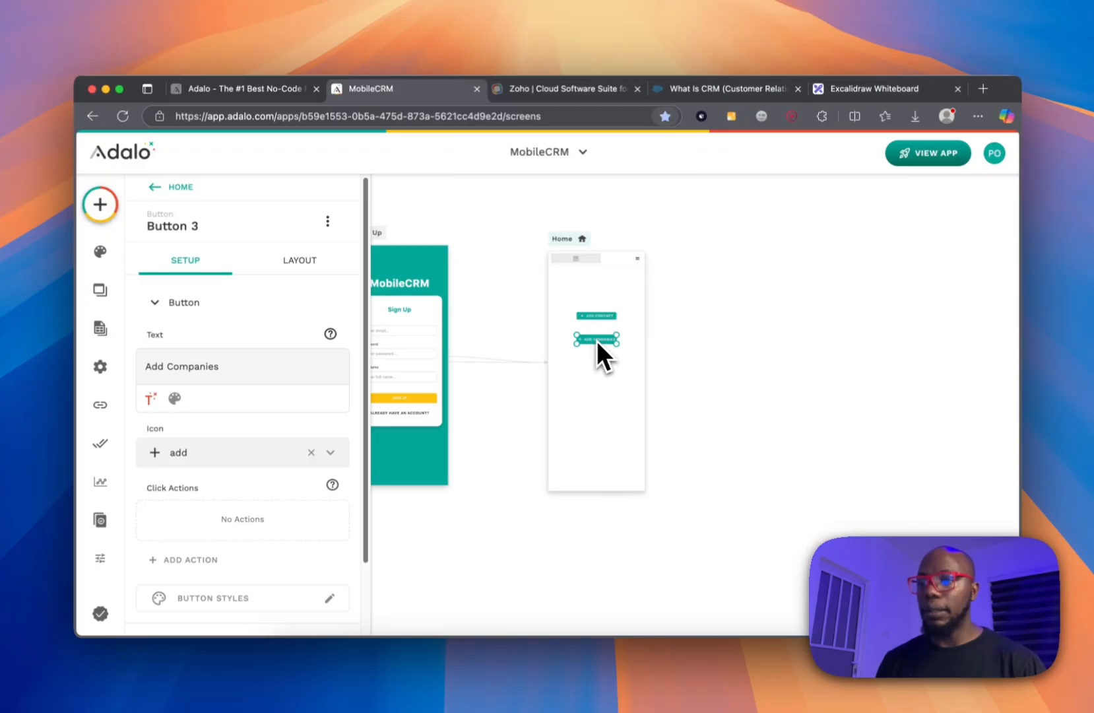
{"action": "key", "text": "ctrl+d"}
{"action": "left_click", "coordinate": [670, 376]}
{"action": "left_click_drag", "start_coordinate": [594, 340], "coordinate": [591, 373]}
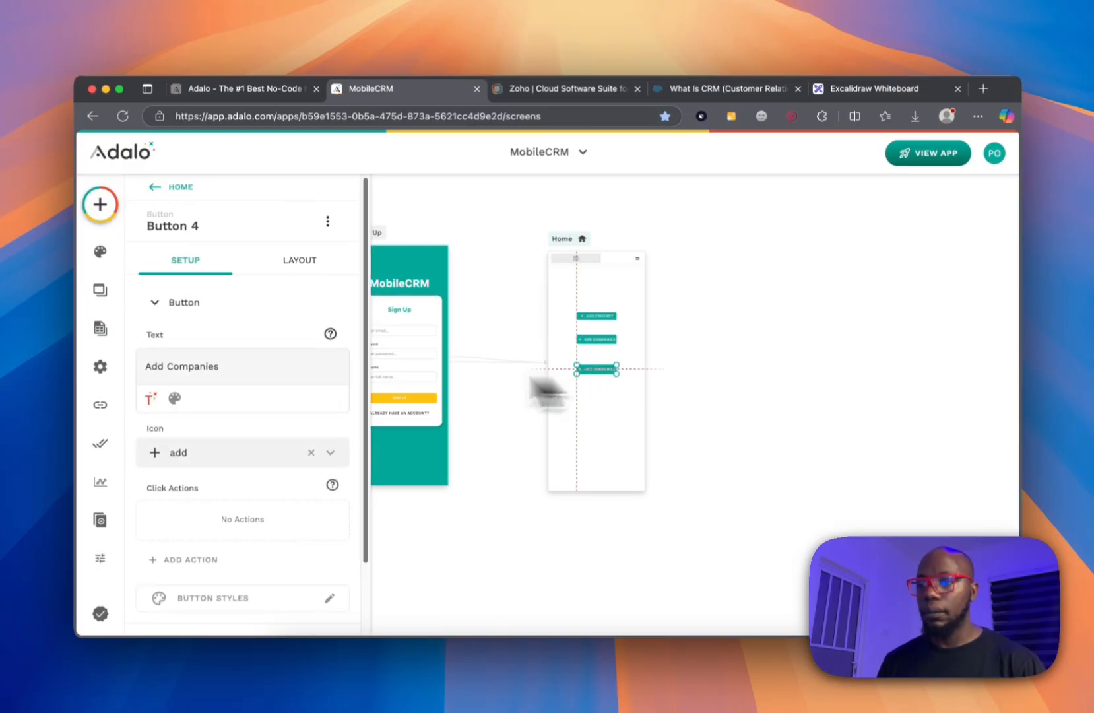
{"action": "triple_click", "coordinate": [275, 367]}
{"action": "type", "text": "Add"}
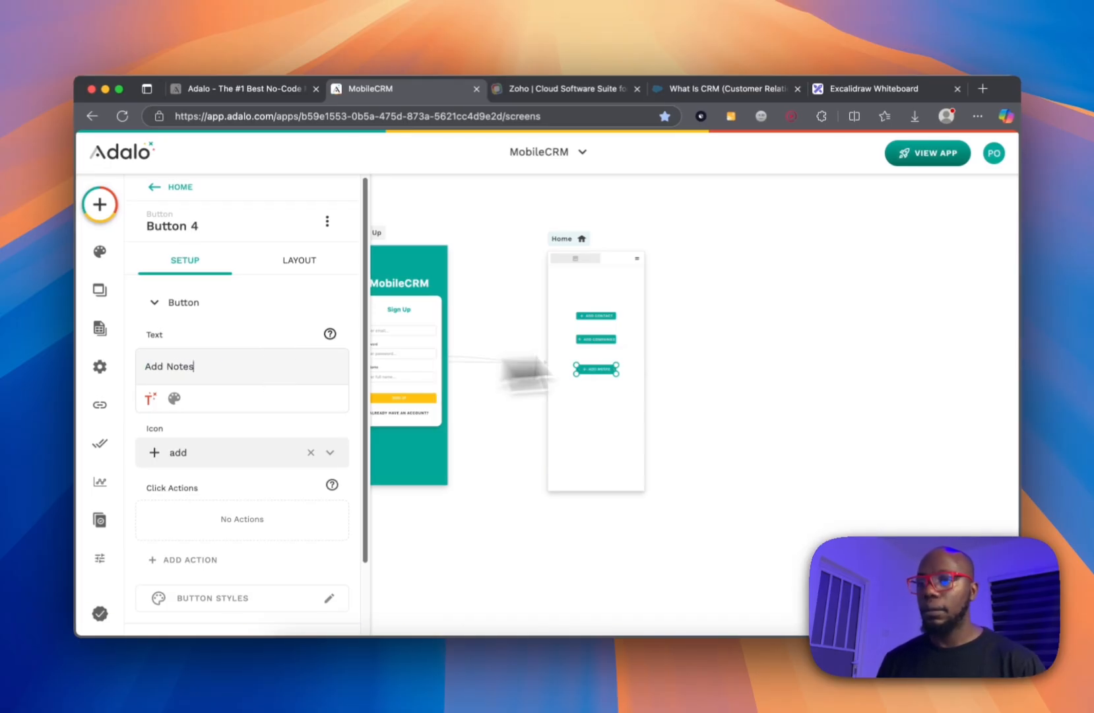
{"action": "left_click", "coordinate": [781, 347]}
{"action": "left_click", "coordinate": [610, 370]}
Duplicate Add Notes, place the copy below it, and relabel it 'Add Deals'.
{"action": "key", "text": "super+c"}
{"action": "key", "text": "super+v"}
{"action": "left_click", "coordinate": [606, 396]}
{"action": "left_click_drag", "start_coordinate": [597, 371], "coordinate": [600, 399]}
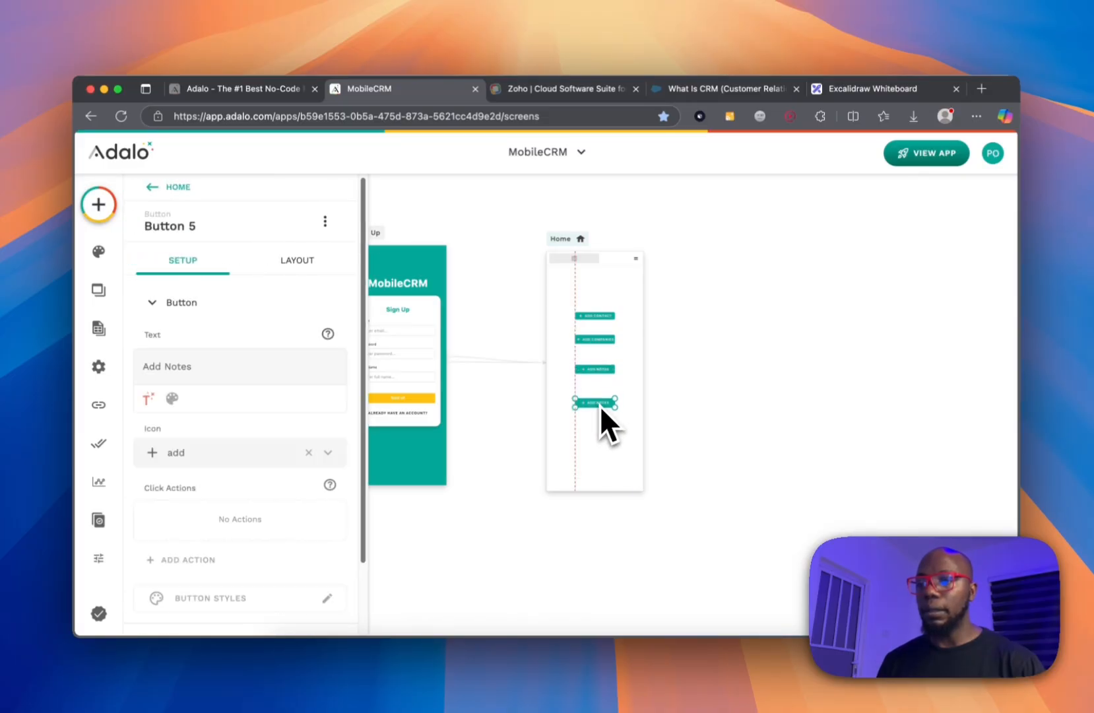
{"action": "triple_click", "coordinate": [197, 367]}
{"action": "type", "text": "Add Deals"}
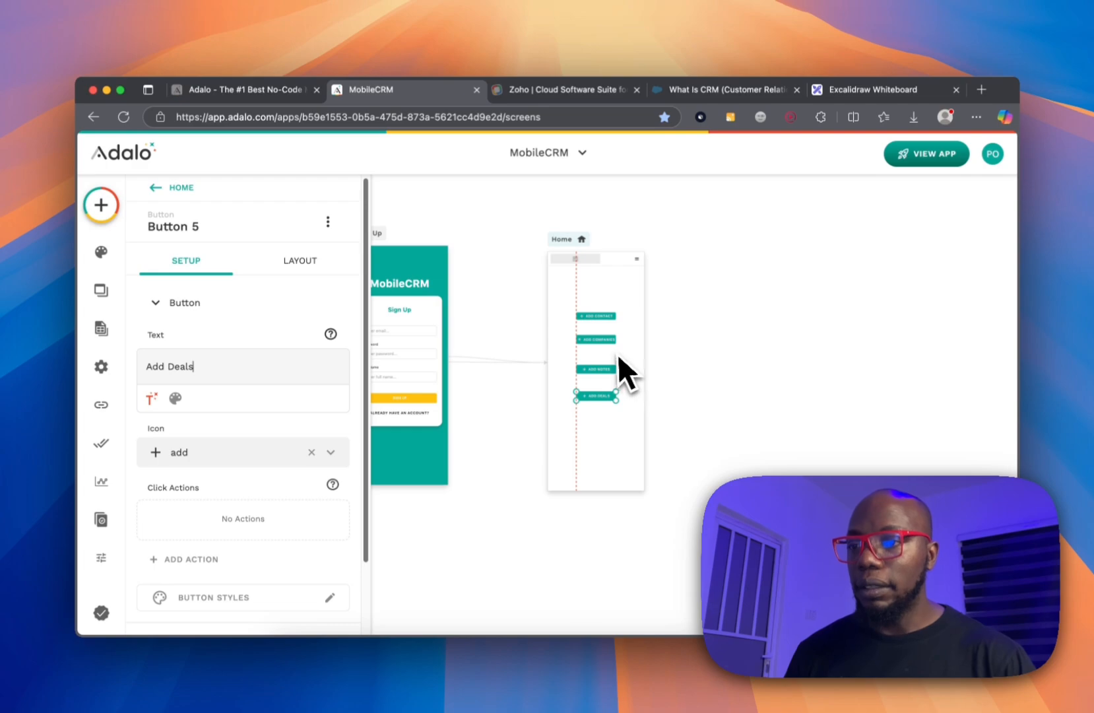
{"action": "scroll", "coordinate": [614, 353], "scroll_direction": "up", "scroll_amount": 3}
{"action": "scroll", "coordinate": [608, 350], "scroll_direction": "up", "scroll_amount": 3}
With the Add Contact button selected, bring up the add-components panel.
{"action": "left_click", "coordinate": [596, 266]}
{"action": "scroll", "coordinate": [594, 267], "scroll_direction": "down", "scroll_amount": 5}
{"action": "scroll", "coordinate": [591, 273], "scroll_direction": "up", "scroll_amount": 4}
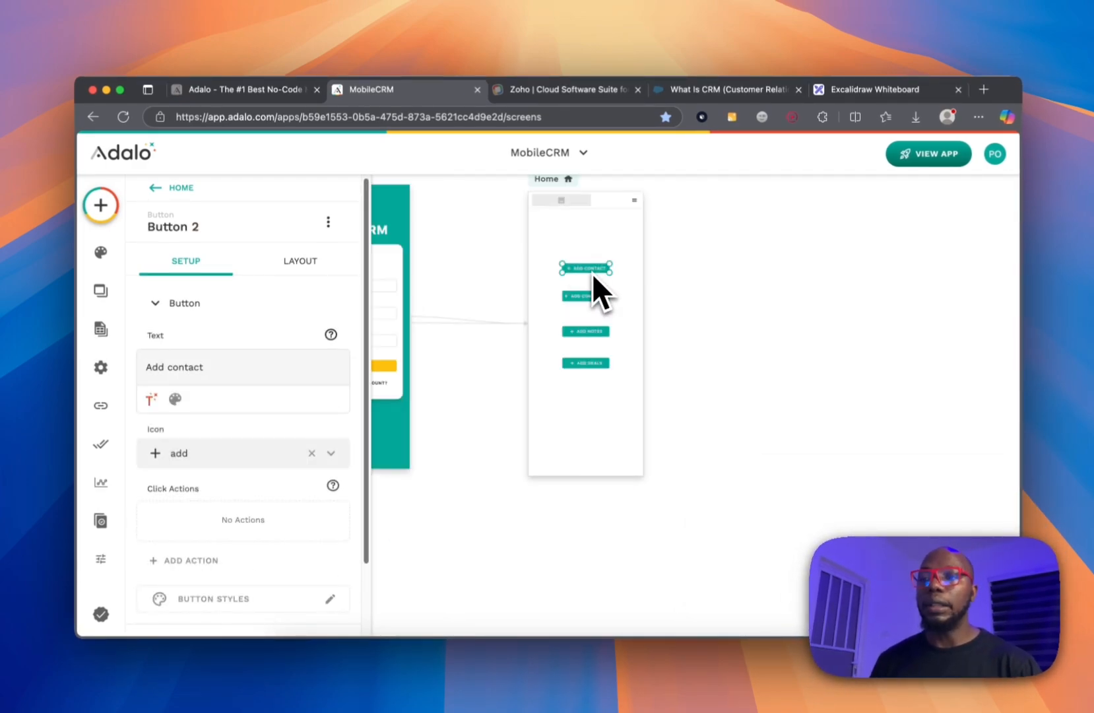
{"action": "scroll", "coordinate": [592, 273], "scroll_direction": "up", "scroll_amount": 1}
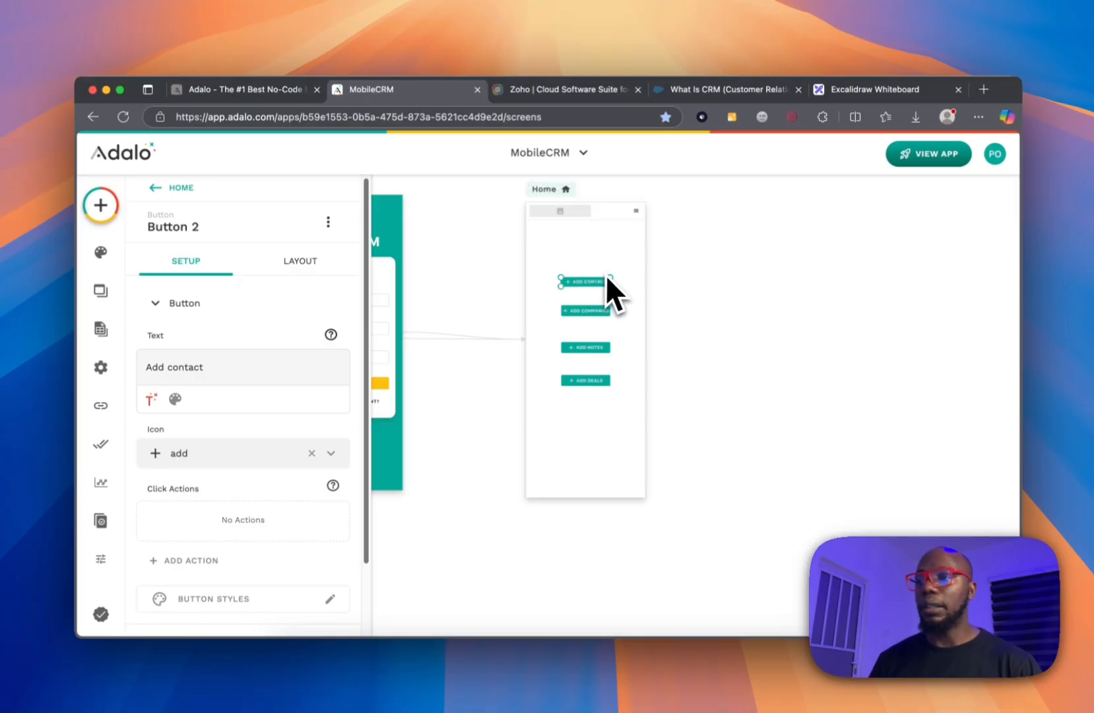
{"action": "left_click", "coordinate": [100, 205]}
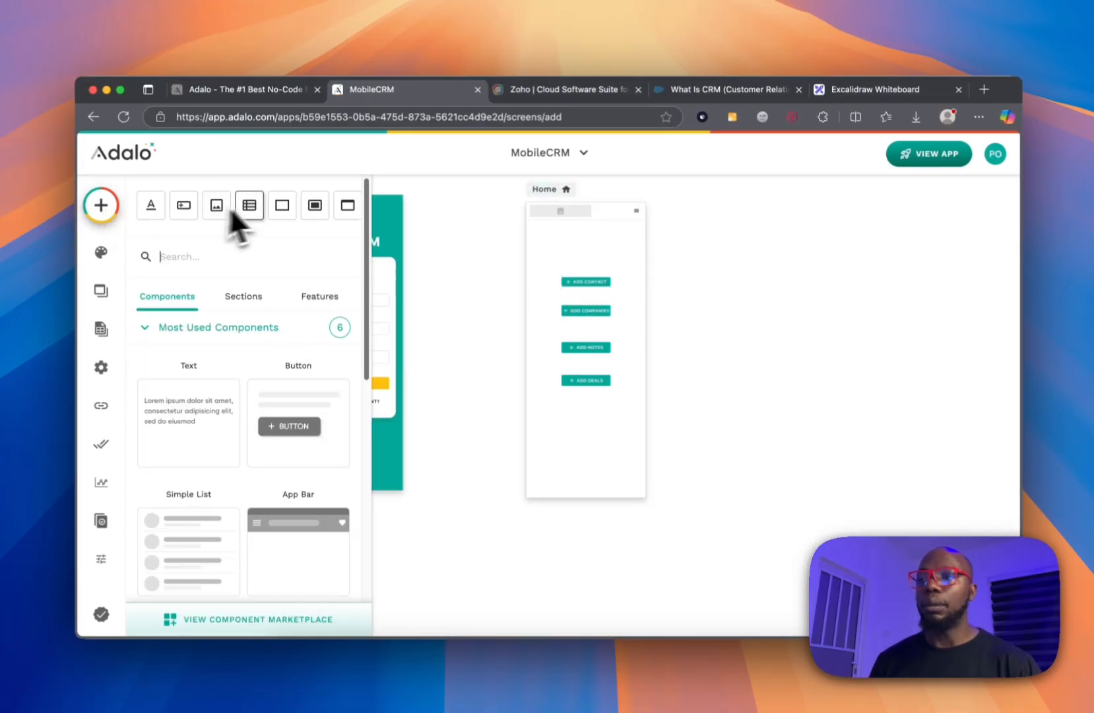
Create a new blank screen named AddContact.
{"action": "left_click", "coordinate": [349, 206]}
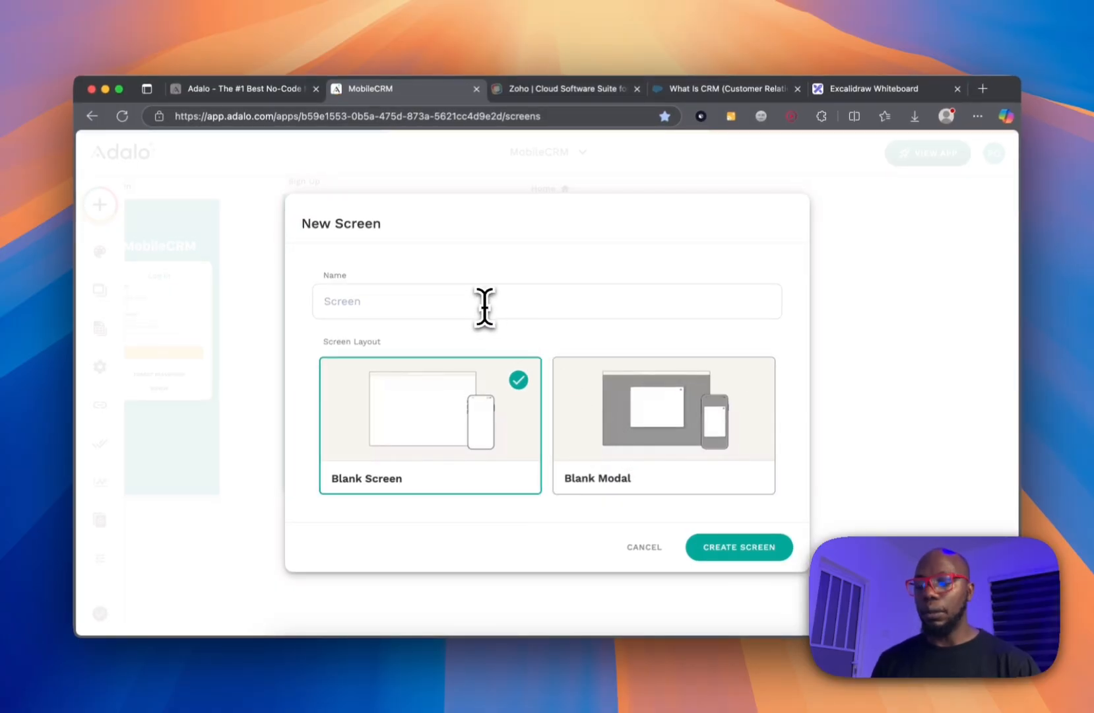
{"action": "type", "text": "AddCo"}
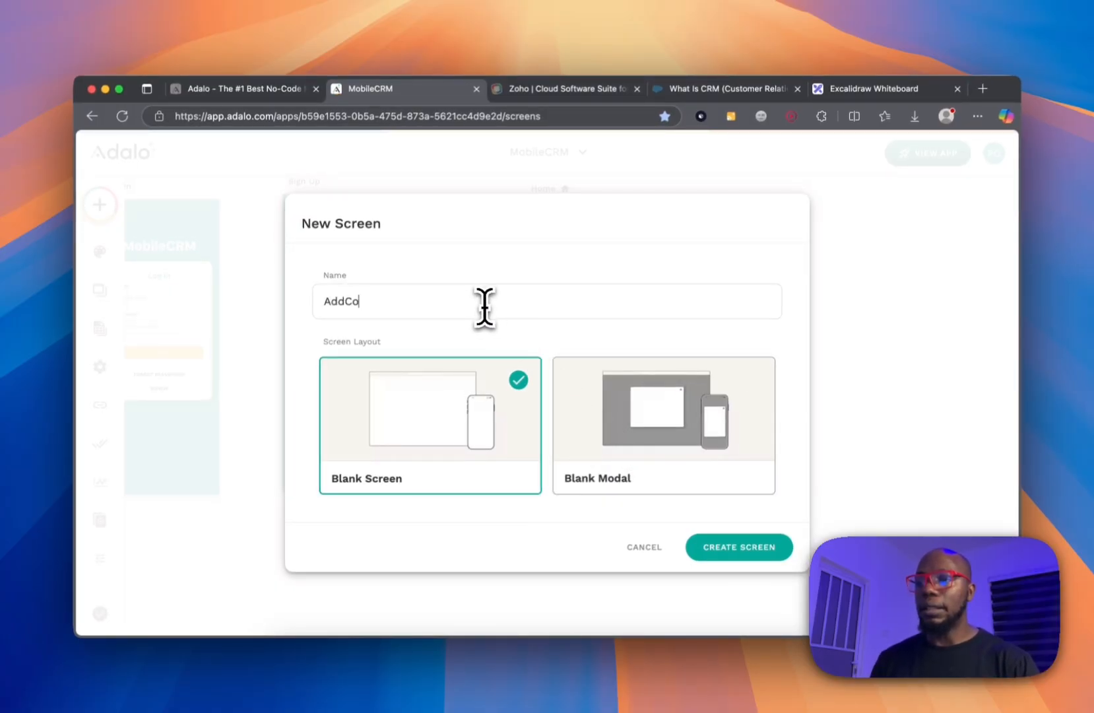
{"action": "type", "text": "ntent"}
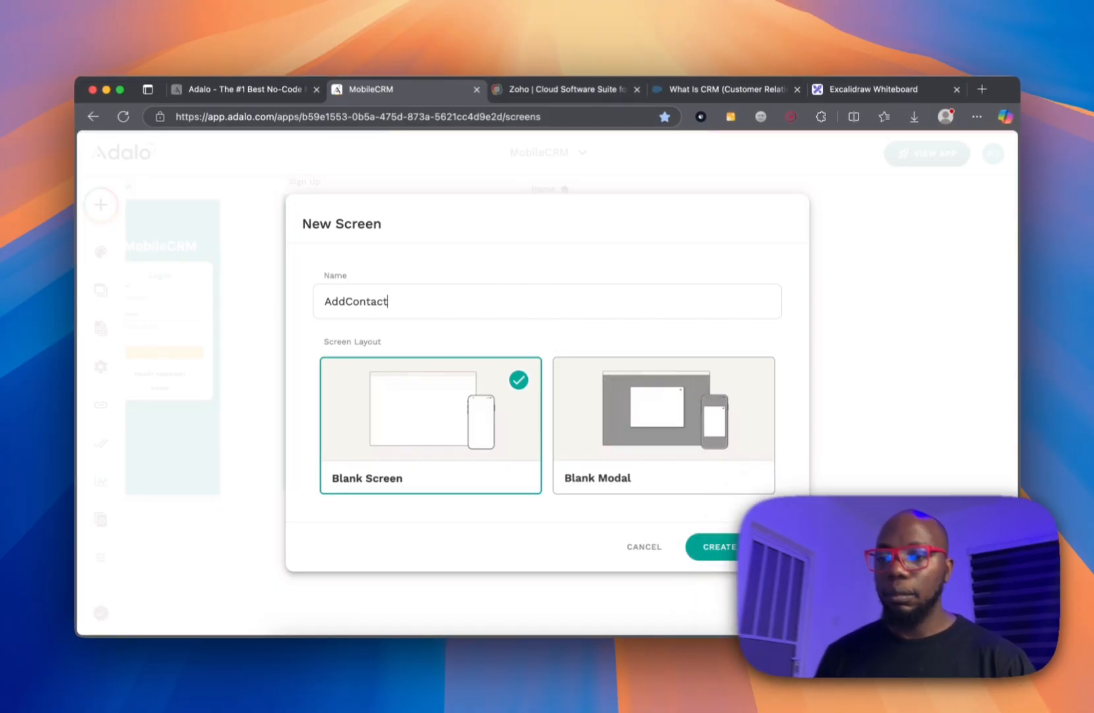
{"action": "left_click", "coordinate": [720, 548]}
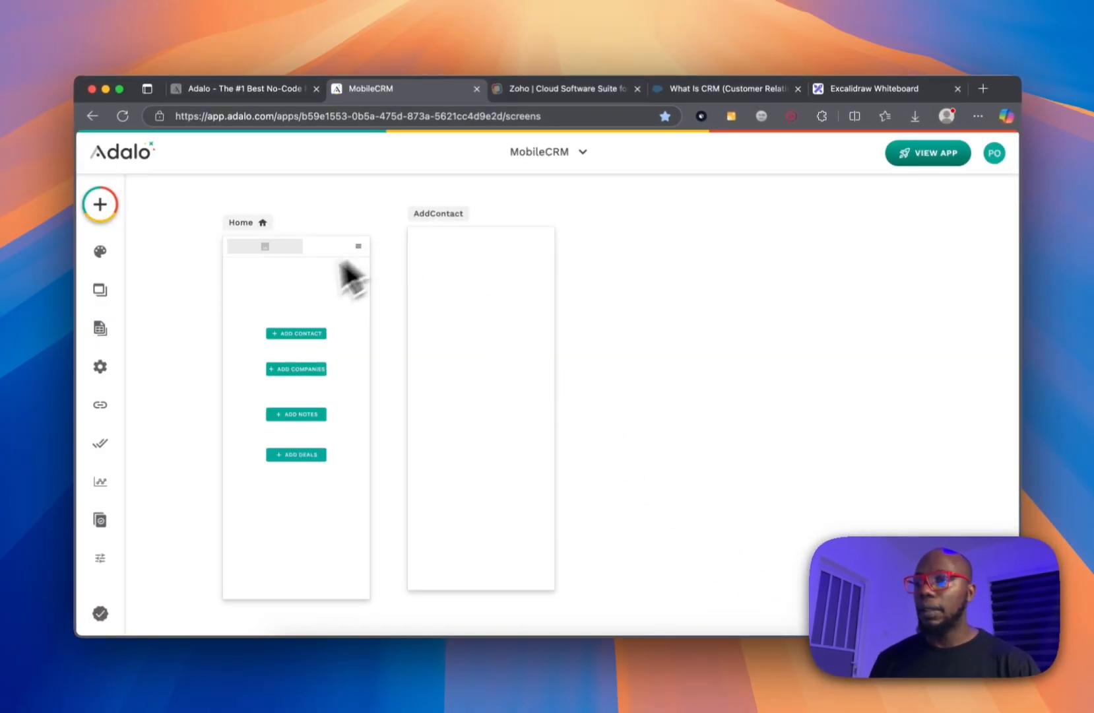
Arrange the Home and AddContact screens side by side on the canvas.
{"action": "left_click", "coordinate": [298, 333]}
{"action": "left_click", "coordinate": [564, 227]}
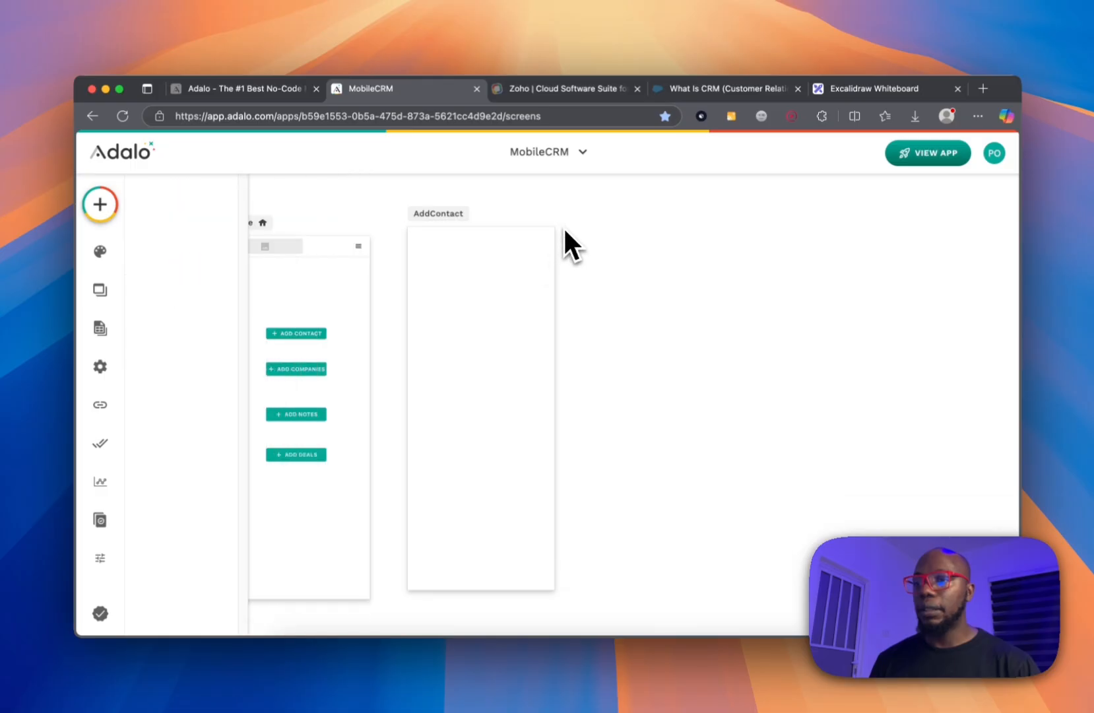
{"action": "left_click", "coordinate": [457, 219]}
{"action": "left_click", "coordinate": [386, 228]}
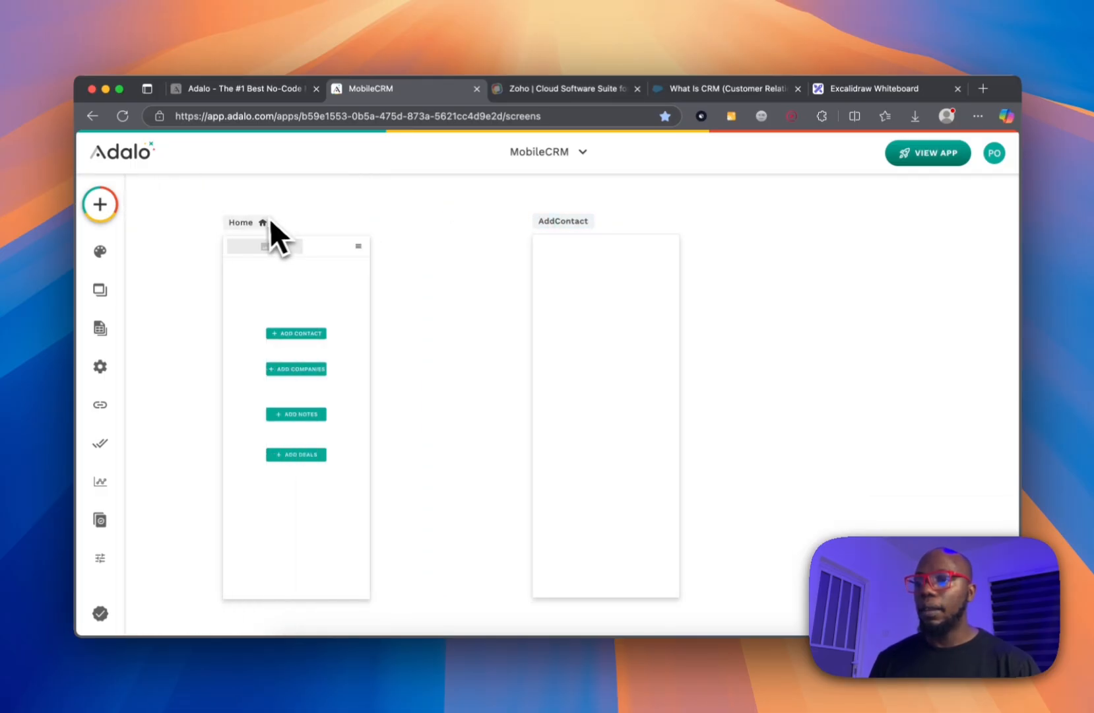
{"action": "left_click_drag", "start_coordinate": [266, 220], "coordinate": [389, 228]}
{"action": "left_click_drag", "start_coordinate": [578, 239], "coordinate": [572, 231]}
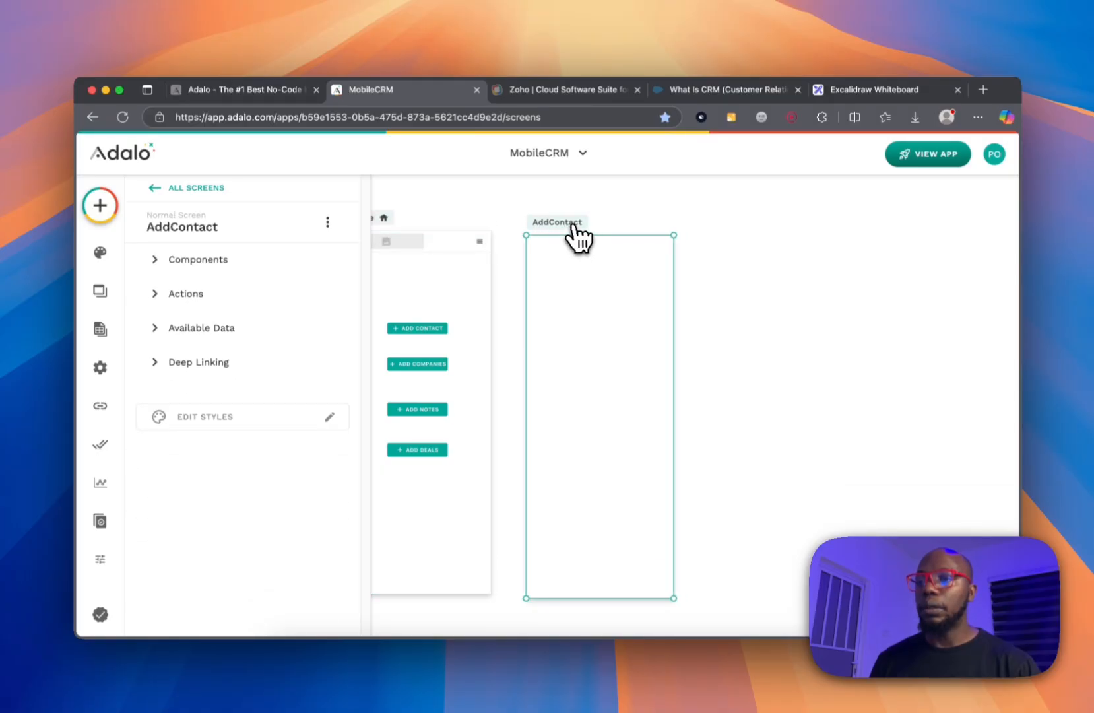
{"action": "left_click", "coordinate": [708, 239]}
{"action": "scroll", "coordinate": [708, 239], "scroll_direction": "left", "scroll_amount": 3}
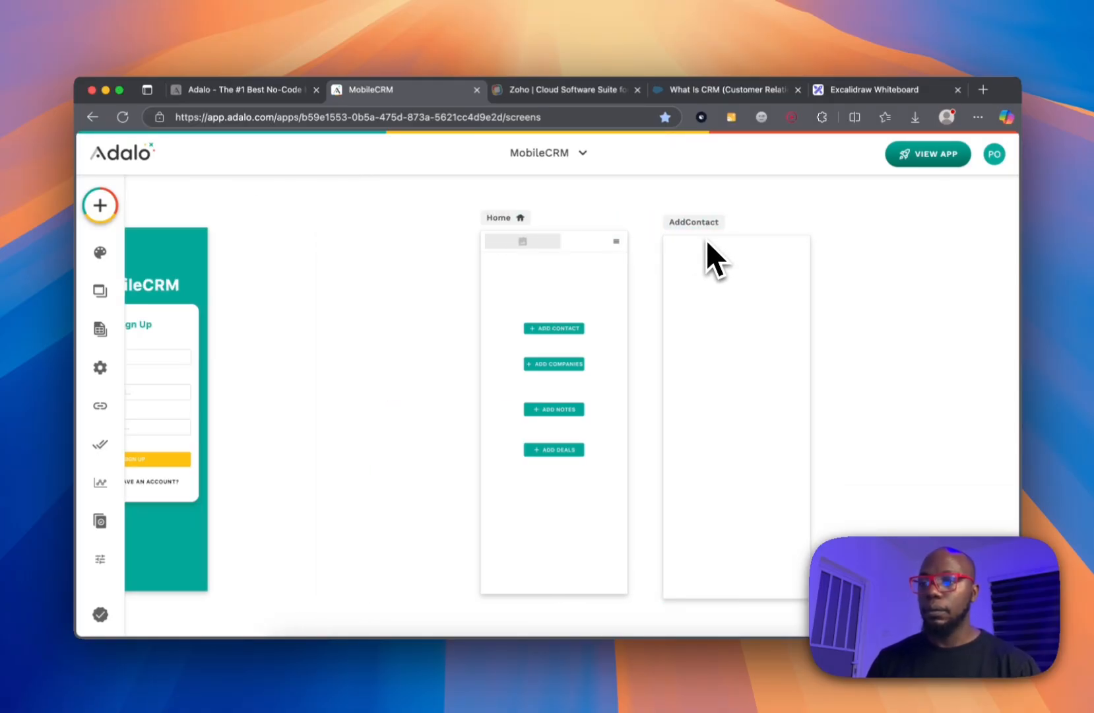
{"action": "left_click", "coordinate": [689, 227]}
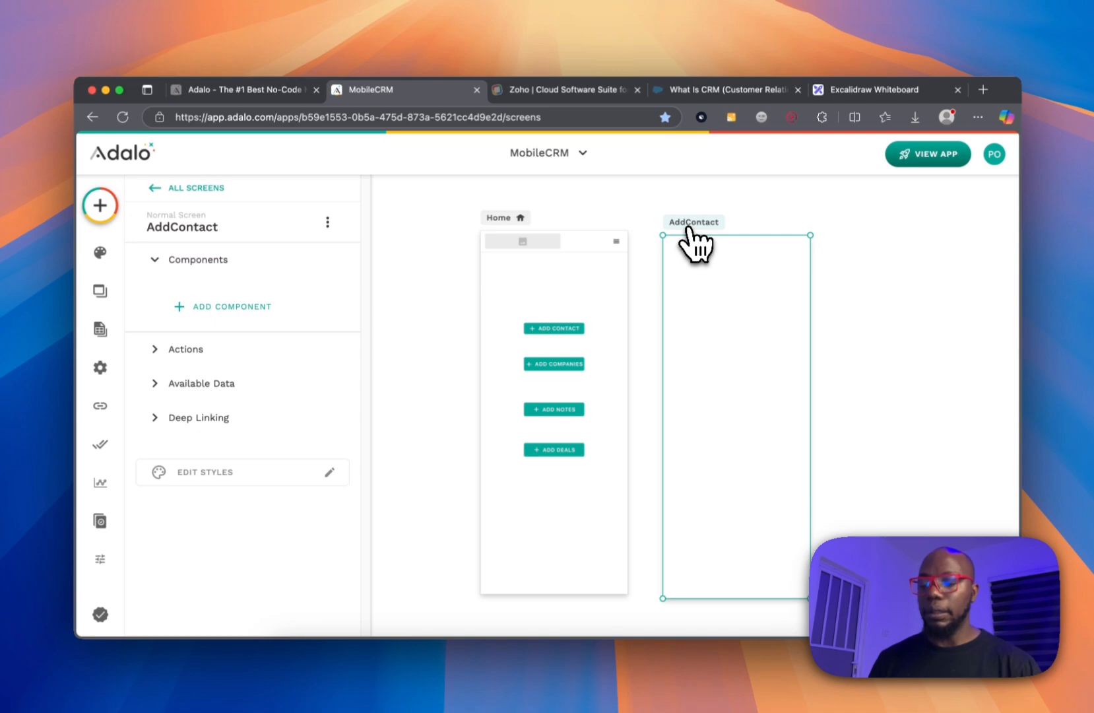
Duplicate the AddContact screen and rename the copy to AddCompanies.
{"action": "key", "text": "super+d"}
{"action": "left_click", "coordinate": [871, 218]}
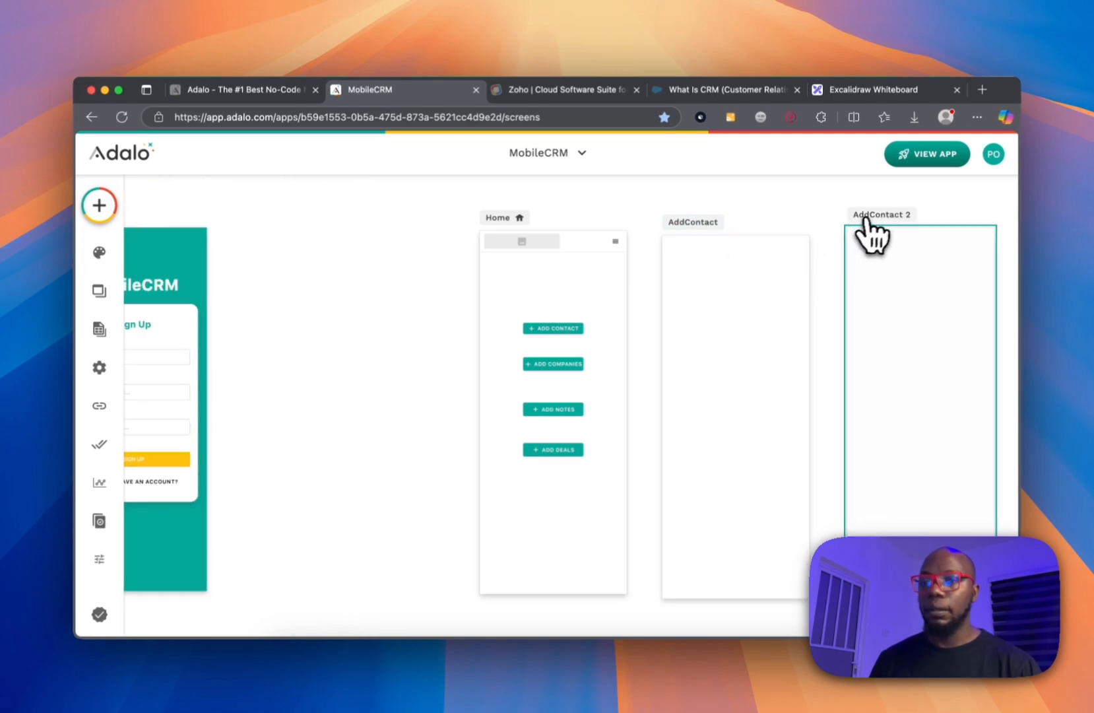
{"action": "left_click", "coordinate": [227, 231]}
{"action": "left_click", "coordinate": [225, 231]}
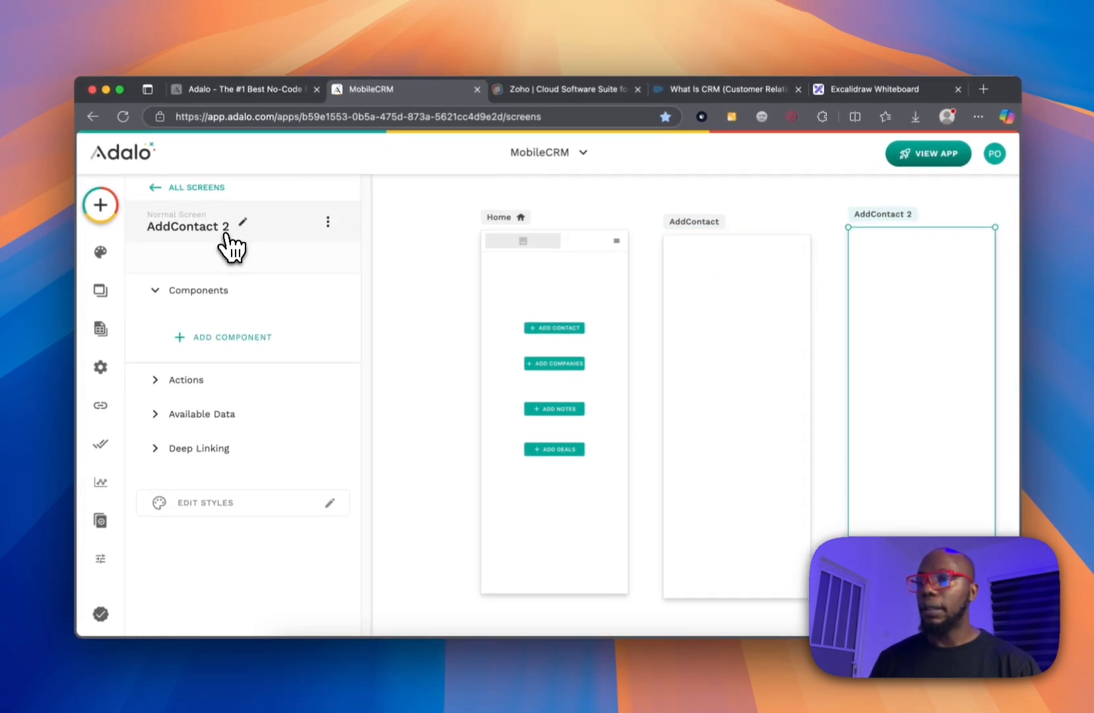
{"action": "left_click", "coordinate": [234, 229]}
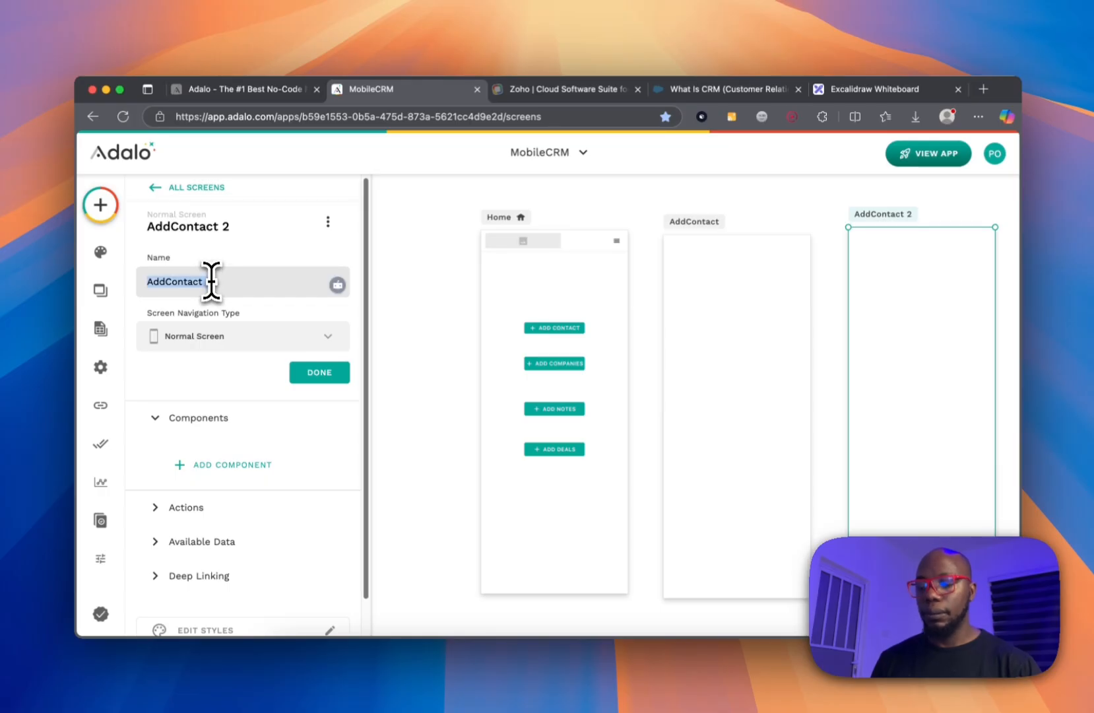
{"action": "type", "text": "Ad"}
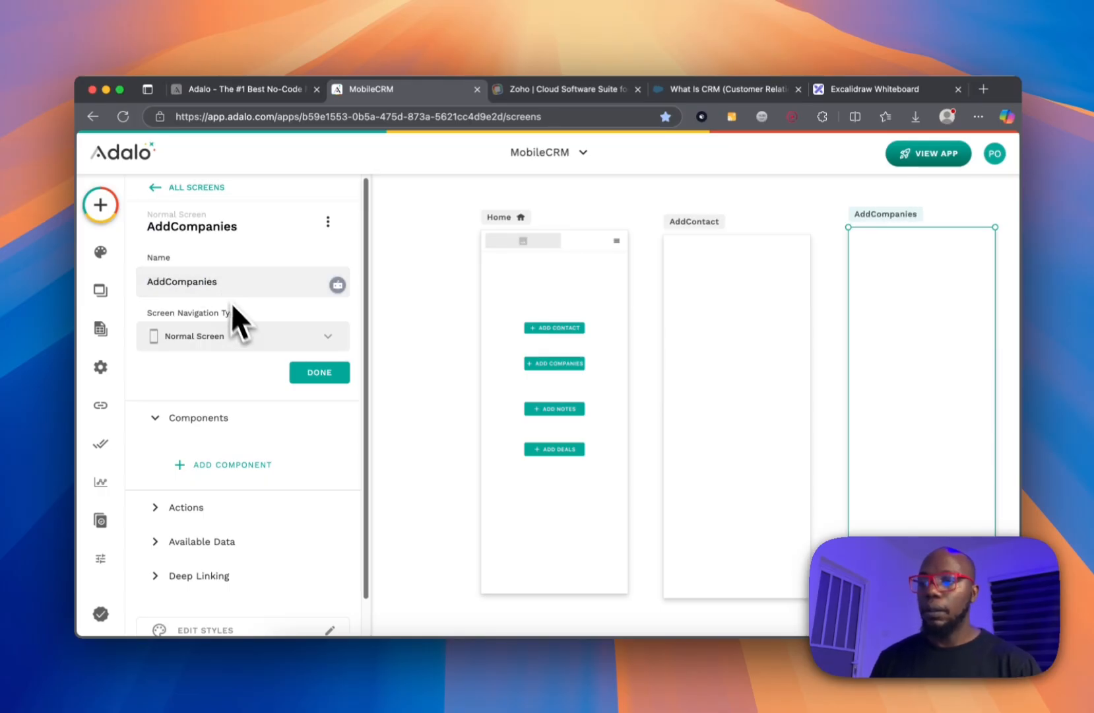
{"action": "left_click", "coordinate": [305, 374]}
{"action": "left_click", "coordinate": [765, 199]}
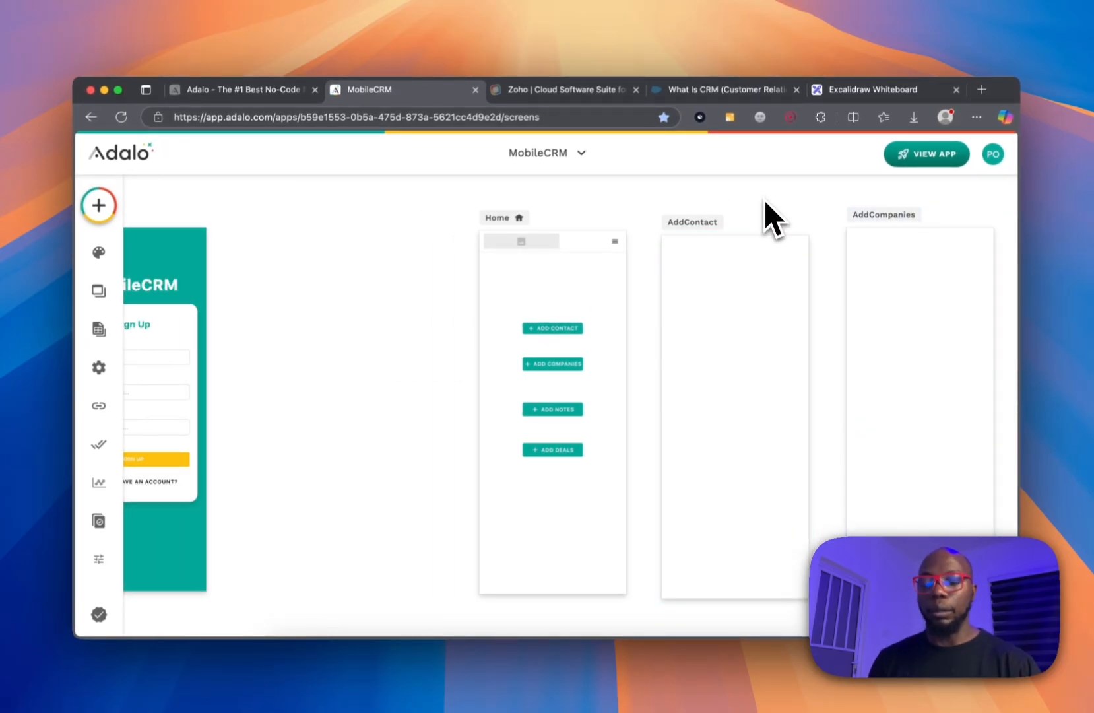
{"action": "left_click", "coordinate": [681, 214]}
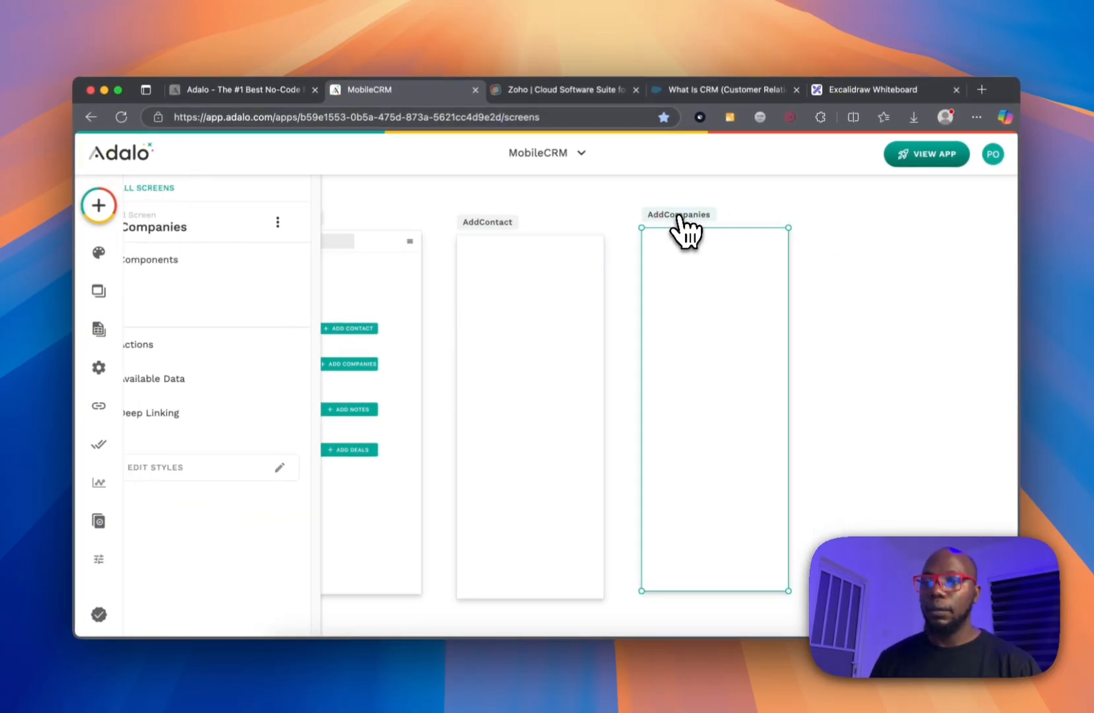
Duplicate the AddCompanies screen and rename the copy to 'Add Notes'.
{"action": "key", "text": "super+d"}
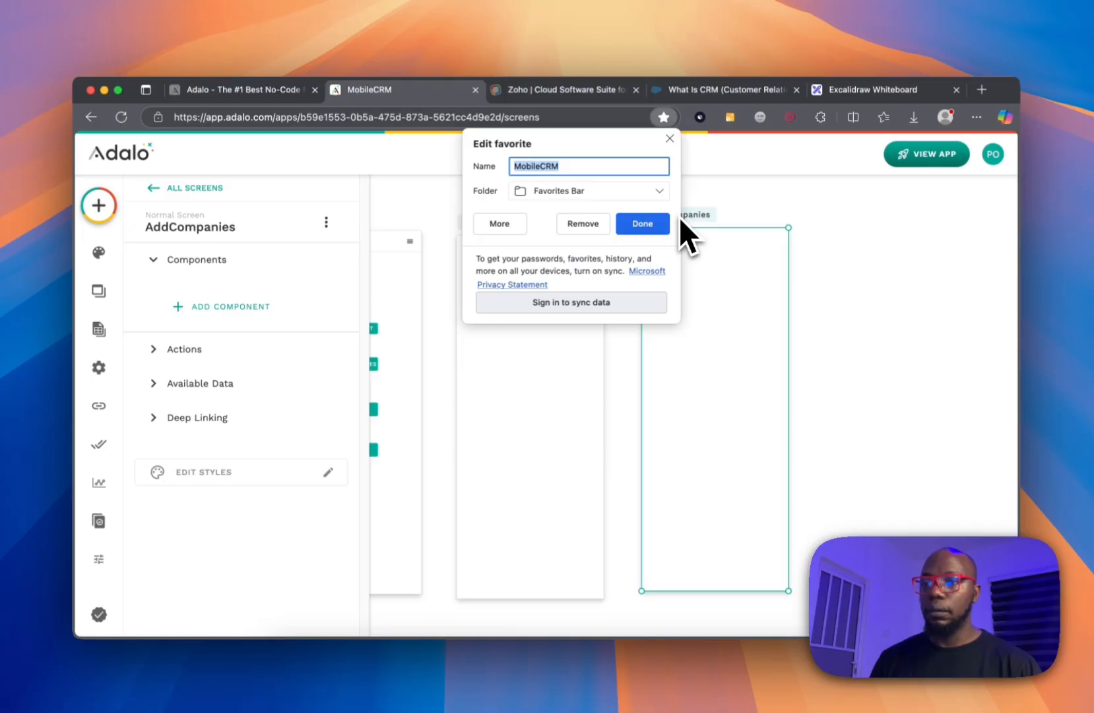
{"action": "left_click", "coordinate": [668, 136]}
{"action": "key", "text": "super+v"}
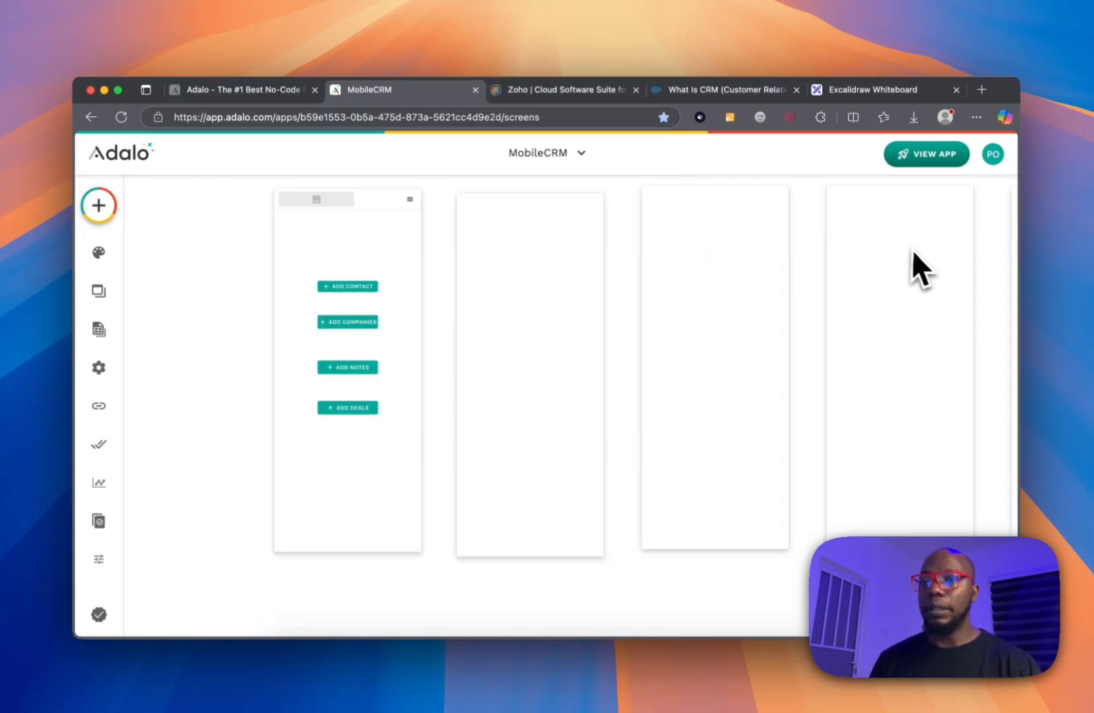
{"action": "scroll", "coordinate": [944, 211], "scroll_direction": "down", "scroll_amount": 3}
{"action": "scroll", "coordinate": [943, 212], "scroll_direction": "up", "scroll_amount": 5}
{"action": "scroll", "coordinate": [943, 211], "scroll_direction": "right", "scroll_amount": 5}
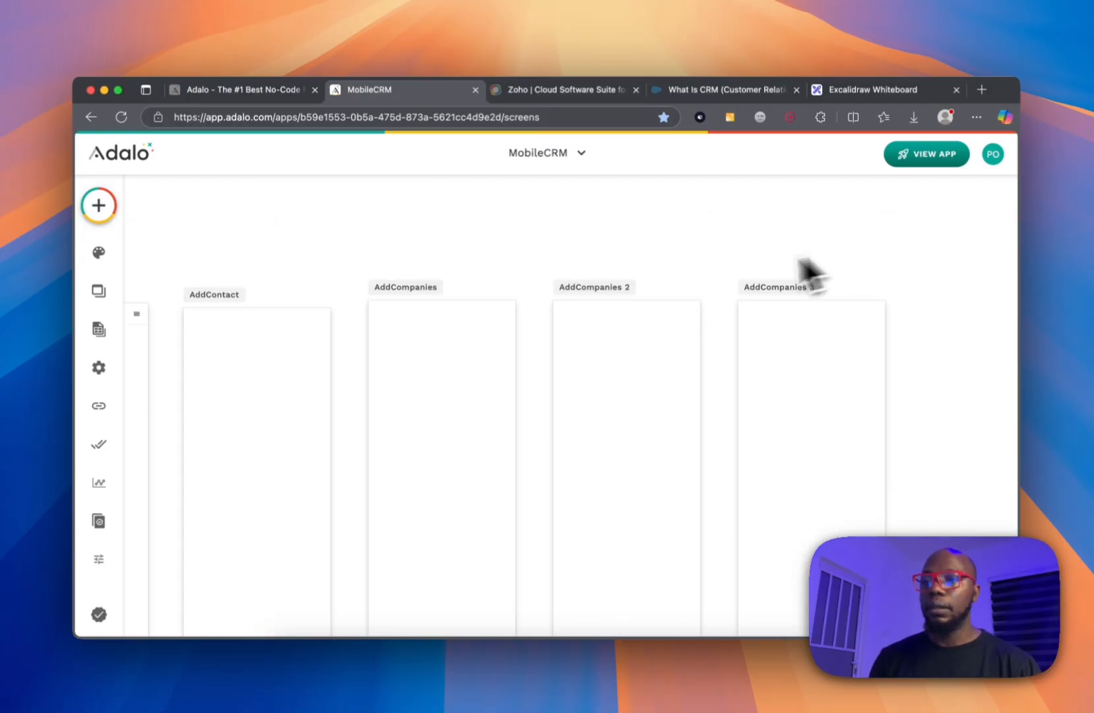
{"action": "left_click", "coordinate": [610, 290]}
{"action": "left_click", "coordinate": [228, 228]}
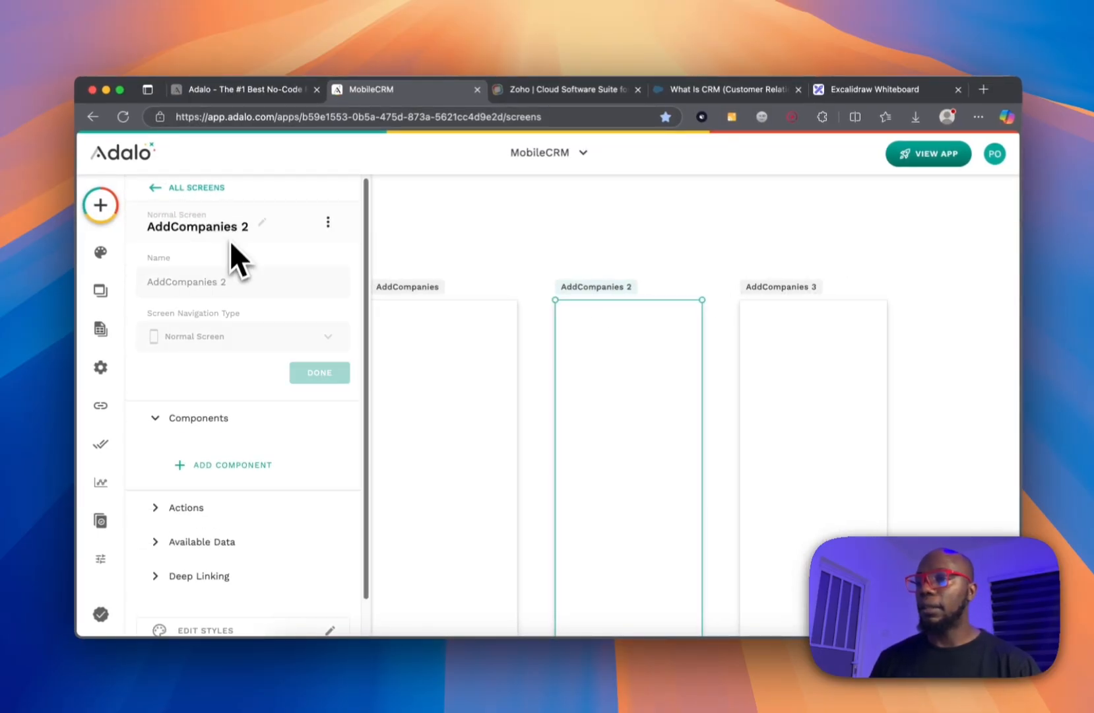
{"action": "triple_click", "coordinate": [227, 283]}
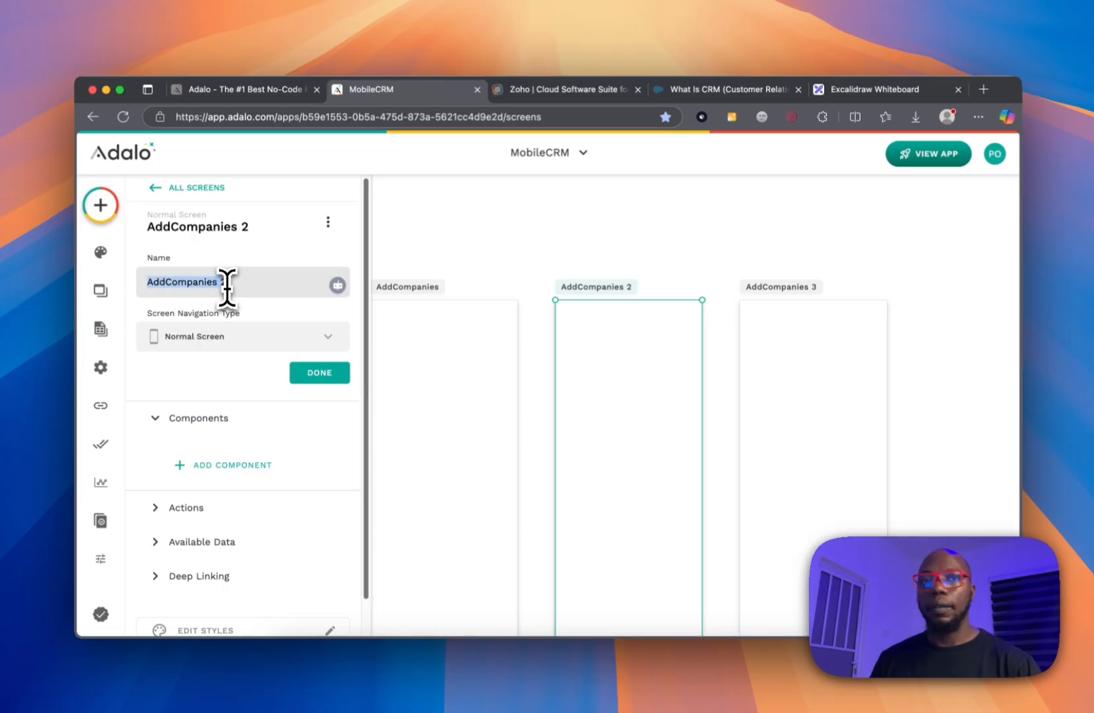
{"action": "type", "text": "Add Notes"}
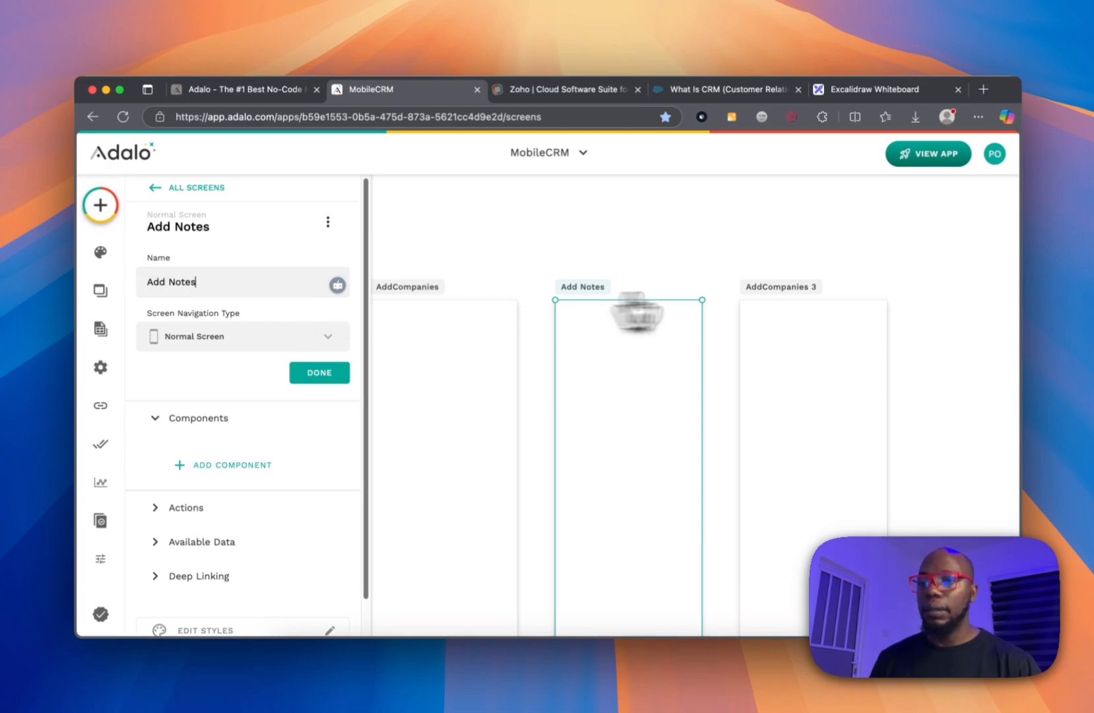
{"action": "left_click", "coordinate": [782, 290]}
Rename the copied AddCompanies 3 screen to AddDeals.
{"action": "left_click", "coordinate": [235, 227]}
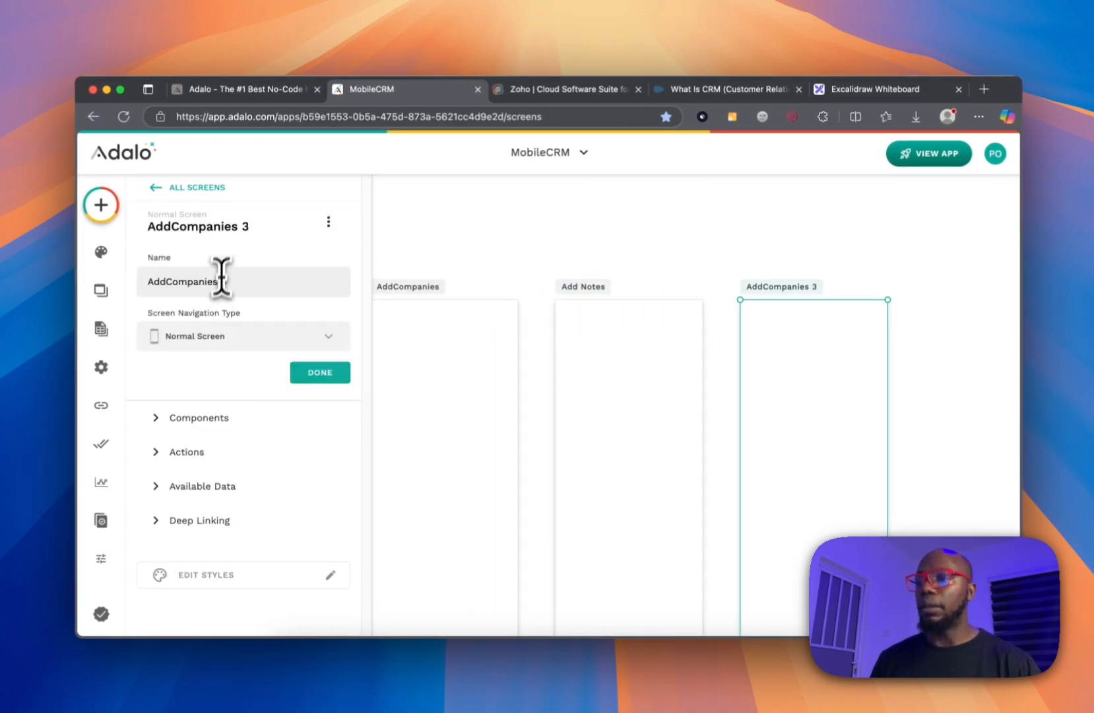
{"action": "double_click", "coordinate": [219, 289]}
{"action": "type", "text": "AddDeals"}
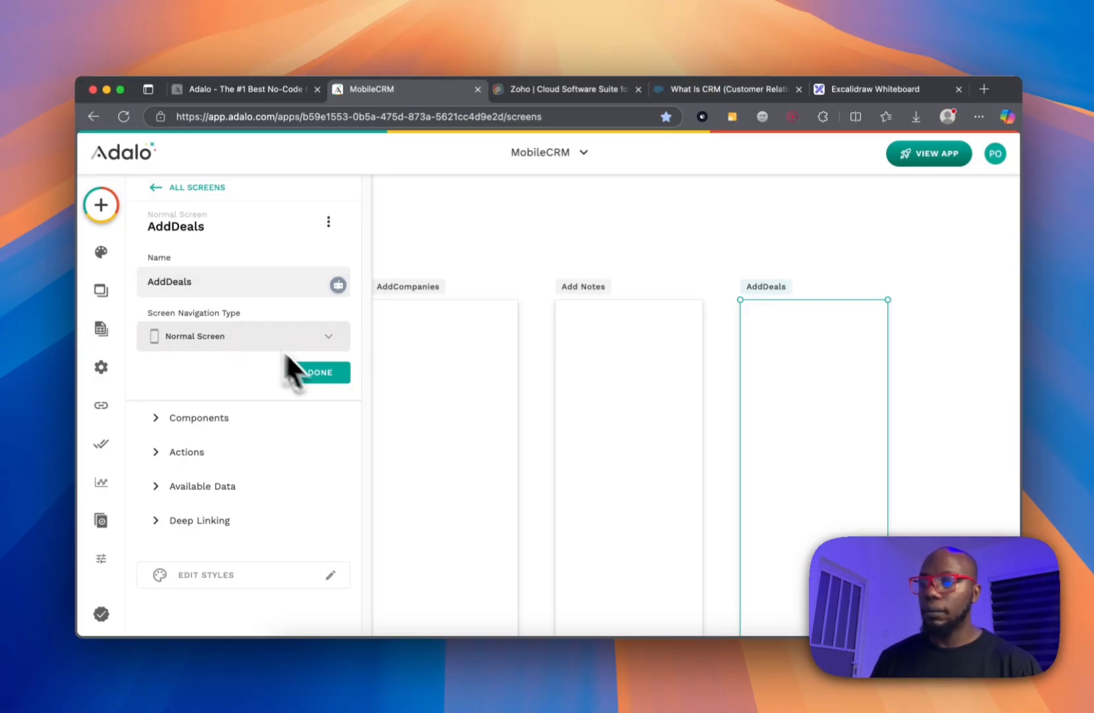
{"action": "left_click", "coordinate": [292, 362]}
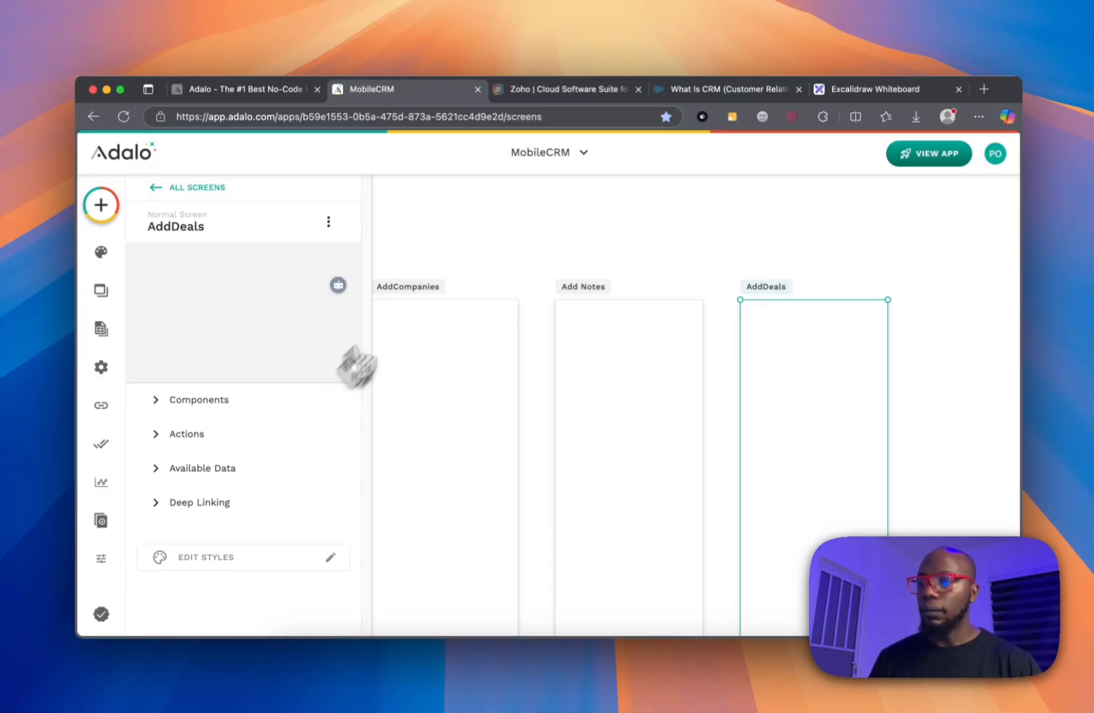
{"action": "left_click", "coordinate": [463, 230]}
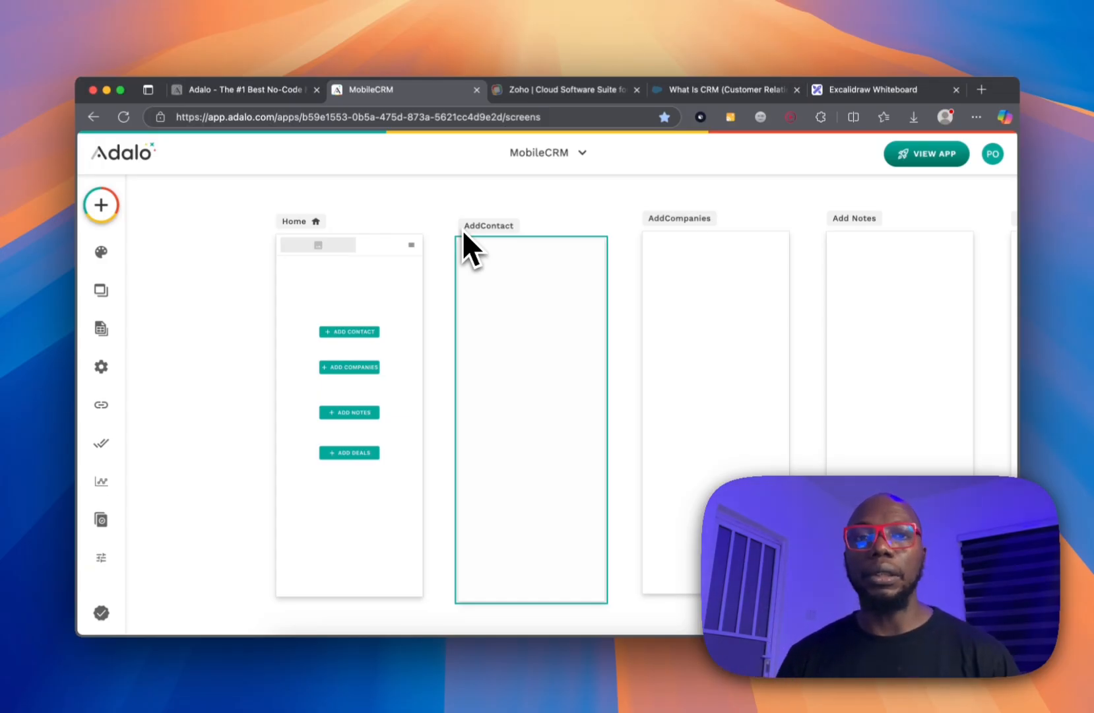
Drop a Form component onto AddContact and link it to the Contact collection.
{"action": "left_click", "coordinate": [101, 205]}
{"action": "left_click", "coordinate": [183, 252]}
{"action": "type", "text": "form"}
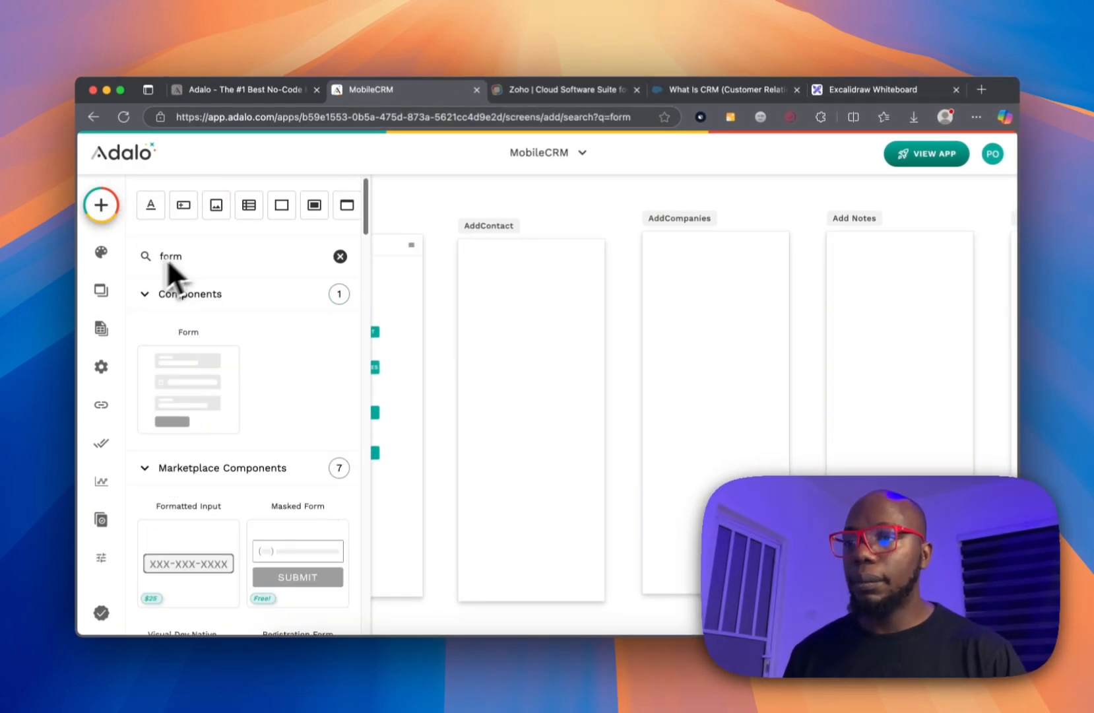
{"action": "left_click_drag", "start_coordinate": [154, 362], "coordinate": [535, 352]}
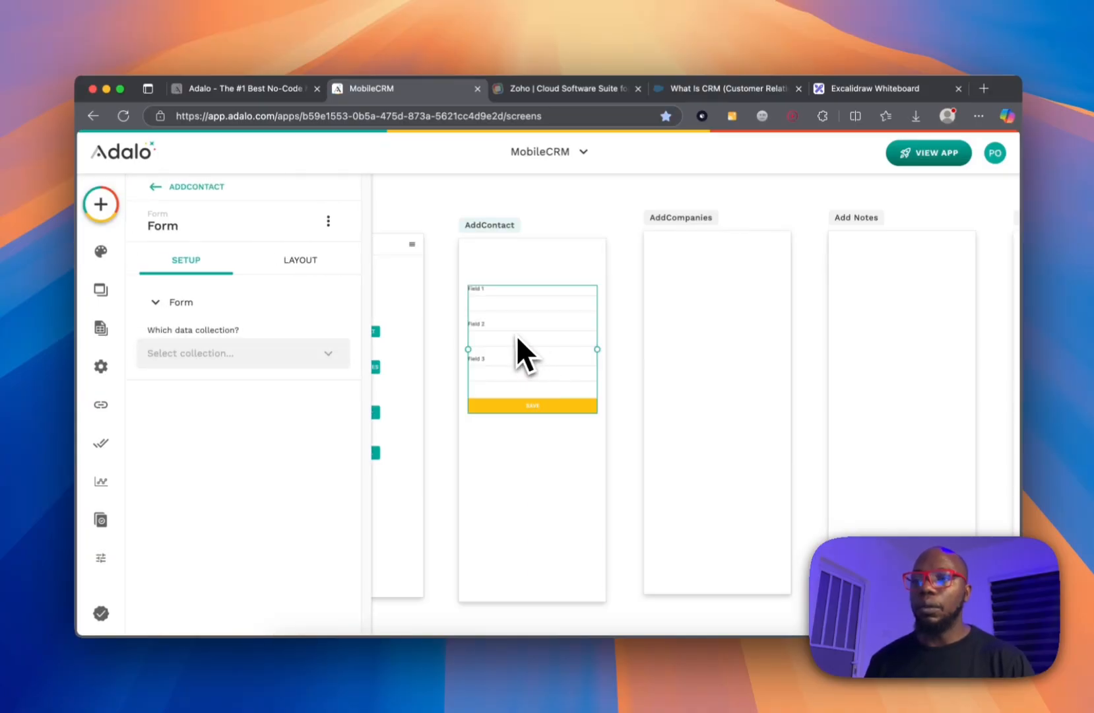
{"action": "left_click", "coordinate": [258, 350]}
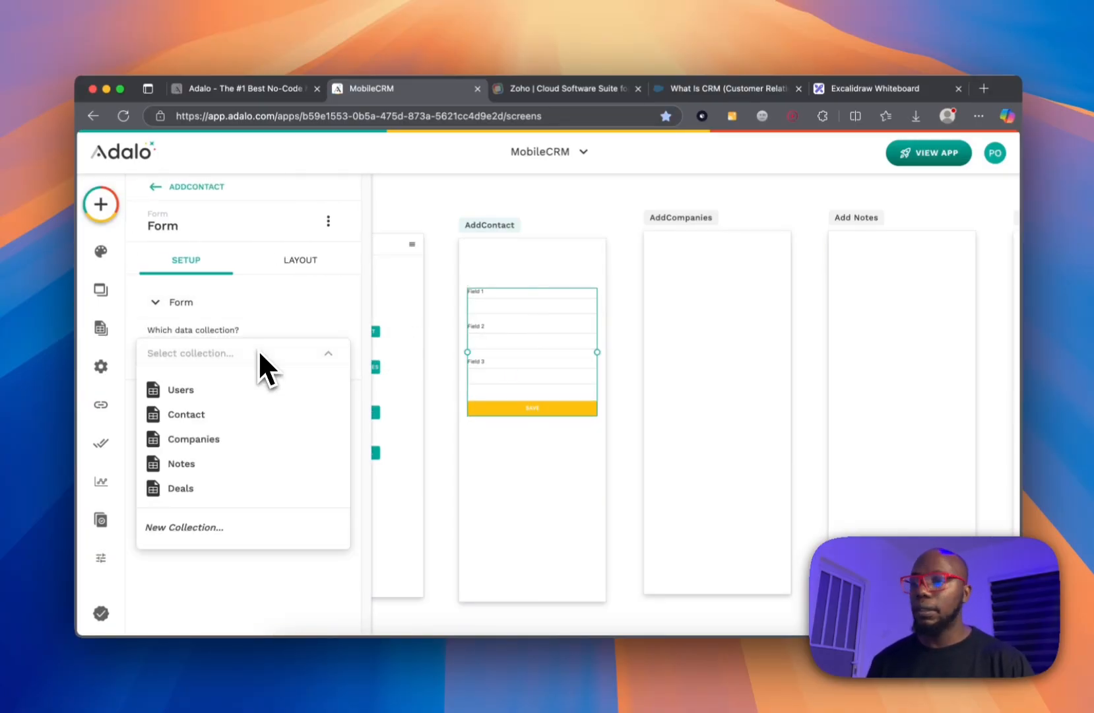
{"action": "left_click", "coordinate": [214, 413]}
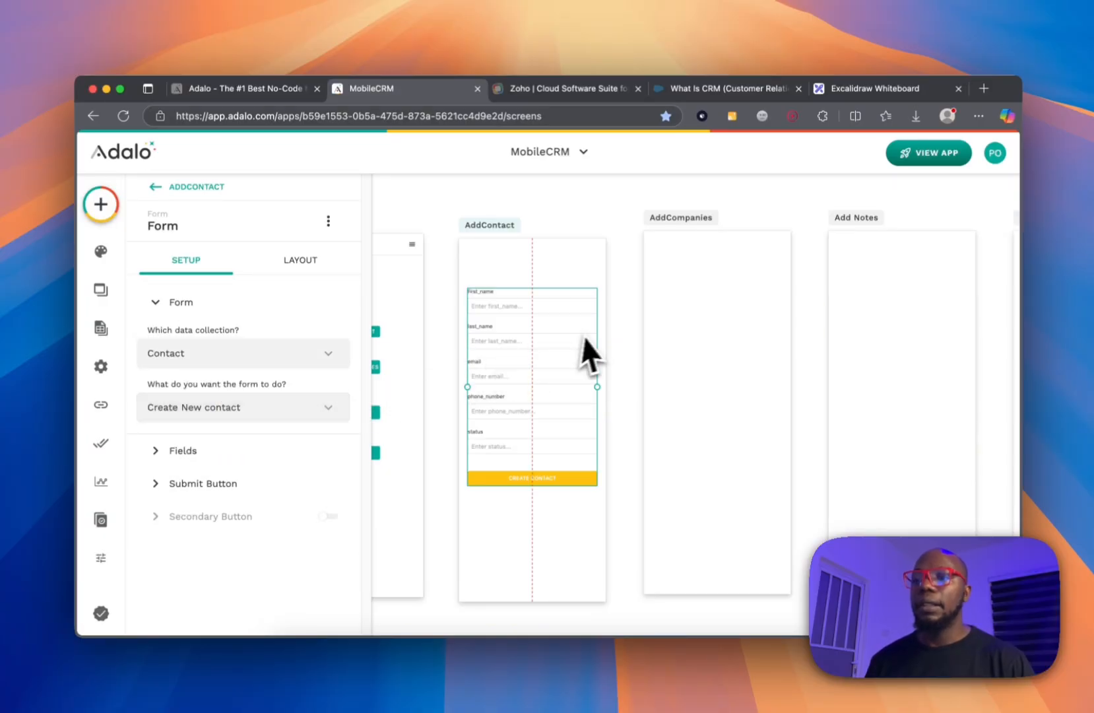
Add assigned_to as a visible field on the contact form.
{"action": "scroll", "coordinate": [465, 353], "scroll_direction": "up", "scroll_amount": 1}
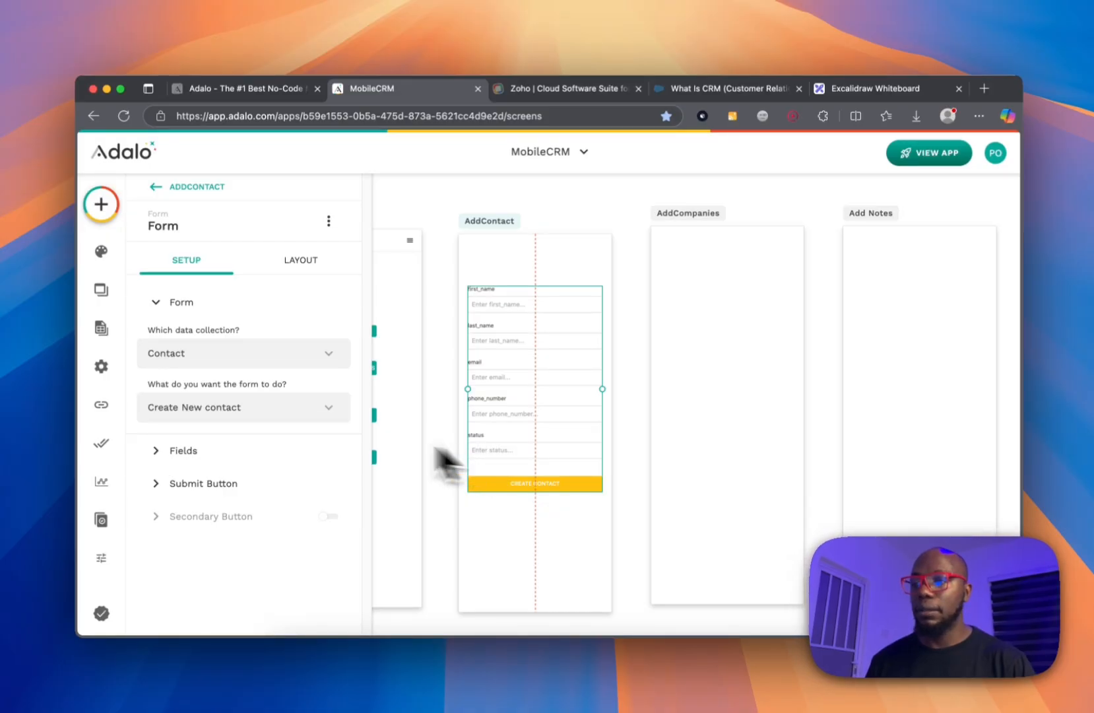
{"action": "left_click", "coordinate": [253, 484]}
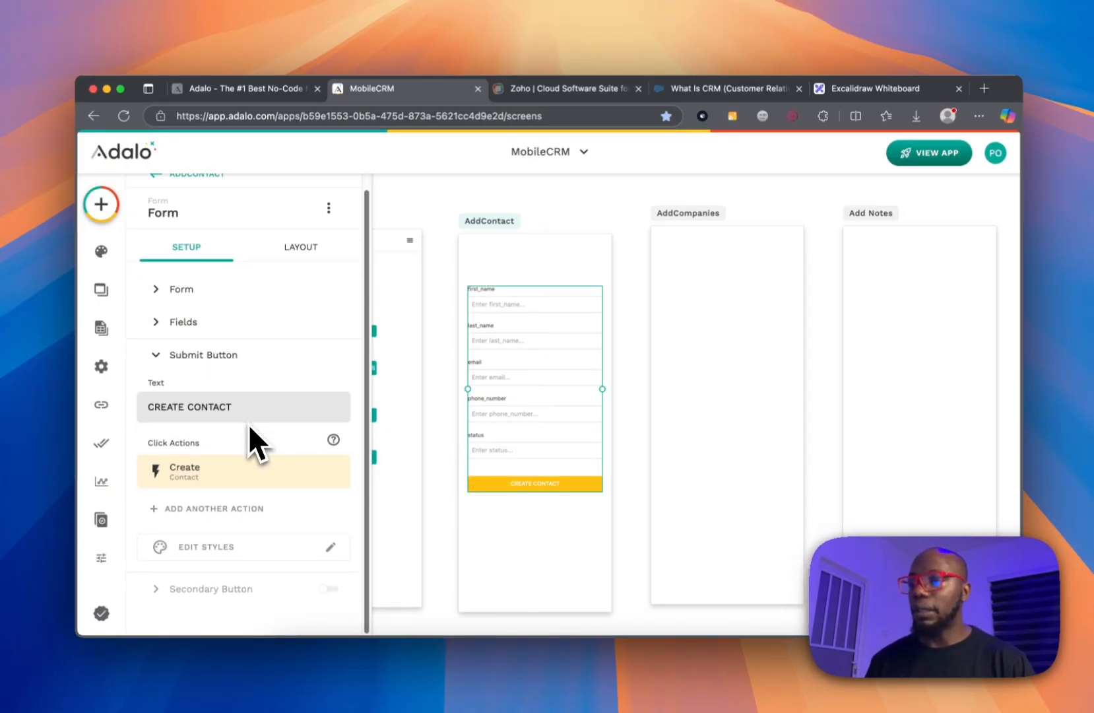
{"action": "left_click", "coordinate": [185, 322]}
{"action": "scroll", "coordinate": [198, 344], "scroll_direction": "down", "scroll_amount": 2}
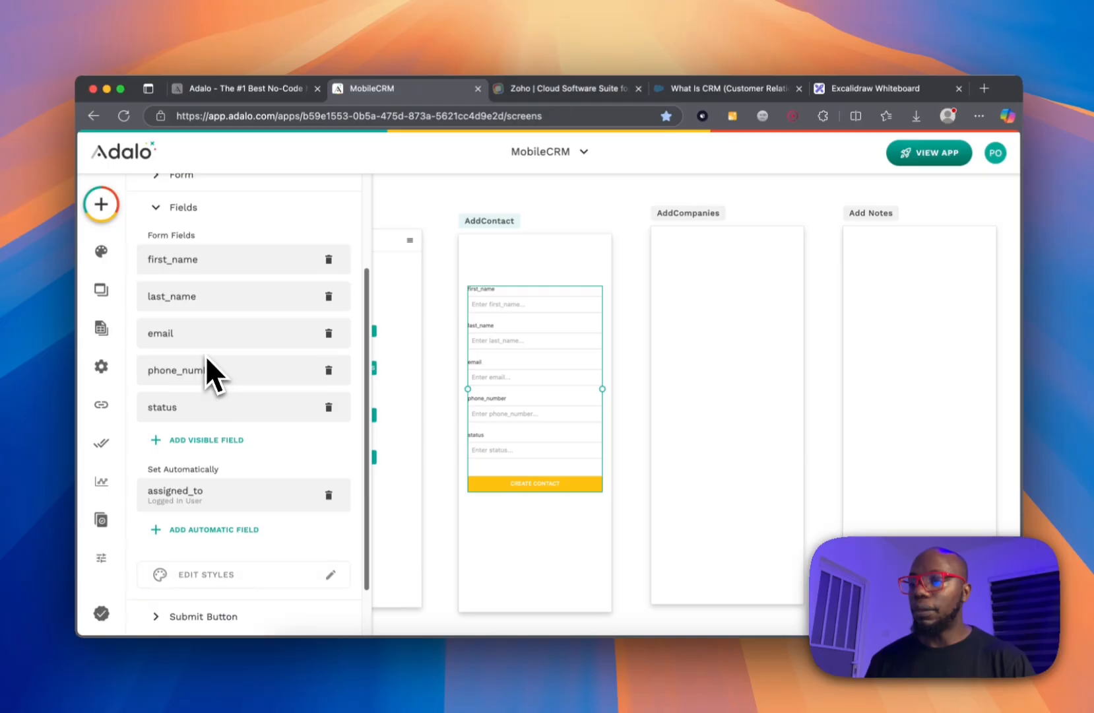
{"action": "scroll", "coordinate": [205, 366], "scroll_direction": "down", "scroll_amount": 2}
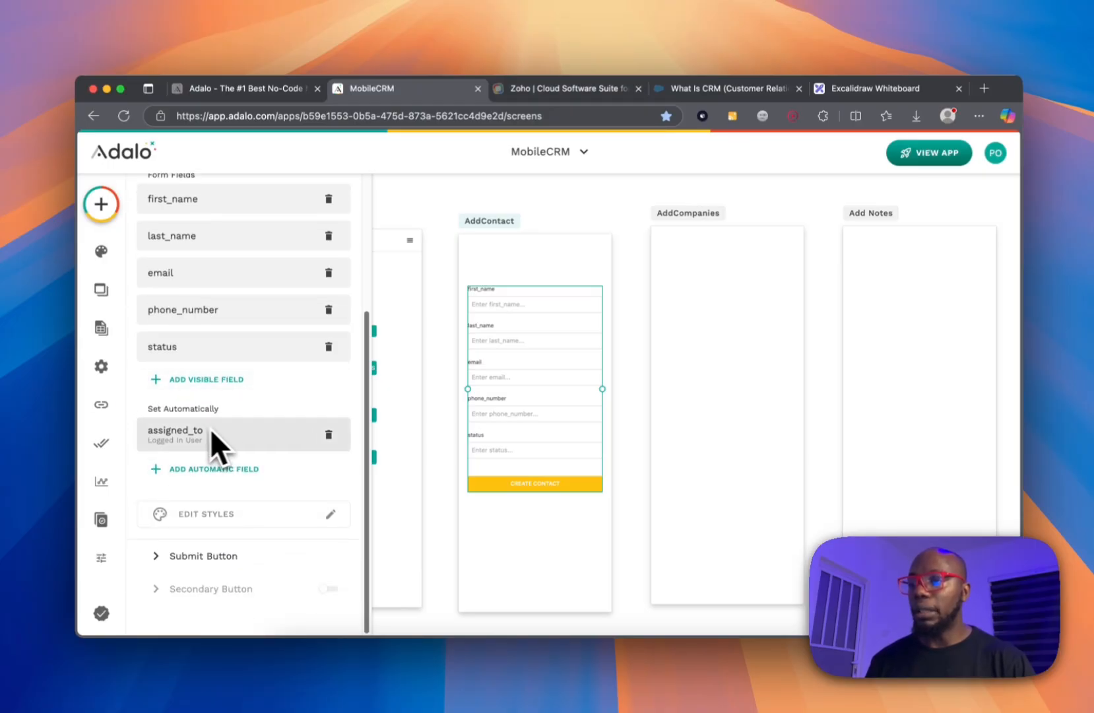
{"action": "left_click", "coordinate": [234, 380]}
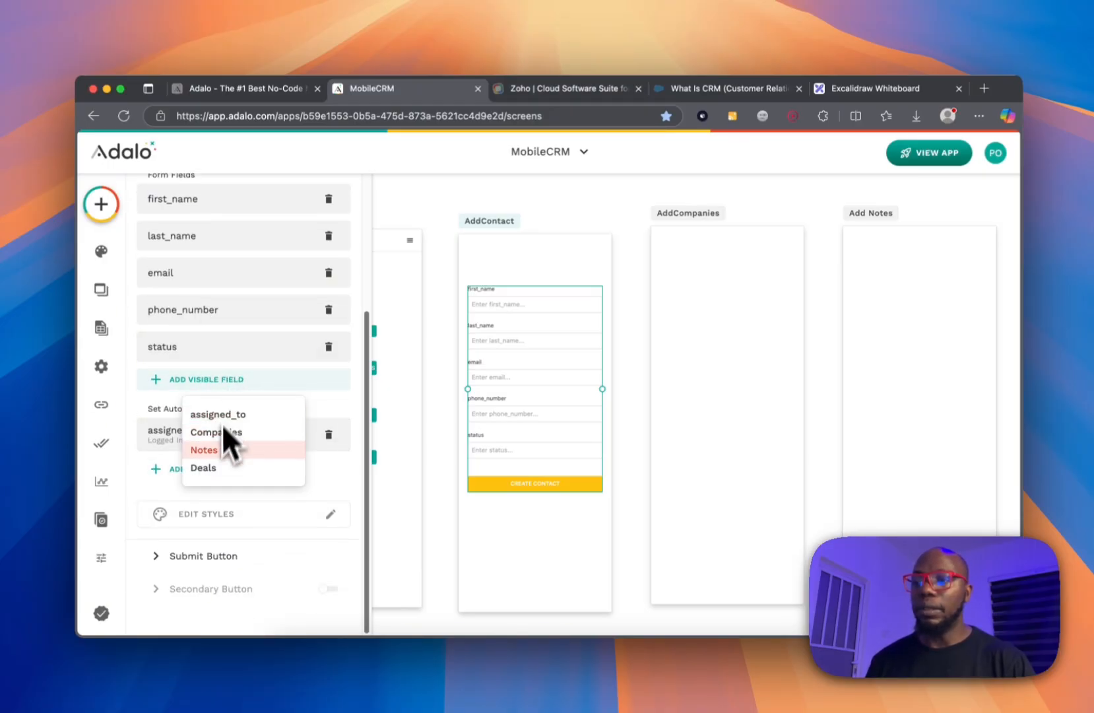
{"action": "left_click", "coordinate": [326, 398]}
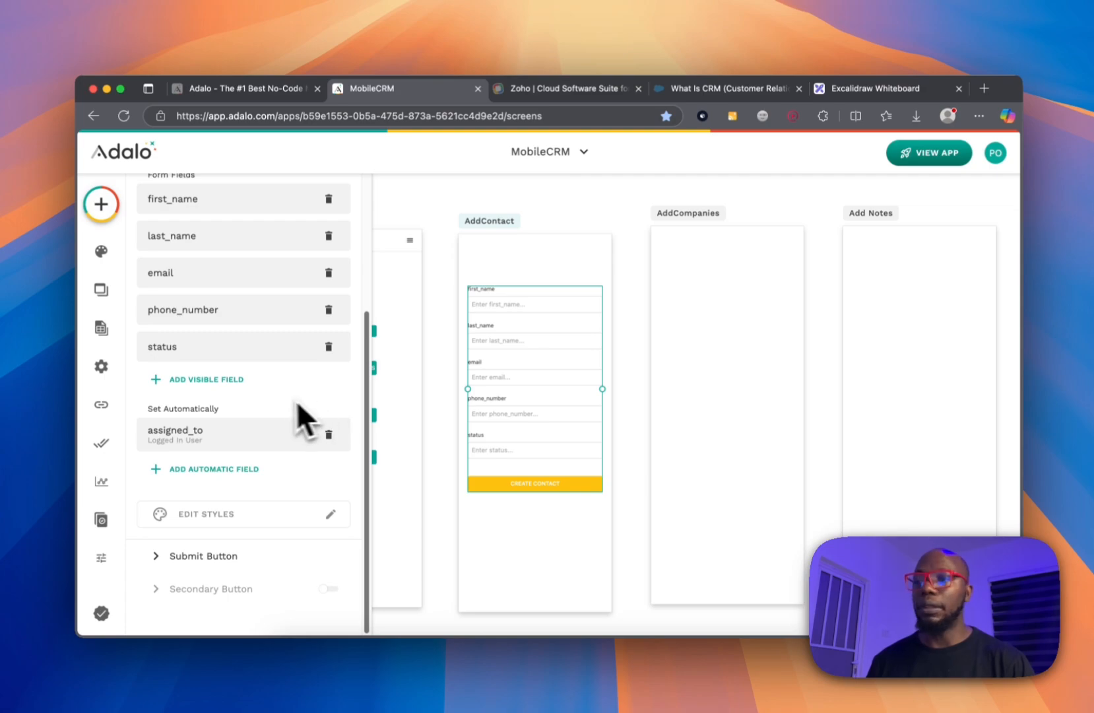
{"action": "left_click", "coordinate": [236, 380]}
{"action": "left_click", "coordinate": [239, 415]}
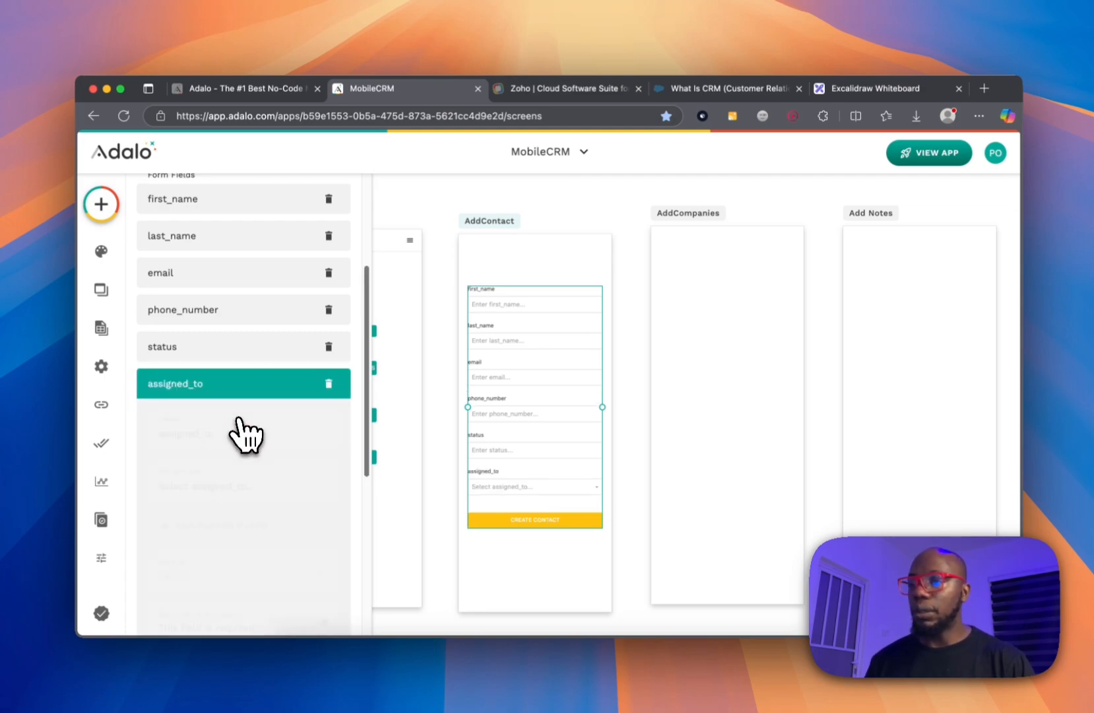
Review the remaining addable fields and open the status field's settings.
{"action": "scroll", "coordinate": [223, 436], "scroll_direction": "down", "scroll_amount": 2}
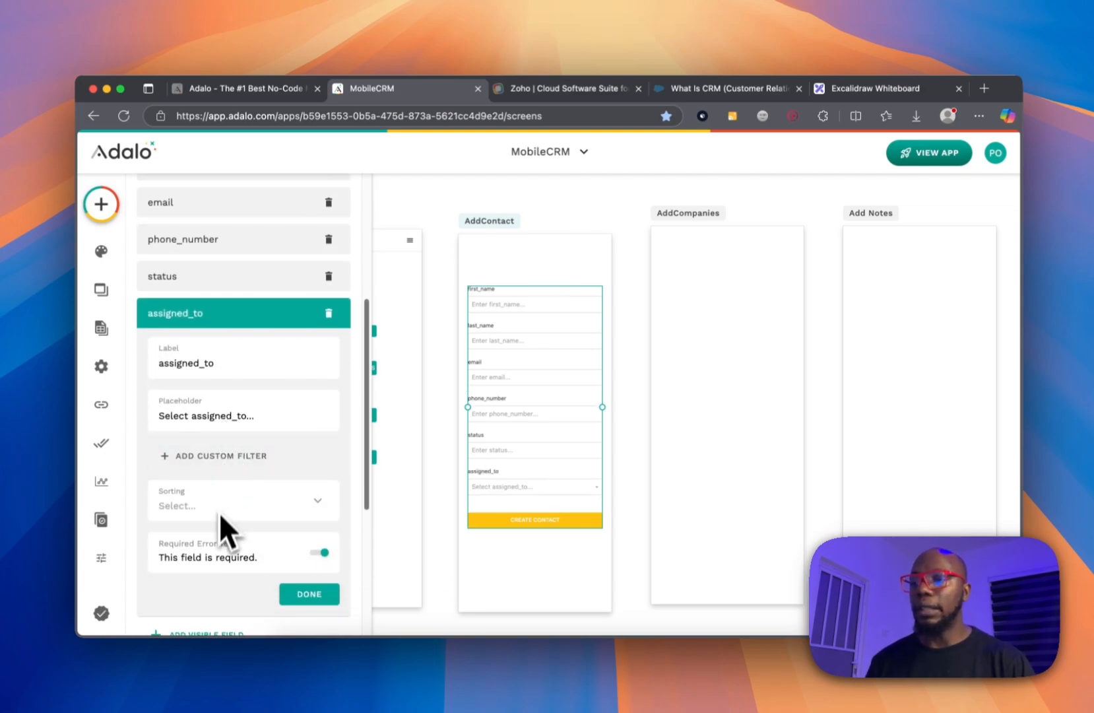
{"action": "left_click", "coordinate": [227, 343]}
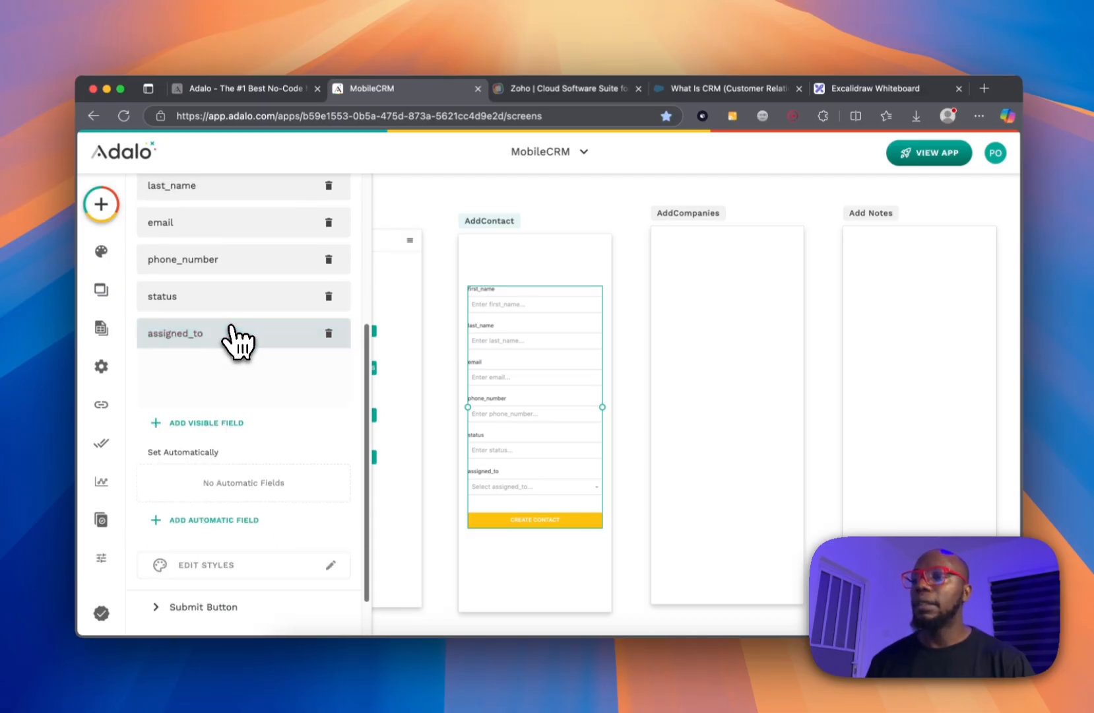
{"action": "left_click", "coordinate": [219, 371]}
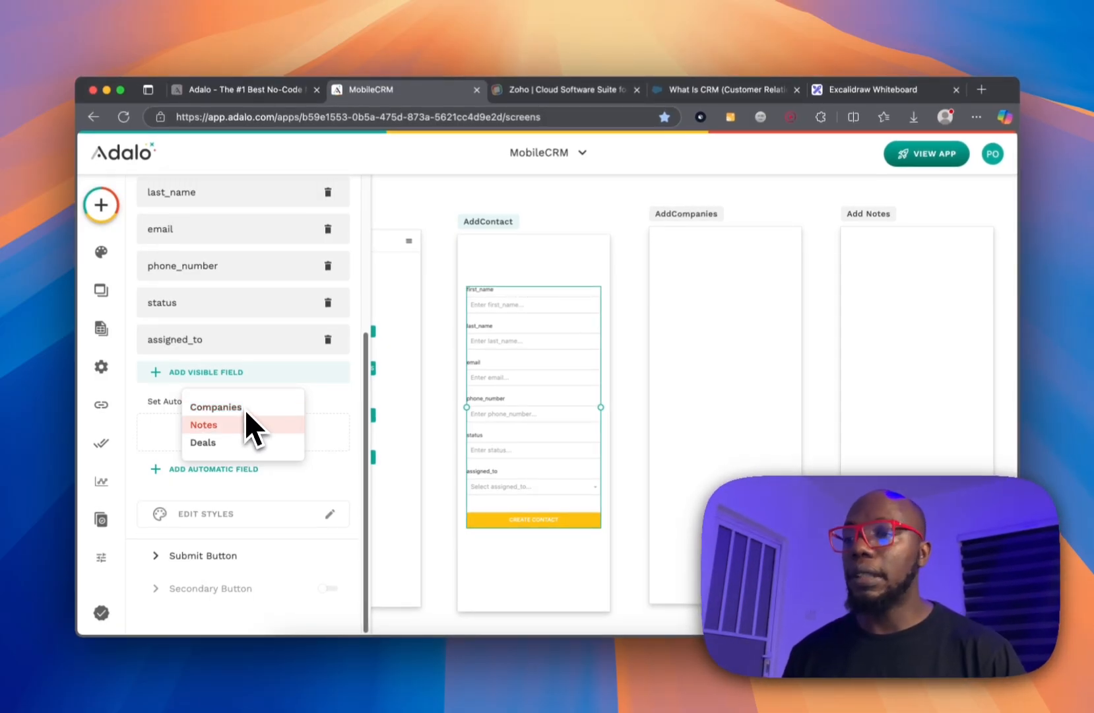
{"action": "left_click", "coordinate": [210, 307]}
{"action": "left_click", "coordinate": [210, 305]}
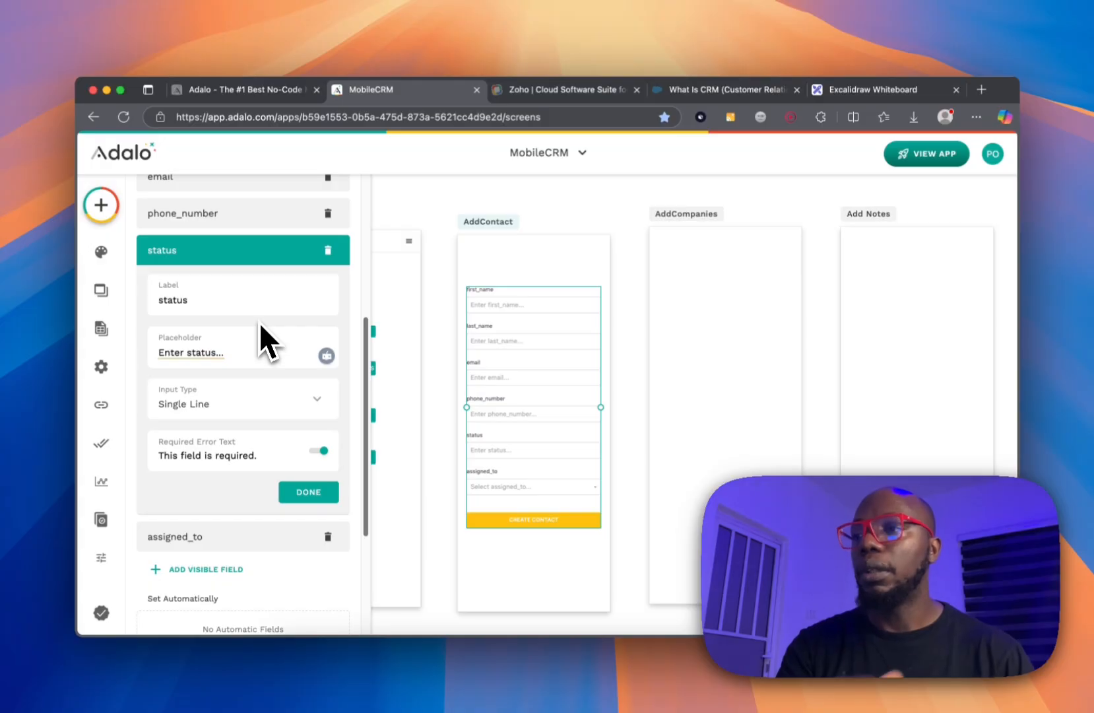
Place a Dropdown Menu on AddContact, delete it again, and show the database collections.
{"action": "left_click", "coordinate": [103, 206]}
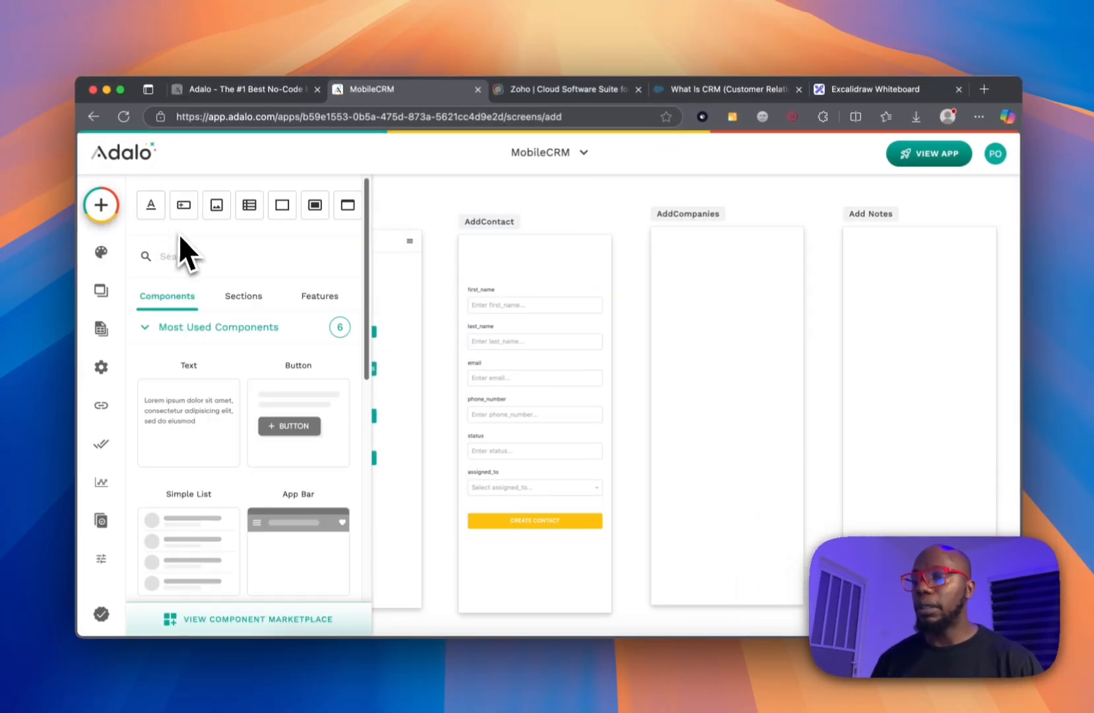
{"action": "type", "text": "drop"}
{"action": "left_click_drag", "start_coordinate": [204, 356], "coordinate": [535, 267]}
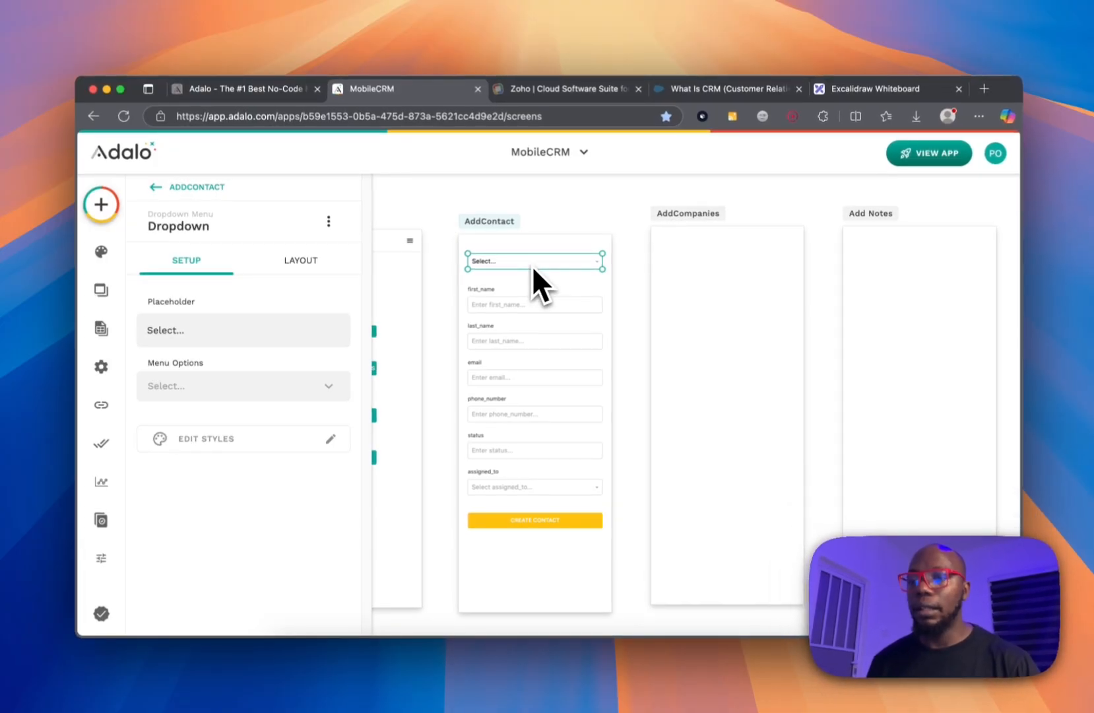
{"action": "key", "text": "Delete"}
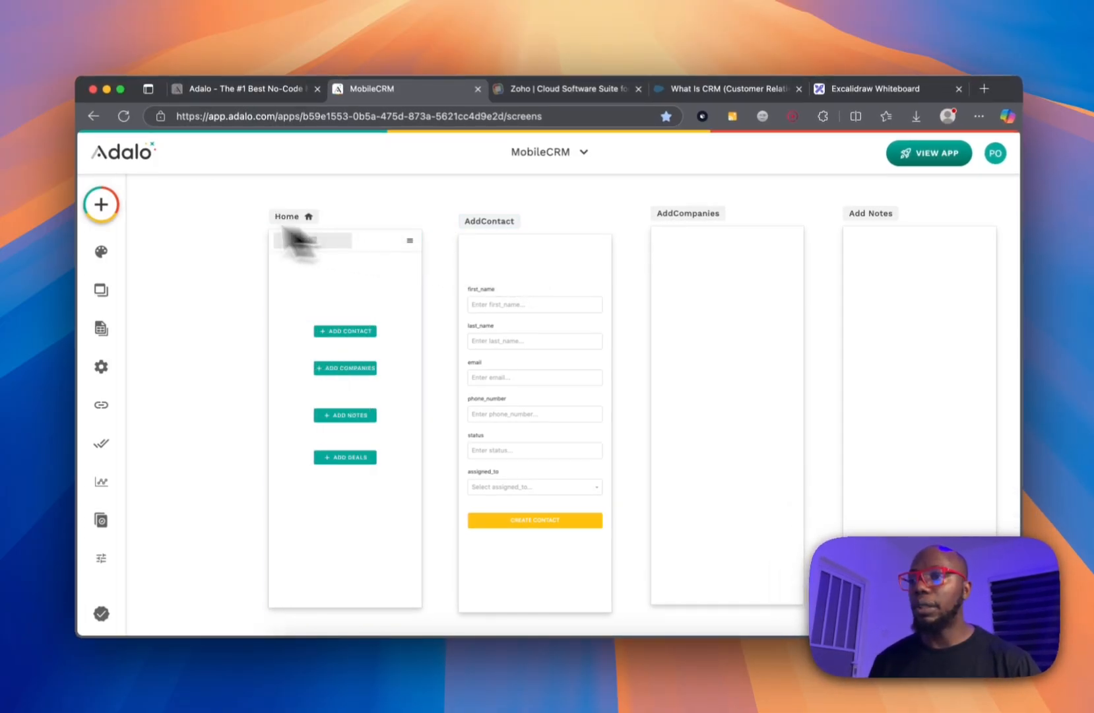
{"action": "left_click", "coordinate": [101, 328]}
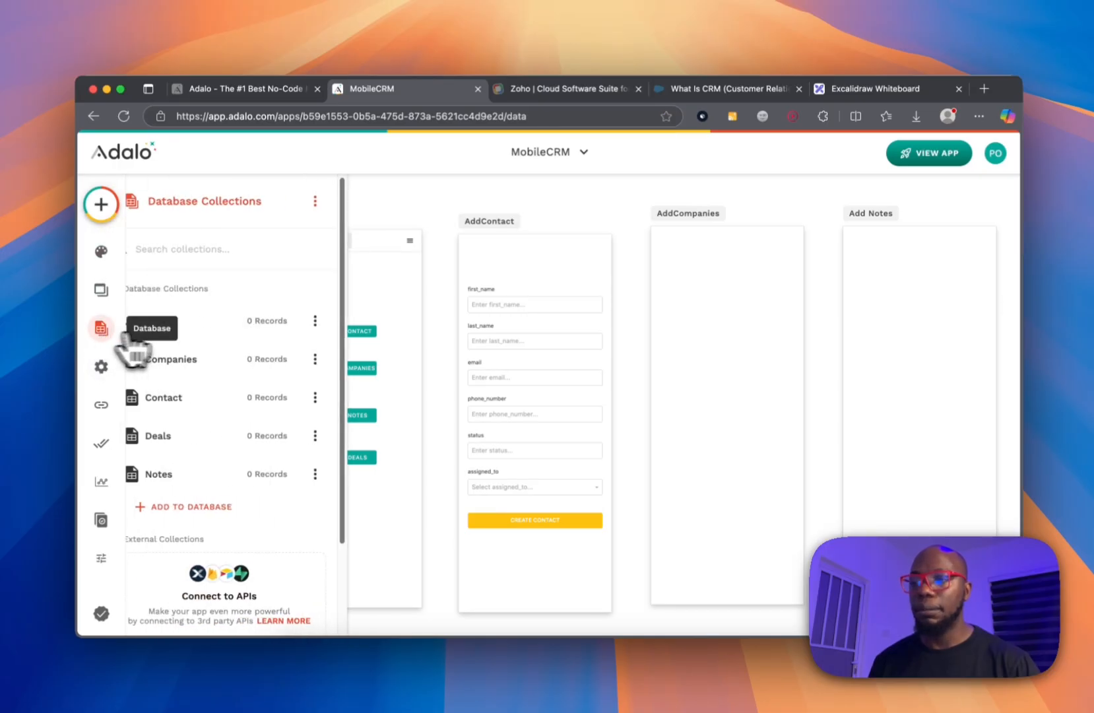
Create a new database collection named status.
{"action": "left_click", "coordinate": [243, 507]}
{"action": "scroll", "coordinate": [260, 514], "scroll_direction": "down", "scroll_amount": 3}
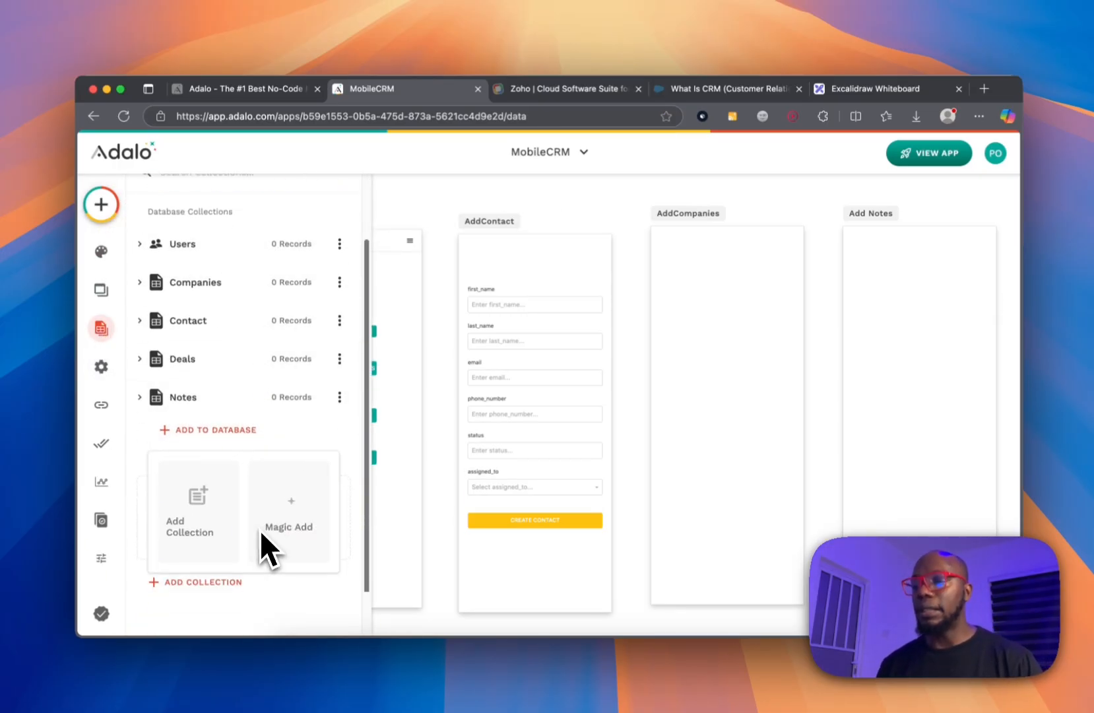
{"action": "left_click", "coordinate": [198, 498]}
{"action": "type", "text": "status"}
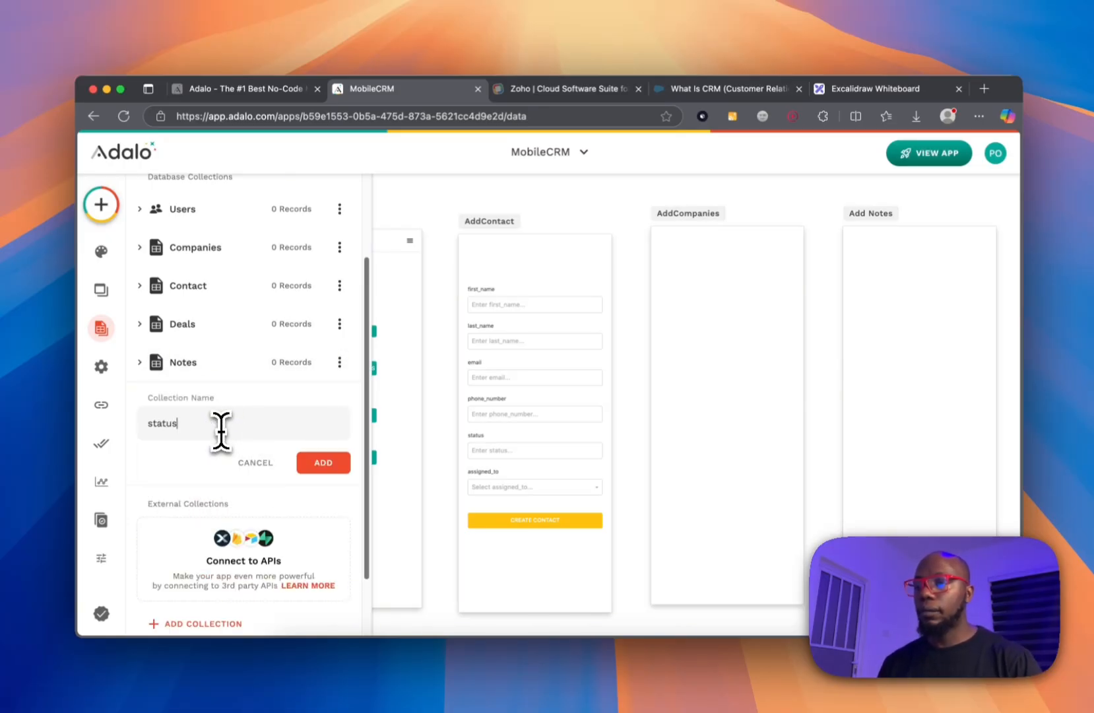
{"action": "left_click", "coordinate": [315, 462]}
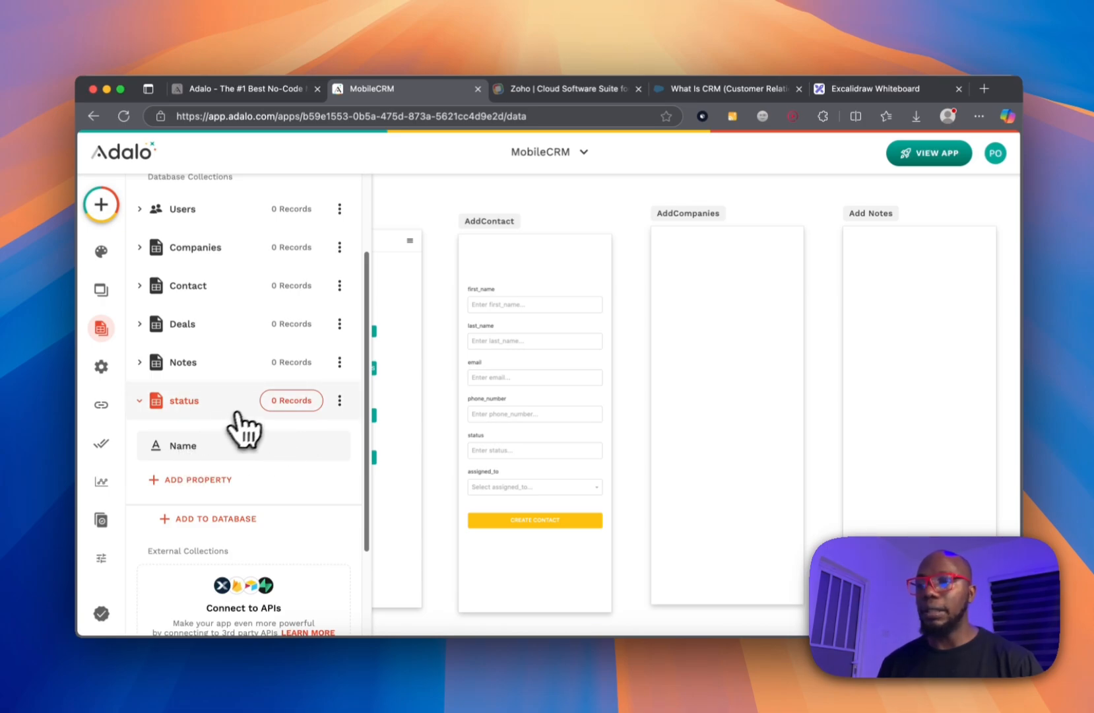
Add Lead and Prospect records to the status collection.
{"action": "left_click", "coordinate": [285, 400]}
{"action": "left_click", "coordinate": [652, 320]}
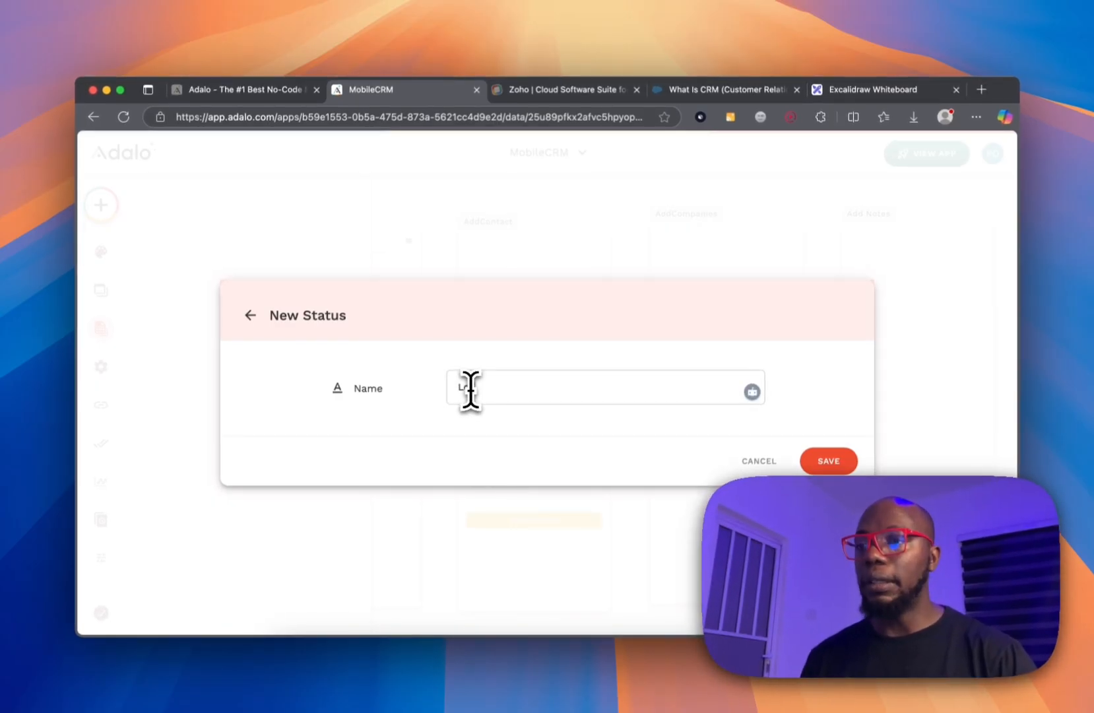
{"action": "type", "text": "Lead"}
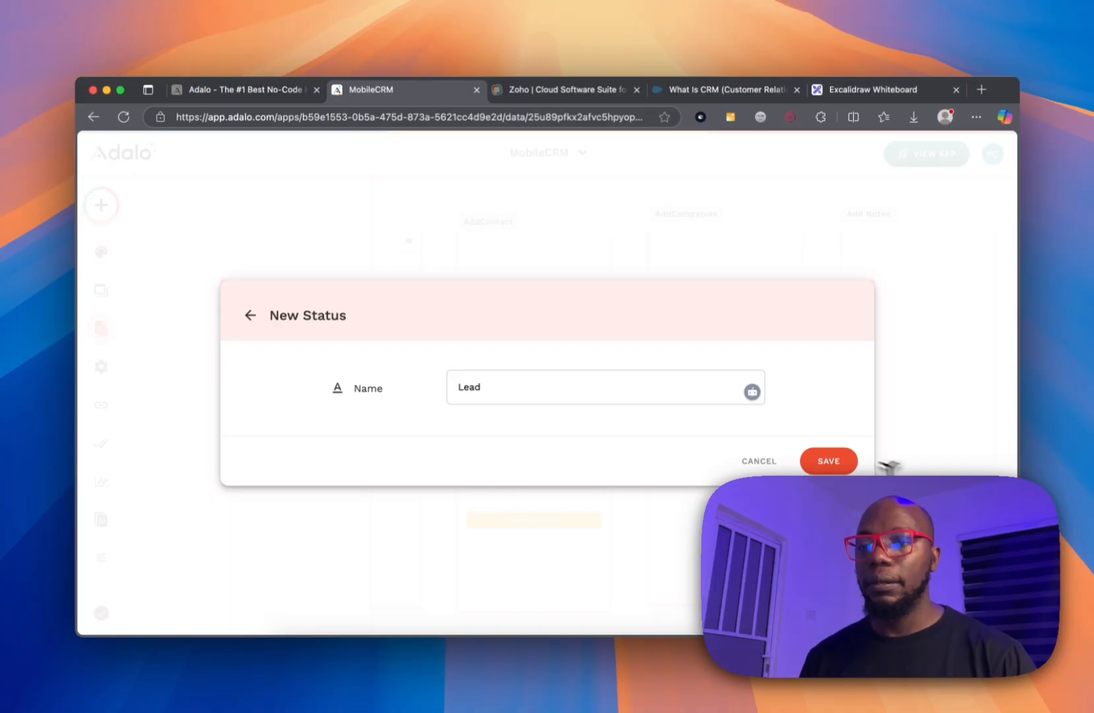
{"action": "left_click", "coordinate": [833, 462]}
{"action": "left_click", "coordinate": [648, 314]}
{"action": "left_click", "coordinate": [528, 389]}
{"action": "type", "text": "Prope"}
{"action": "key", "text": "BackSpace"}
{"action": "key", "text": "BackSpace"}
{"action": "type", "text": "spect"}
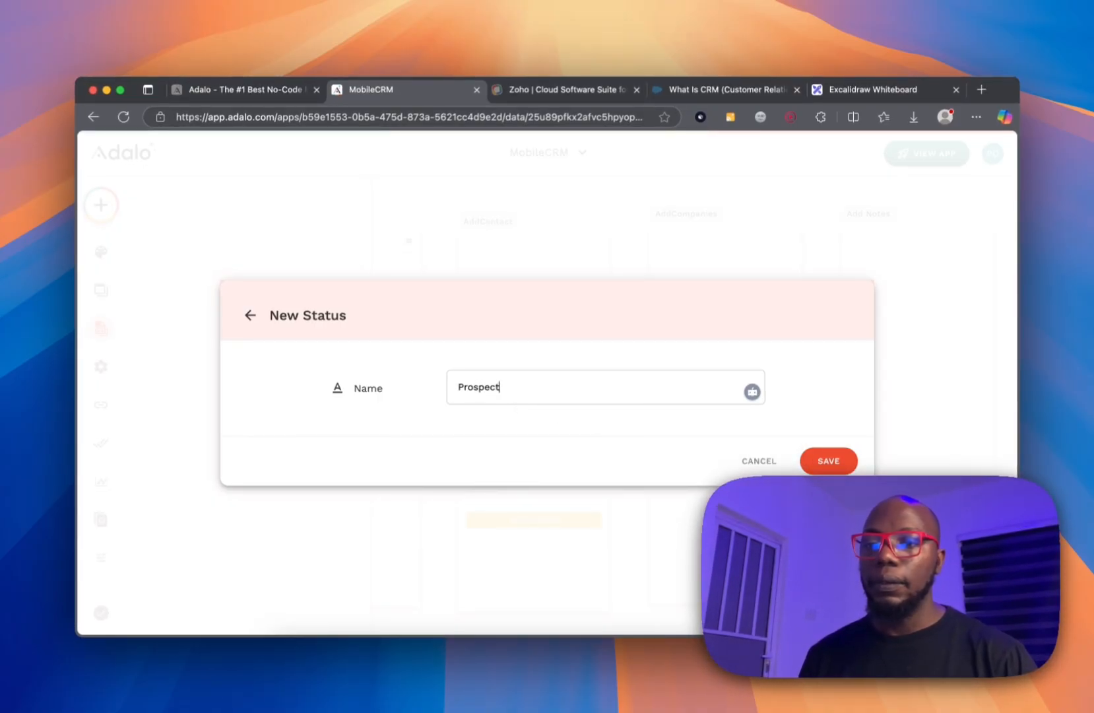
{"action": "left_click", "coordinate": [824, 462]}
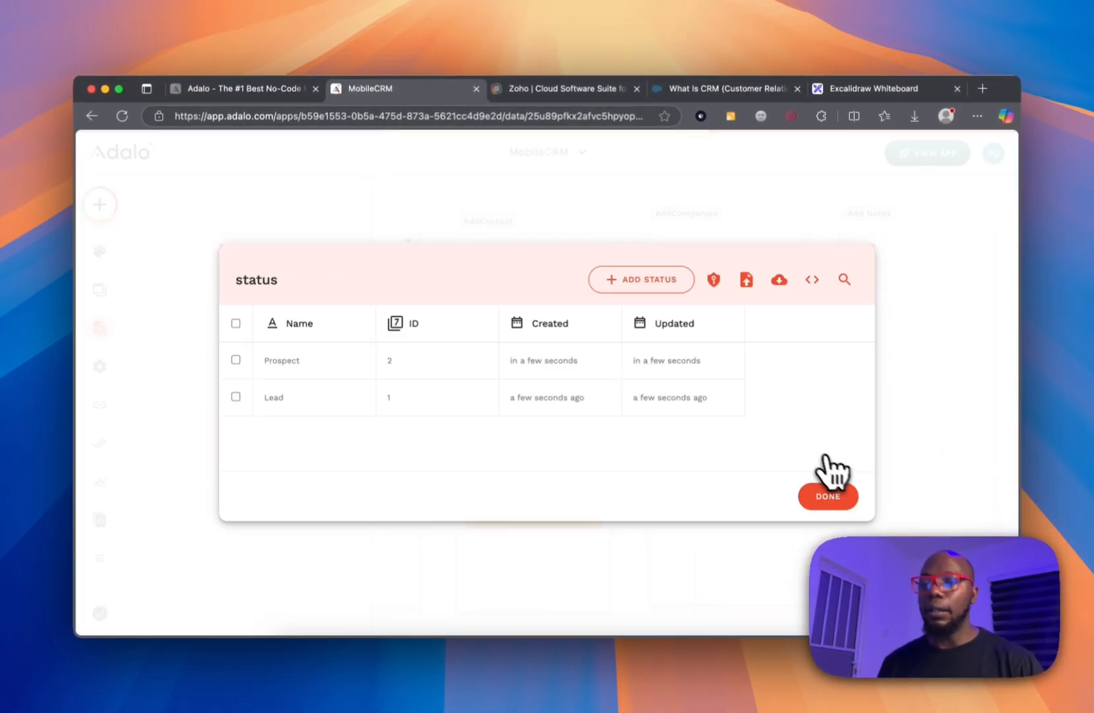
Add the Customer status record and close the status data table.
{"action": "left_click", "coordinate": [624, 284]}
{"action": "left_click", "coordinate": [542, 381]}
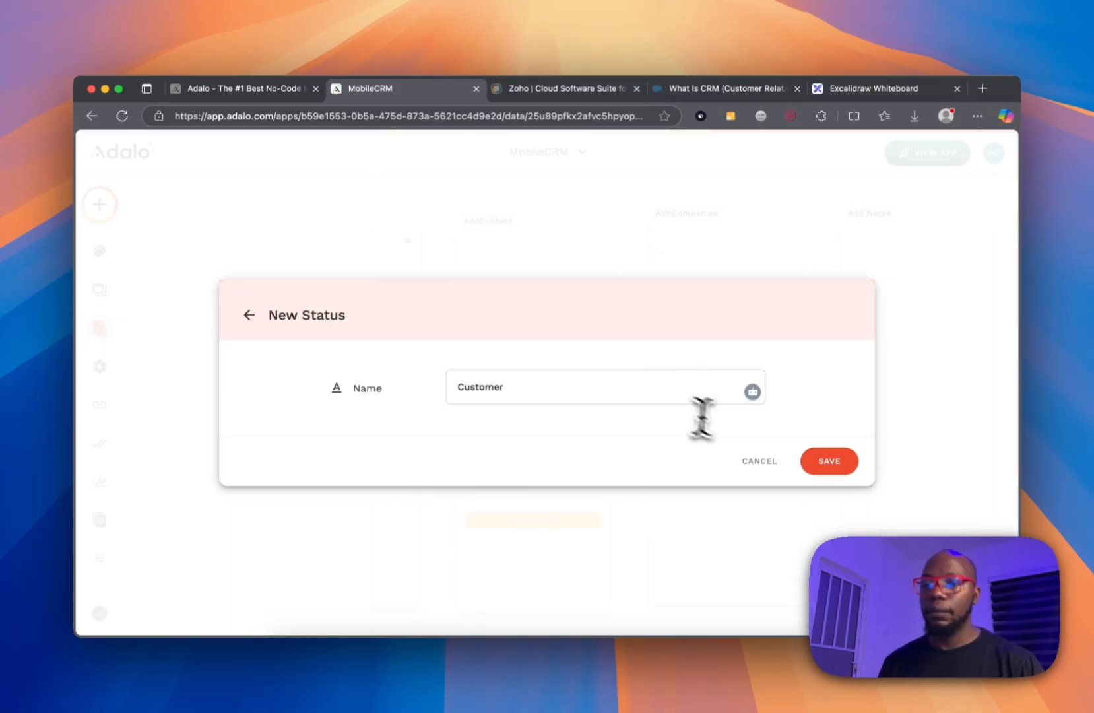
{"action": "left_click", "coordinate": [822, 461]}
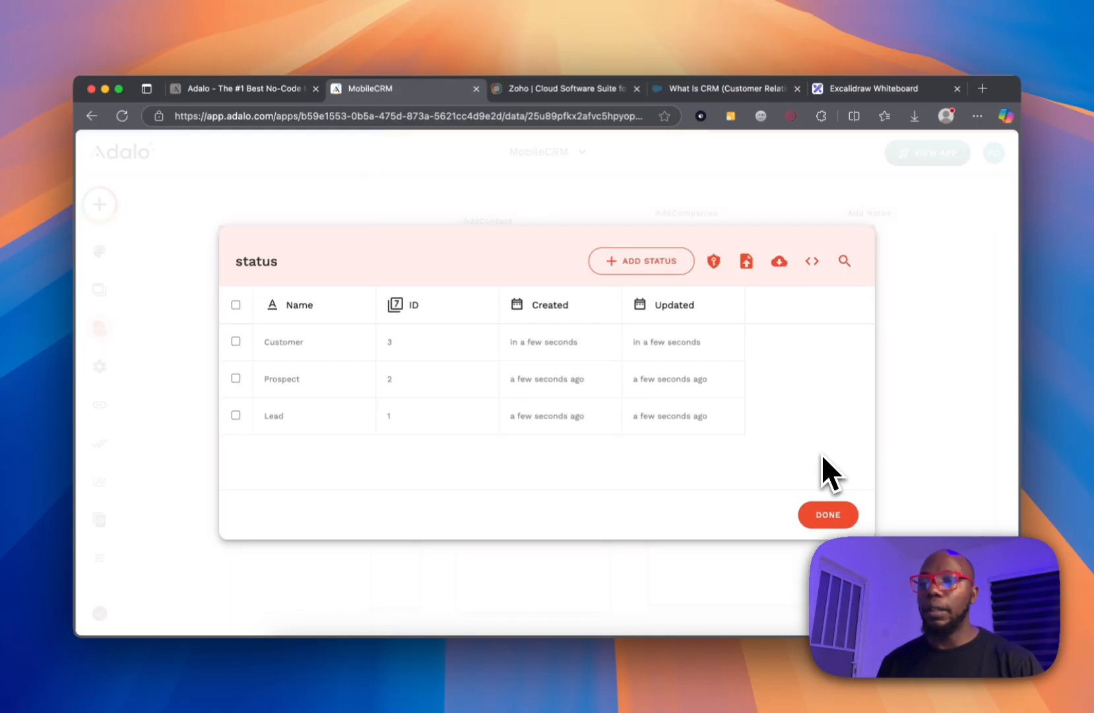
{"action": "left_click", "coordinate": [815, 515]}
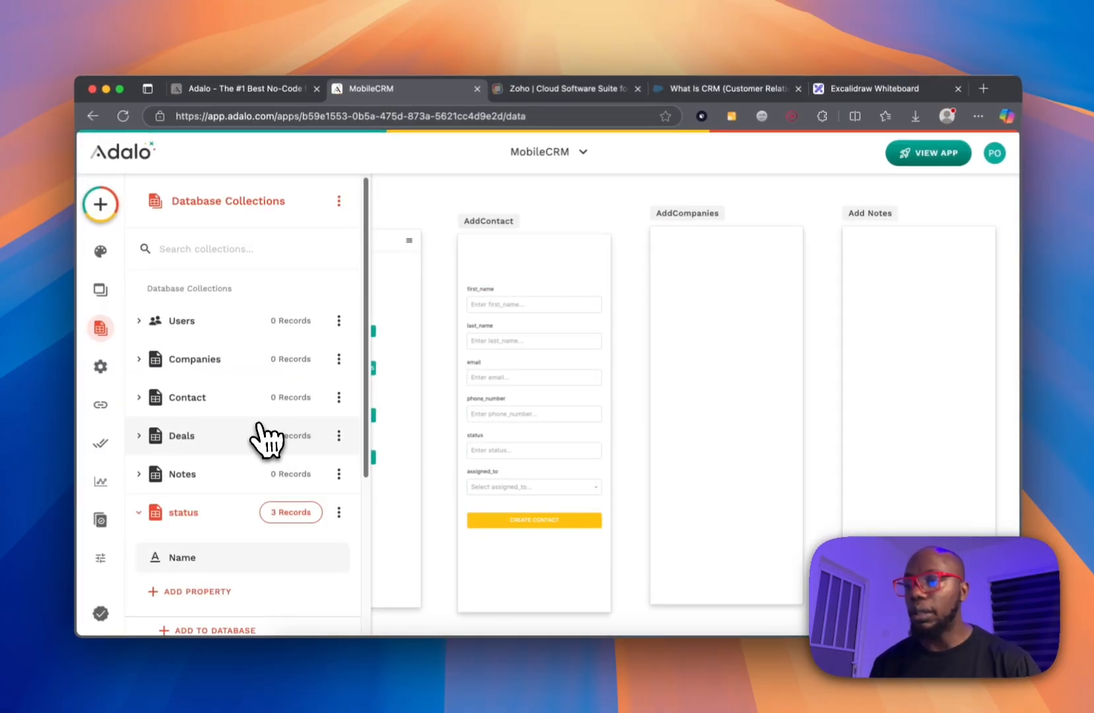
Delete the Contact collection's text status property.
{"action": "left_click", "coordinate": [224, 369]}
{"action": "left_click", "coordinate": [225, 370]}
{"action": "left_click", "coordinate": [224, 399]}
{"action": "scroll", "coordinate": [230, 449], "scroll_direction": "down", "scroll_amount": 5}
{"action": "scroll", "coordinate": [230, 449], "scroll_direction": "down", "scroll_amount": 2}
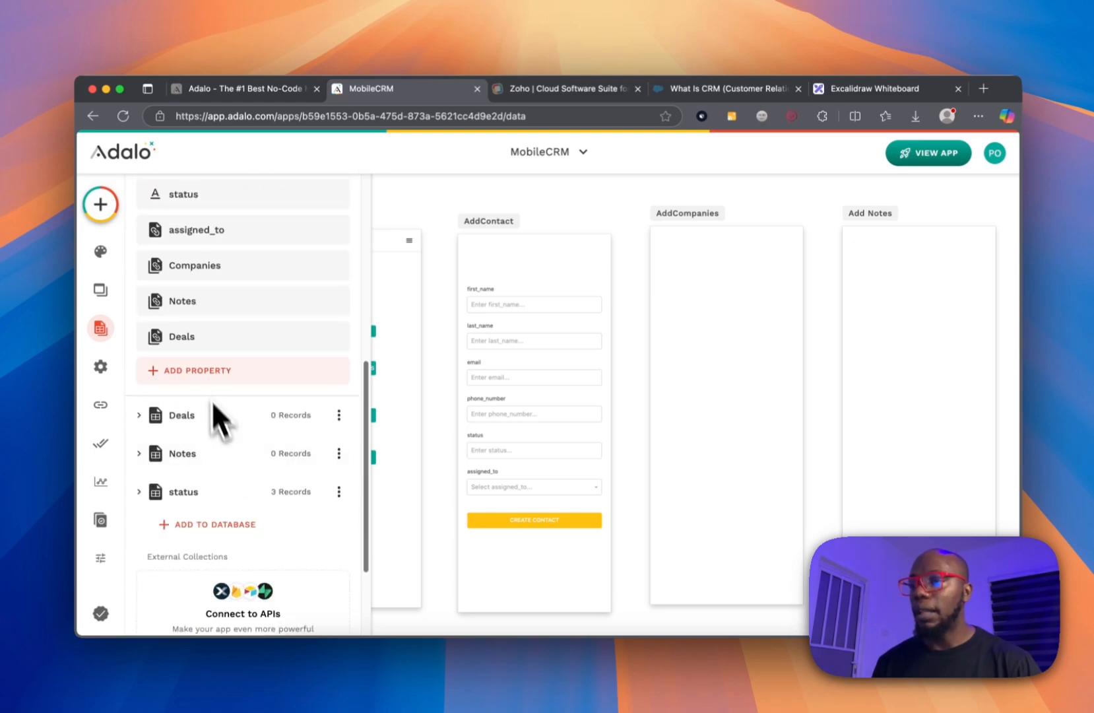
{"action": "left_click", "coordinate": [228, 198]}
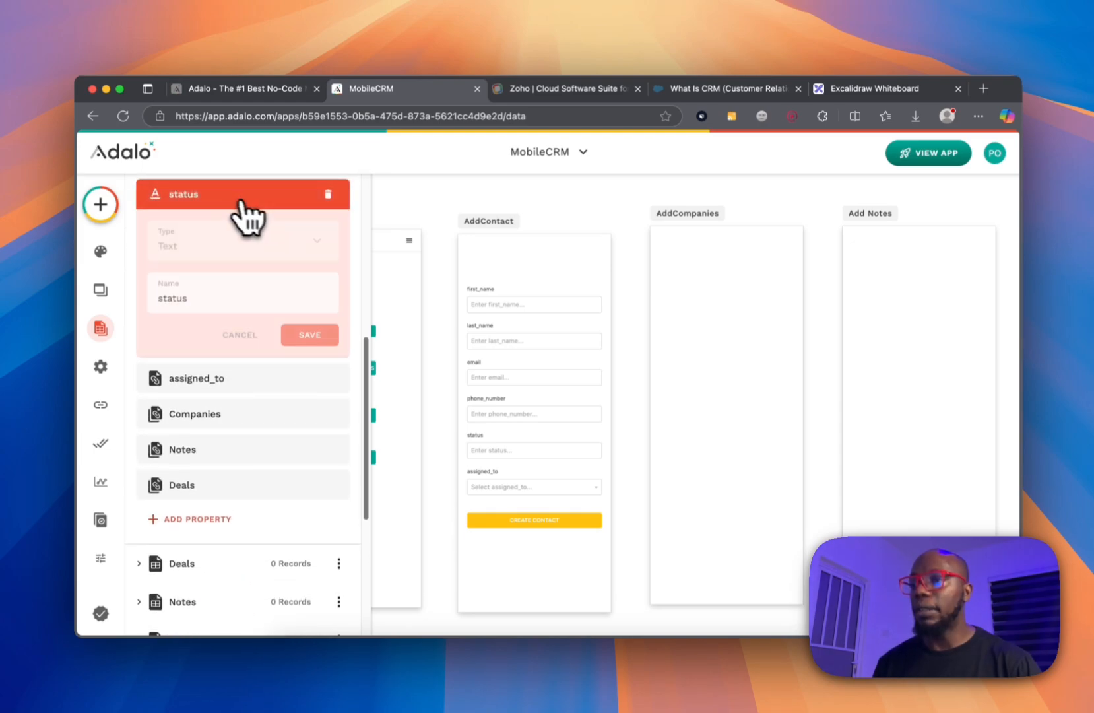
{"action": "left_click", "coordinate": [328, 194]}
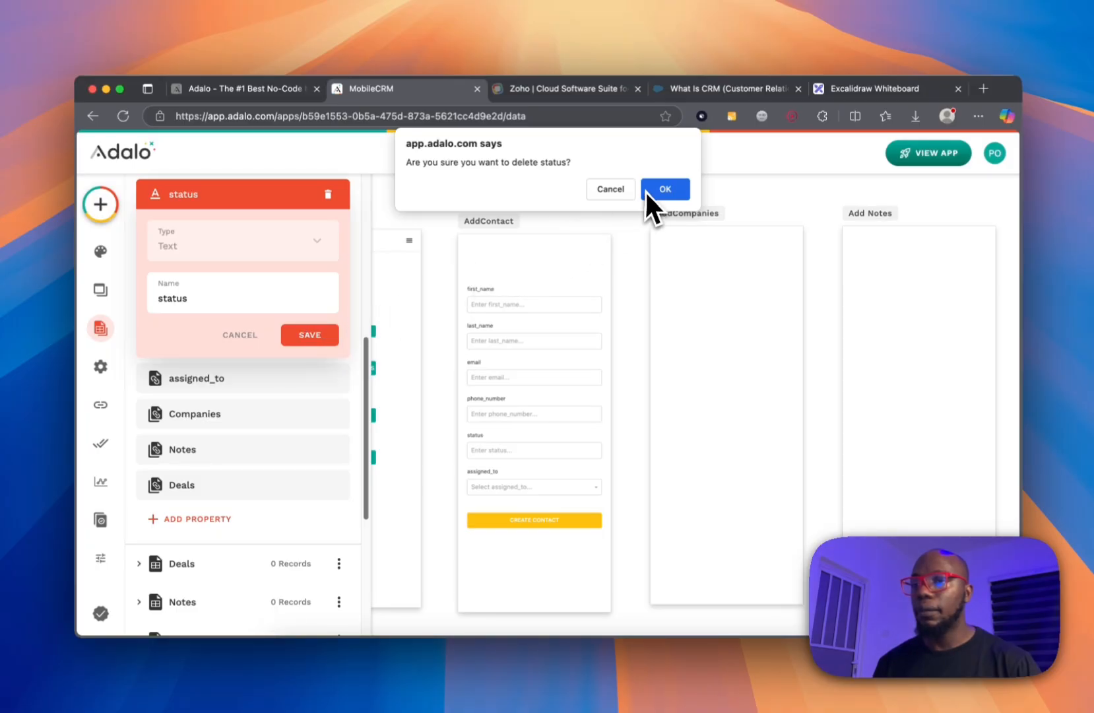
{"action": "left_click", "coordinate": [664, 190]}
Add a status relationship to Contact: one status, many Contacts.
{"action": "left_click", "coordinate": [231, 517]}
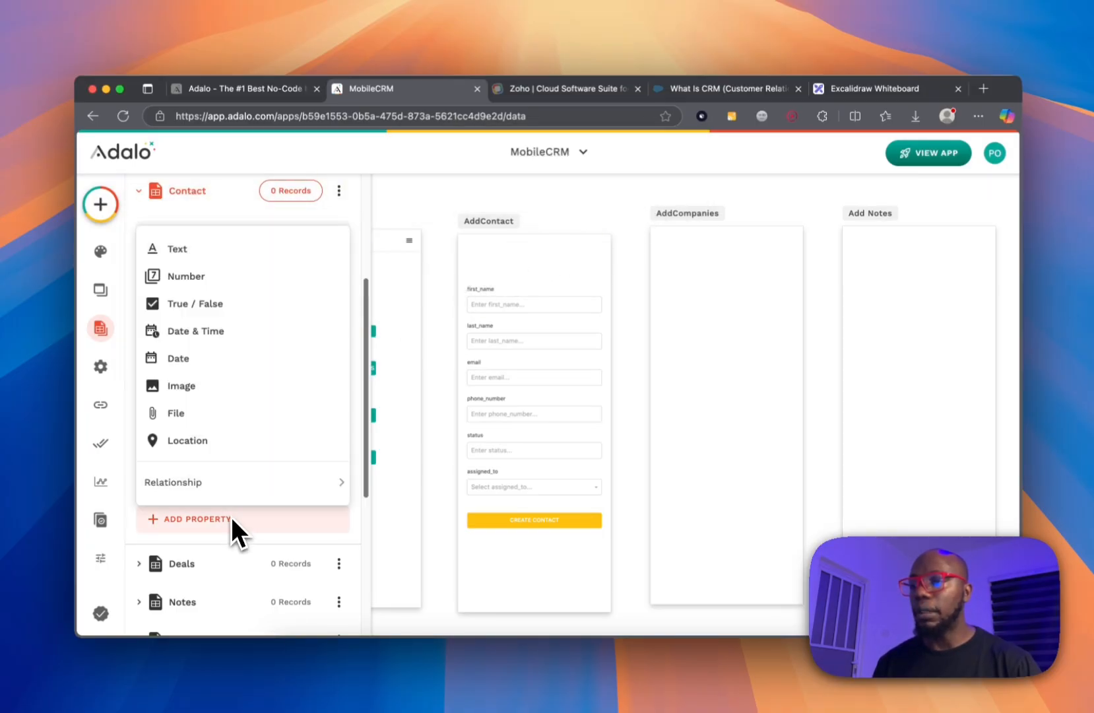
{"action": "mouse_move", "coordinate": [245, 493]}
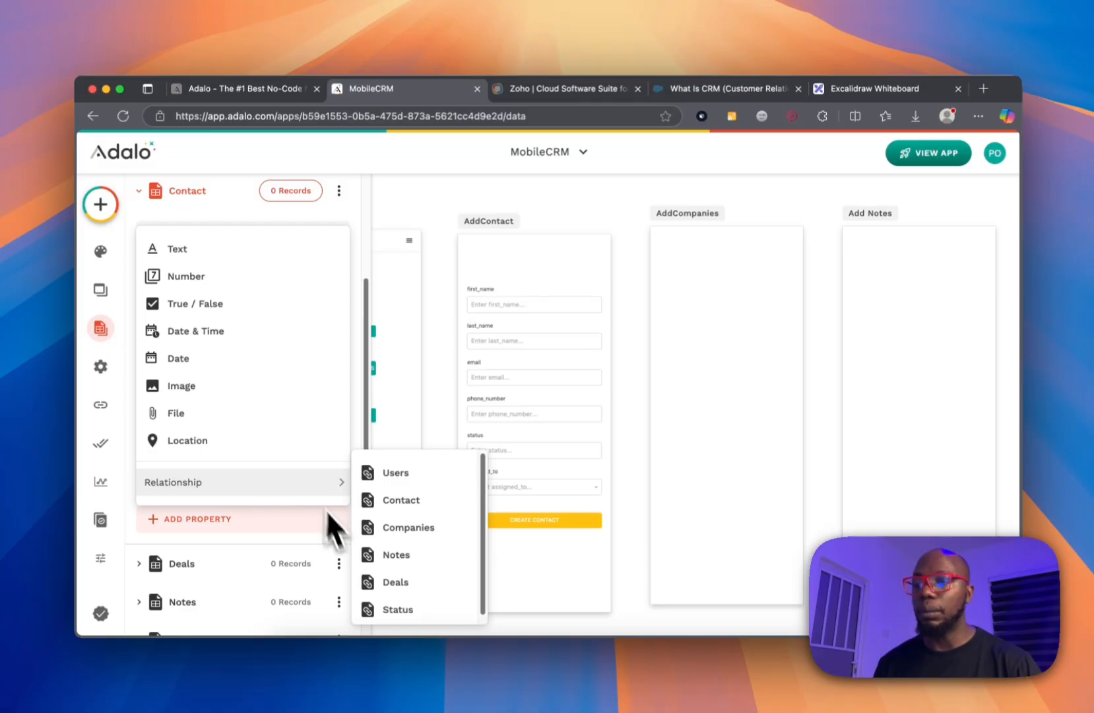
{"action": "left_click", "coordinate": [383, 610]}
{"action": "left_click", "coordinate": [374, 506]}
{"action": "left_click", "coordinate": [489, 336]}
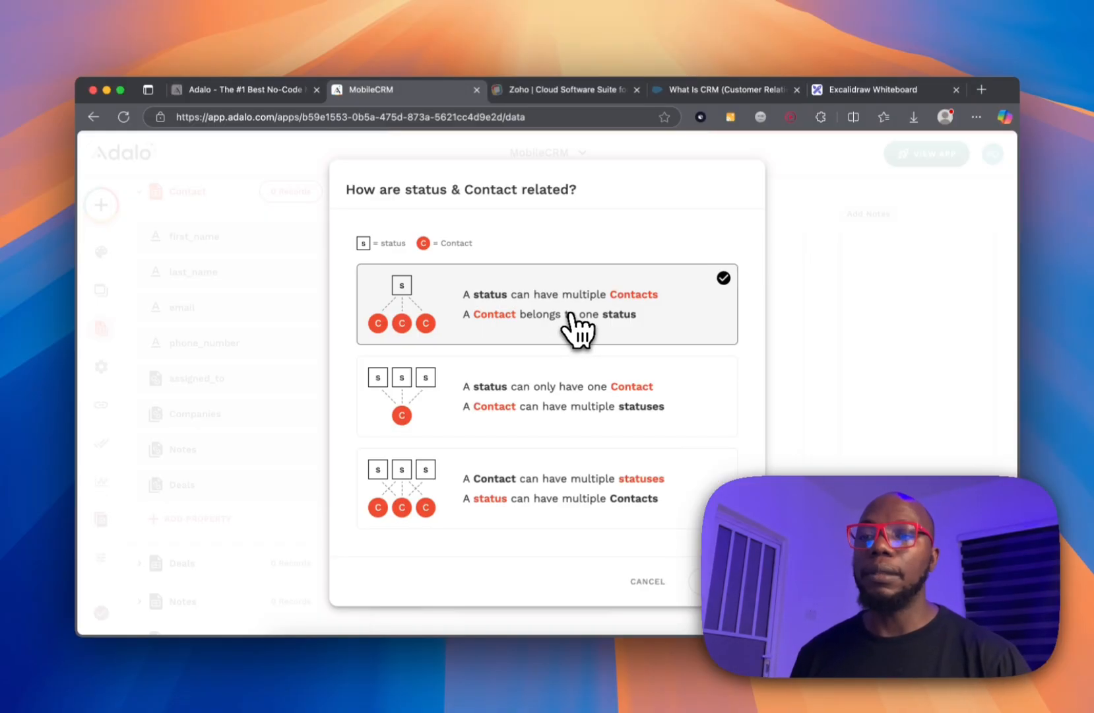
{"action": "left_click", "coordinate": [718, 584]}
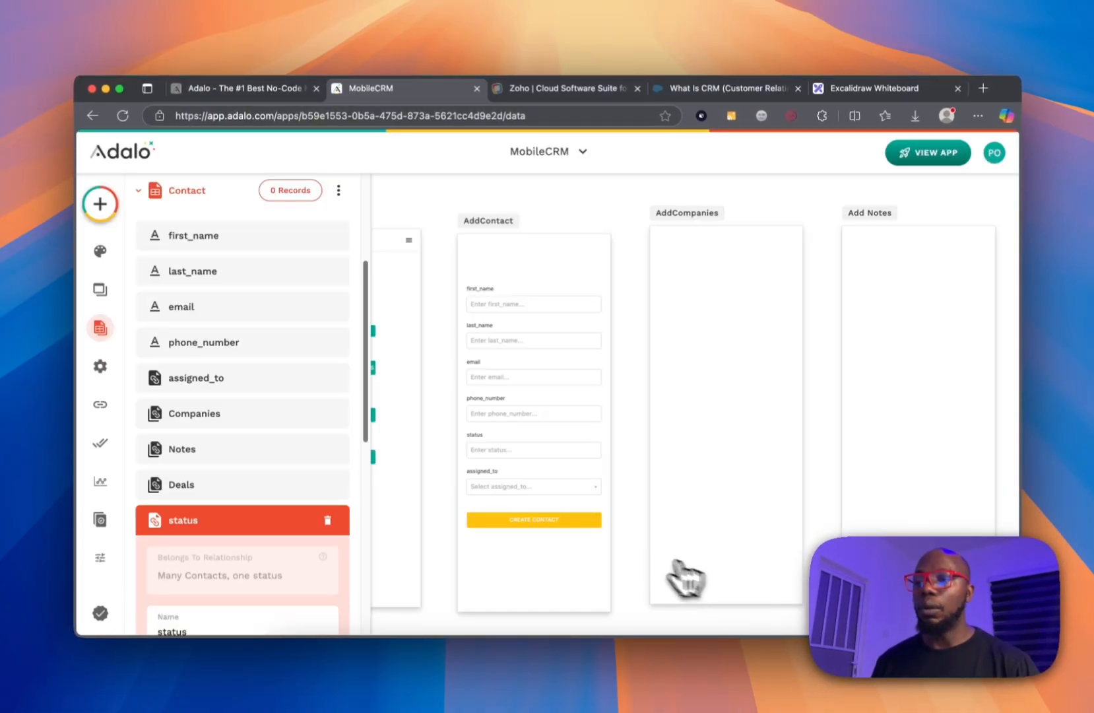
{"action": "scroll", "coordinate": [284, 525], "scroll_direction": "down", "scroll_amount": 2}
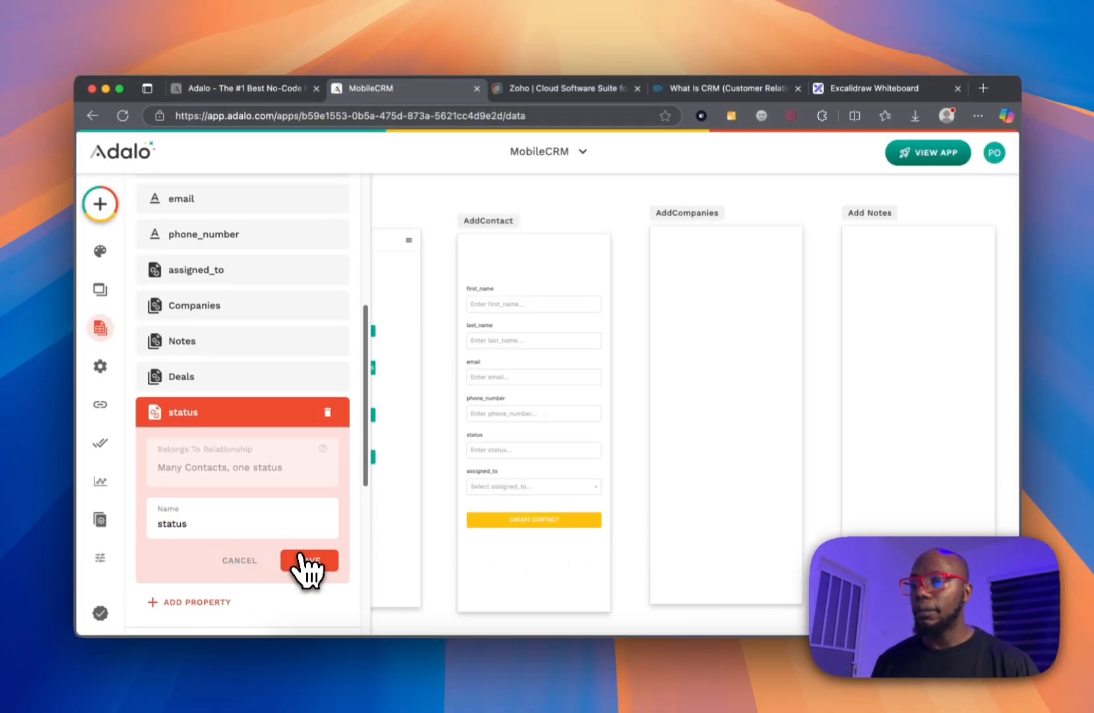
{"action": "left_click", "coordinate": [307, 562]}
{"action": "left_click", "coordinate": [484, 458]}
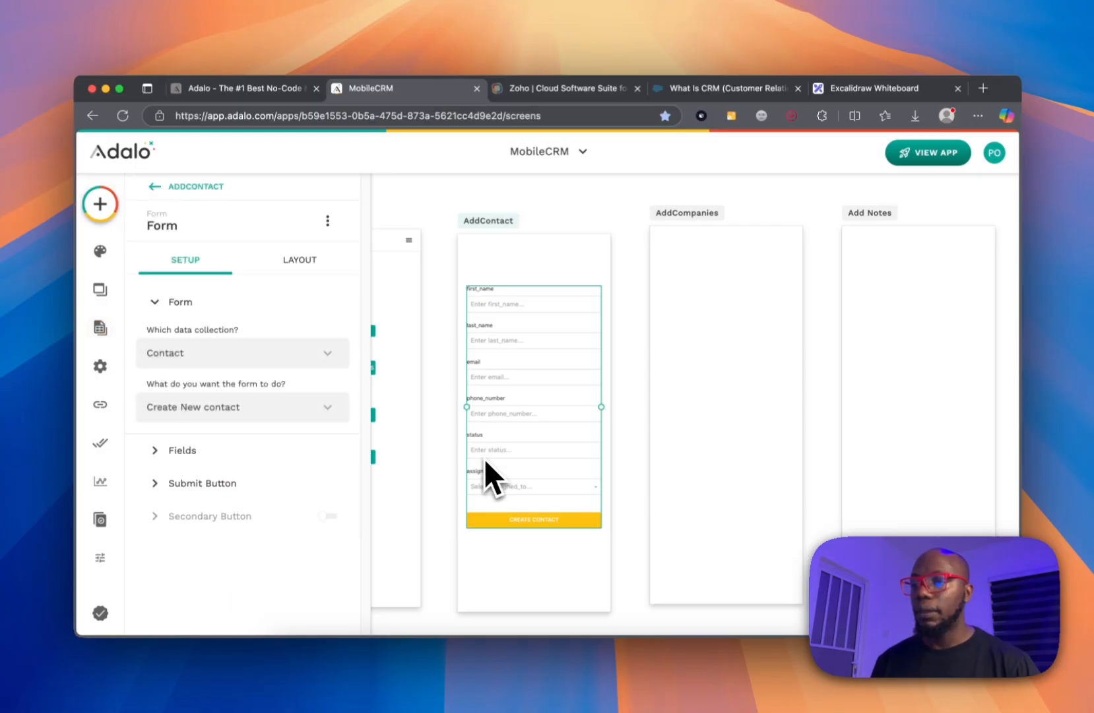
Replace the AddContact form's [Deleted Column] field with a visible status field.
{"action": "left_click", "coordinate": [210, 456]}
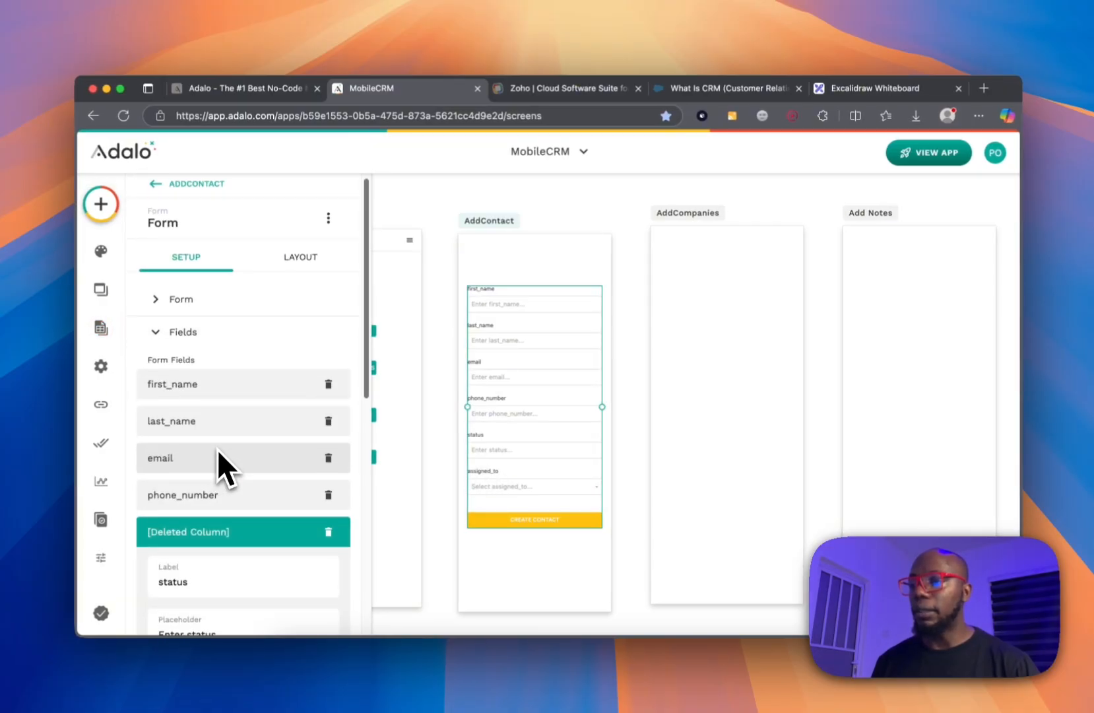
{"action": "scroll", "coordinate": [220, 464], "scroll_direction": "down", "scroll_amount": 3}
{"action": "left_click", "coordinate": [328, 445]}
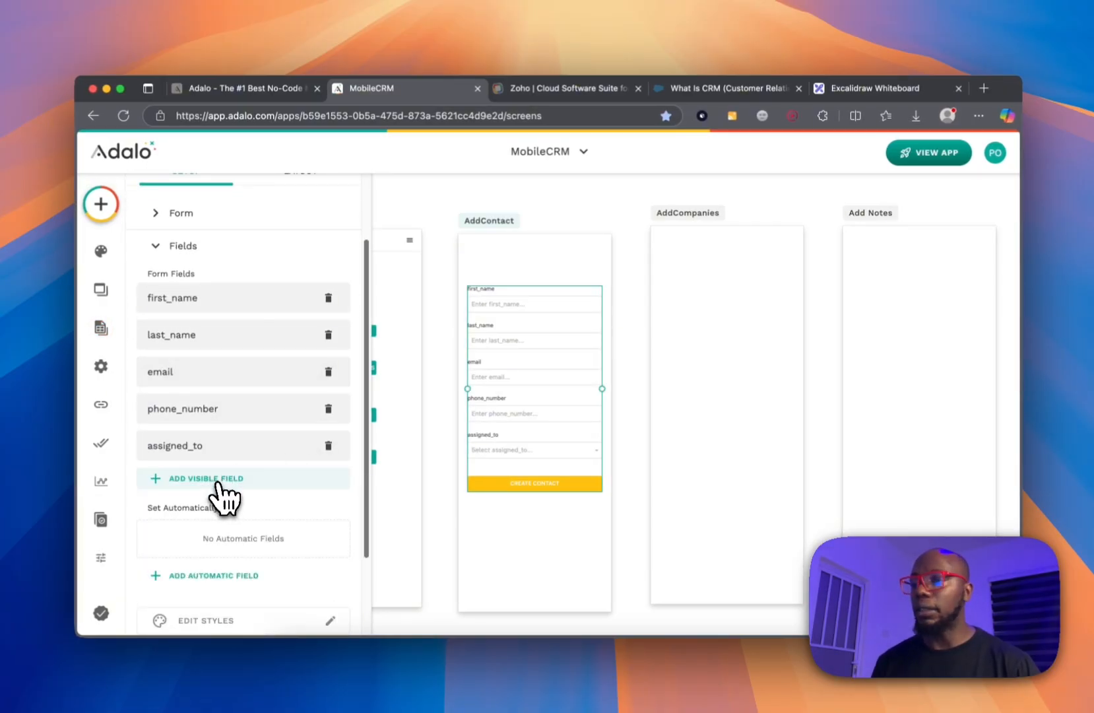
{"action": "left_click", "coordinate": [218, 482]}
{"action": "left_click", "coordinate": [234, 452]}
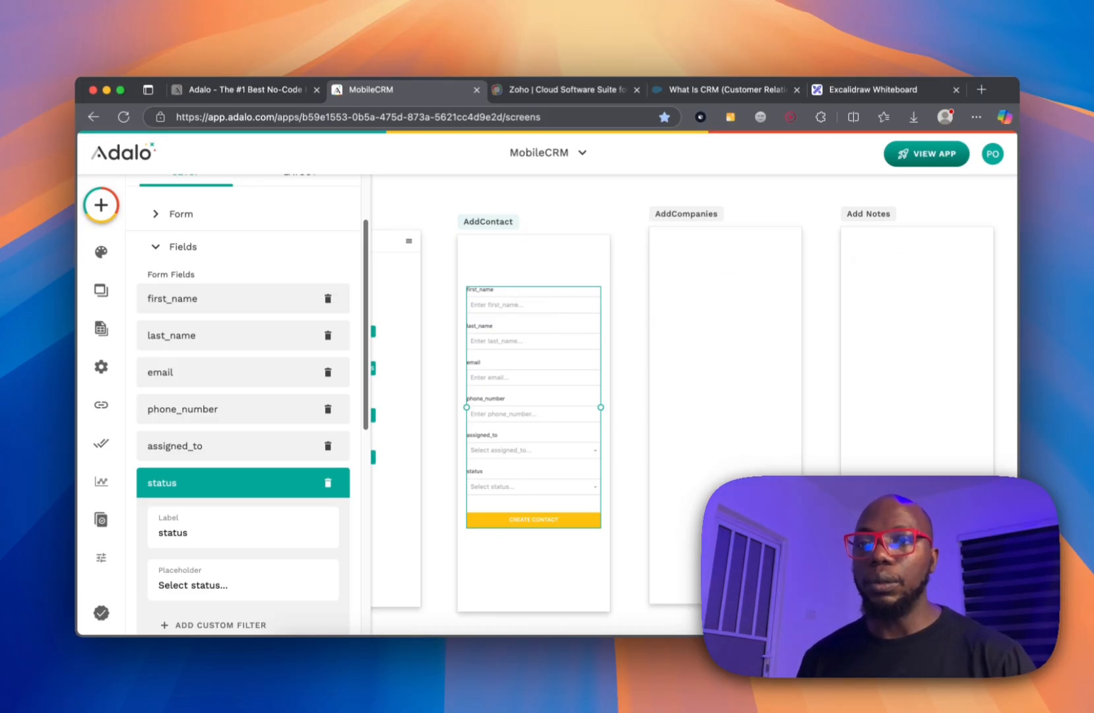
{"action": "left_click", "coordinate": [944, 159]}
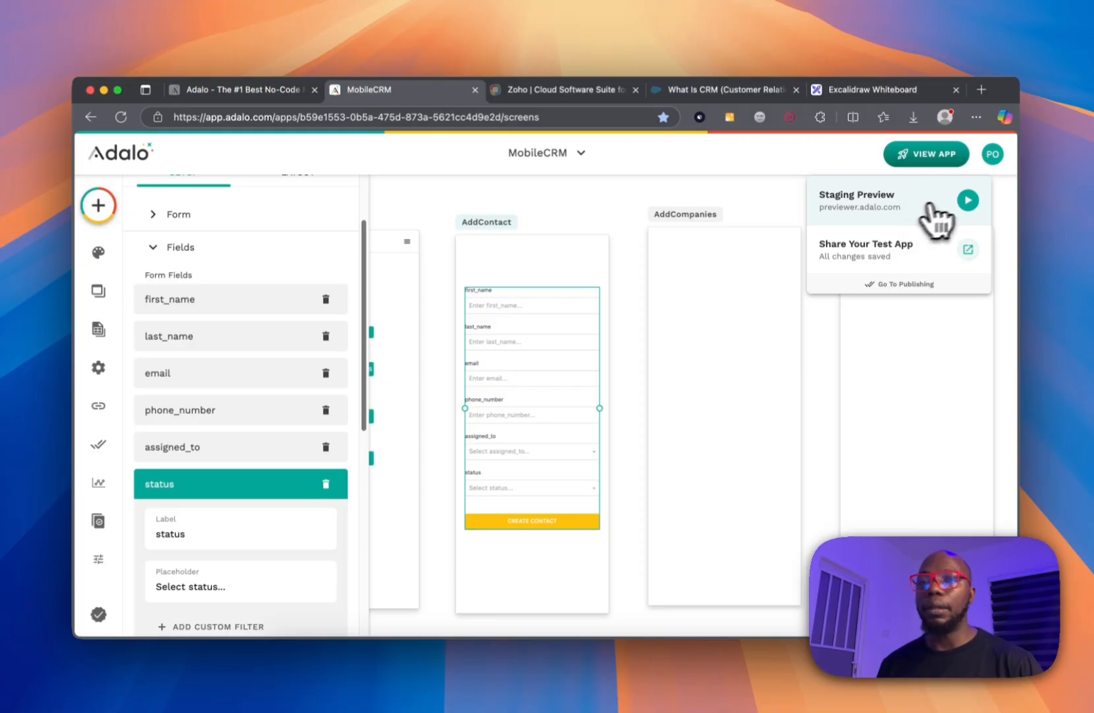
Open the staging preview, go to Sign Up, and enter the test user's email.
{"action": "left_click", "coordinate": [967, 199]}
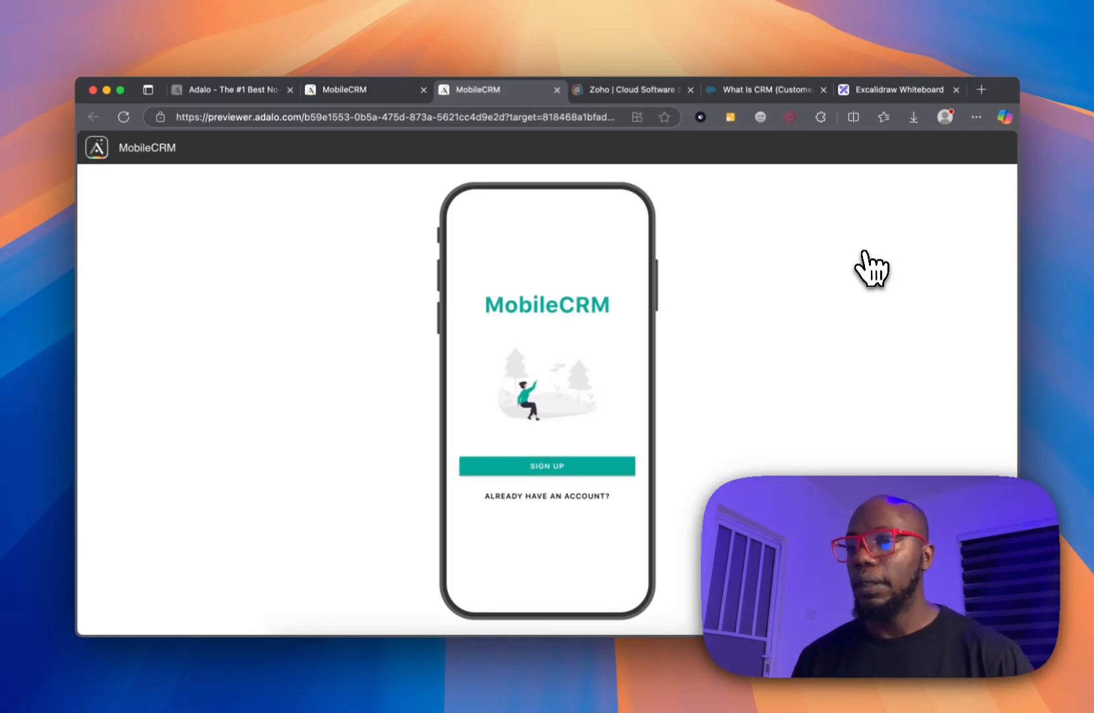
{"action": "left_click", "coordinate": [558, 467]}
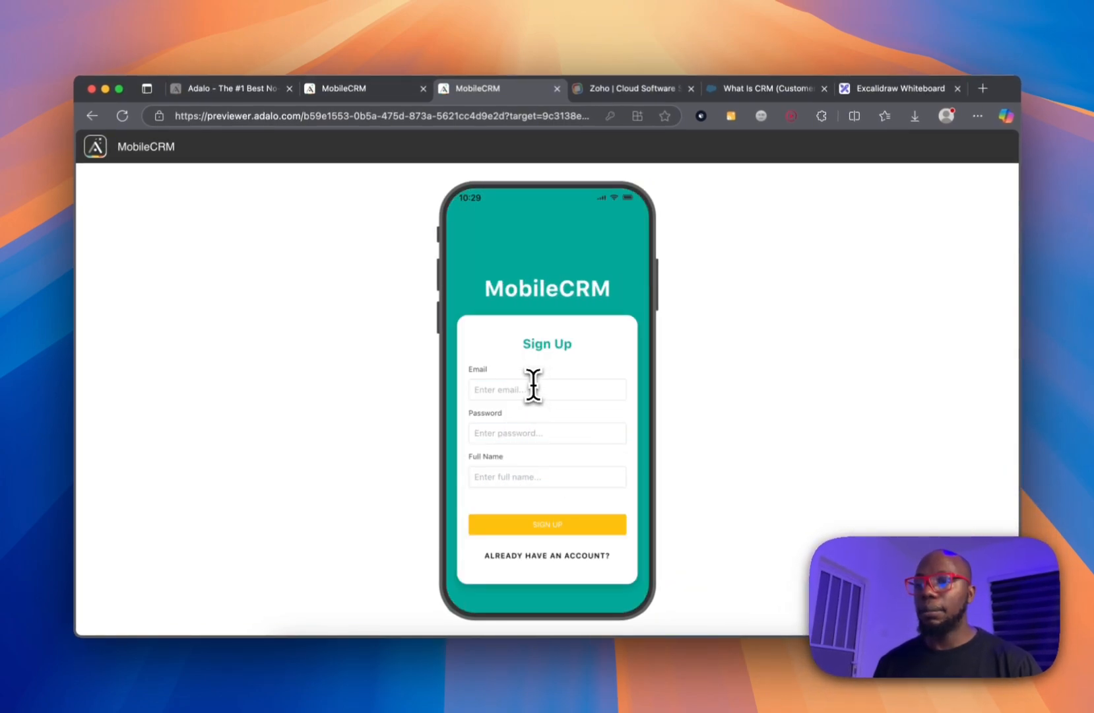
{"action": "left_click", "coordinate": [533, 385]}
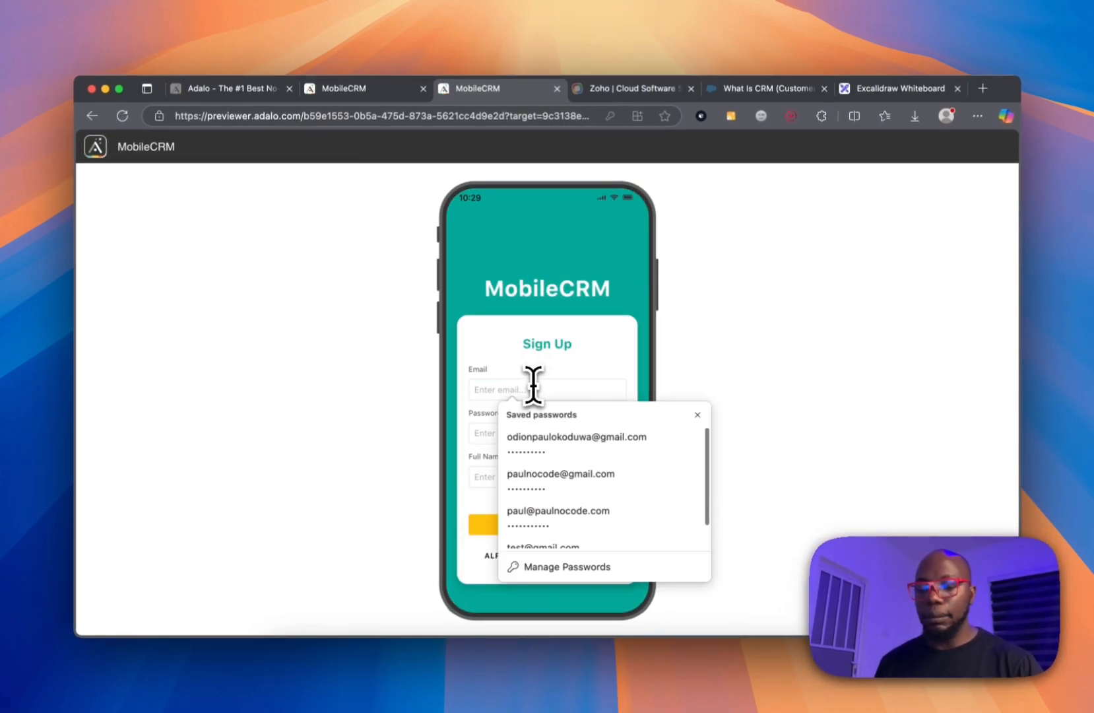
{"action": "type", "text": "esy"}
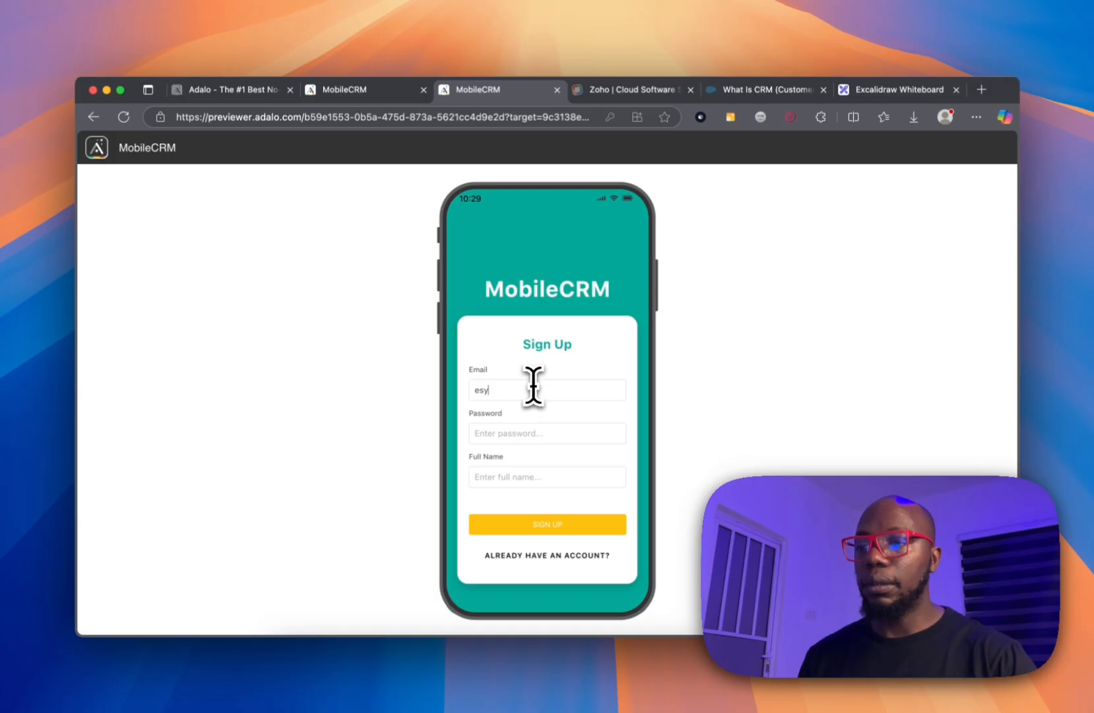
{"action": "key", "text": "BackSpace"}
{"action": "key", "text": "BackSpace"}
{"action": "key", "text": "BackSpace"}
{"action": "type", "text": "test@gmail.c"}
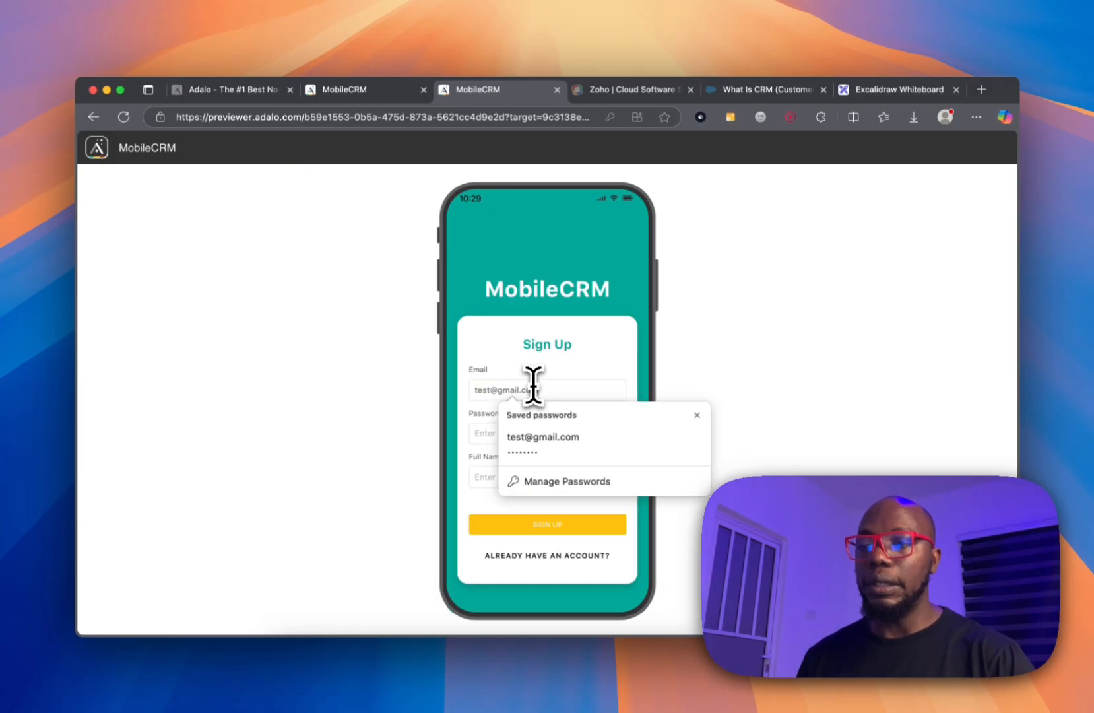
Fill in a password and full name, submit the sign-up, and return to the editor.
{"action": "key", "text": "Tab"}
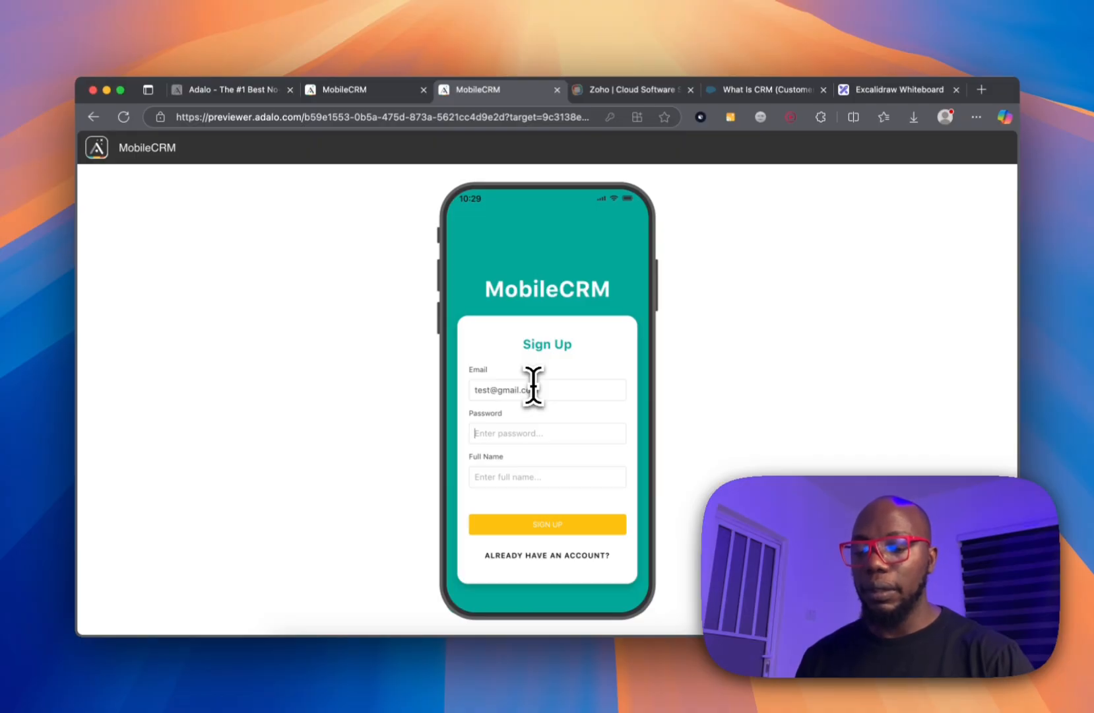
{"action": "type", "text": "12345678"}
{"action": "key", "text": "Tab"}
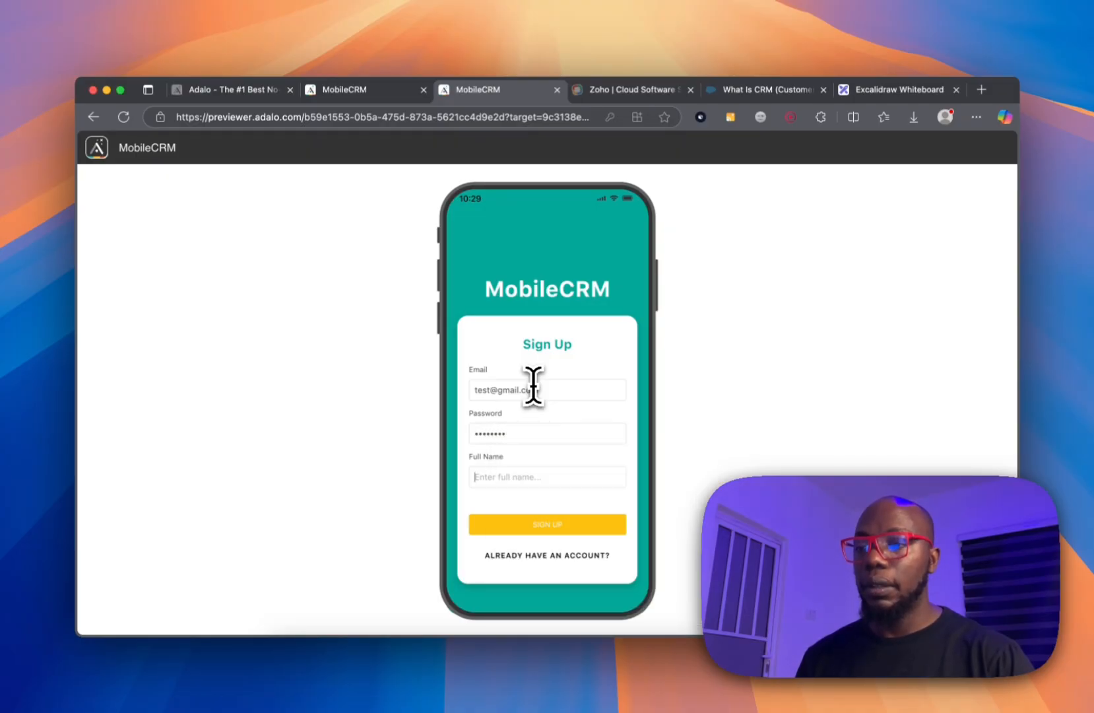
{"action": "type", "text": "paul"}
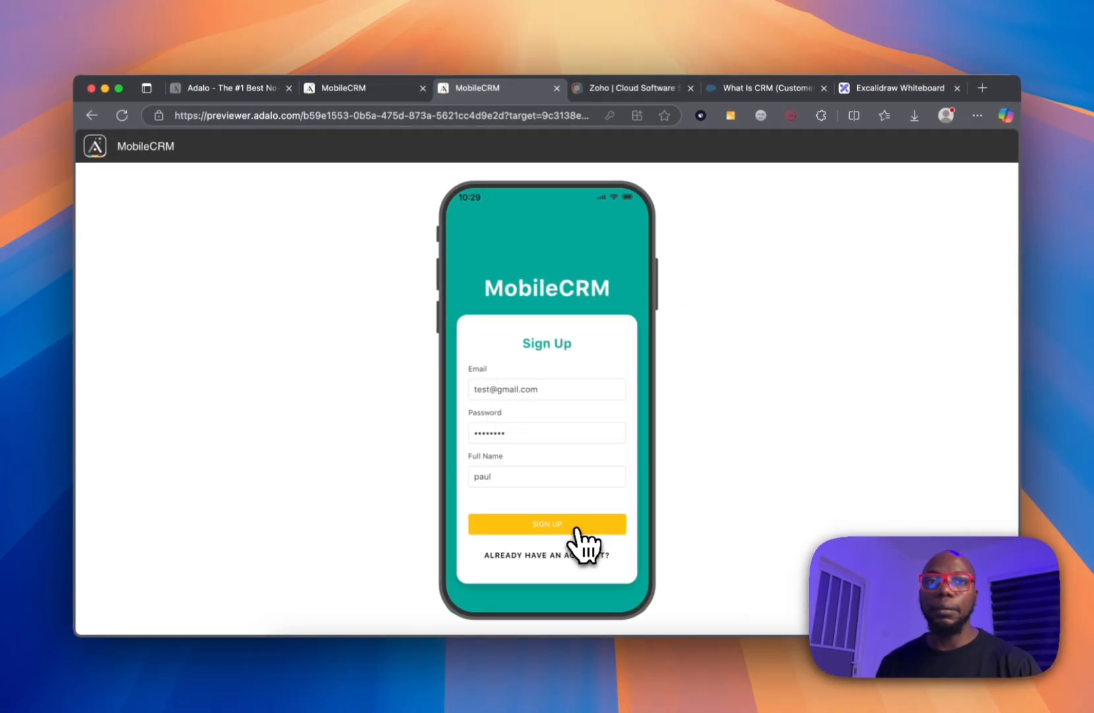
{"action": "left_click", "coordinate": [579, 528]}
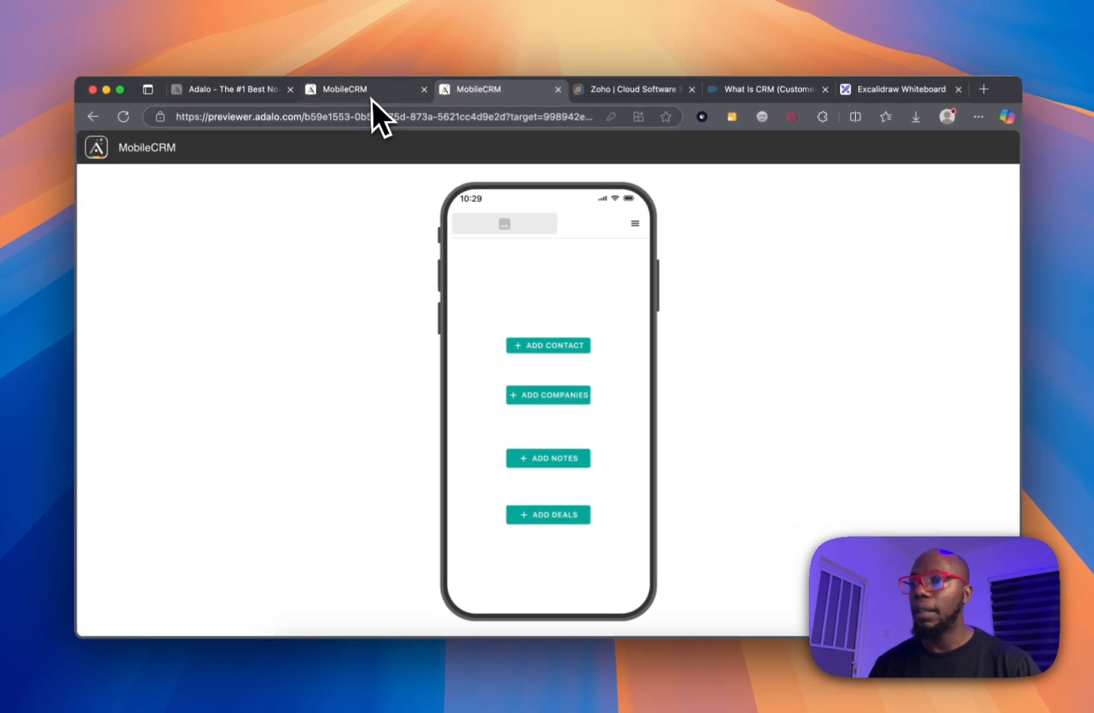
{"action": "left_click", "coordinate": [371, 99]}
{"action": "left_click", "coordinate": [438, 317]}
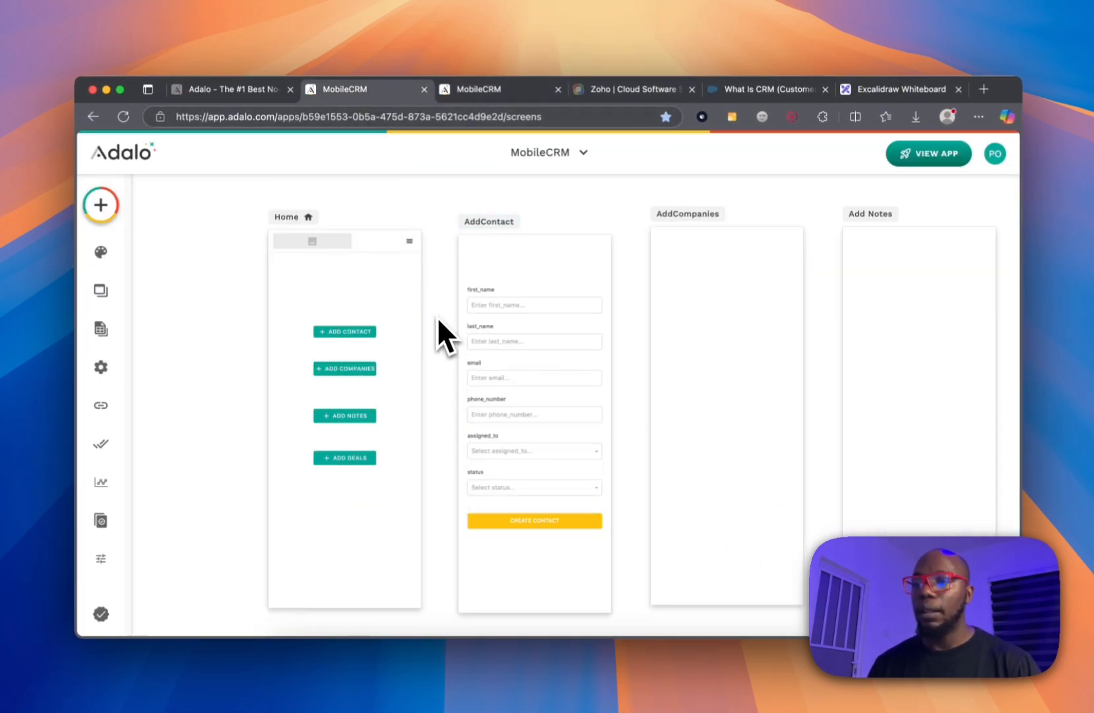
Give the Add Contact button a Link action to AddContact using the Slide Left transition.
{"action": "left_click", "coordinate": [477, 333]}
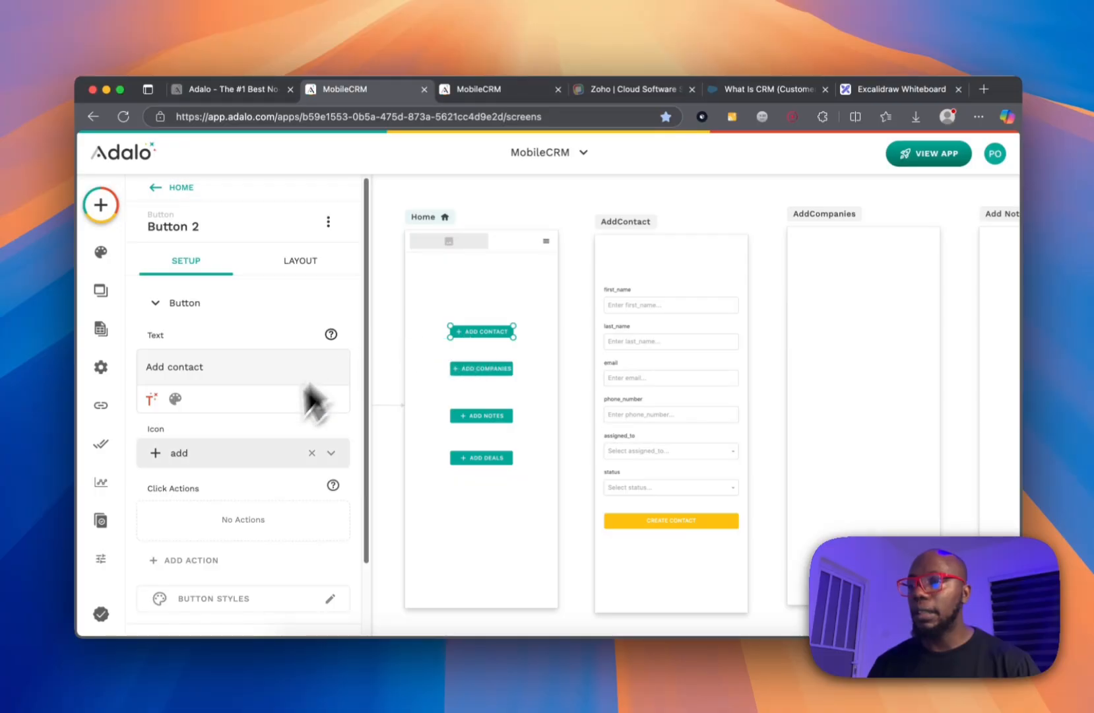
{"action": "scroll", "coordinate": [277, 448], "scroll_direction": "down", "scroll_amount": 3}
{"action": "left_click", "coordinate": [208, 484]}
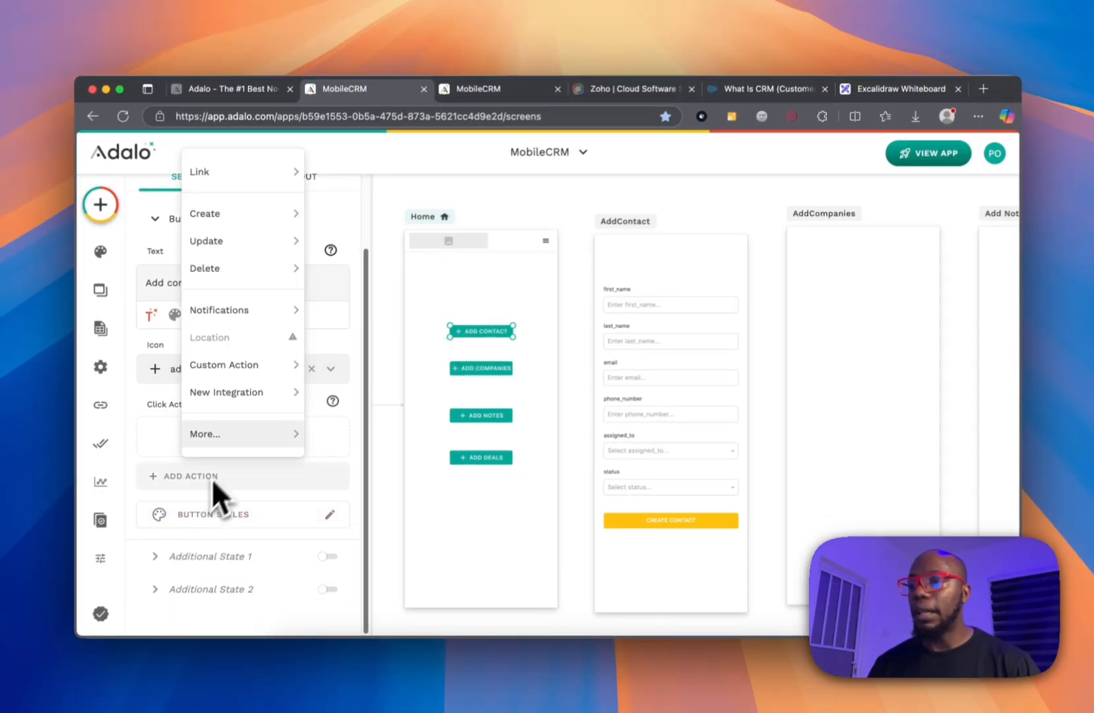
{"action": "mouse_move", "coordinate": [270, 179]}
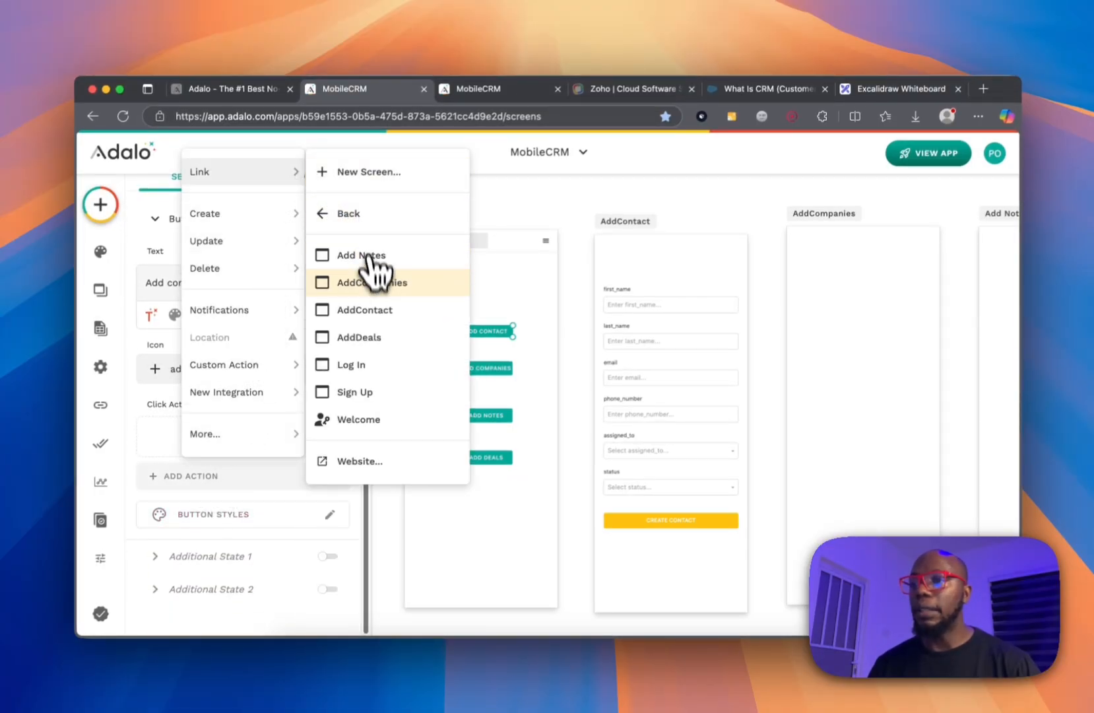
{"action": "left_click", "coordinate": [373, 310]}
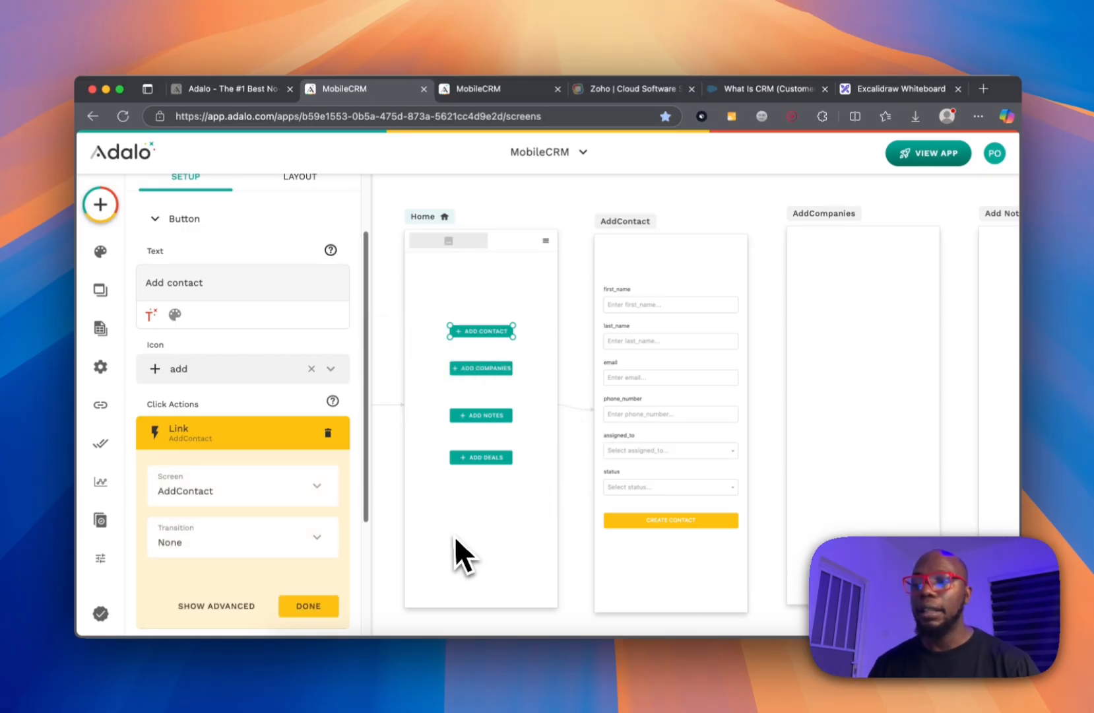
{"action": "left_click", "coordinate": [324, 536]}
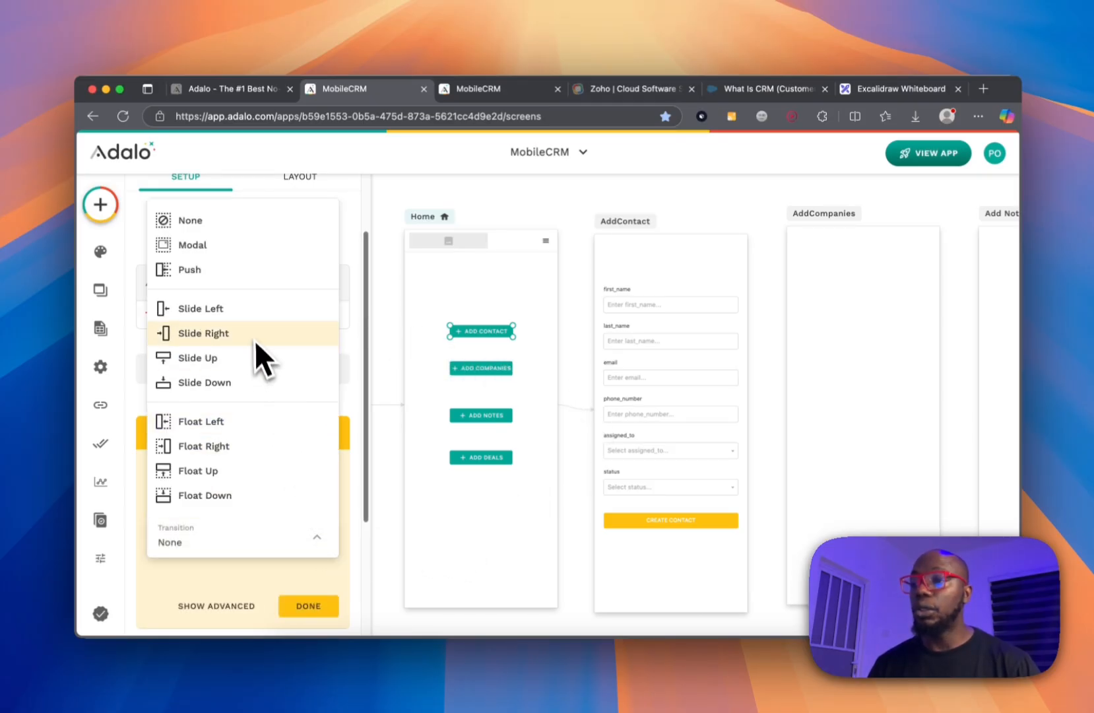
{"action": "left_click", "coordinate": [238, 308]}
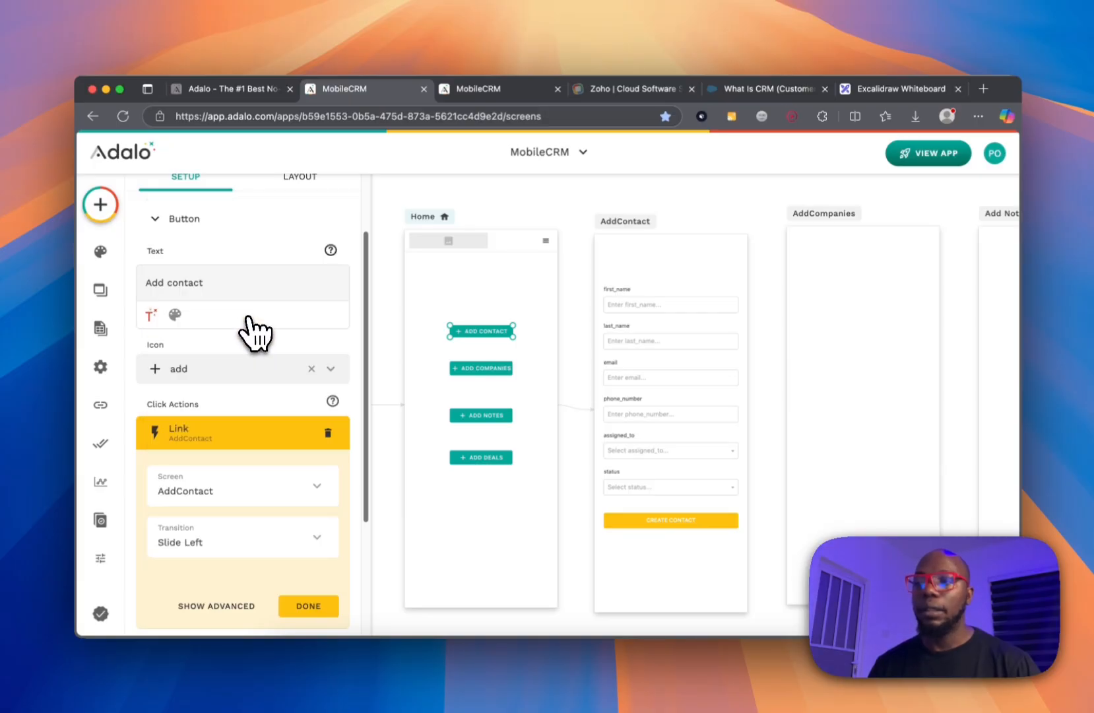
{"action": "left_click", "coordinate": [652, 264]}
Place a Button at the top of AddContact labelled 'Go Back'.
{"action": "left_click", "coordinate": [100, 205]}
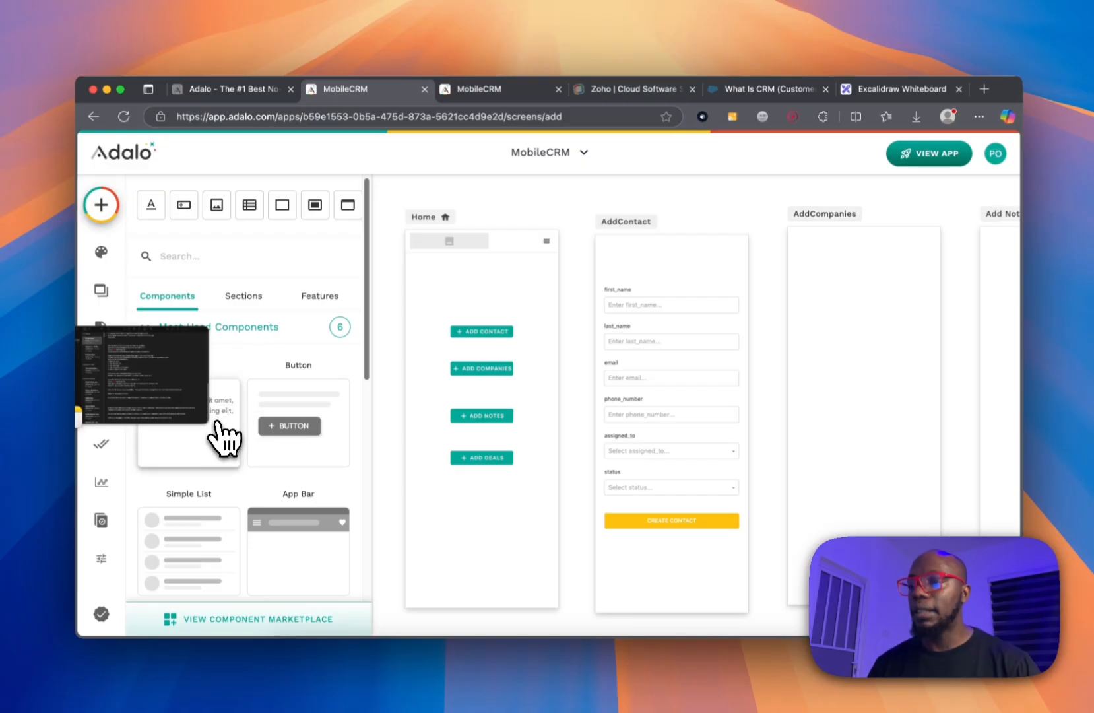
{"action": "left_click_drag", "start_coordinate": [300, 427], "coordinate": [635, 254]}
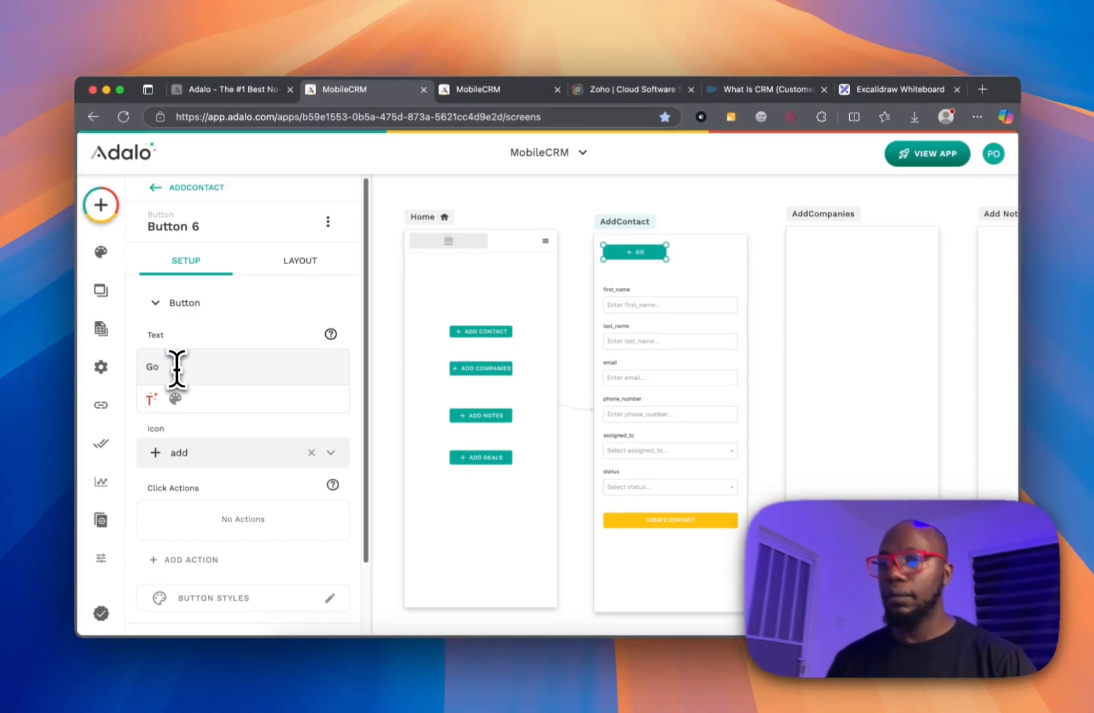
{"action": "type", "text": "Ba"}
{"action": "key", "text": "BackSpace"}
{"action": "key", "text": "BackSpace"}
{"action": "type", "text": "ck"}
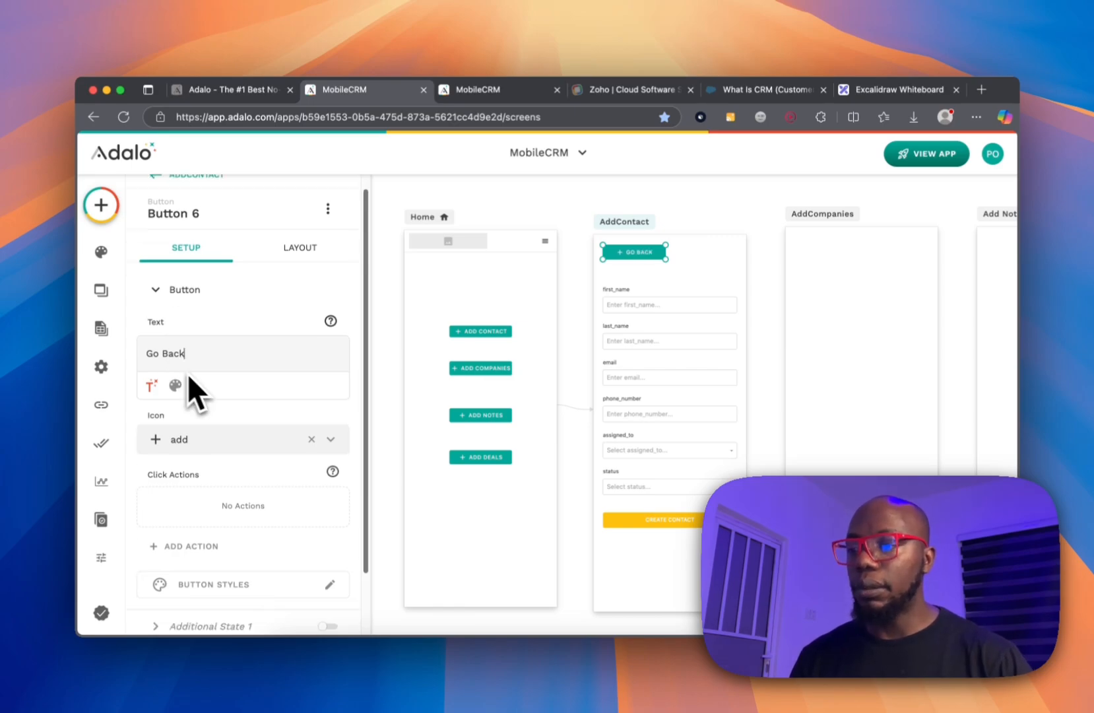
{"action": "scroll", "coordinate": [218, 508], "scroll_direction": "down", "scroll_amount": 2}
Give the Go Back button a Link > Back action to the previous screen.
{"action": "left_click", "coordinate": [212, 517]}
{"action": "mouse_move", "coordinate": [262, 299]}
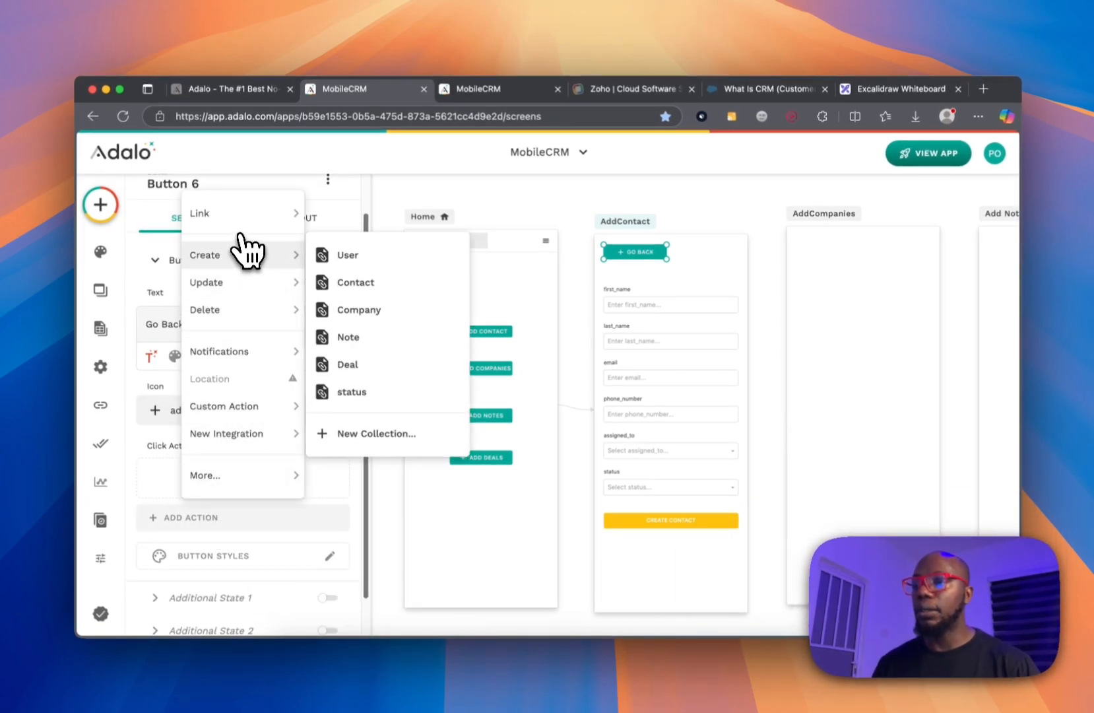
{"action": "mouse_move", "coordinate": [267, 215]}
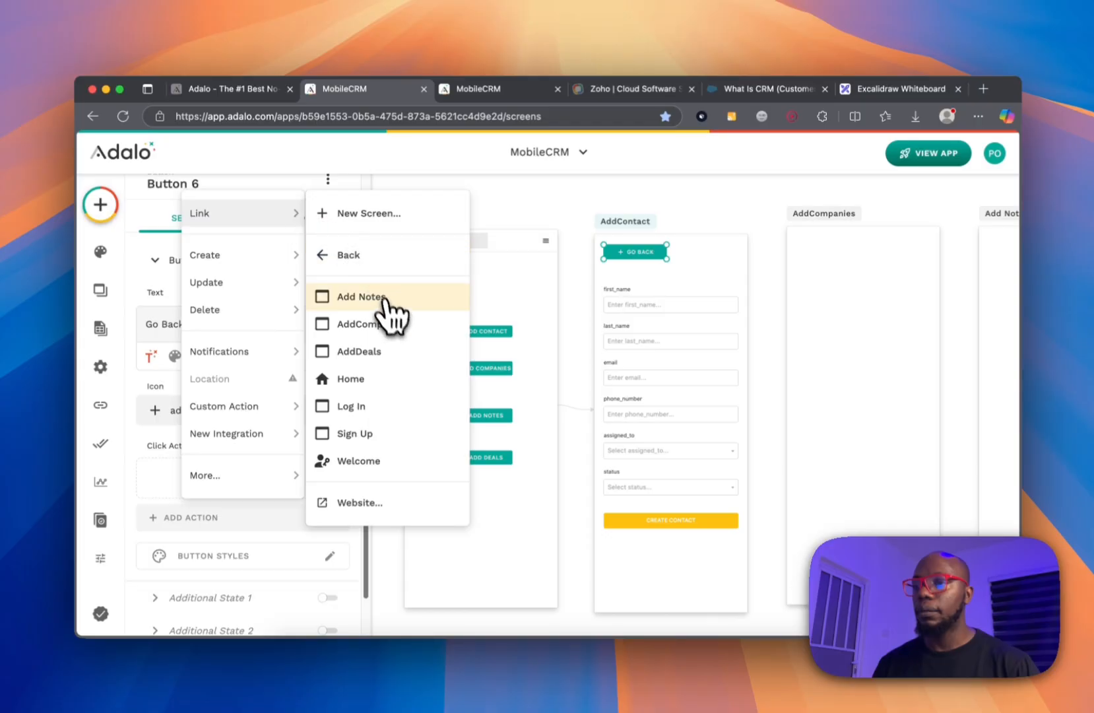
{"action": "left_click", "coordinate": [371, 257]}
{"action": "left_click", "coordinate": [721, 224]}
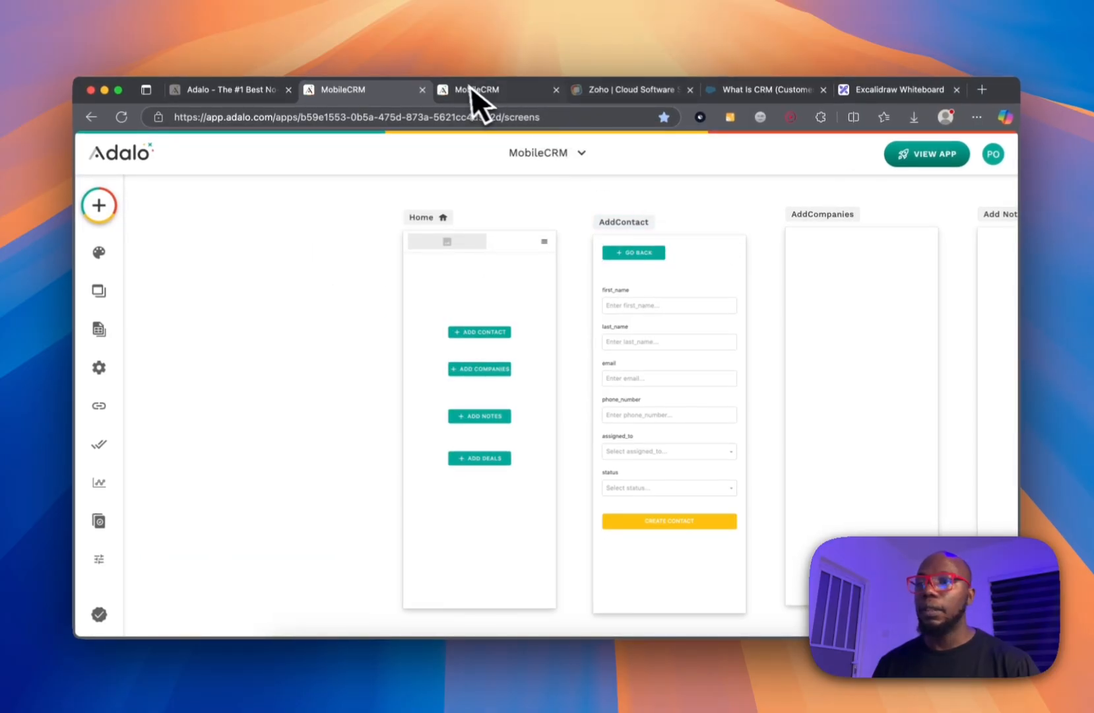
{"action": "left_click", "coordinate": [556, 89]}
{"action": "left_click", "coordinate": [918, 157]}
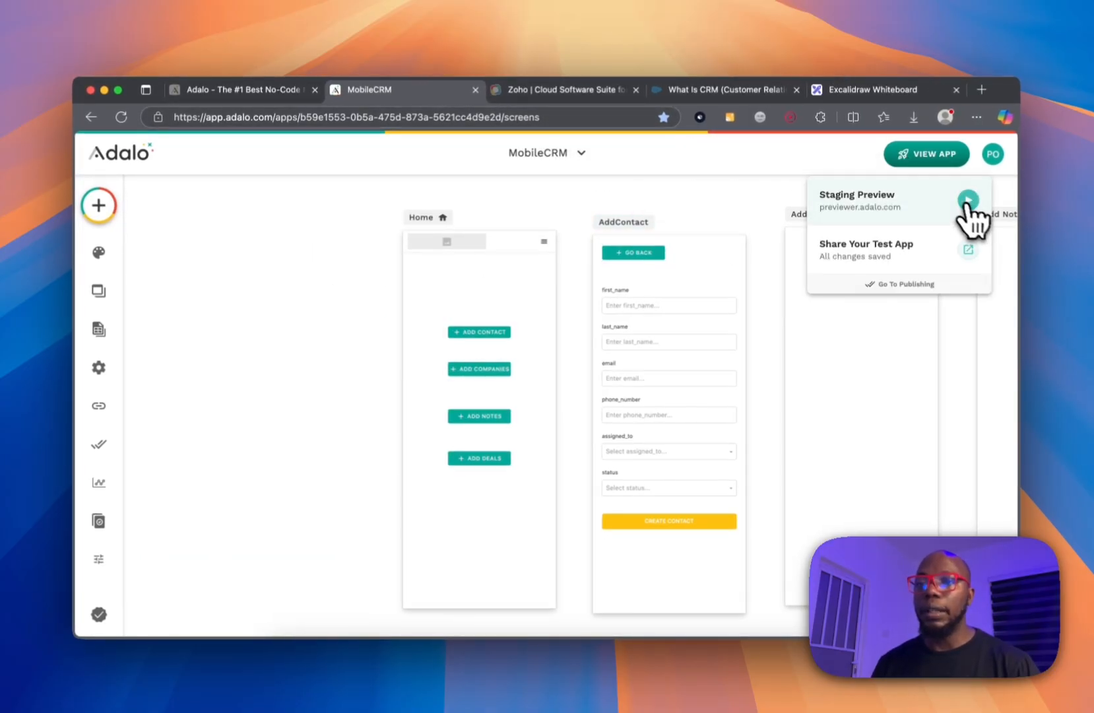
In the staging preview, open Add Contact, test Go Back, then reopen the contact form.
{"action": "left_click", "coordinate": [974, 209]}
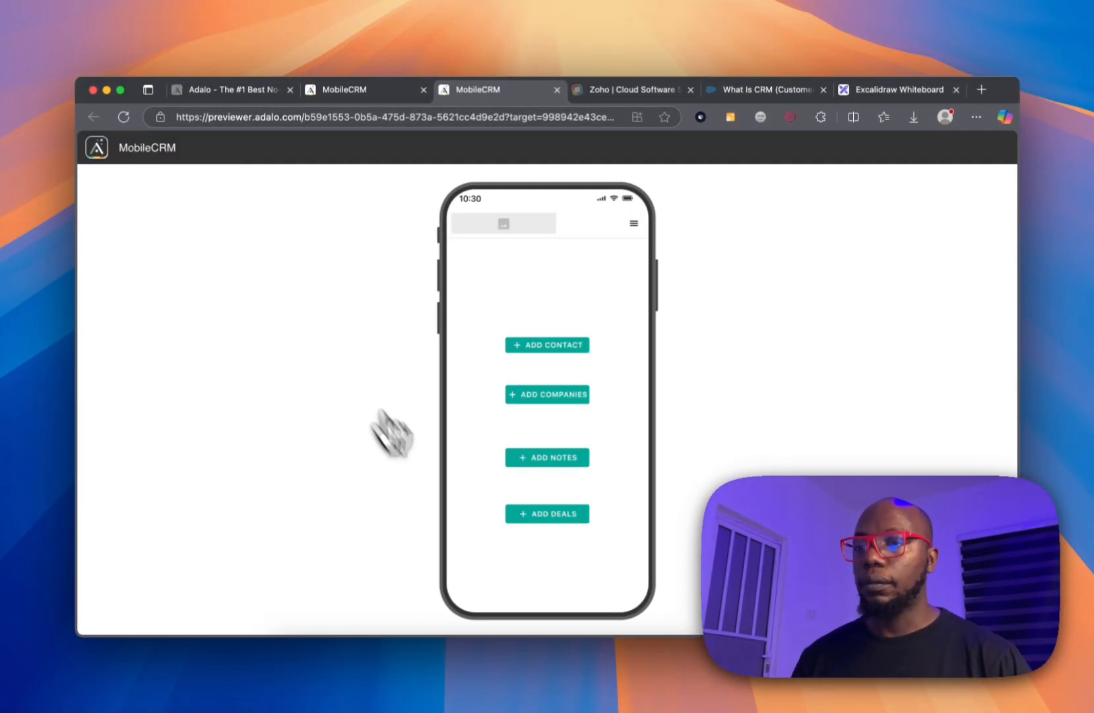
{"action": "left_click", "coordinate": [536, 344]}
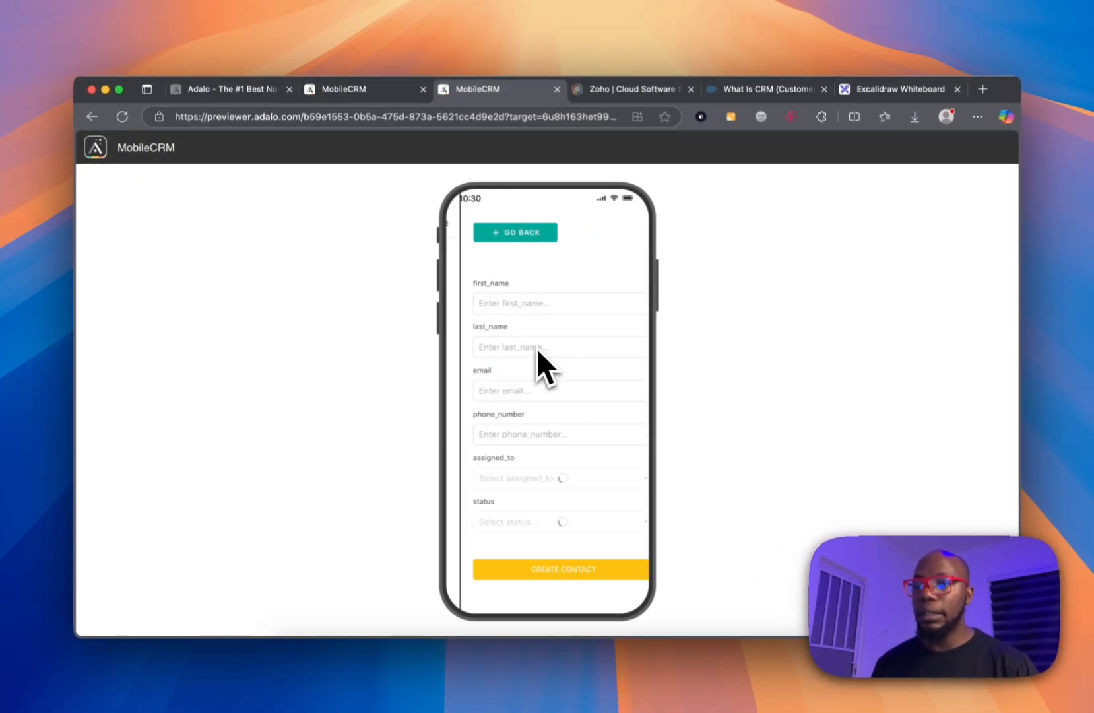
{"action": "left_click", "coordinate": [518, 236]}
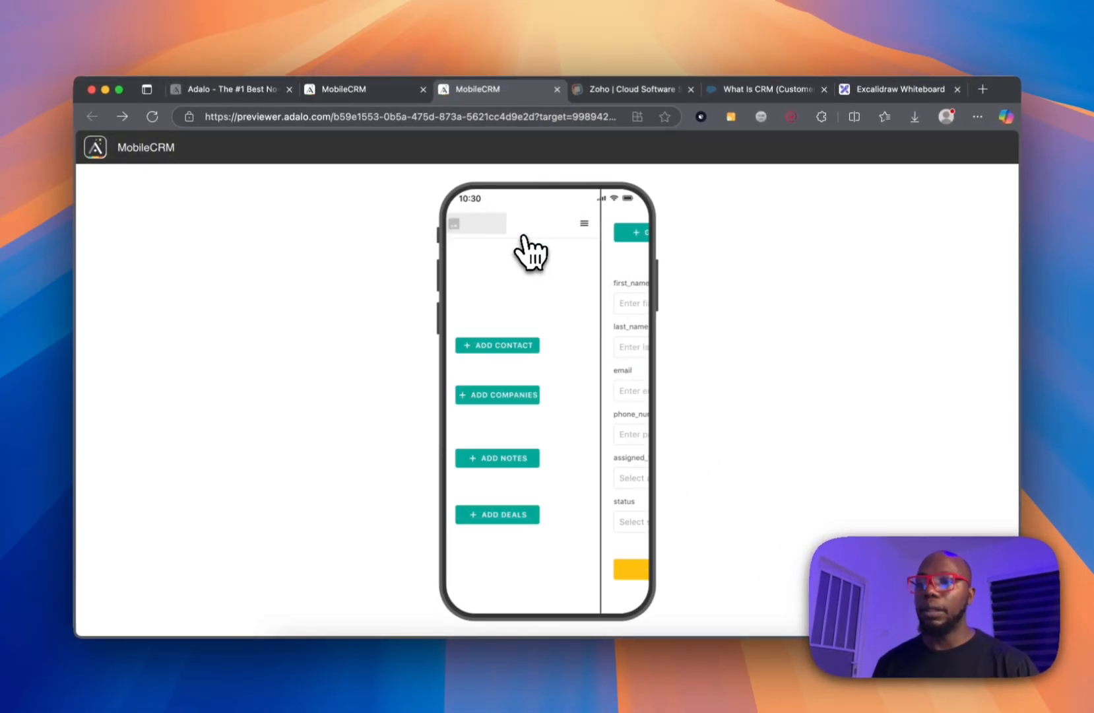
{"action": "left_click", "coordinate": [558, 357]}
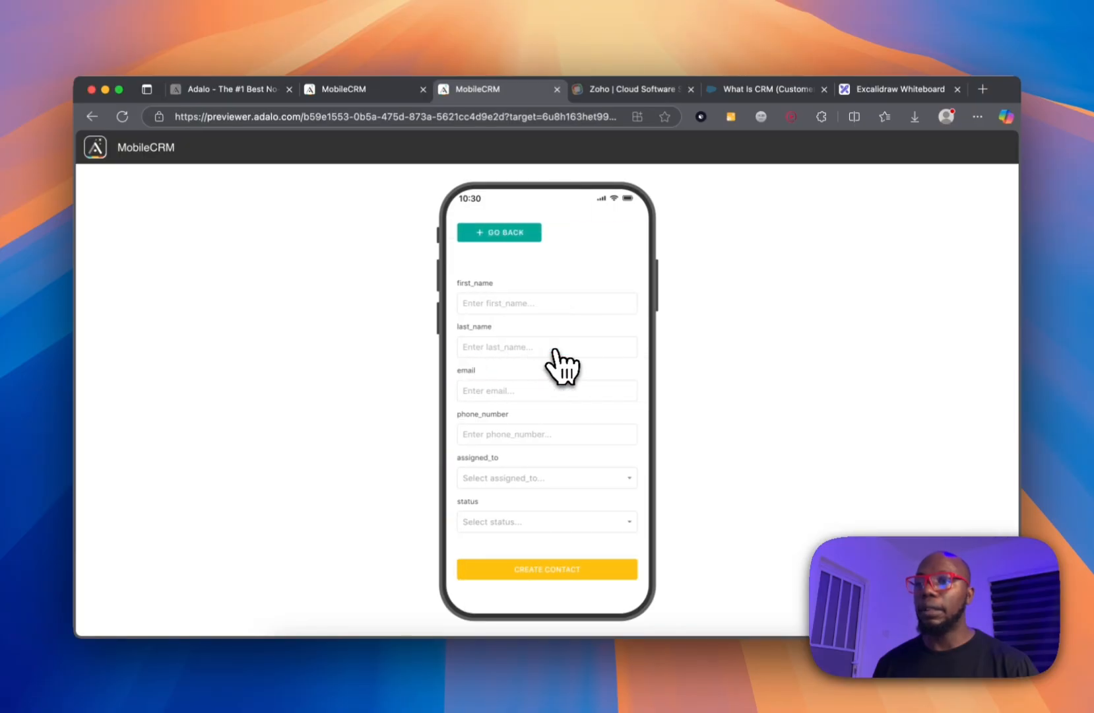
{"action": "left_click", "coordinate": [547, 305]}
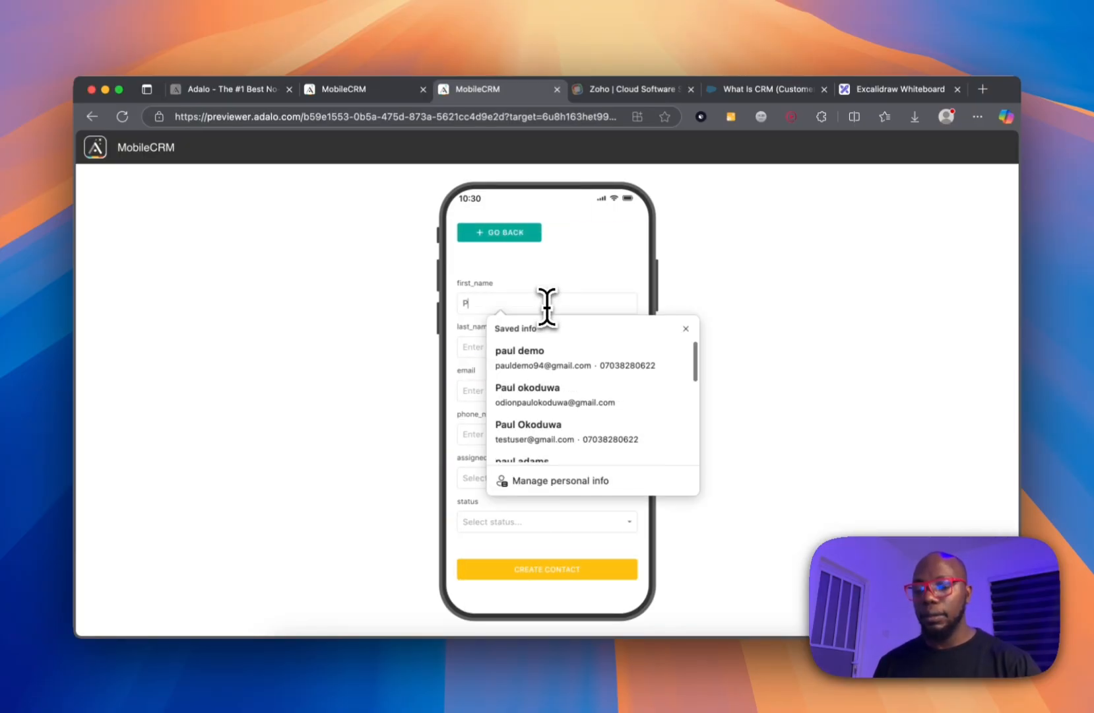
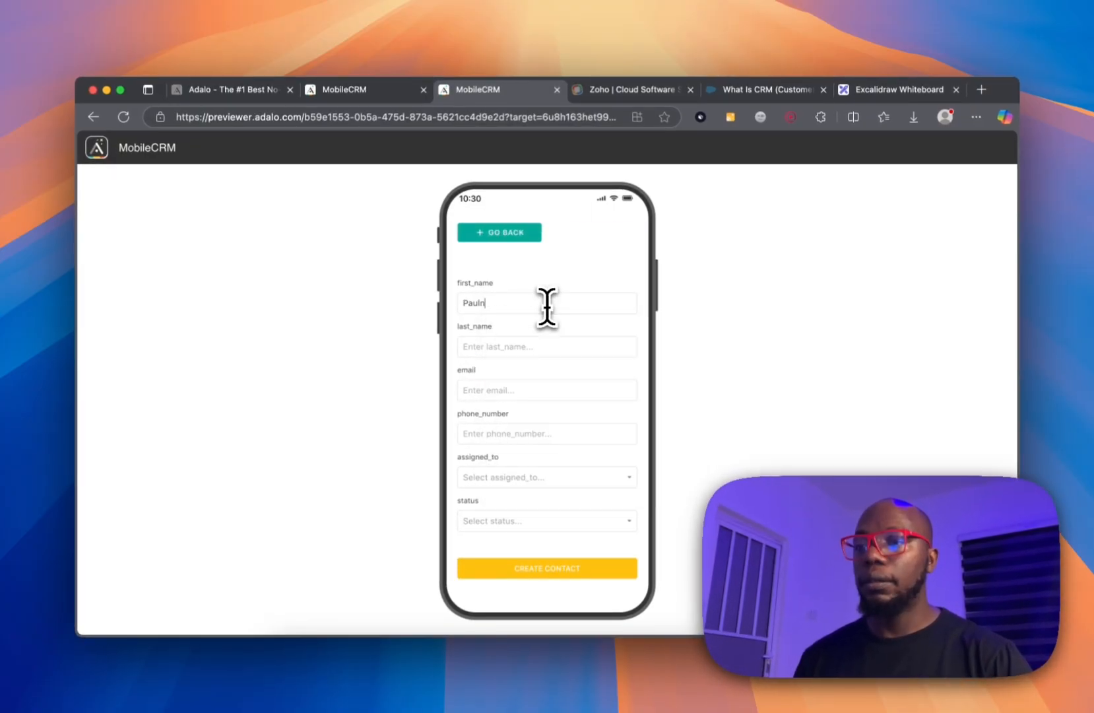
Enter the contact's first name, last name and email address.
{"action": "key", "text": "Tab"}
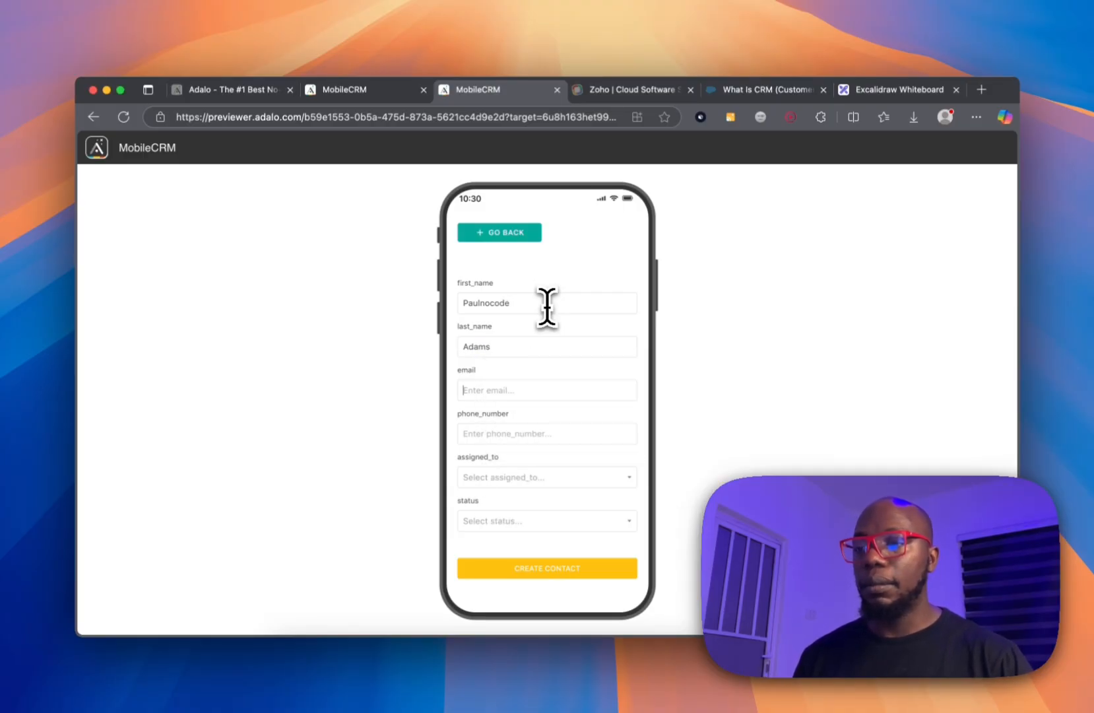
{"action": "type", "text": "pau"}
{"action": "key", "text": "BackSpace"}
{"action": "key", "text": "BackSpace"}
{"action": "key", "text": "BackSpace"}
{"action": "type", "text": "t"}
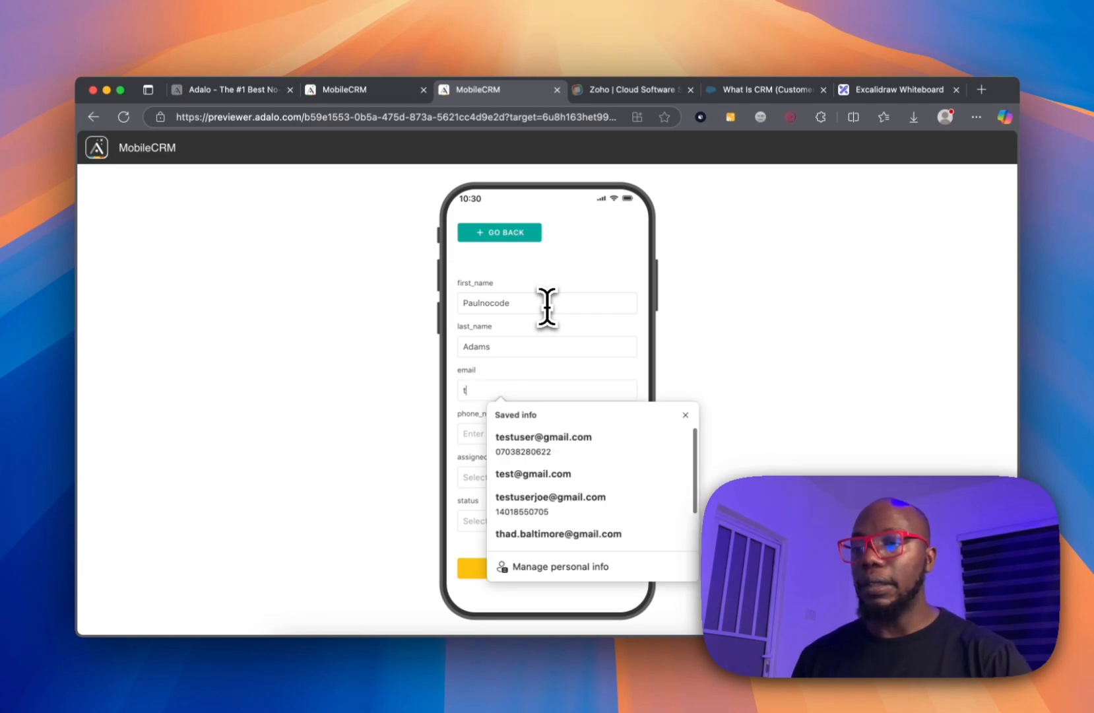
{"action": "type", "text": "estuser@"}
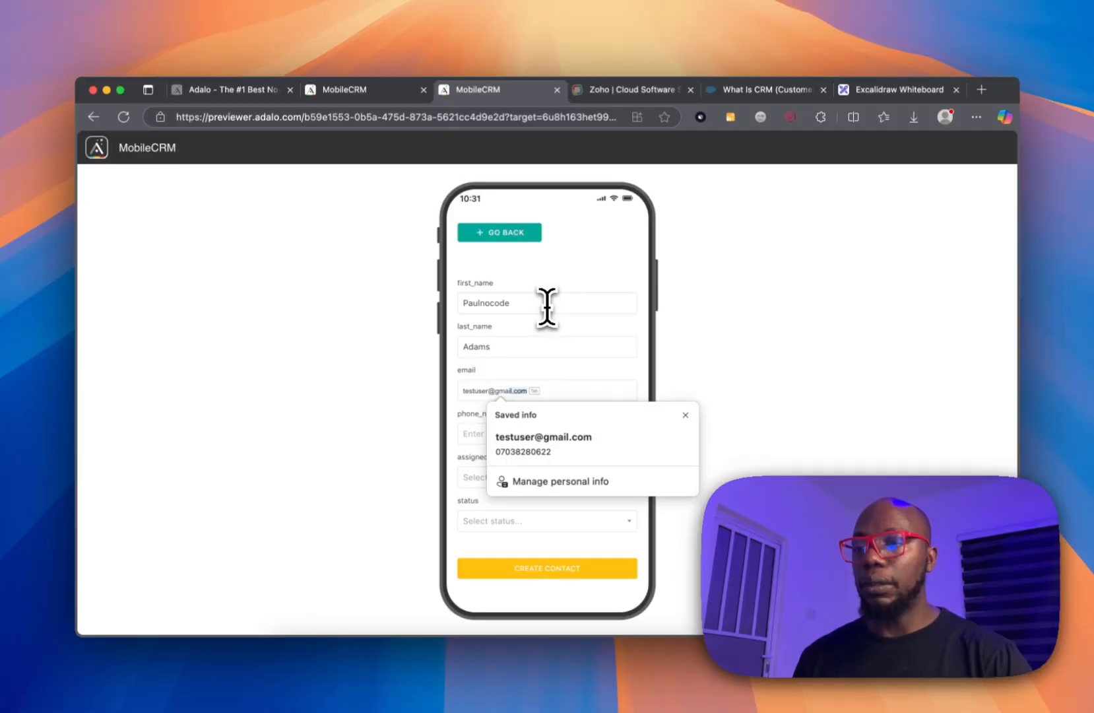
{"action": "key", "text": "Tab"}
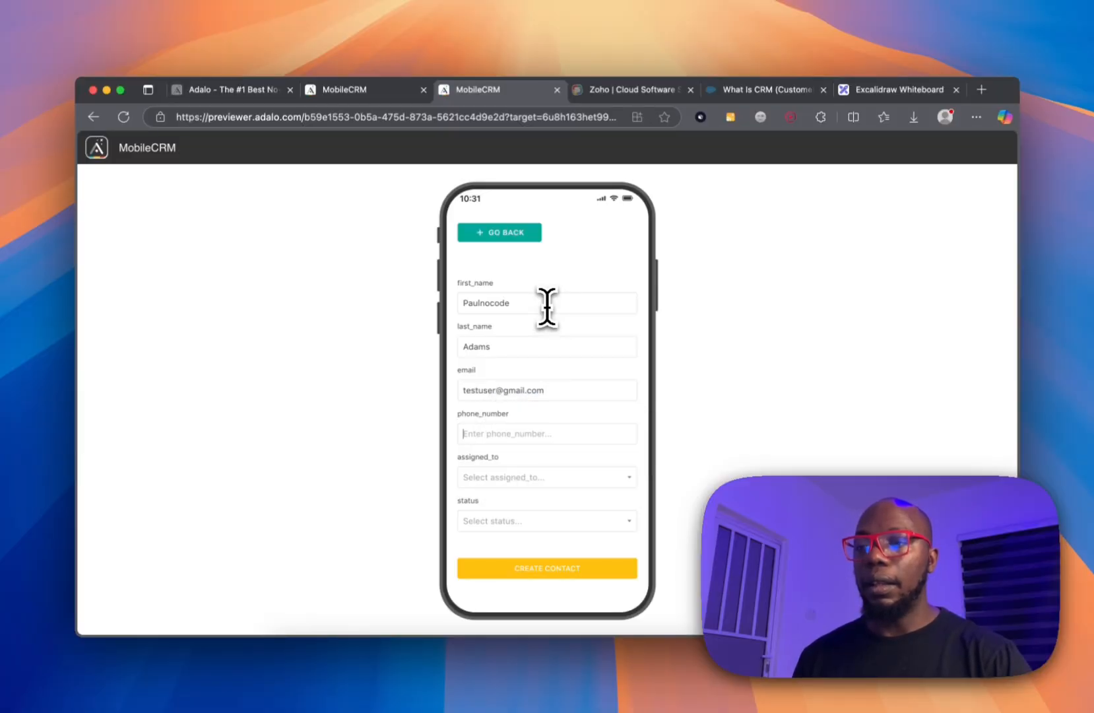
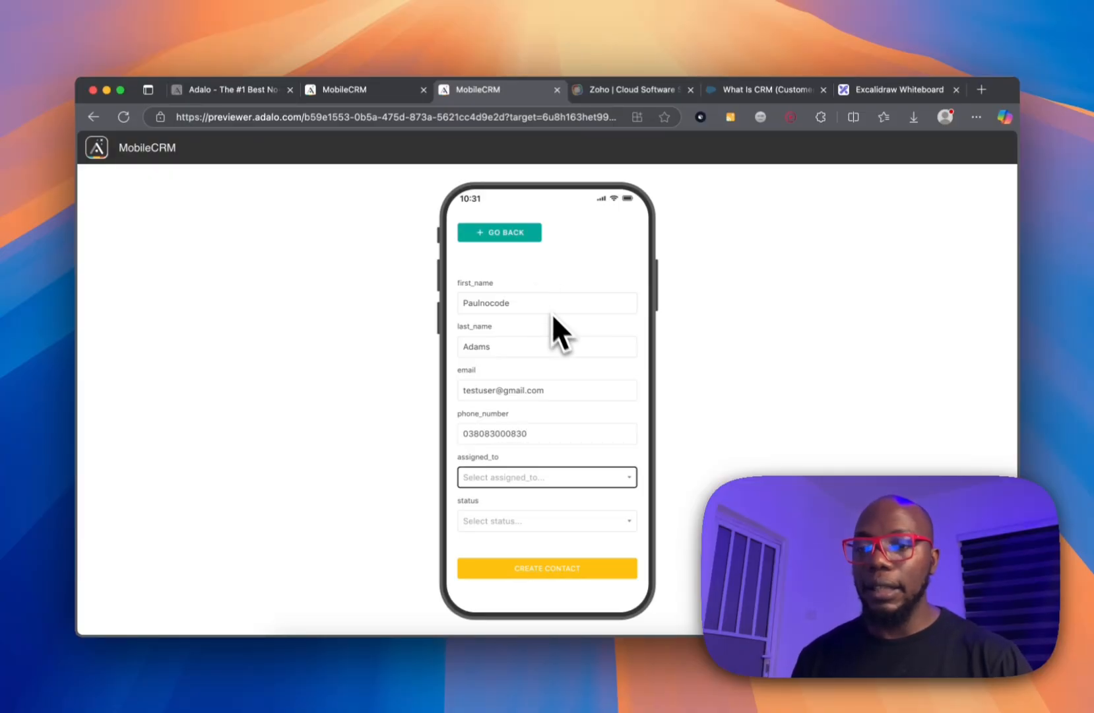
Enter a phone number, assign the test user, set status Lead, and create the contact.
{"action": "left_click", "coordinate": [550, 476]}
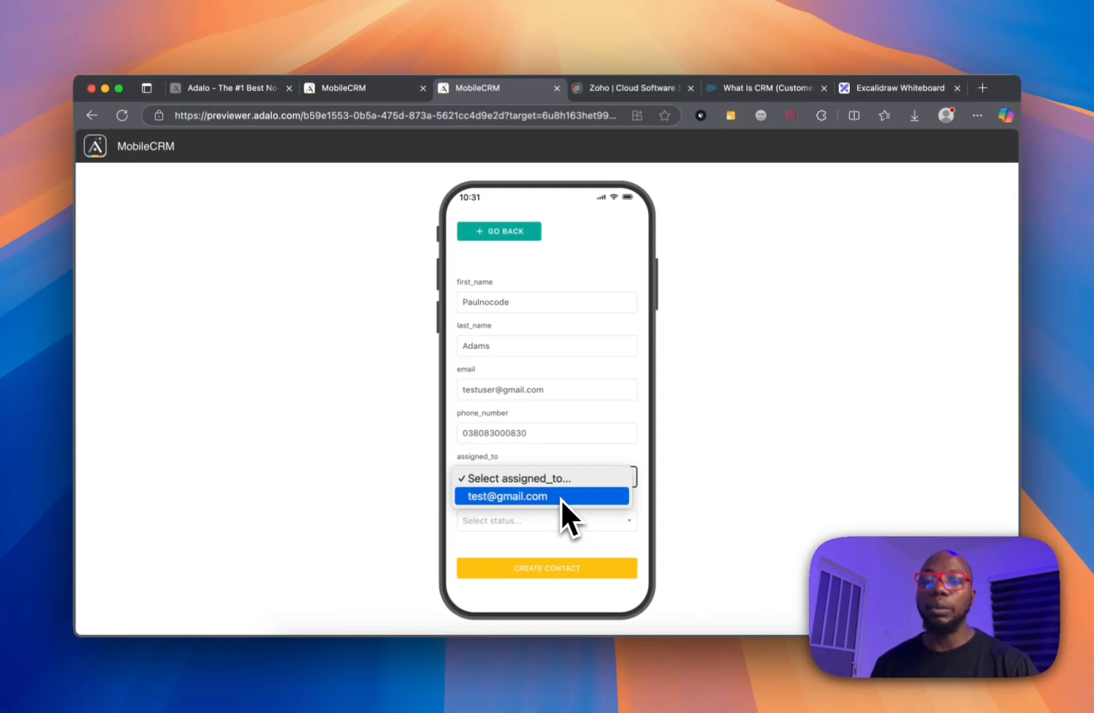
{"action": "left_click", "coordinate": [561, 499]}
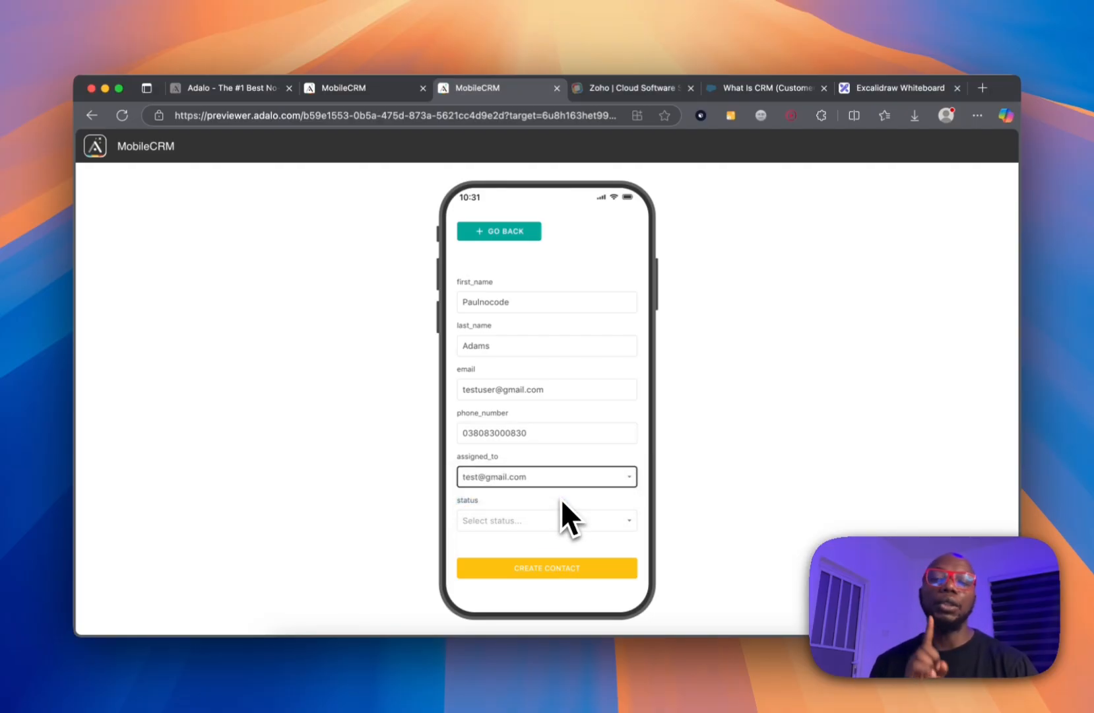
{"action": "left_click", "coordinate": [566, 519]}
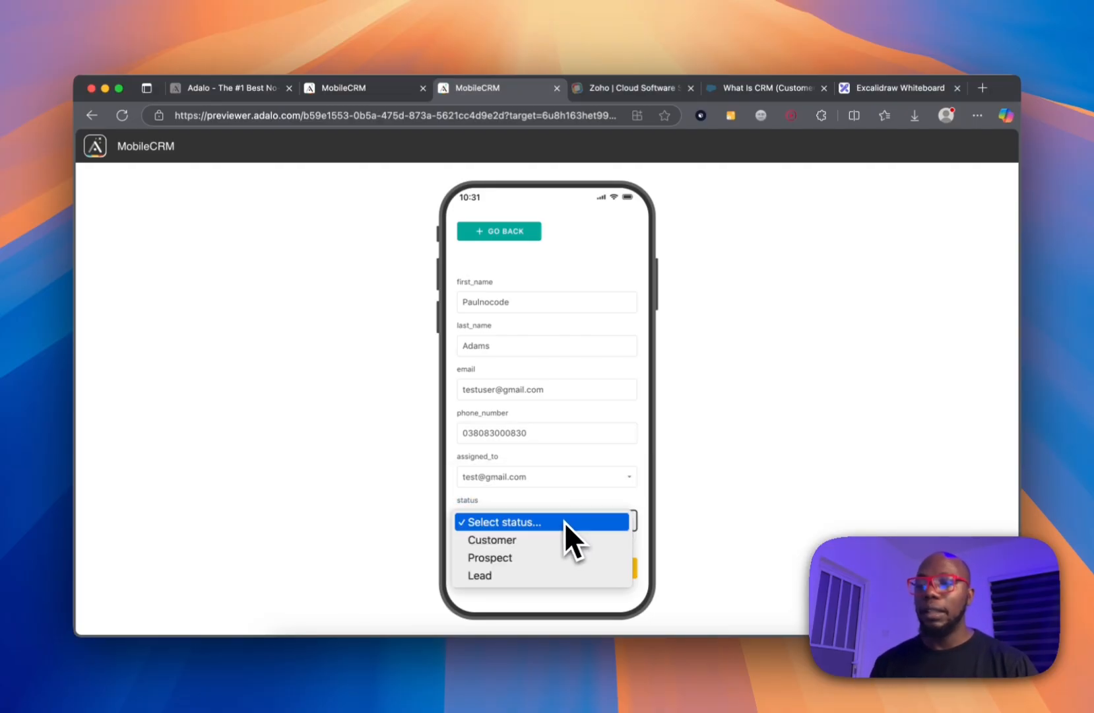
{"action": "left_click", "coordinate": [536, 574]}
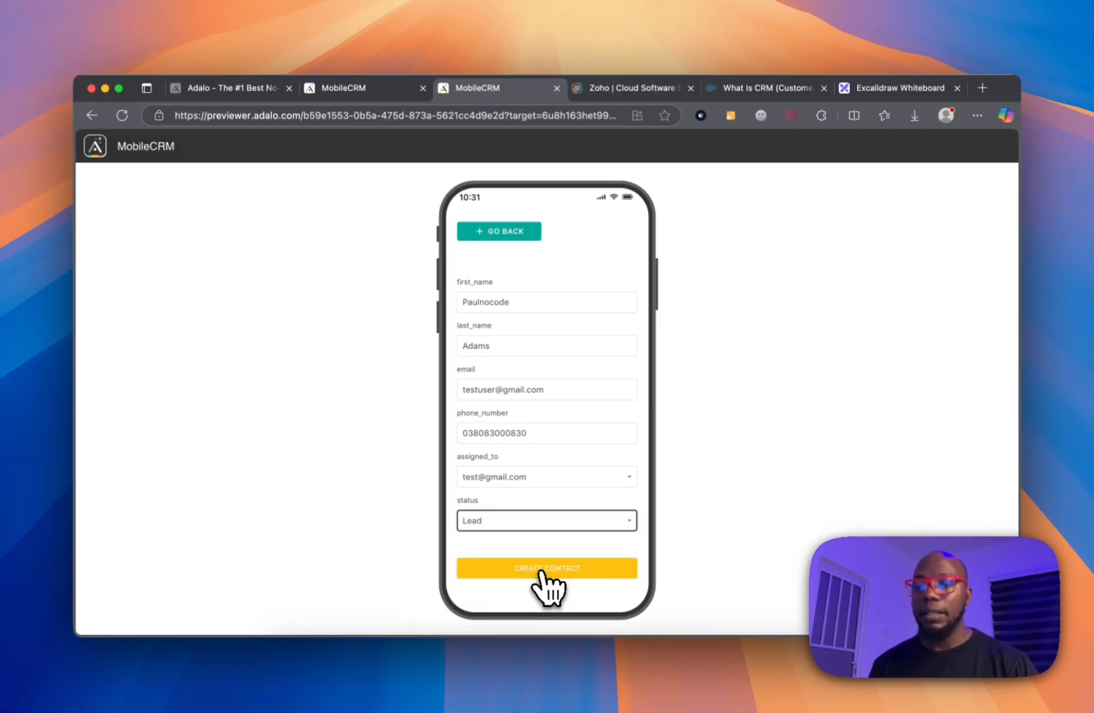
{"action": "left_click", "coordinate": [549, 569]}
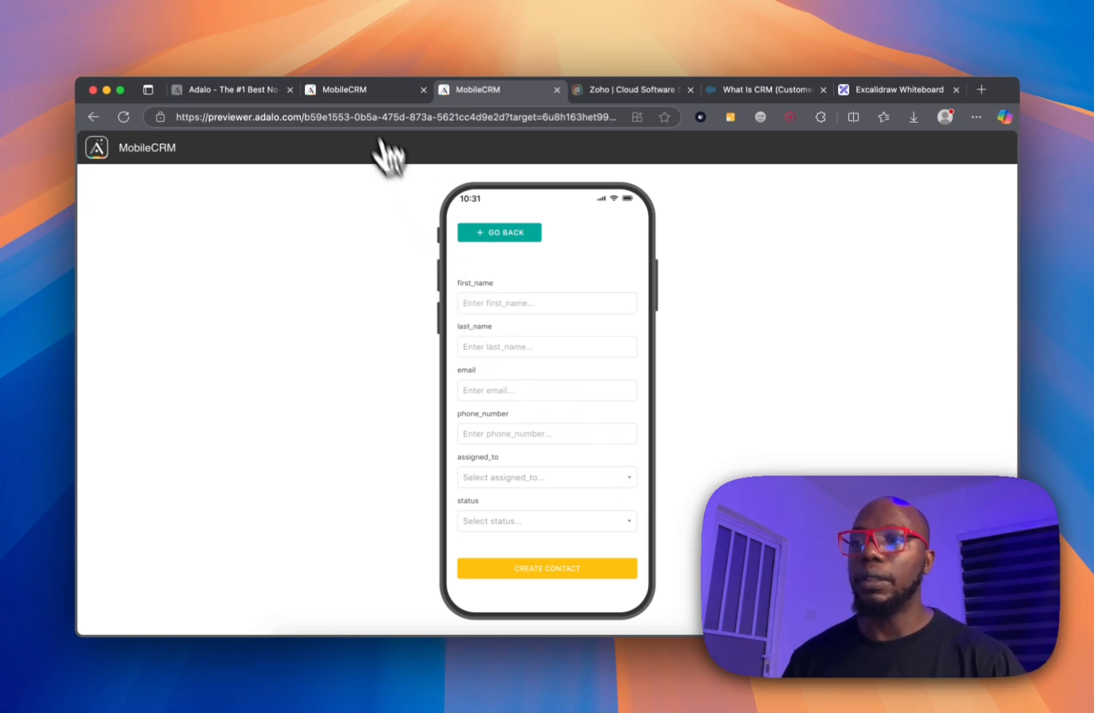
{"action": "left_click", "coordinate": [361, 97]}
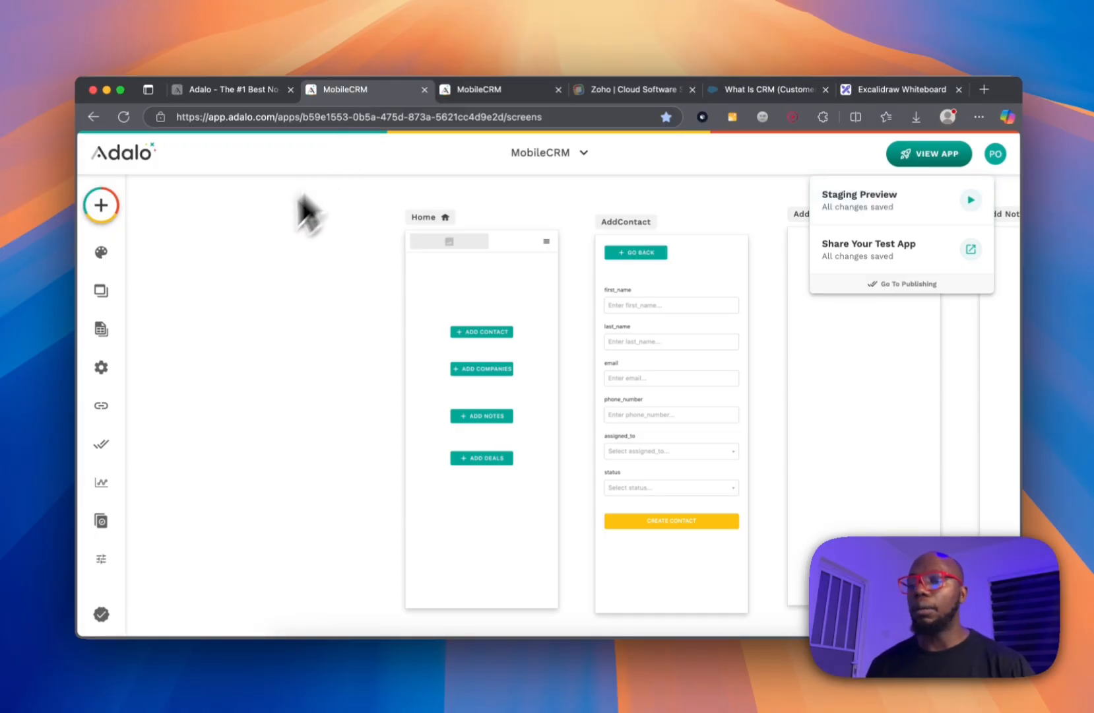
Check Contact's single record, the Lead test contact, in Database, then return to the screens.
{"action": "left_click", "coordinate": [115, 332]}
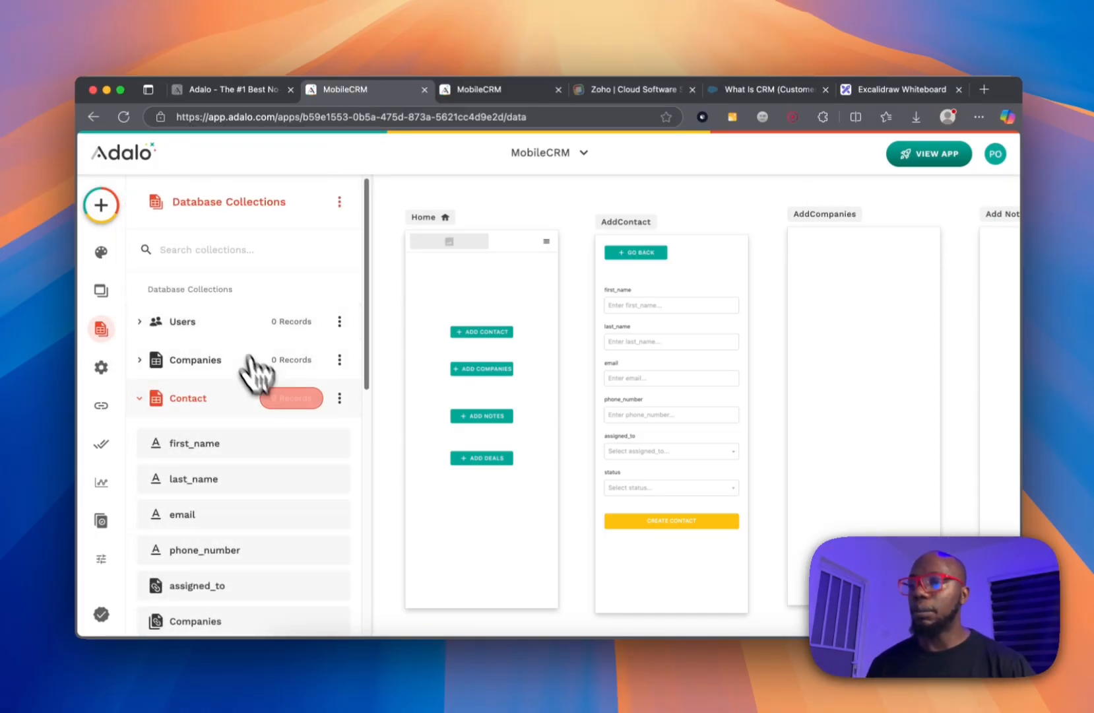
{"action": "left_click", "coordinate": [292, 398]}
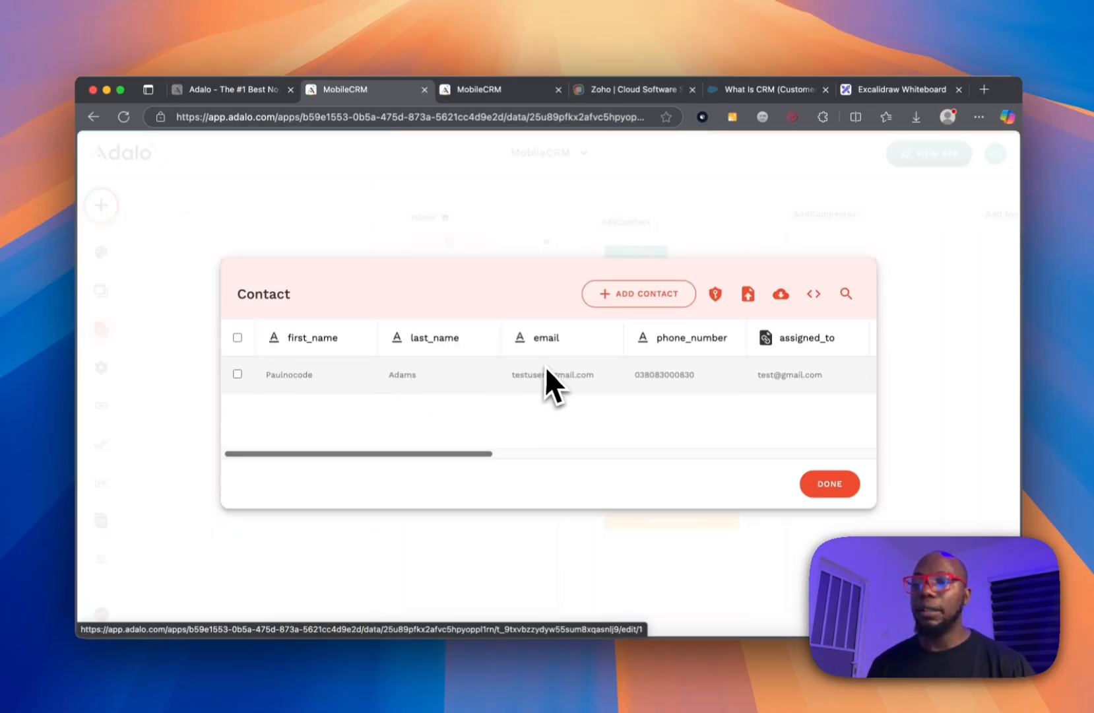
{"action": "left_click_drag", "start_coordinate": [501, 453], "coordinate": [765, 453]}
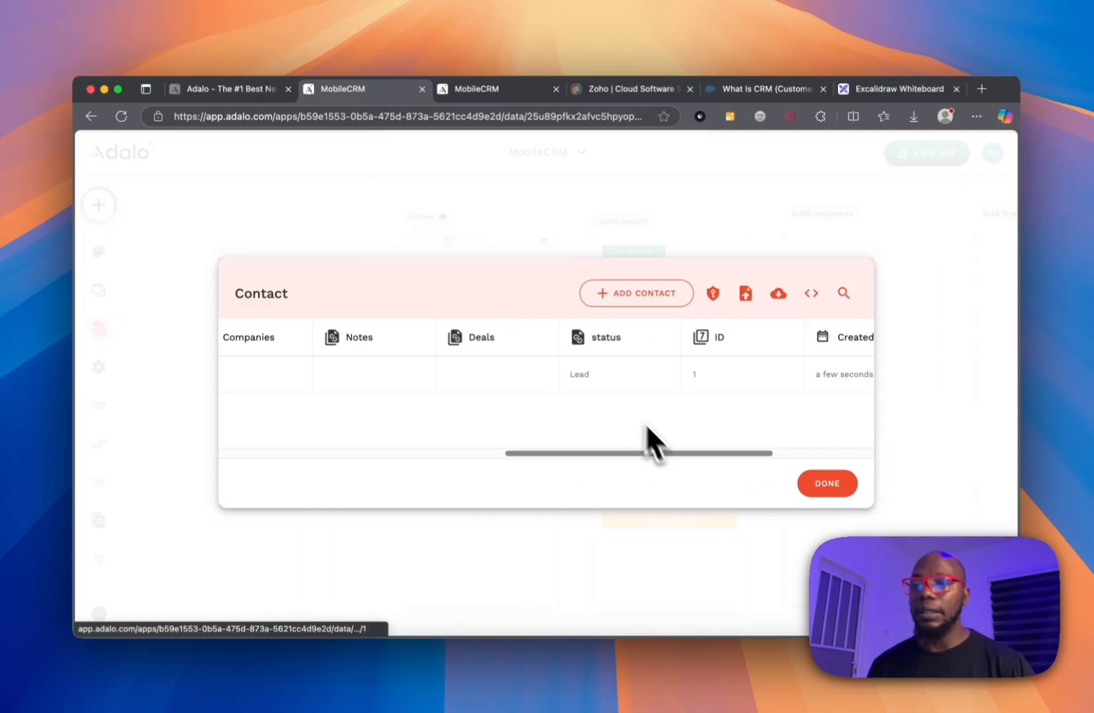
{"action": "left_click_drag", "start_coordinate": [691, 455], "coordinate": [768, 429]}
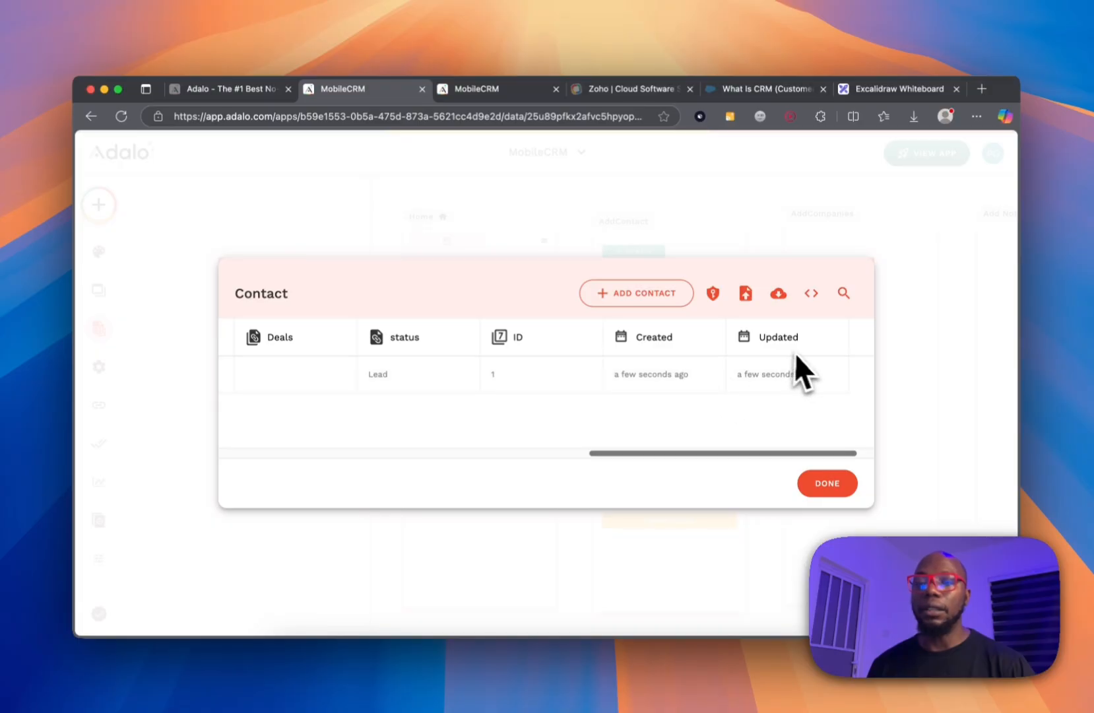
{"action": "left_click", "coordinate": [824, 485]}
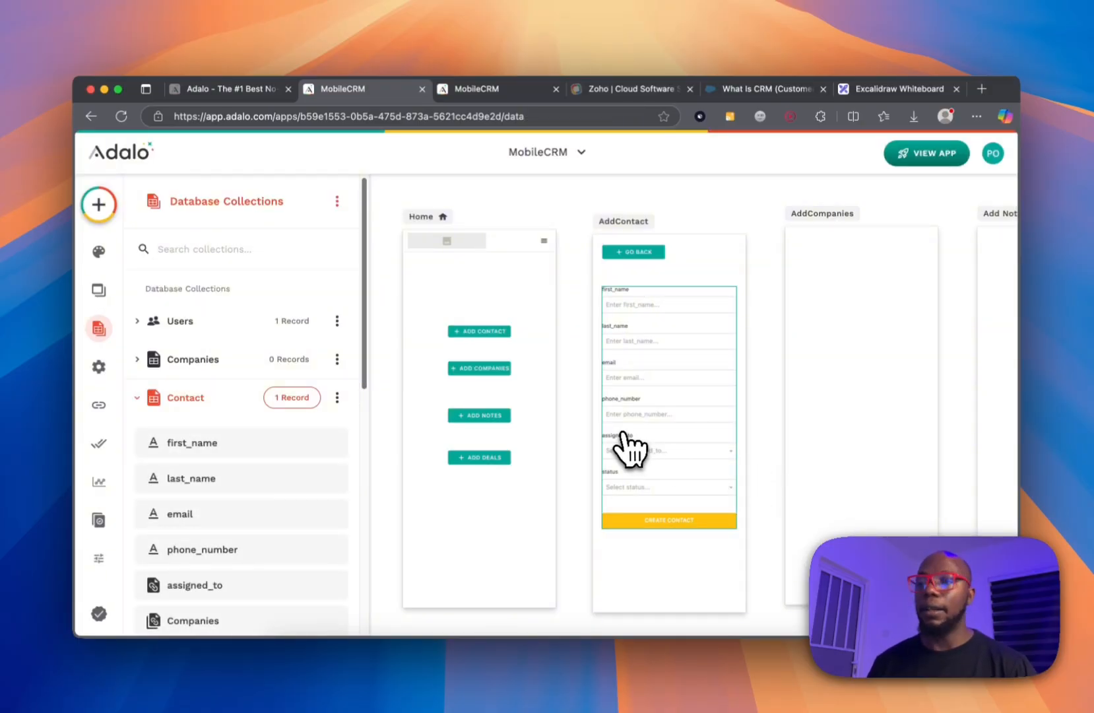
{"action": "left_click", "coordinate": [737, 209]}
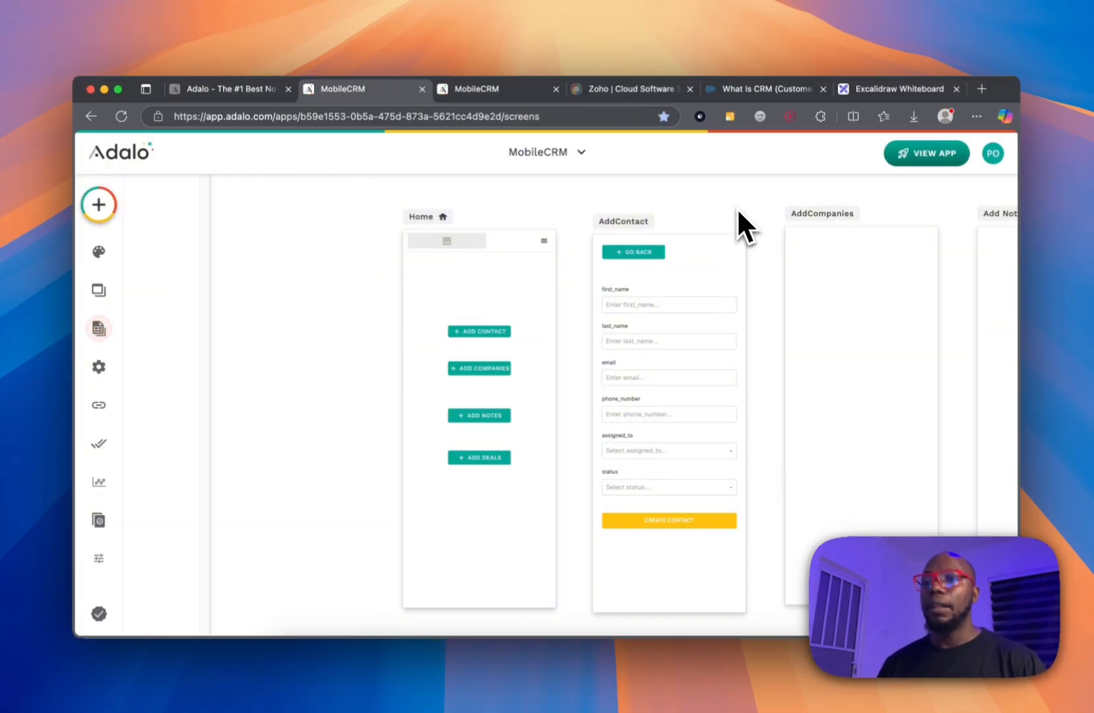
Copy AddContact's GO BACK button onto the AddCompanies screen.
{"action": "left_click", "coordinate": [656, 255]}
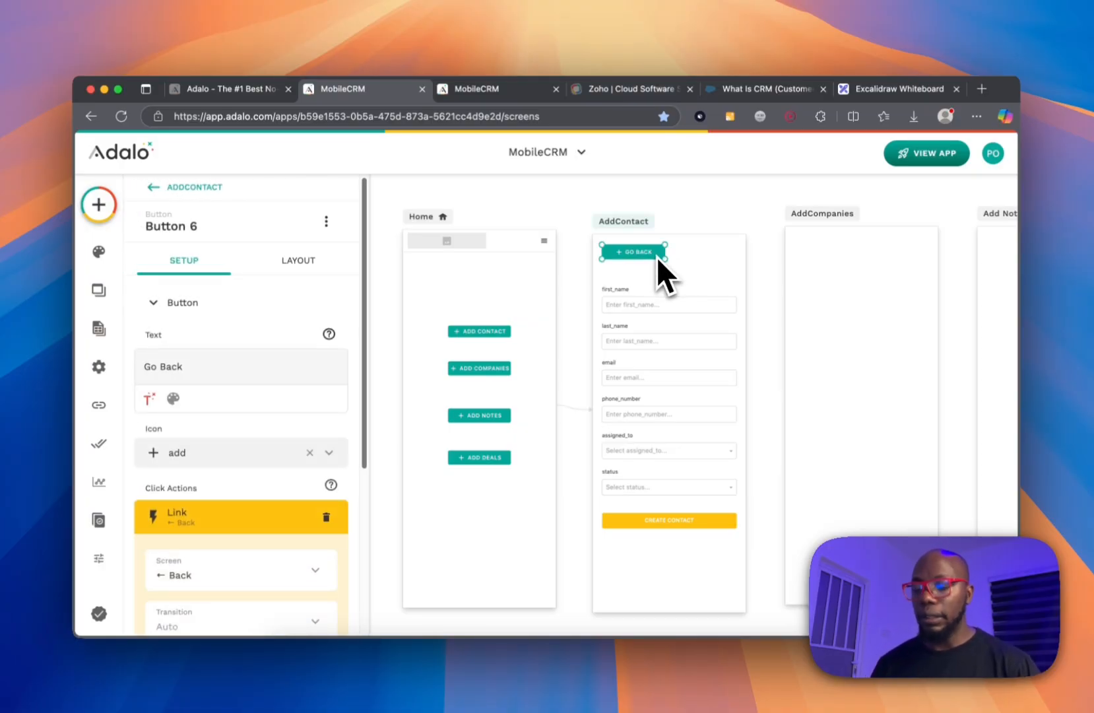
{"action": "key", "text": "super+c"}
{"action": "key", "text": "super+v"}
{"action": "left_click_drag", "start_coordinate": [656, 254], "coordinate": [851, 248]}
{"action": "left_click", "coordinate": [762, 254]}
{"action": "scroll", "coordinate": [760, 257], "scroll_direction": "right", "scroll_amount": 5}
Paste copies of the GO BACK button onto the Add Notes and AddDeals screens.
{"action": "left_click", "coordinate": [568, 249]}
{"action": "key", "text": "super+c"}
{"action": "key", "text": "super+v"}
{"action": "left_click_drag", "start_coordinate": [568, 249], "coordinate": [950, 253]}
{"action": "key", "text": "super+v"}
{"action": "left_click", "coordinate": [805, 207]}
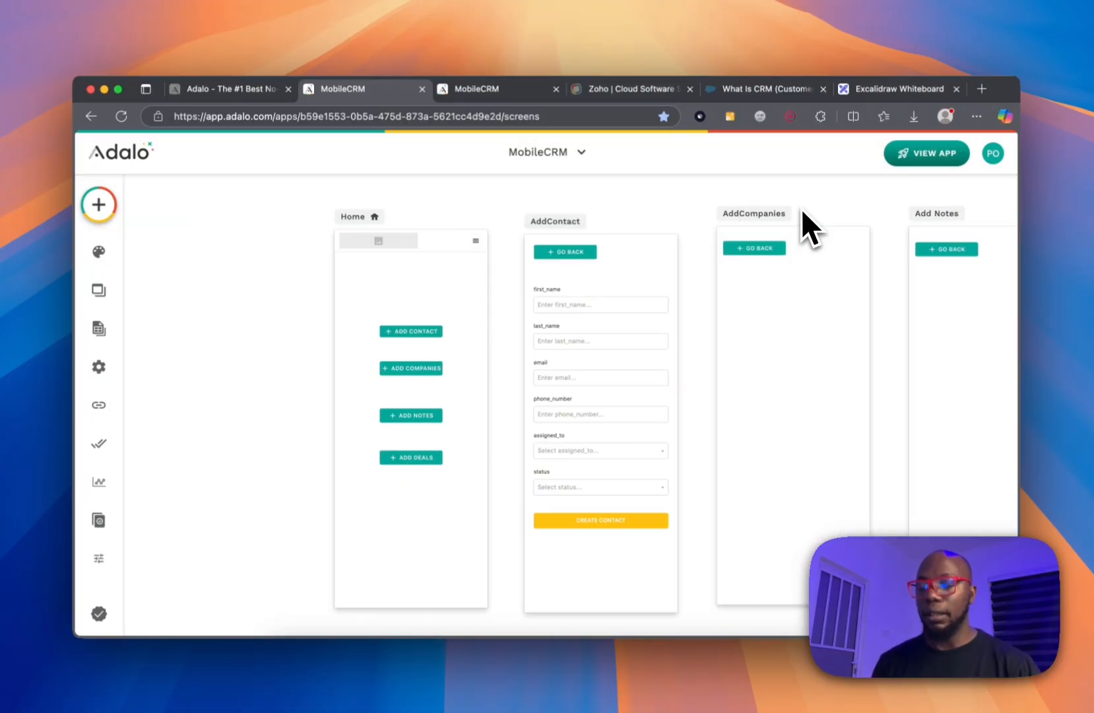
{"action": "scroll", "coordinate": [801, 208], "scroll_direction": "right", "scroll_amount": 3}
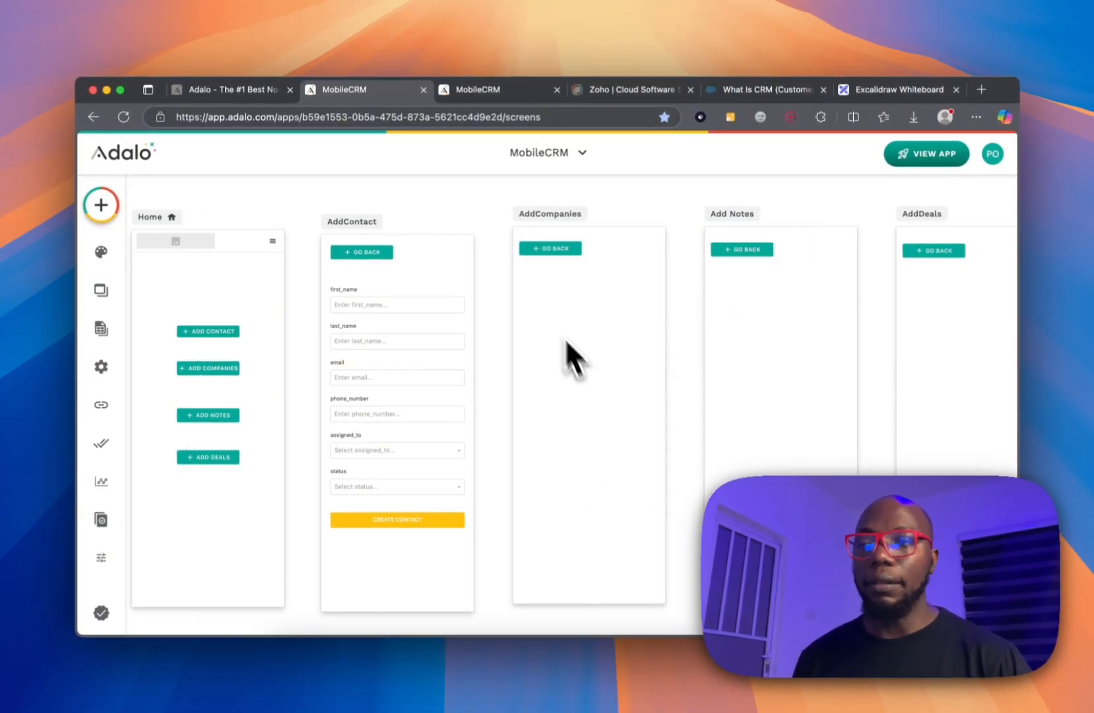
Place a Form on AddCompanies that creates records in the Companies collection.
{"action": "left_click", "coordinate": [100, 207]}
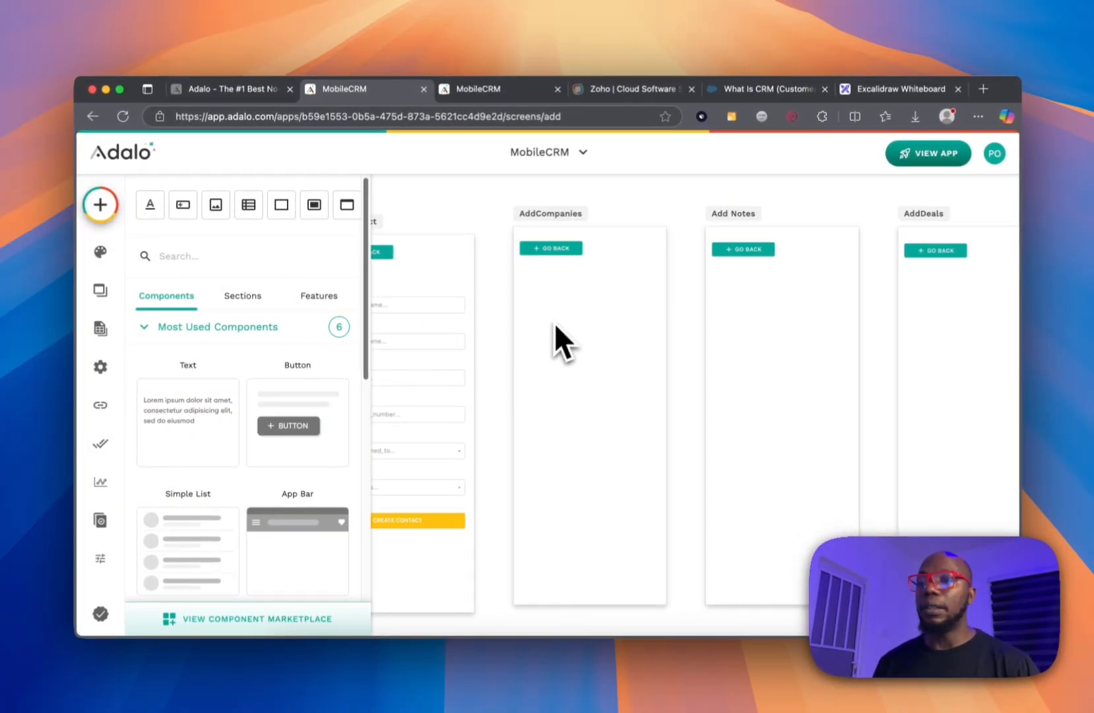
{"action": "type", "text": "form"}
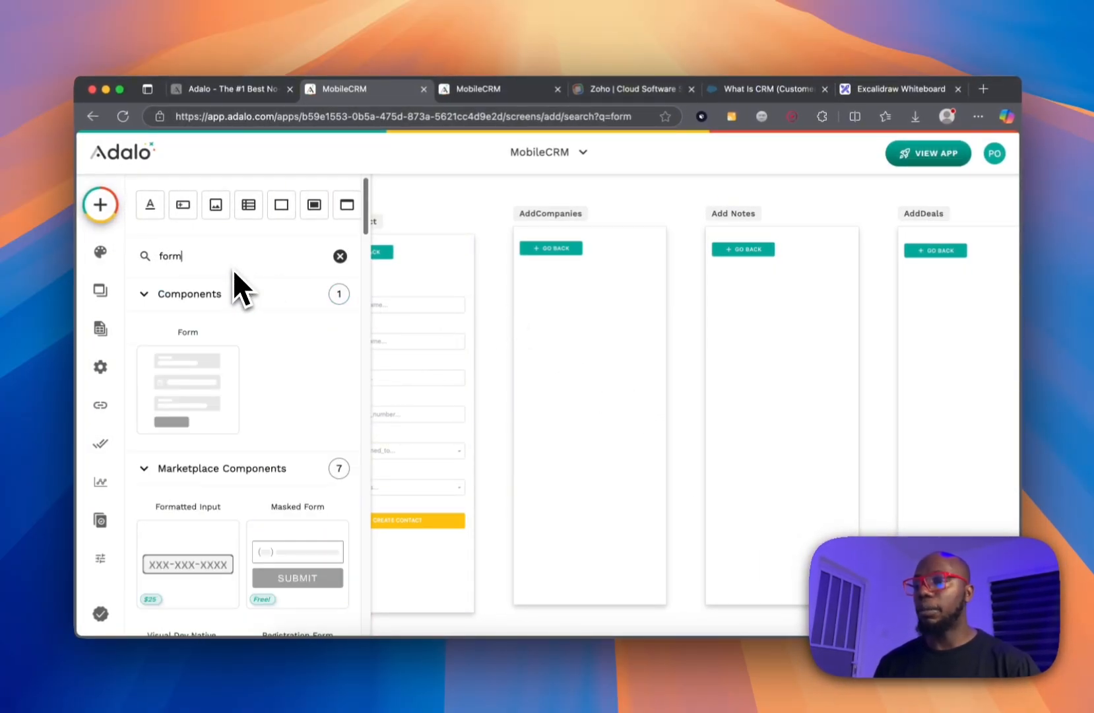
{"action": "left_click_drag", "start_coordinate": [210, 389], "coordinate": [587, 373]}
{"action": "left_click", "coordinate": [205, 352]}
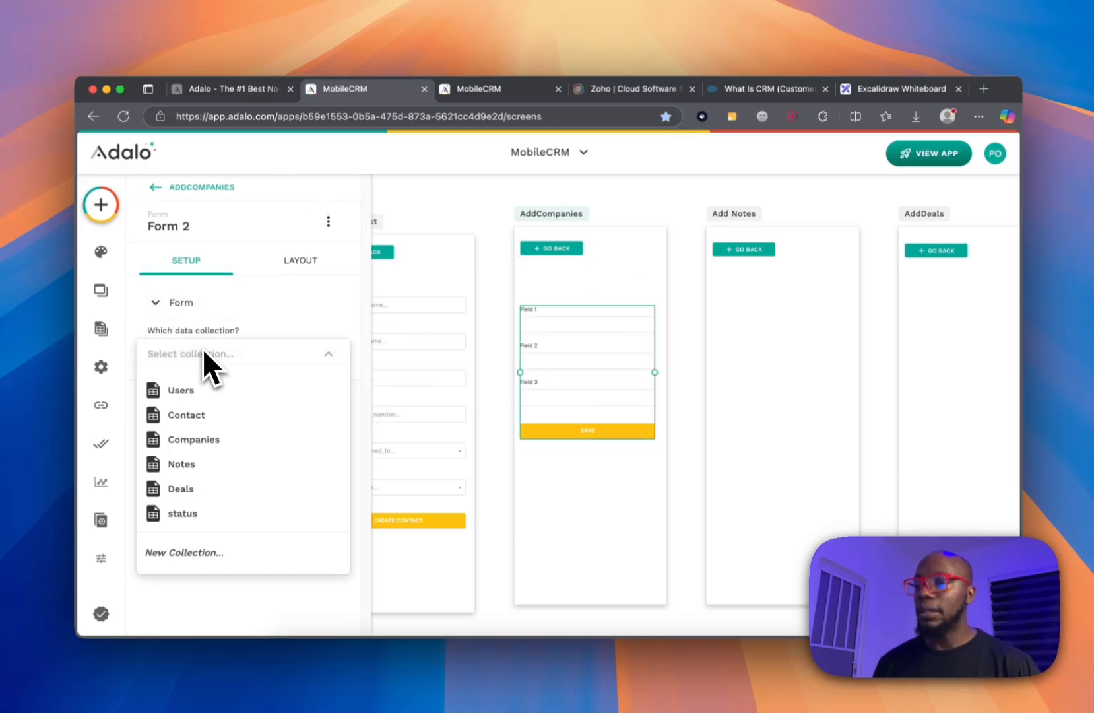
{"action": "left_click", "coordinate": [210, 449]}
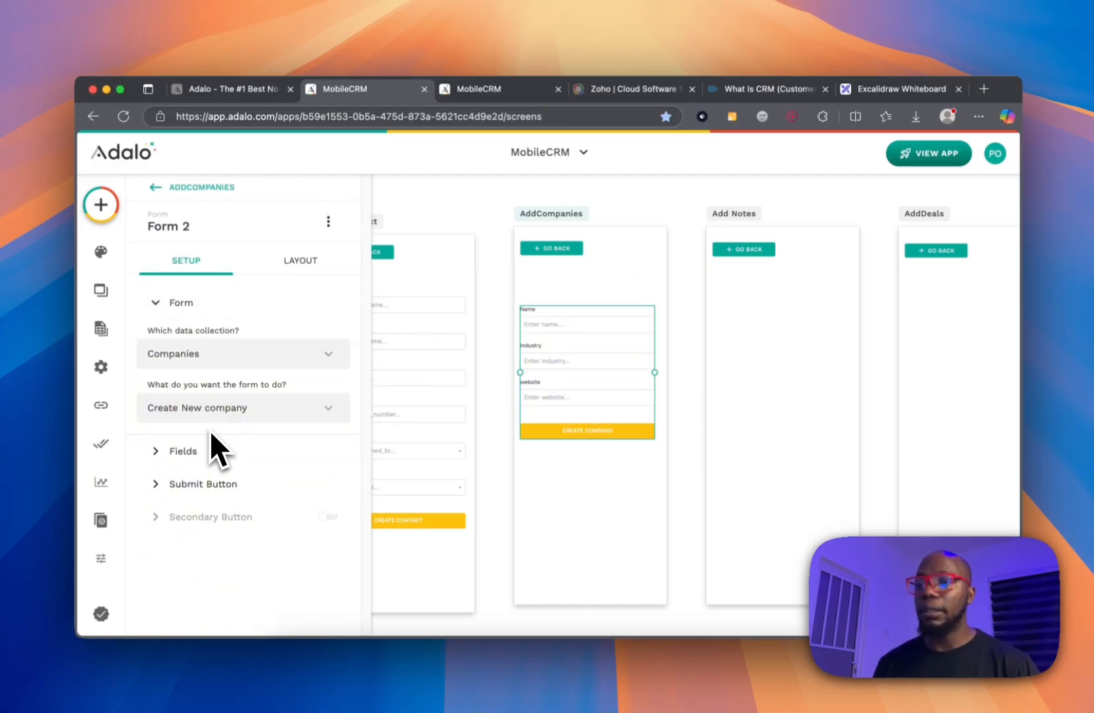
Place a Form on Add Notes linked to the Notes collection.
{"action": "left_click", "coordinate": [100, 205]}
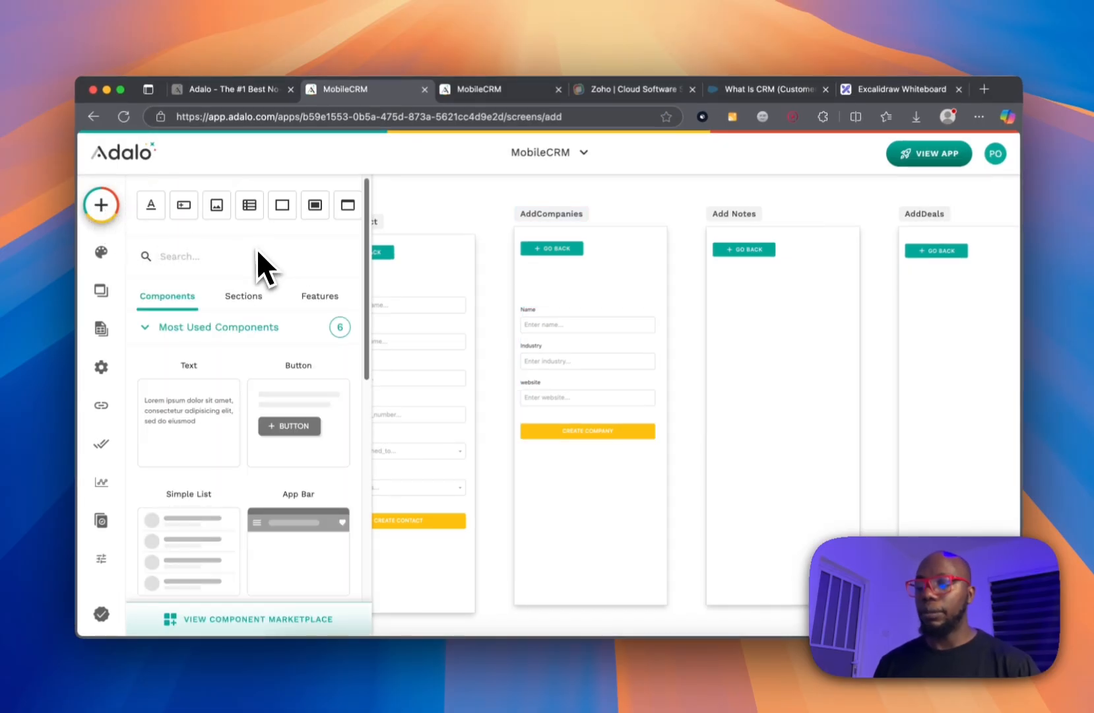
{"action": "type", "text": "form"}
{"action": "left_click_drag", "start_coordinate": [232, 350], "coordinate": [779, 376]}
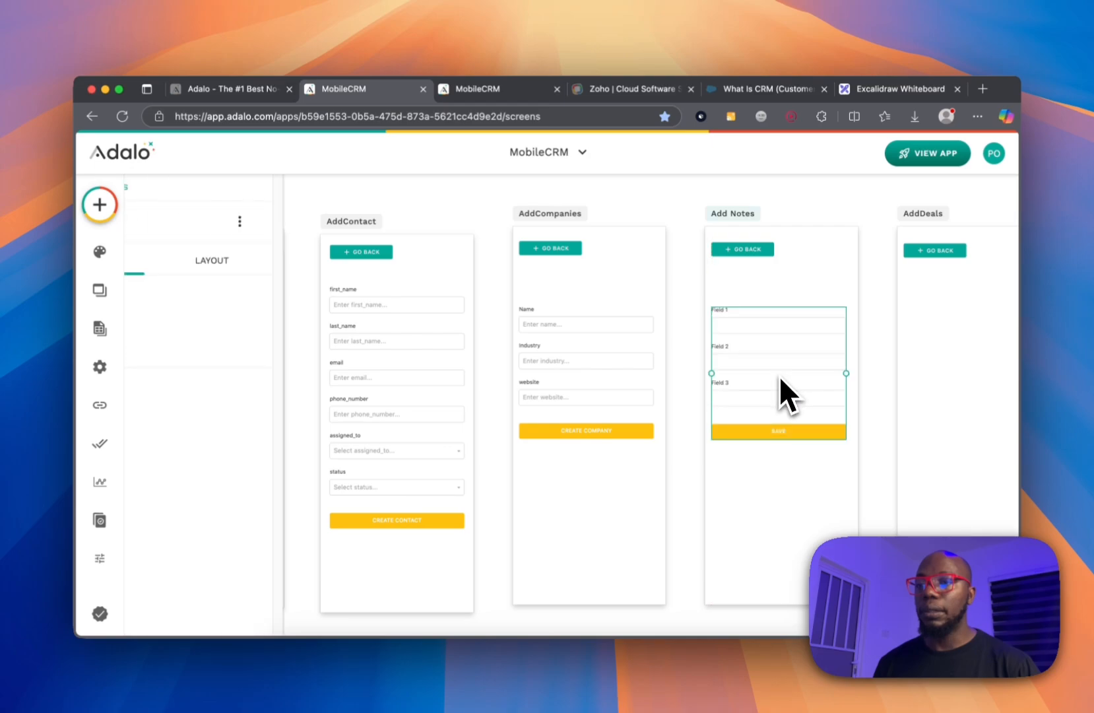
{"action": "left_click", "coordinate": [223, 361]}
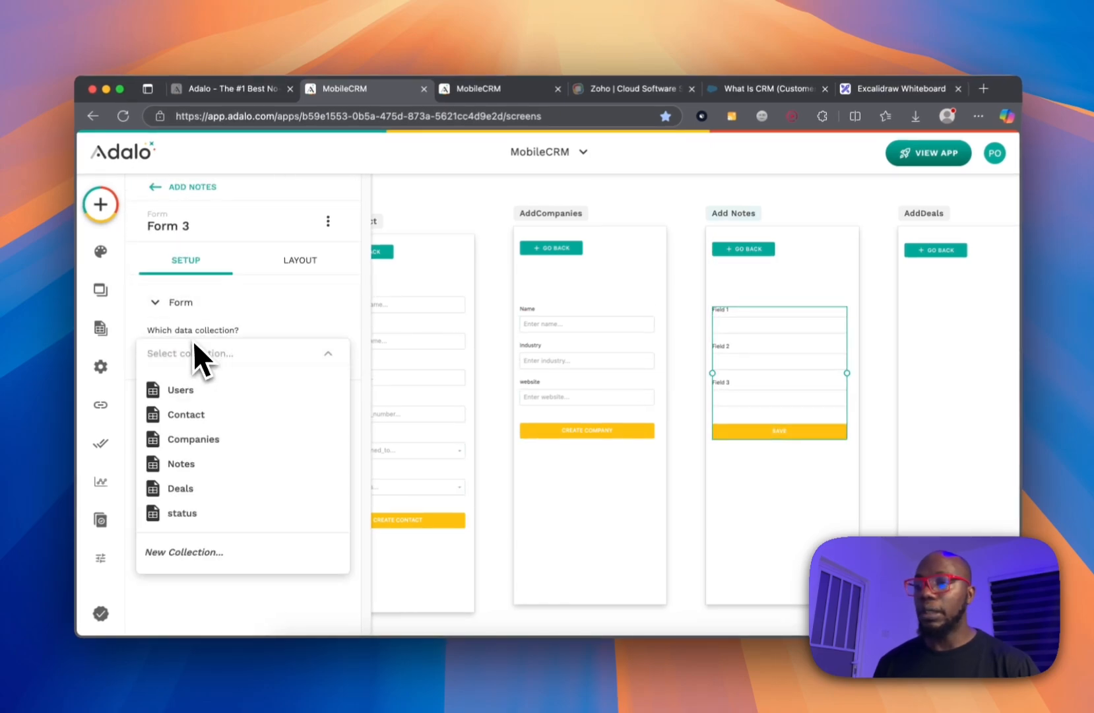
{"action": "left_click", "coordinate": [208, 468]}
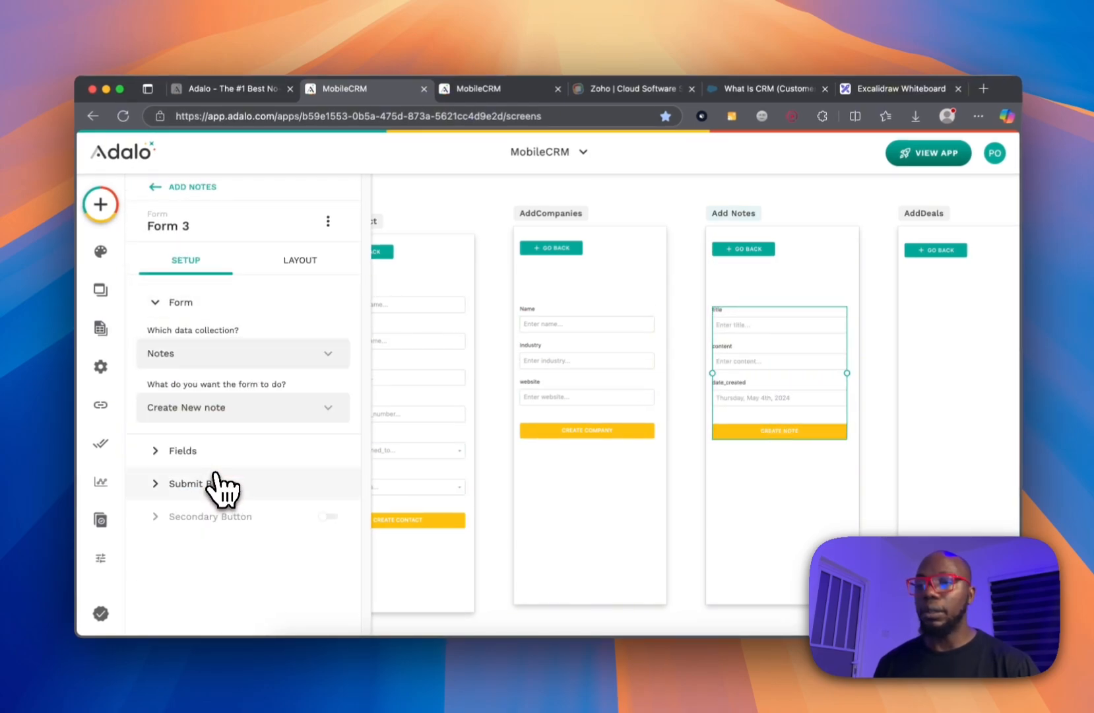
{"action": "left_click", "coordinate": [686, 306]}
{"action": "scroll", "coordinate": [686, 306], "scroll_direction": "right", "scroll_amount": 5}
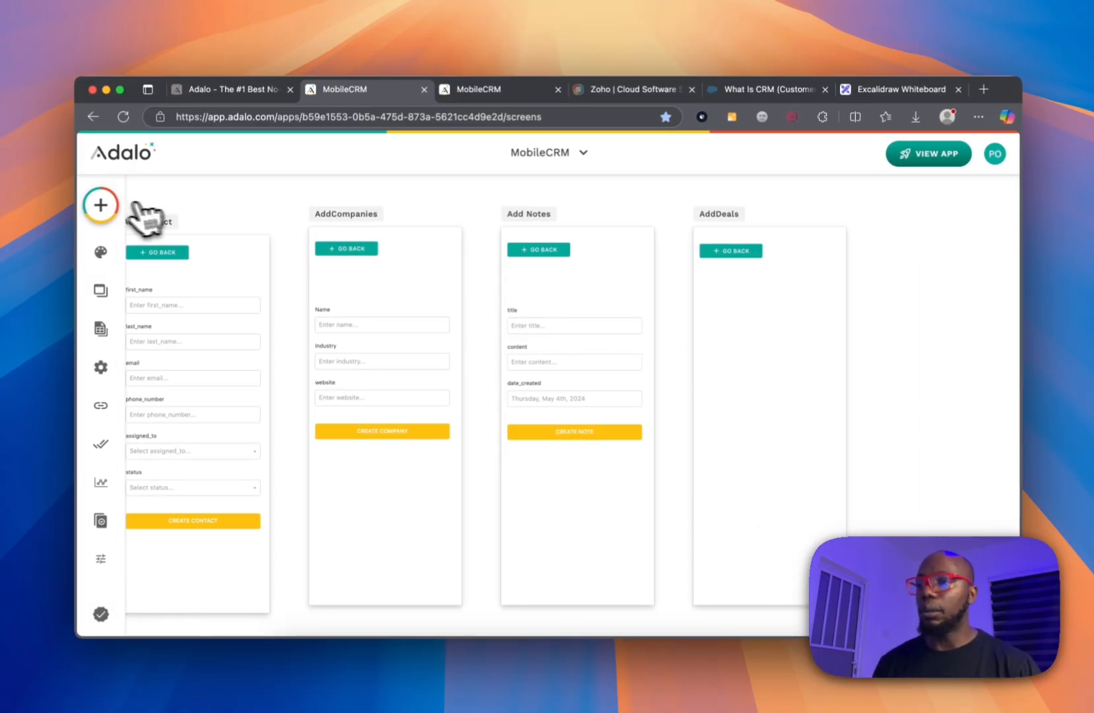
Place a Form on AddDeals linked to the Deals collection.
{"action": "left_click", "coordinate": [100, 204]}
{"action": "type", "text": "form"}
{"action": "left_click_drag", "start_coordinate": [210, 378], "coordinate": [767, 377]}
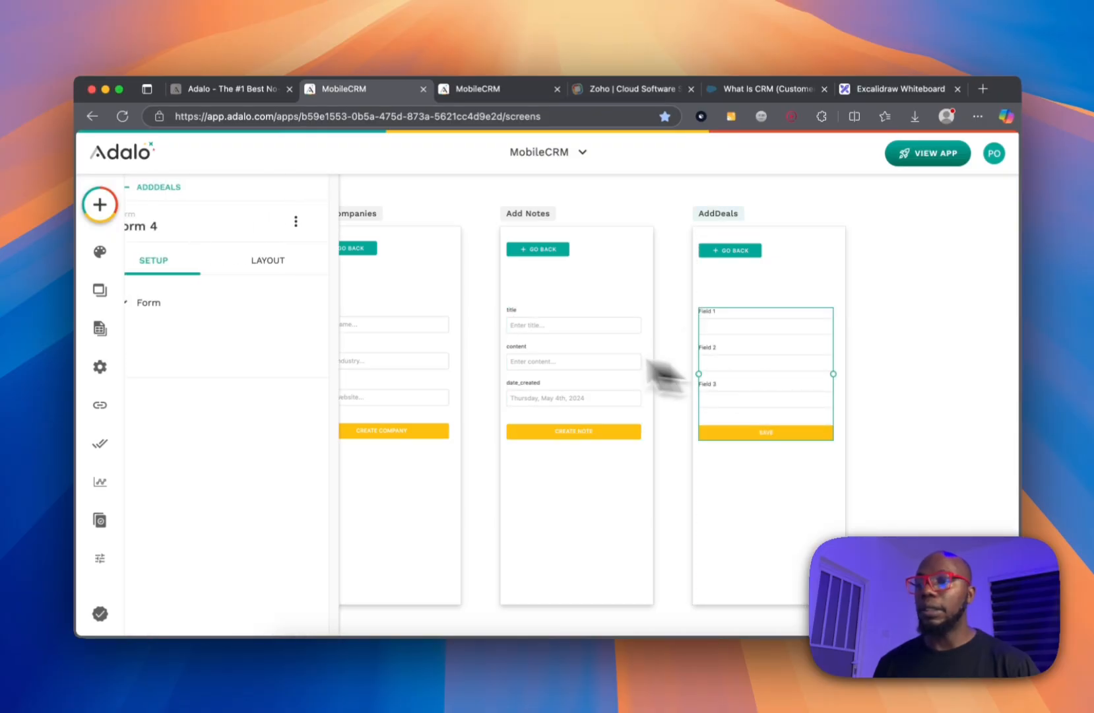
{"action": "left_click", "coordinate": [253, 356]}
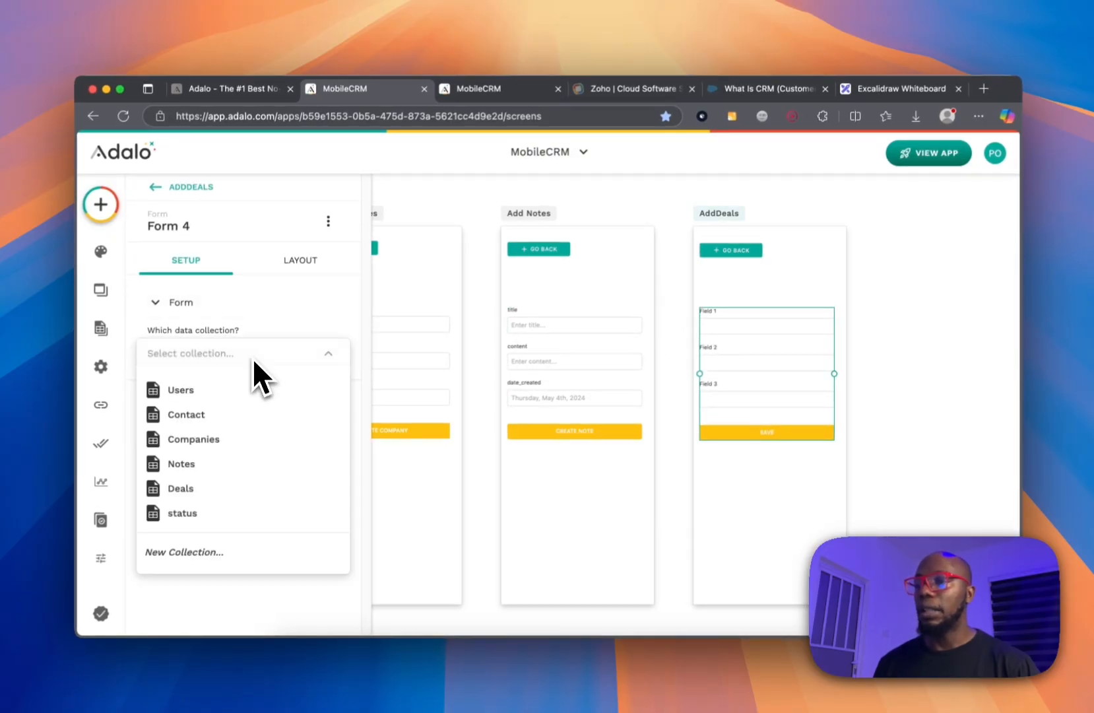
{"action": "left_click", "coordinate": [228, 492]}
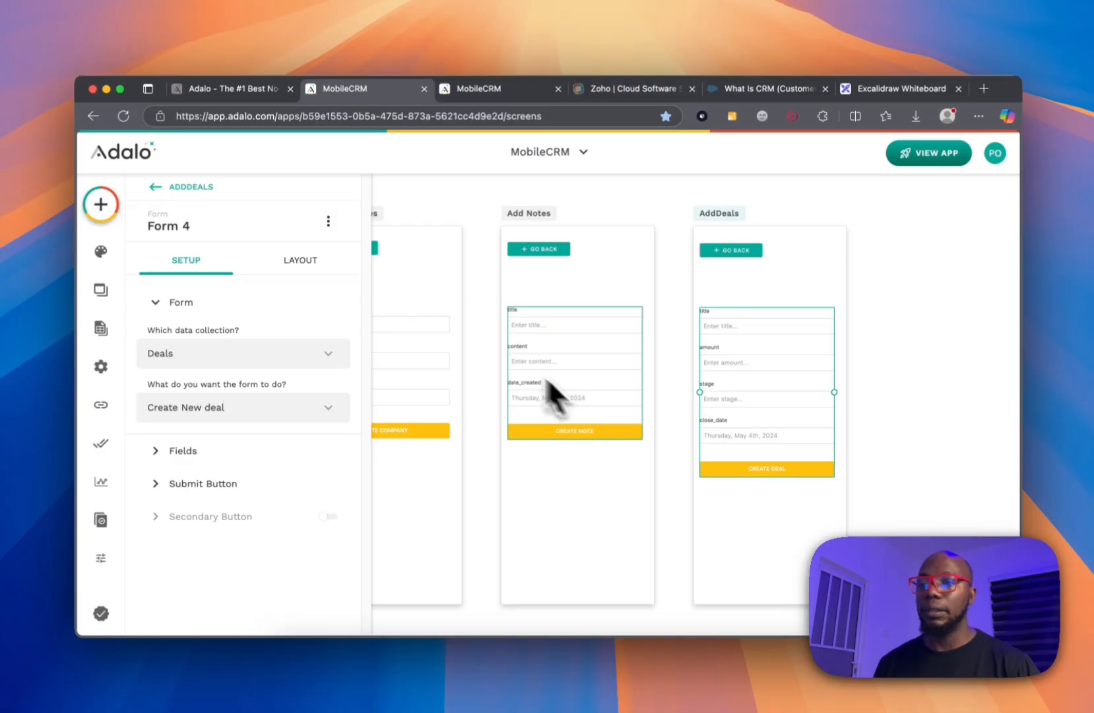
{"action": "left_click", "coordinate": [484, 339]}
{"action": "scroll", "coordinate": [485, 339], "scroll_direction": "left", "scroll_amount": 5}
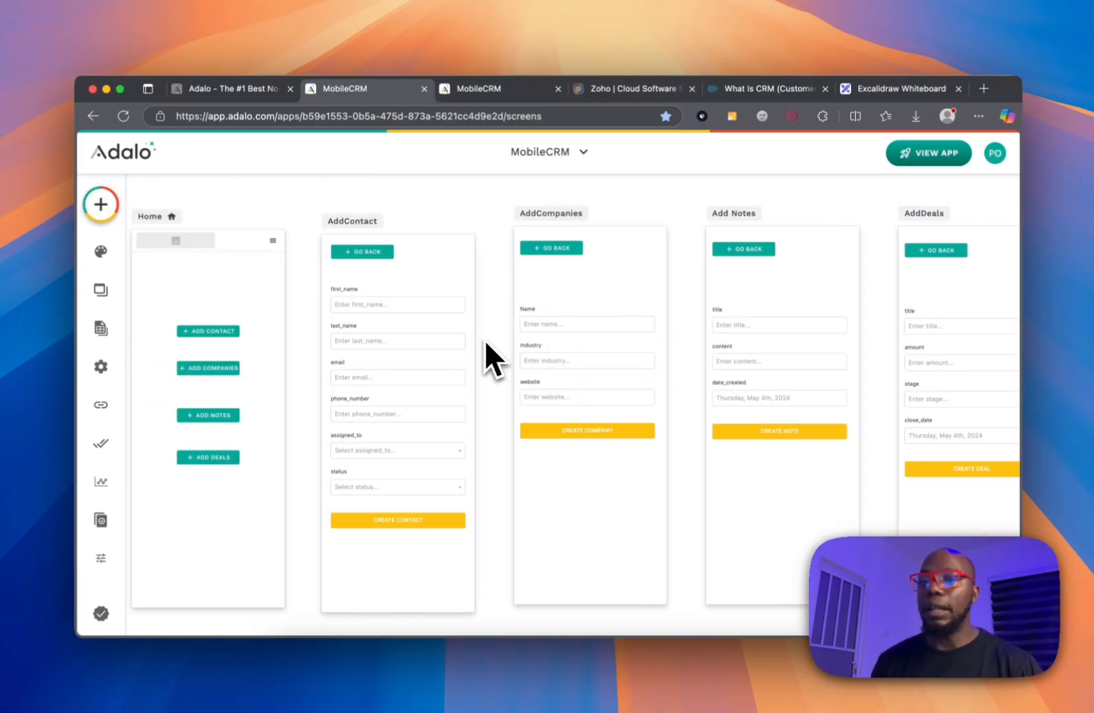
Add a visible Contacts field to the company form.
{"action": "left_click", "coordinate": [574, 357]}
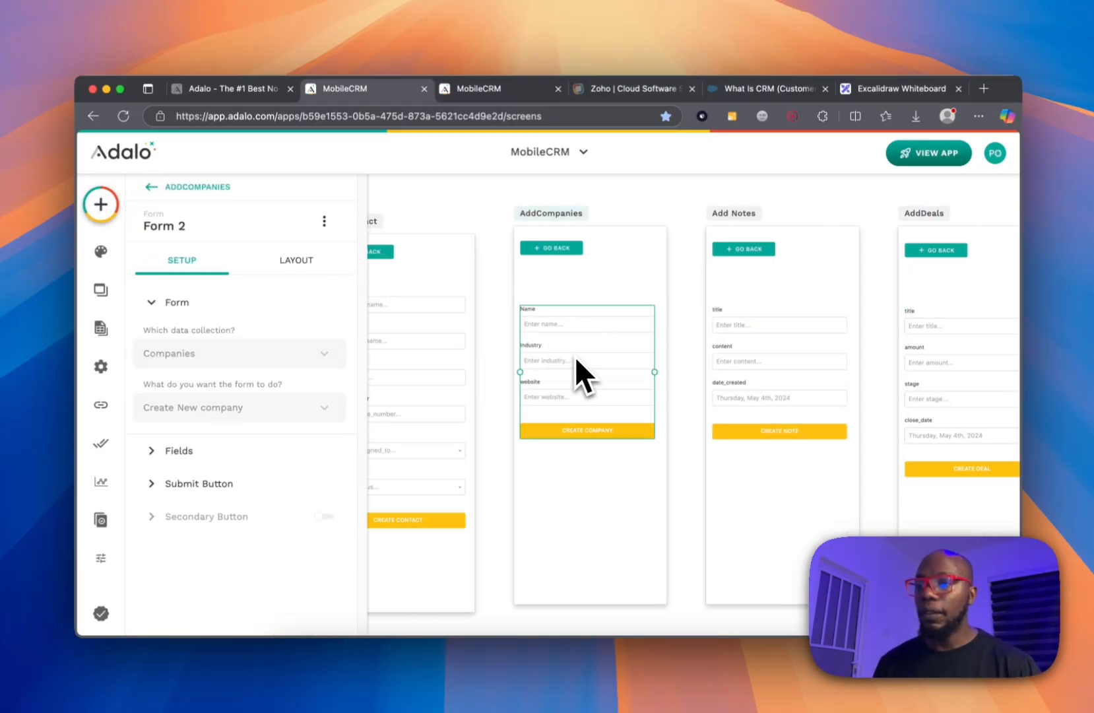
{"action": "left_click", "coordinate": [189, 458]}
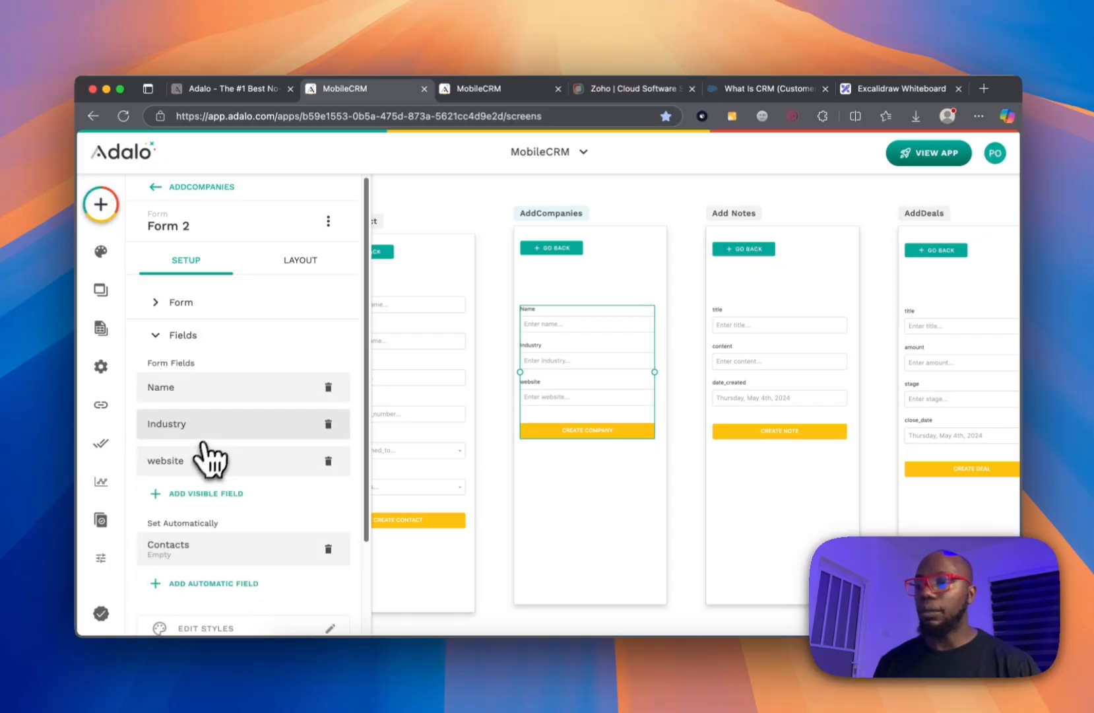
{"action": "scroll", "coordinate": [212, 448], "scroll_direction": "down", "scroll_amount": 3}
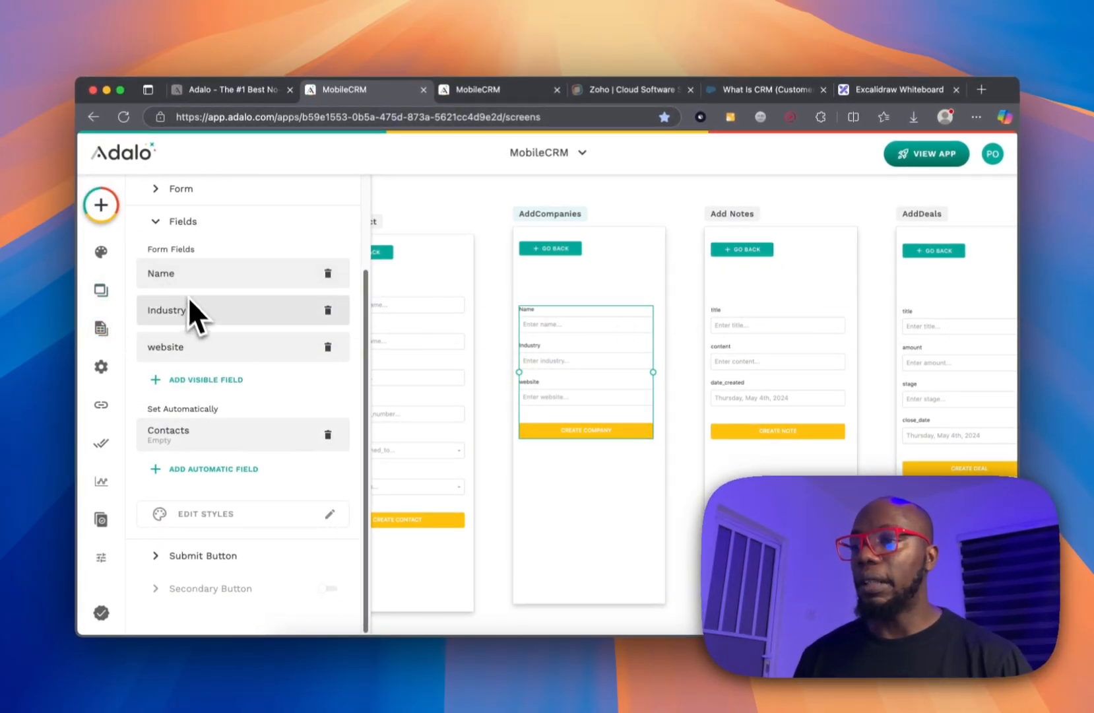
{"action": "left_click", "coordinate": [205, 379]}
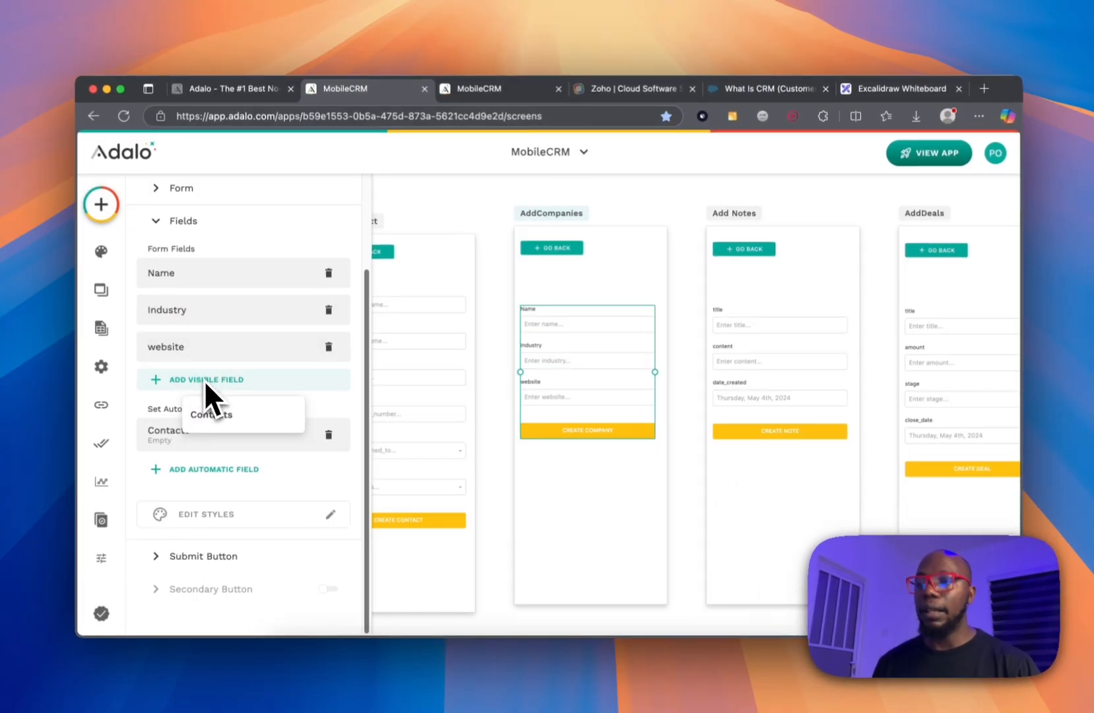
{"action": "left_click", "coordinate": [223, 415]}
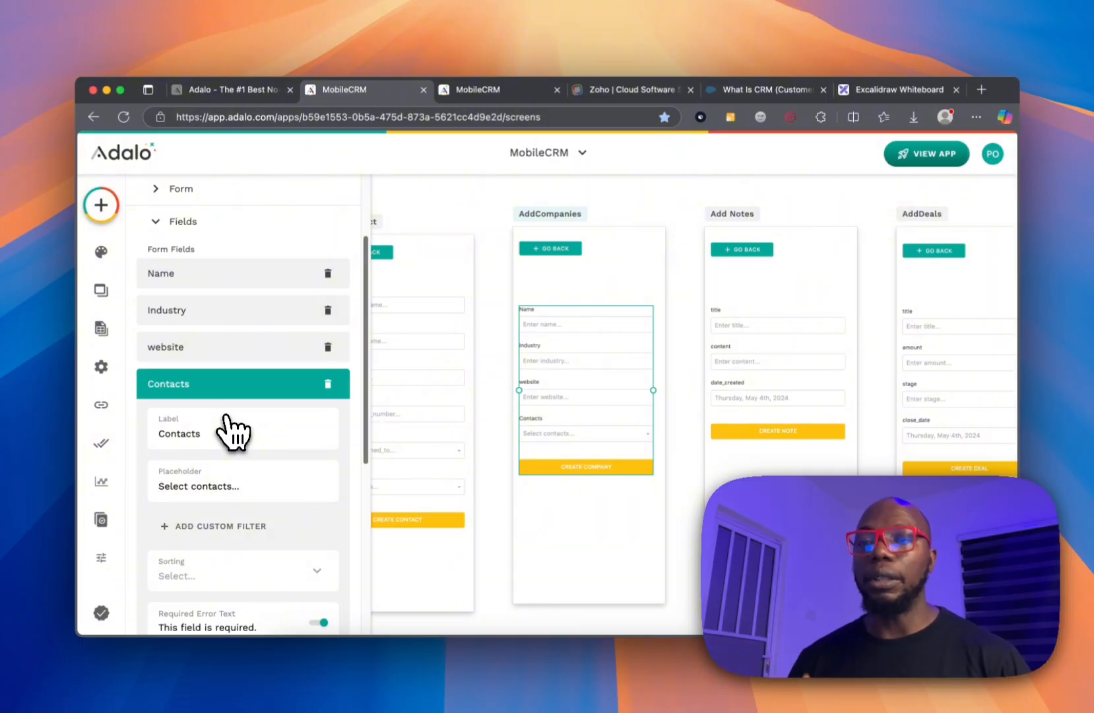
Add a visible Contact field to the note form.
{"action": "left_click", "coordinate": [792, 368]}
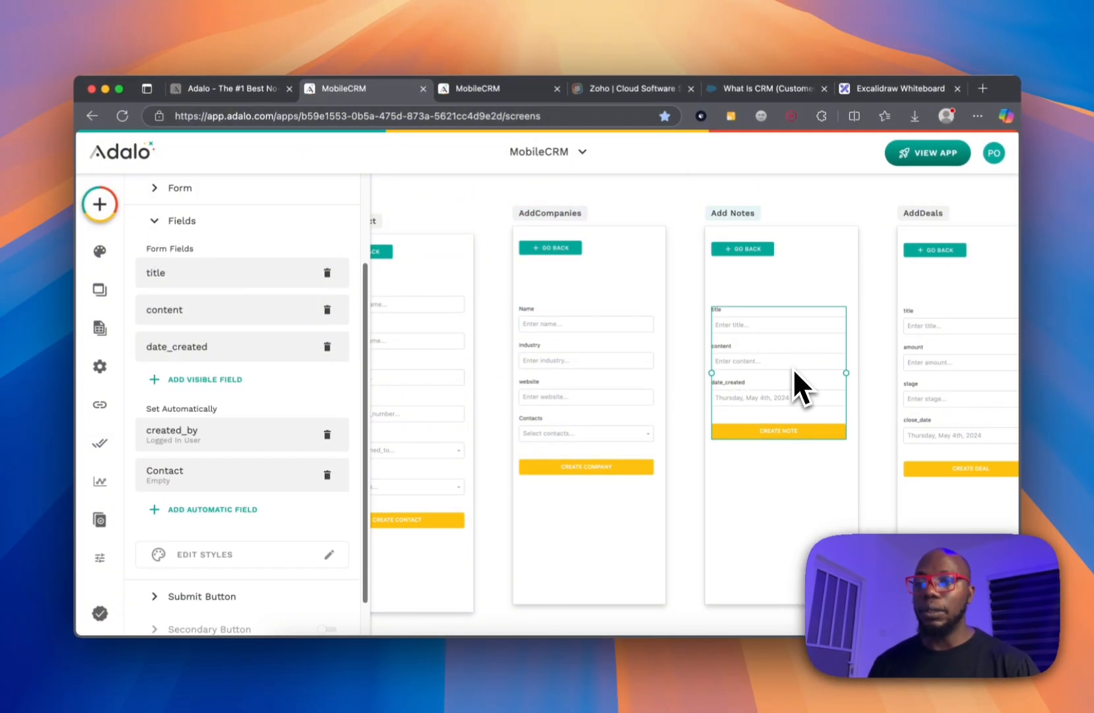
{"action": "scroll", "coordinate": [253, 495], "scroll_direction": "down", "scroll_amount": 1}
{"action": "scroll", "coordinate": [253, 496], "scroll_direction": "down", "scroll_amount": 1}
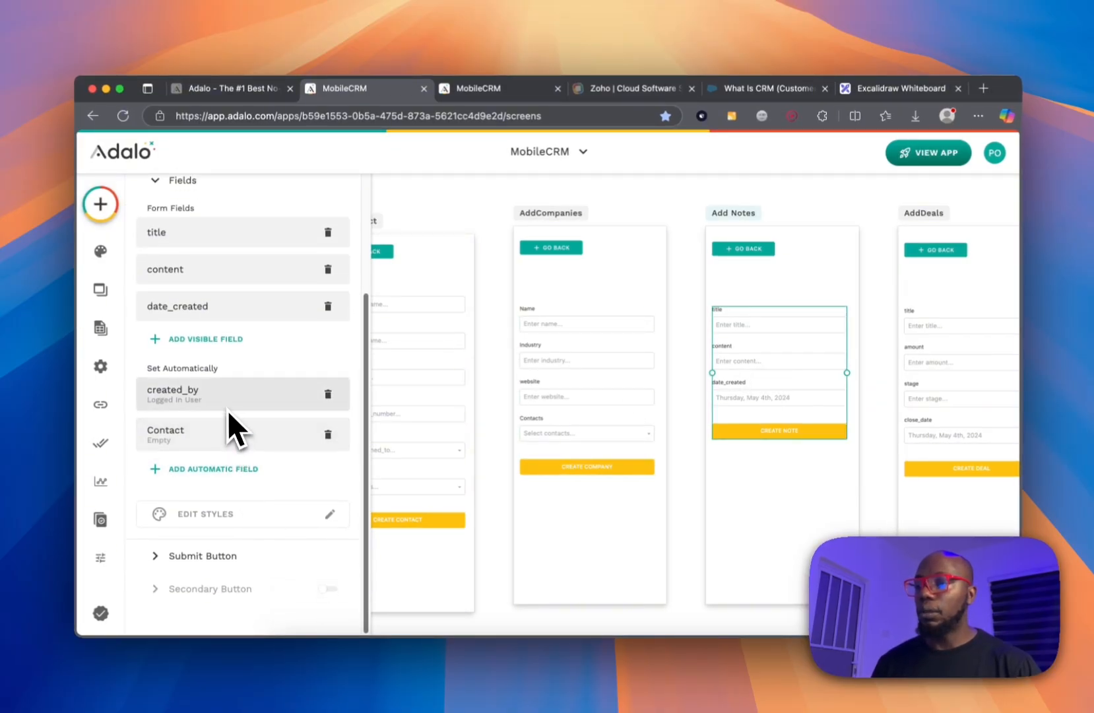
{"action": "left_click", "coordinate": [224, 337]}
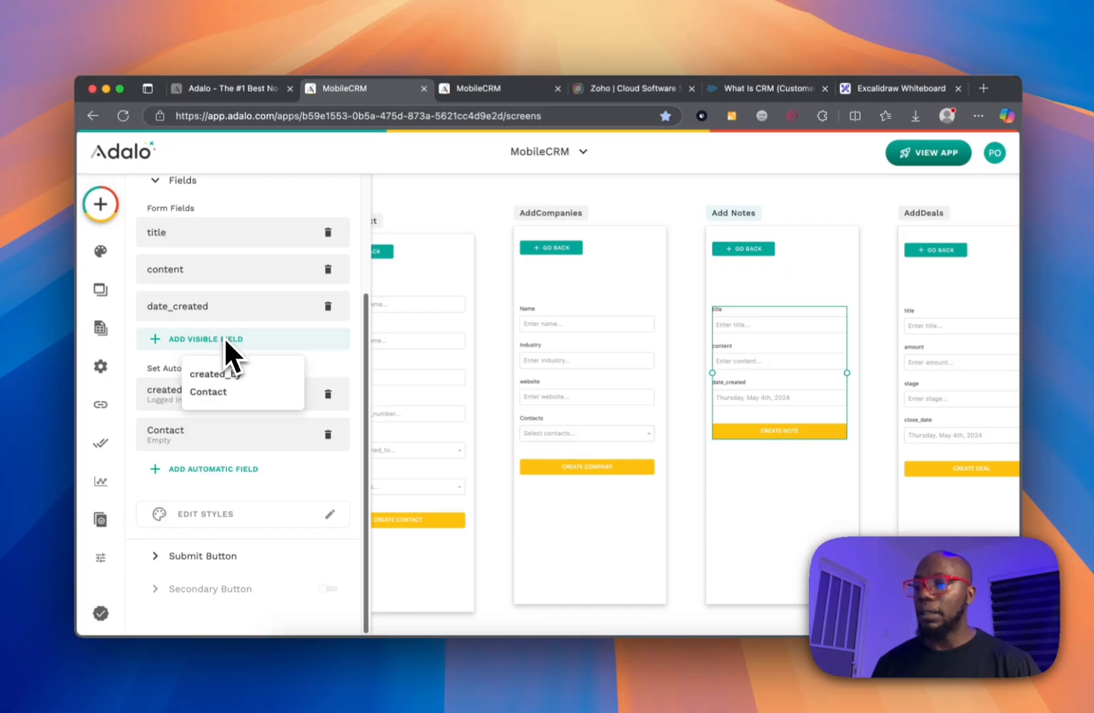
{"action": "left_click", "coordinate": [224, 396]}
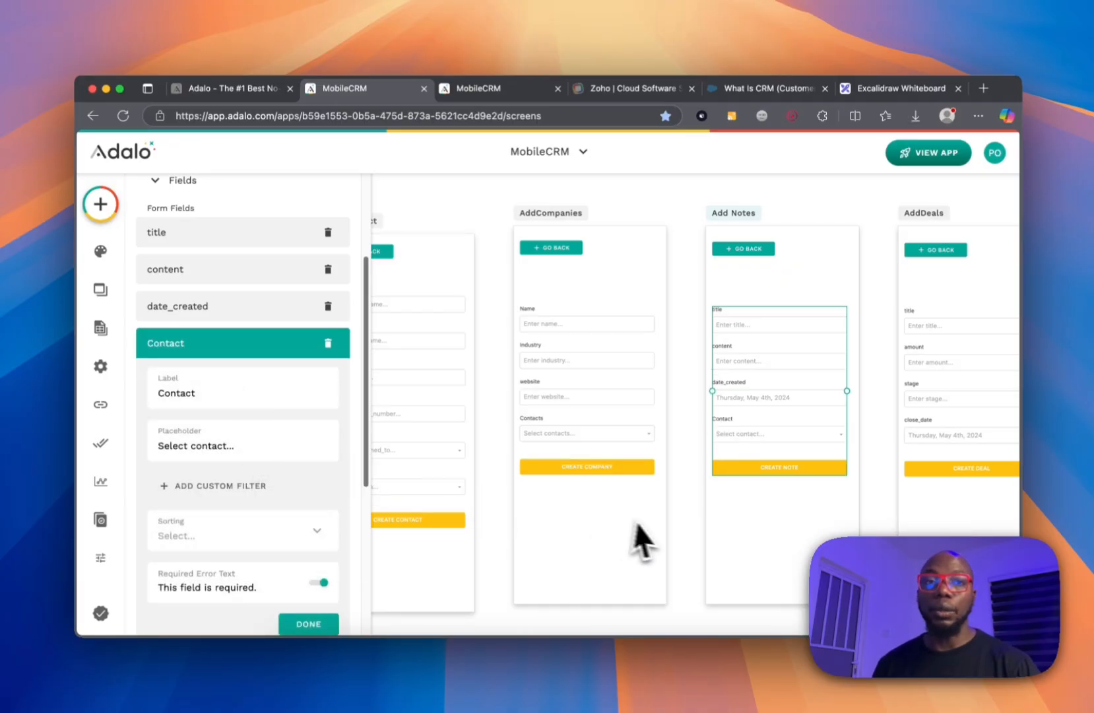
{"action": "left_click", "coordinate": [270, 347]}
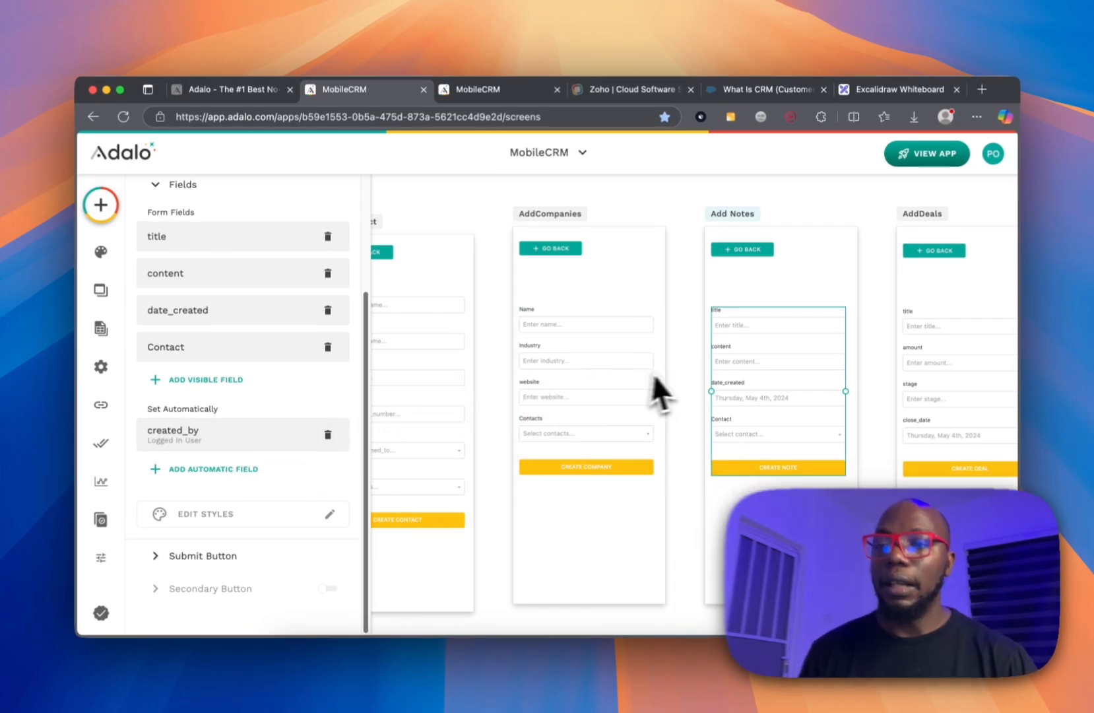
{"action": "left_click", "coordinate": [677, 372]}
{"action": "scroll", "coordinate": [676, 370], "scroll_direction": "right", "scroll_amount": 3}
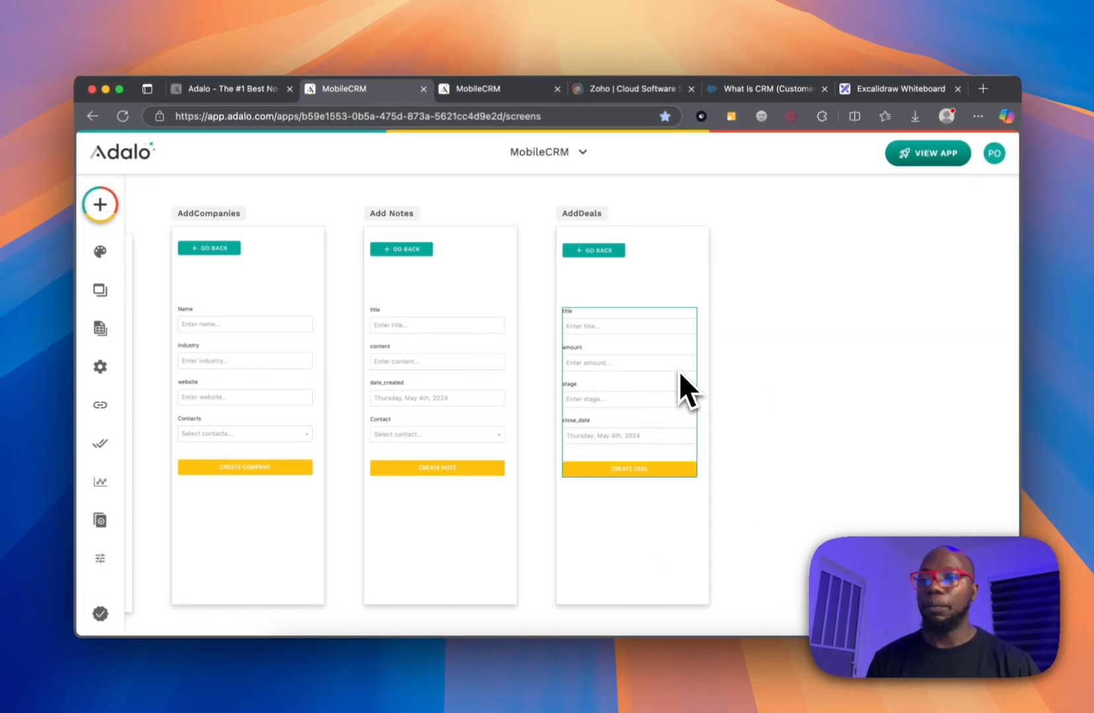
Add visible assigned_to and Contact fields to the deal form.
{"action": "left_click", "coordinate": [664, 378]}
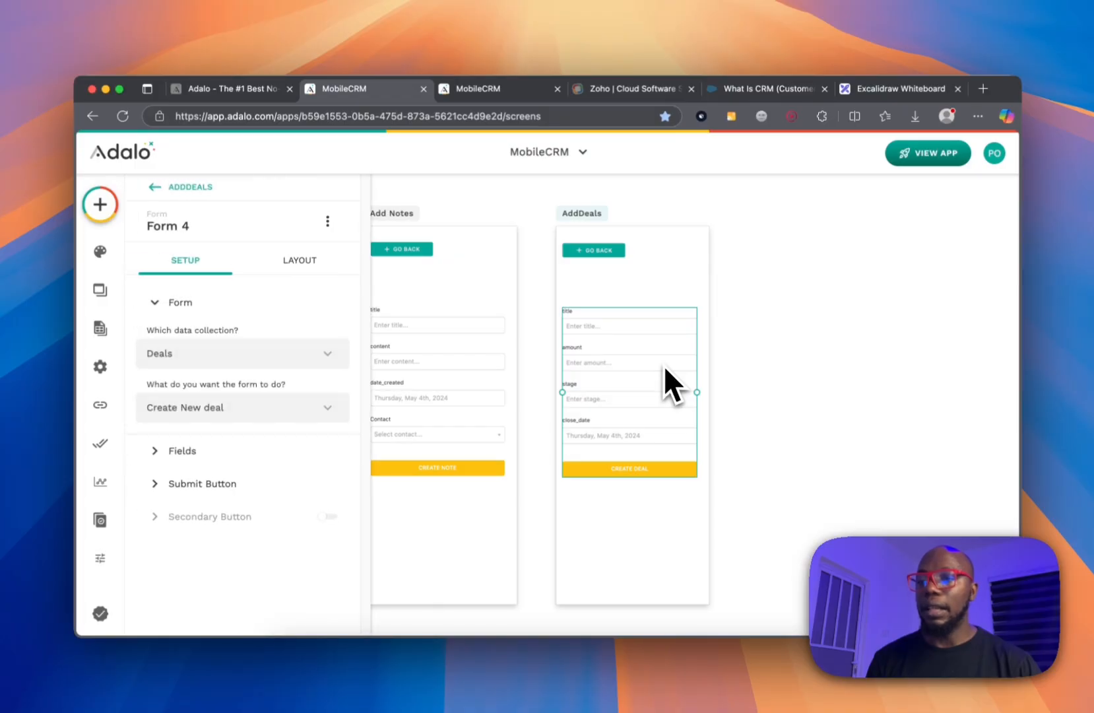
{"action": "left_click", "coordinate": [176, 450]}
{"action": "scroll", "coordinate": [198, 409], "scroll_direction": "down", "scroll_amount": 3}
{"action": "left_click", "coordinate": [208, 367]}
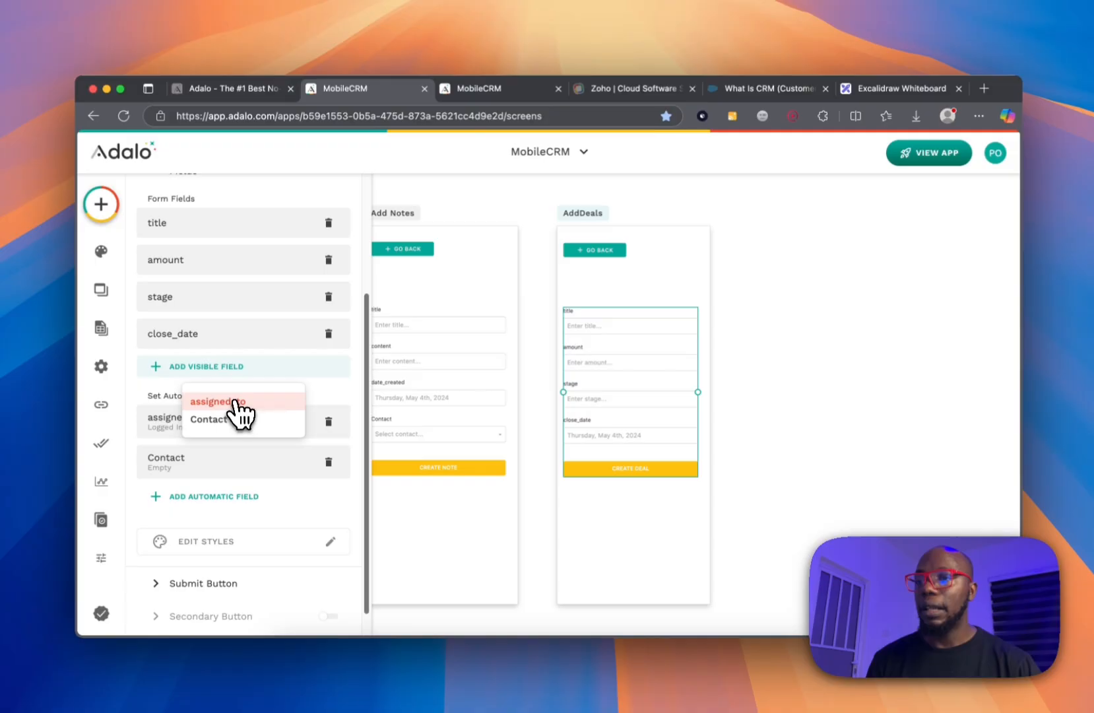
{"action": "left_click", "coordinate": [232, 402]}
{"action": "left_click", "coordinate": [217, 372]}
{"action": "left_click", "coordinate": [213, 394]}
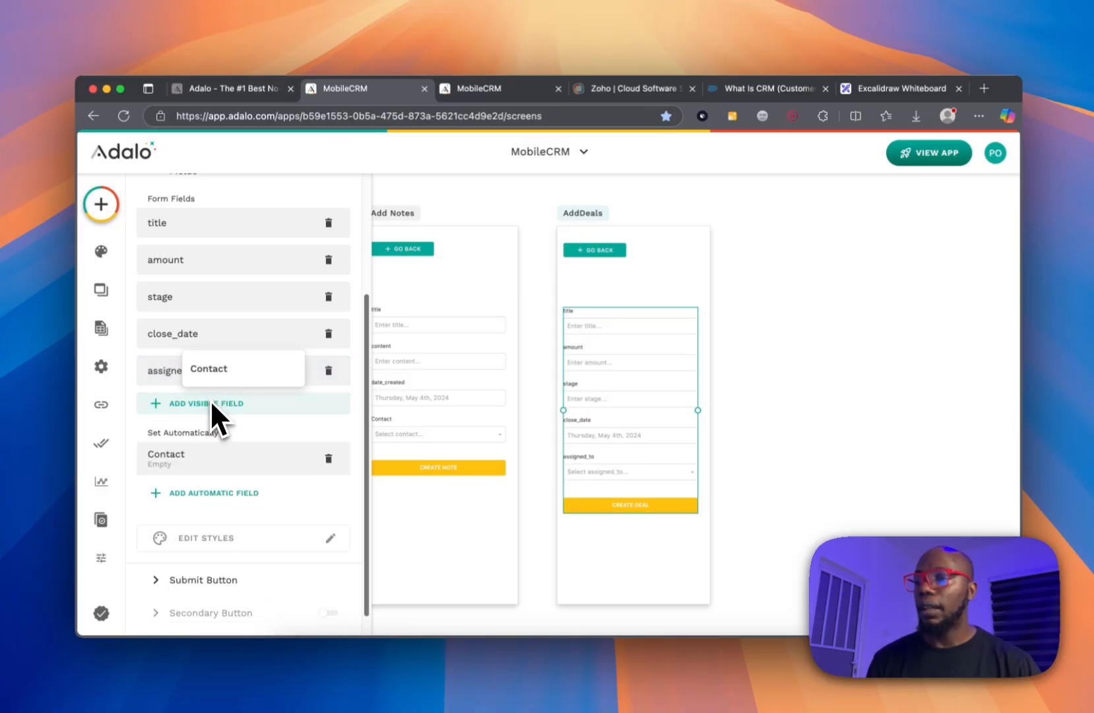
{"action": "left_click", "coordinate": [223, 373]}
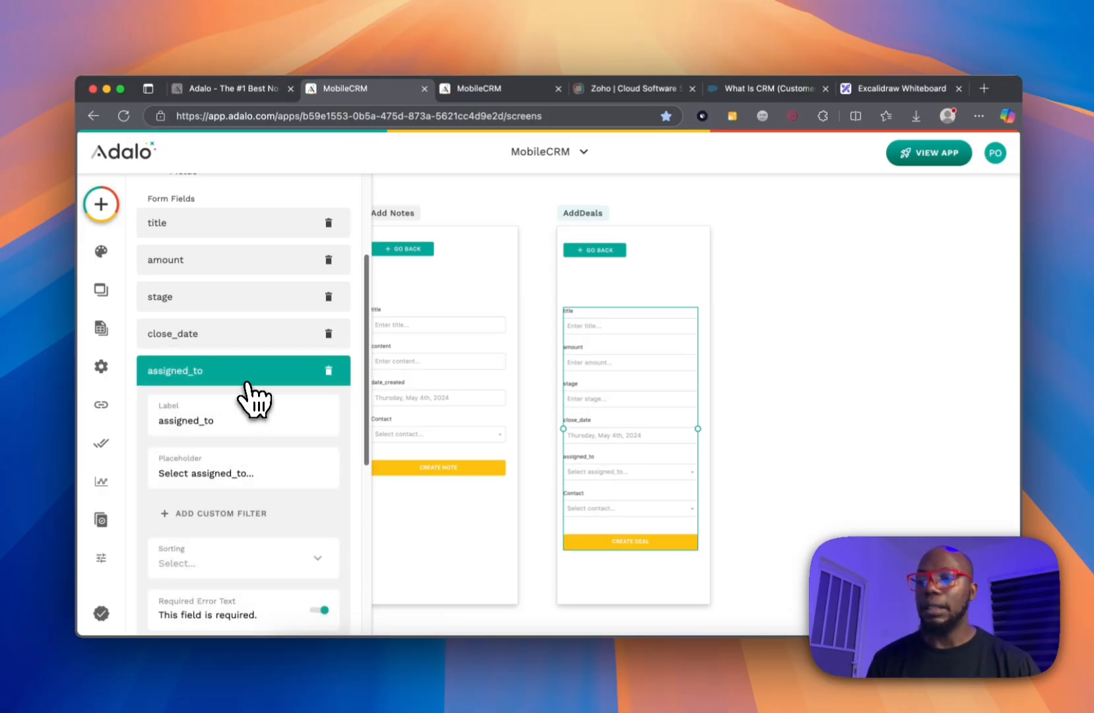
{"action": "left_click", "coordinate": [267, 373]}
{"action": "left_click", "coordinate": [752, 338]}
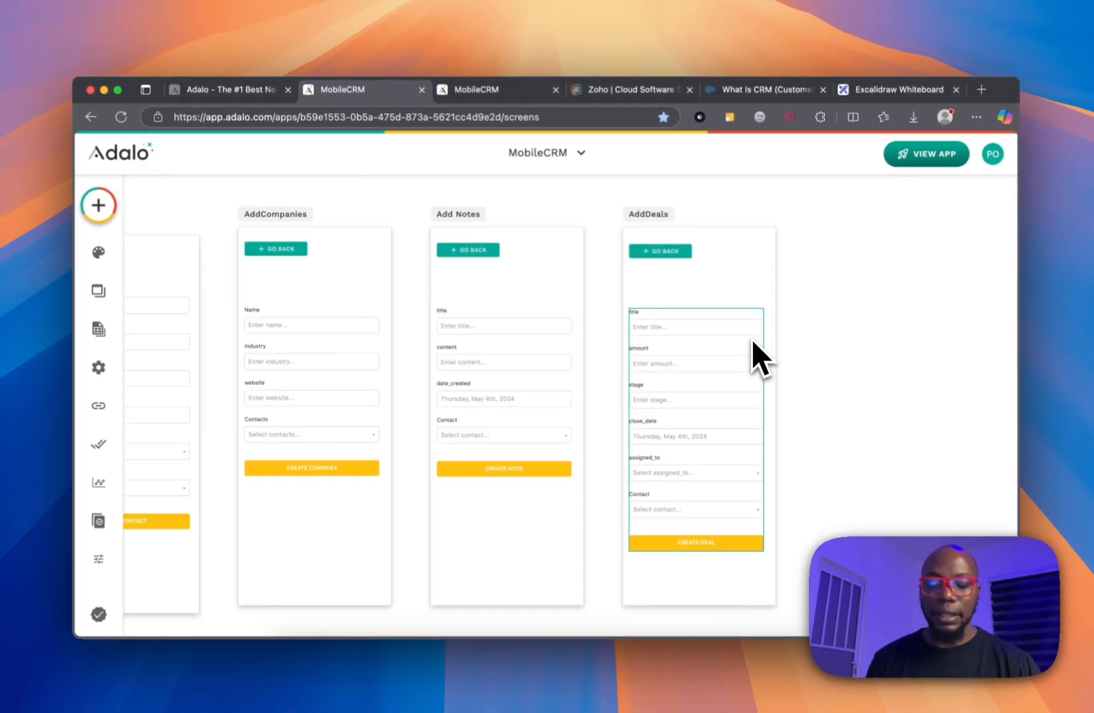
{"action": "scroll", "coordinate": [752, 339], "scroll_direction": "left", "scroll_amount": 4}
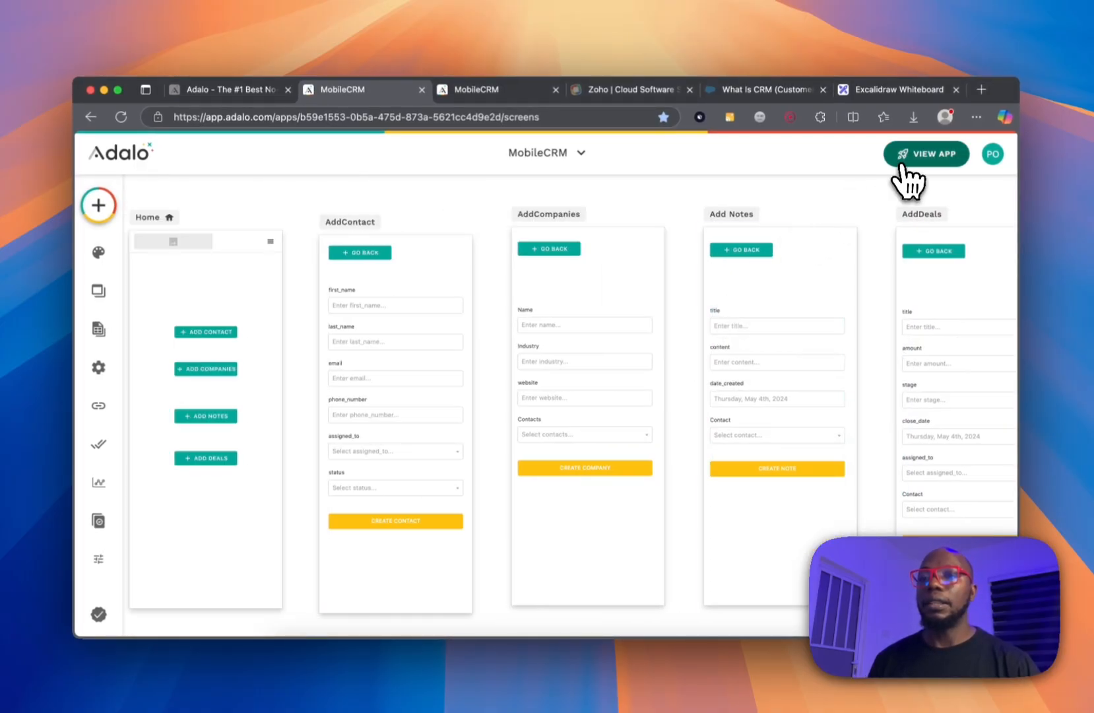
Launch the MobileCRM staging preview, close the duplicate tab, and return to the editor.
{"action": "left_click", "coordinate": [902, 163]}
{"action": "left_click", "coordinate": [965, 199]}
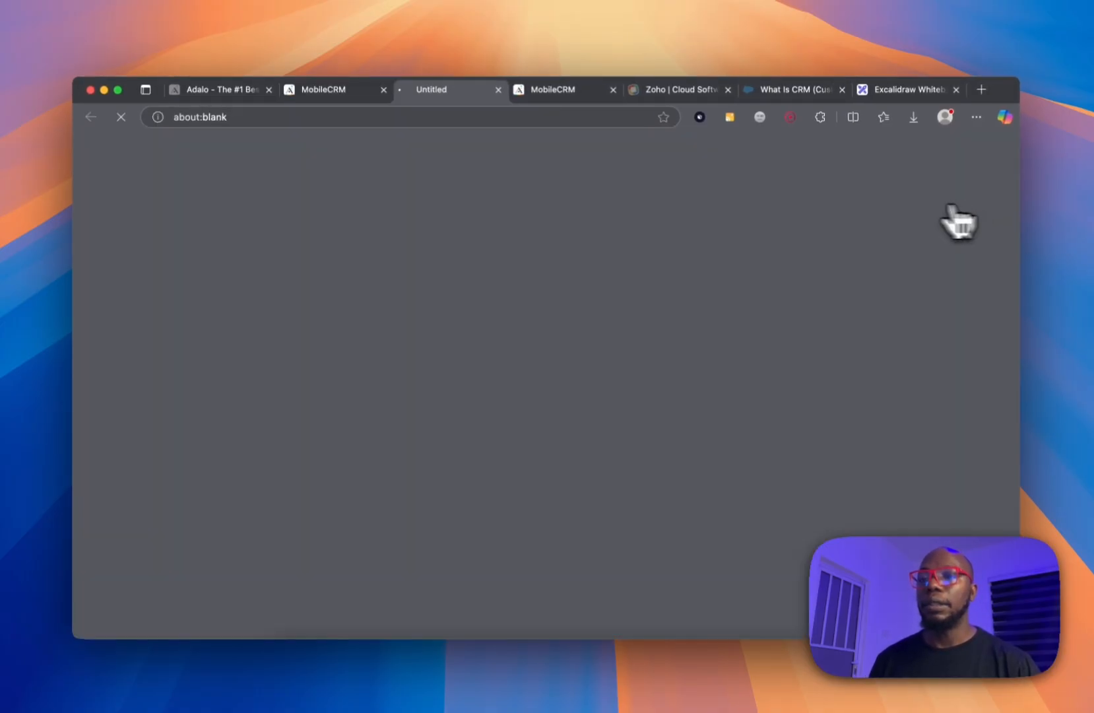
{"action": "left_click", "coordinate": [613, 91]}
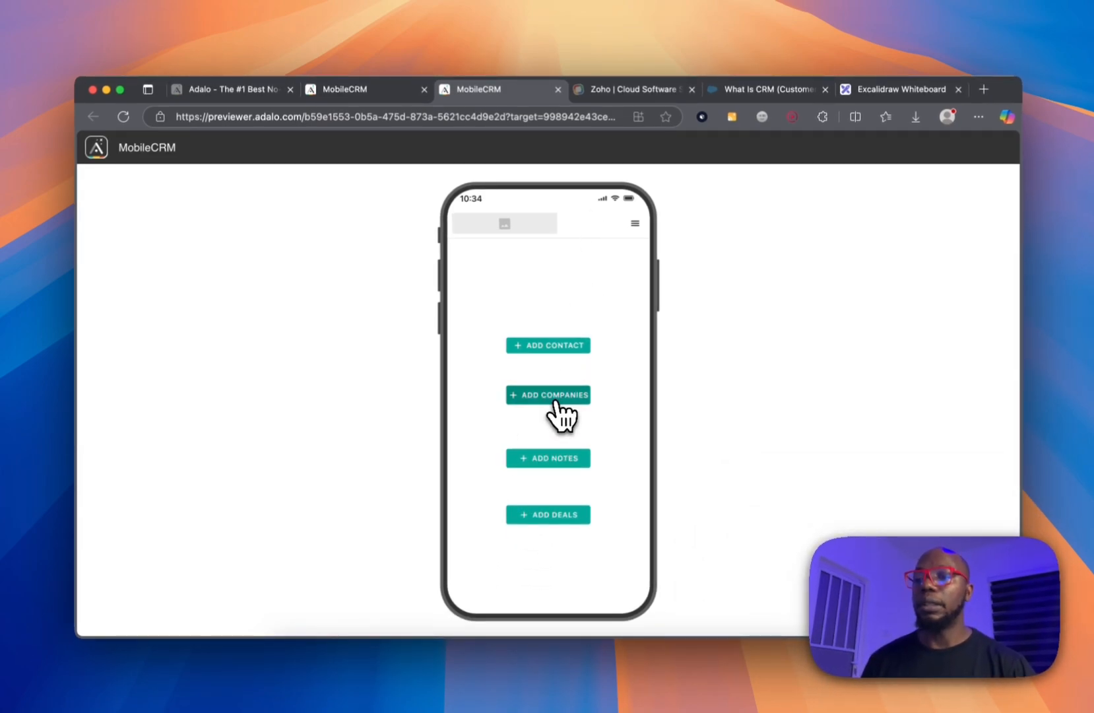
{"action": "left_click", "coordinate": [373, 94]}
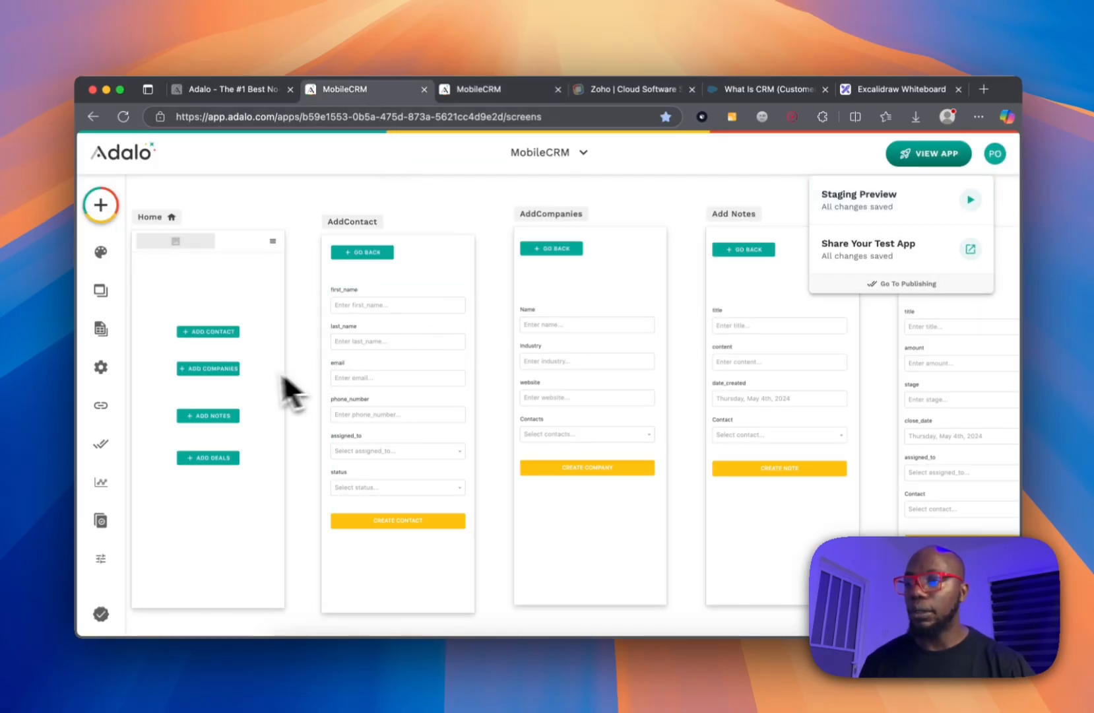
Link the Home screen's Add Companies button to the AddCompanies screen.
{"action": "left_click", "coordinate": [237, 367]}
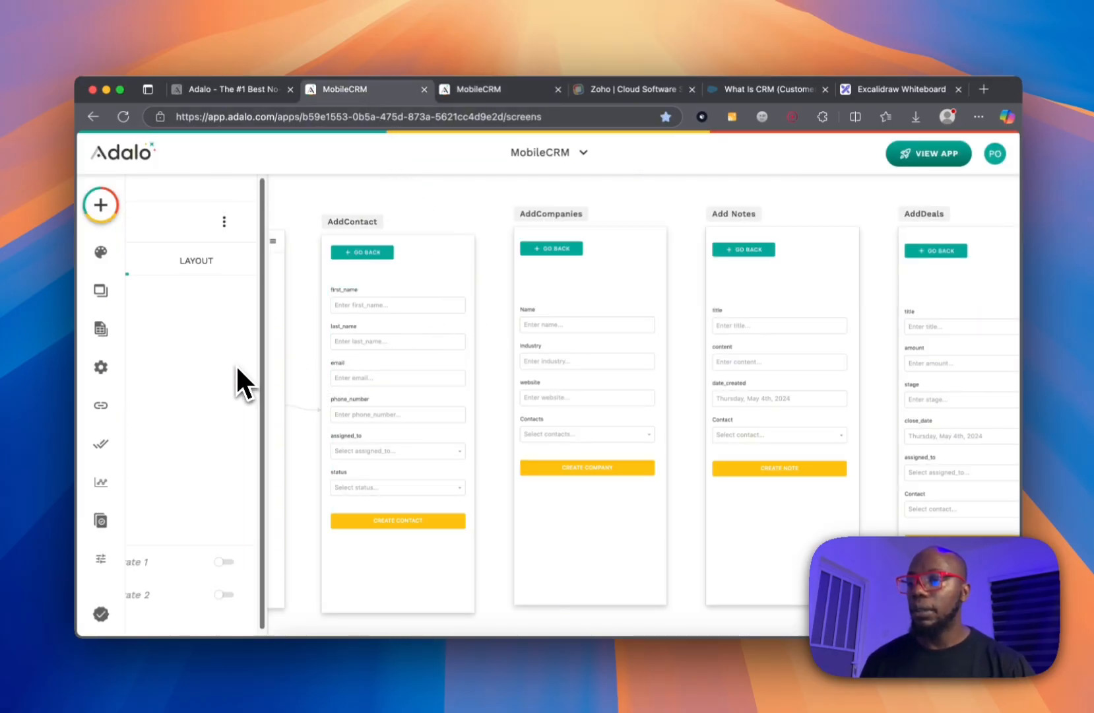
{"action": "left_click", "coordinate": [498, 432]}
{"action": "left_click", "coordinate": [479, 374]}
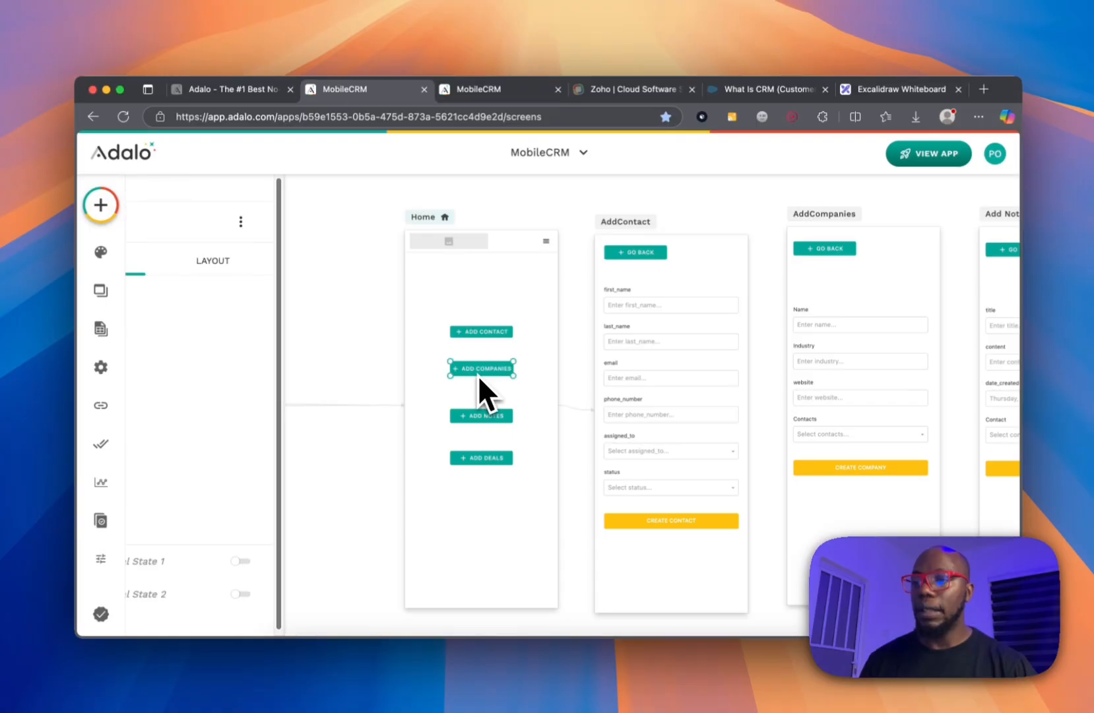
{"action": "left_click", "coordinate": [216, 478]}
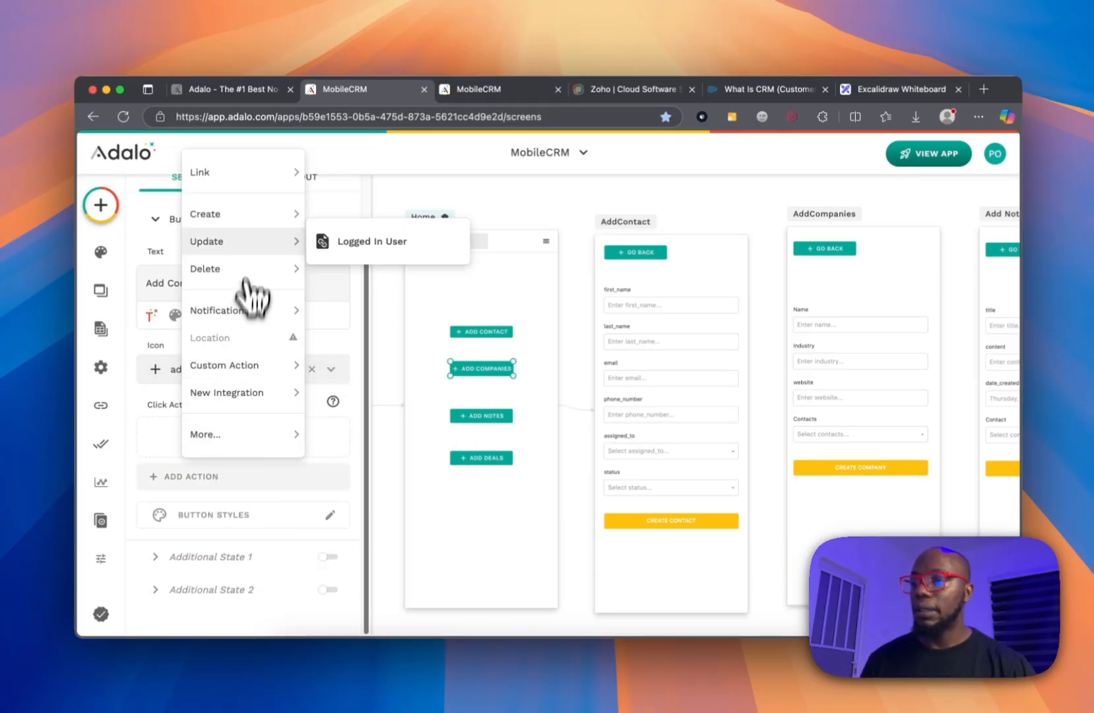
{"action": "mouse_move", "coordinate": [245, 174]}
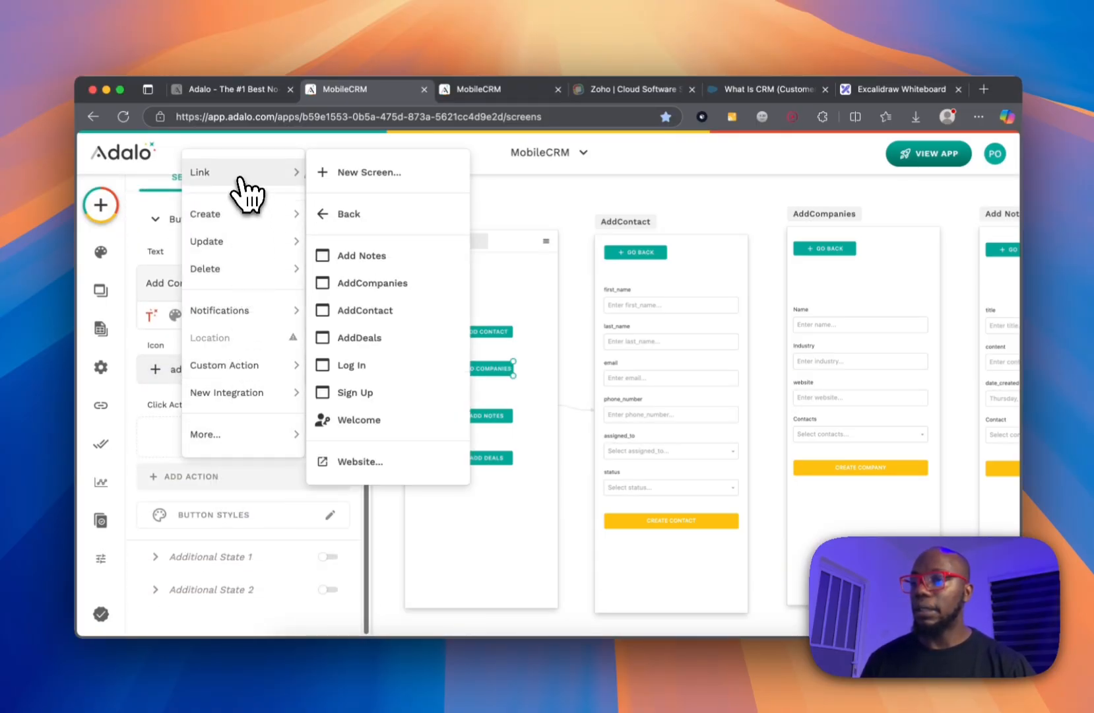
{"action": "left_click", "coordinate": [374, 290]}
{"action": "left_click", "coordinate": [307, 609]}
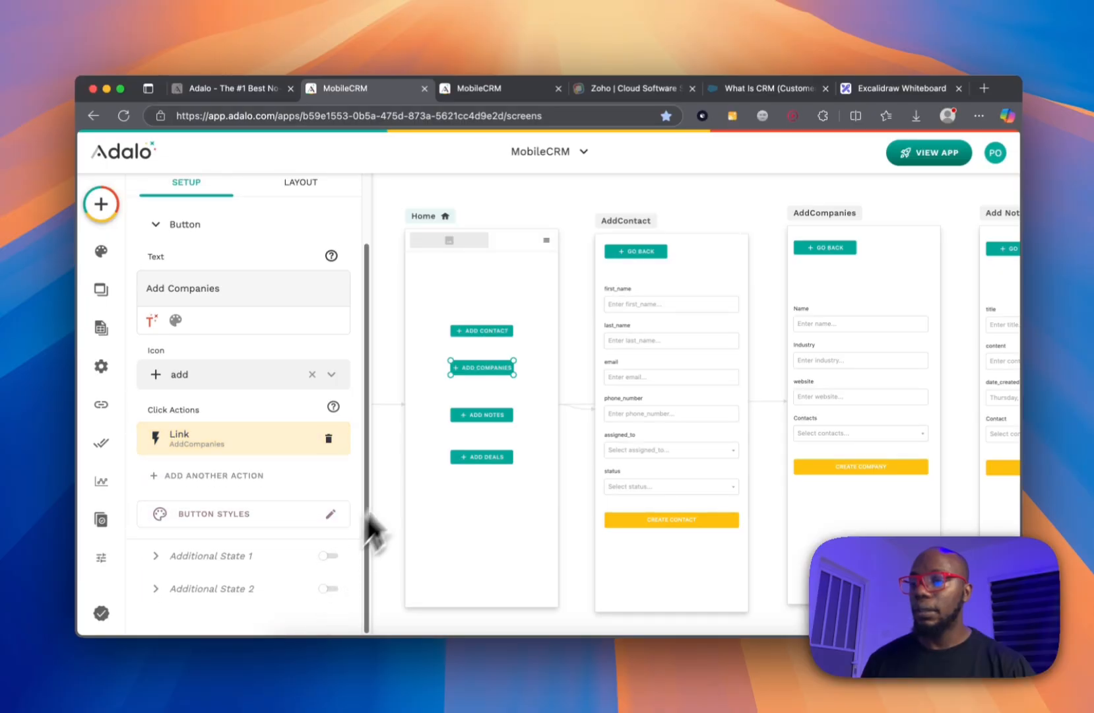
Link the Add Notes button to the Add Notes screen.
{"action": "left_click", "coordinate": [463, 418]}
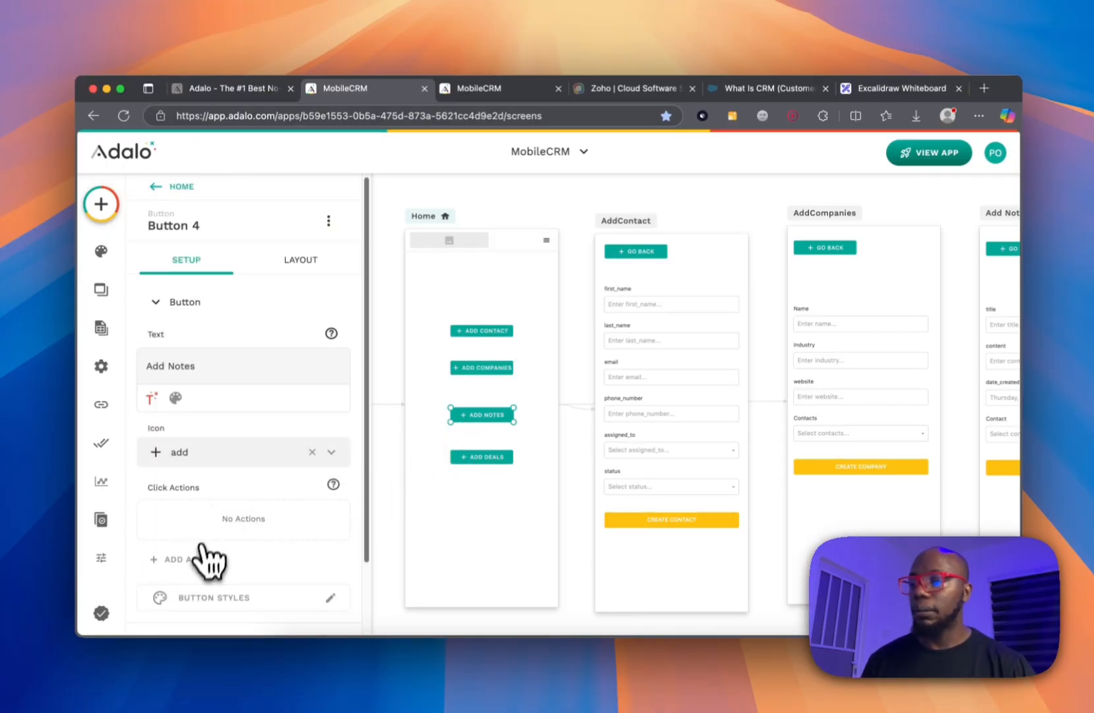
{"action": "left_click", "coordinate": [204, 557]}
{"action": "mouse_move", "coordinate": [272, 261]}
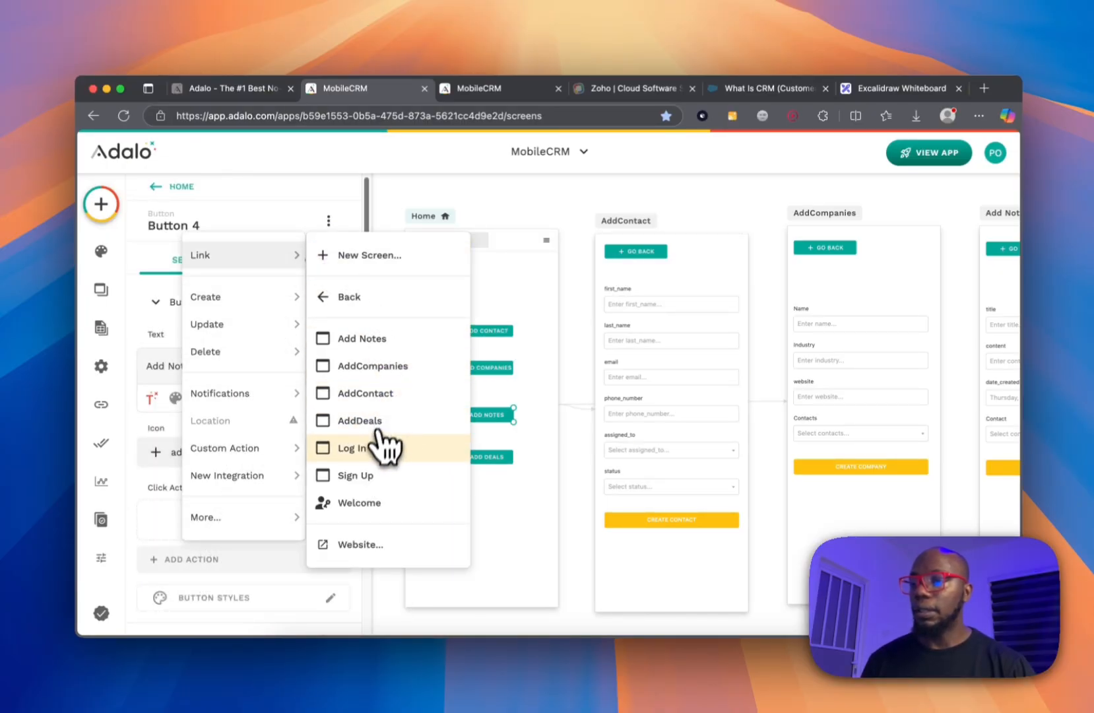
{"action": "left_click", "coordinate": [386, 340]}
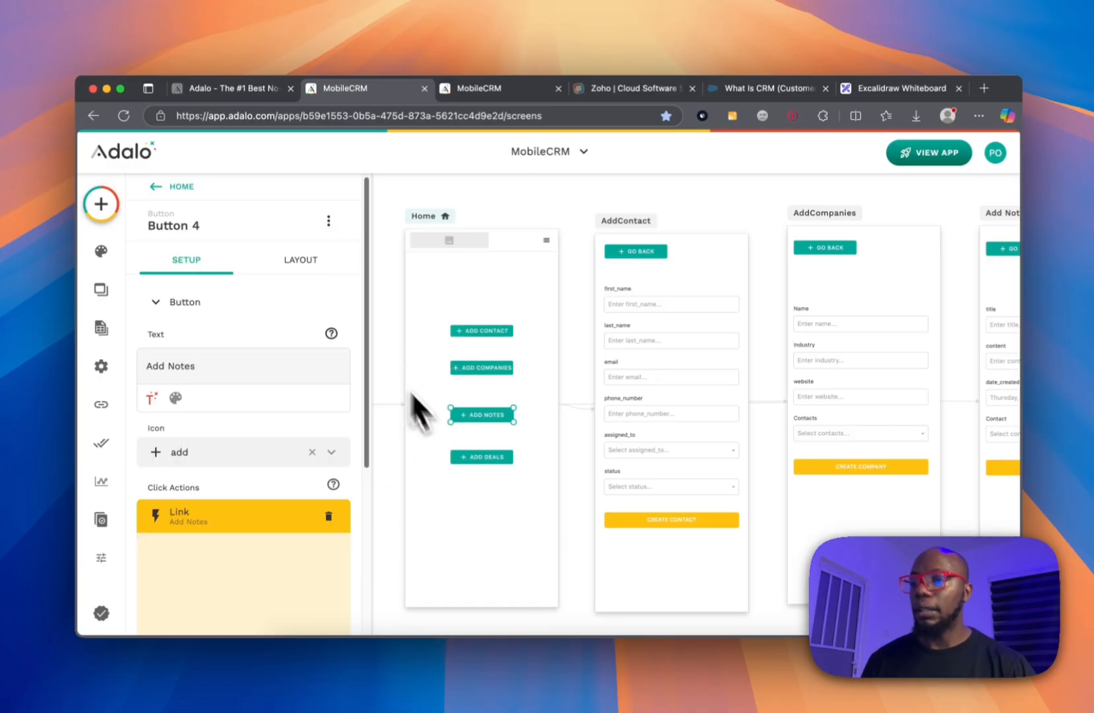
Link the Add Deals button to the AddDeals screen.
{"action": "left_click", "coordinate": [464, 456]}
{"action": "scroll", "coordinate": [220, 461], "scroll_direction": "down", "scroll_amount": 3}
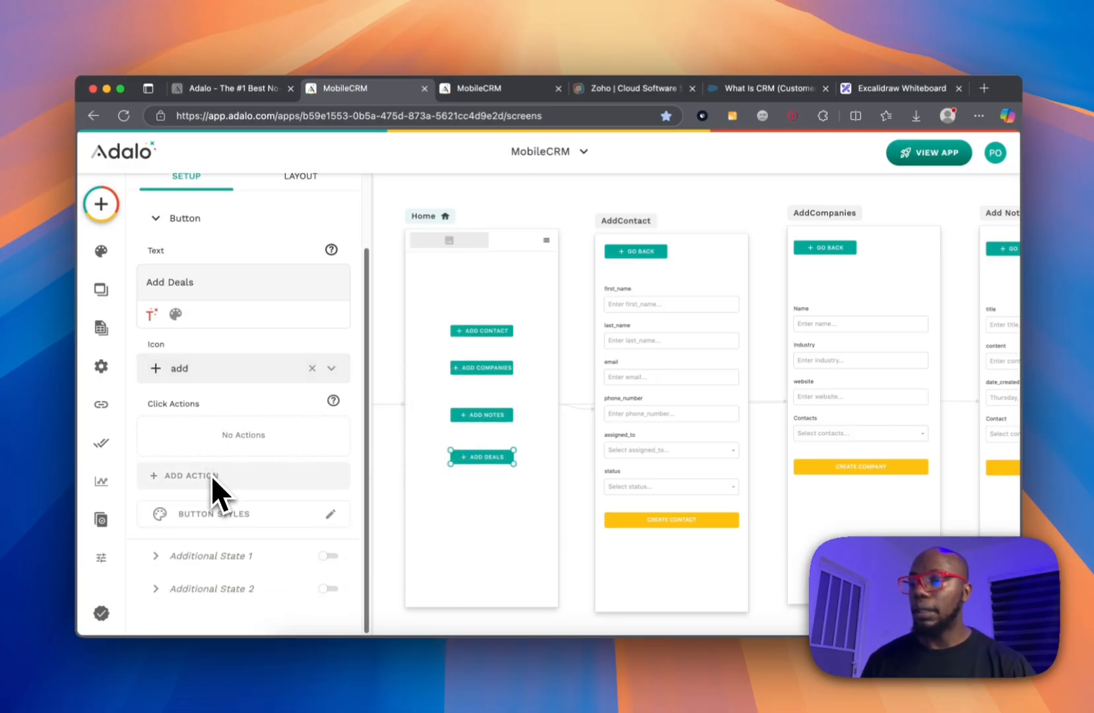
{"action": "left_click", "coordinate": [206, 479]}
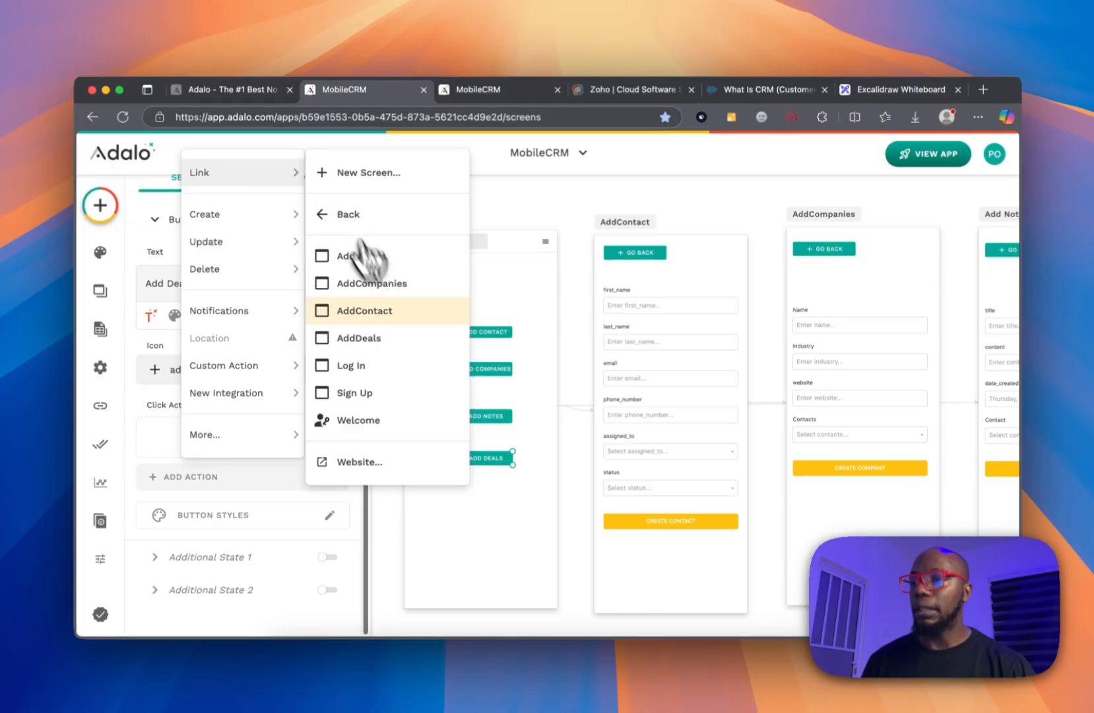
{"action": "left_click", "coordinate": [379, 339]}
{"action": "left_click", "coordinate": [559, 218]}
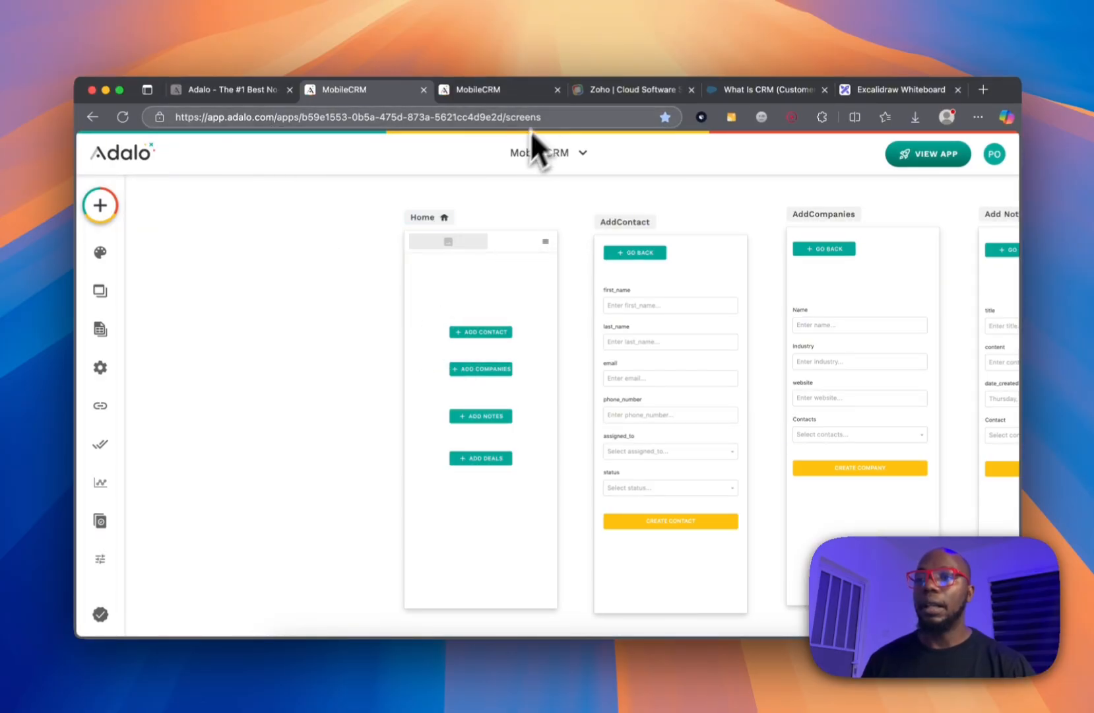
Replace the outdated preview with a fresh MobileCRM staging preview.
{"action": "left_click", "coordinate": [557, 90]}
{"action": "left_click", "coordinate": [936, 156]}
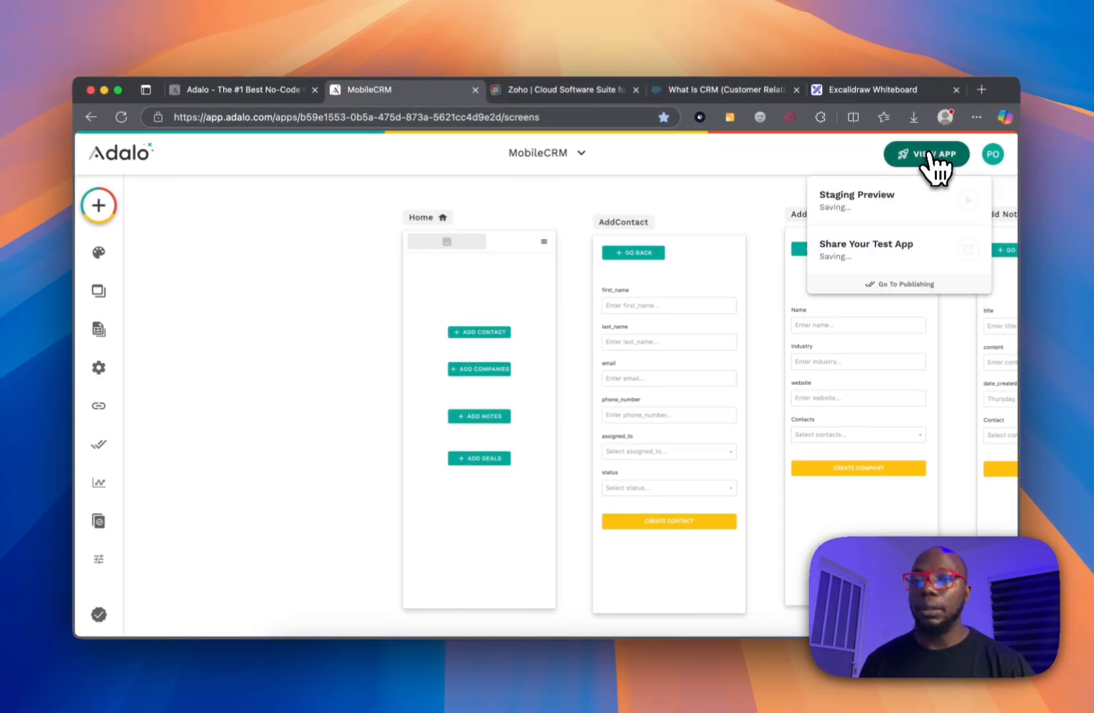
{"action": "left_click", "coordinate": [968, 201]}
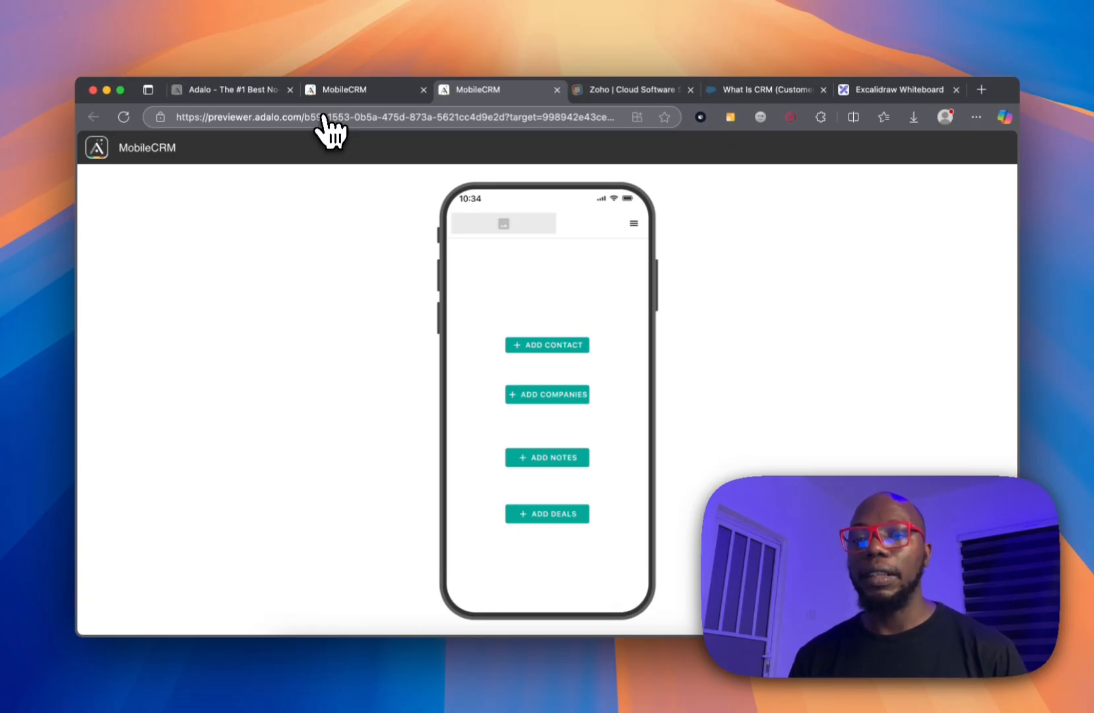
Create company 'Main one' (Tech, mainone.com) linked to the existing contact, then go back home.
{"action": "left_click", "coordinate": [512, 395]}
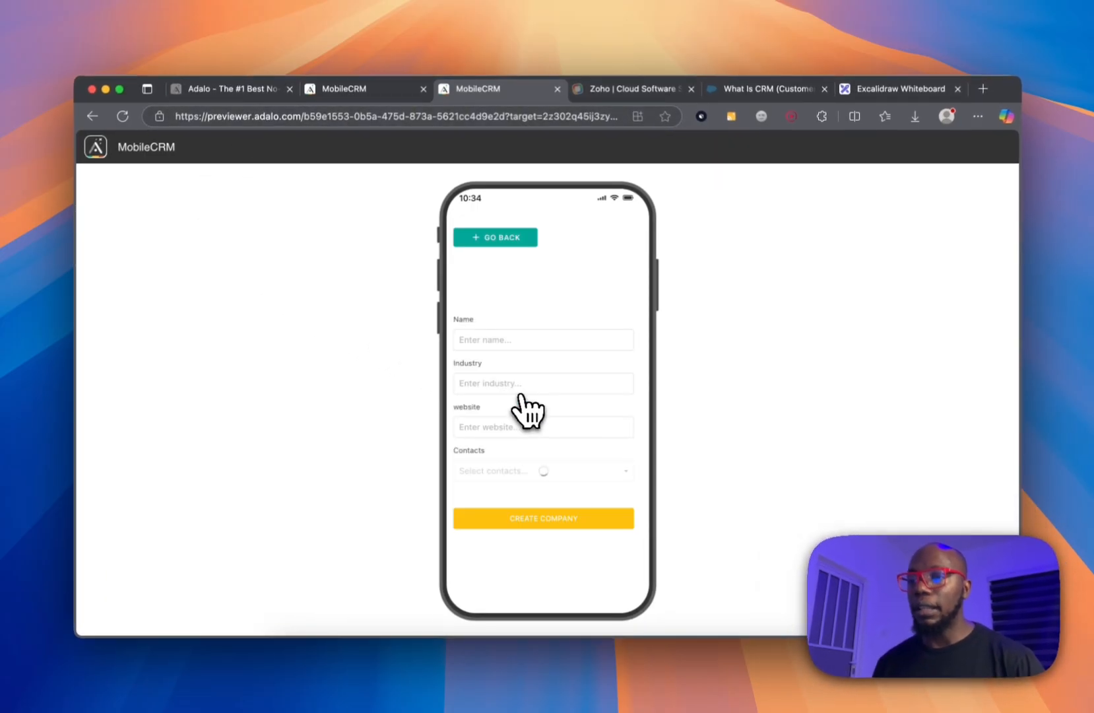
{"action": "left_click", "coordinate": [499, 340]}
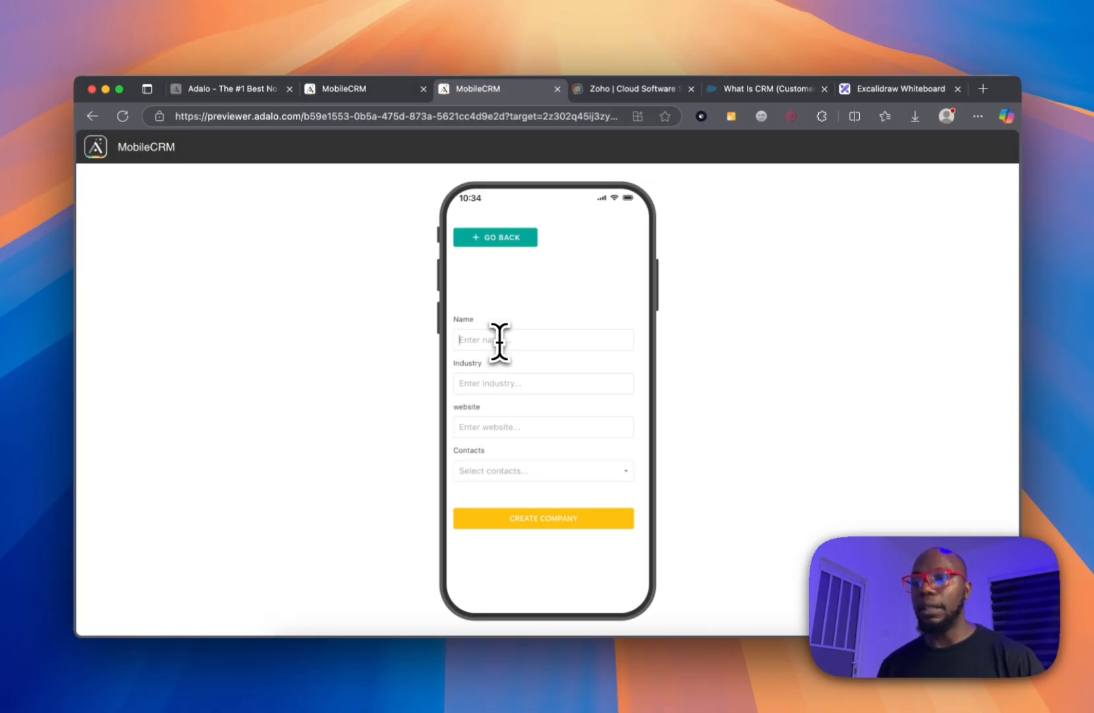
{"action": "type", "text": "Main one"}
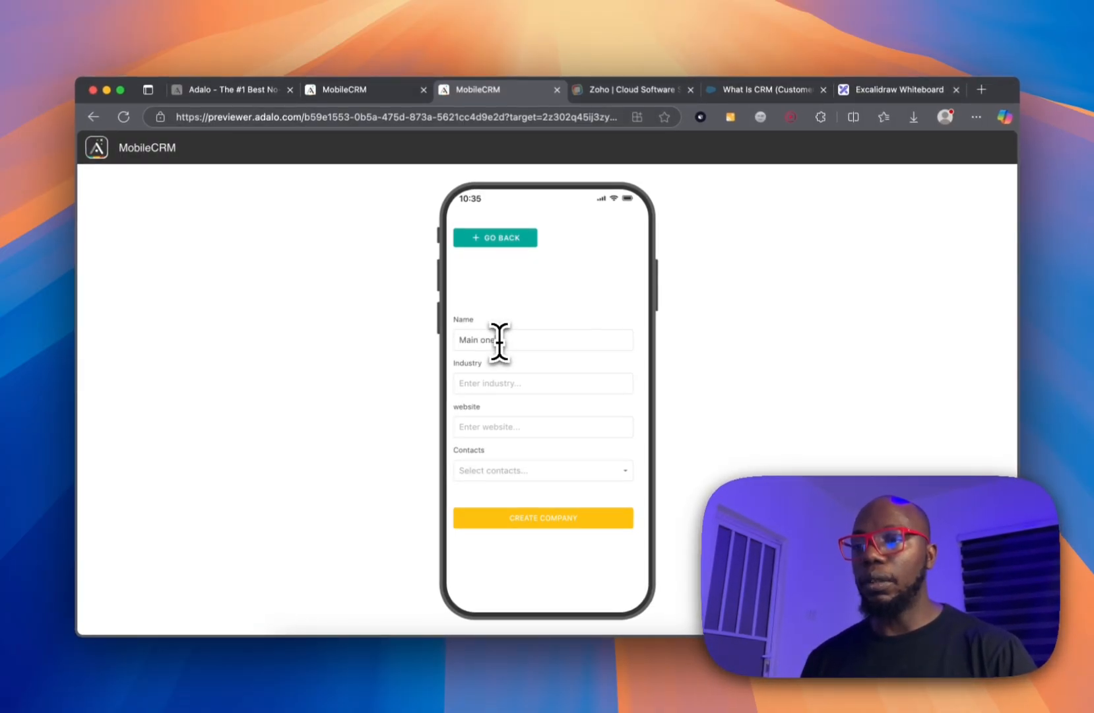
{"action": "left_click", "coordinate": [516, 382]}
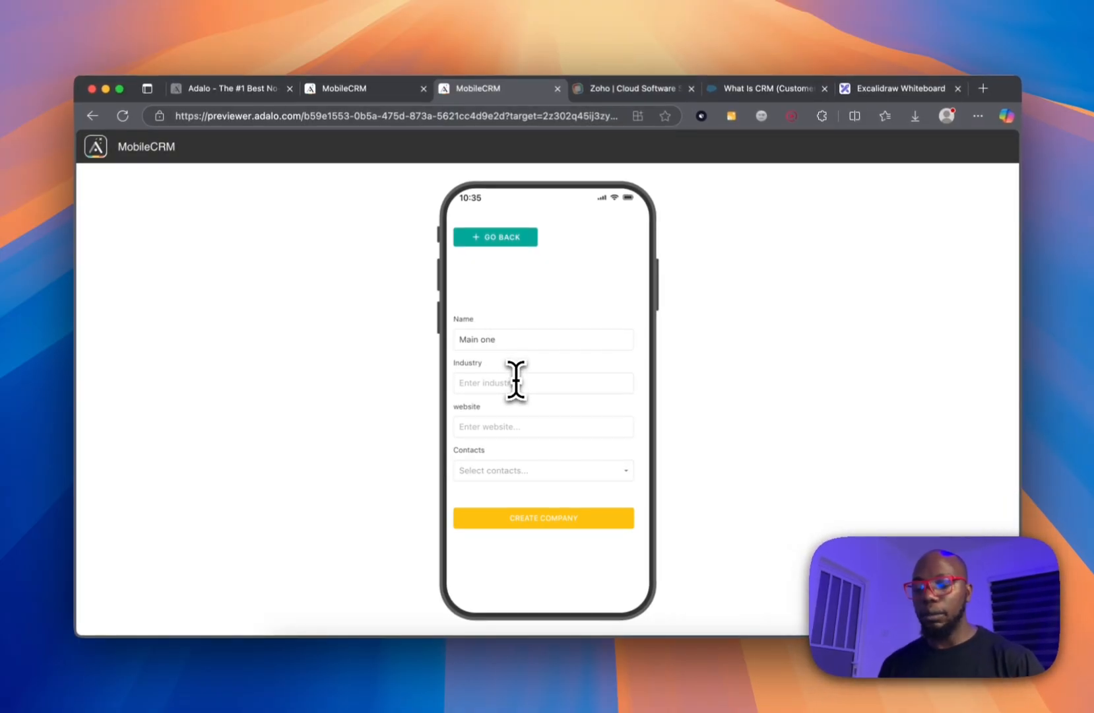
{"action": "left_click", "coordinate": [502, 428]}
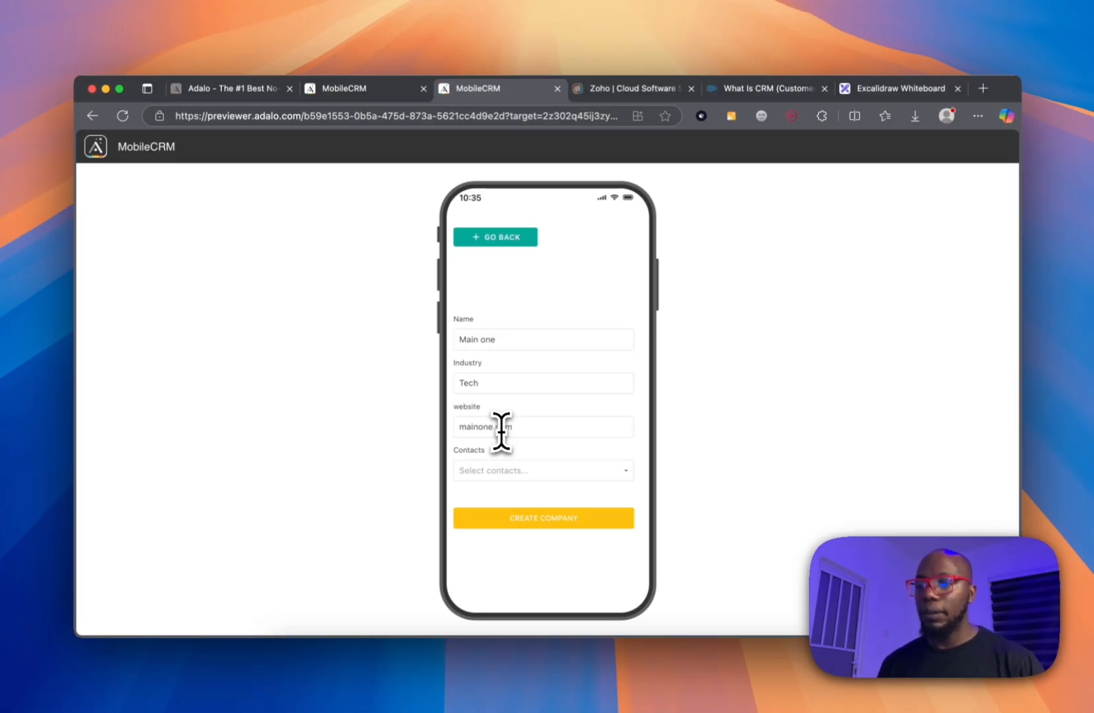
{"action": "left_click", "coordinate": [500, 470]}
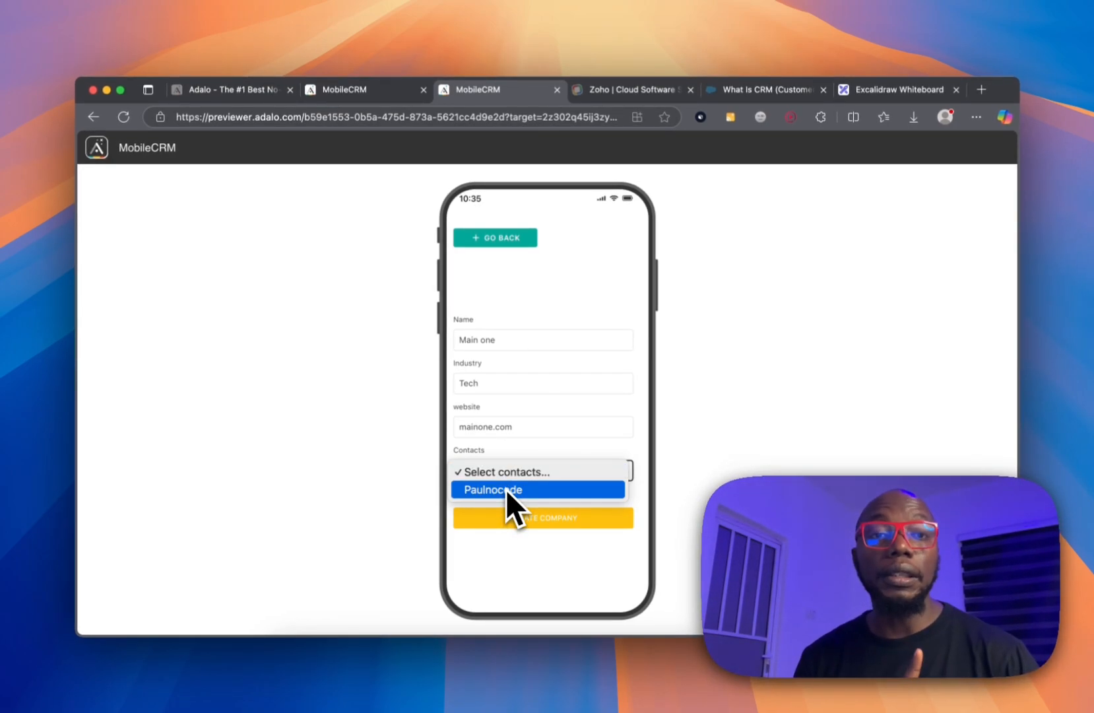
{"action": "left_click", "coordinate": [509, 488]}
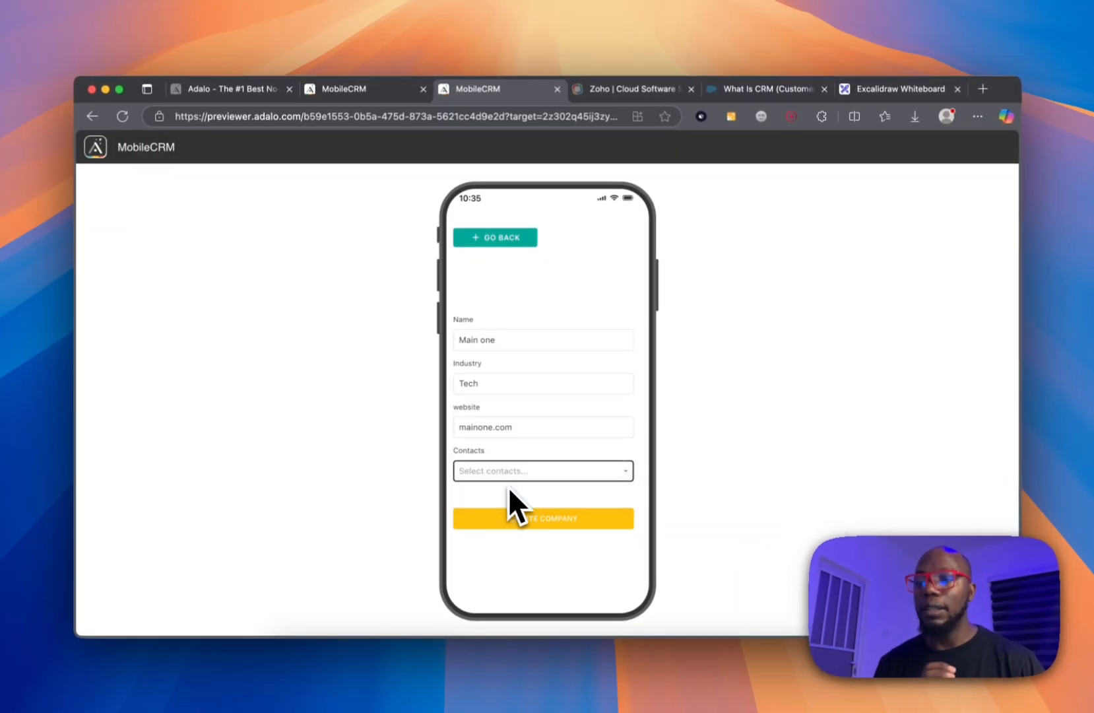
{"action": "left_click", "coordinate": [532, 521]}
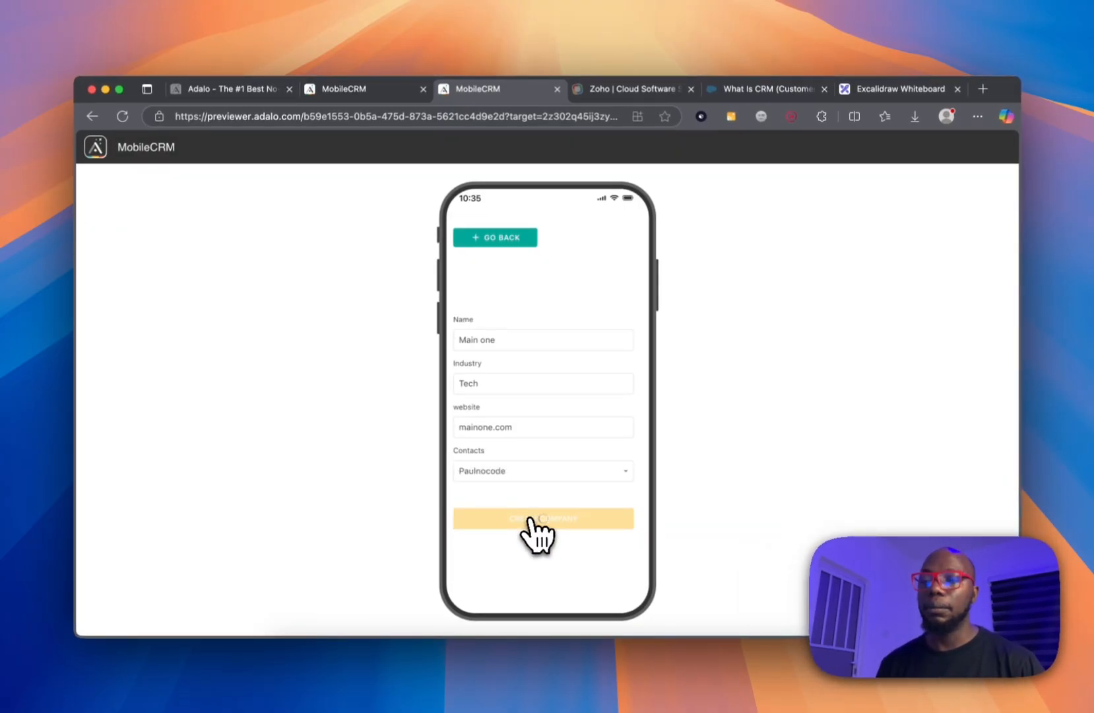
{"action": "left_click", "coordinate": [516, 241]}
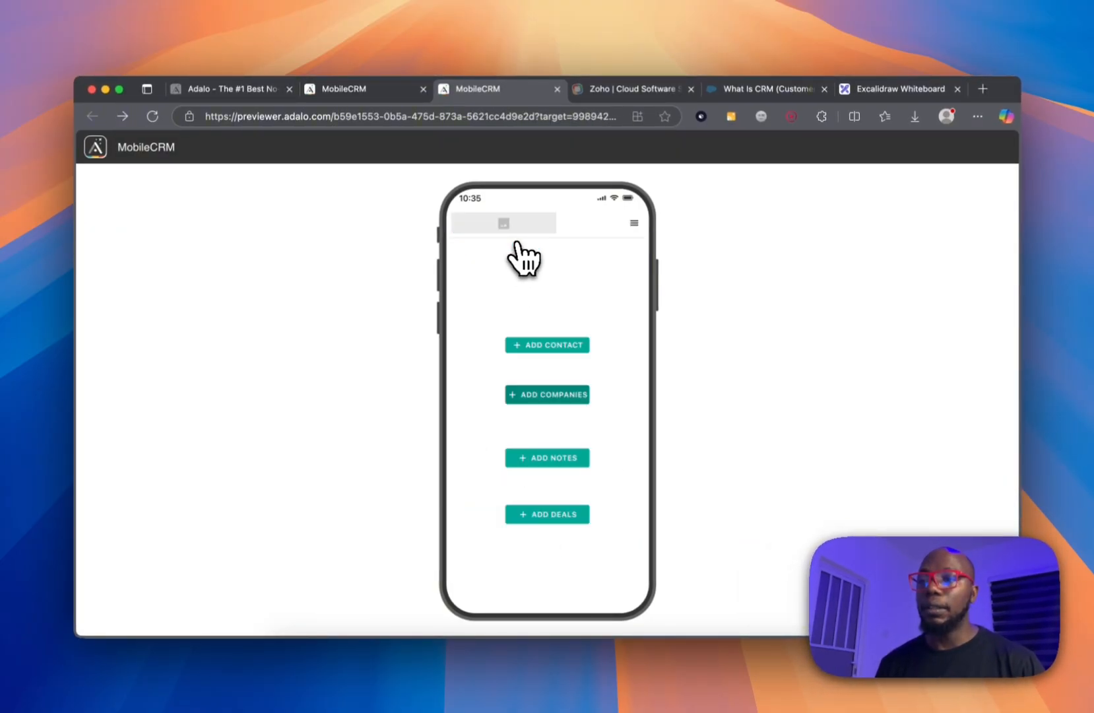
Fill the note 'Discovery Call' with its content text and the existing contact, then try submitting.
{"action": "left_click", "coordinate": [557, 460]}
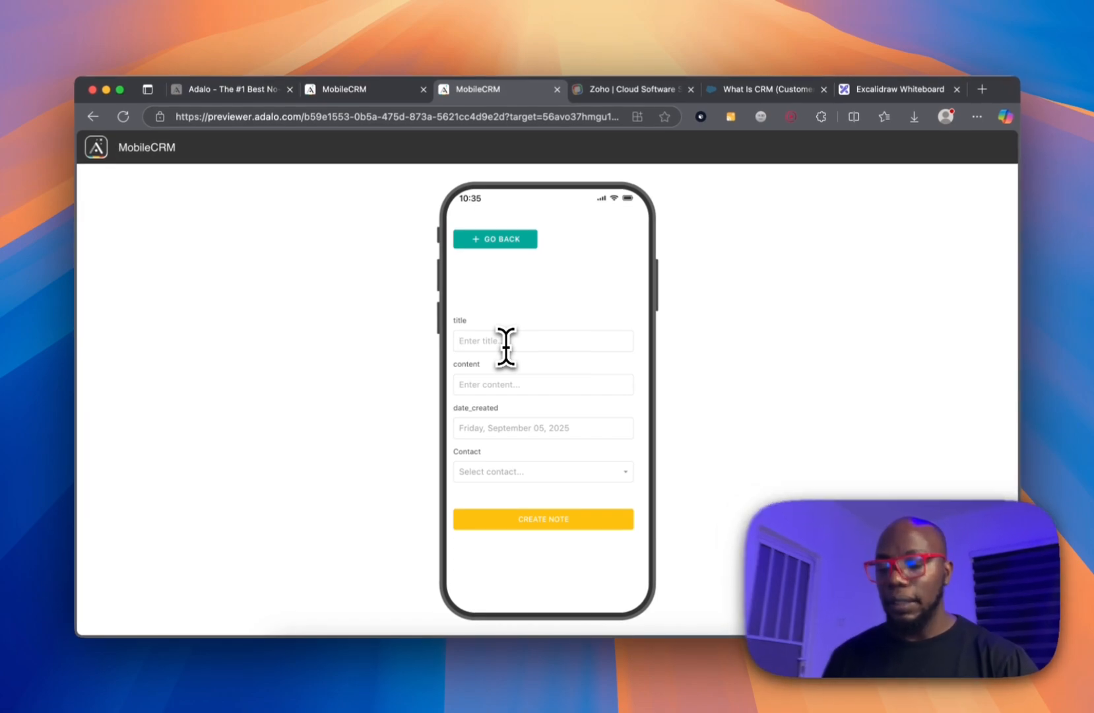
{"action": "type", "text": "iscovery Call"}
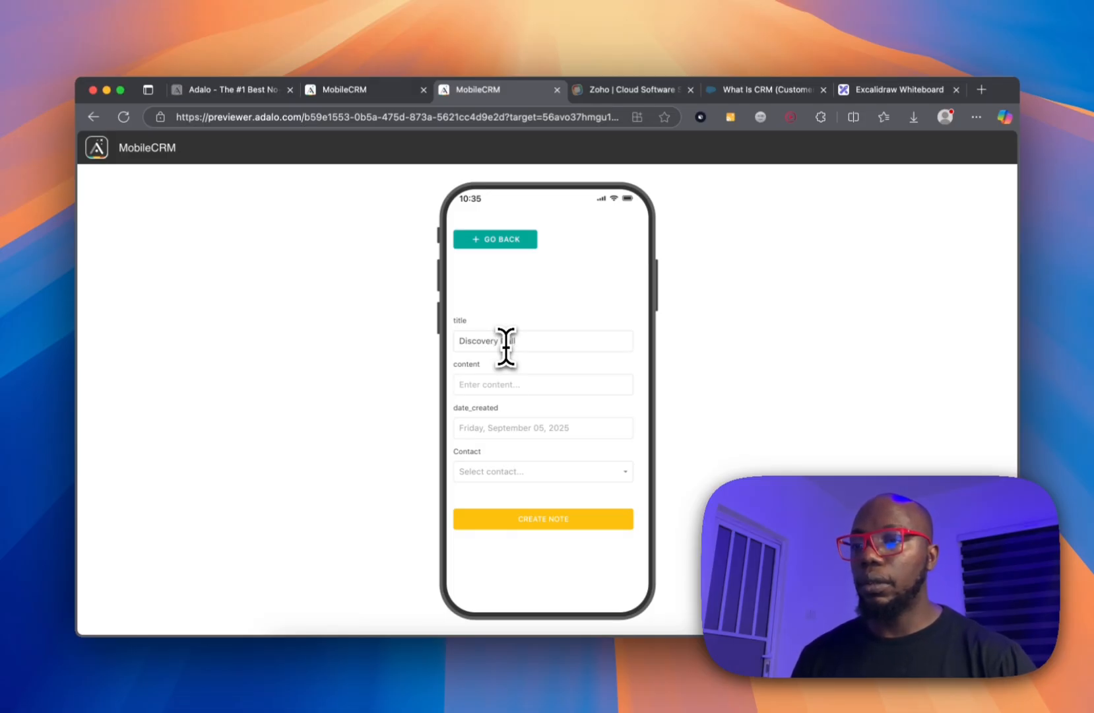
{"action": "left_click", "coordinate": [490, 384]}
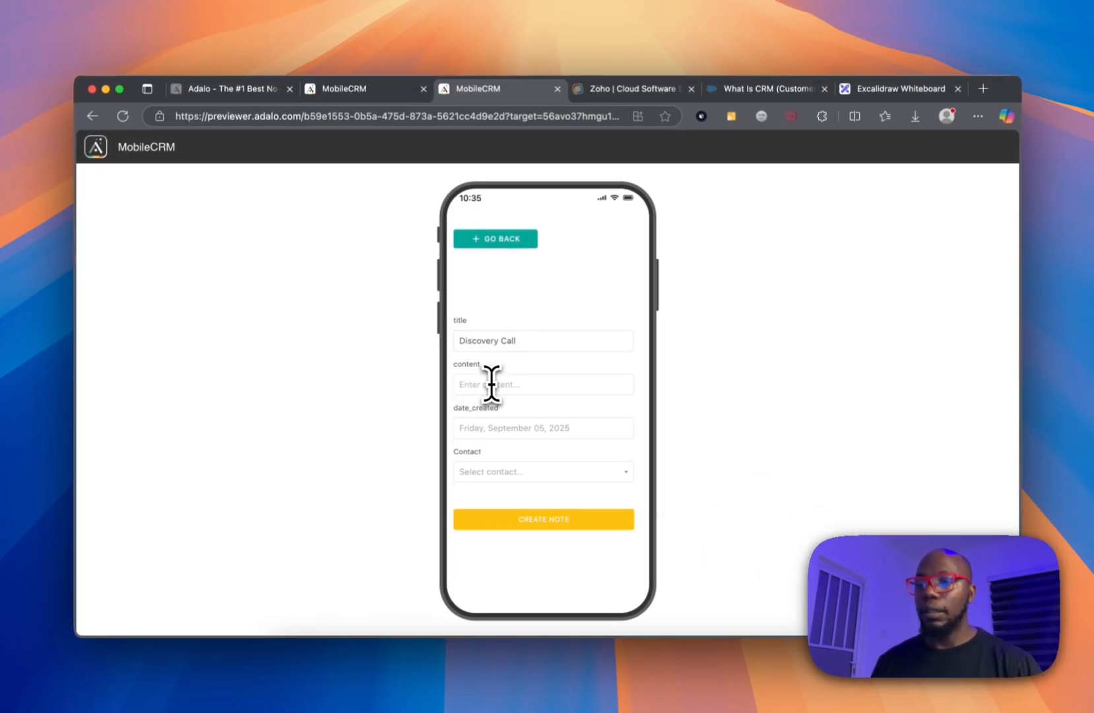
{"action": "type", "text": "A ve"}
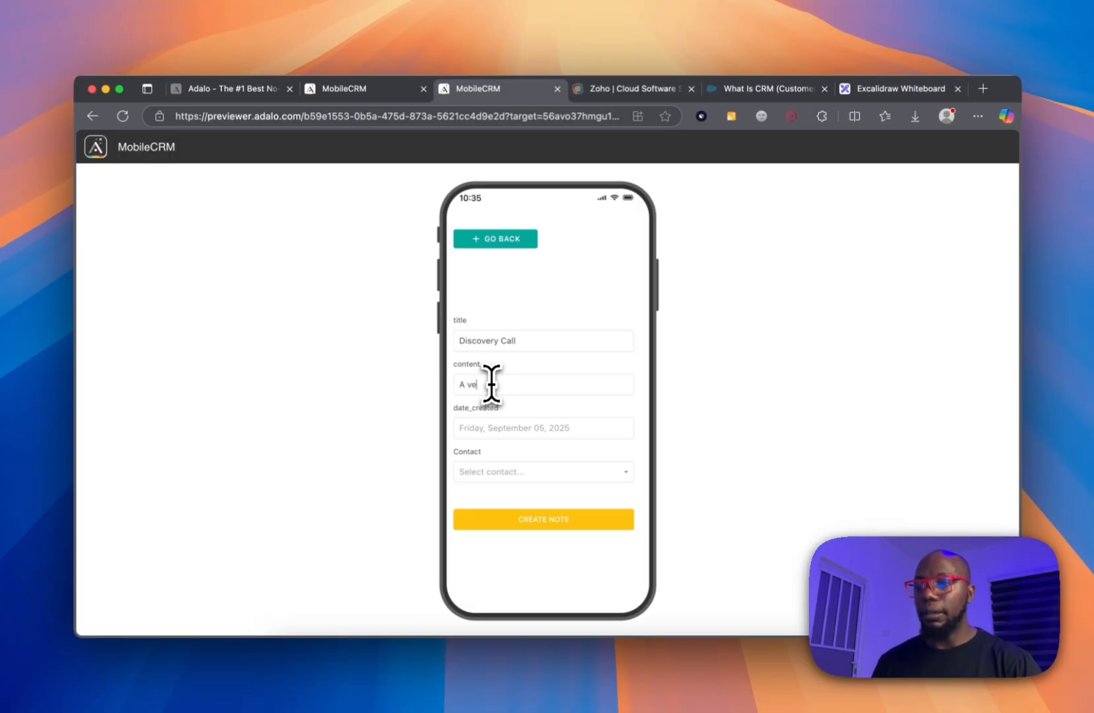
{"action": "type", "text": "ry brie"}
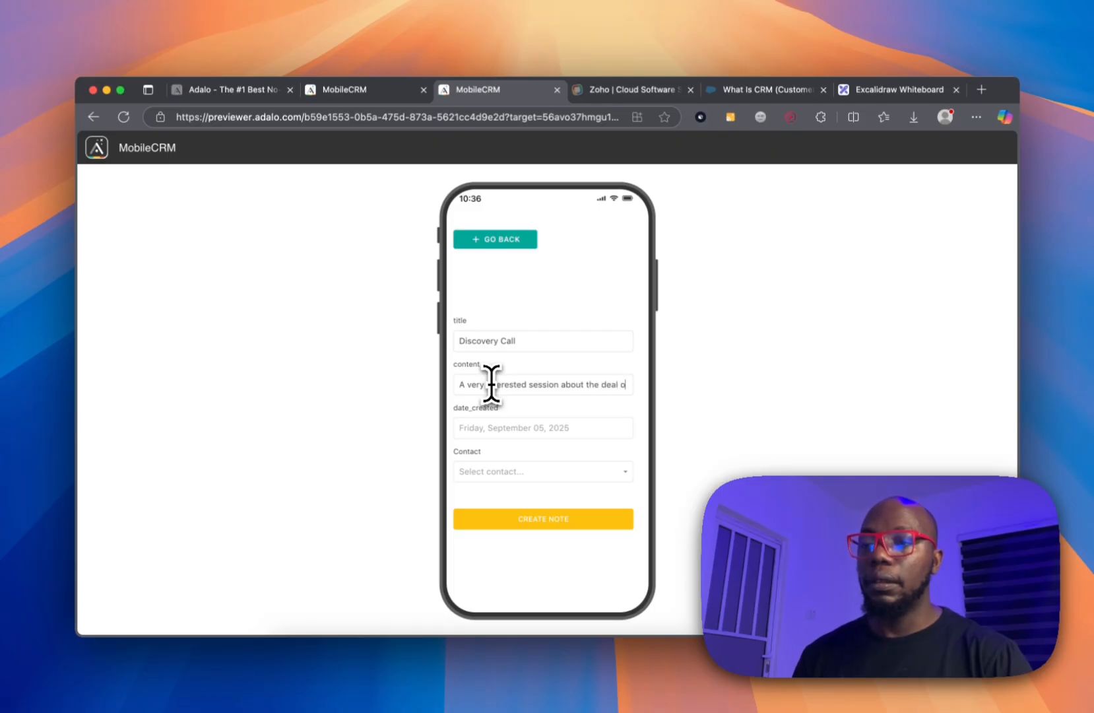
{"action": "type", "text": "able"}
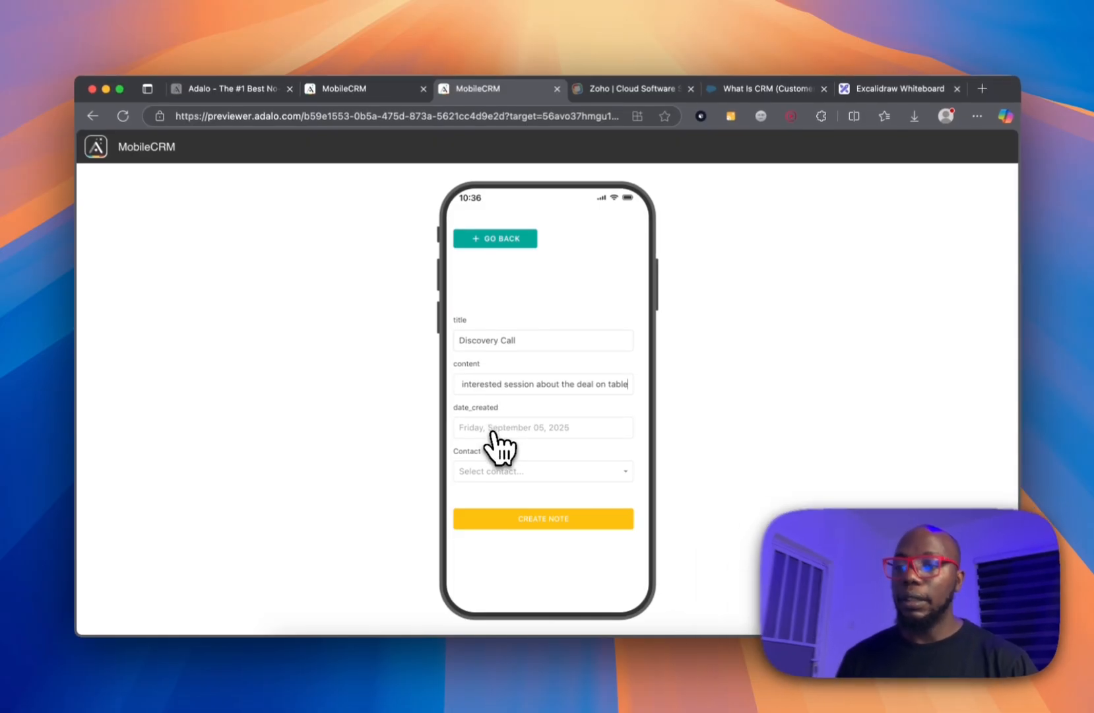
{"action": "left_click", "coordinate": [494, 429]}
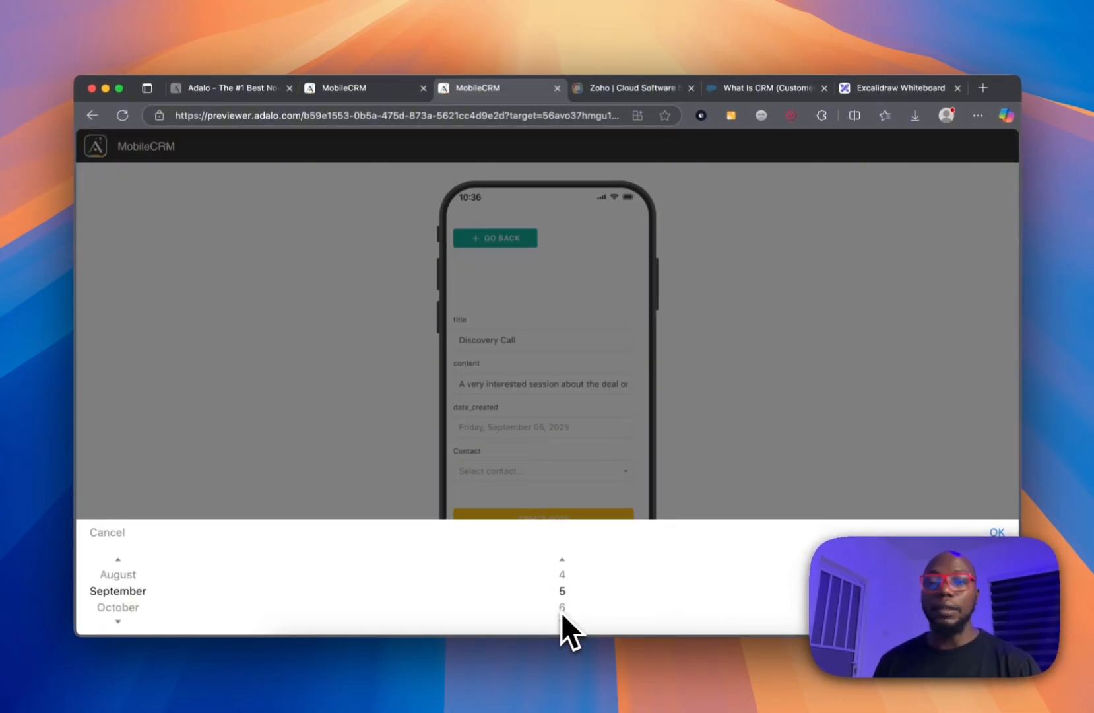
{"action": "left_click", "coordinate": [581, 455]}
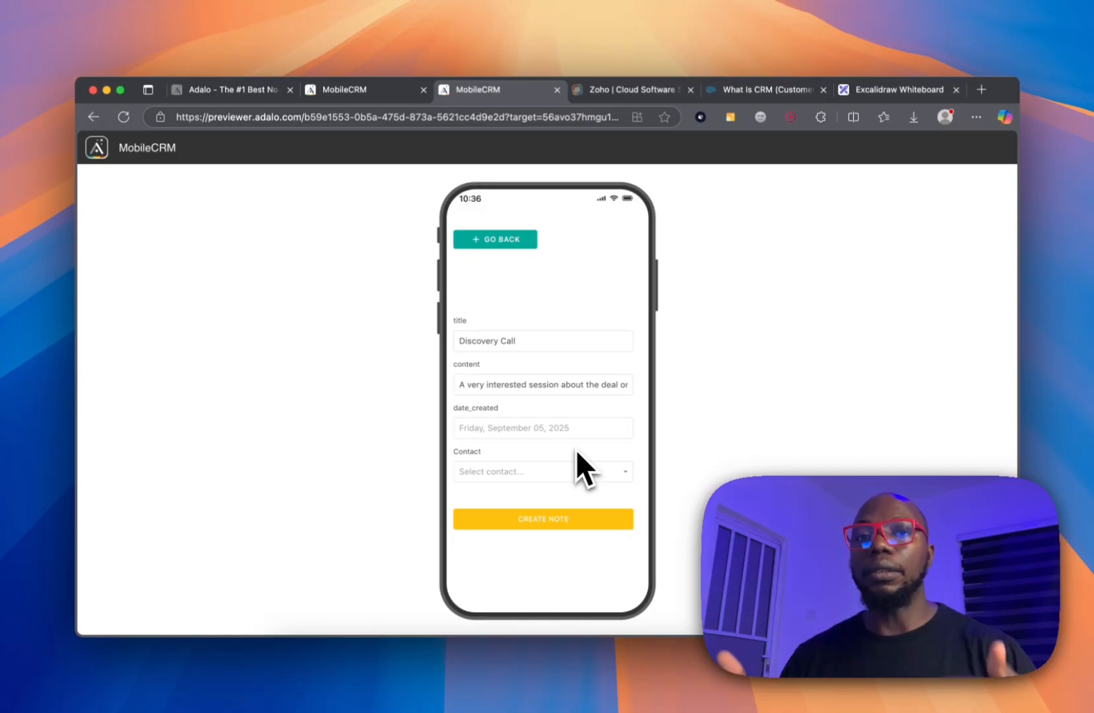
{"action": "left_click", "coordinate": [559, 472]}
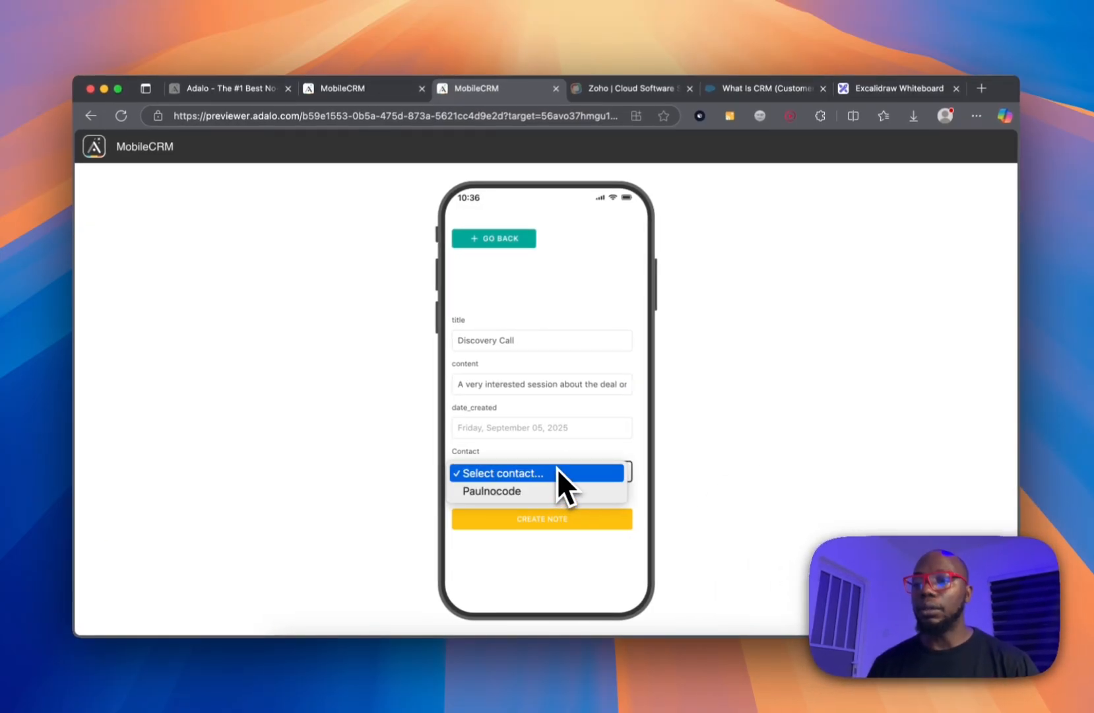
{"action": "left_click", "coordinate": [553, 492]}
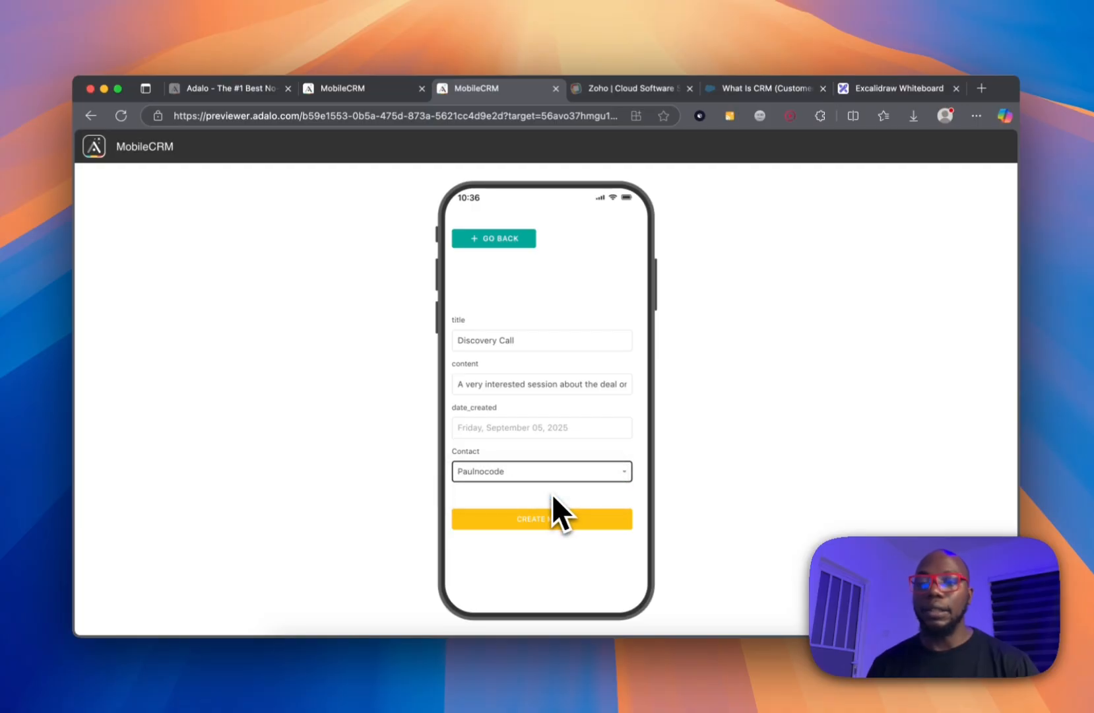
{"action": "left_click", "coordinate": [558, 519]}
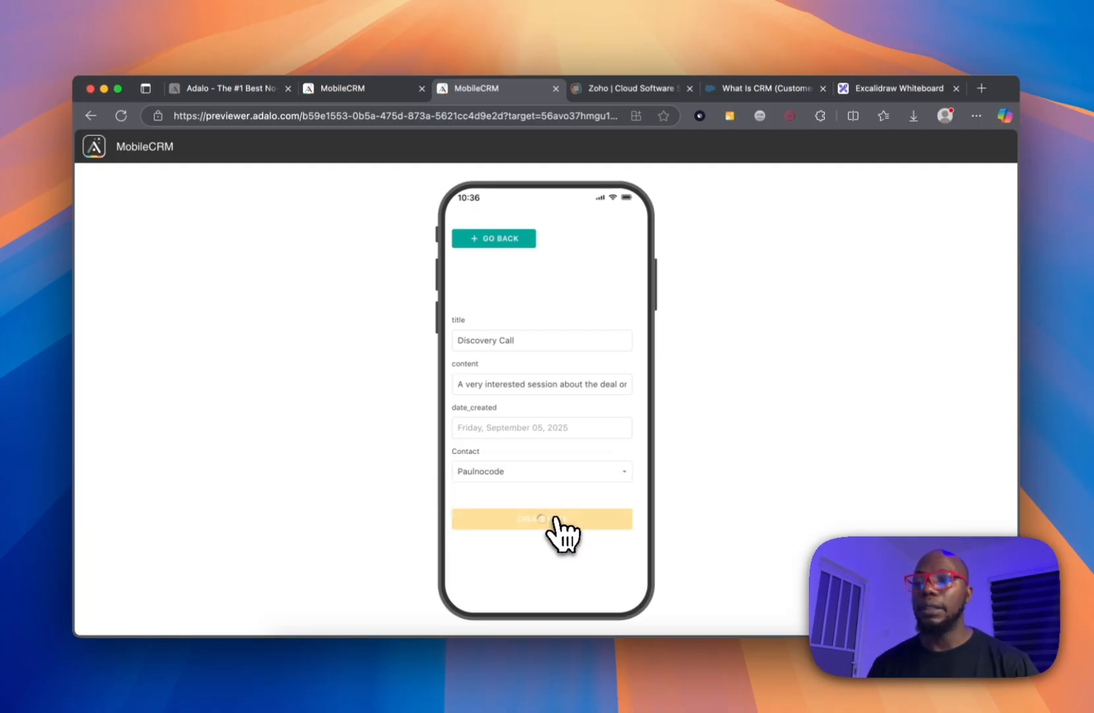
Set the note date to September 05, 2025, submit it, and return home.
{"action": "left_click", "coordinate": [530, 429]}
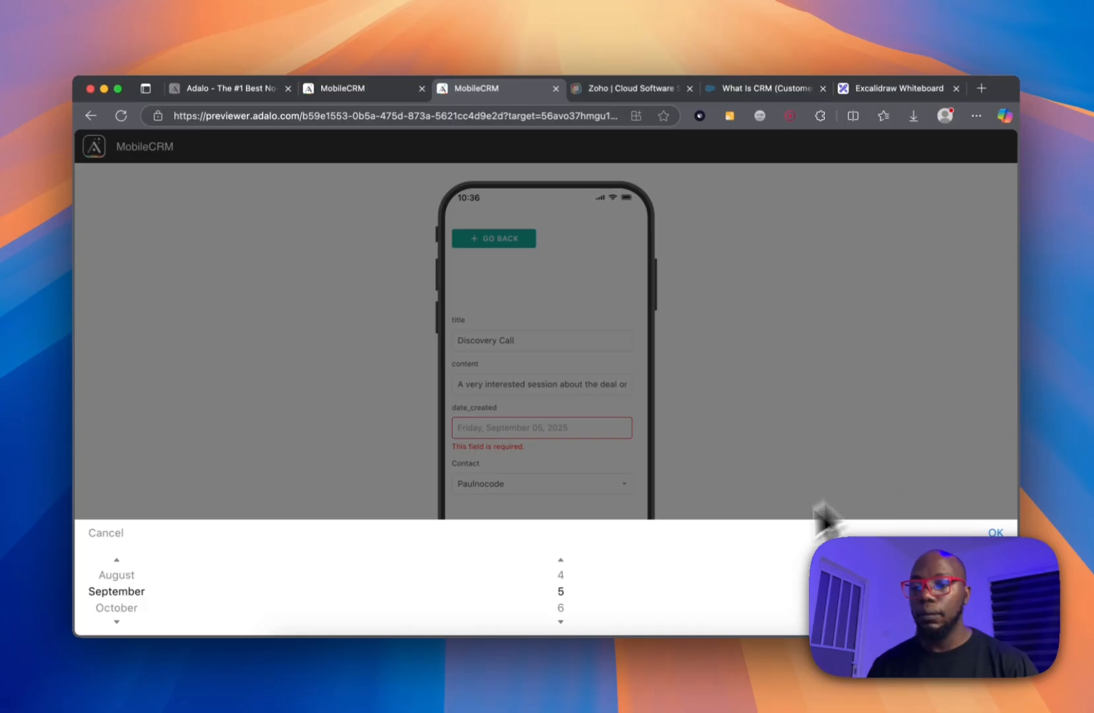
{"action": "left_click", "coordinate": [561, 621]}
{"action": "left_click", "coordinate": [561, 561]}
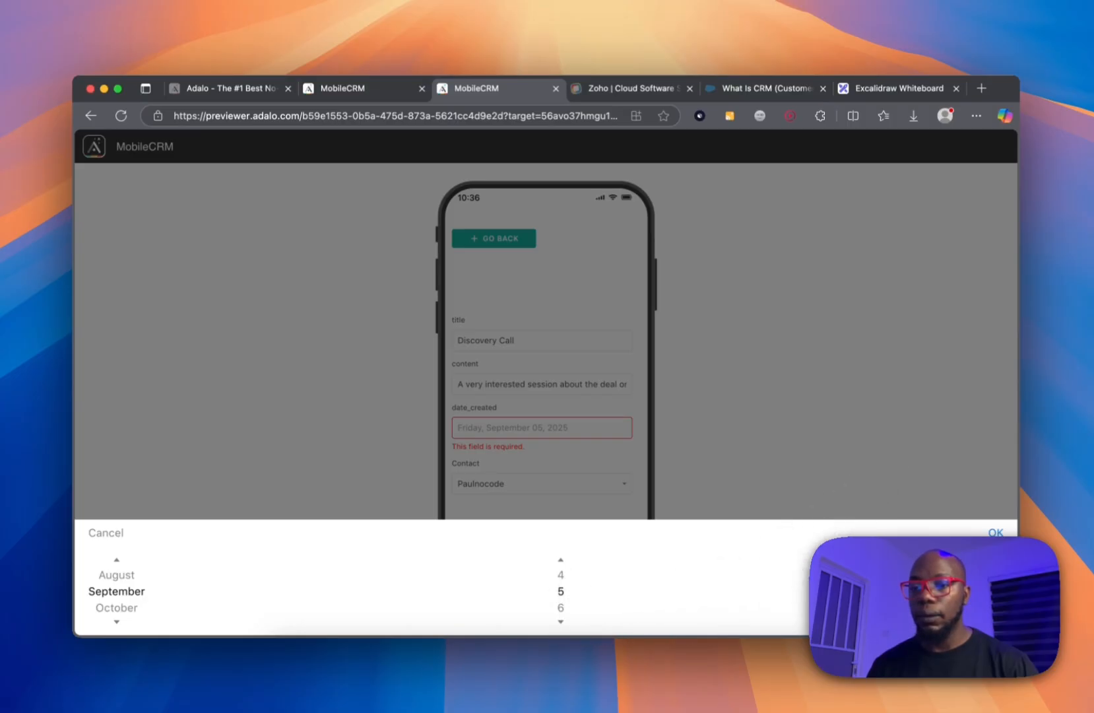
{"action": "left_click", "coordinate": [995, 532]}
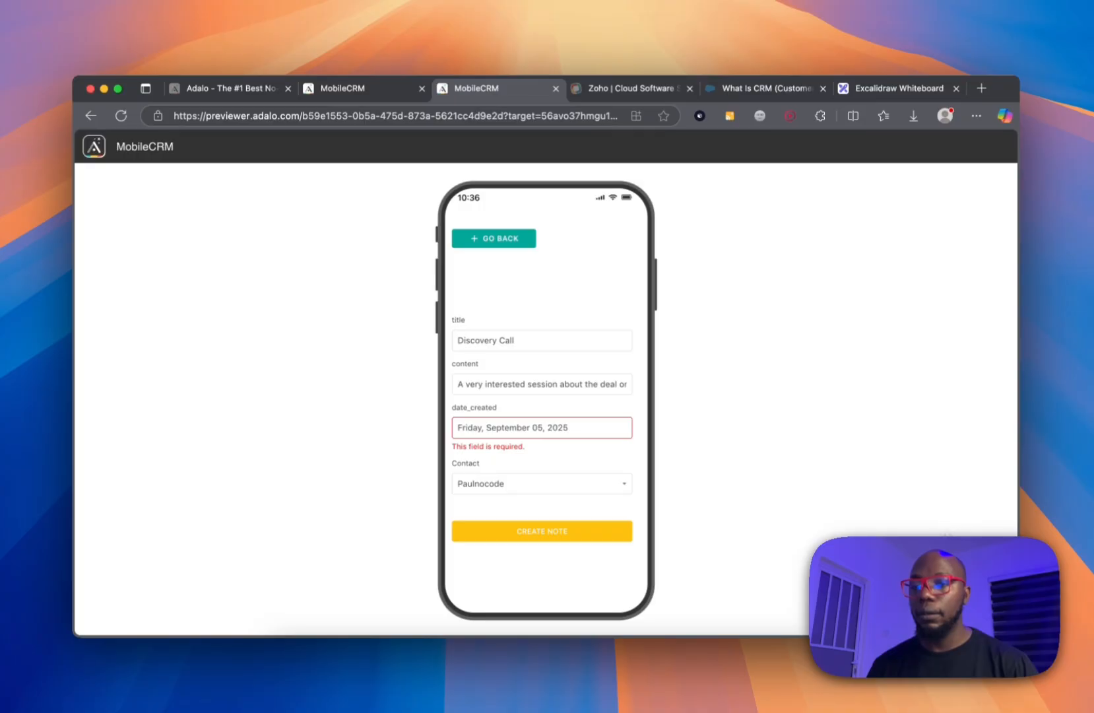
{"action": "left_click", "coordinate": [577, 531]}
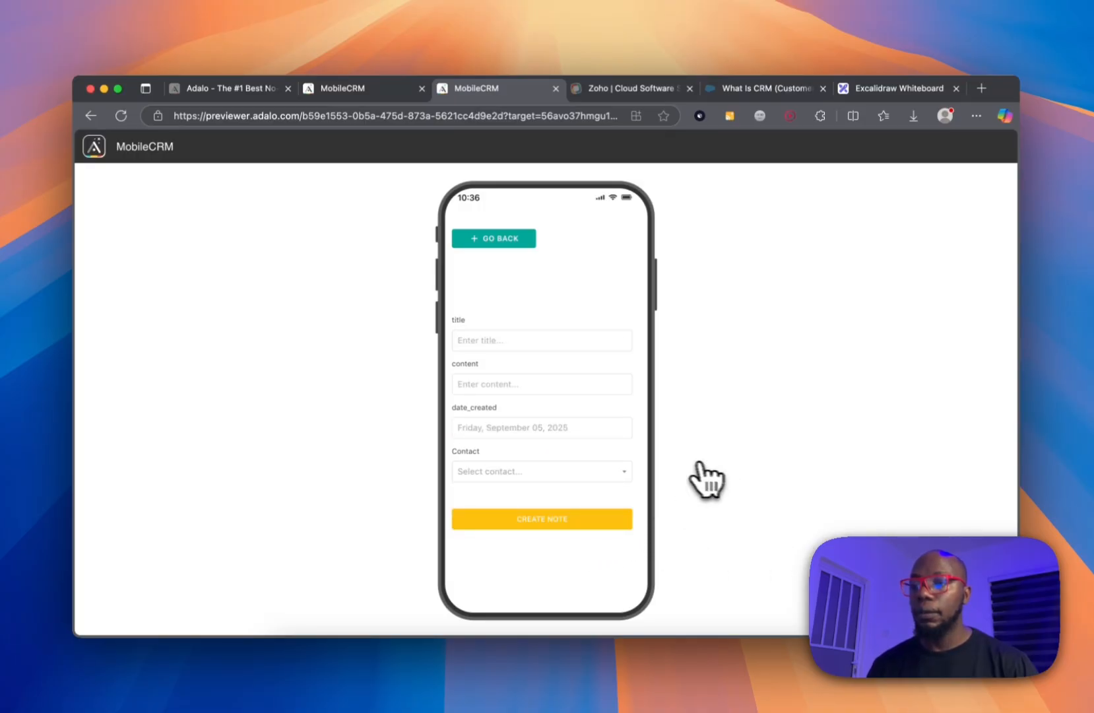
{"action": "left_click", "coordinate": [496, 239]}
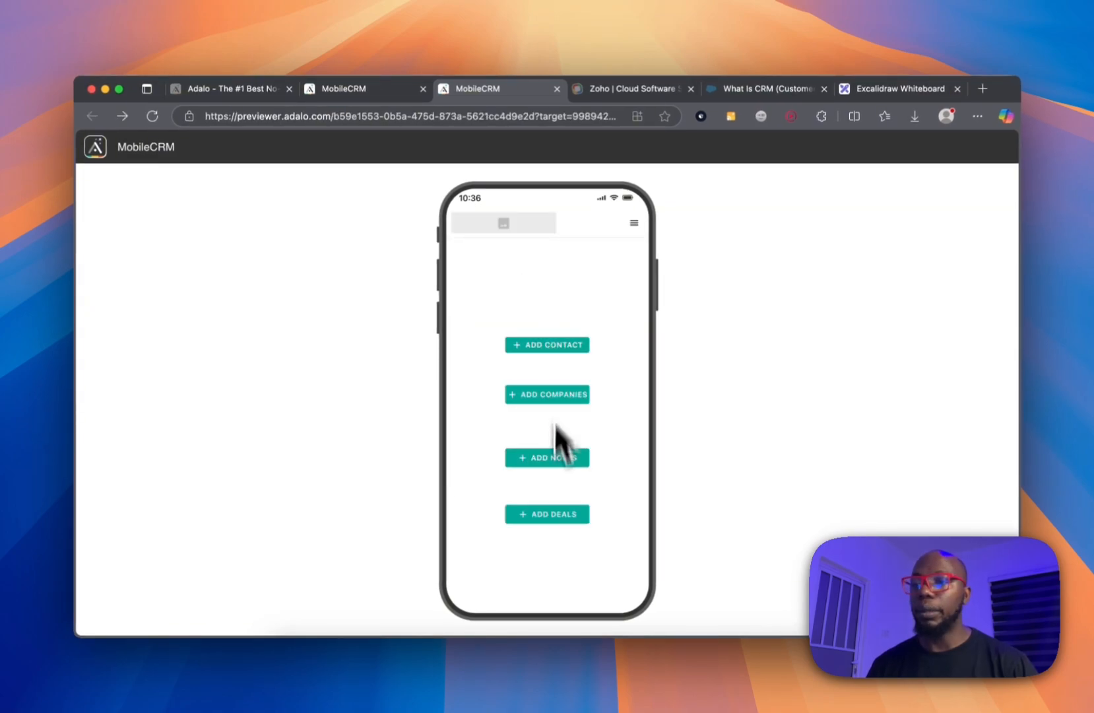
Enter deal title 'New !100k deals', amount 100000, and close date September 05, 2025.
{"action": "left_click", "coordinate": [558, 515]}
{"action": "scroll", "coordinate": [510, 324], "scroll_direction": "down", "scroll_amount": 2}
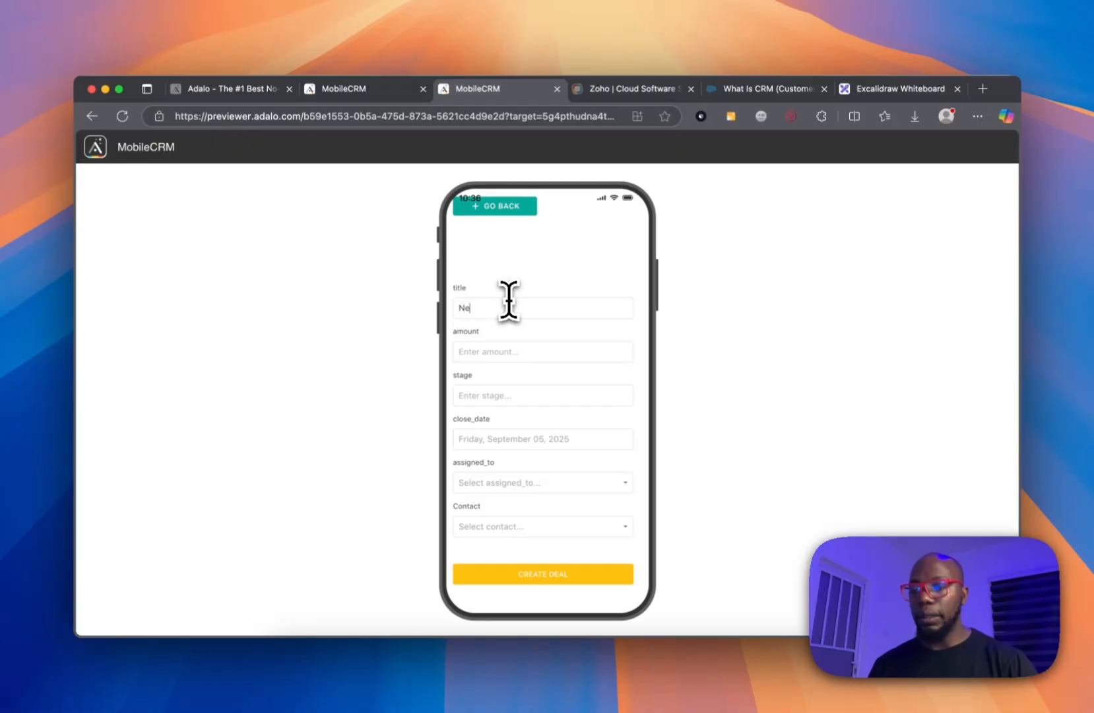
{"action": "type", "text": "!100k deals '"}
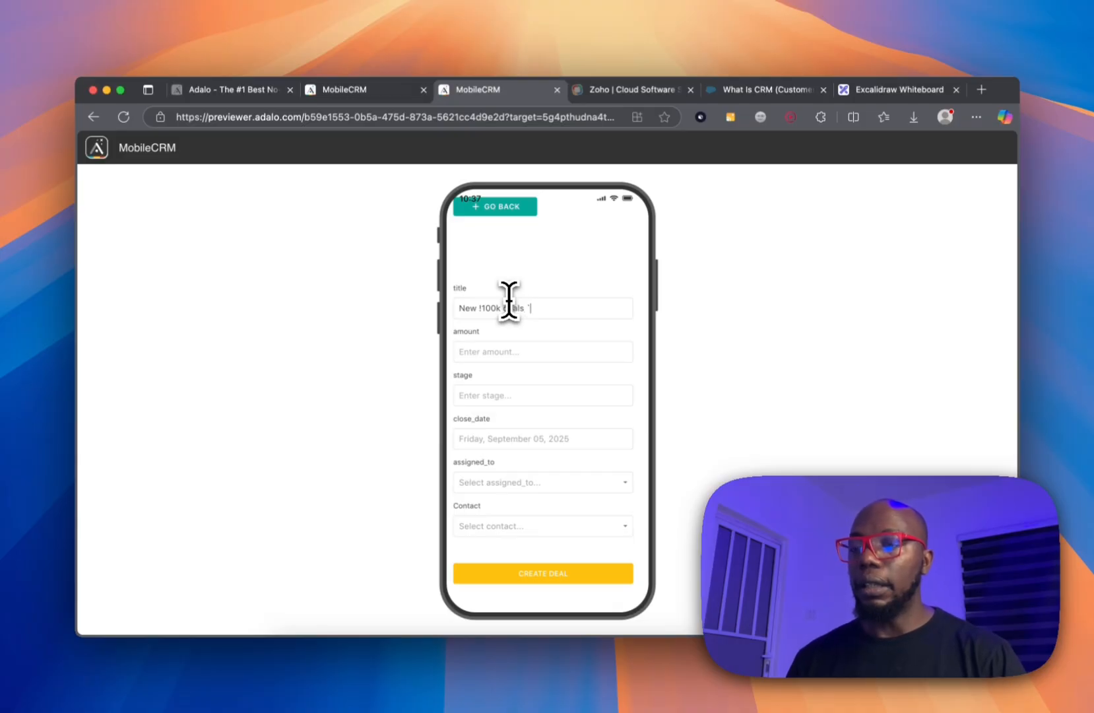
{"action": "key", "text": "Tab"}
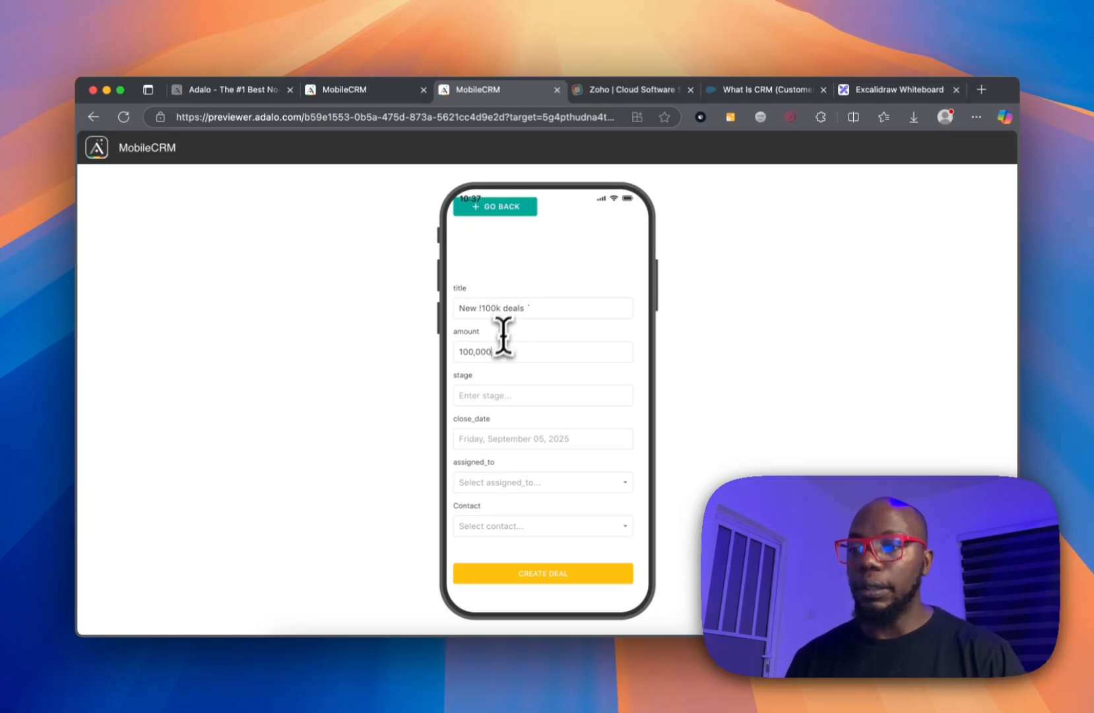
{"action": "left_click", "coordinate": [500, 394]}
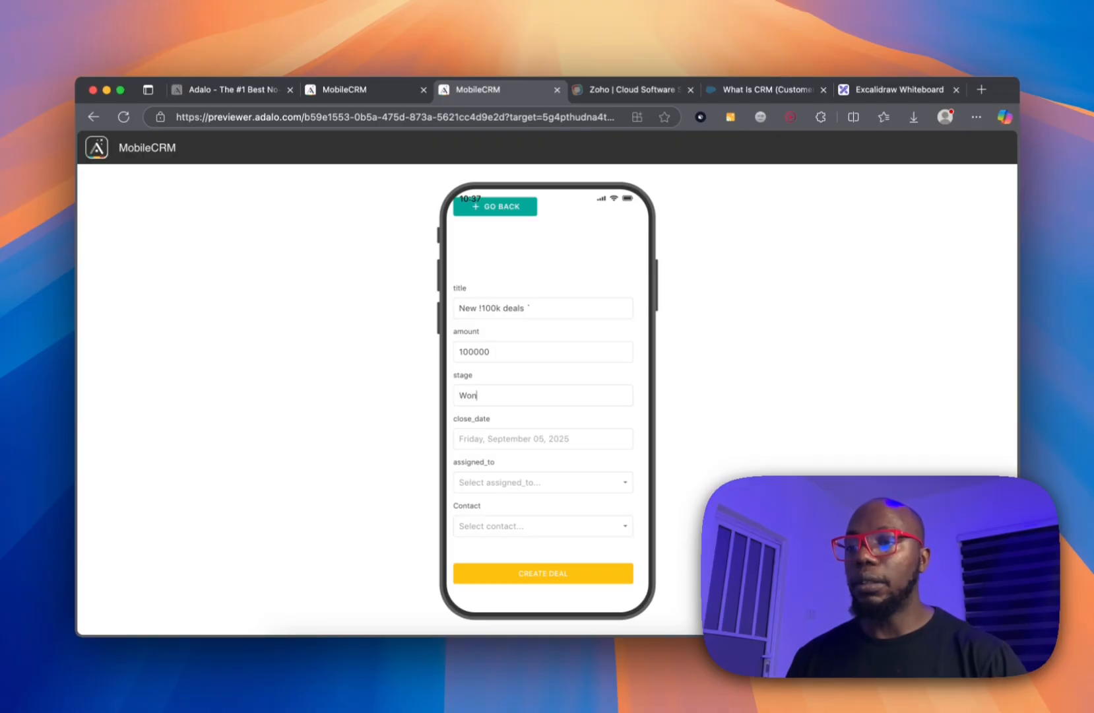
{"action": "left_click", "coordinate": [522, 439]}
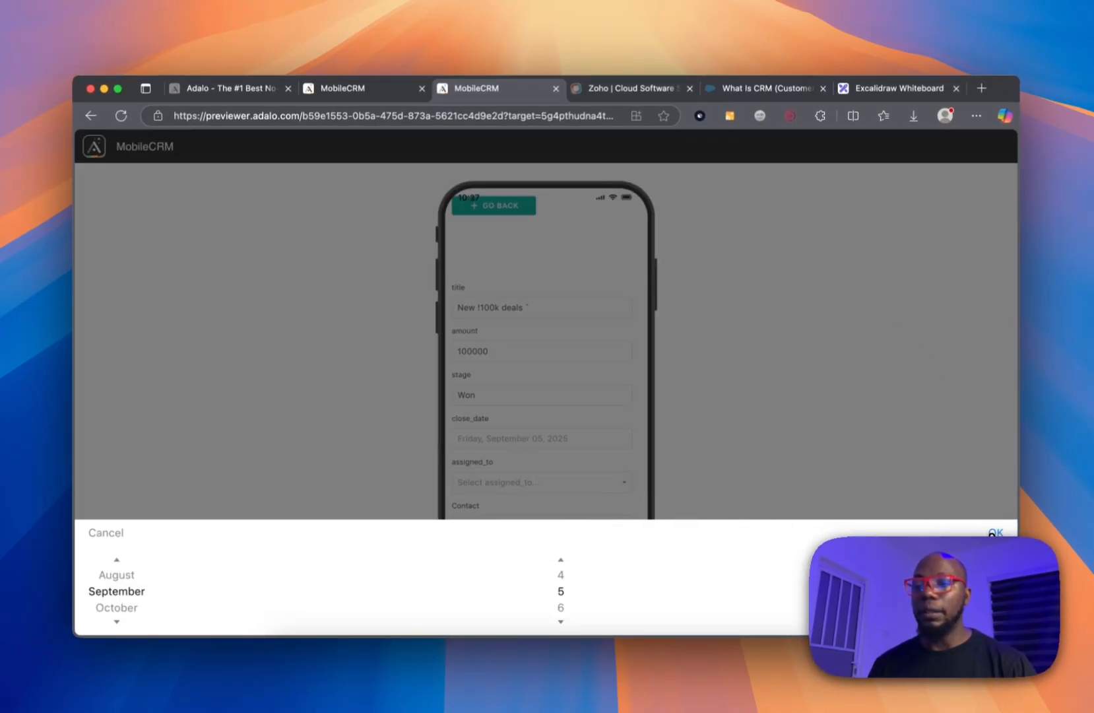
{"action": "left_click", "coordinate": [994, 532]}
Assign the test user and existing contact, set stage to New, submit, and return home.
{"action": "left_click", "coordinate": [576, 483]}
{"action": "left_click", "coordinate": [568, 501]}
{"action": "left_click", "coordinate": [546, 524]}
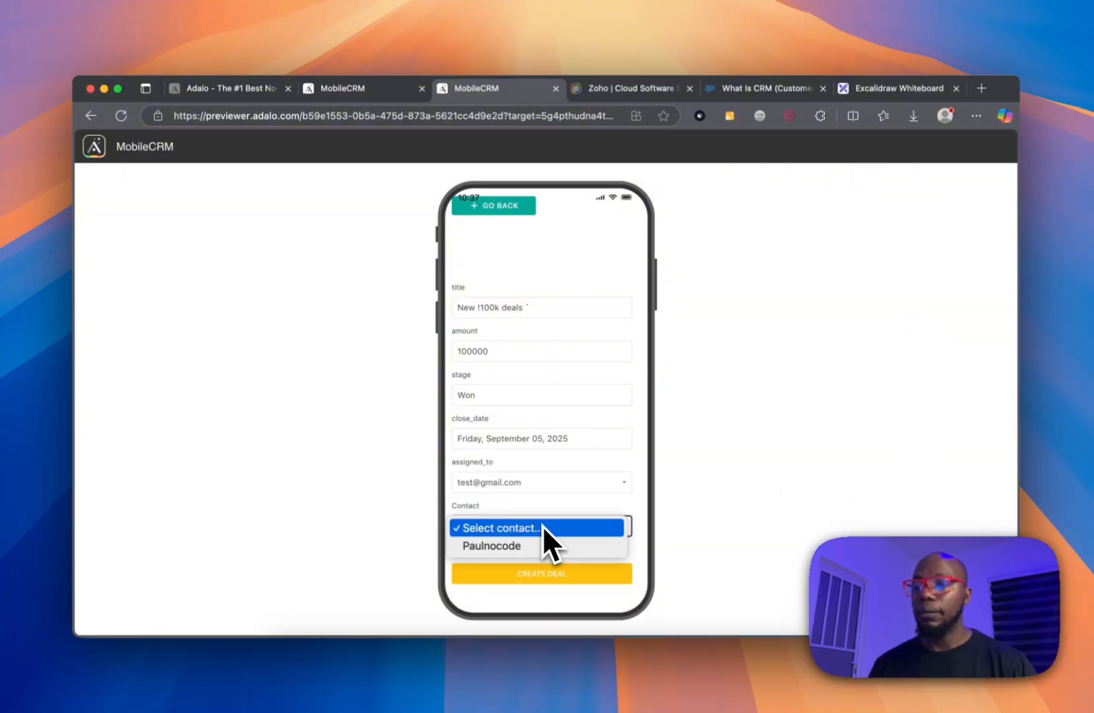
{"action": "left_click", "coordinate": [542, 545]}
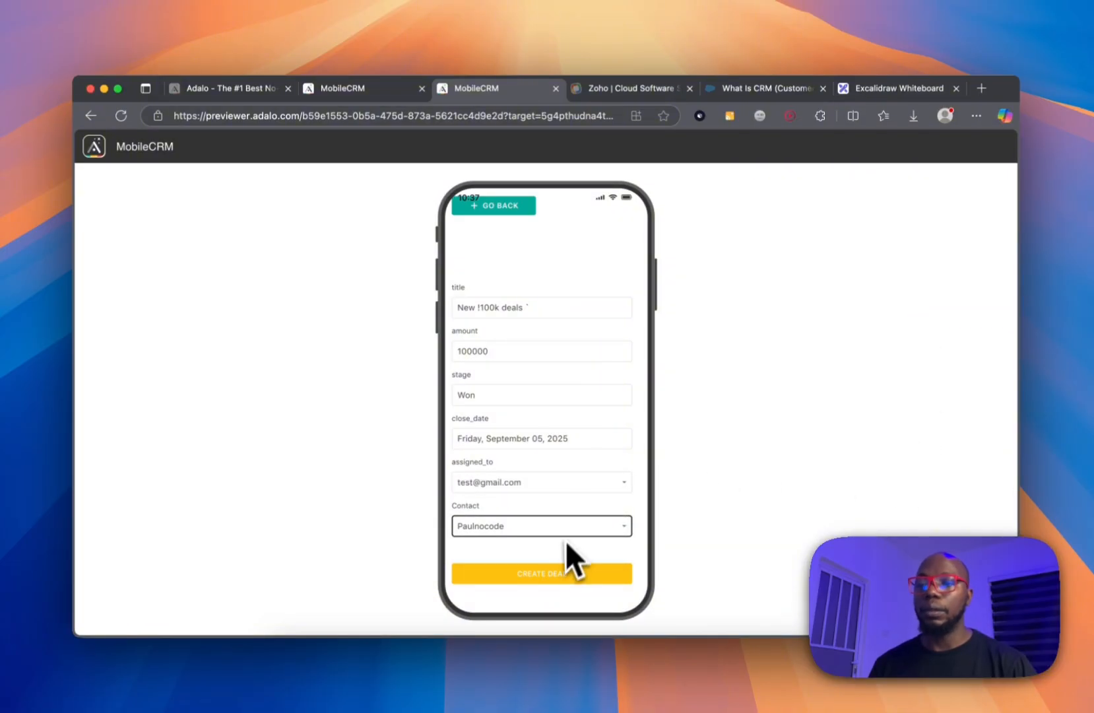
{"action": "left_click", "coordinate": [501, 394]}
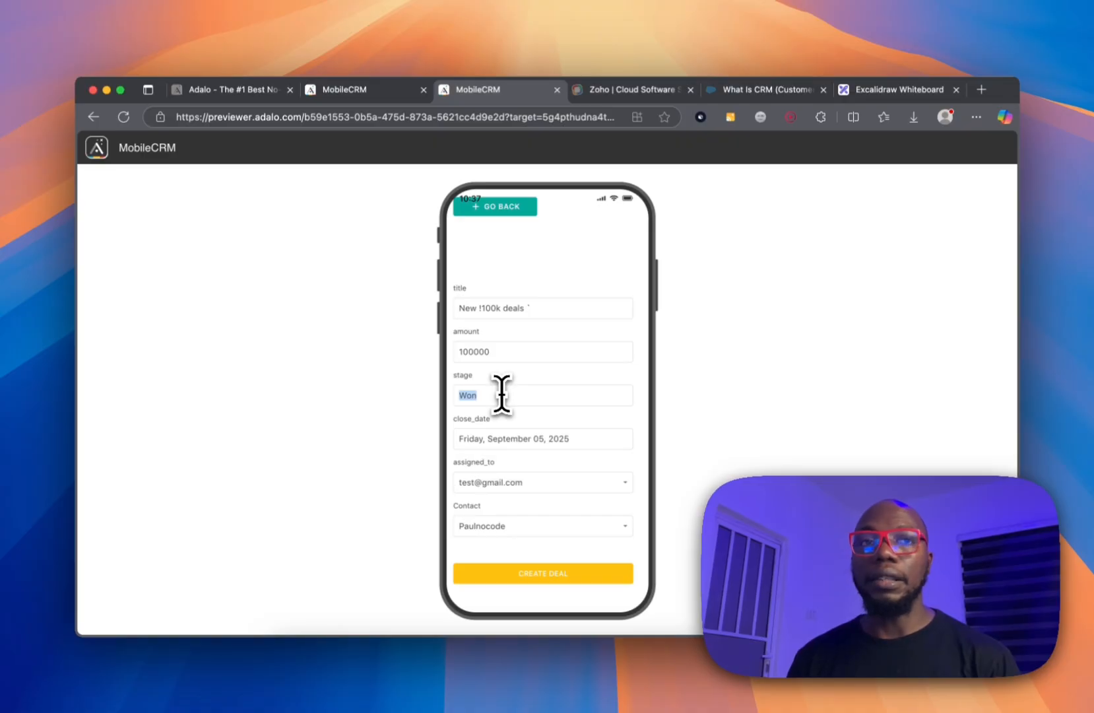
{"action": "type", "text": "New"}
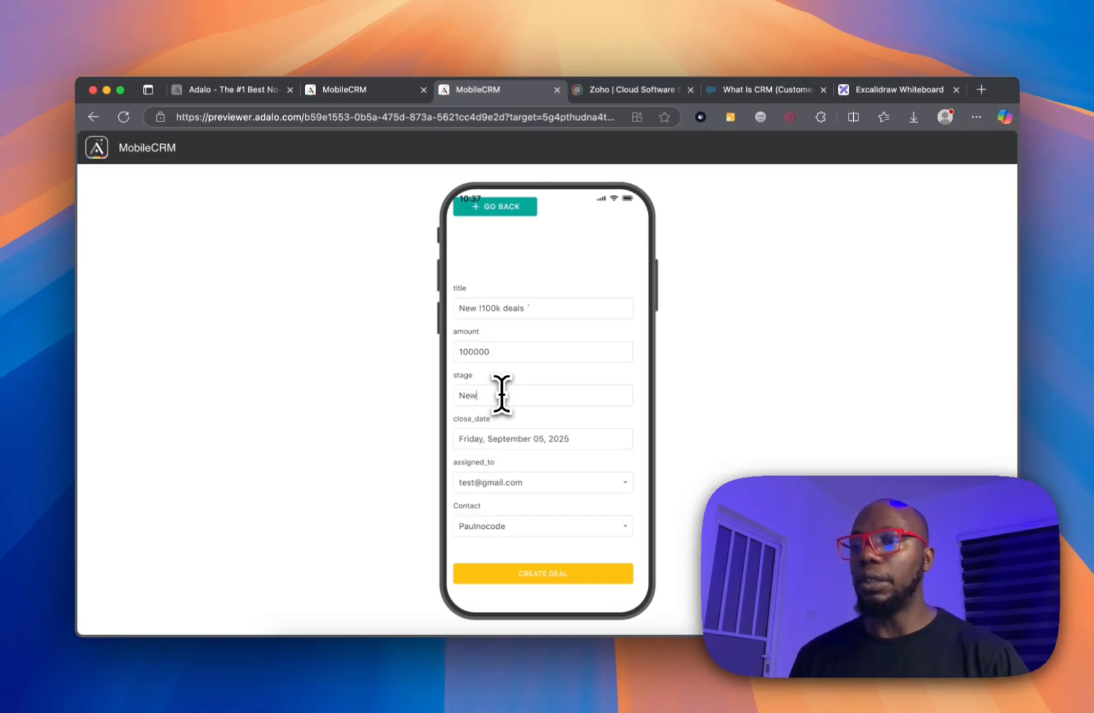
{"action": "left_click", "coordinate": [596, 572]}
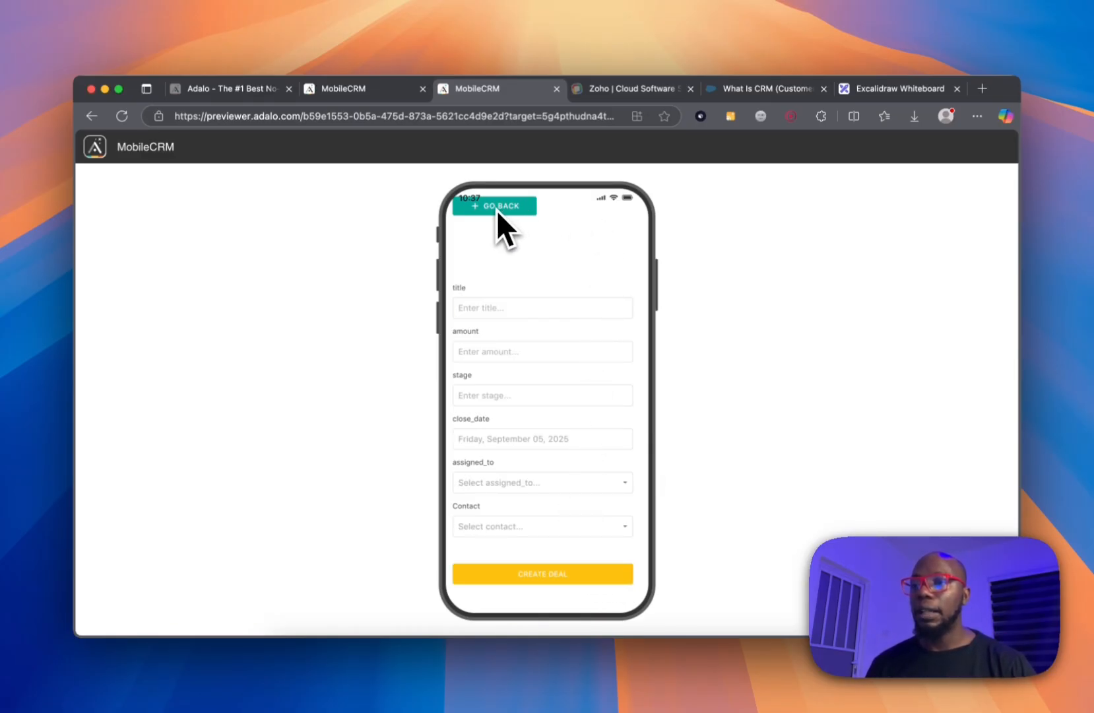
{"action": "scroll", "coordinate": [565, 352], "scroll_direction": "up", "scroll_amount": 2}
{"action": "left_click", "coordinate": [502, 242]}
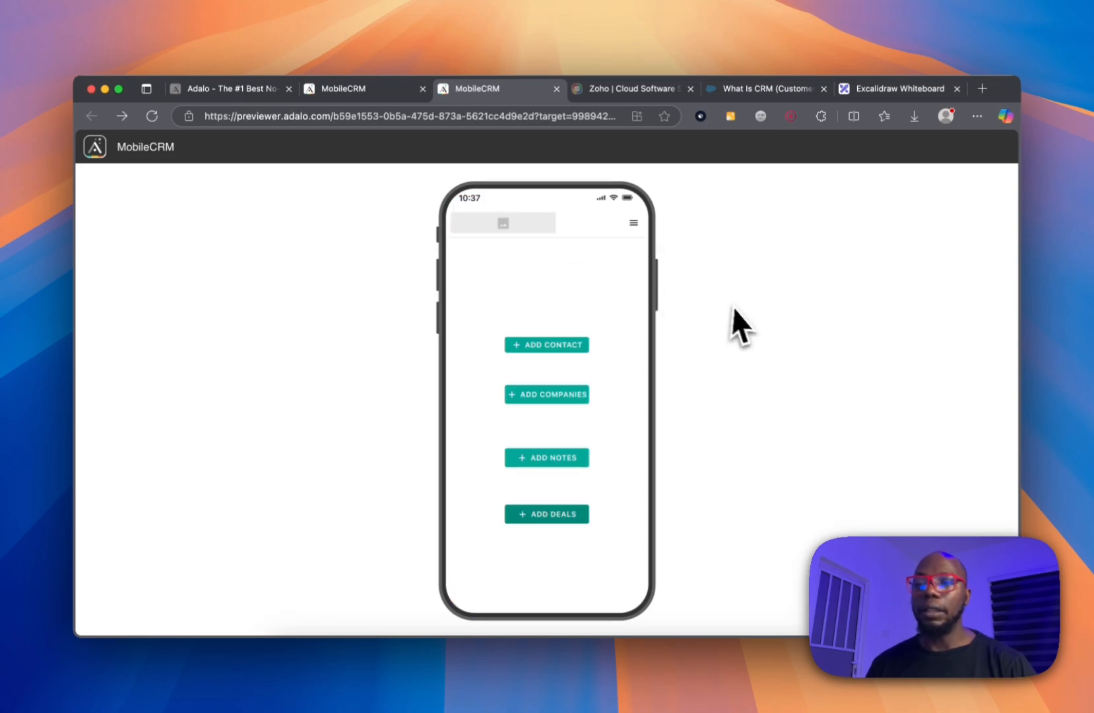
In the editor's Database panel, view the Companies and Contact records to confirm one entry each.
{"action": "left_click", "coordinate": [374, 93]}
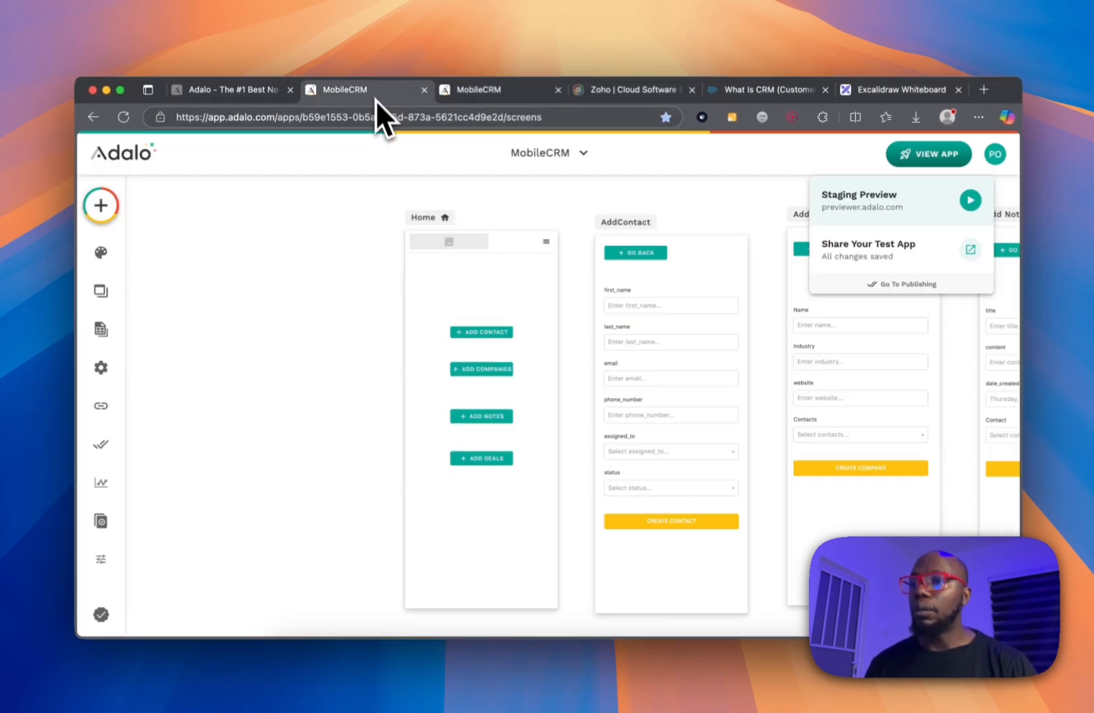
{"action": "left_click", "coordinate": [101, 328]}
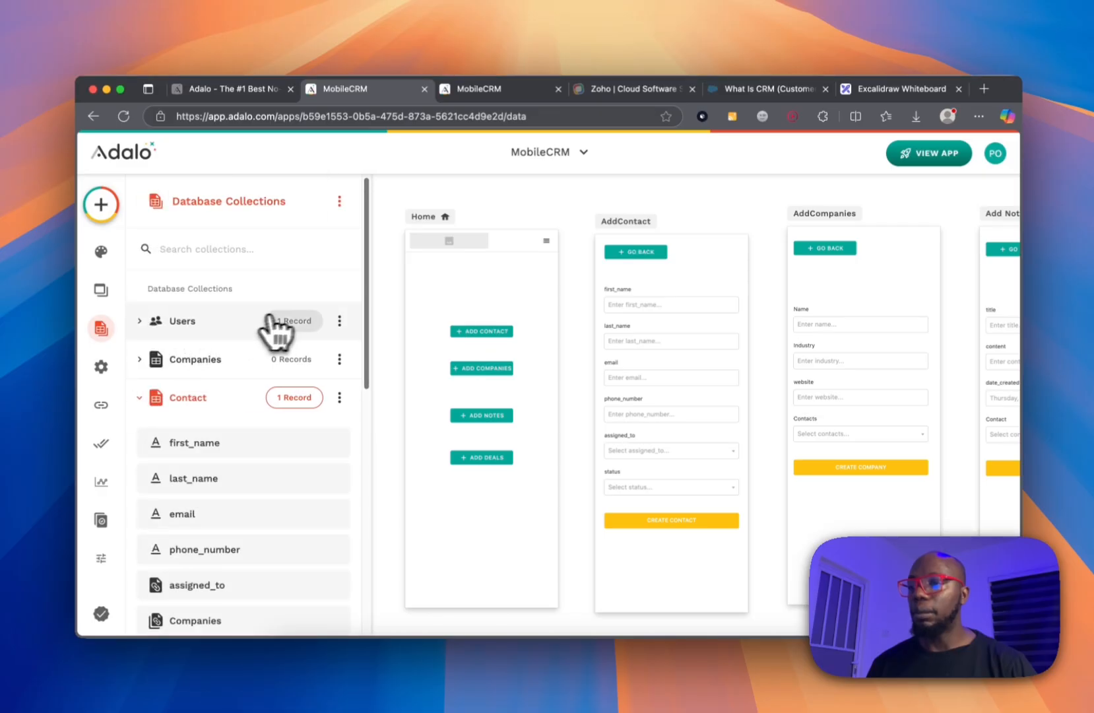
{"action": "left_click", "coordinate": [247, 390]}
{"action": "left_click", "coordinate": [291, 360]}
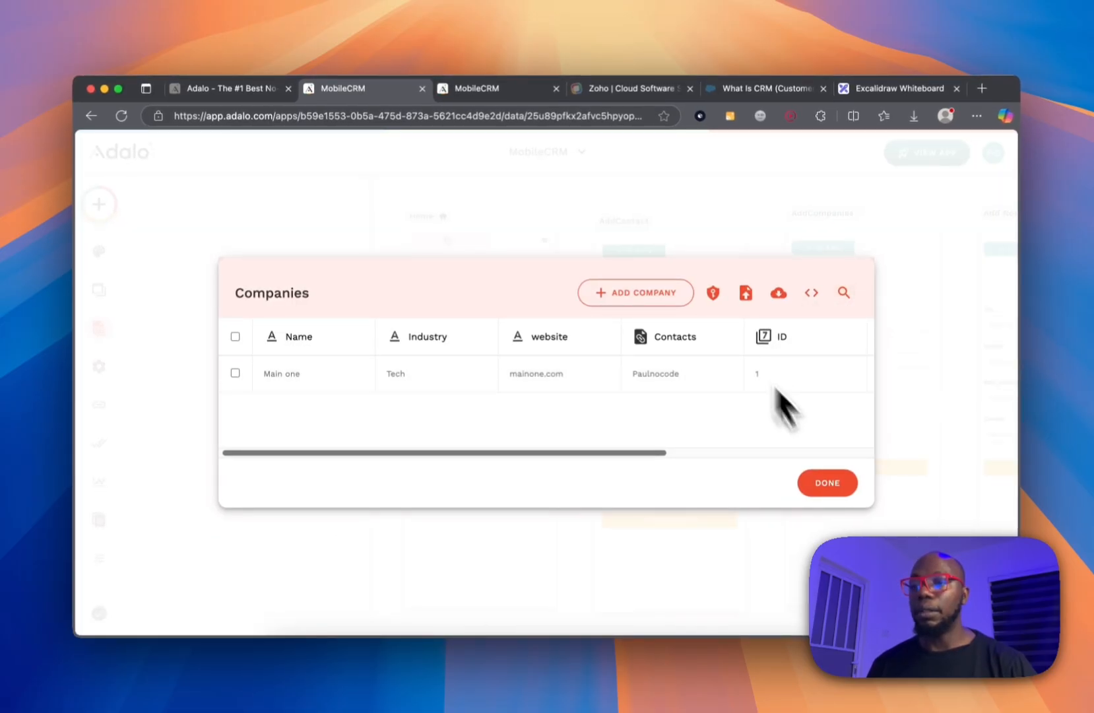
{"action": "left_click", "coordinate": [825, 502]}
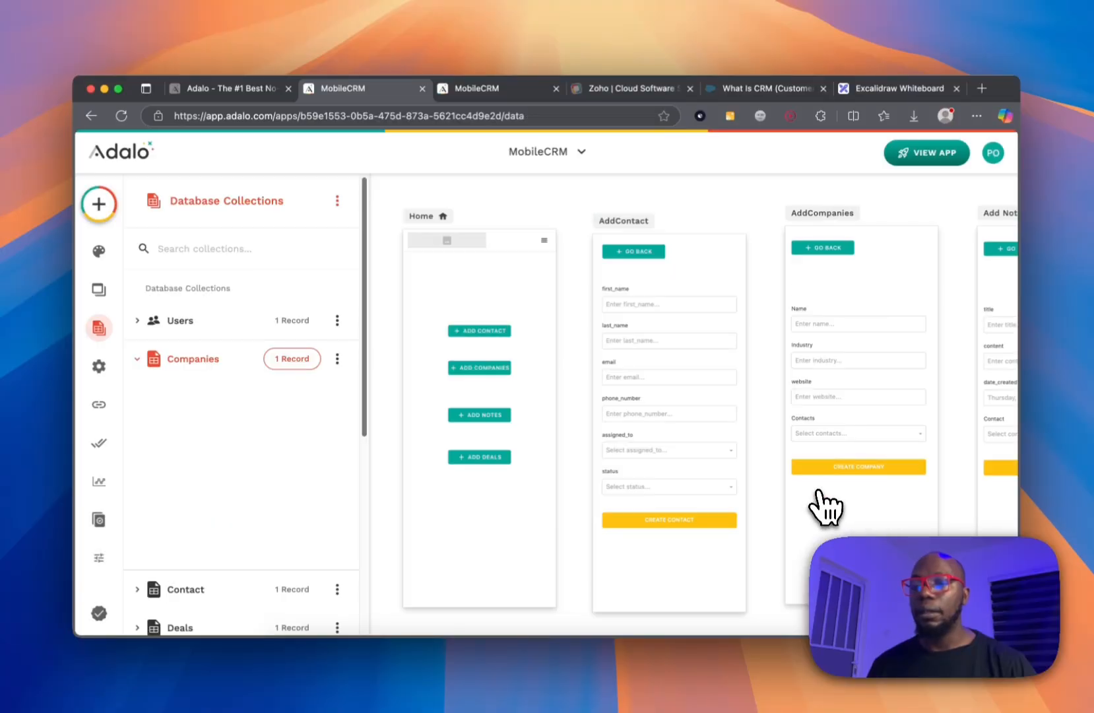
{"action": "left_click", "coordinate": [197, 363]}
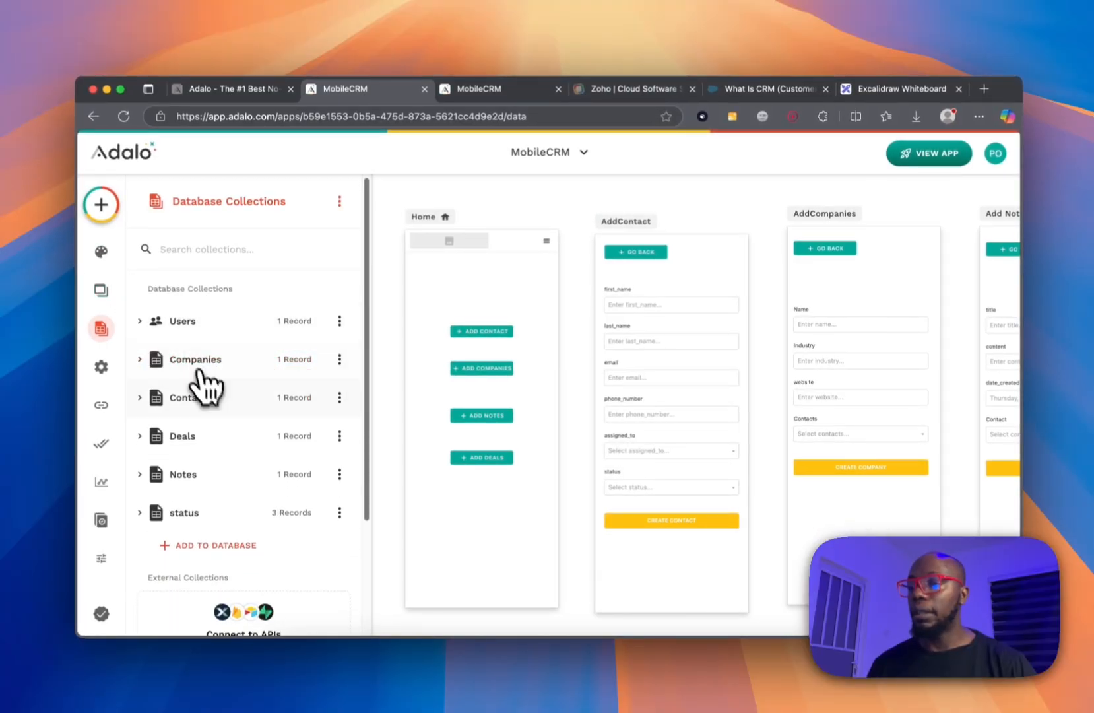
{"action": "left_click", "coordinate": [291, 398]}
{"action": "left_click", "coordinate": [827, 485]}
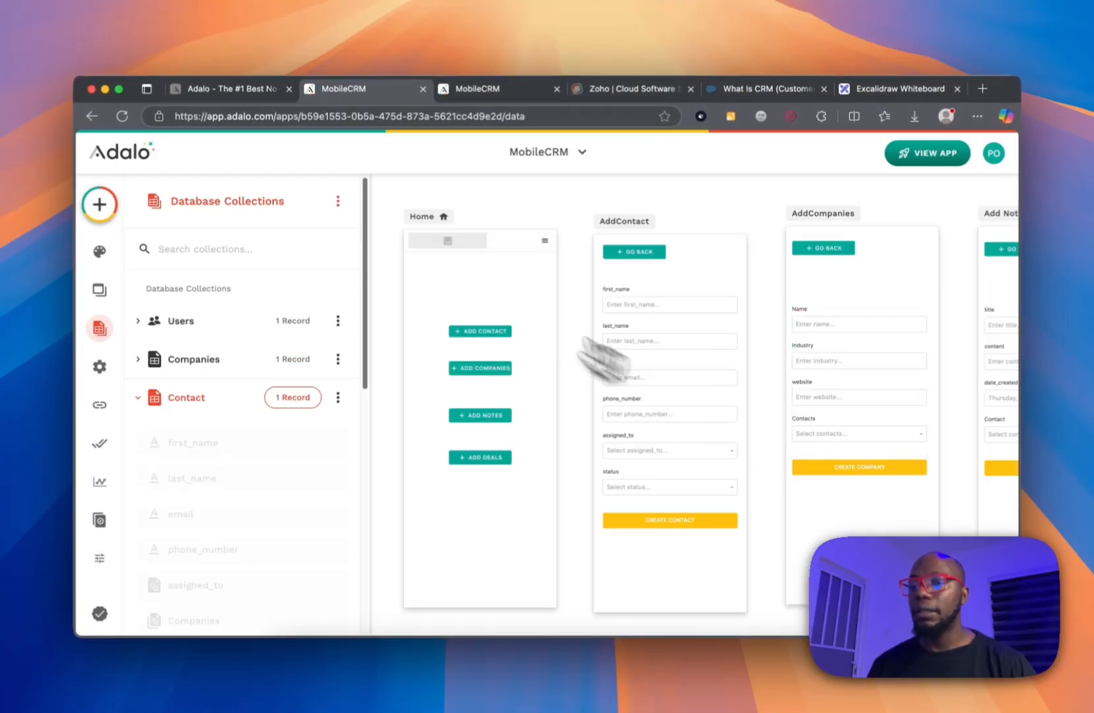
{"action": "left_click", "coordinate": [263, 393]}
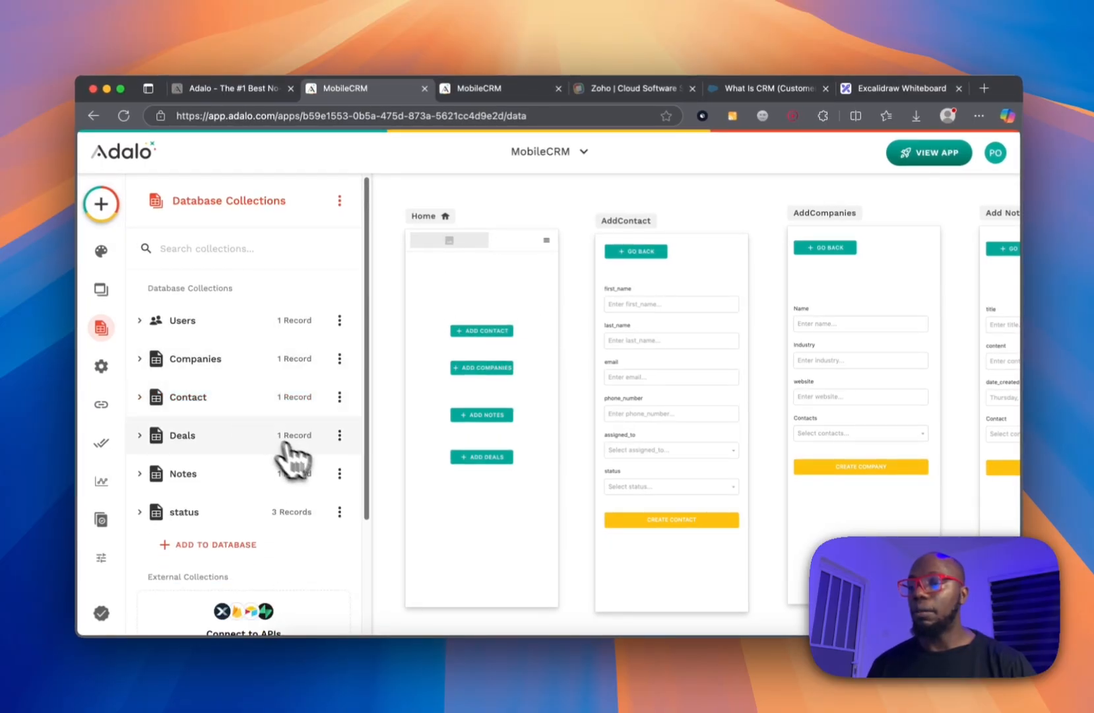
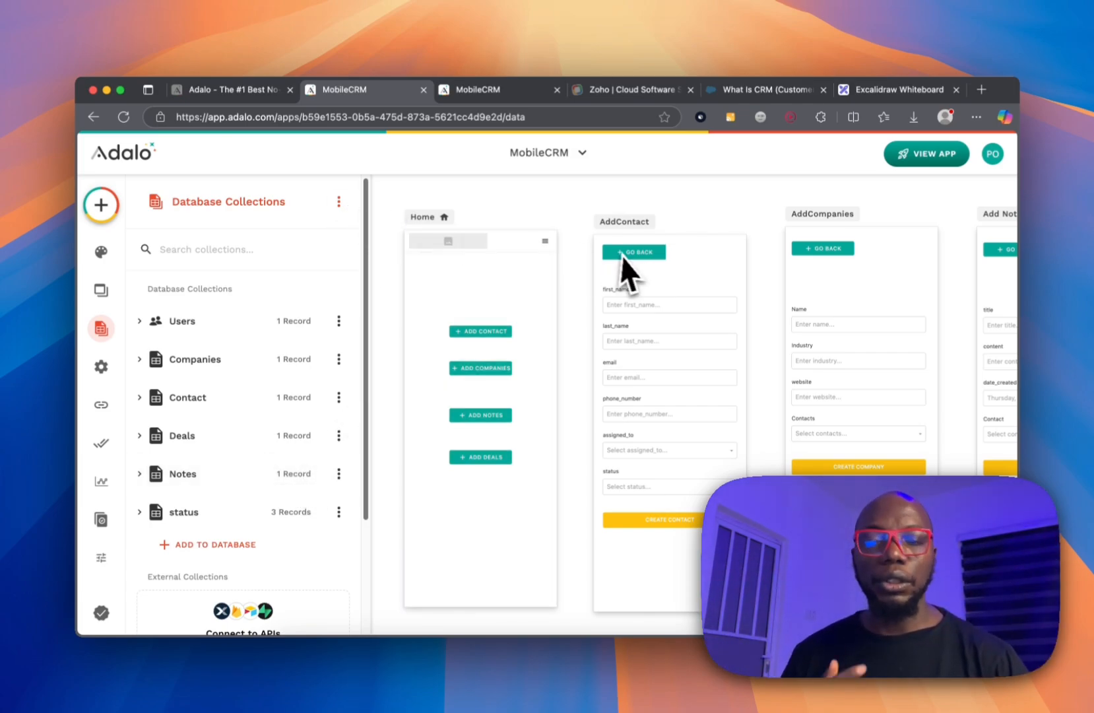
Leave Database Collections, scroll the screens canvas to AddDeals, and open the add-component panel.
{"action": "left_click", "coordinate": [579, 292]}
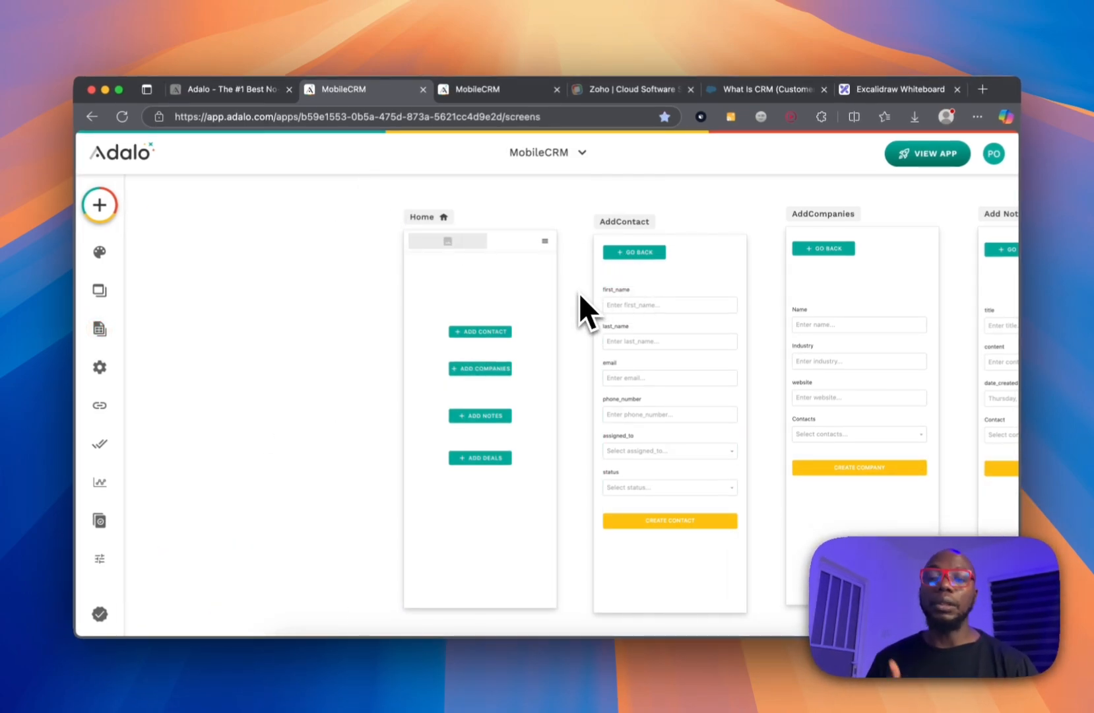
{"action": "scroll", "coordinate": [579, 292], "scroll_direction": "right", "scroll_amount": 10}
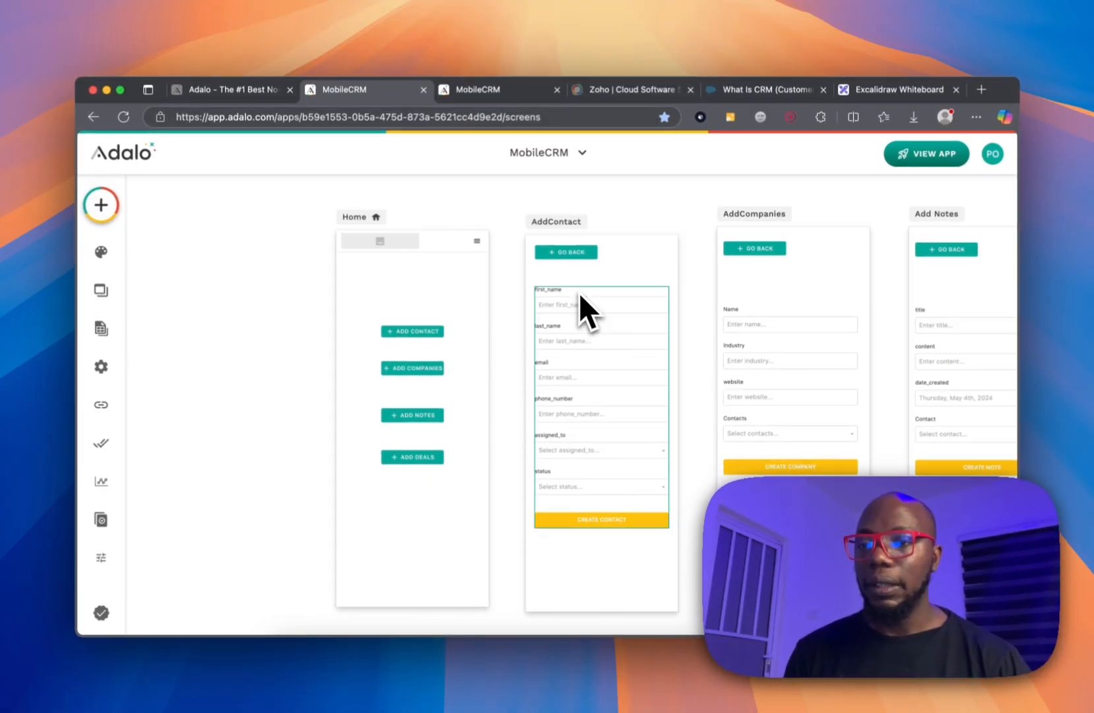
{"action": "scroll", "coordinate": [580, 295], "scroll_direction": "right", "scroll_amount": 7}
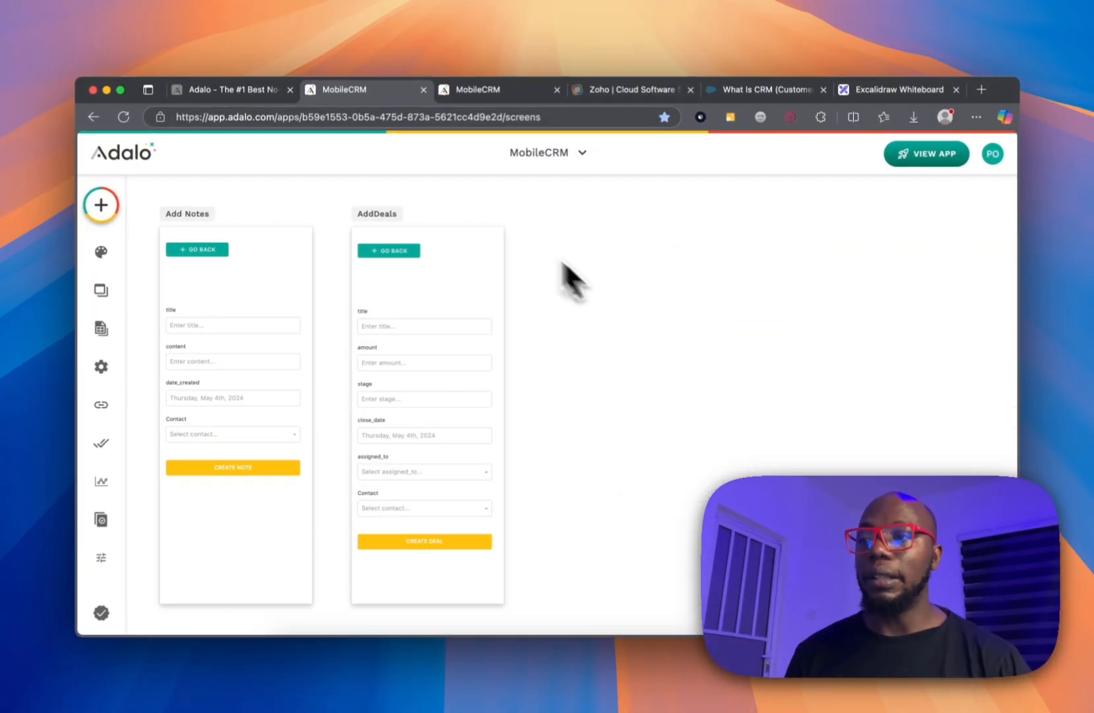
{"action": "left_click", "coordinate": [101, 206]}
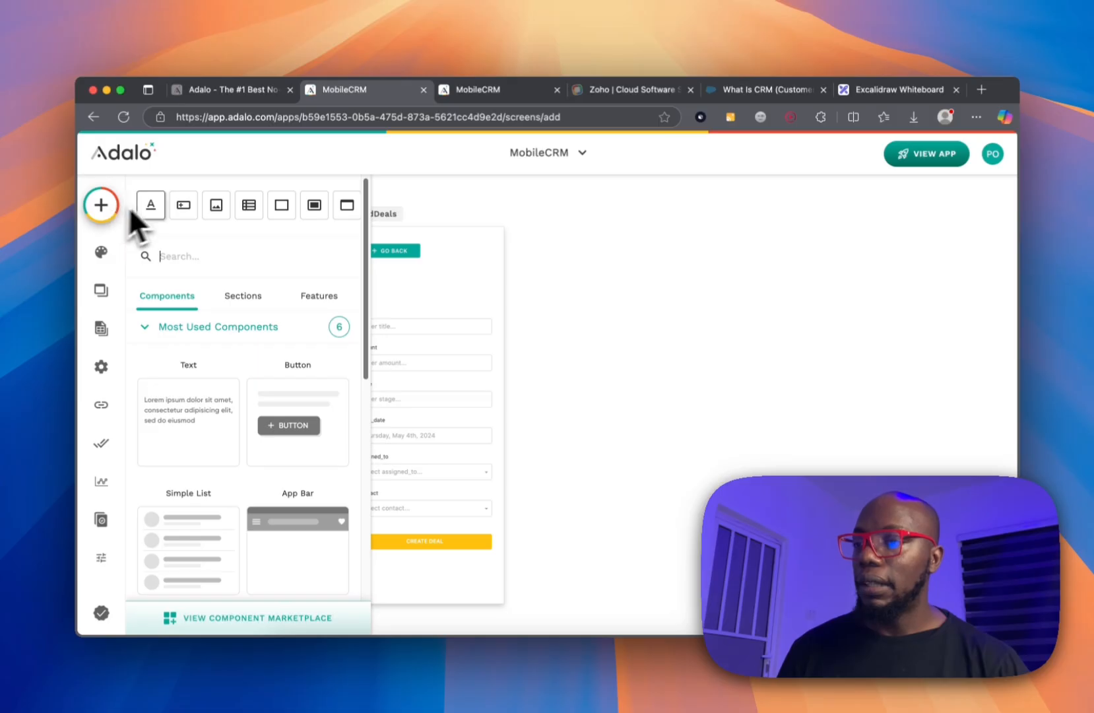
Create a blank screen named Contact_display and move it further right on the canvas.
{"action": "left_click", "coordinate": [346, 208]}
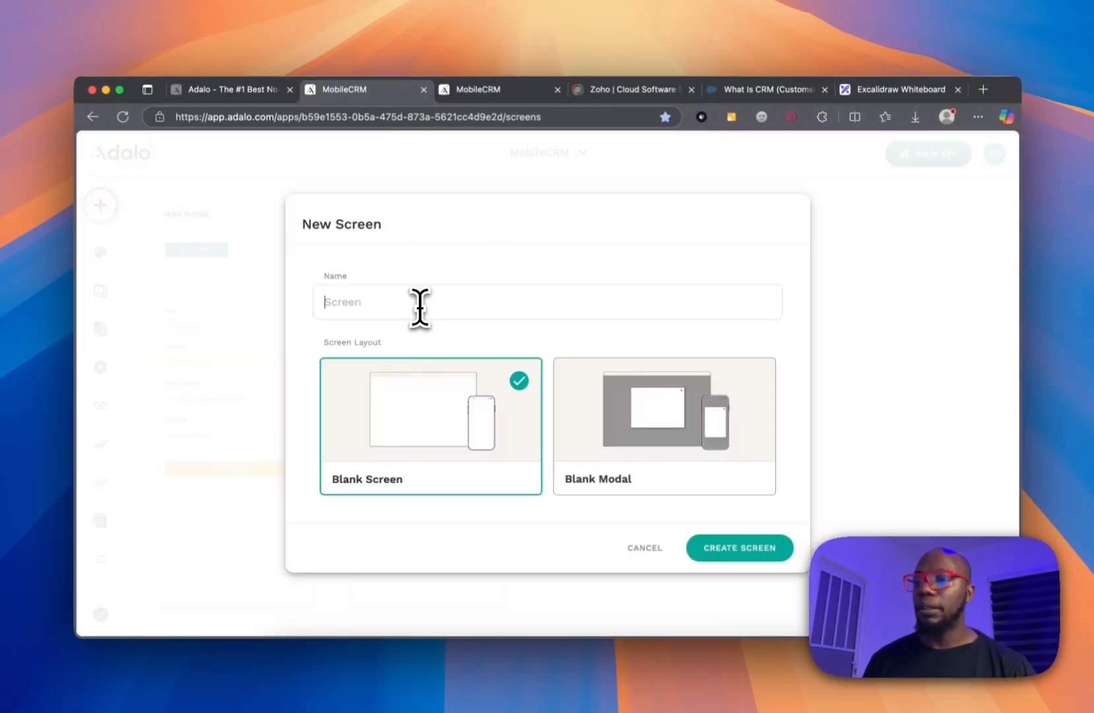
{"action": "type", "text": "Con"}
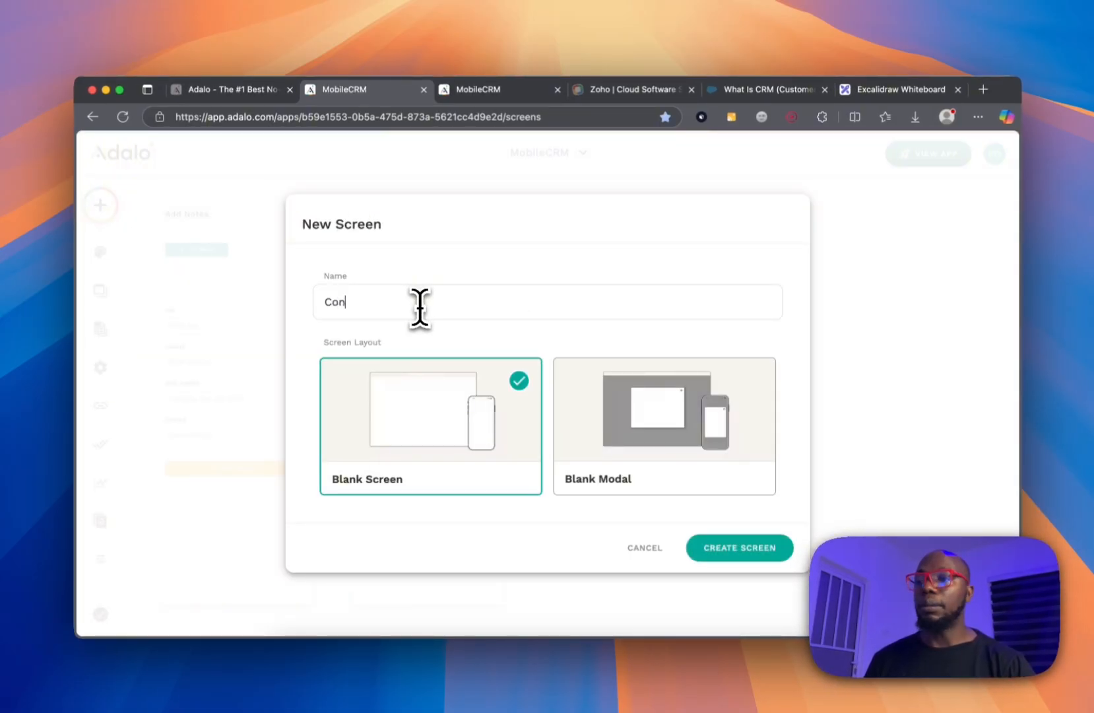
{"action": "type", "text": "tact_display"}
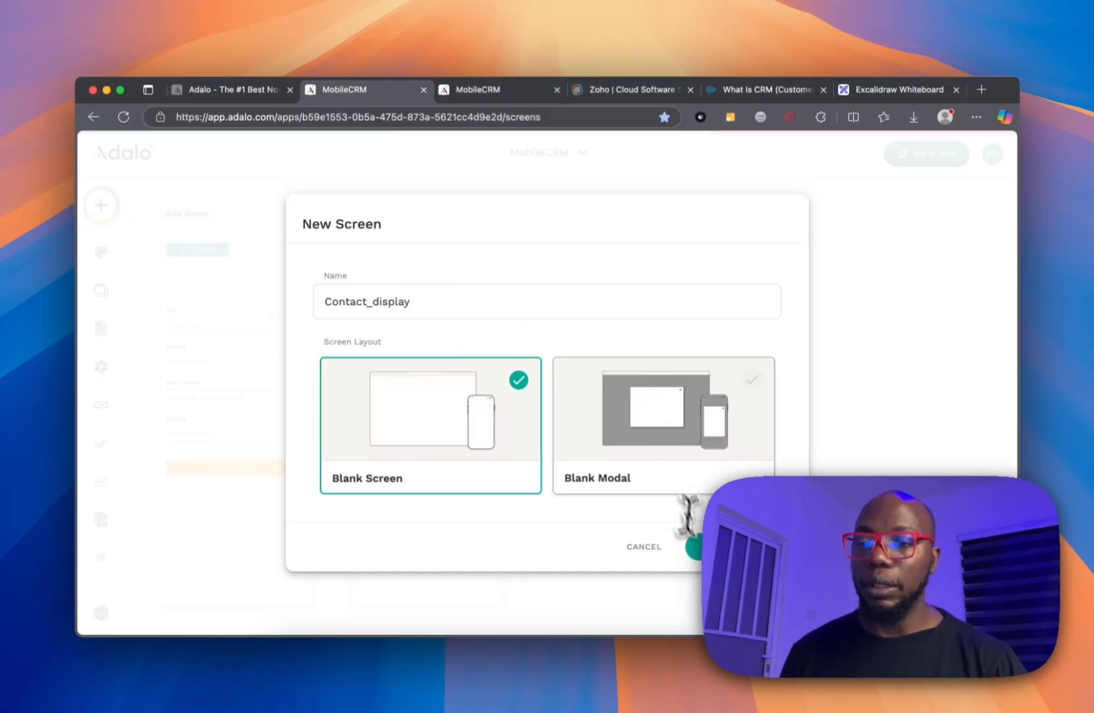
{"action": "left_click", "coordinate": [696, 546]}
{"action": "left_click_drag", "start_coordinate": [452, 214], "coordinate": [539, 215]}
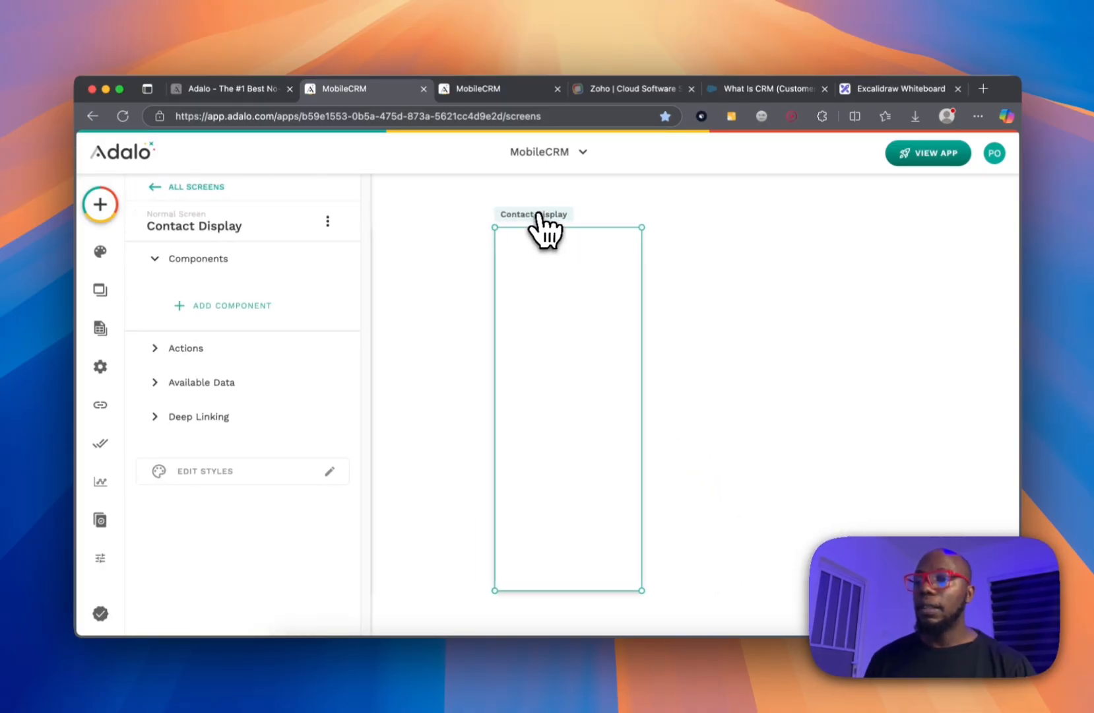
Drop a Card List from the Lists category onto Contact Display, then delete it.
{"action": "left_click", "coordinate": [92, 206]}
{"action": "scroll", "coordinate": [249, 333], "scroll_direction": "down", "scroll_amount": 3}
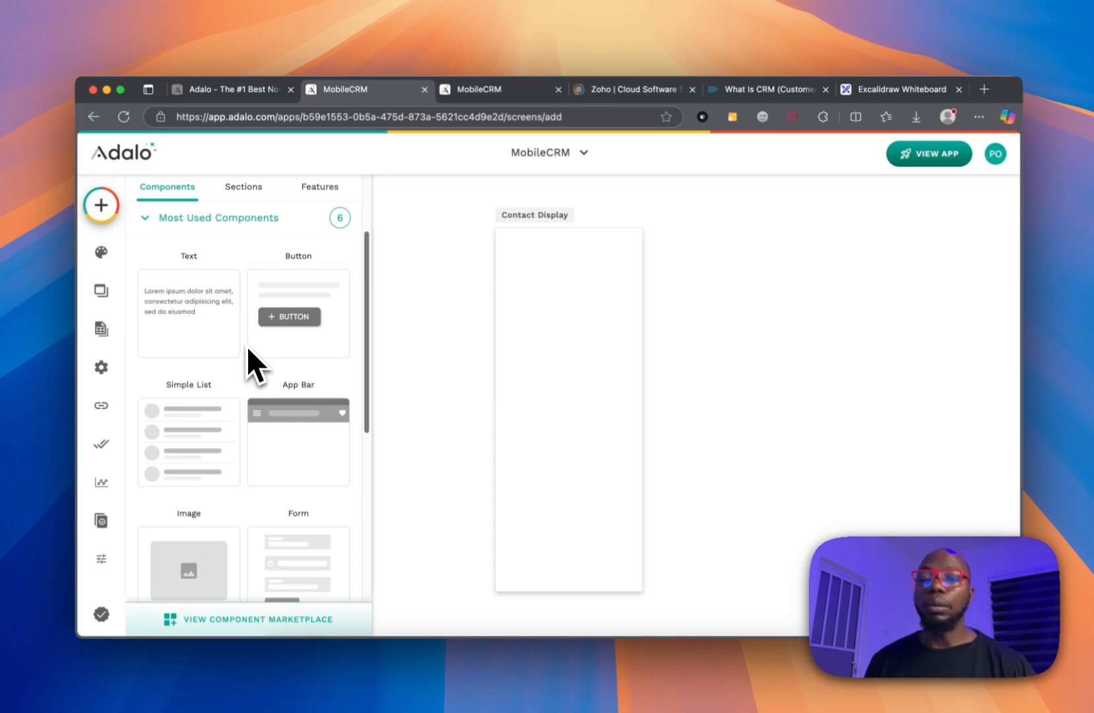
{"action": "scroll", "coordinate": [209, 356], "scroll_direction": "down", "scroll_amount": 5}
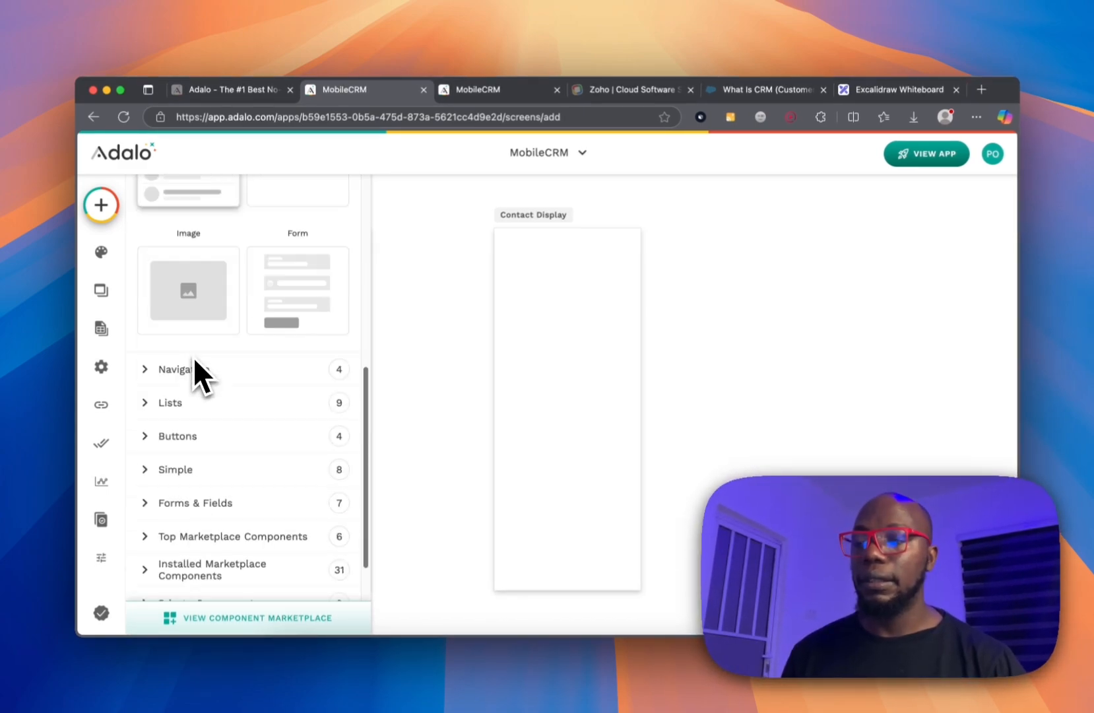
{"action": "scroll", "coordinate": [194, 356], "scroll_direction": "up", "scroll_amount": 5}
{"action": "scroll", "coordinate": [196, 356], "scroll_direction": "down", "scroll_amount": 5}
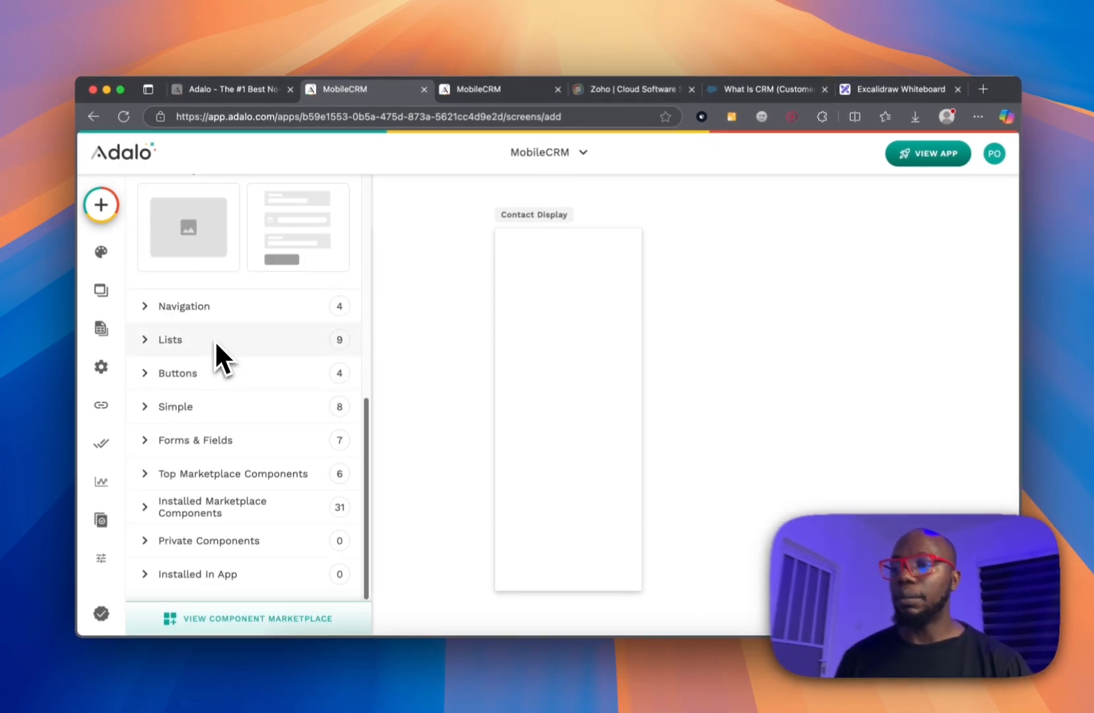
{"action": "left_click", "coordinate": [216, 342]}
{"action": "scroll", "coordinate": [261, 418], "scroll_direction": "down", "scroll_amount": 5}
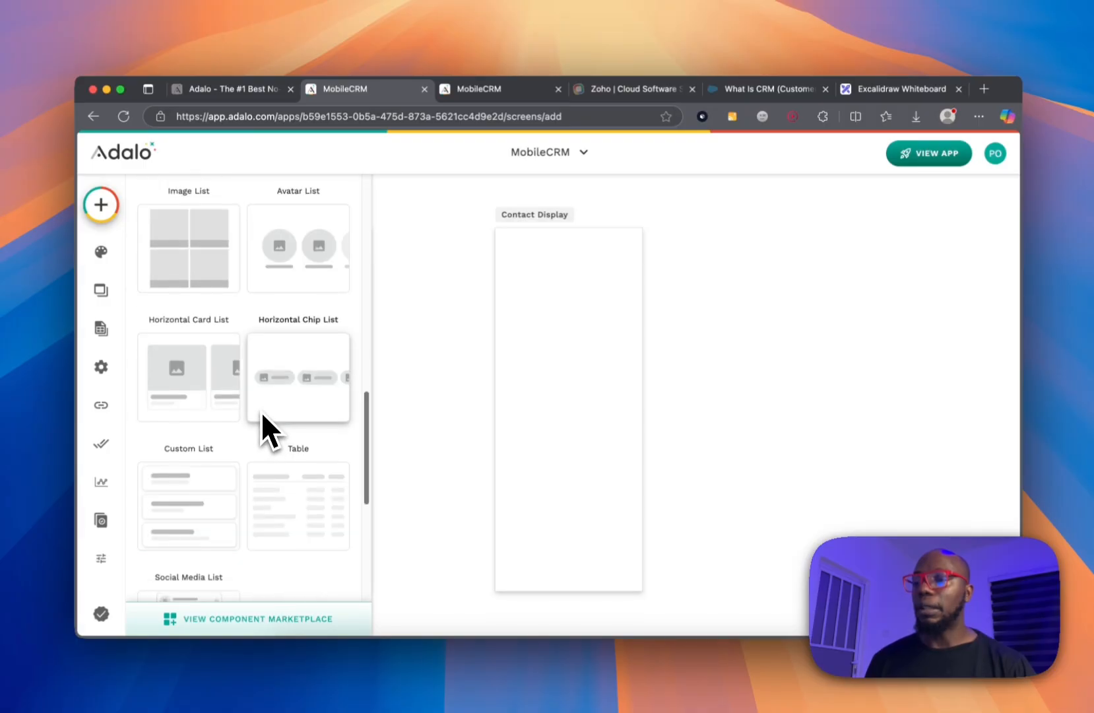
{"action": "scroll", "coordinate": [278, 310], "scroll_direction": "up", "scroll_amount": 9}
{"action": "scroll", "coordinate": [291, 429], "scroll_direction": "down", "scroll_amount": 5}
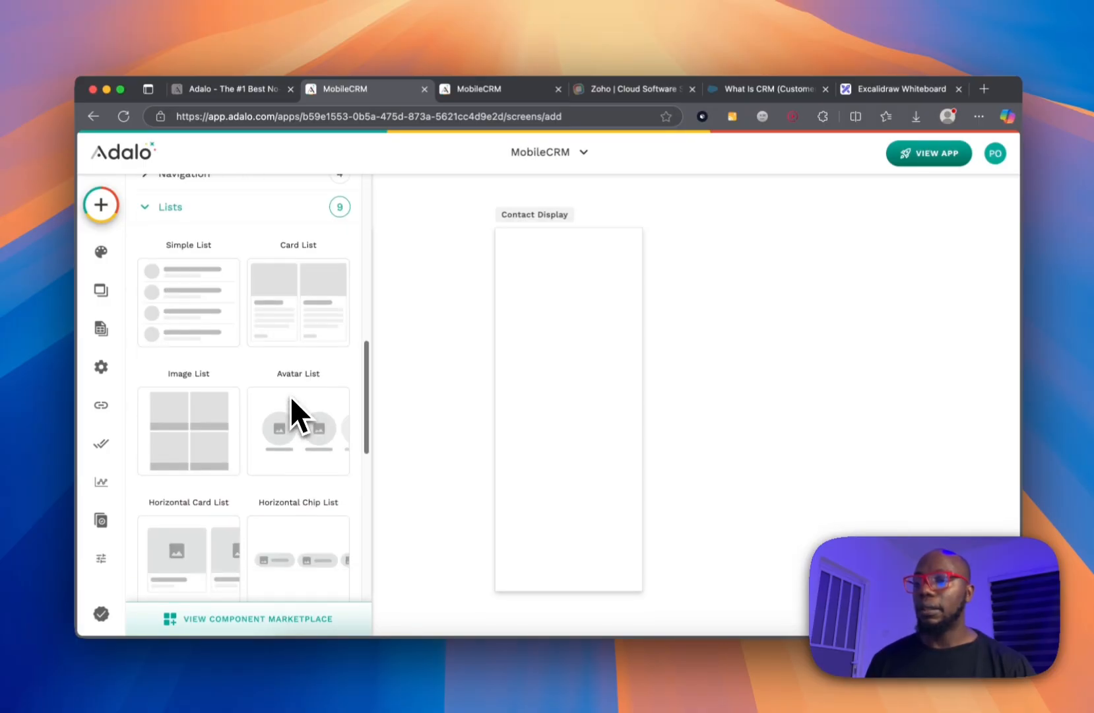
{"action": "left_click_drag", "start_coordinate": [294, 313], "coordinate": [565, 375]}
{"action": "key", "text": "Delete"}
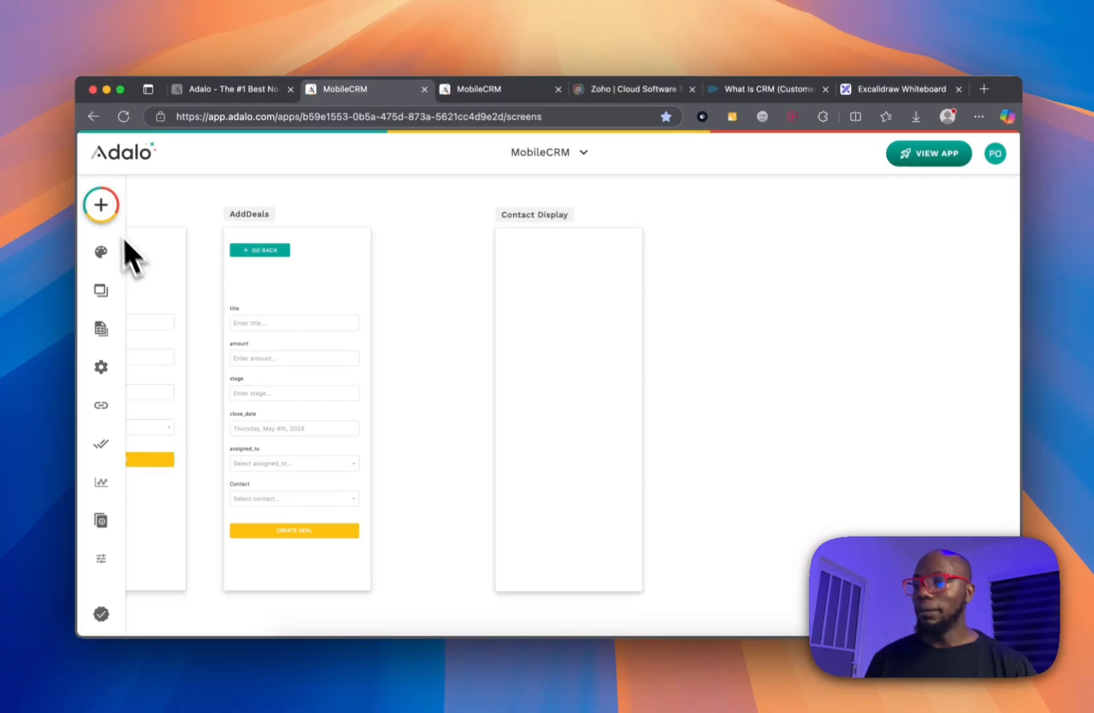
Drag a Simple List onto the Contact Display screen instead.
{"action": "left_click", "coordinate": [101, 204]}
{"action": "scroll", "coordinate": [225, 389], "scroll_direction": "down", "scroll_amount": 3}
{"action": "left_click_drag", "start_coordinate": [191, 332], "coordinate": [566, 305]}
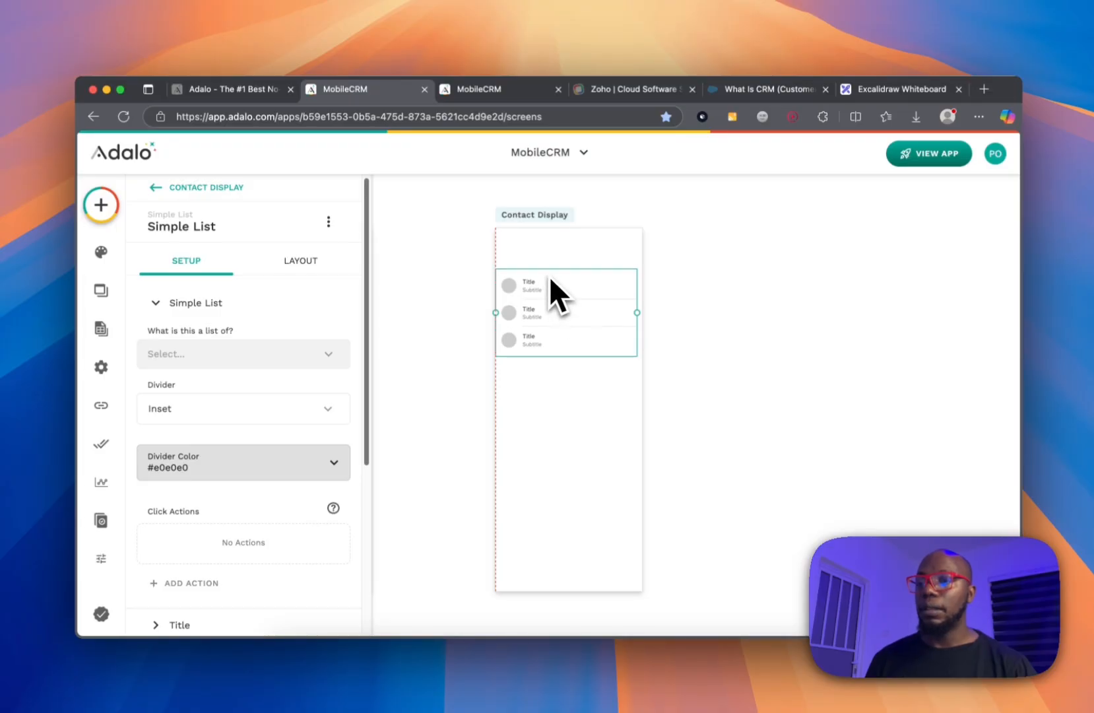
Add a Text heading reading 'Contact list' at the top of Contact Display.
{"action": "left_click", "coordinate": [101, 206]}
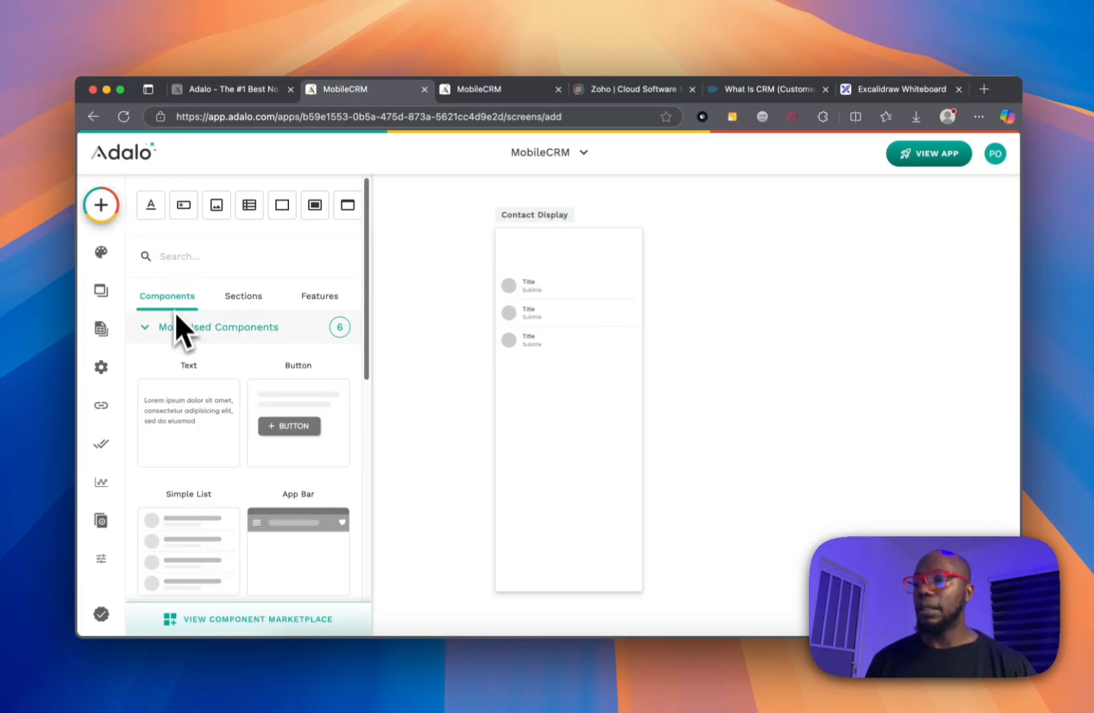
{"action": "left_click_drag", "start_coordinate": [192, 396], "coordinate": [525, 252]}
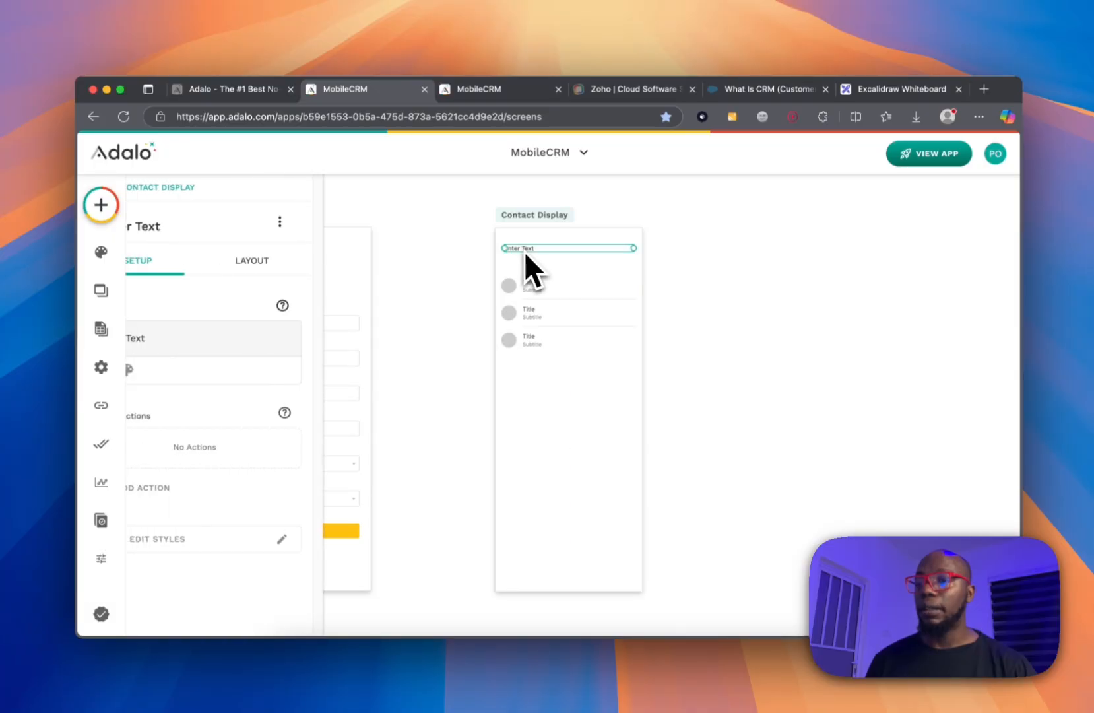
{"action": "triple_click", "coordinate": [261, 340]}
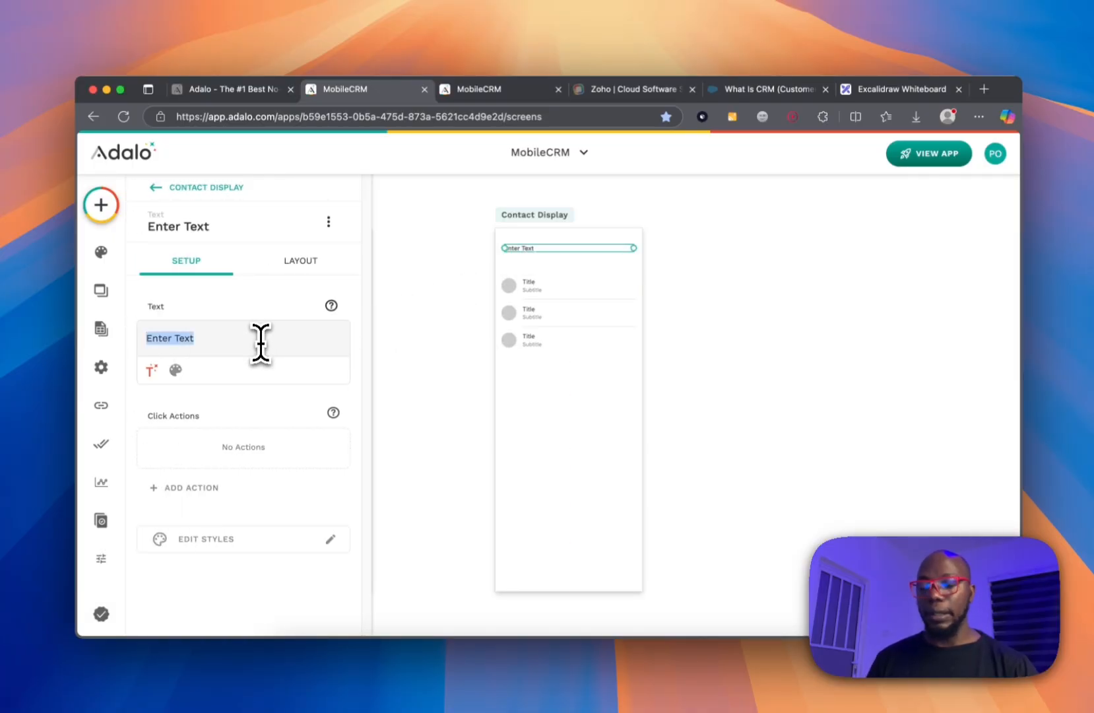
{"action": "type", "text": "Contact list"}
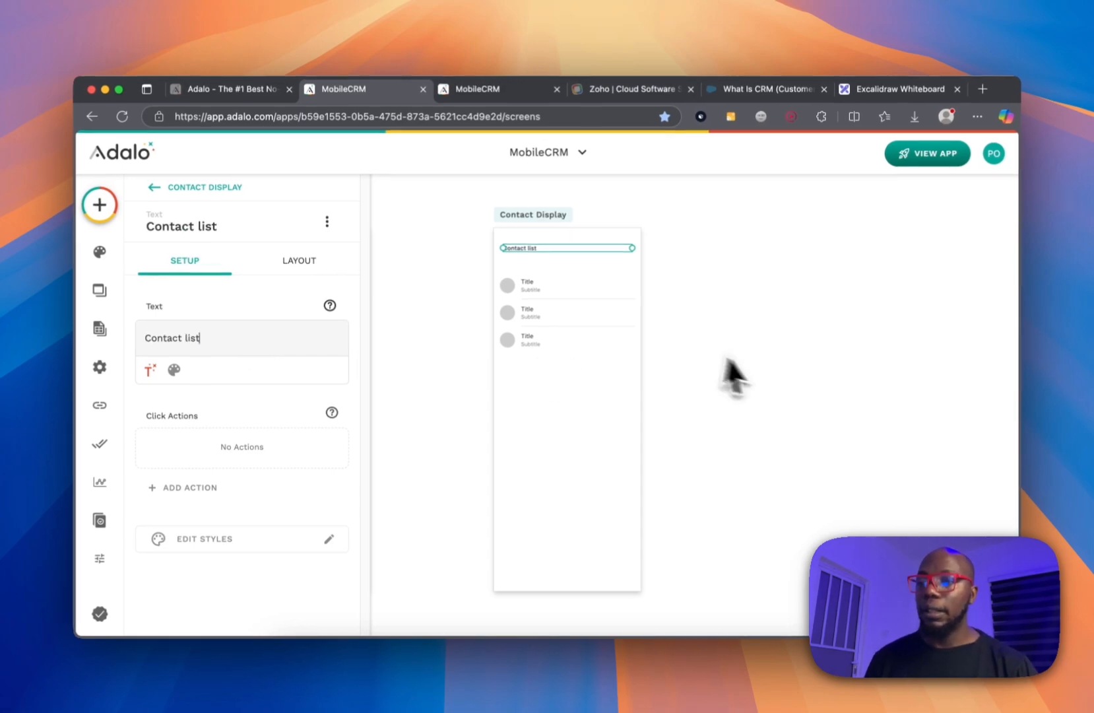
{"action": "left_click", "coordinate": [571, 323]}
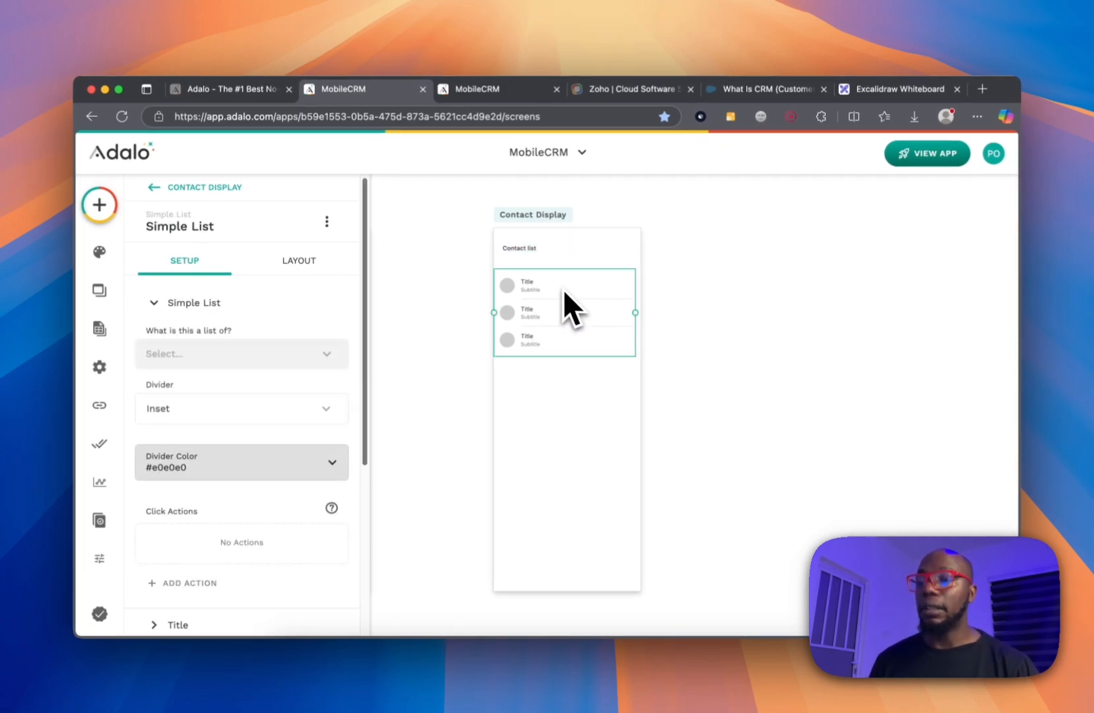
Make the Simple List show Contact records filtered to Logged In User > Contact.
{"action": "left_click", "coordinate": [266, 355]}
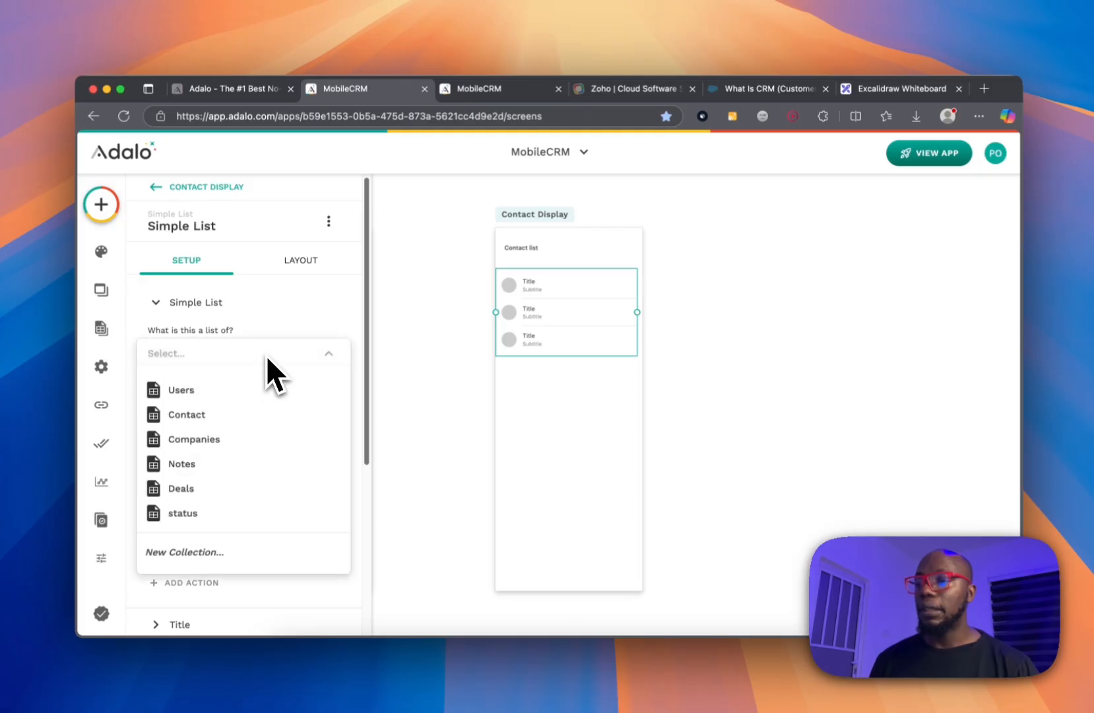
{"action": "left_click", "coordinate": [236, 415]}
{"action": "left_click", "coordinate": [236, 417]}
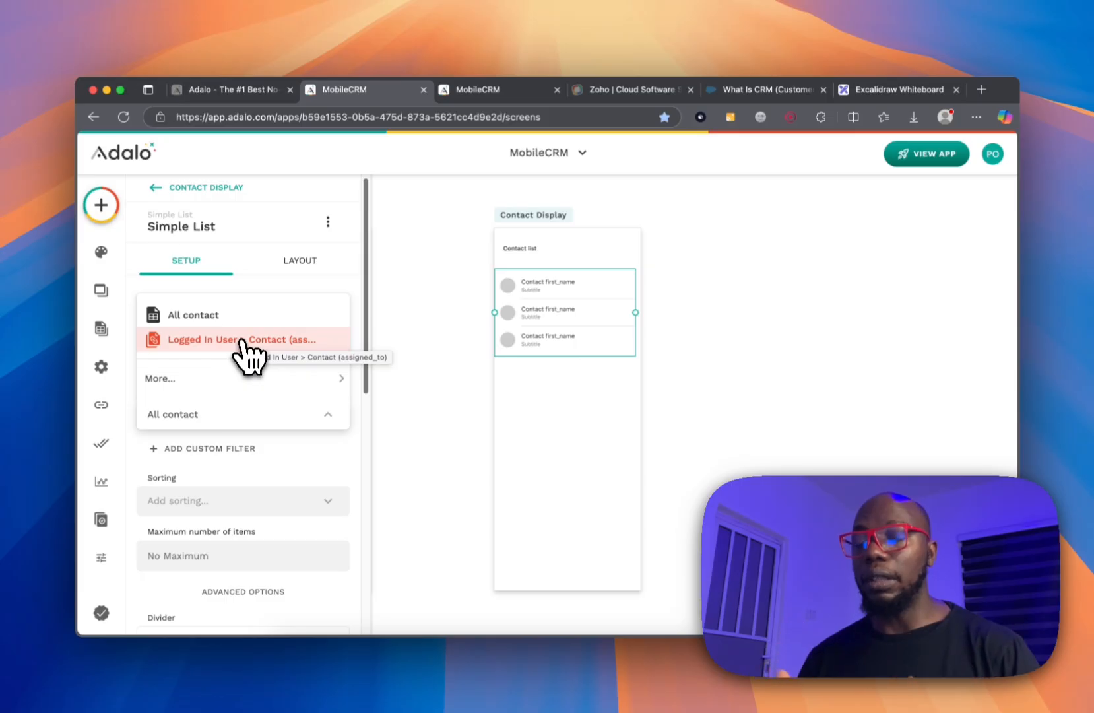
{"action": "left_click", "coordinate": [241, 341]}
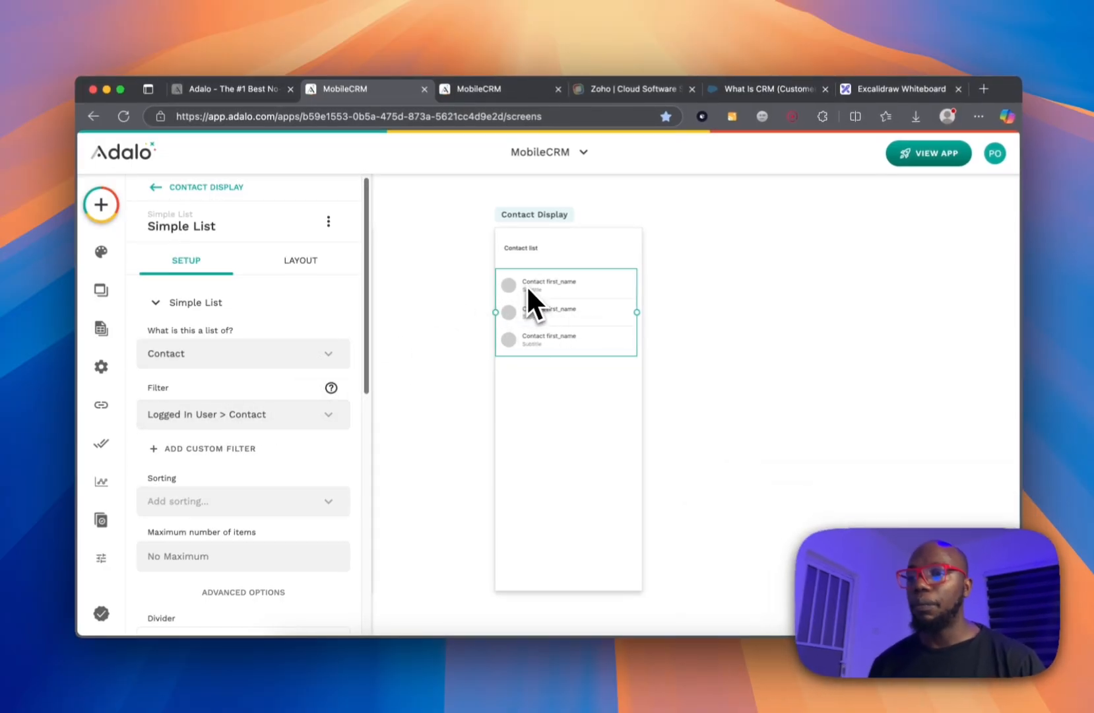
{"action": "scroll", "coordinate": [201, 464], "scroll_direction": "down", "scroll_amount": 10}
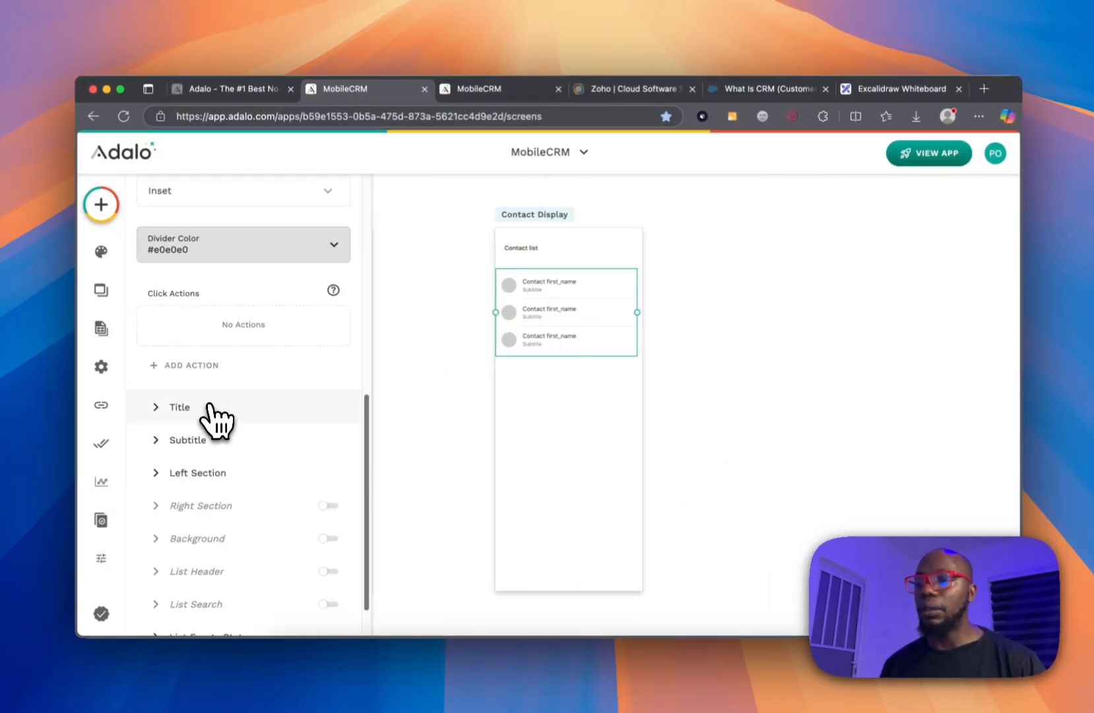
Replace the placeholder subtitle with the contact's Created Date in Relative format.
{"action": "left_click", "coordinate": [179, 407]}
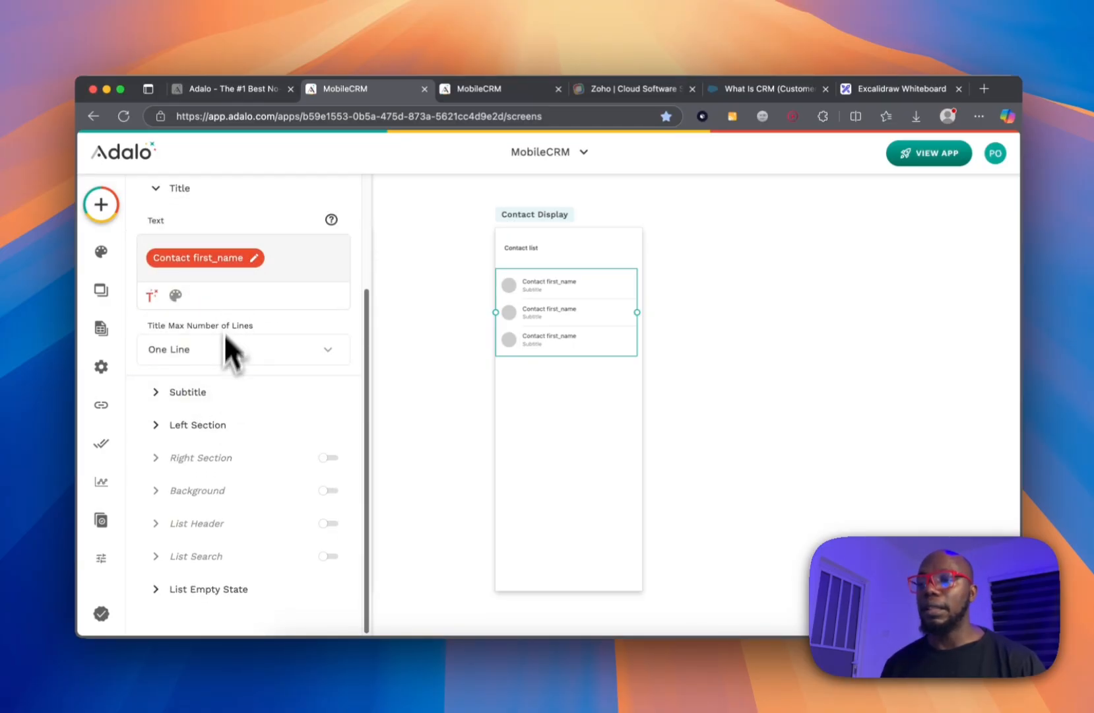
{"action": "left_click", "coordinate": [188, 392]}
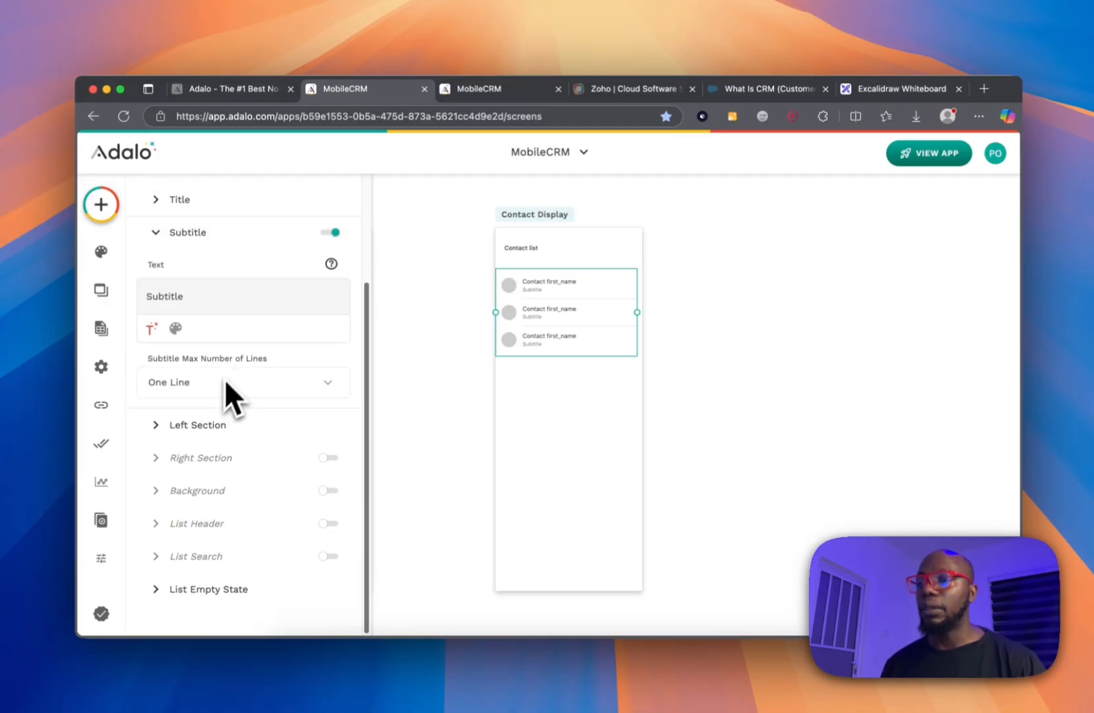
{"action": "double_click", "coordinate": [205, 297]}
{"action": "key", "text": "BackSpace"}
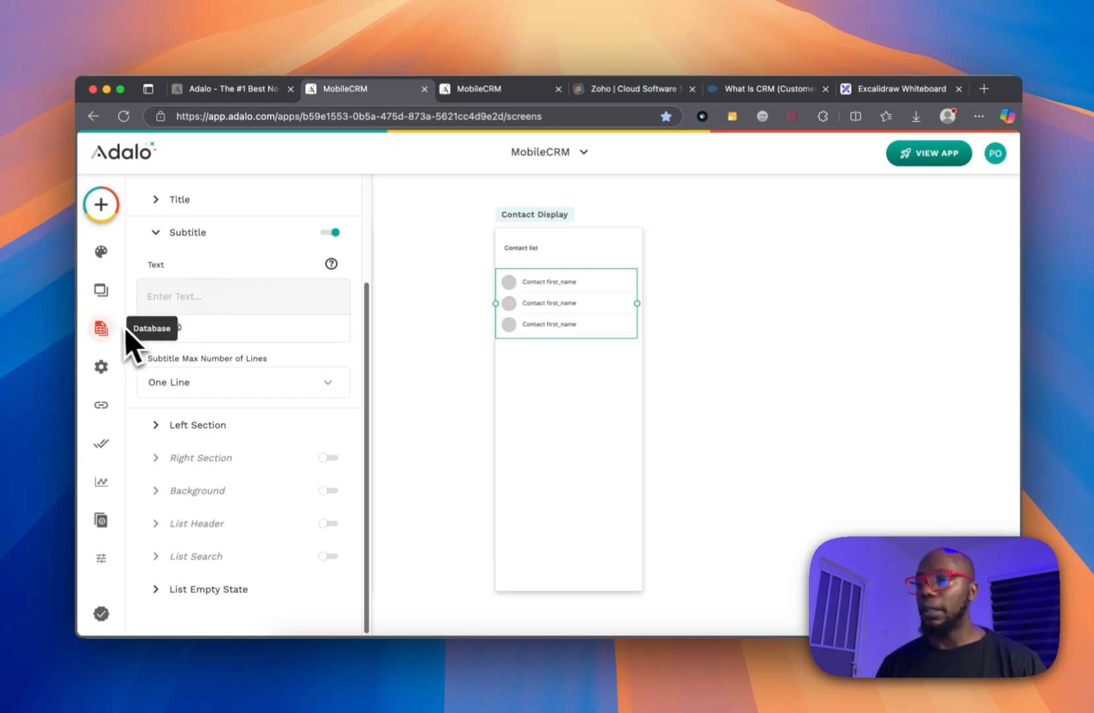
{"action": "left_click", "coordinate": [151, 328]}
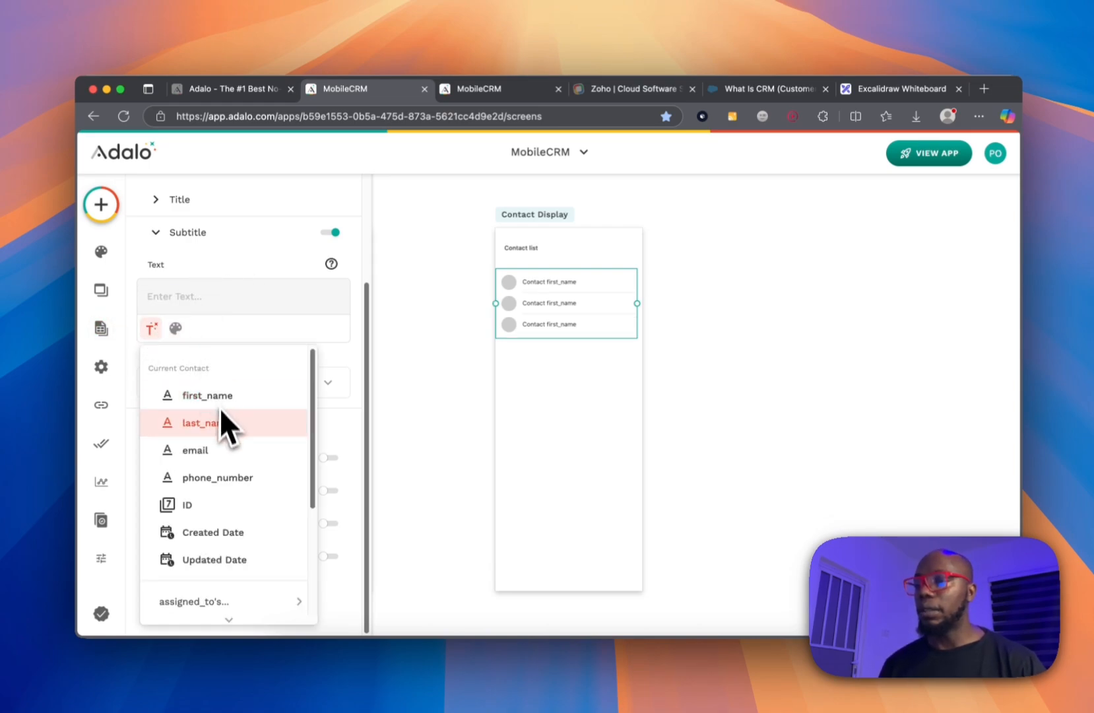
{"action": "scroll", "coordinate": [217, 452], "scroll_direction": "down", "scroll_amount": 1}
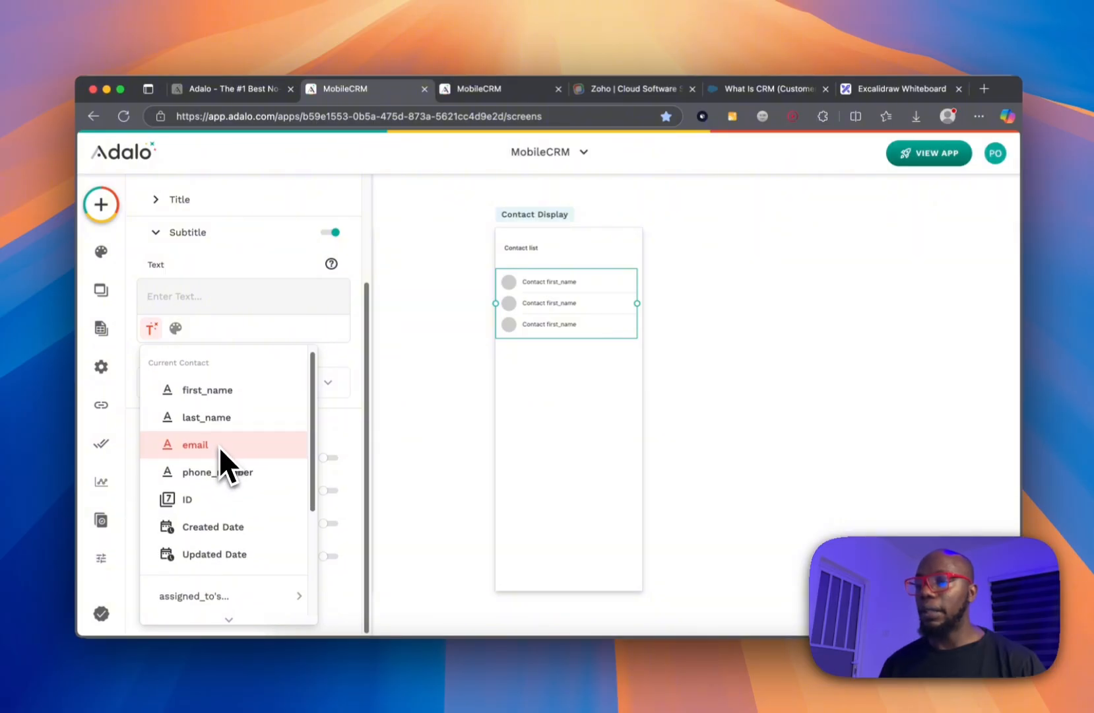
{"action": "scroll", "coordinate": [228, 489], "scroll_direction": "down", "scroll_amount": 4}
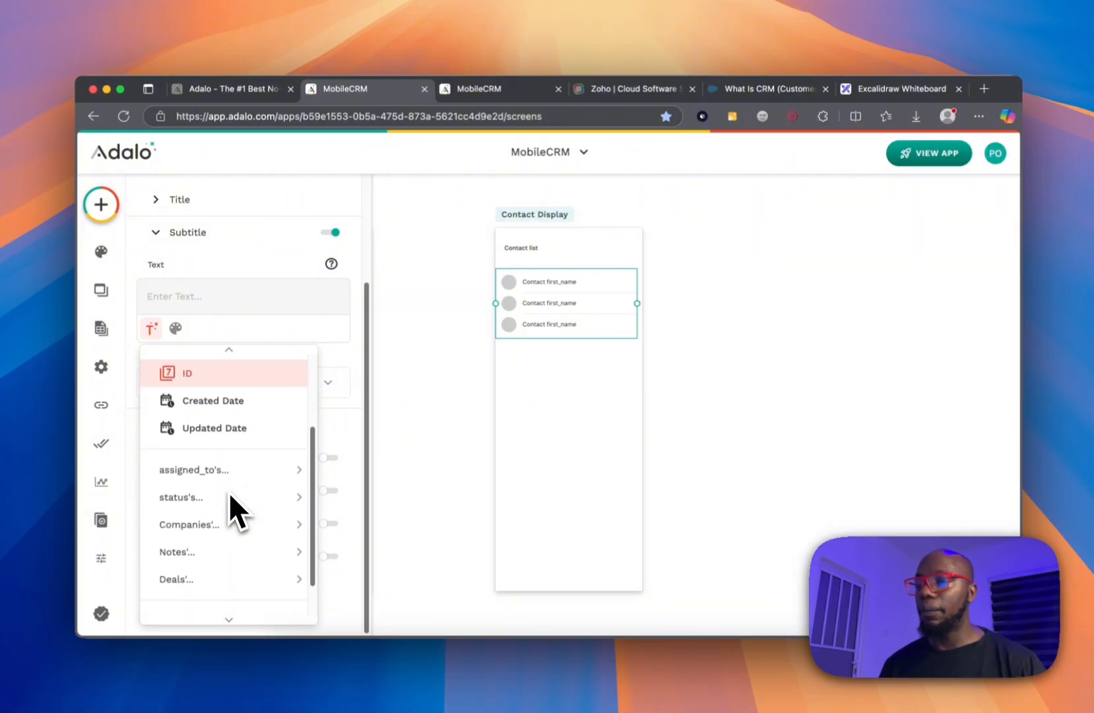
{"action": "left_click", "coordinate": [236, 400]}
{"action": "left_click", "coordinate": [198, 304]}
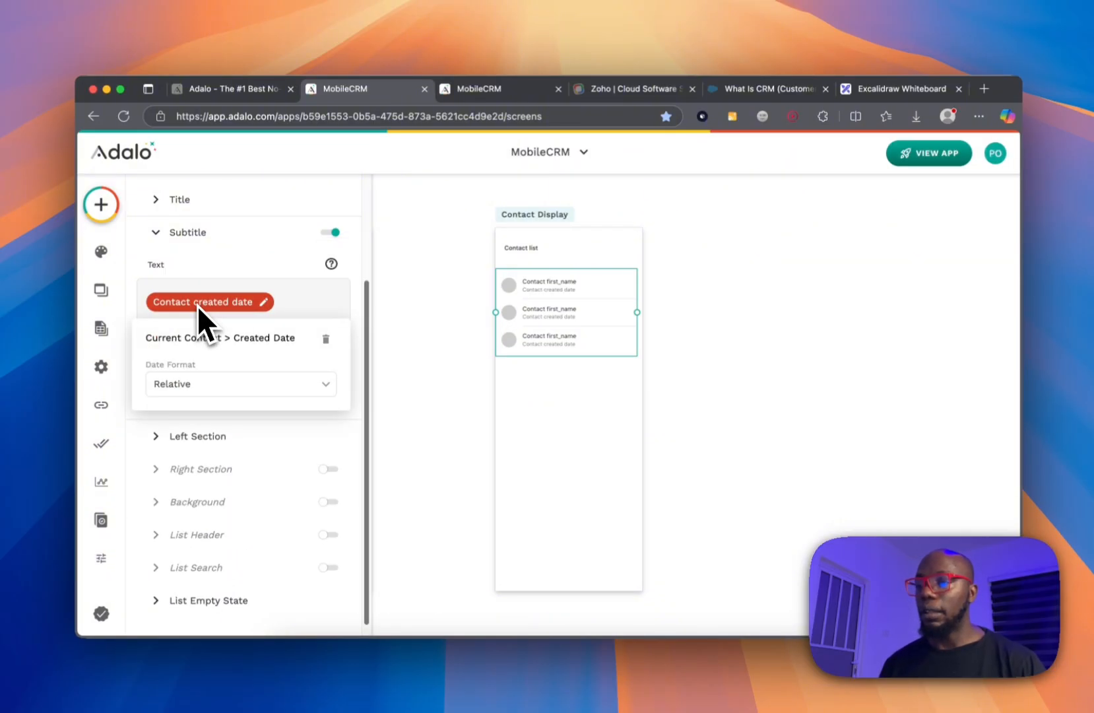
{"action": "left_click", "coordinate": [211, 387]}
{"action": "left_click", "coordinate": [362, 340]}
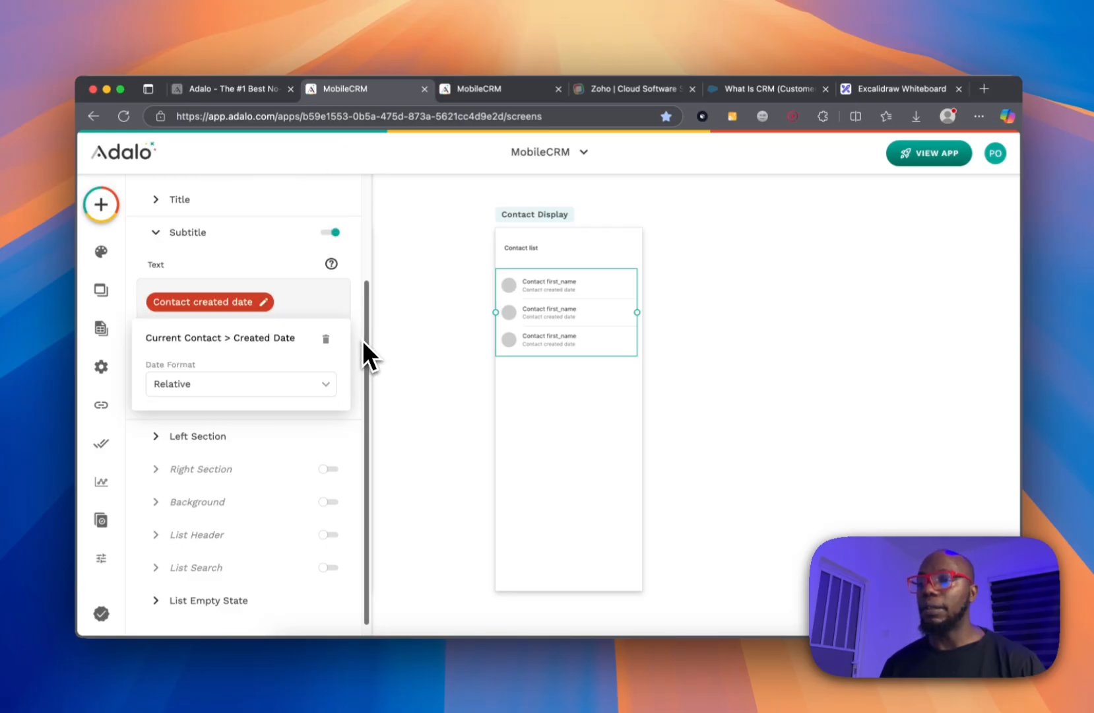
{"action": "left_click", "coordinate": [361, 339]}
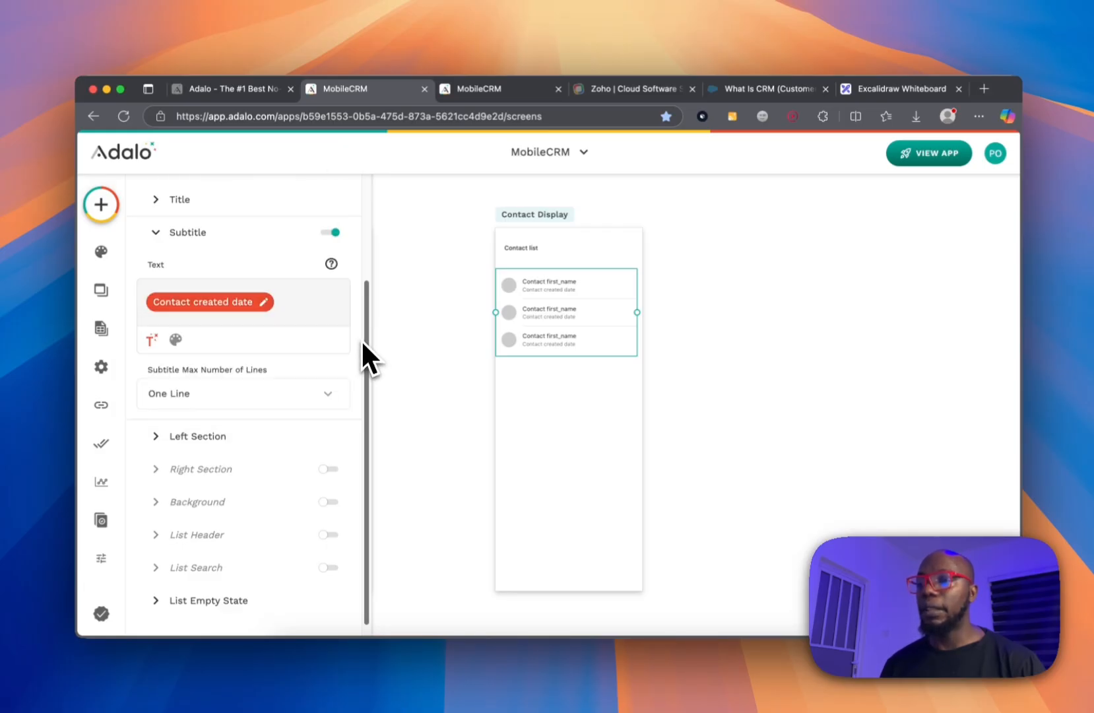
Turn off the list items' Left Section so no avatars show.
{"action": "left_click", "coordinate": [193, 437]}
{"action": "left_click", "coordinate": [226, 377]}
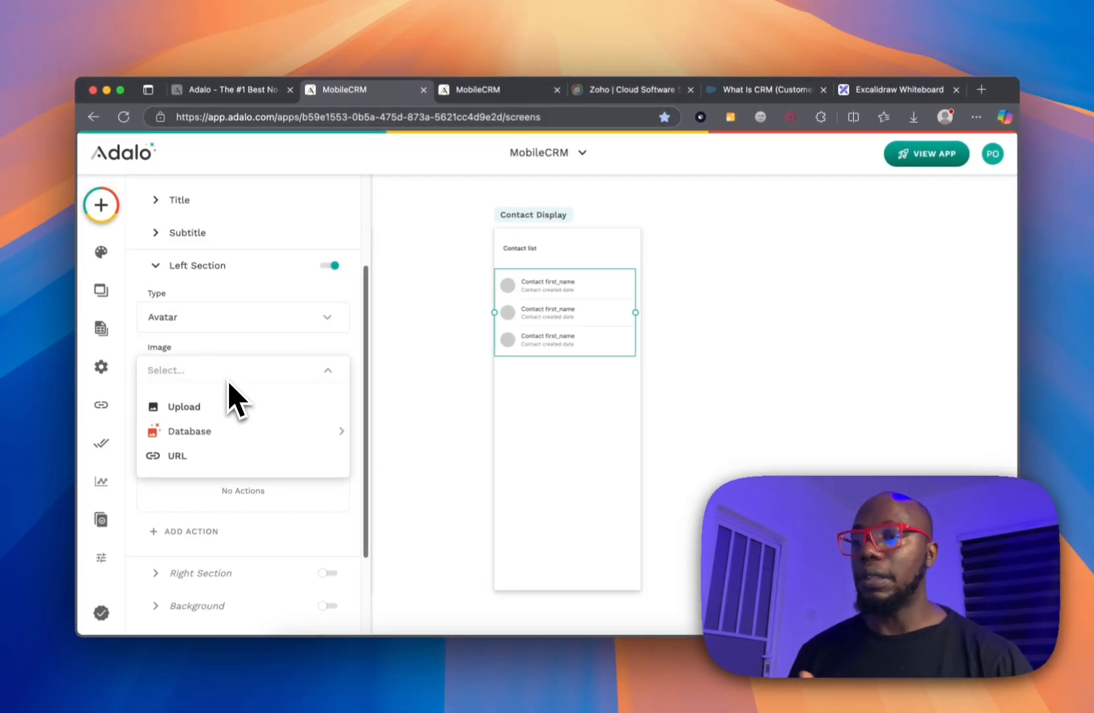
{"action": "left_click", "coordinate": [330, 266]}
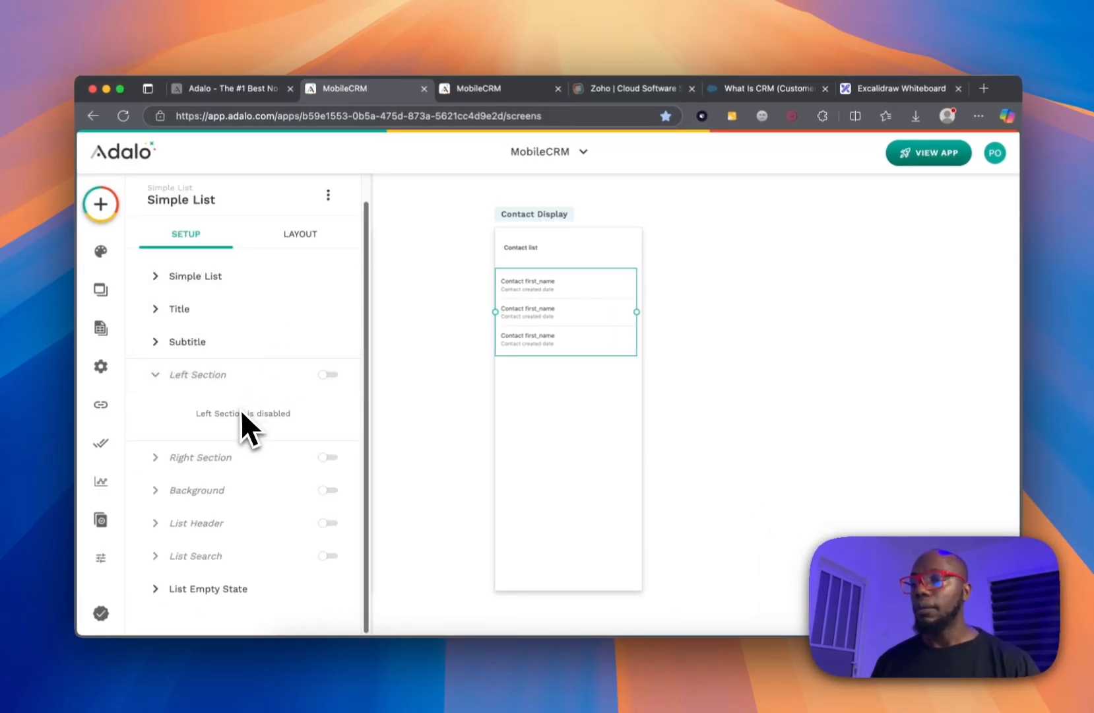
Enable a Right Section of type Icon and set its icon to event_note.
{"action": "left_click", "coordinate": [311, 458]}
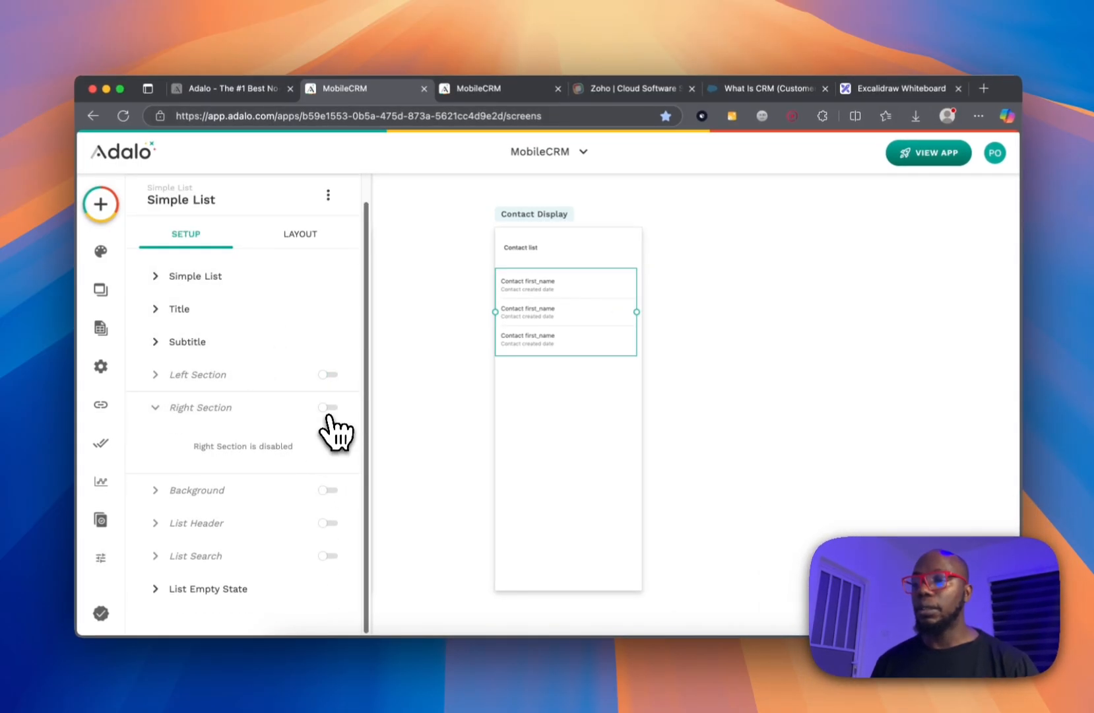
{"action": "left_click", "coordinate": [329, 426]}
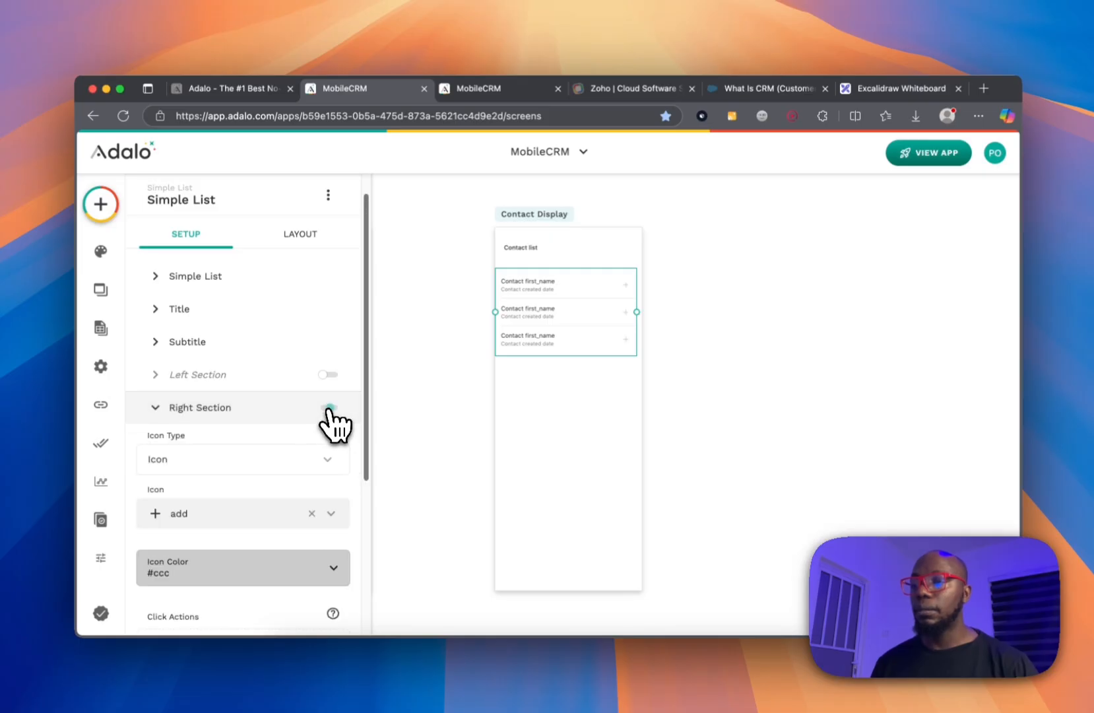
{"action": "left_click", "coordinate": [304, 461]}
{"action": "left_click", "coordinate": [264, 460]}
{"action": "left_click", "coordinate": [266, 501]}
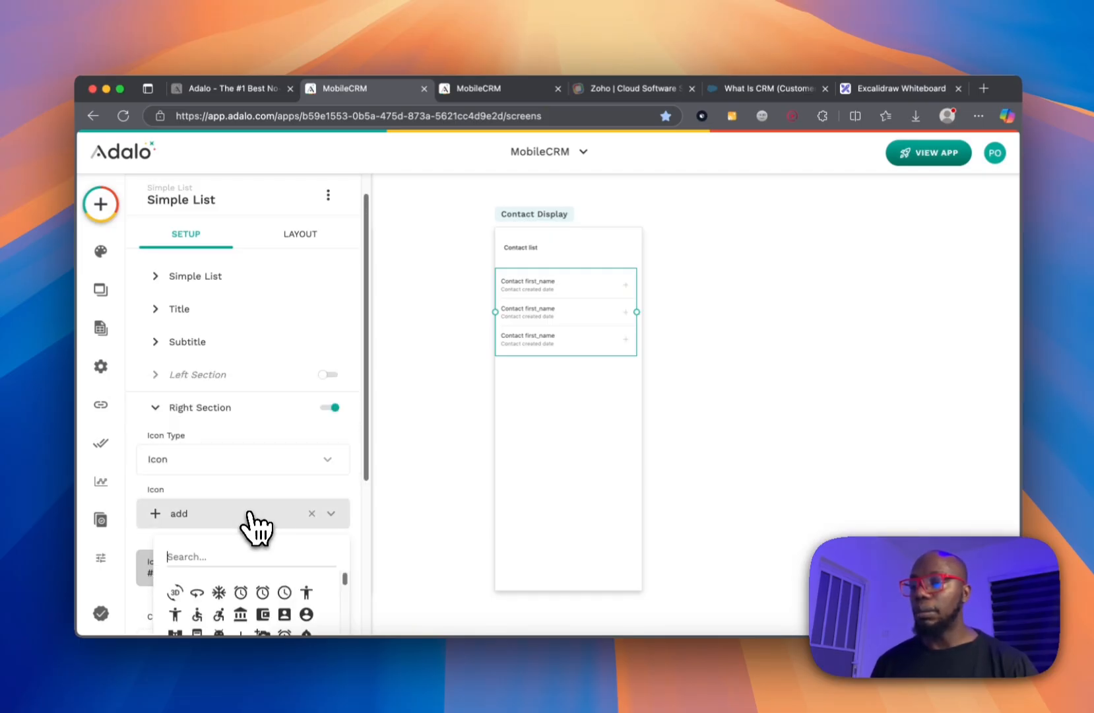
{"action": "type", "text": "eye"}
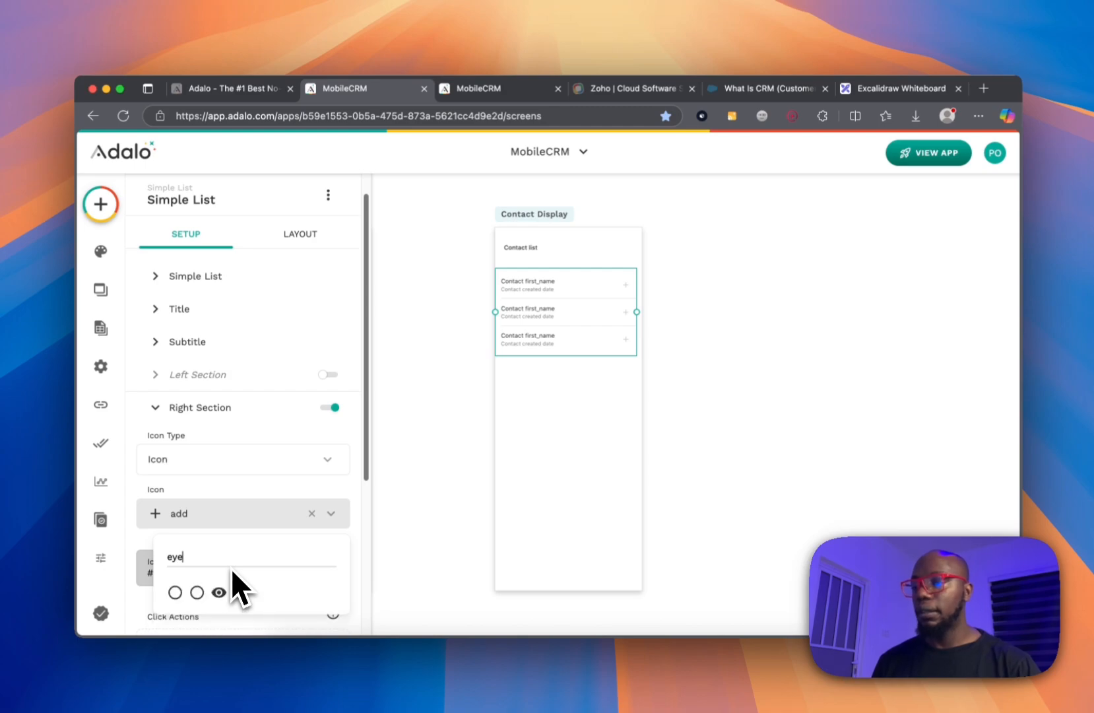
{"action": "left_click", "coordinate": [224, 594]}
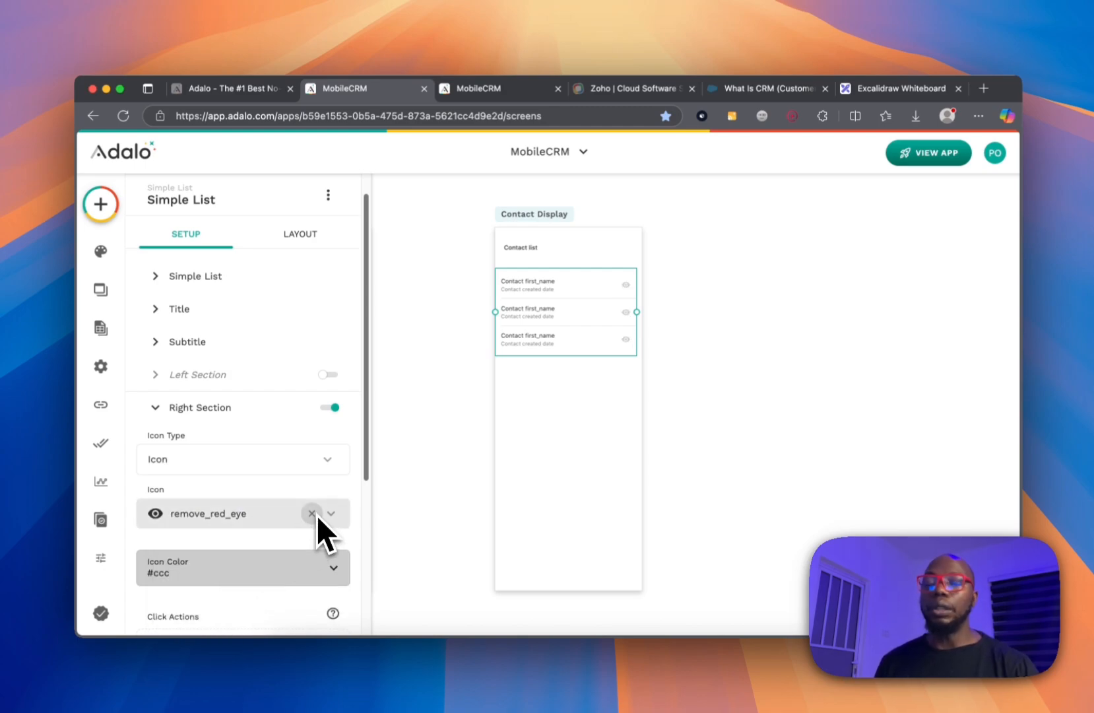
{"action": "left_click", "coordinate": [261, 517]}
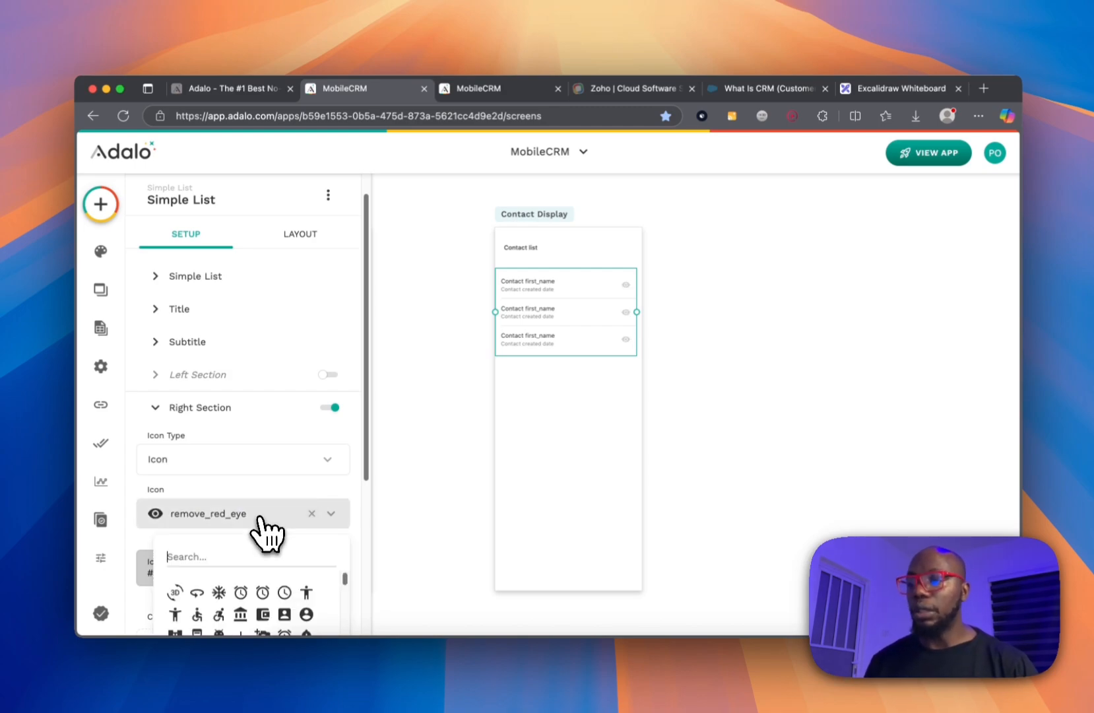
{"action": "type", "text": "note"}
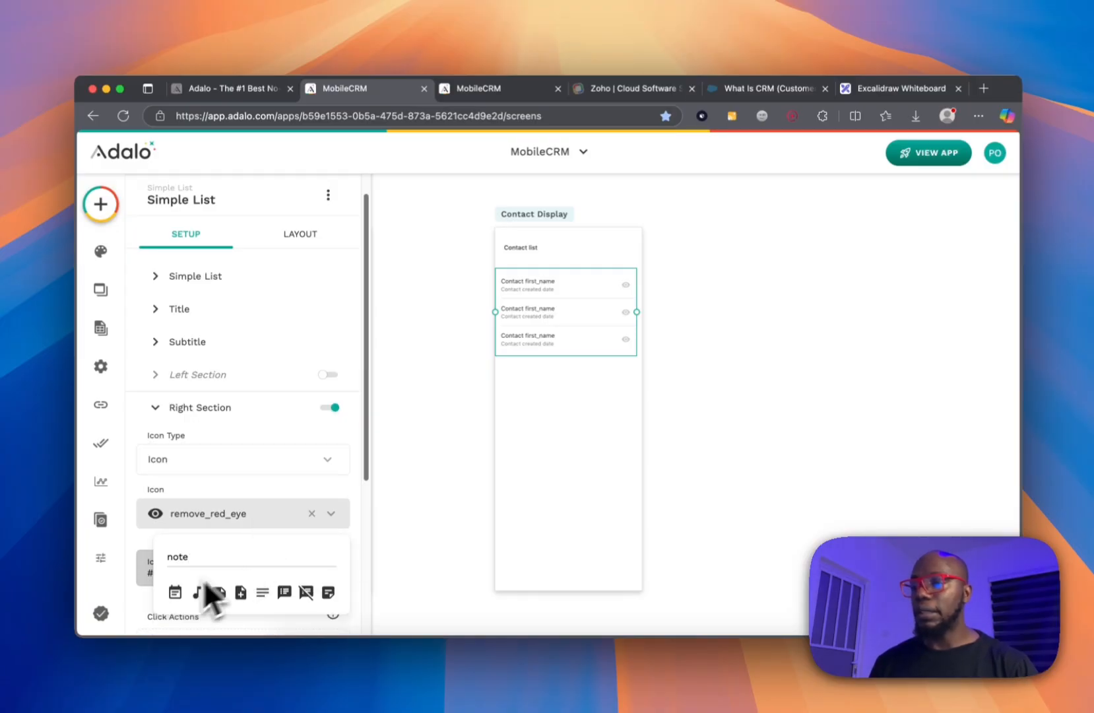
{"action": "left_click", "coordinate": [175, 592]}
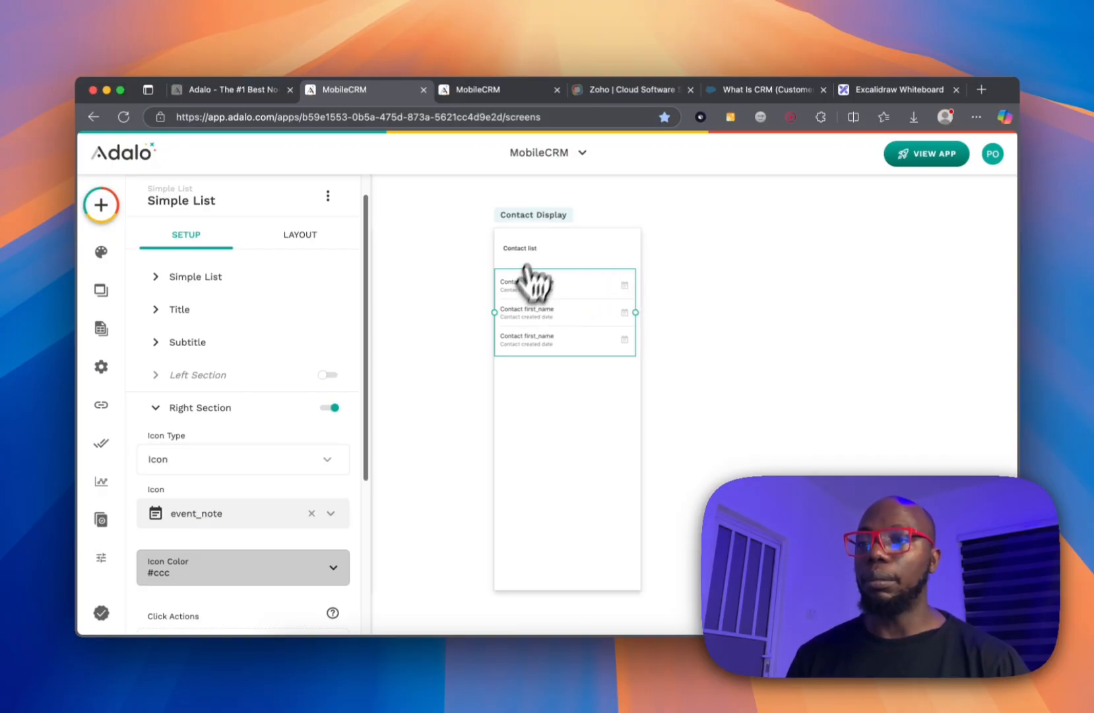
{"action": "left_click", "coordinate": [548, 218]}
Inspect the ADD COMPANIES button's link settings on the Home screen.
{"action": "left_click", "coordinate": [439, 244]}
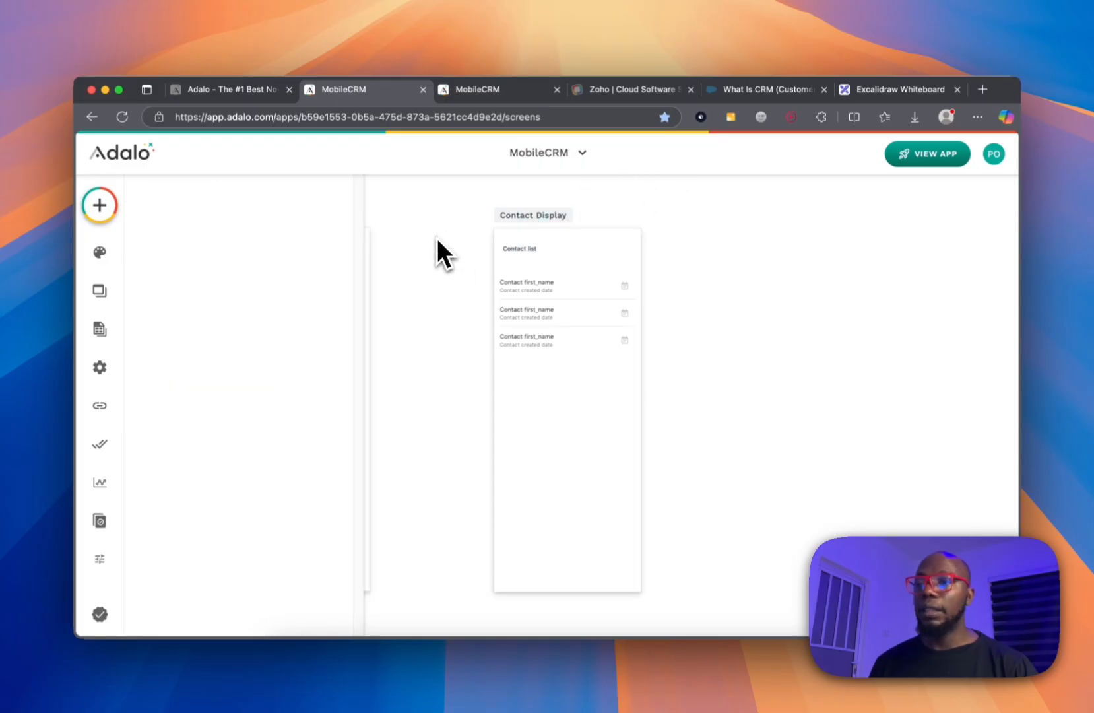
{"action": "scroll", "coordinate": [438, 234], "scroll_direction": "left", "scroll_amount": 10}
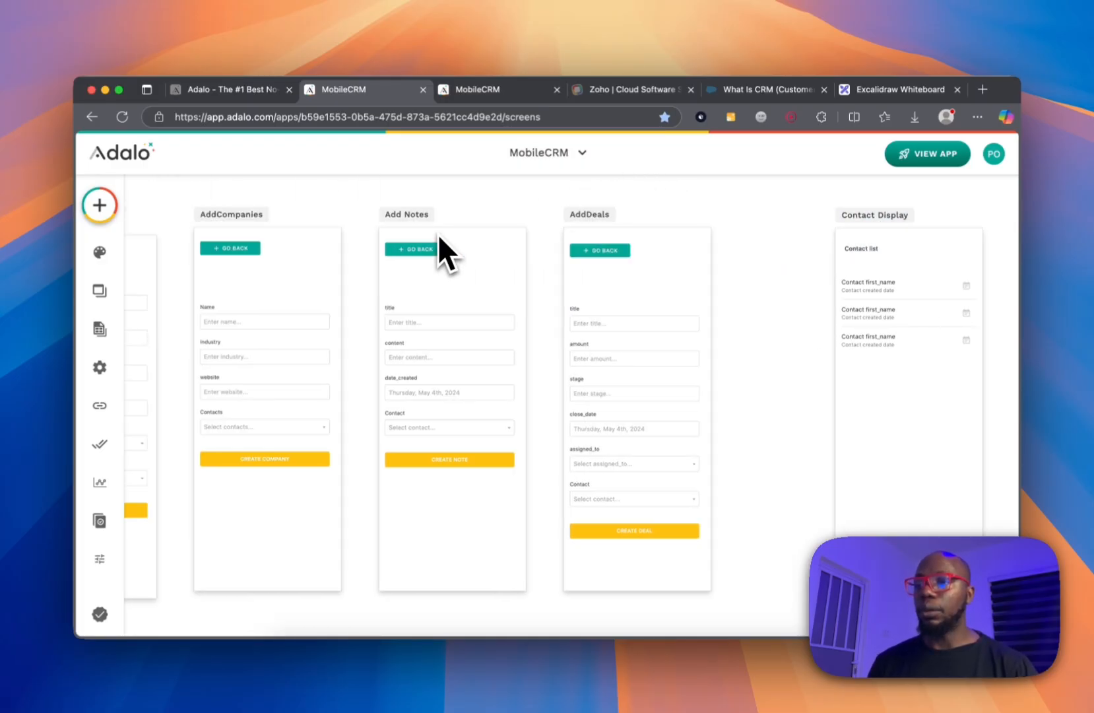
{"action": "scroll", "coordinate": [437, 237], "scroll_direction": "left", "scroll_amount": 10}
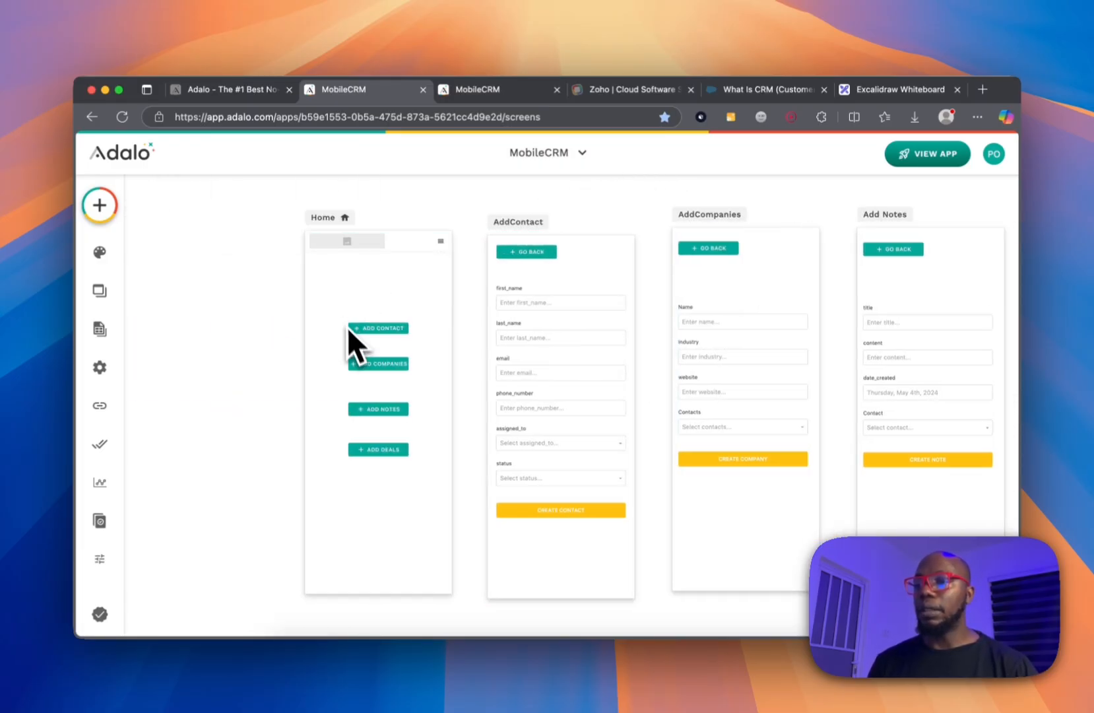
{"action": "left_click", "coordinate": [381, 367]}
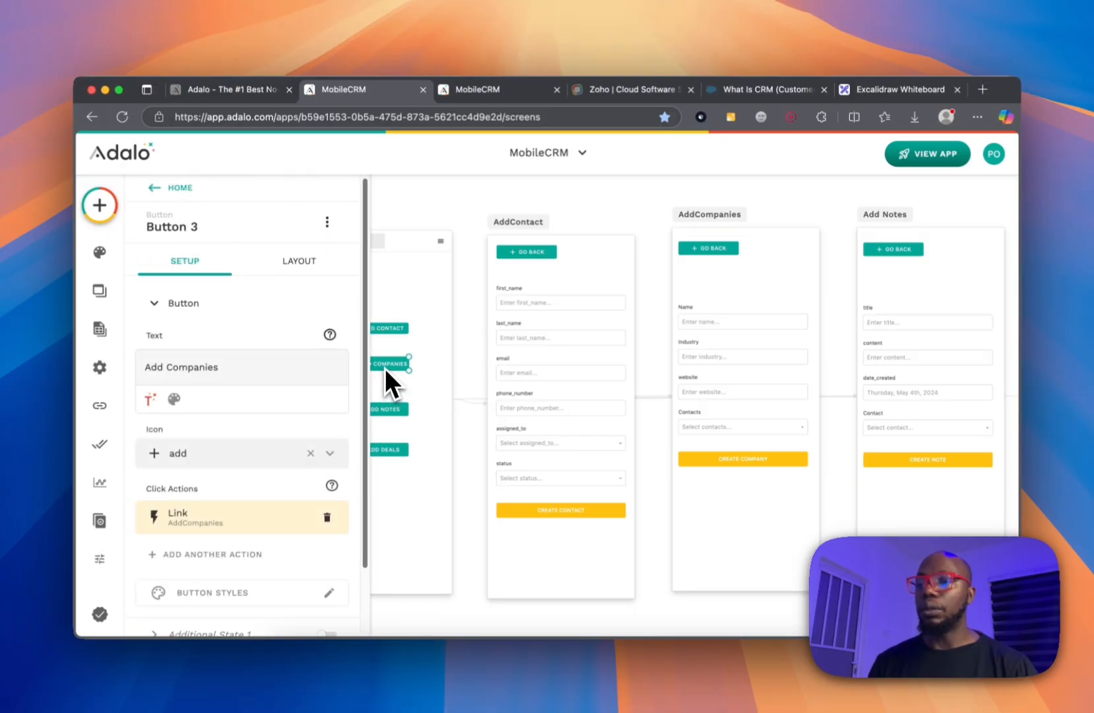
{"action": "left_click", "coordinate": [427, 243]}
{"action": "left_click", "coordinate": [454, 206]}
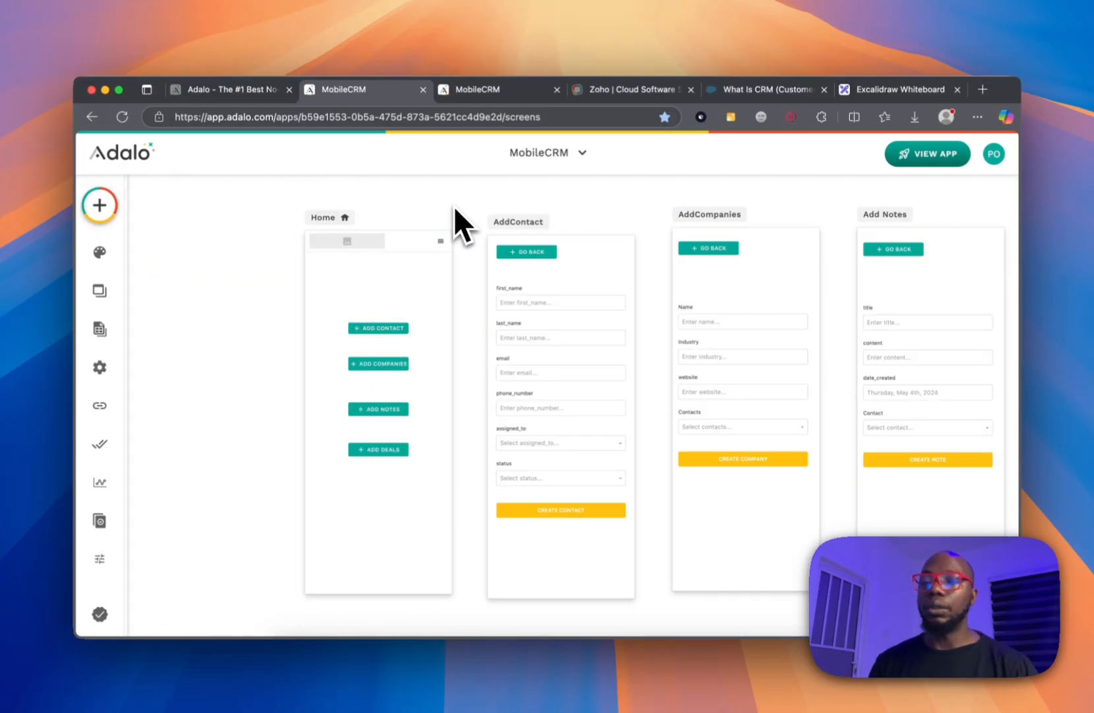
{"action": "scroll", "coordinate": [799, 264], "scroll_direction": "right", "scroll_amount": 10}
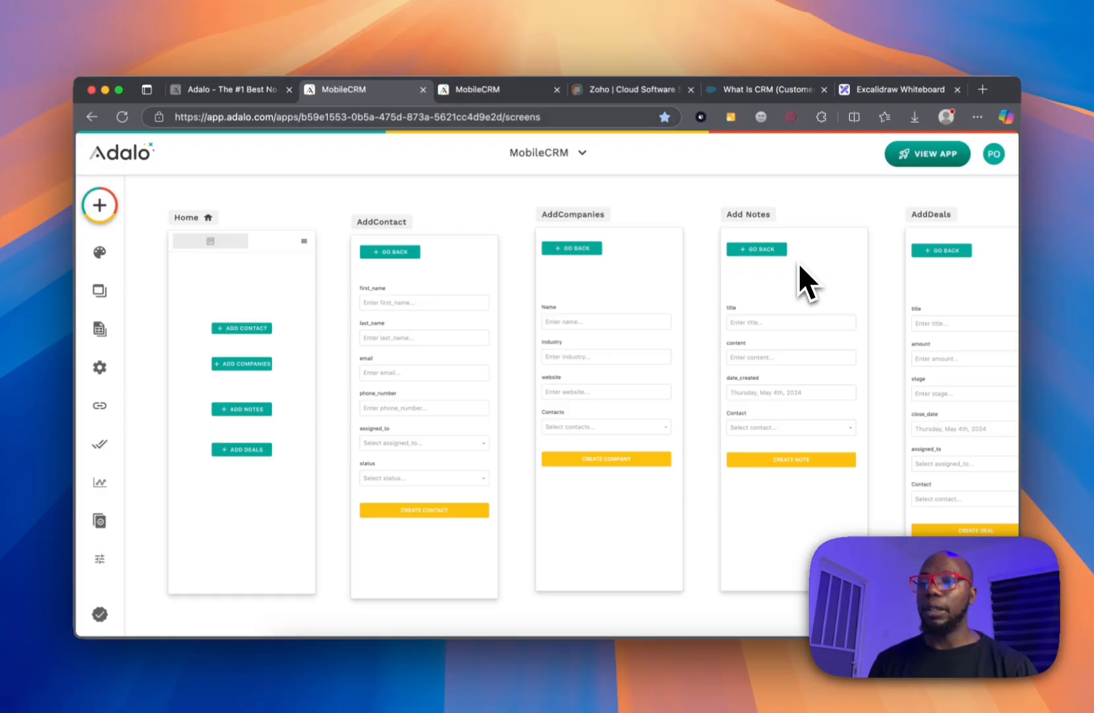
{"action": "scroll", "coordinate": [799, 264], "scroll_direction": "left", "scroll_amount": 6}
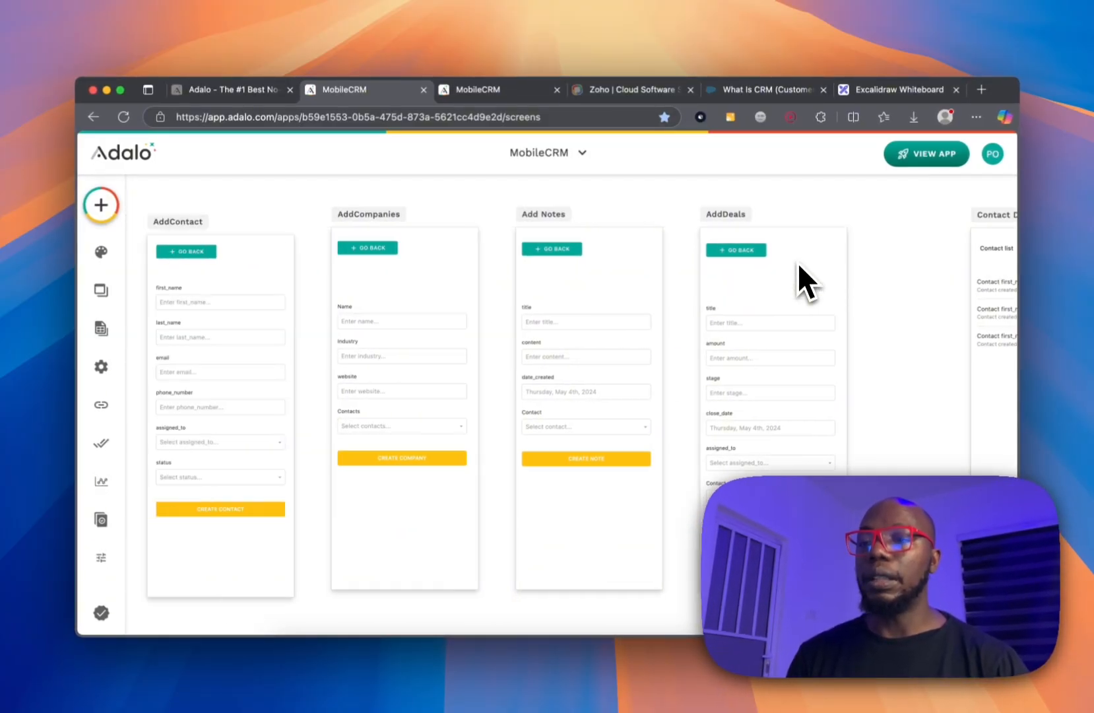
{"action": "scroll", "coordinate": [798, 262], "scroll_direction": "left", "scroll_amount": 3}
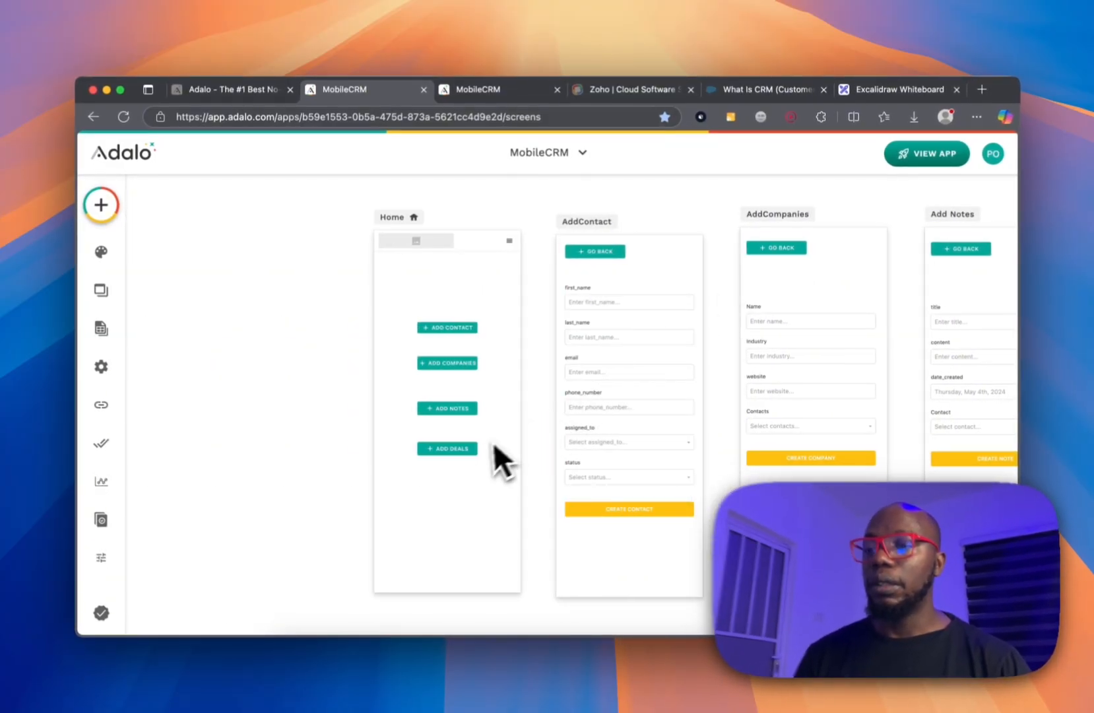
Duplicate ADD DEALS below itself and relabel the copy 'Go to contact display'.
{"action": "left_click", "coordinate": [475, 448]}
{"action": "key", "text": "super+d"}
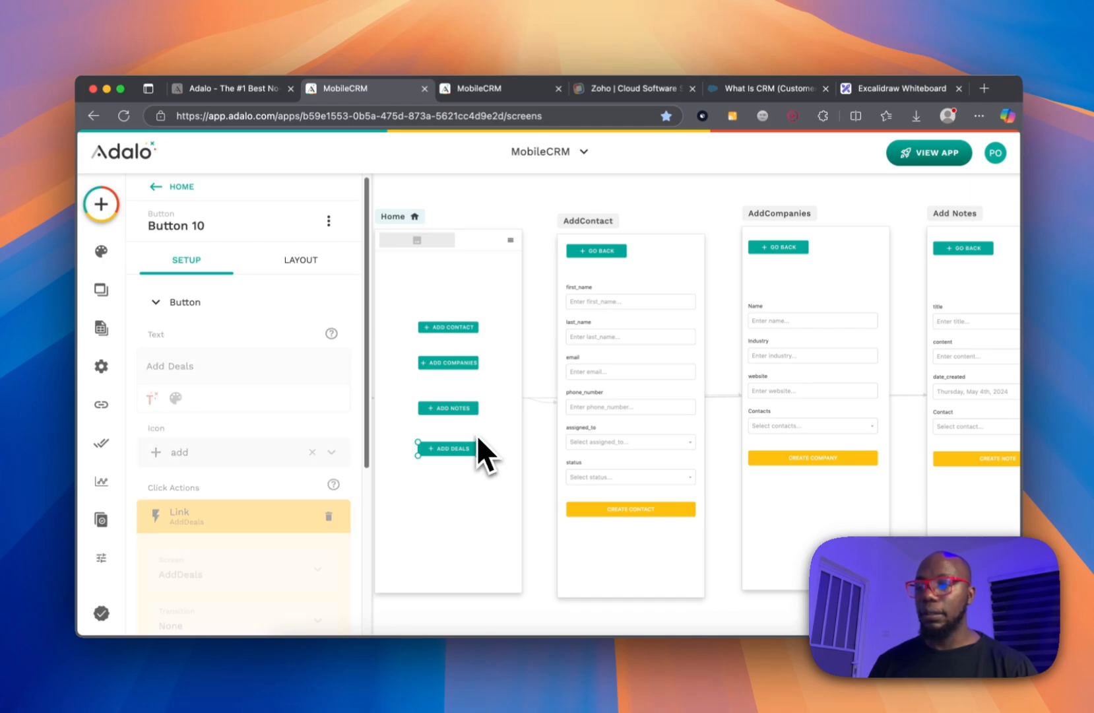
{"action": "left_click_drag", "start_coordinate": [470, 450], "coordinate": [461, 504]}
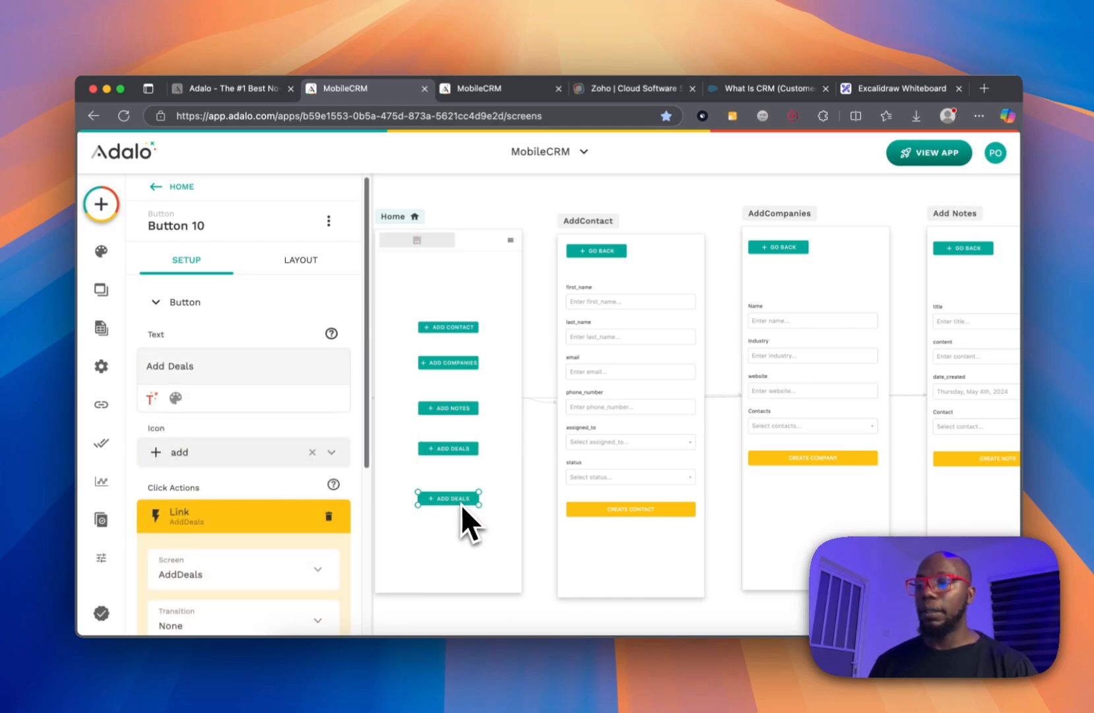
{"action": "triple_click", "coordinate": [172, 365]}
{"action": "type", "text": "Go"}
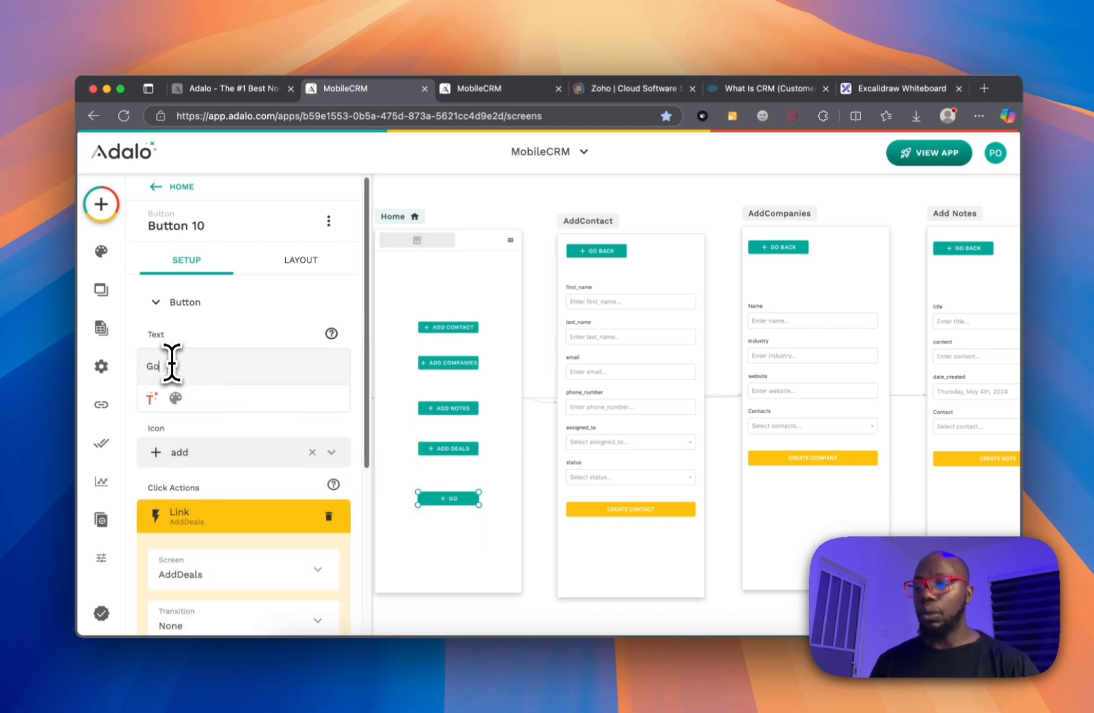
{"action": "type", "text": " to conet"}
{"action": "key", "text": "BackSpace"}
{"action": "key", "text": "BackSpace"}
{"action": "type", "text": "tact disp"}
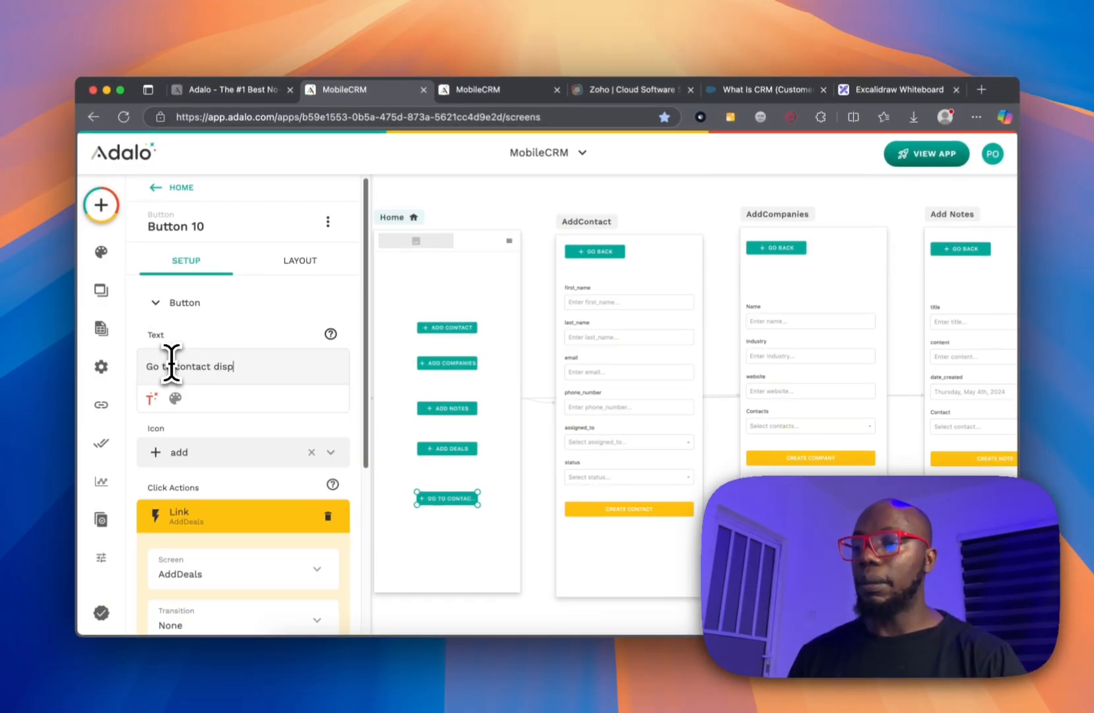
{"action": "type", "text": "lay"}
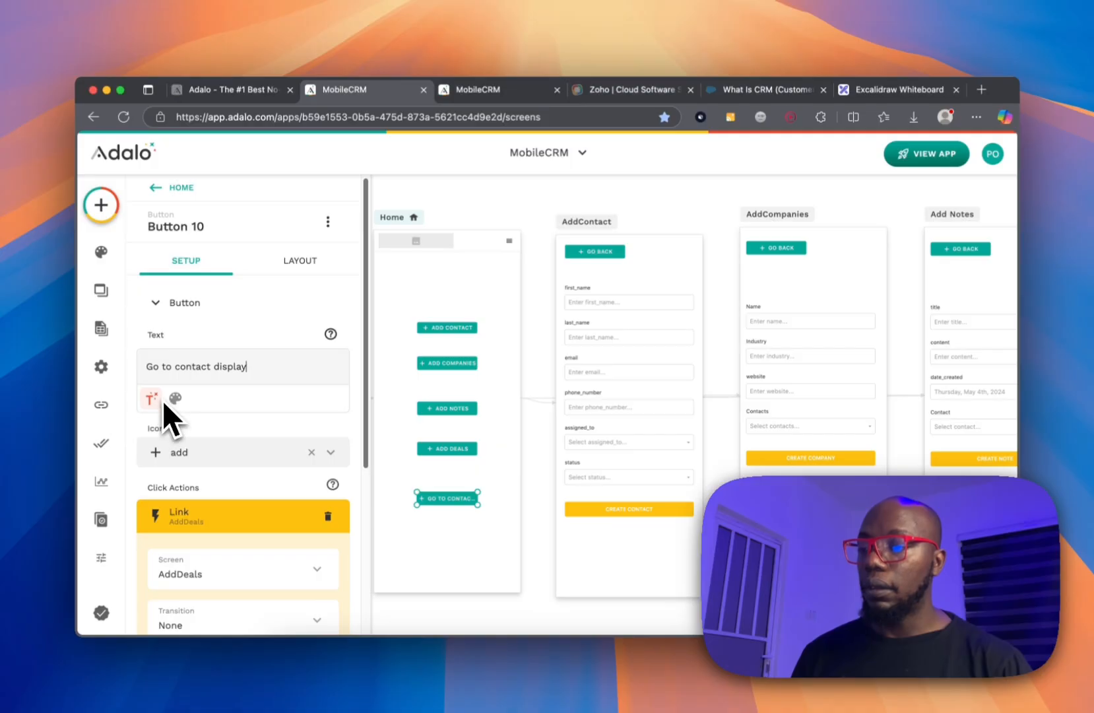
Link the new button to the Contact Display screen.
{"action": "scroll", "coordinate": [178, 423], "scroll_direction": "down", "scroll_amount": 2}
{"action": "left_click", "coordinate": [220, 528]}
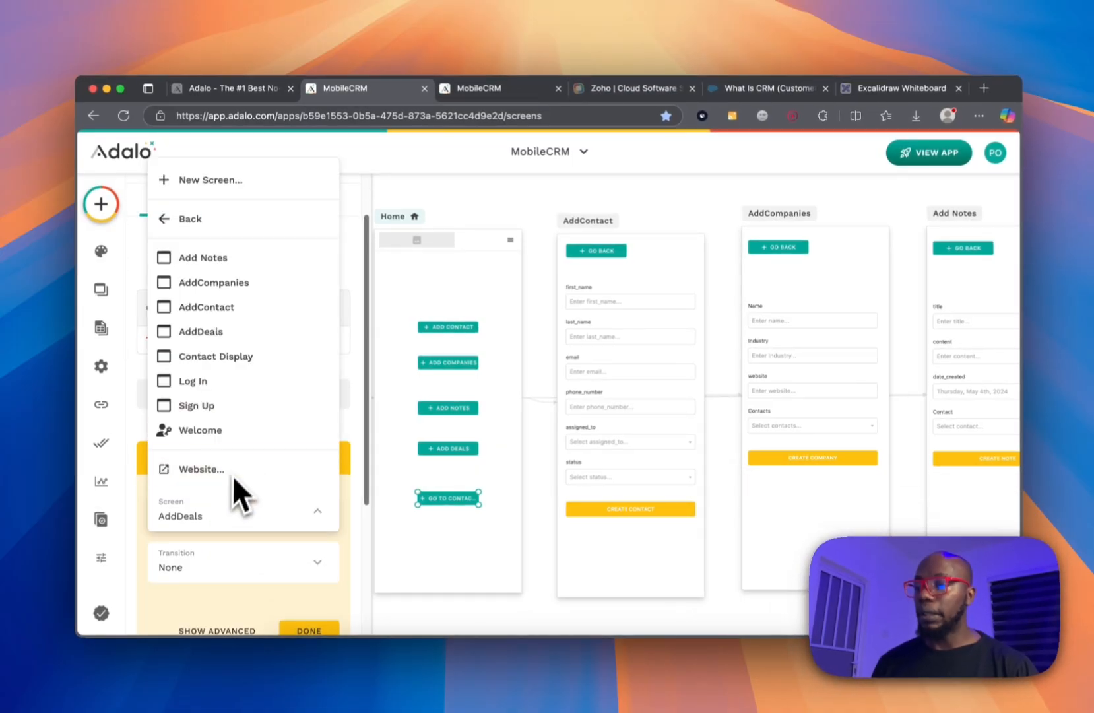
{"action": "left_click", "coordinate": [250, 361]}
{"action": "left_click", "coordinate": [301, 633]}
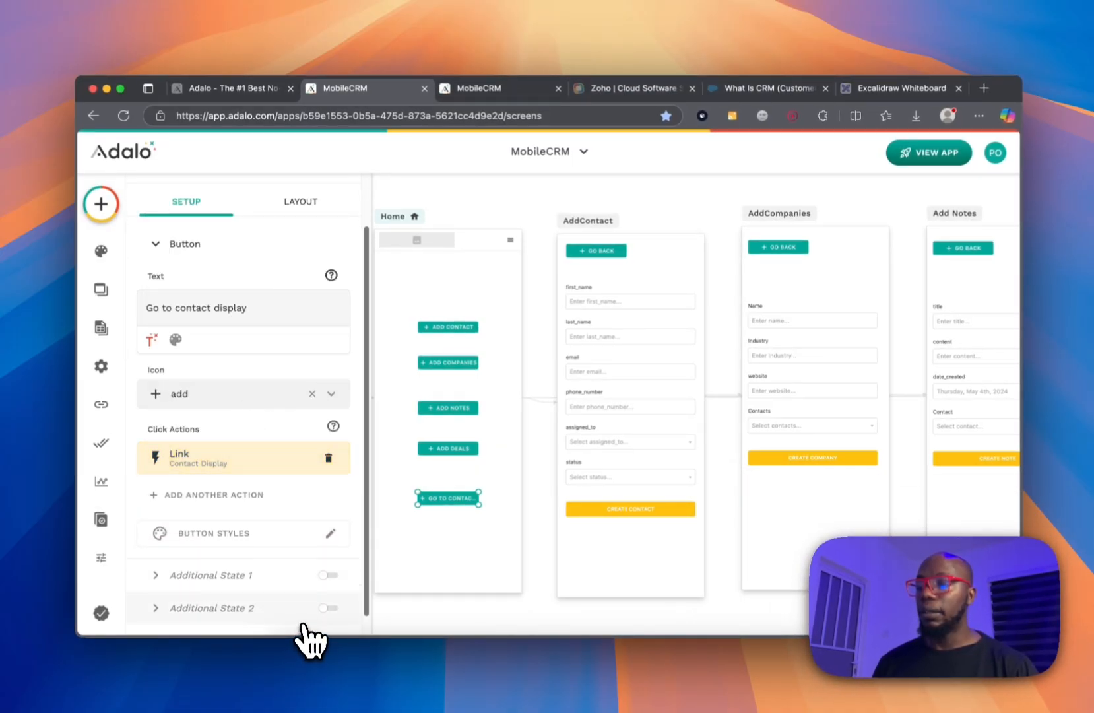
{"action": "left_click", "coordinate": [581, 184]}
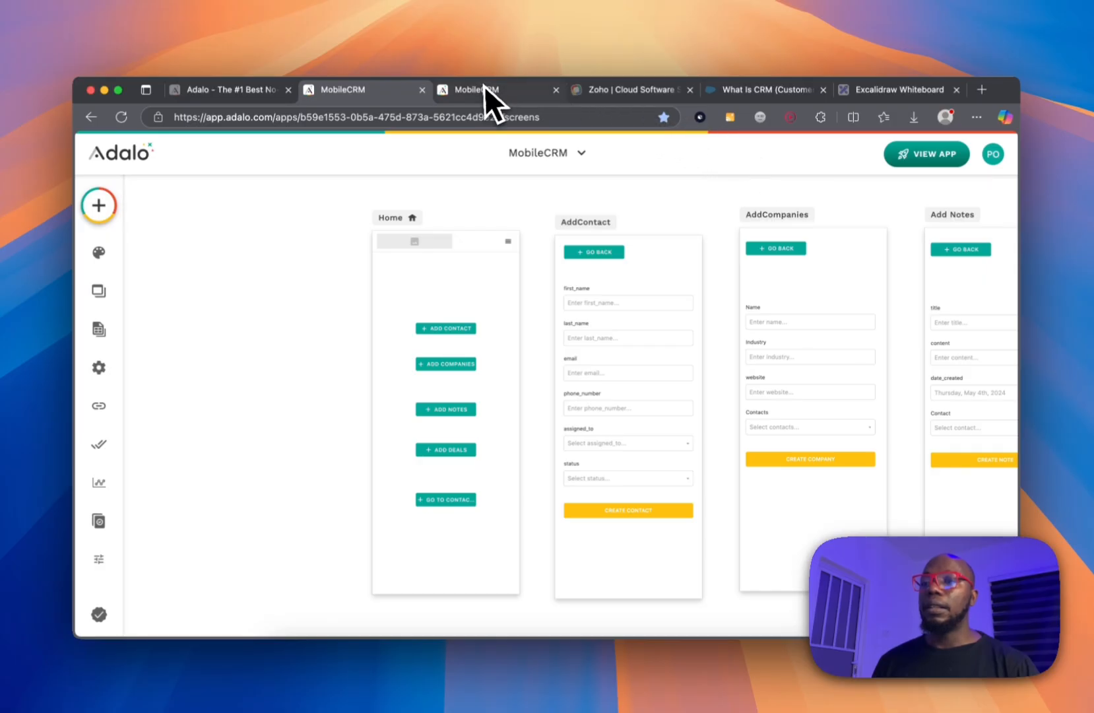
Run the Staging Preview and tap GO TO CONTACT DISPLAY to see the one-contact list.
{"action": "left_click", "coordinate": [556, 90]}
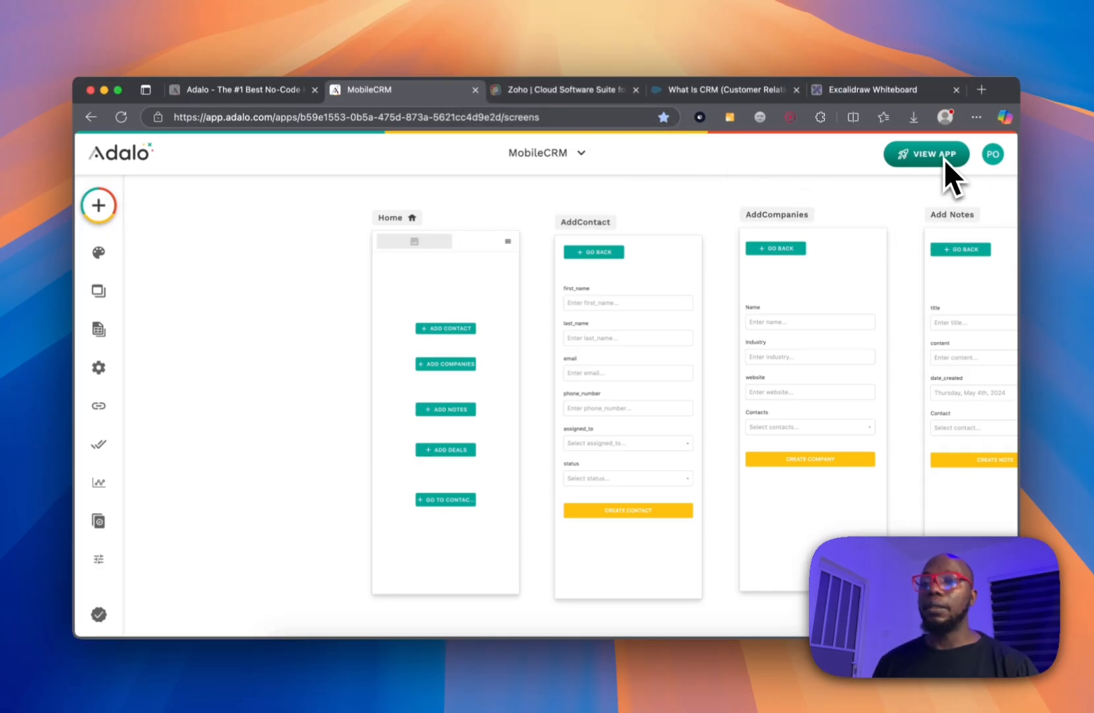
{"action": "left_click", "coordinate": [944, 159]}
{"action": "left_click", "coordinate": [968, 201]}
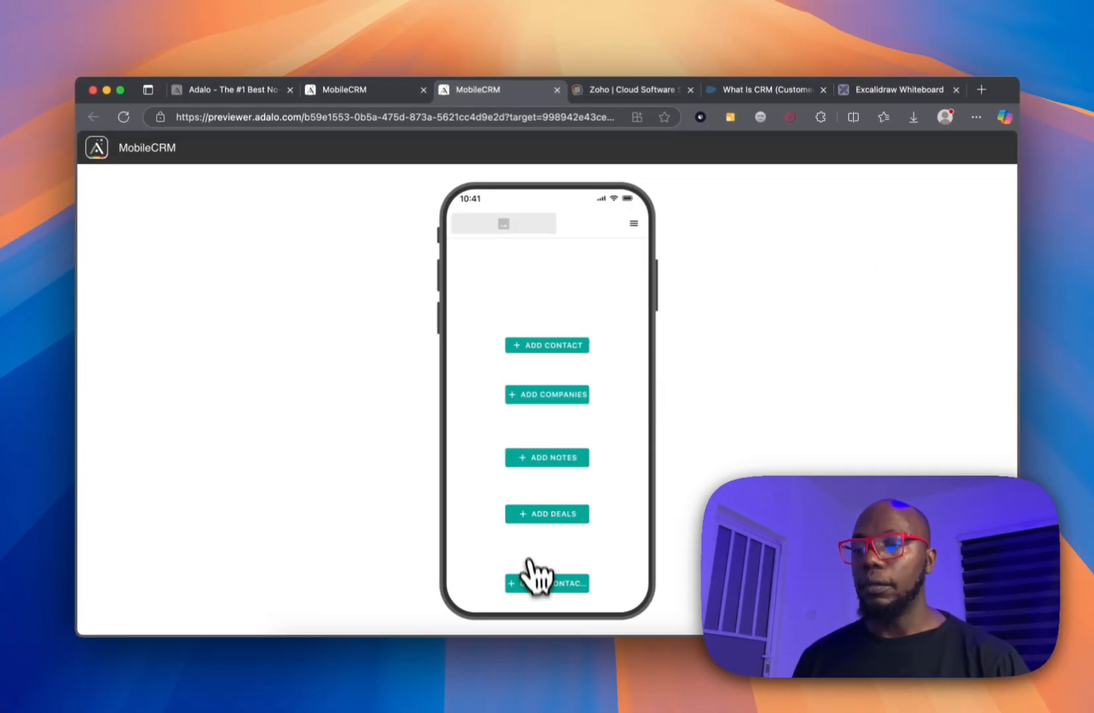
{"action": "left_click", "coordinate": [540, 590]}
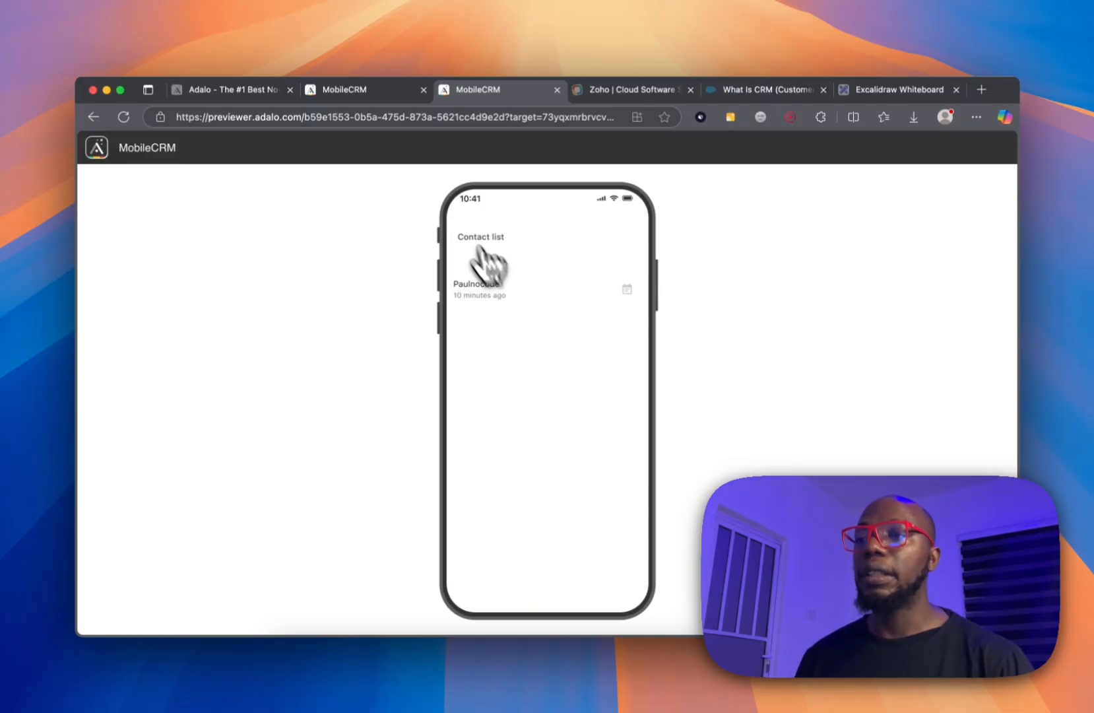
{"action": "left_click", "coordinate": [368, 94]}
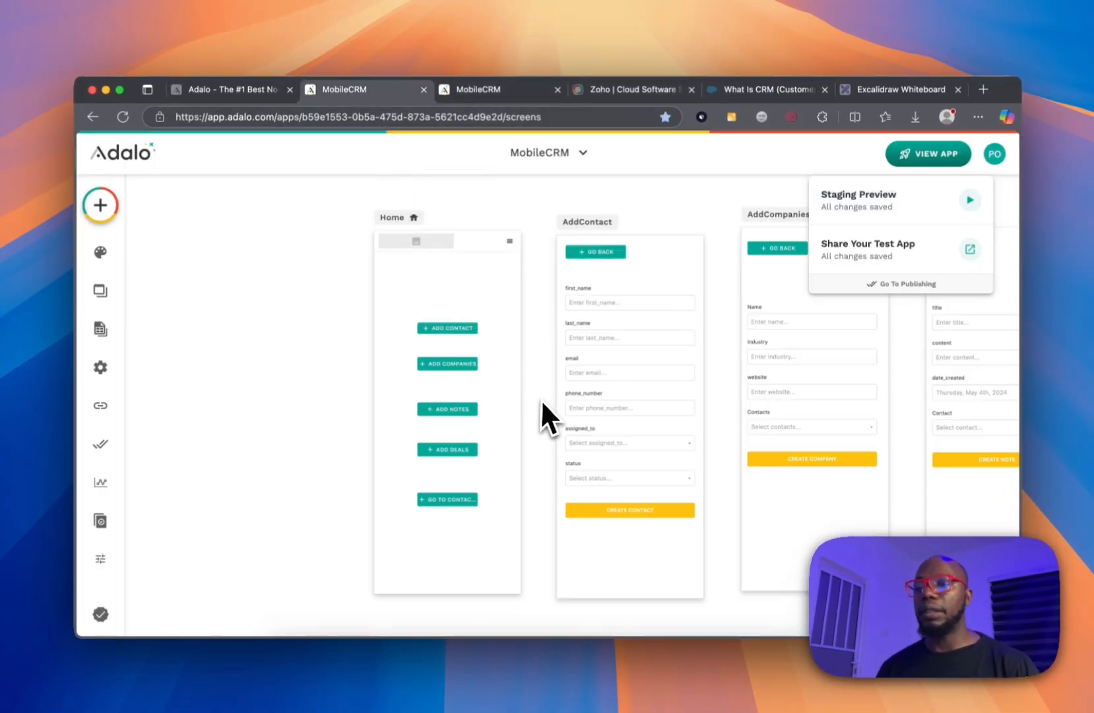
Open the X-Ray 'Audit Your App' panel from the left sidebar.
{"action": "scroll", "coordinate": [543, 399], "scroll_direction": "right", "scroll_amount": 10}
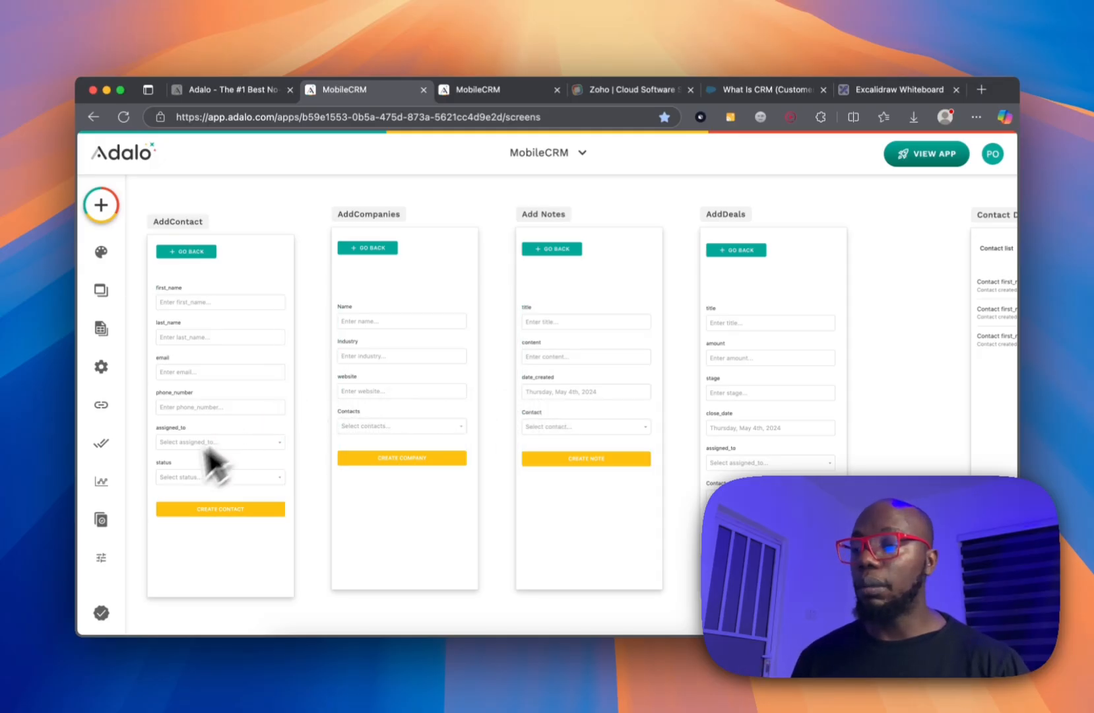
{"action": "left_click", "coordinate": [101, 558]}
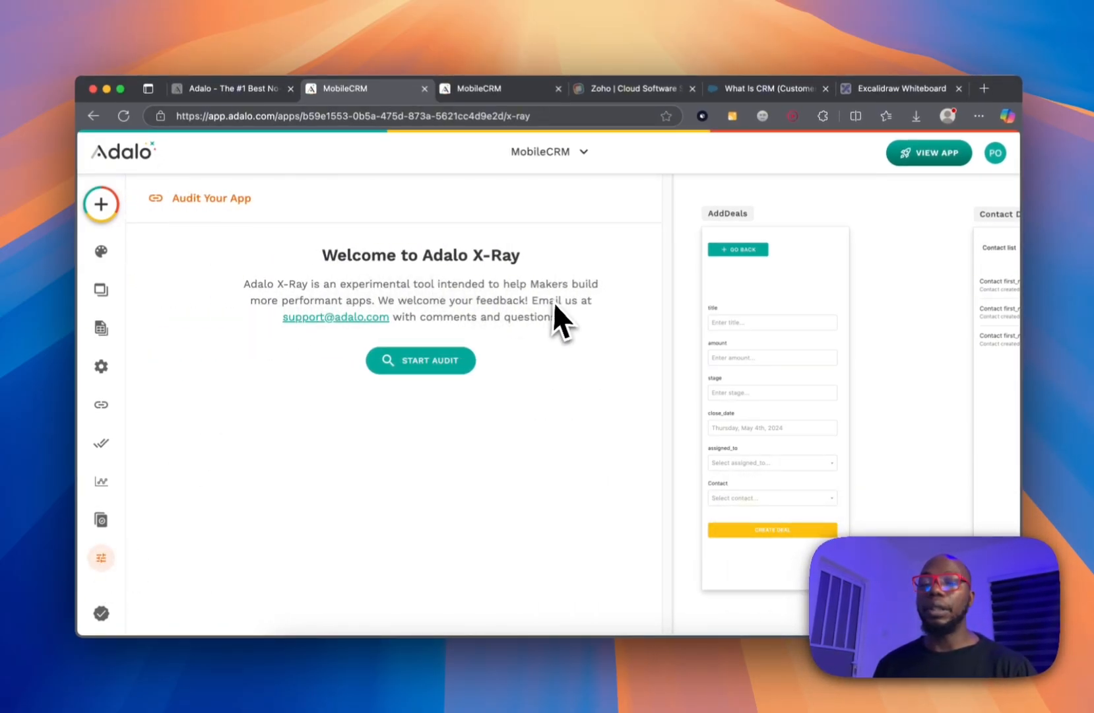